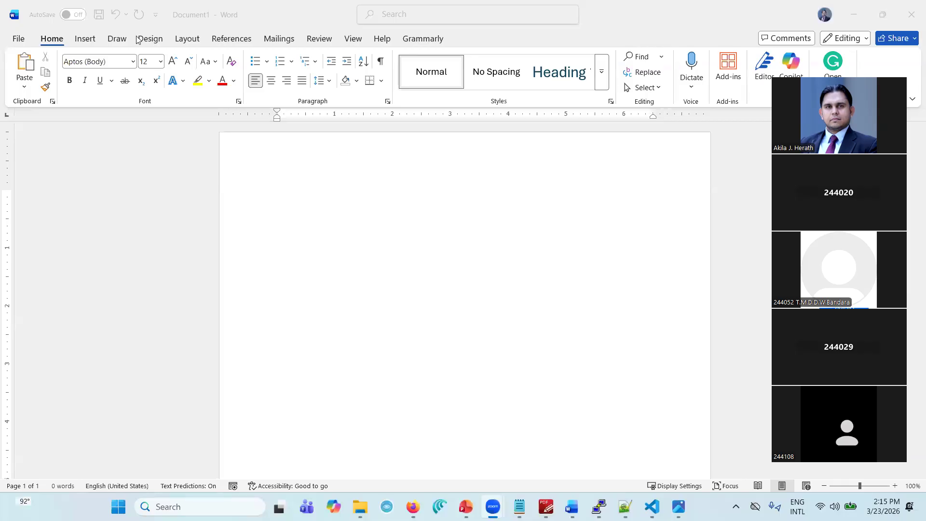
left_click(383, 87)
left_click(381, 81)
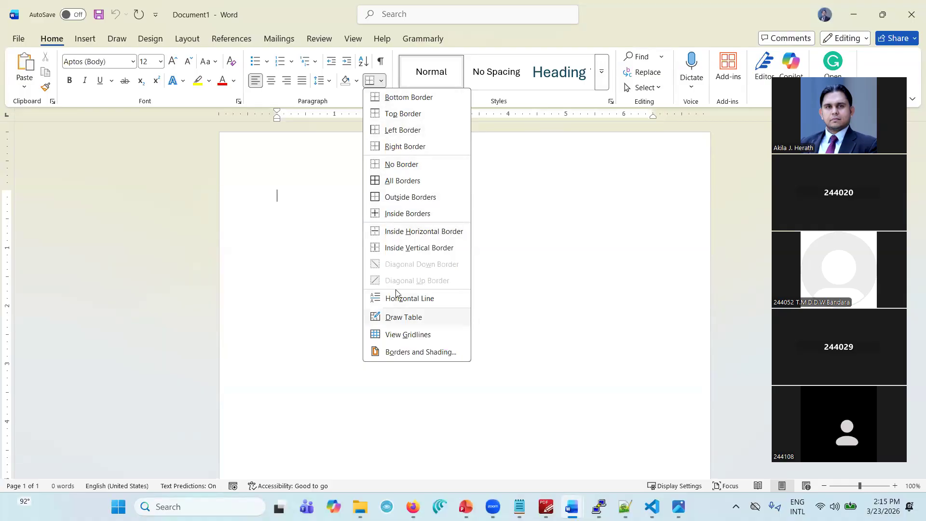
left_click(91, 43)
left_click(90, 44)
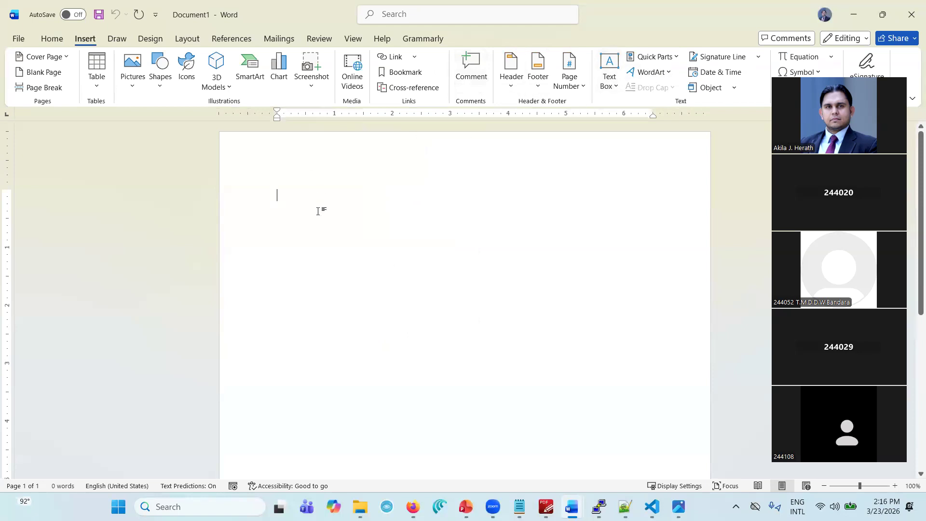
left_click(167, 89)
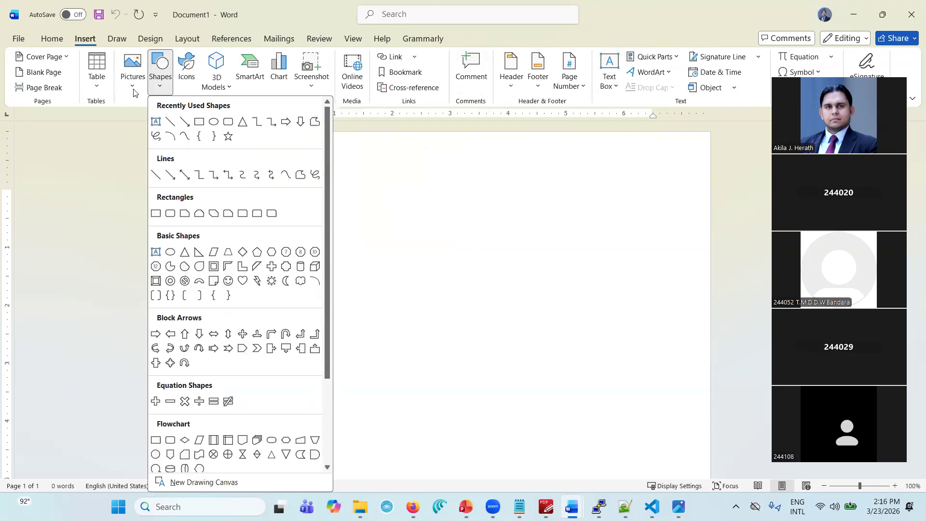
left_click(367, 189)
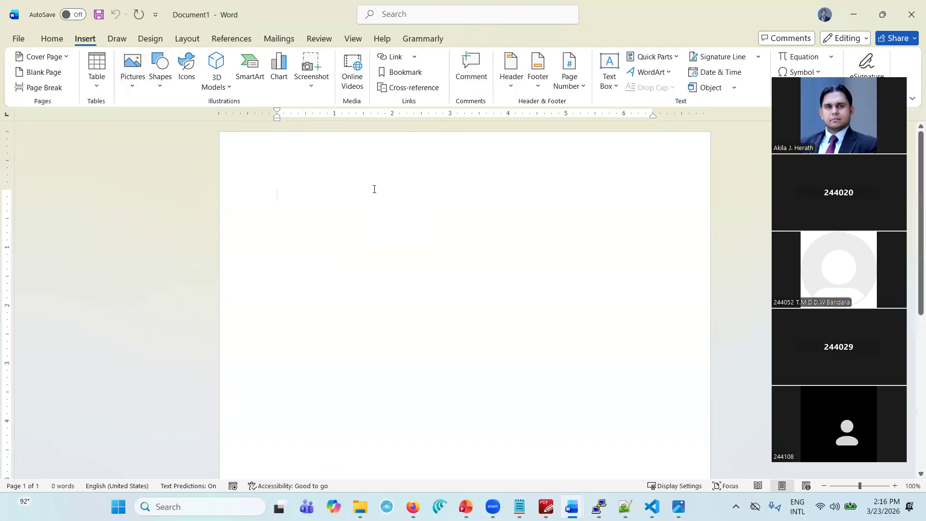
left_click(247, 188)
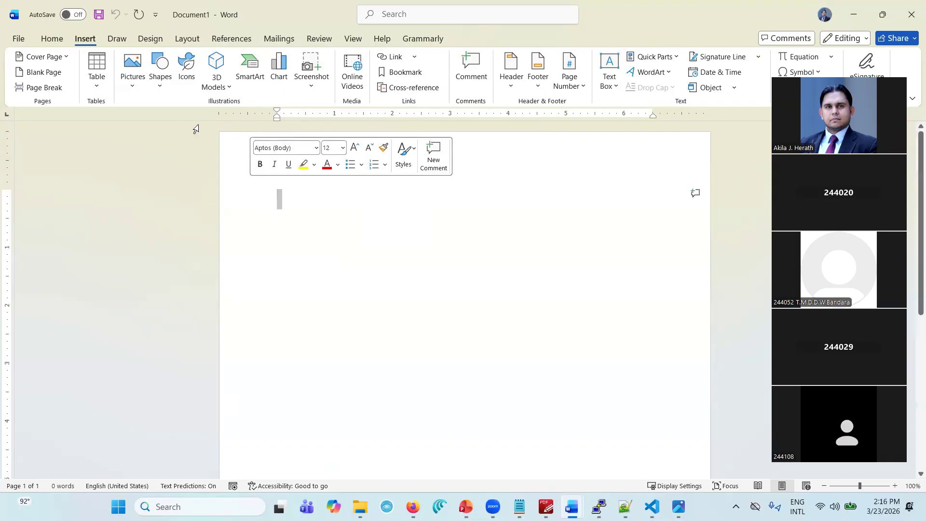
Insert a table with five columns and three rows at the start of the blank document
left_click(97, 87)
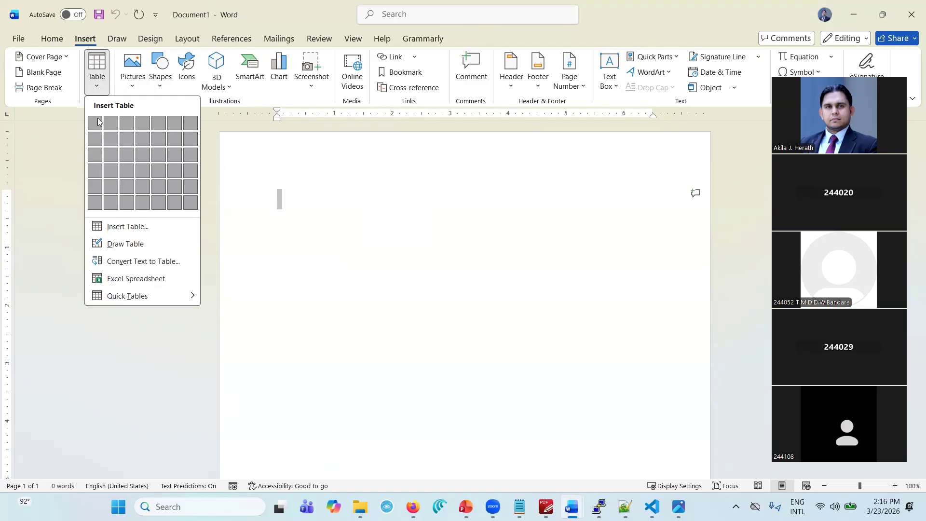
left_click(241, 206)
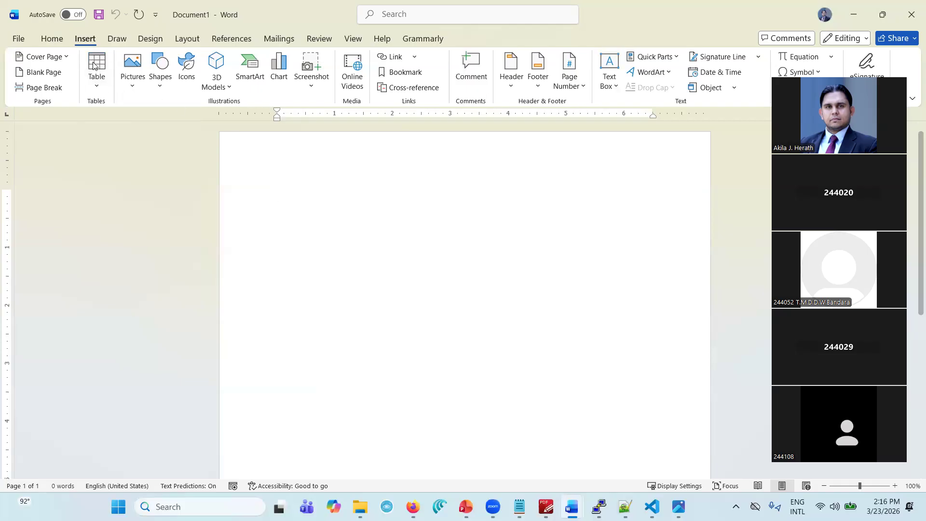
left_click(98, 86)
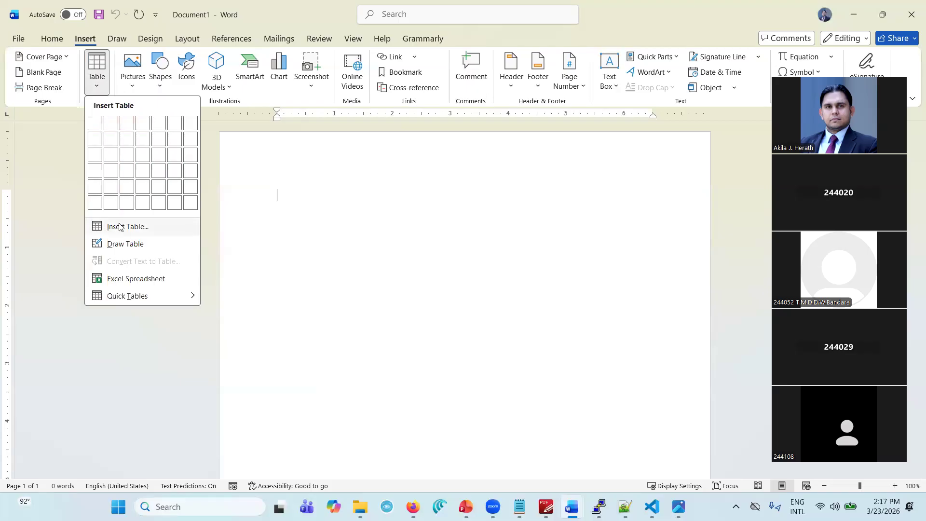
left_click(164, 154)
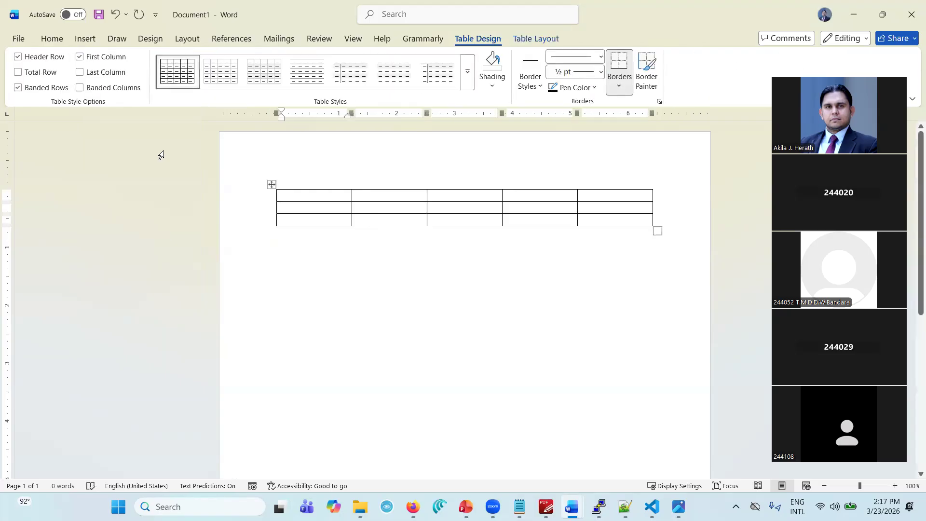
Insert a second table with three columns and five rows below the first table
left_click(260, 251)
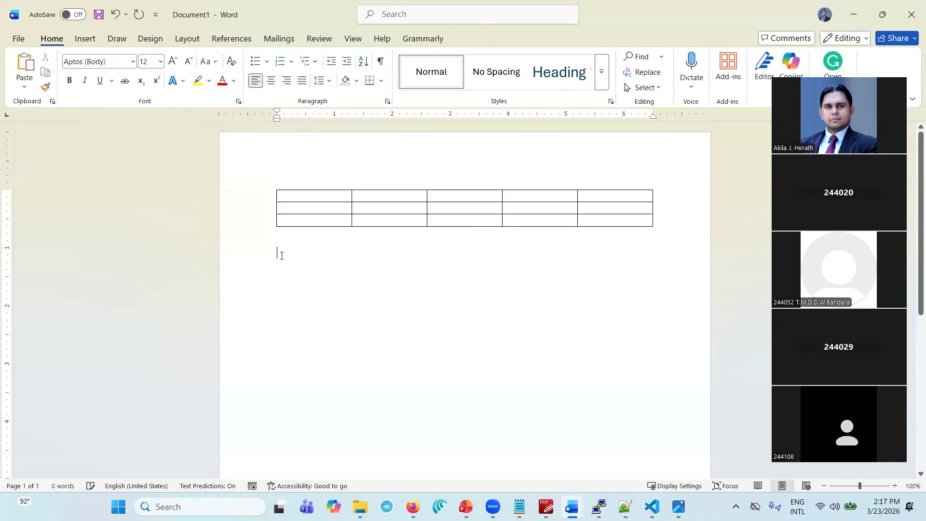
left_click(92, 40)
left_click(101, 68)
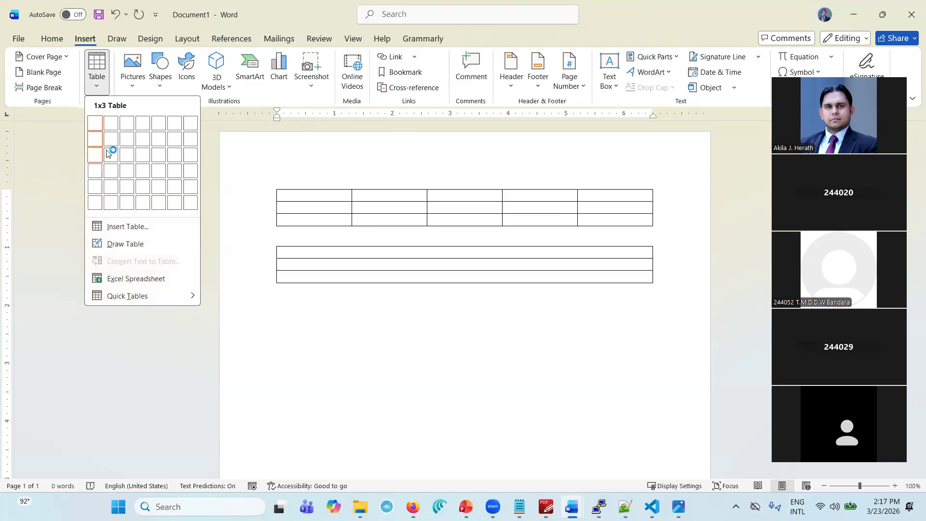
left_click(121, 187)
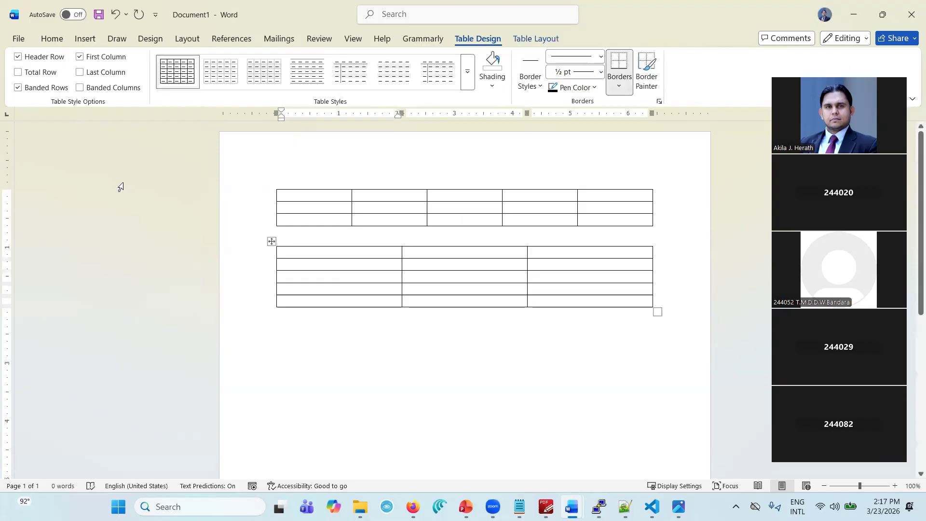
Insert a third table below the second one, specifying 3 columns and 10 rows with automatic fixed column width
left_click(280, 335)
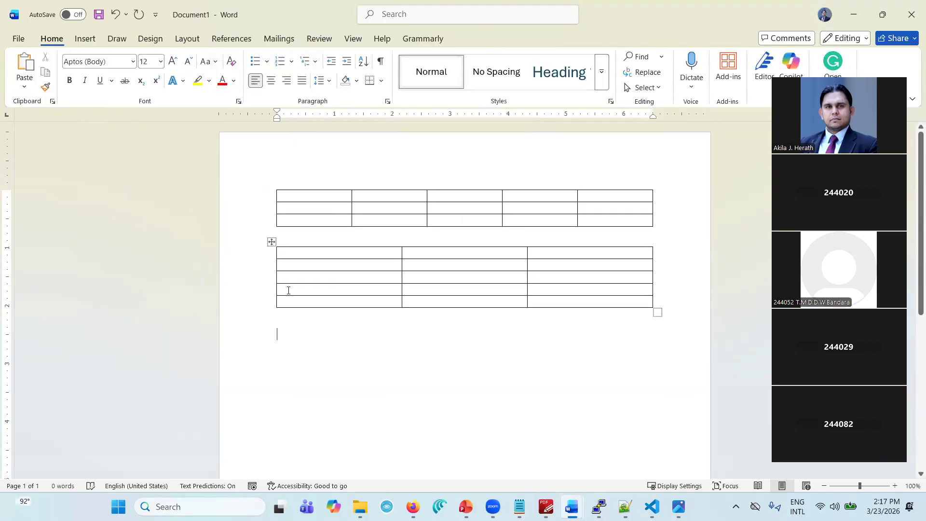
scroll(289, 290, "down", 1)
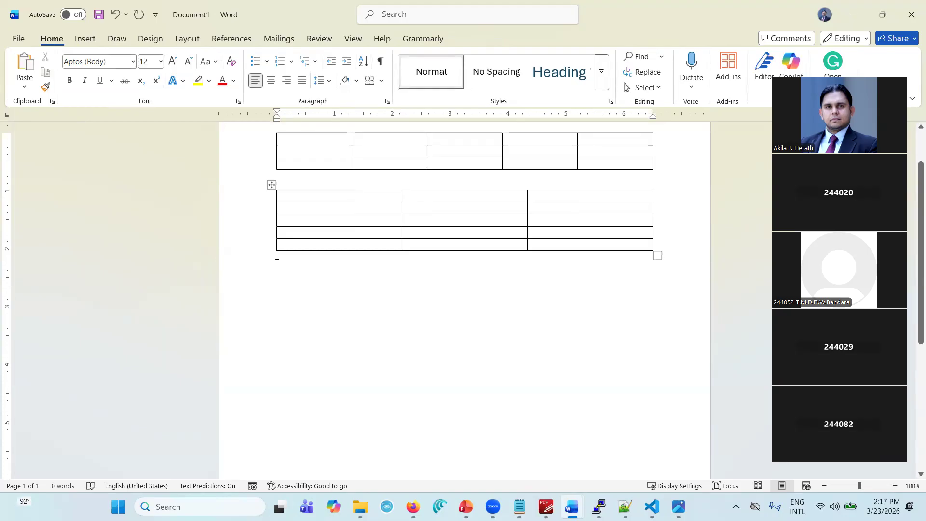
left_click(85, 38)
left_click(96, 86)
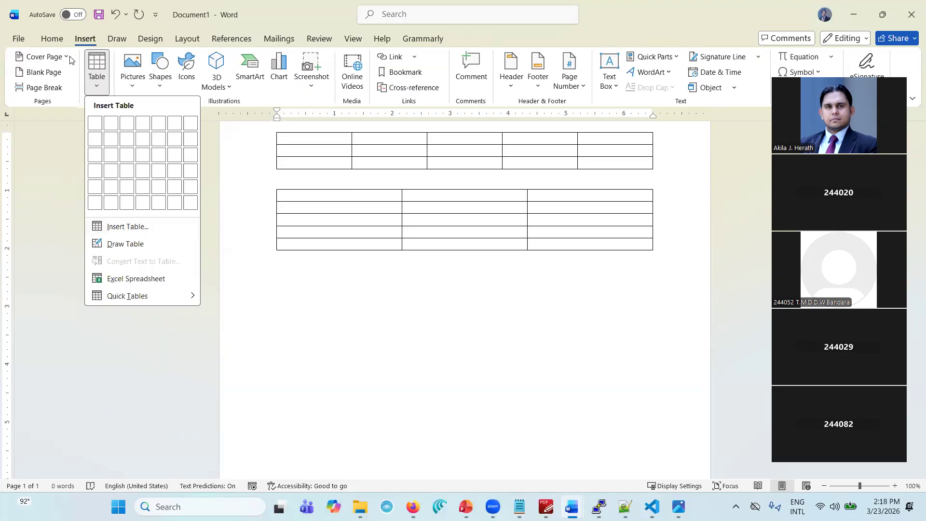
left_click(143, 233)
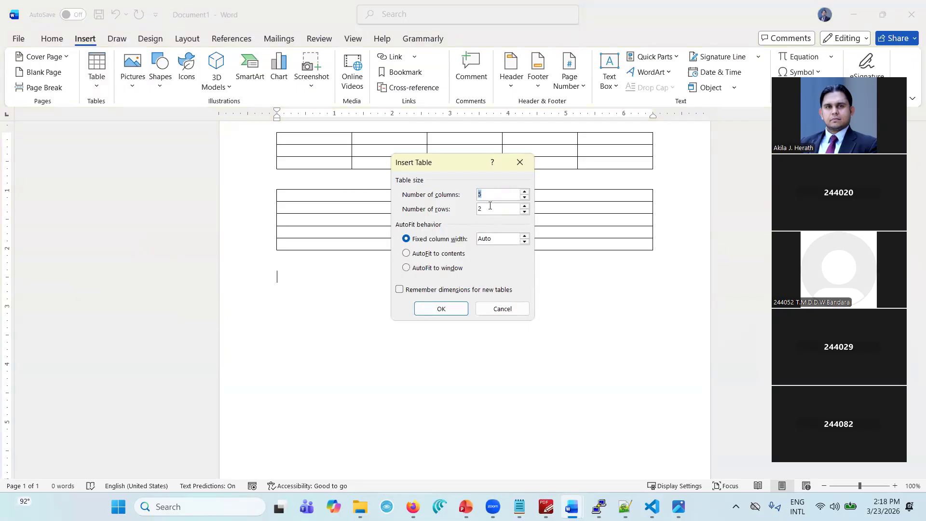
left_click(495, 190)
left_click_drag(471, 182, 477, 210)
type("3")
type("10")
left_click(438, 312)
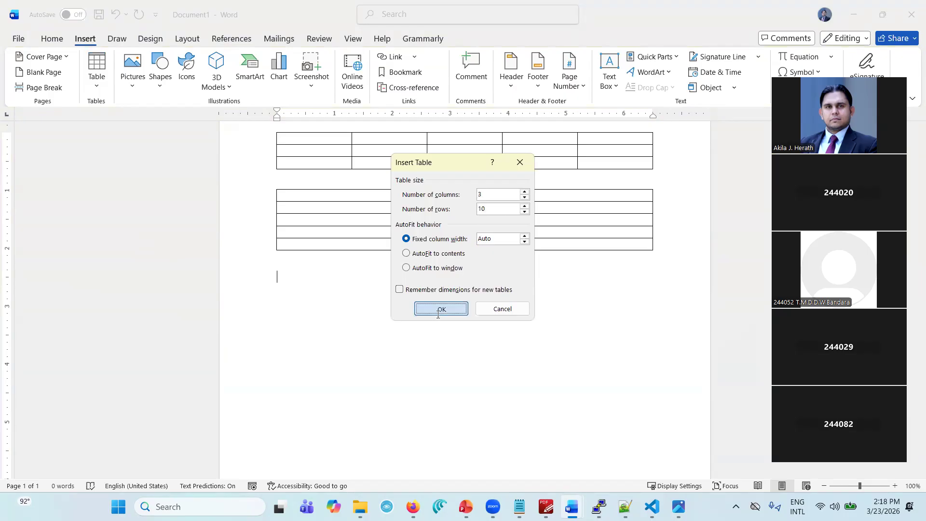
scroll(438, 315, "down", 2)
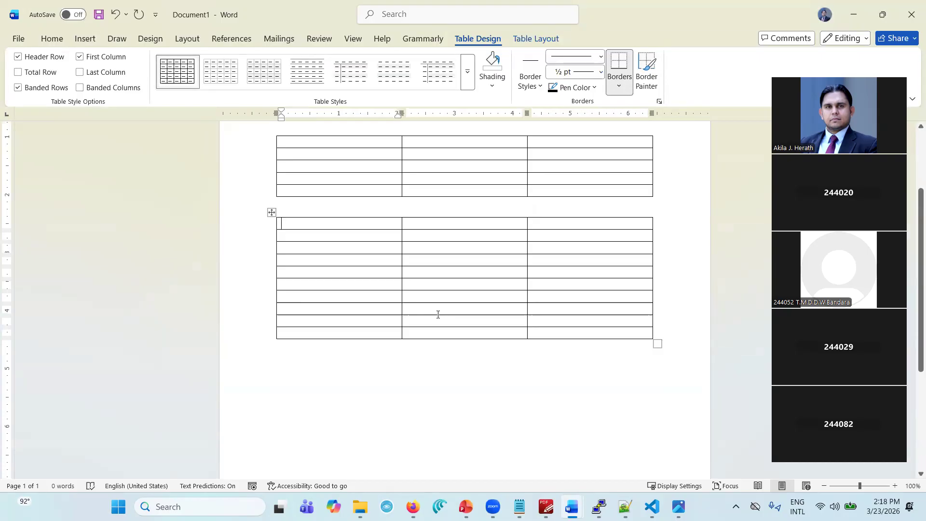
Delete the entire ten-row table below the other two tables
scroll(438, 314, "up", 3)
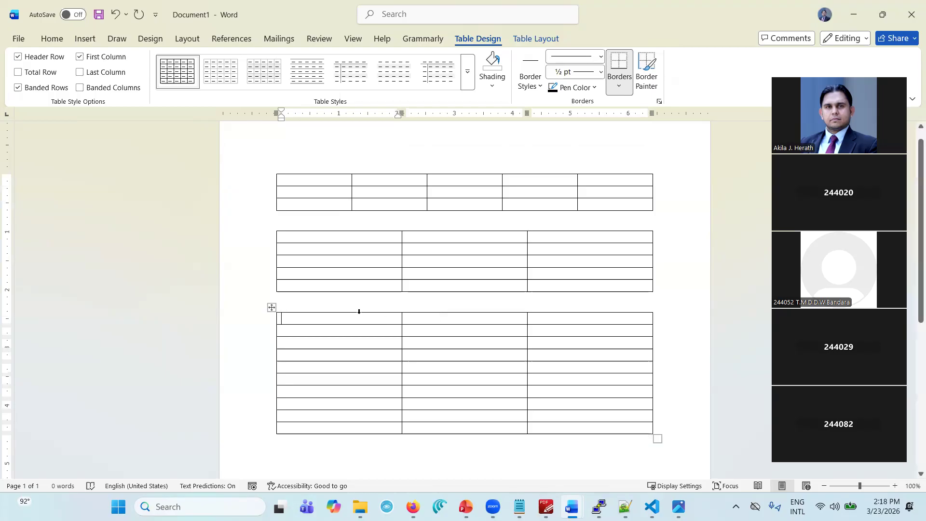
left_click(271, 308)
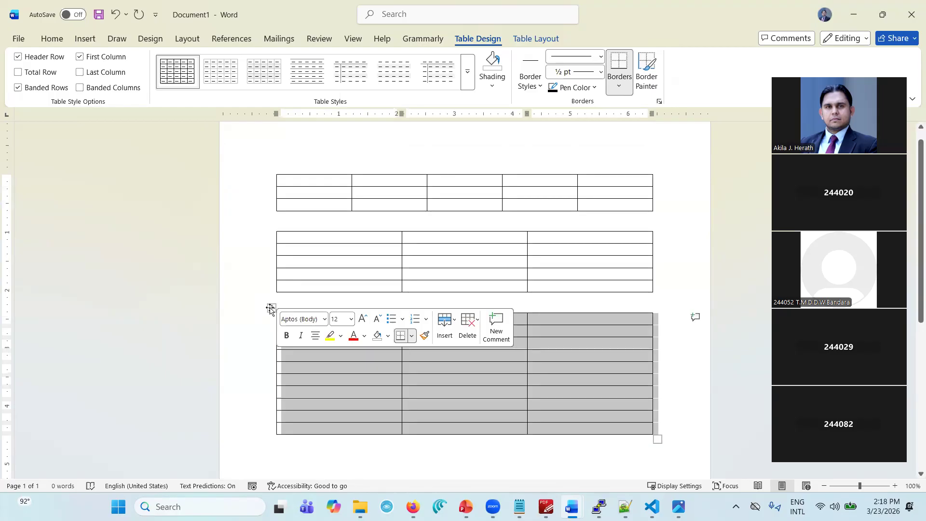
left_click(468, 330)
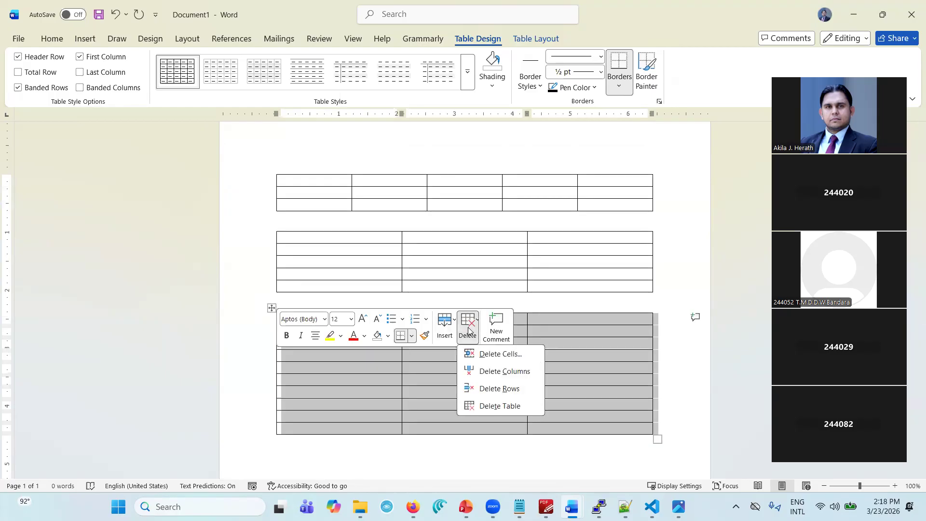
left_click(493, 408)
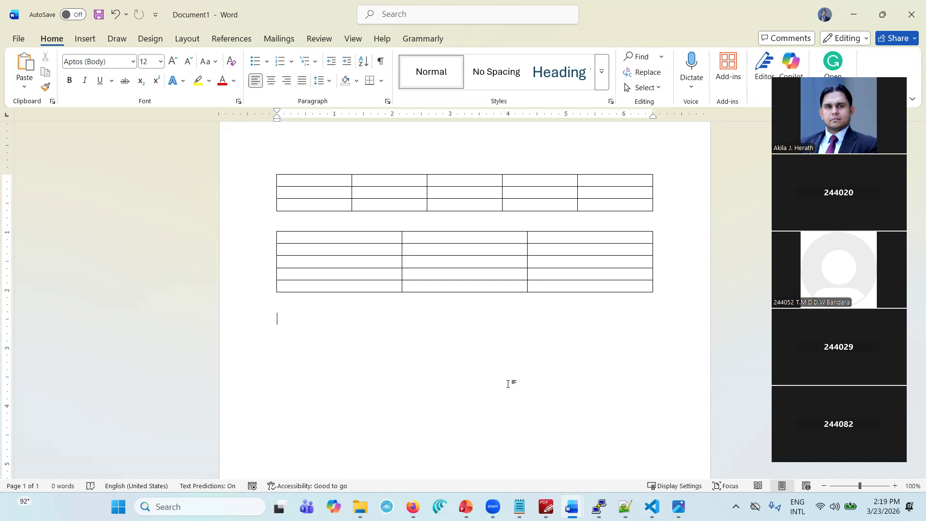
Delete the entire three-column, five-row table below the first table
left_click(294, 240)
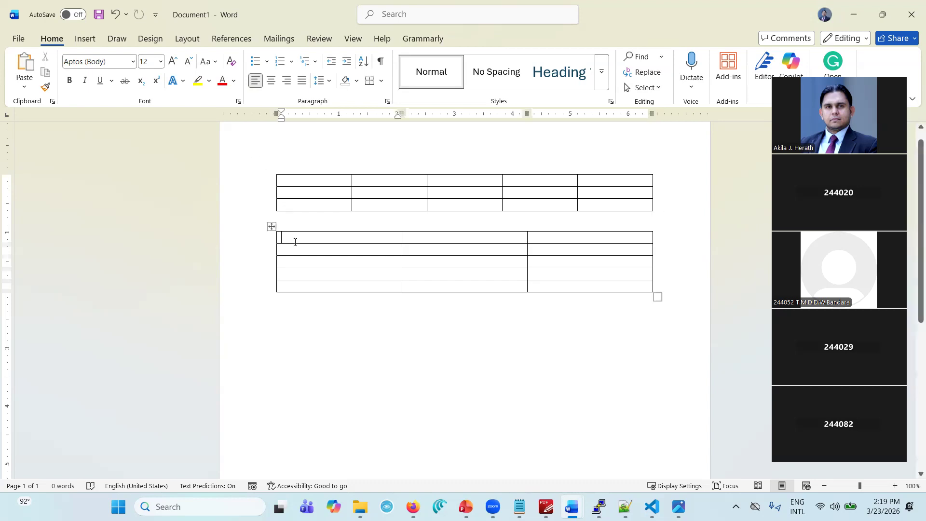
left_click(272, 226)
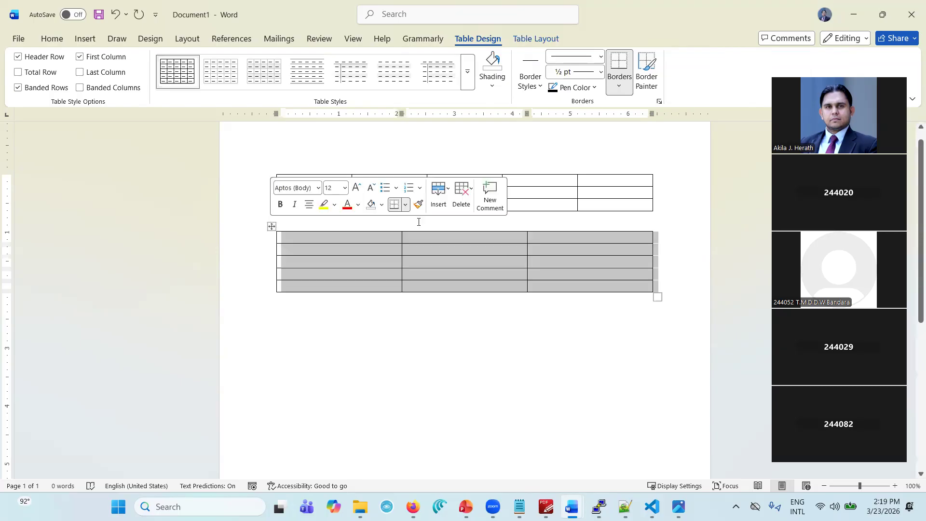
left_click(464, 197)
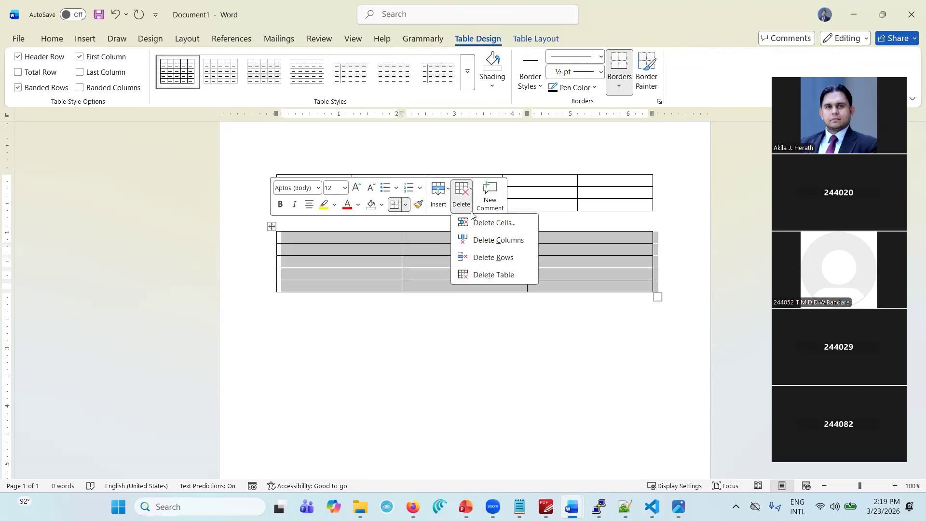
left_click(494, 274)
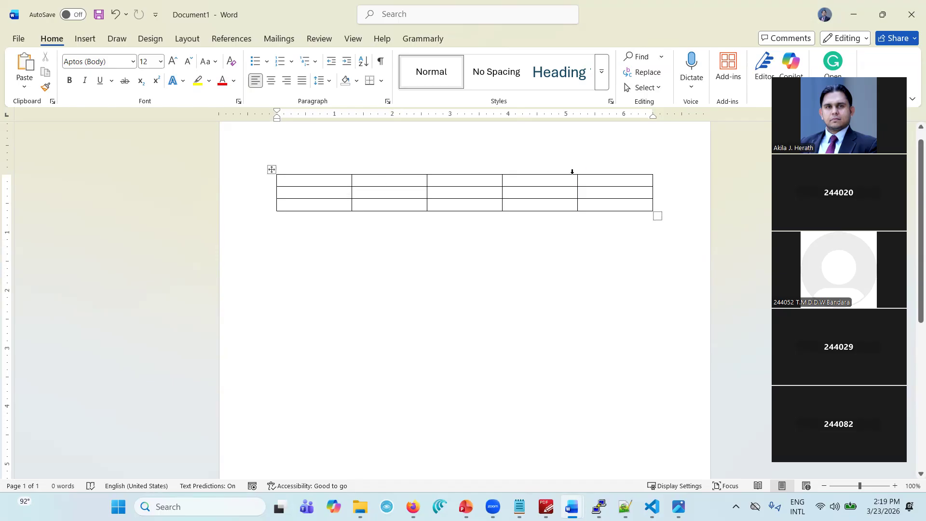
Delete the entire third column of the remaining five-column table
left_click(496, 185)
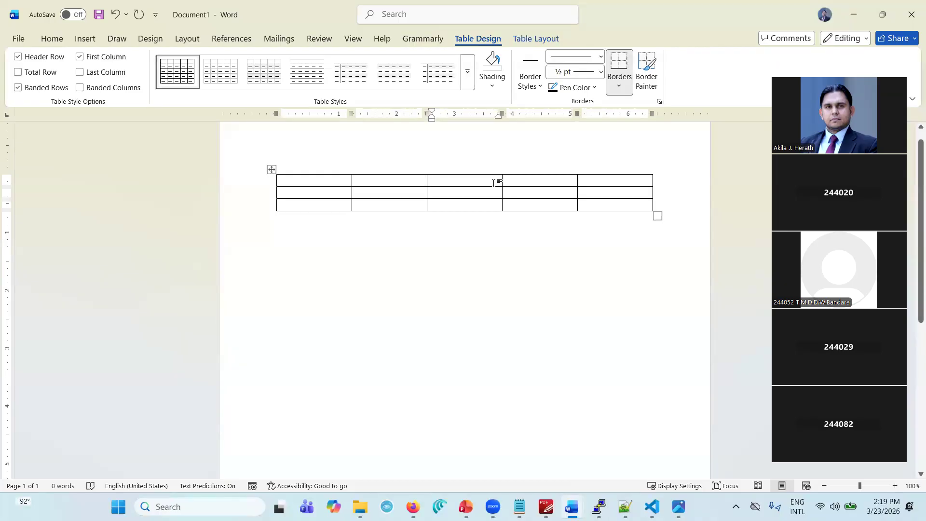
left_click(410, 183)
left_click(325, 181)
left_click(447, 182)
right_click(446, 182)
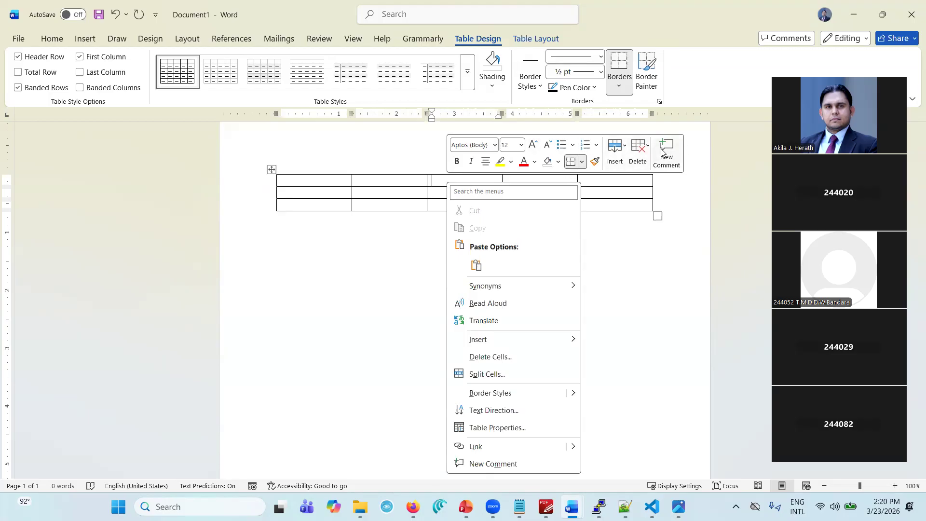
left_click(522, 357)
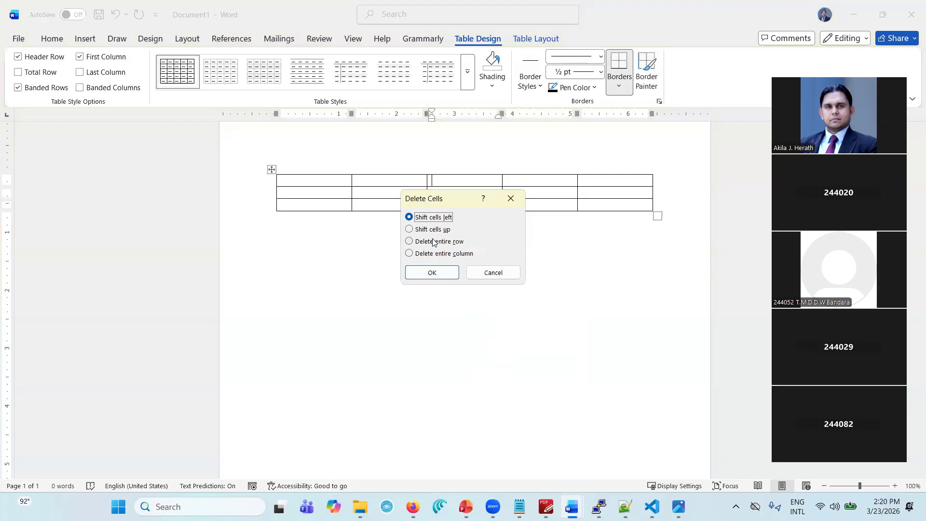
left_click(434, 254)
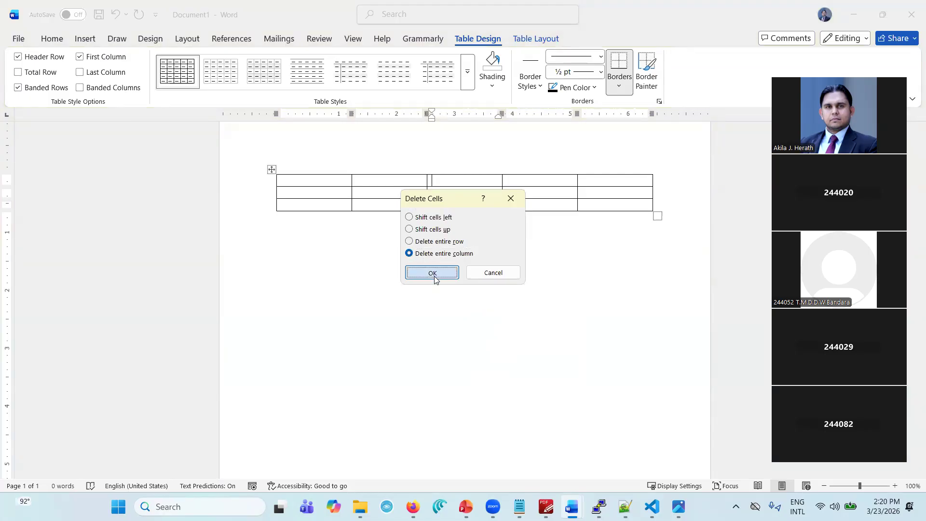
left_click(433, 273)
left_click(394, 427)
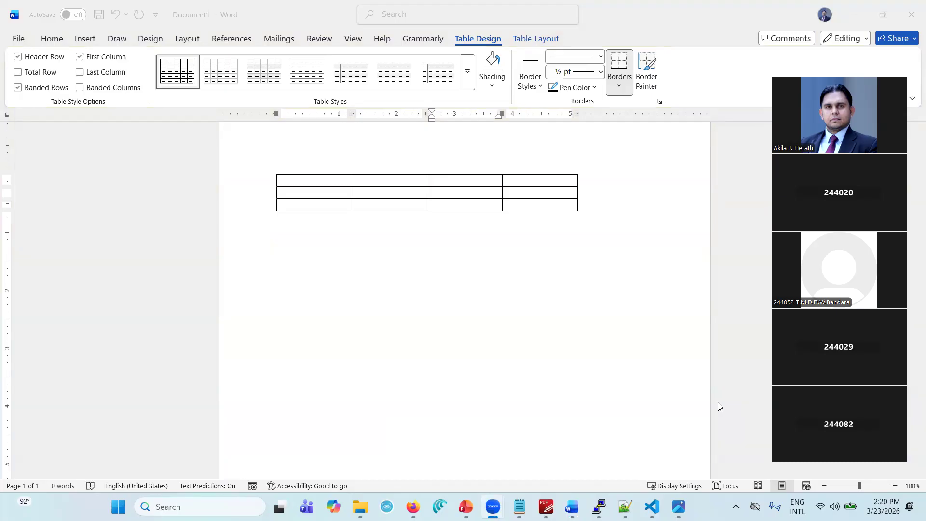
left_click(598, 341)
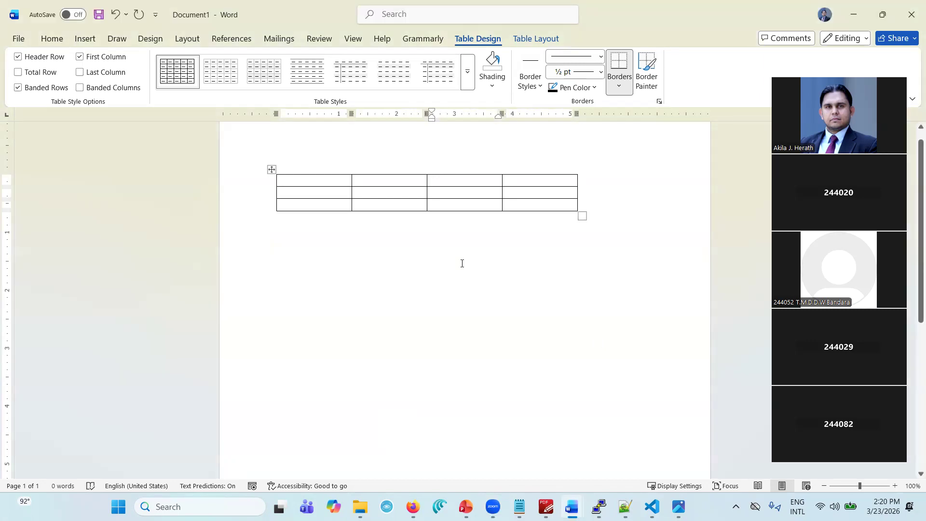
Delete the entire third column of the four-column table
right_click(453, 181)
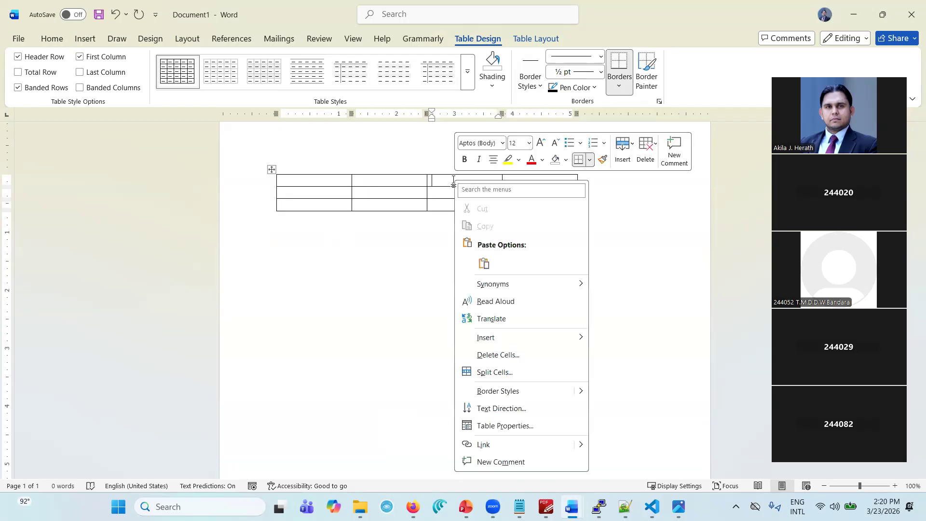
left_click(646, 163)
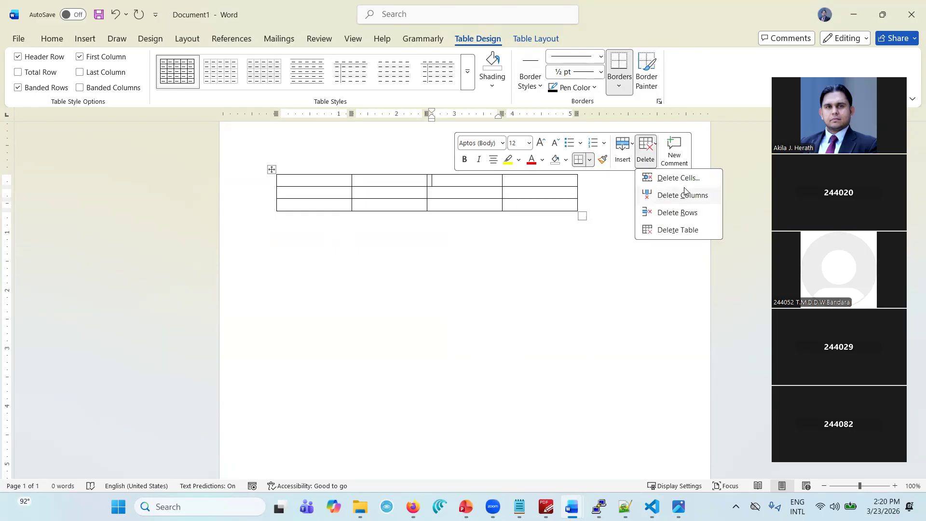
left_click(435, 181)
right_click(437, 182)
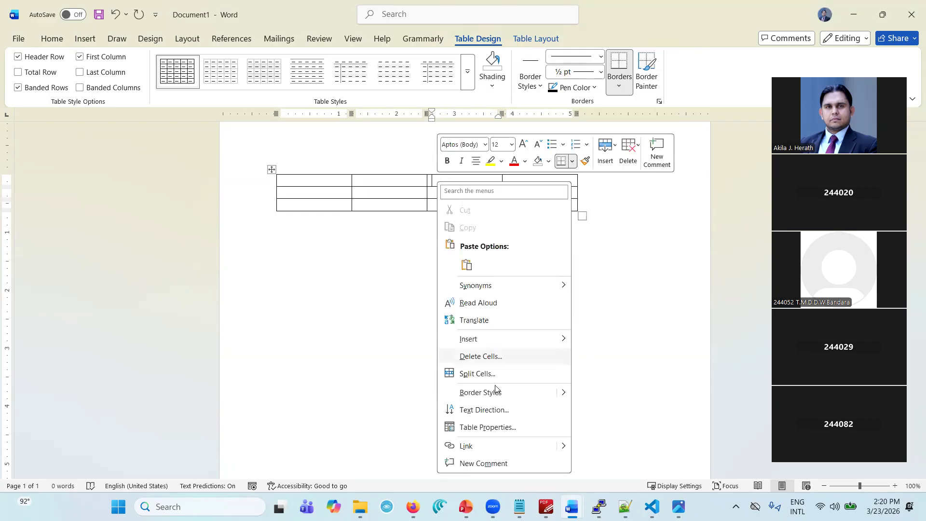
left_click(504, 355)
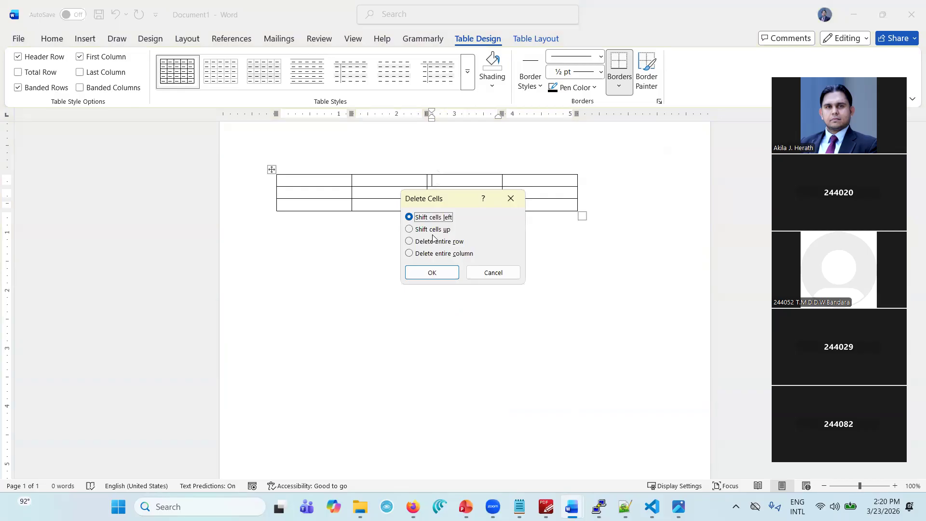
left_click(420, 255)
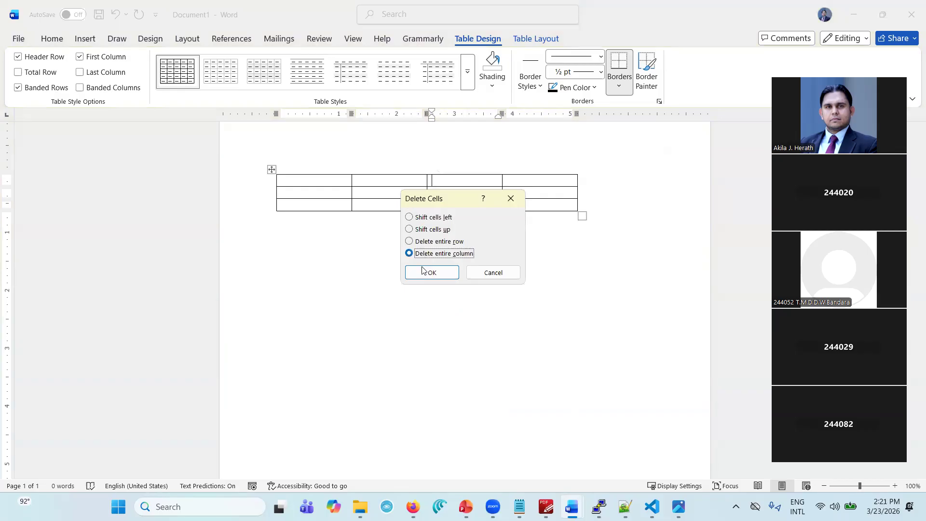
left_click(422, 271)
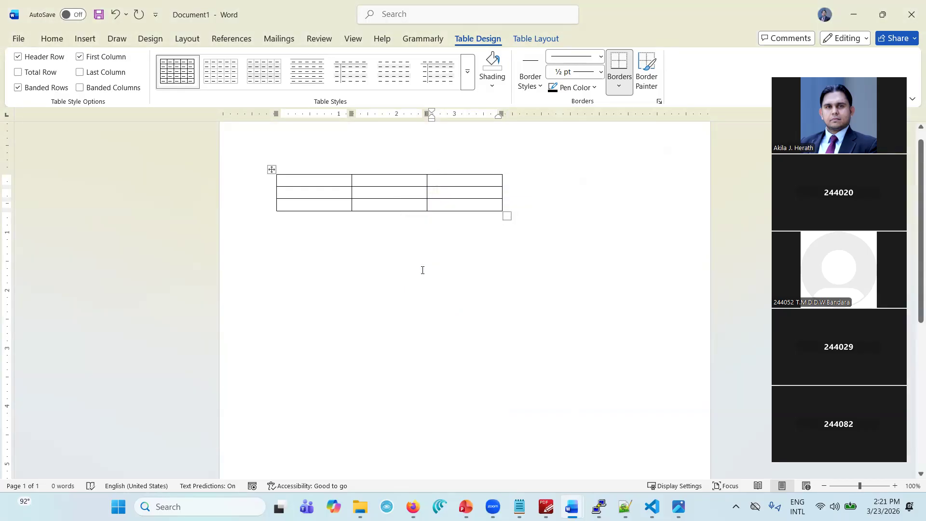
Delete the entire middle row of the three-row table
left_click(360, 190)
right_click(366, 192)
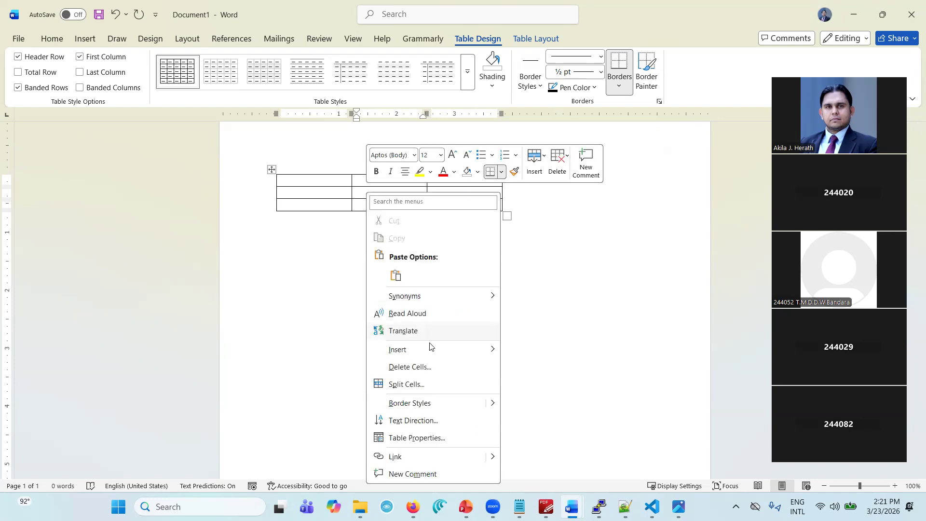
left_click(431, 368)
left_click(436, 242)
left_click(434, 274)
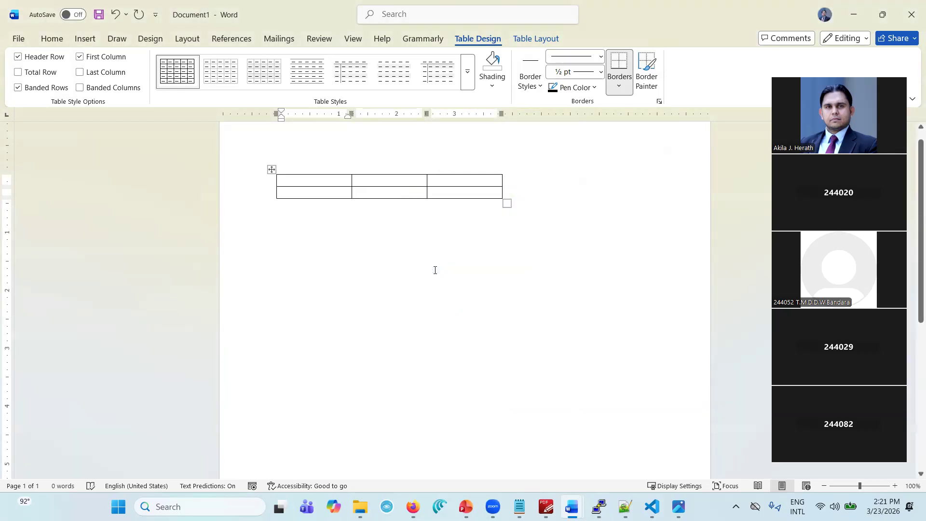
Delete the second row of the two-row table
right_click(414, 192)
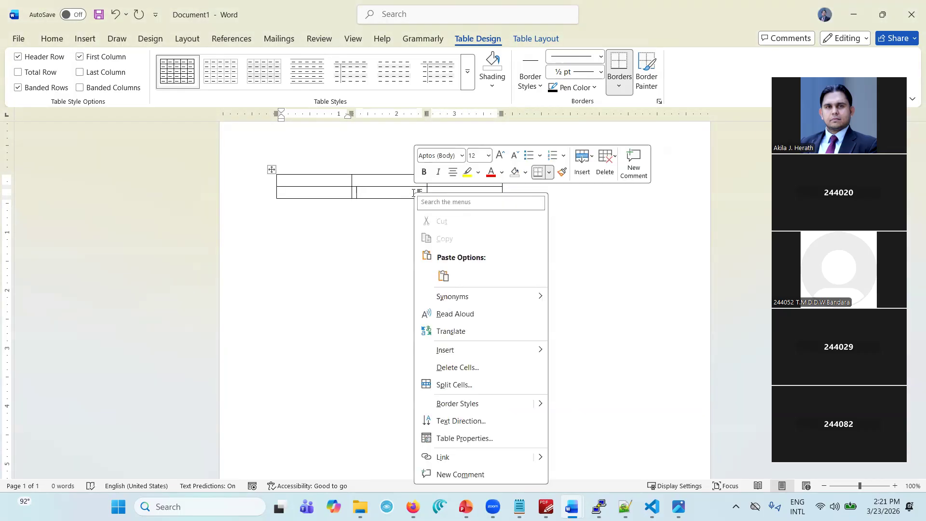
left_click(602, 172)
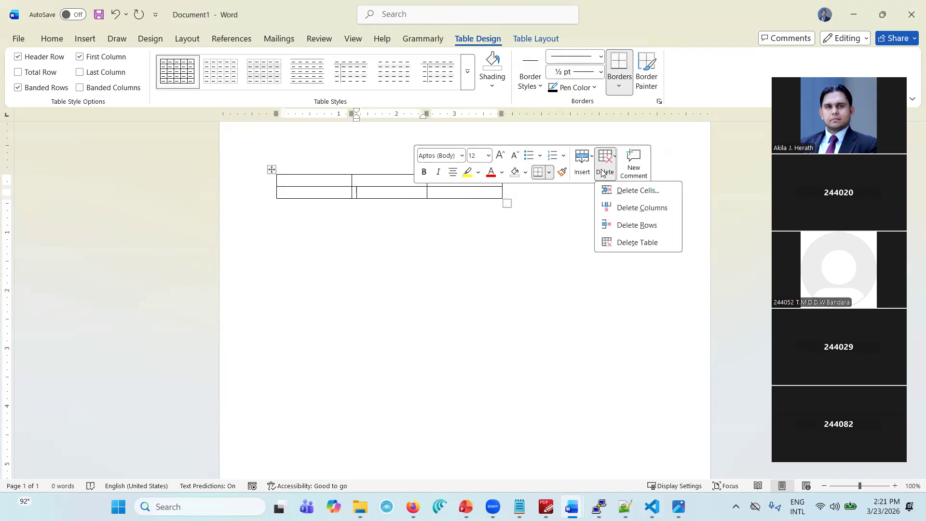
left_click(623, 226)
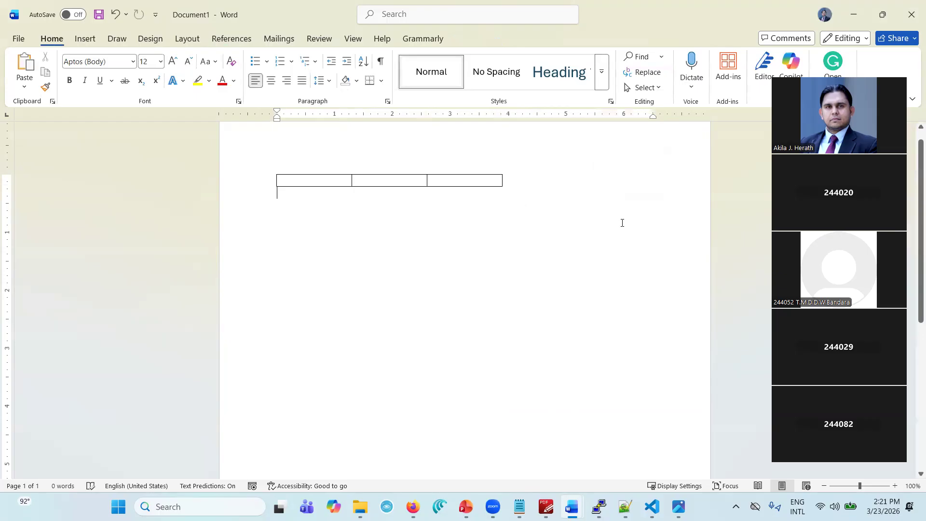
Insert a new column to the right of the table's third column
left_click(445, 183)
right_click(445, 183)
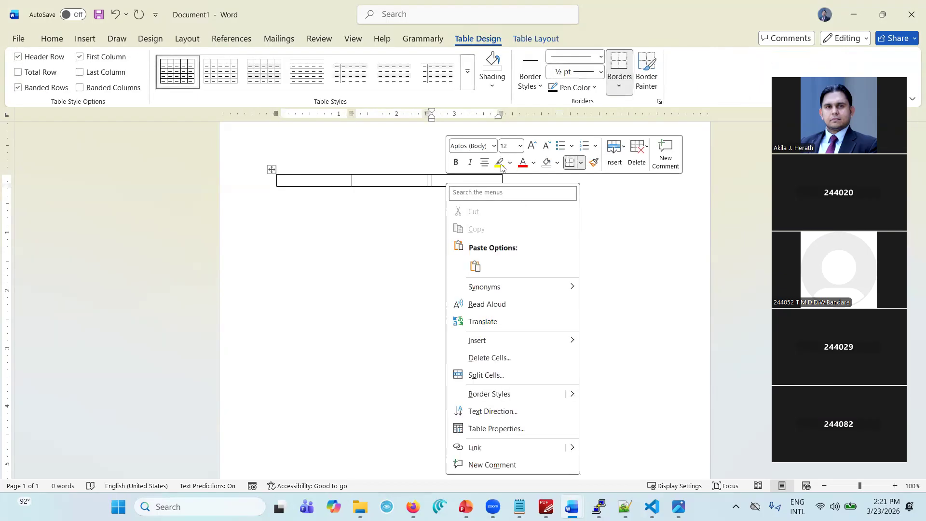
mouse_move(502, 350)
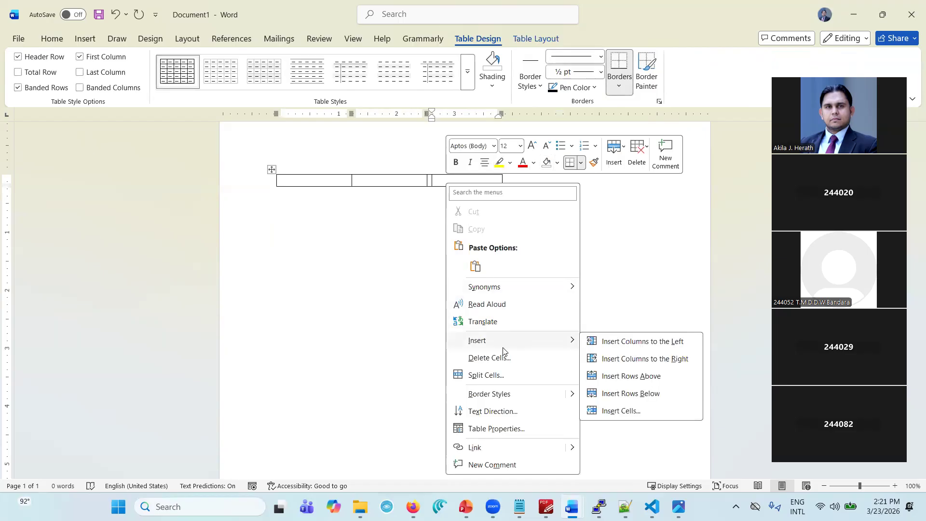
left_click(437, 173)
right_click(437, 174)
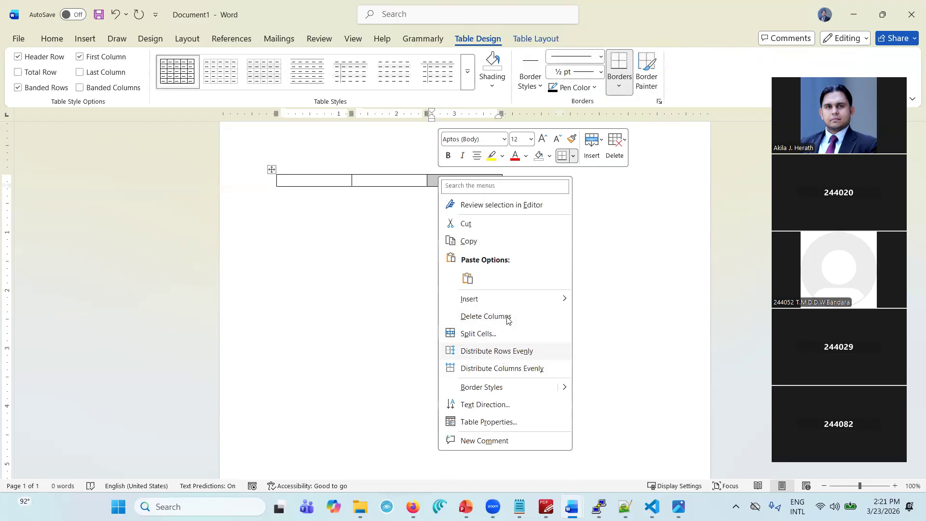
mouse_move(509, 305)
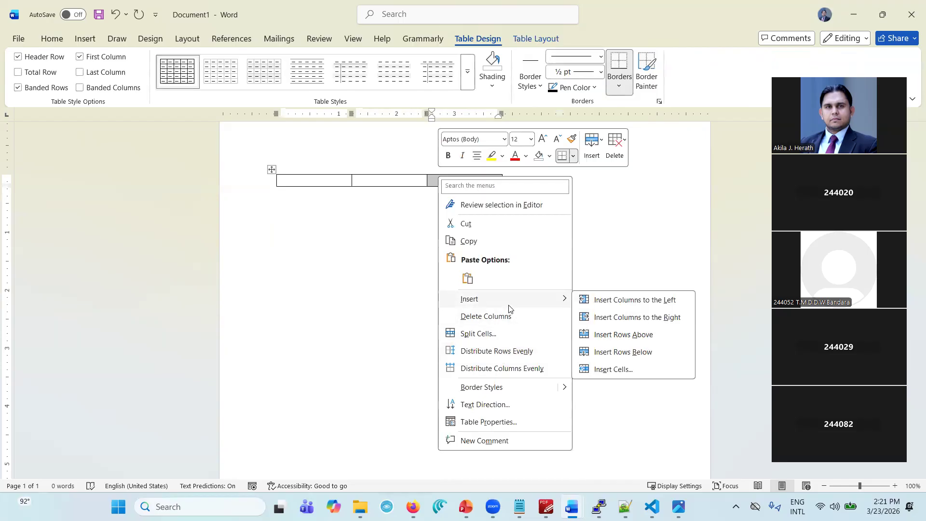
left_click(634, 317)
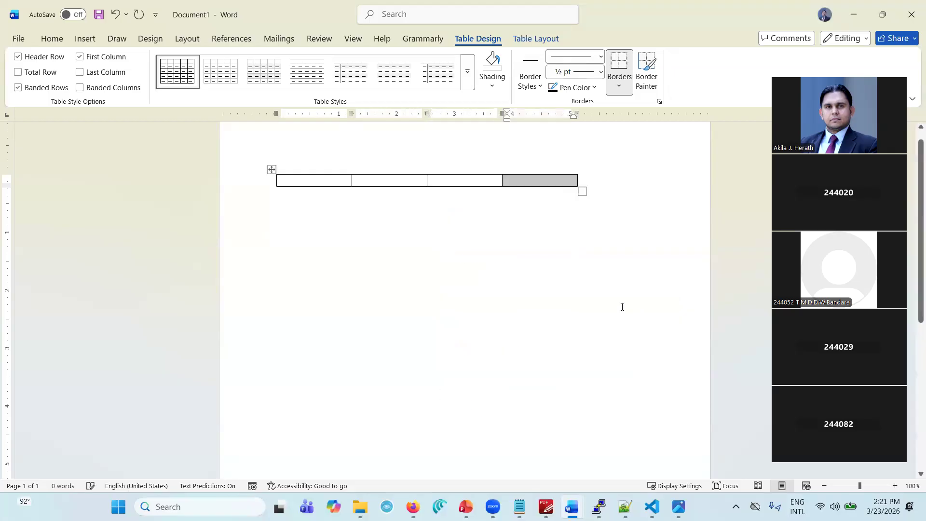
Insert a new row below the table's only row
right_click(480, 180)
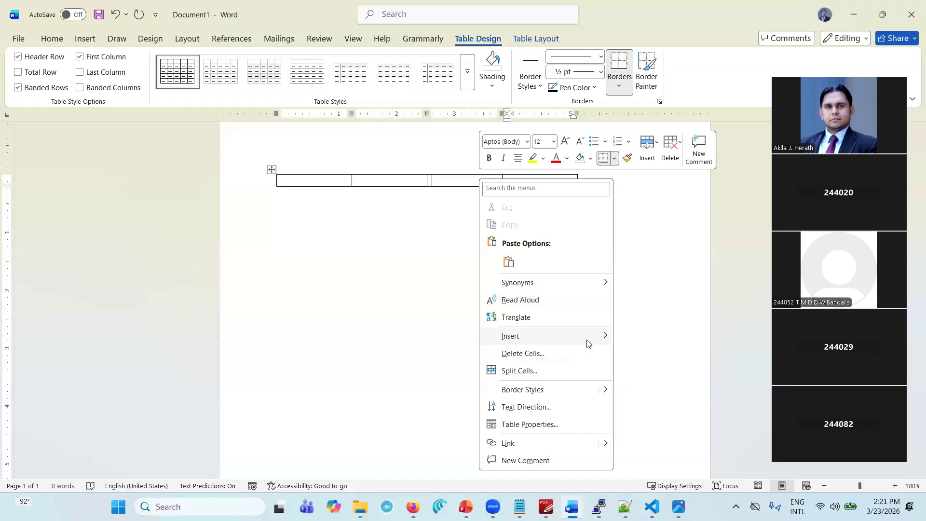
mouse_move(588, 340)
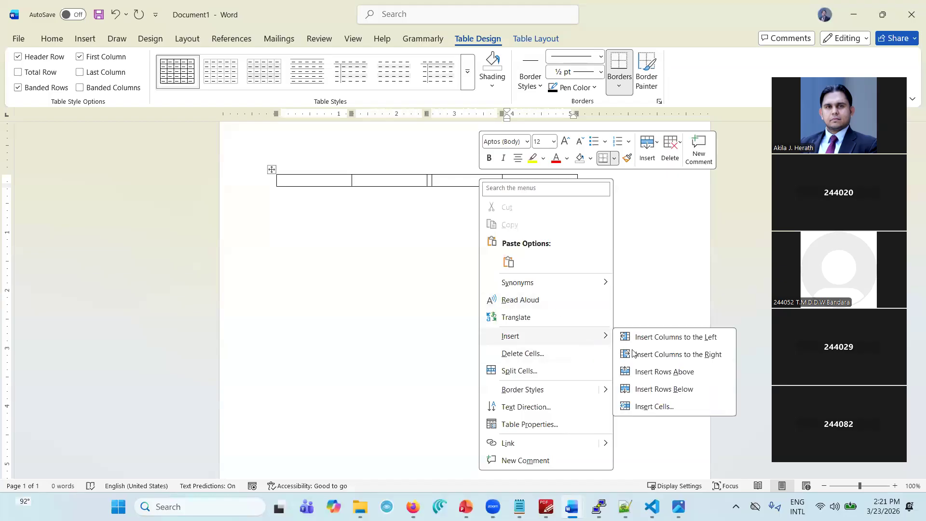
left_click(664, 389)
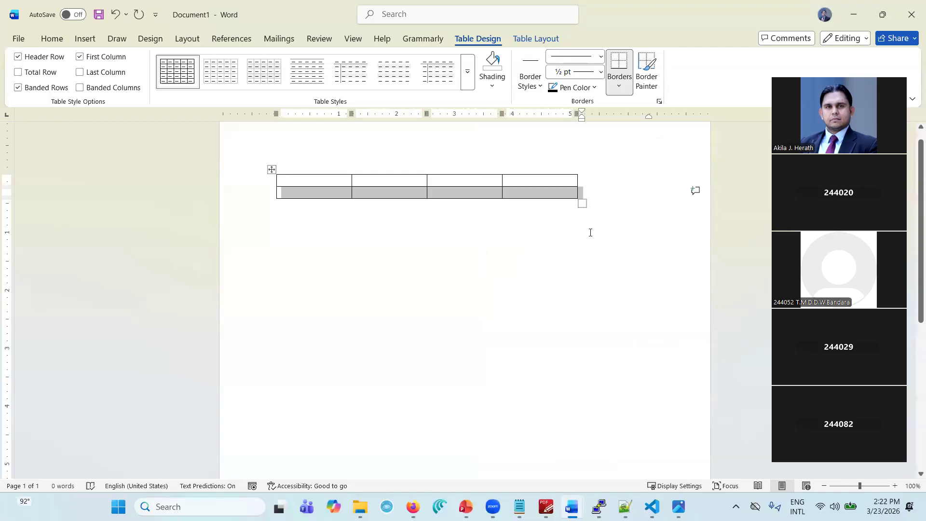
Append new rows after the table's last cell until the table has 14 rows
left_click(538, 193)
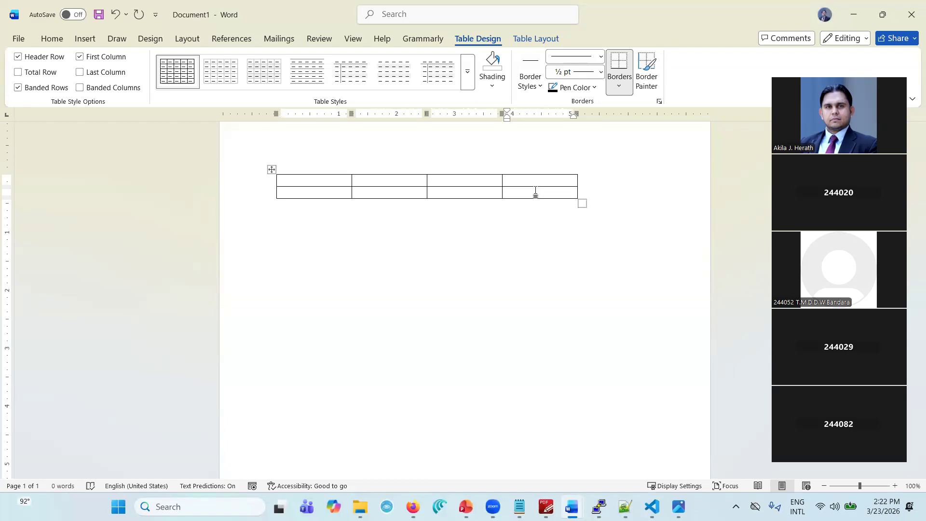
key("Tab")
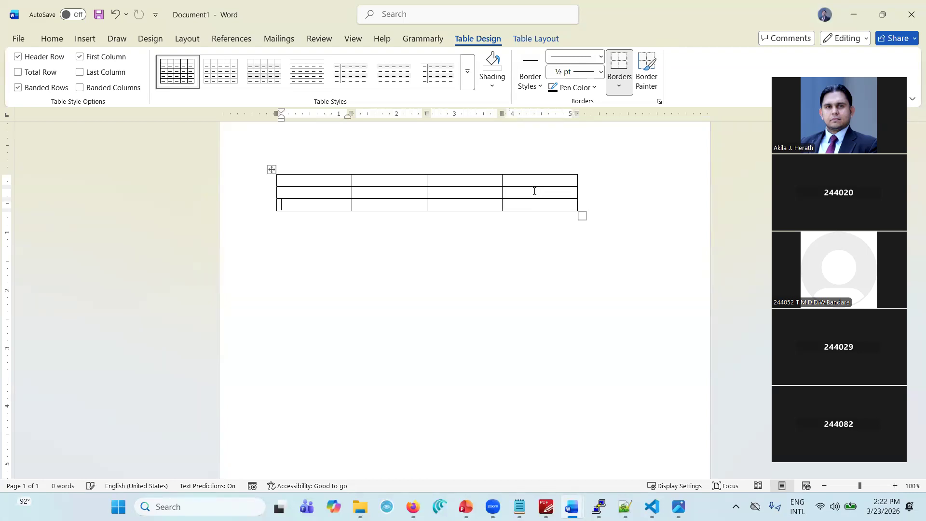
key("Tab")
key("Tab")
key("Tab")
key("Tab")
key("Tab")
key("Tab")
key("Tab")
key("Tab")
key("Tab")
key("Tab")
key("Tab")
key("Tab")
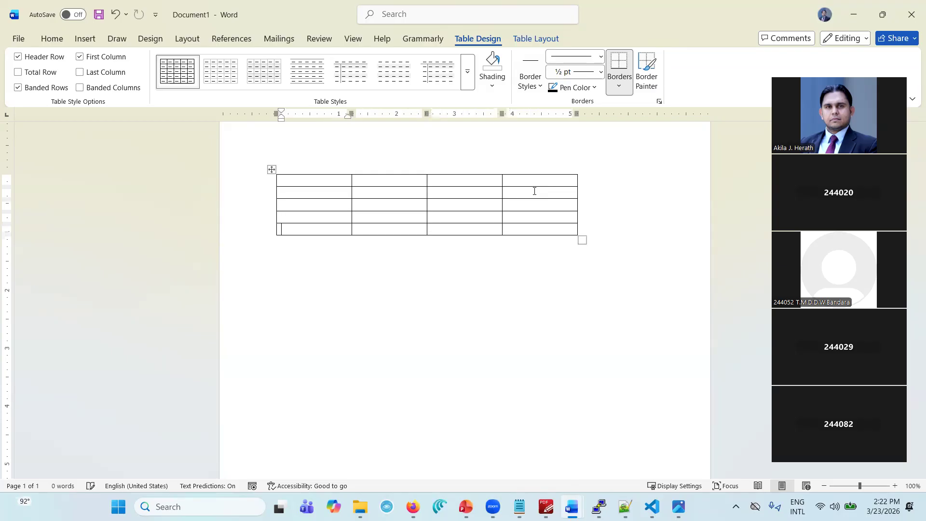
key("Tab")
key("Tab")
key("Tab")
key("Tab")
key("Tab")
key("Tab")
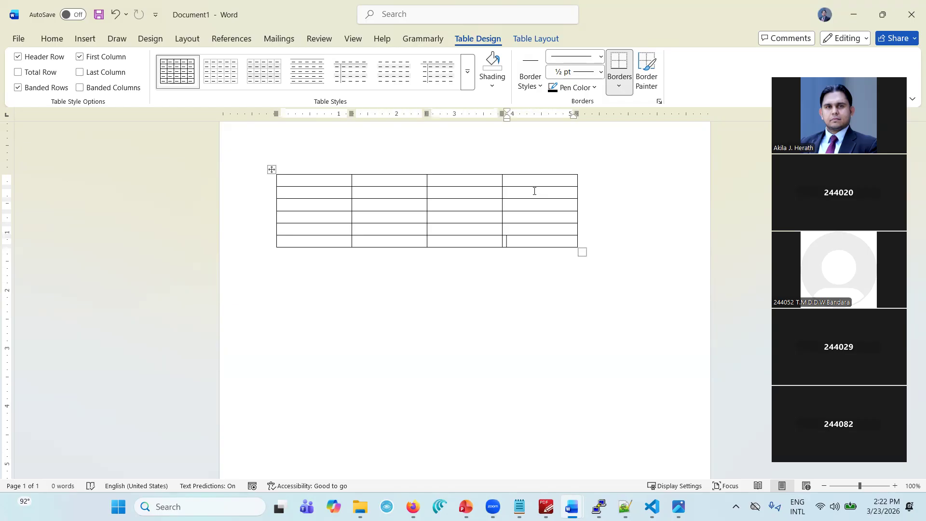
key("Tab")
key("Tab")
key("Tab")
key("Tab")
key("Tab")
key("Tab")
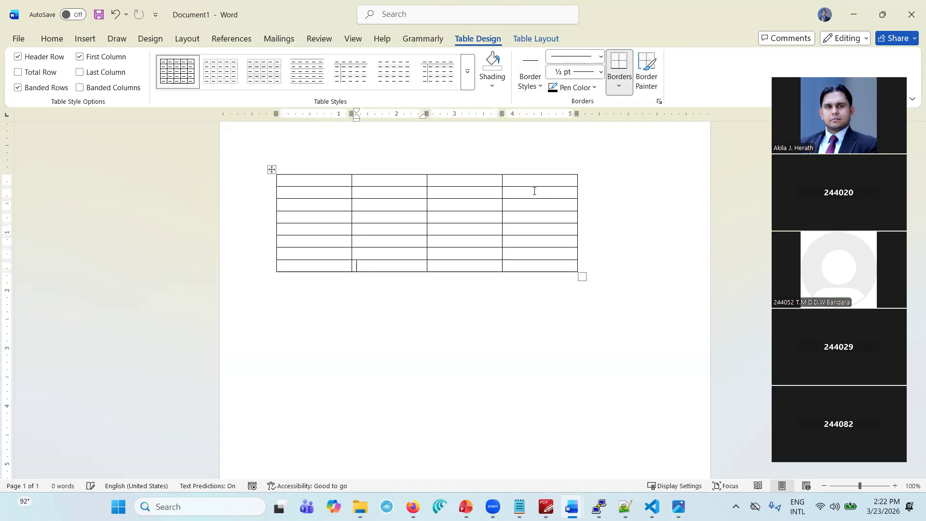
key("Tab")
key("Tab")
key("Tab")
key("Tab")
key("Tab")
key("Tab")
key("Tab")
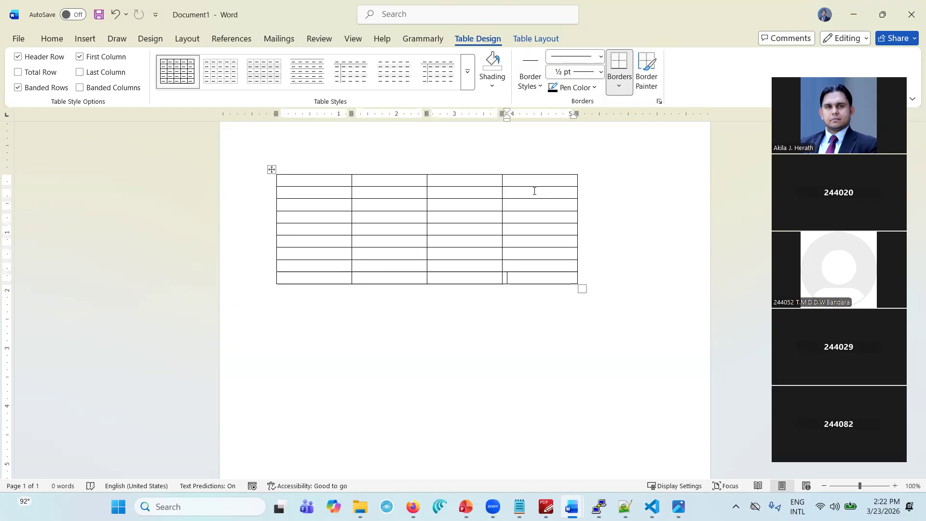
key("Tab")
key("Tab")
key("Tab")
key("Tab")
key("Tab")
key("Tab")
key("Tab")
key("Tab")
key("Tab")
key("Tab")
key("Tab")
key("Tab")
key("Tab")
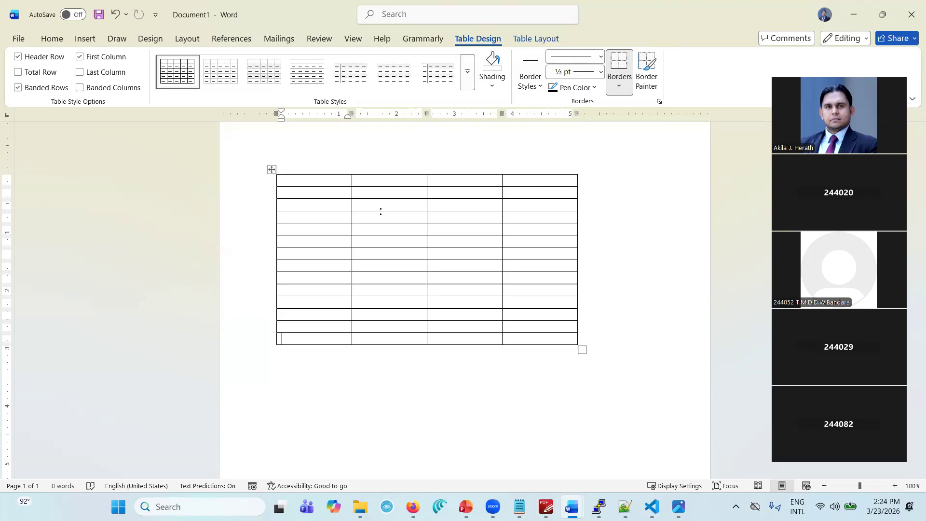
Select the whole table and browse the table styles, previewing Grid Table 1 Light without applying a style
left_click(271, 170)
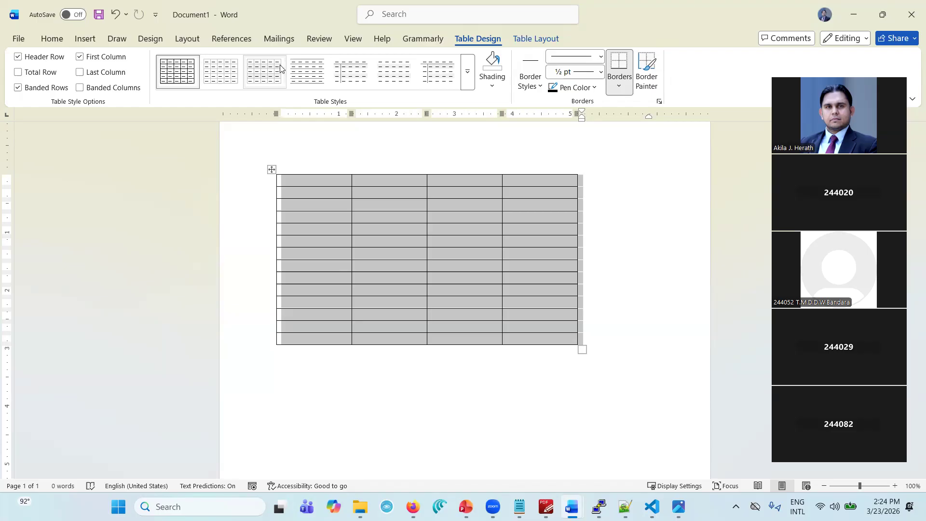
left_click(467, 77)
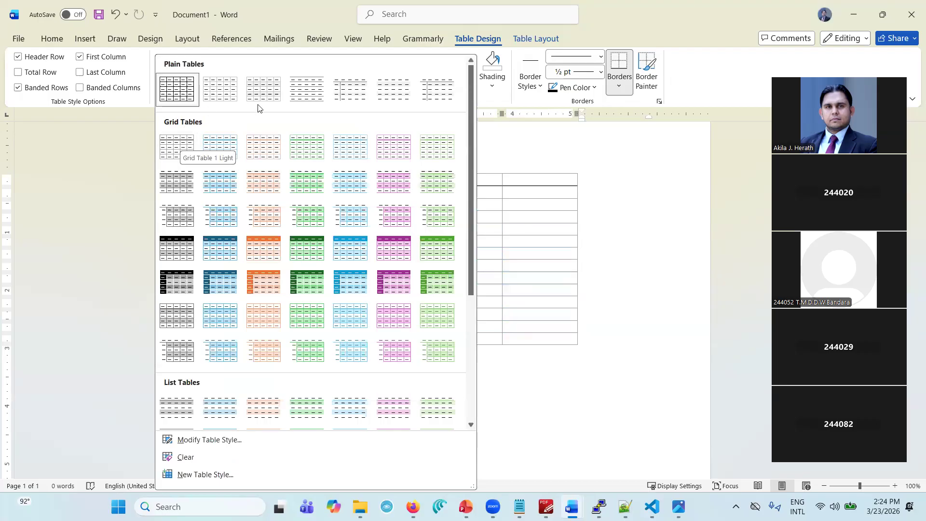
key("Escape")
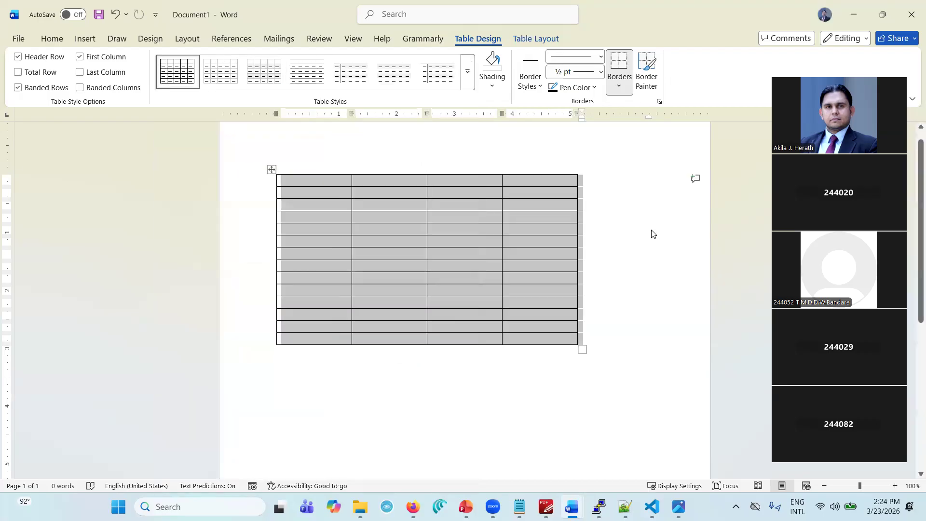
Shade all four cells of the table's first row with the dark blue theme color
left_click(310, 184)
left_click_drag(321, 183, 515, 173)
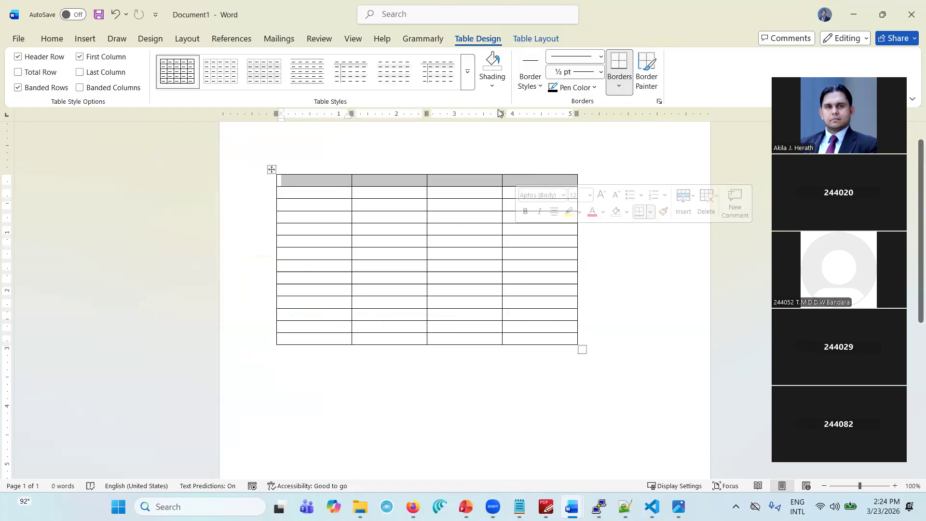
left_click(497, 85)
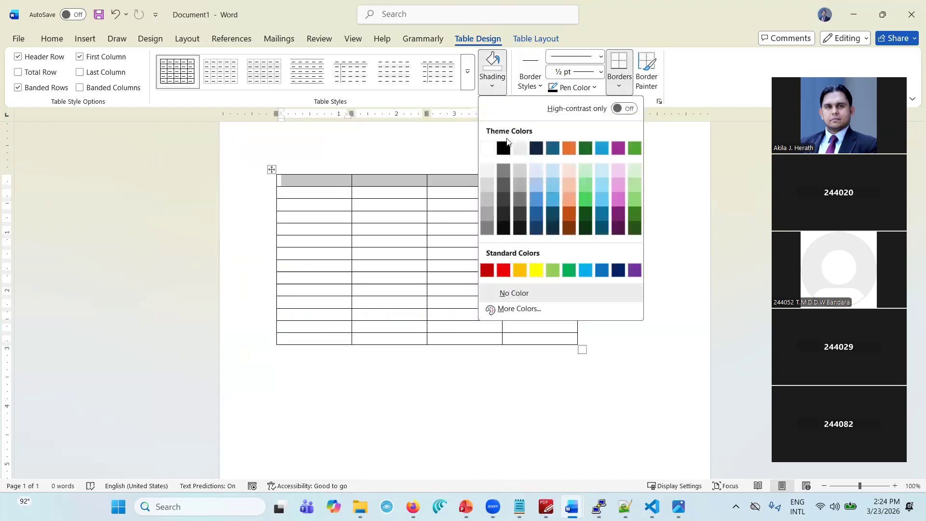
left_click(536, 147)
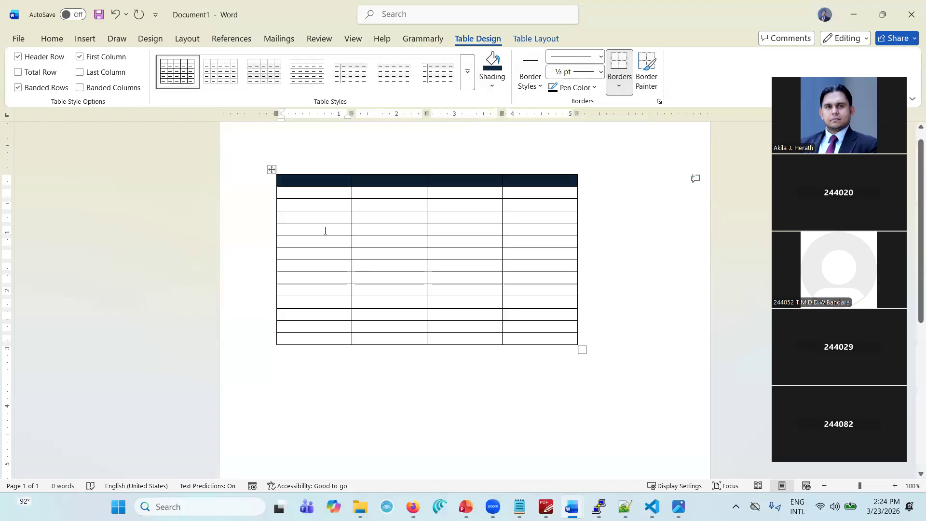
left_click_drag(282, 228, 357, 278)
left_click(491, 83)
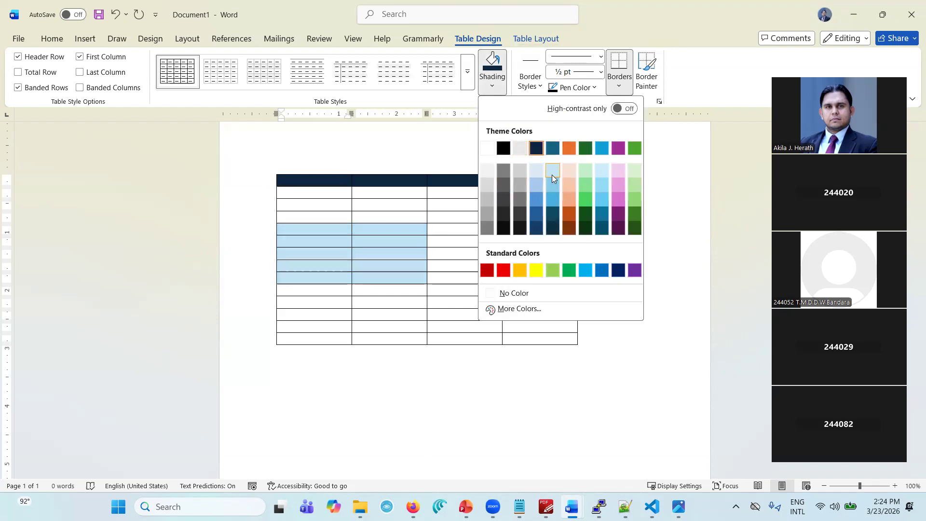
left_click(308, 190)
Shade the first column's cells below the header row with the lightest blue theme color
left_click_drag(308, 190, 311, 337)
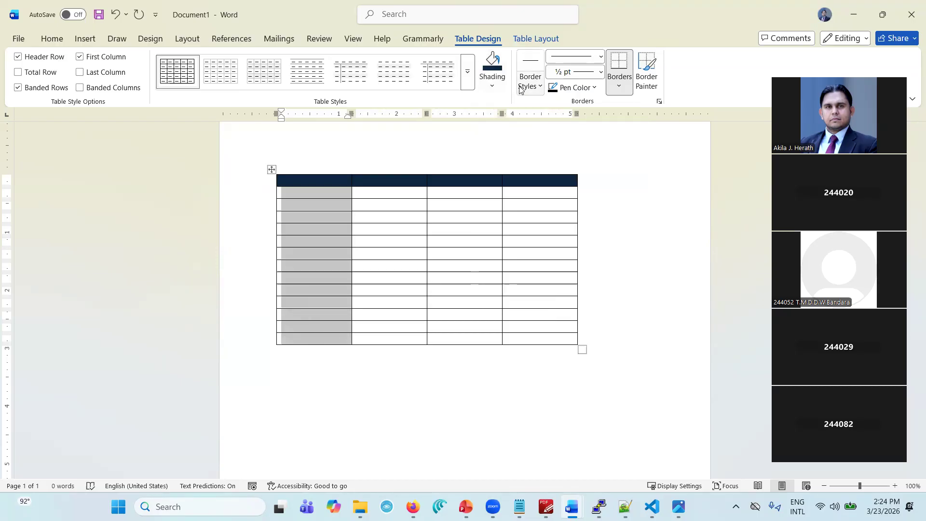
left_click(501, 87)
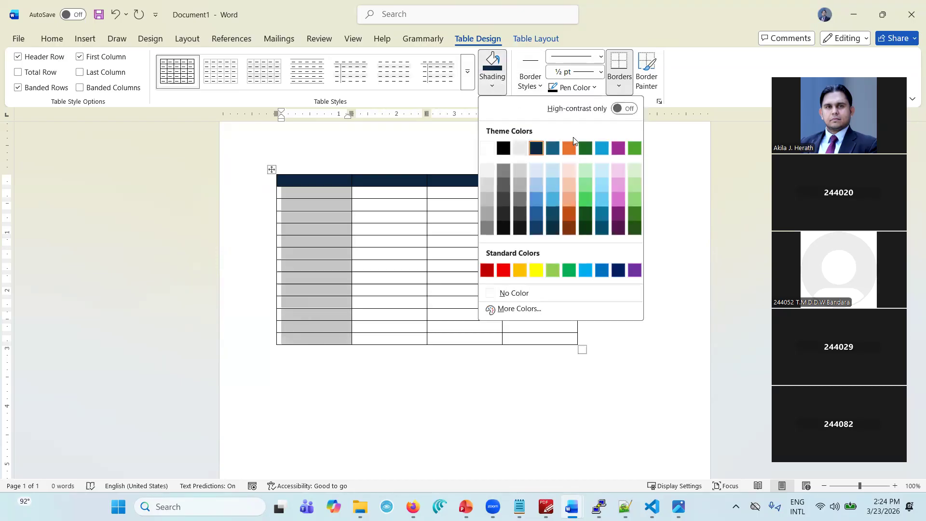
left_click(607, 173)
left_click(612, 245)
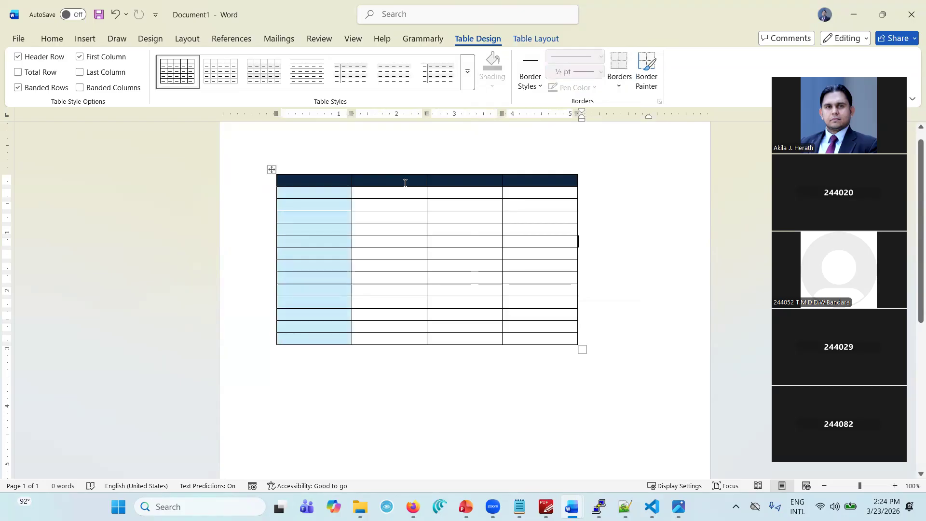
Merge the third column's header cell with the cell directly below it
double_click(445, 192)
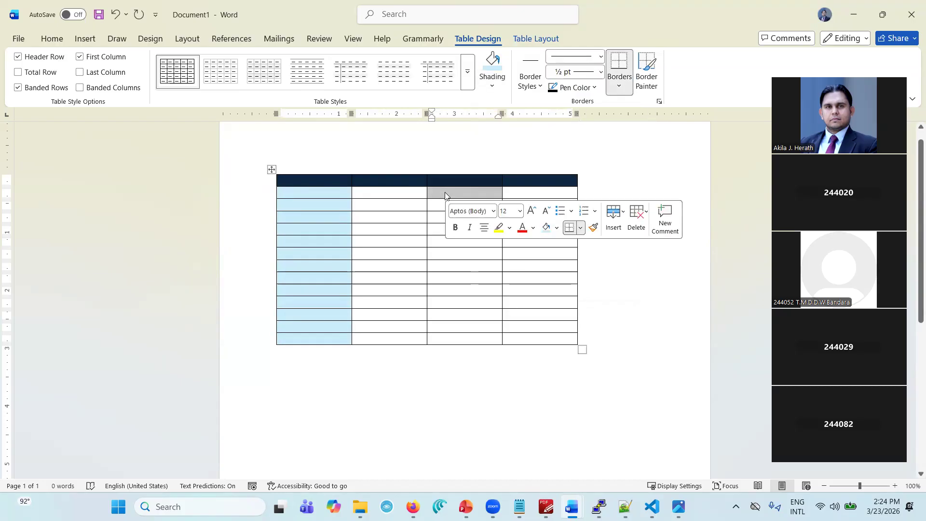
left_click(456, 182)
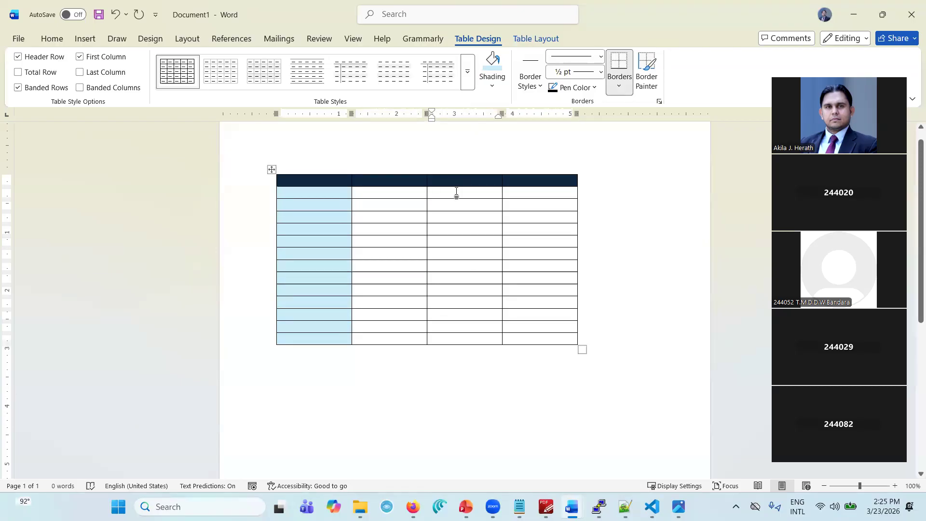
double_click(456, 191)
right_click(456, 191)
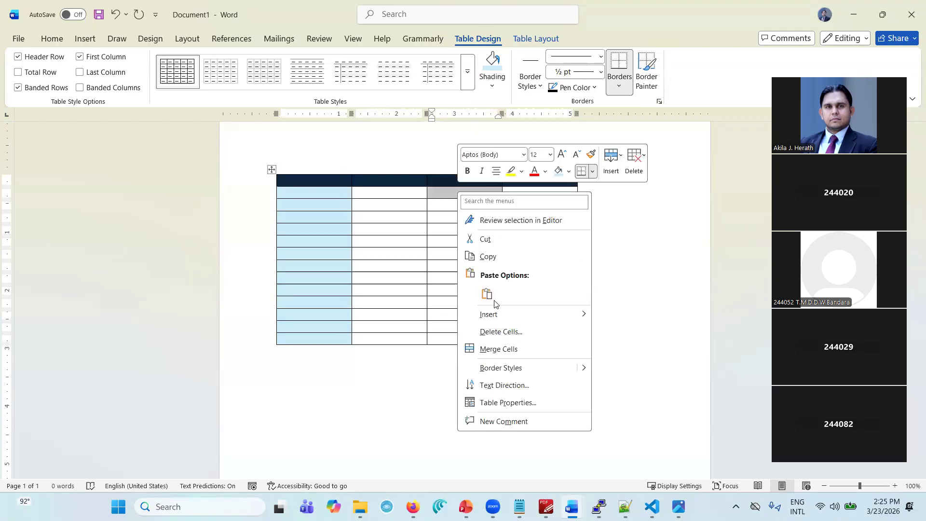
left_click(503, 349)
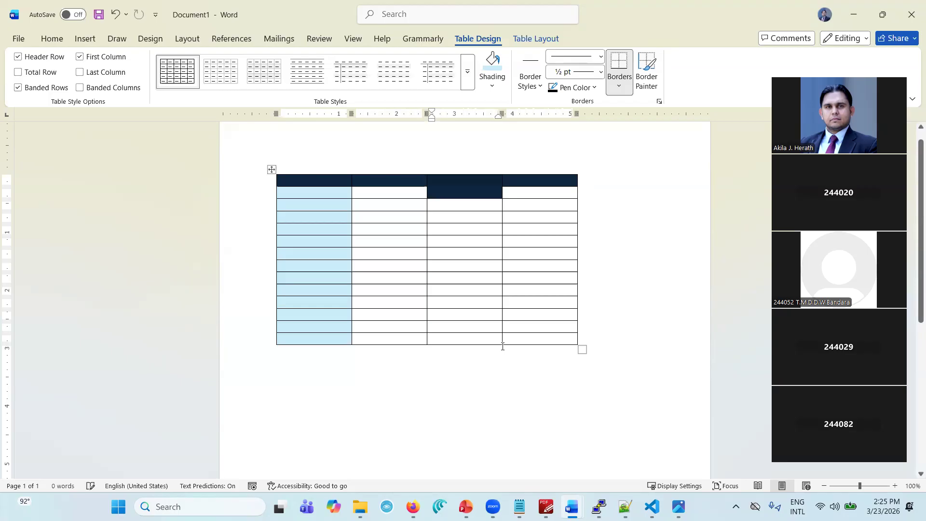
Merge the fourth column's header cell with the cell directly below it
left_click(533, 183)
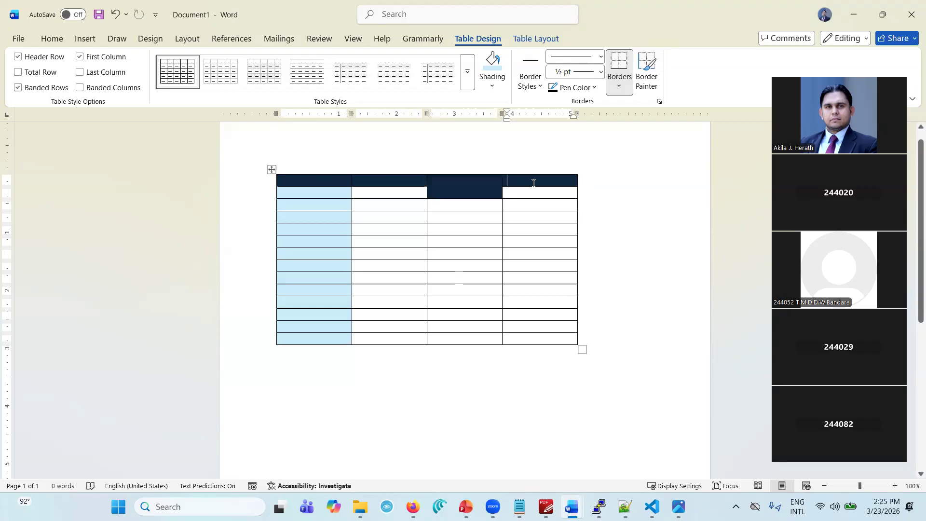
left_click_drag(533, 183, 533, 194)
right_click(534, 194)
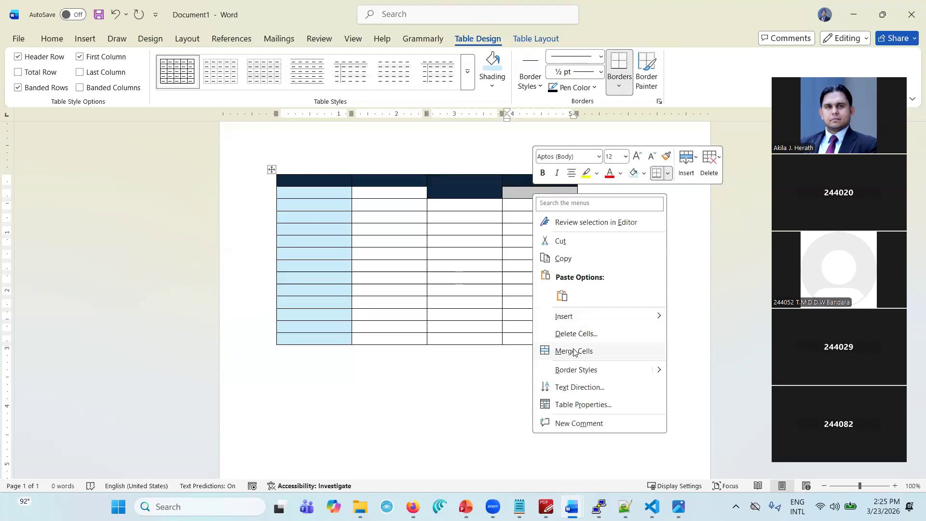
left_click(574, 351)
left_click(612, 267)
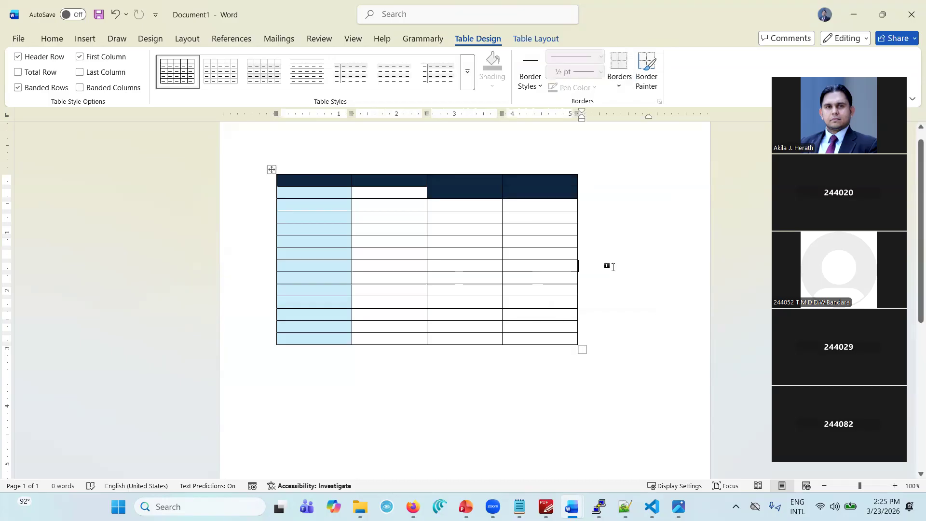
Merge the cells of the second and third columns in rows 8 to 11 into one cell
left_click_drag(421, 263, 462, 297)
right_click(462, 297)
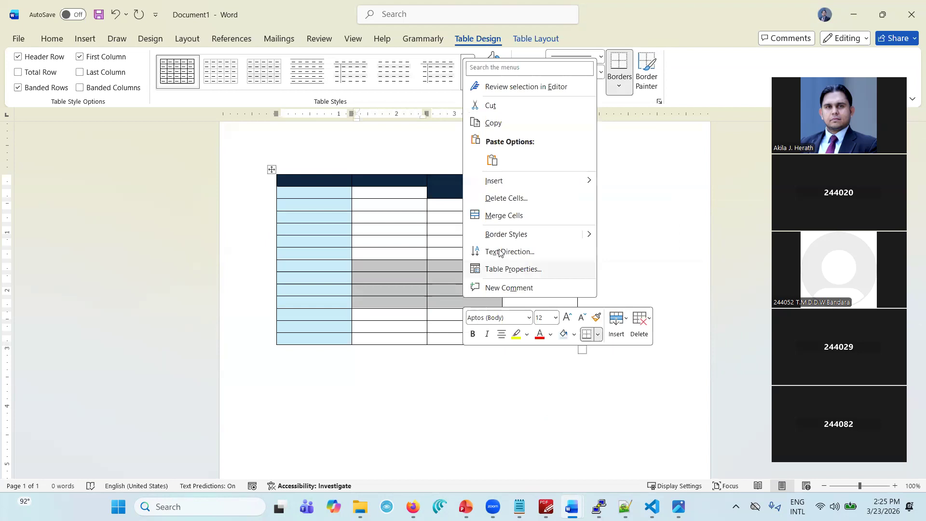
left_click(525, 216)
left_click(616, 264)
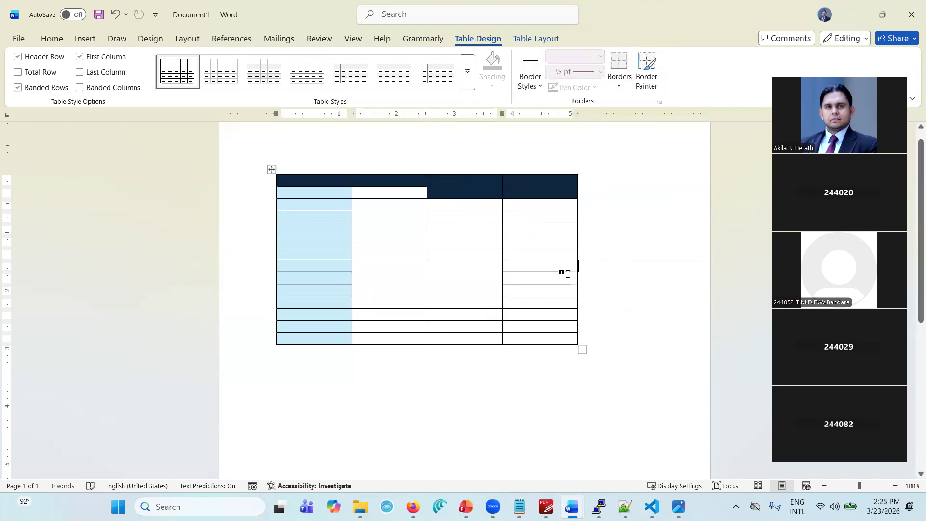
left_click(464, 276)
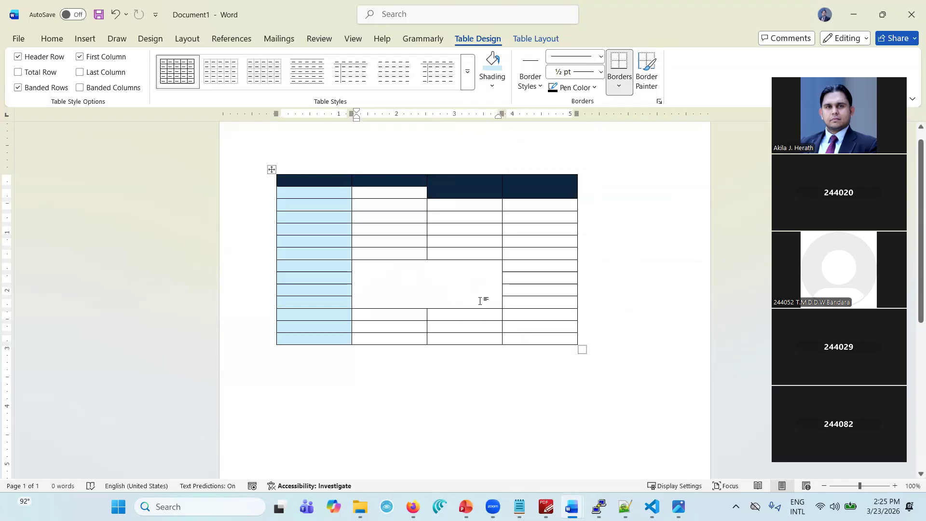
Shade the third column's cell in row 4 with a light orange theme color
right_click(468, 219)
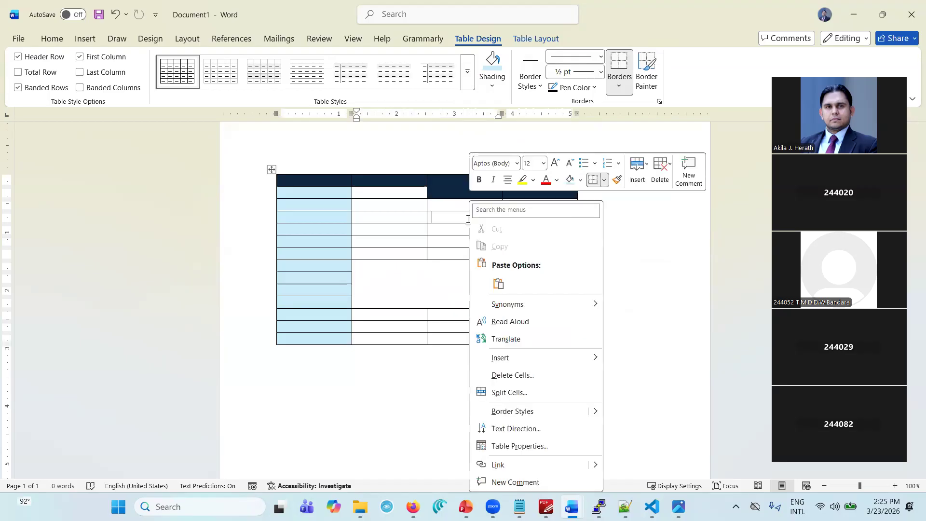
left_click(580, 179)
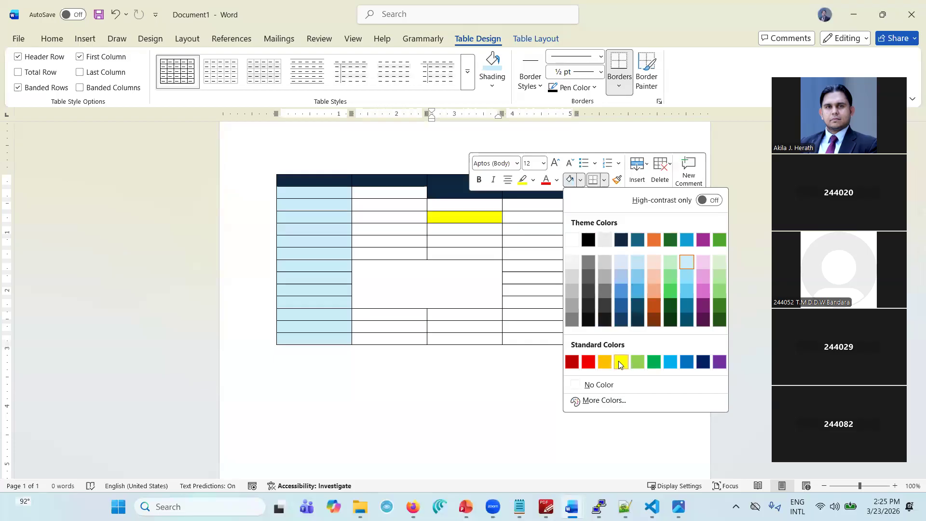
left_click(655, 277)
left_click(466, 224)
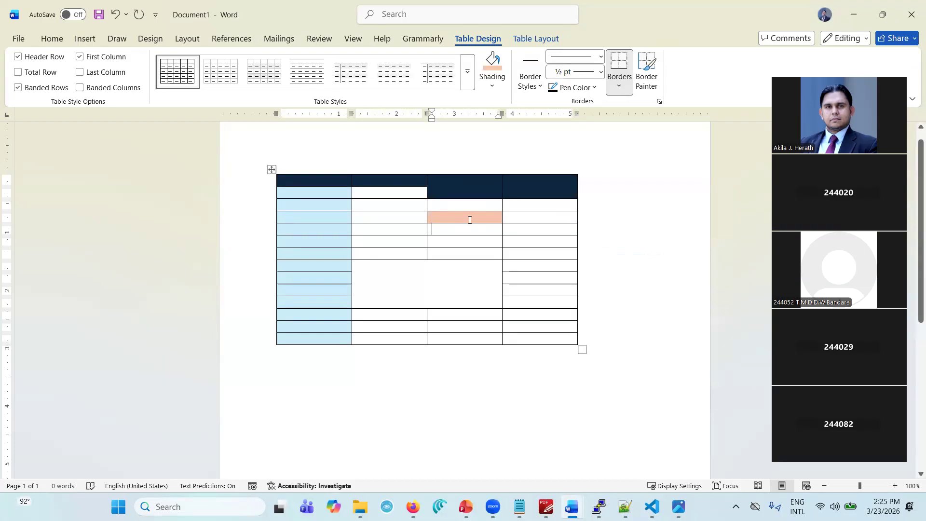
Split the orange-shaded cell into 4 columns within a single row
right_click(470, 219)
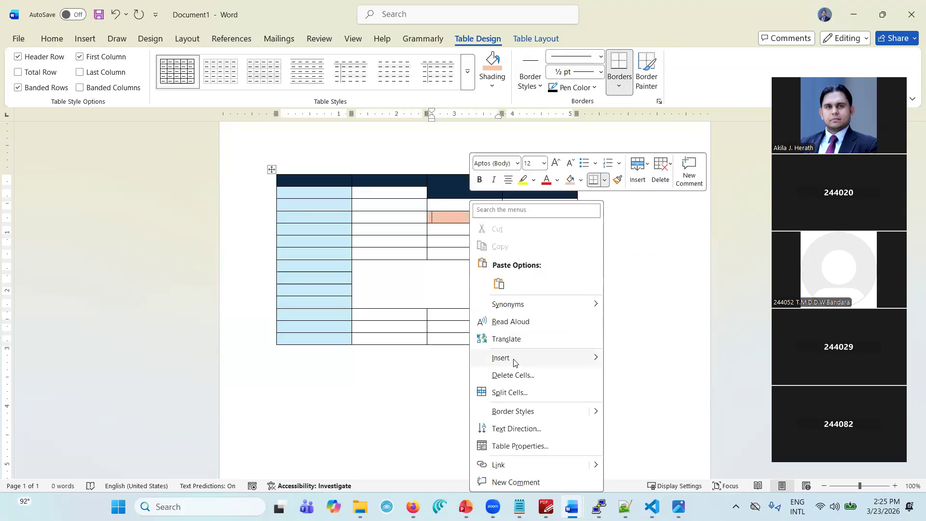
left_click(521, 391)
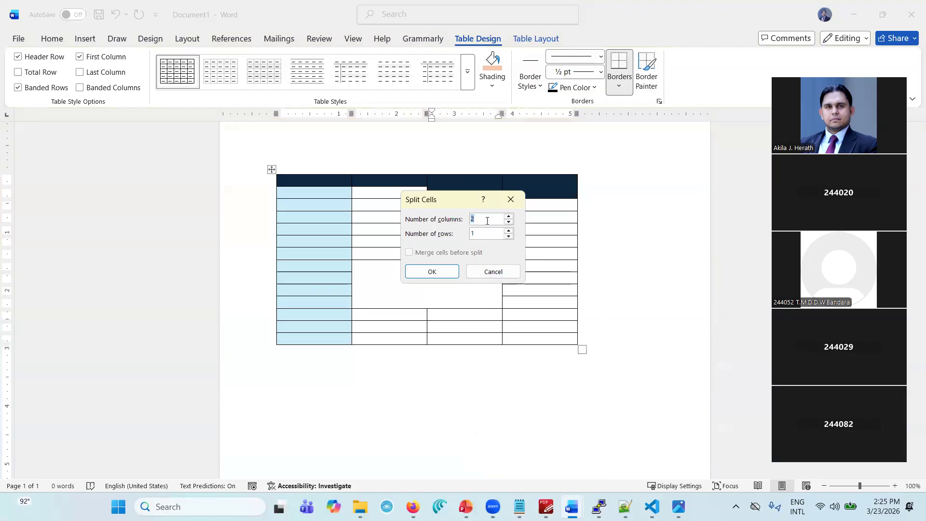
left_click(449, 268)
left_click(640, 260)
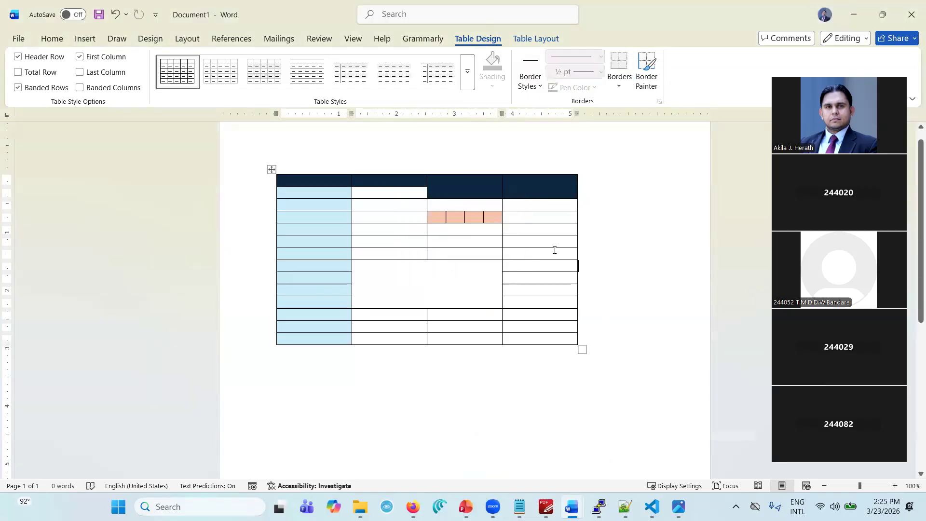
left_click(437, 220)
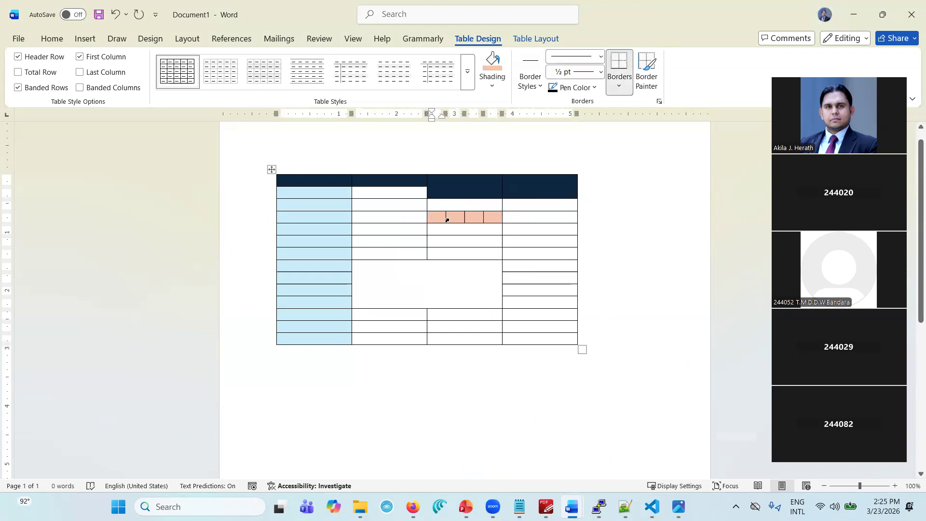
left_click(447, 220)
left_click(483, 222)
left_click(483, 223)
left_click(477, 216)
Try splitting the large merged cell into 4 columns and 4 rows, and undo the split
left_click(452, 285)
right_click(452, 285)
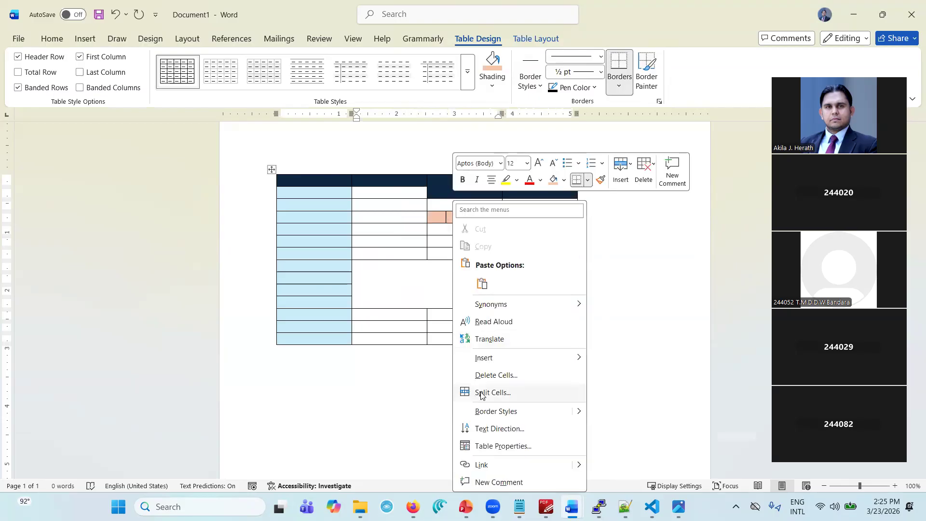
left_click(492, 392)
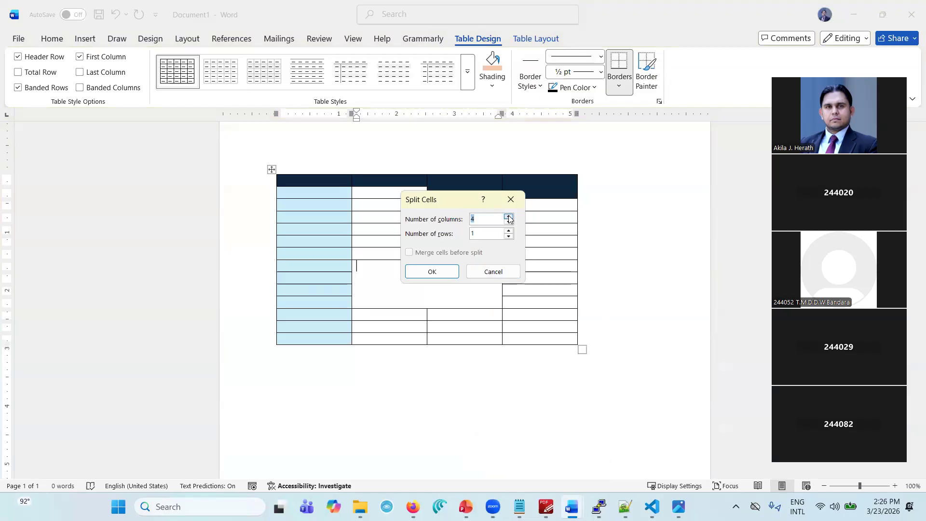
left_click(508, 230)
left_click(508, 231)
left_click(509, 231)
left_click(508, 231)
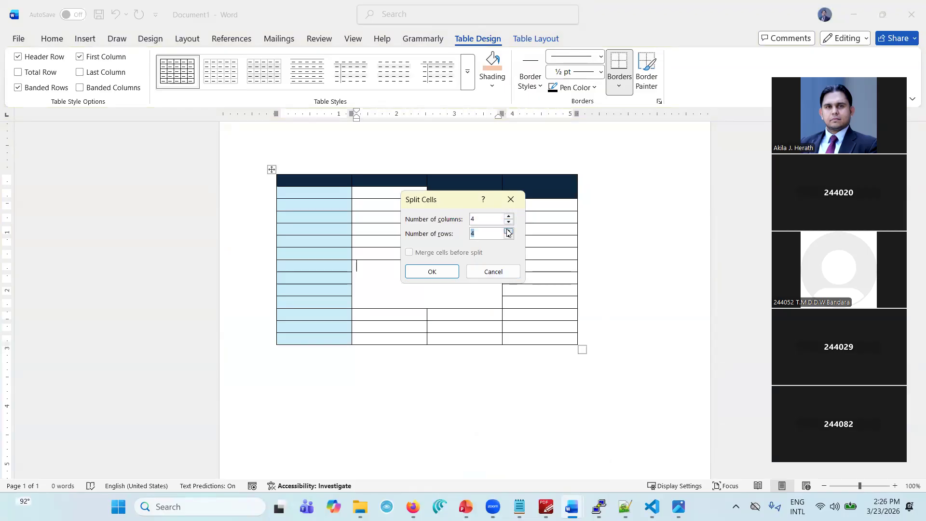
left_click(438, 272)
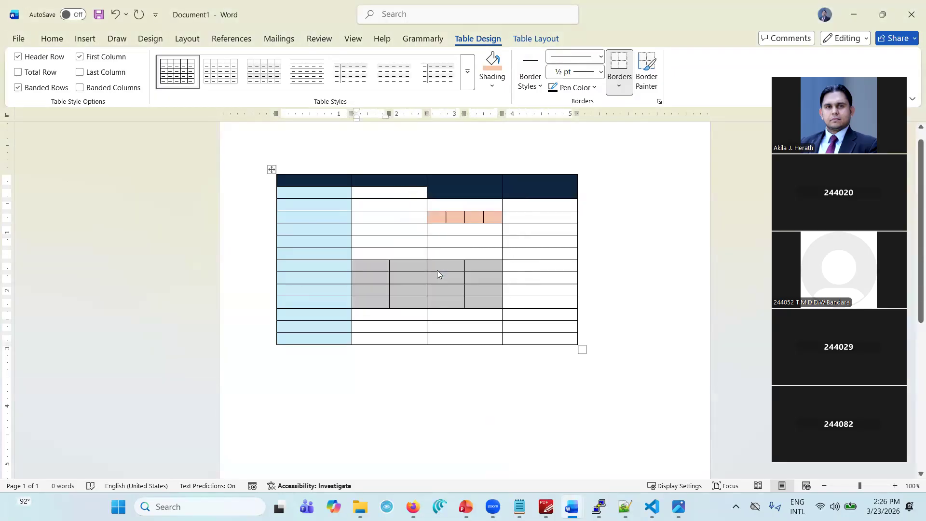
right_click(404, 285)
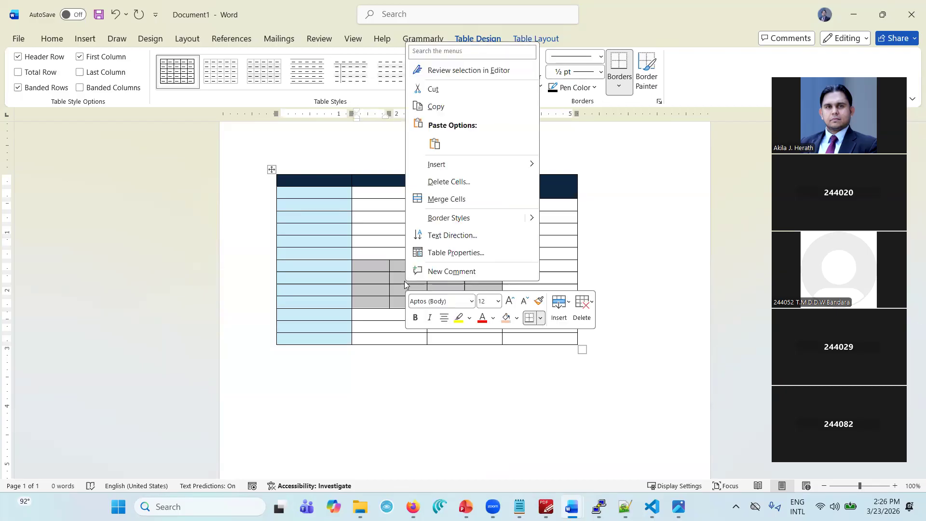
left_click(114, 15)
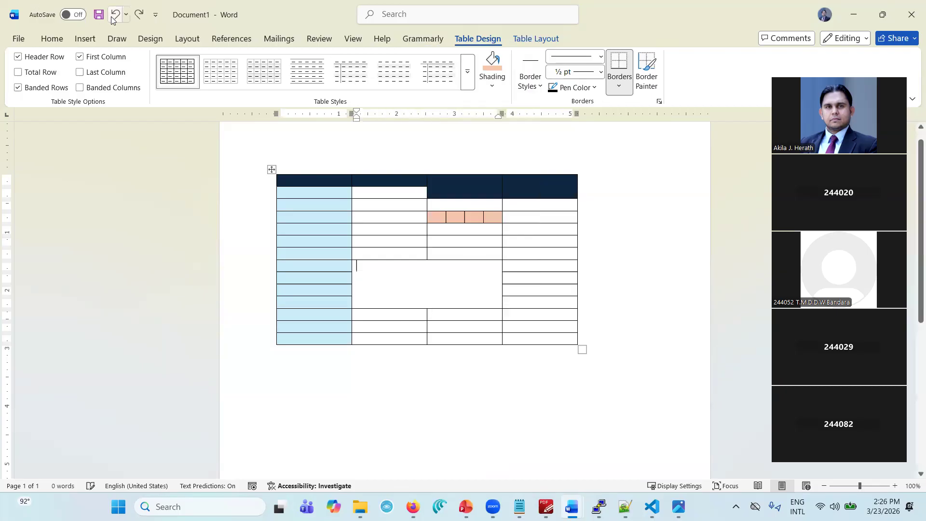
Split the large merged cell in the middle of the table into 6 columns and 2 rows
right_click(405, 287)
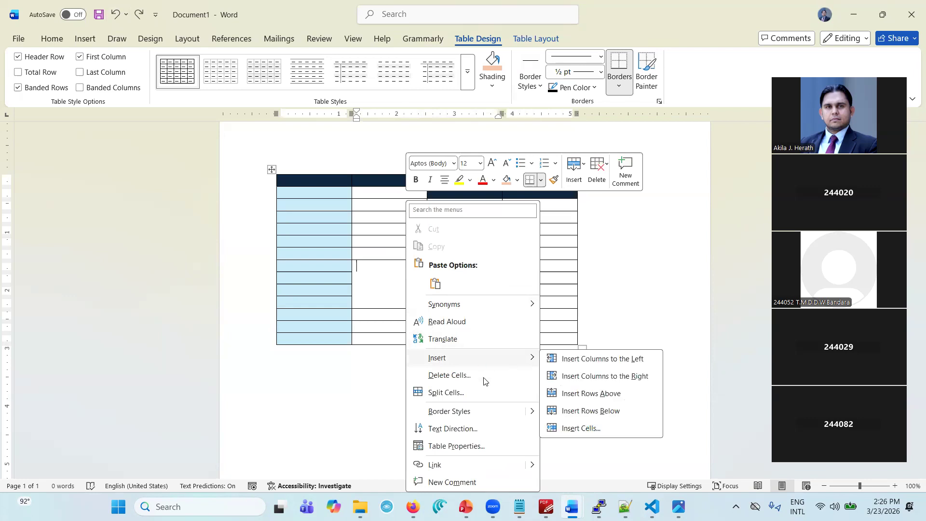
left_click(471, 394)
left_click(508, 231)
left_click(508, 216)
left_click(509, 216)
left_click(509, 216)
left_click(509, 216)
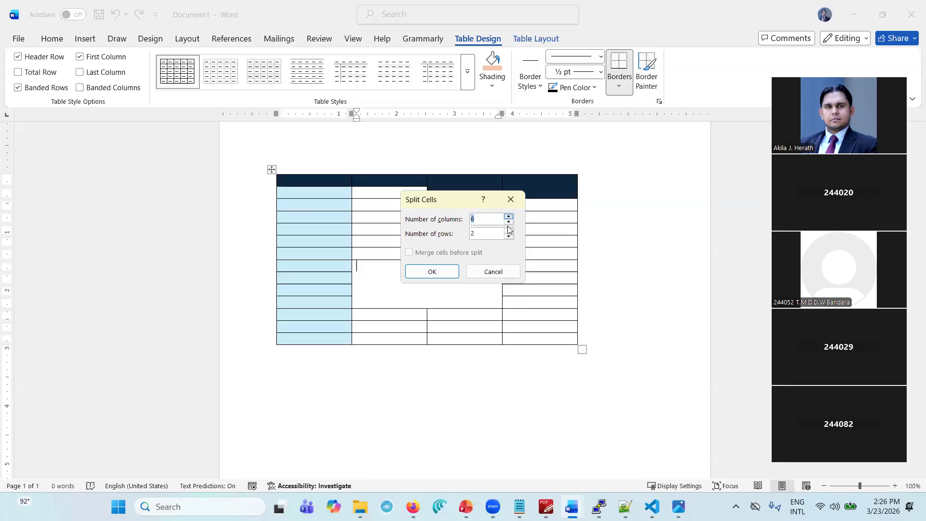
left_click(508, 231)
left_click(508, 231)
left_click(508, 237)
left_click(508, 237)
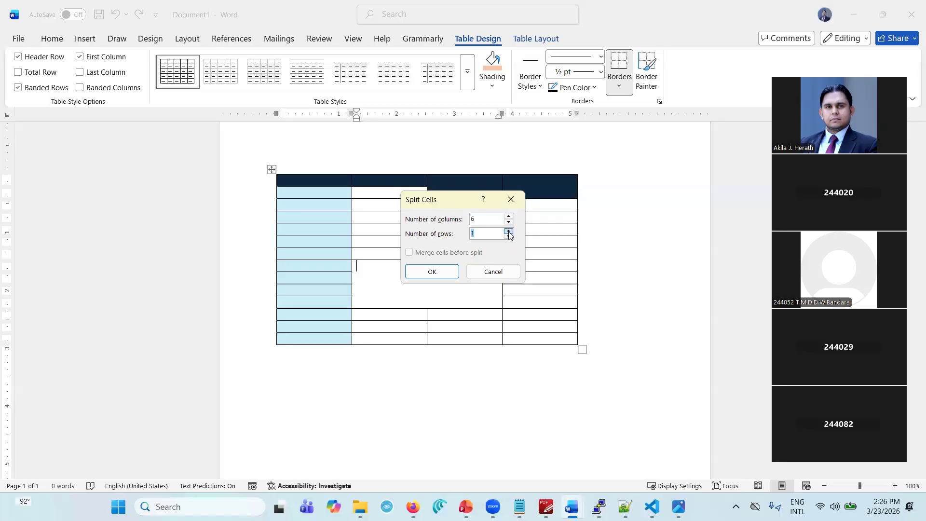
left_click(432, 271)
left_click(637, 295)
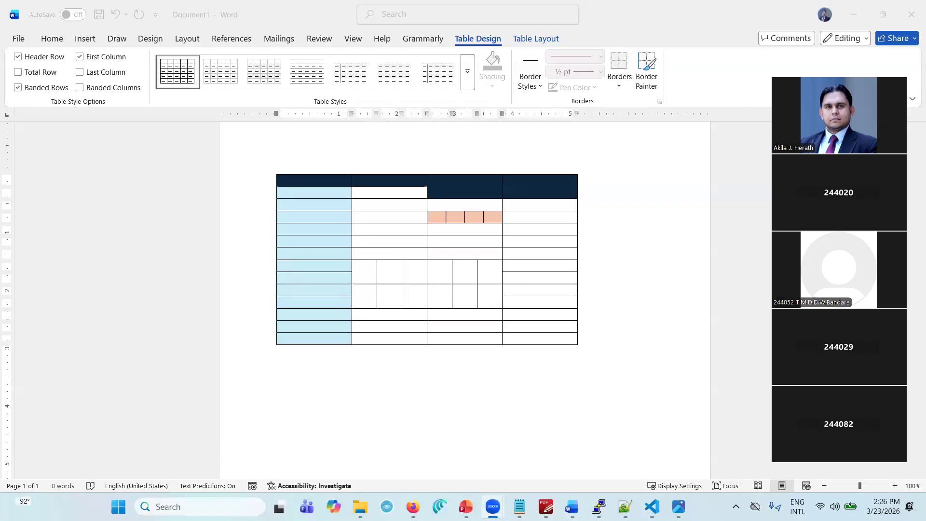
Shade the fourth column's cells in rows 7 to 13 with the lightest green theme color
mouse_move(412, 506)
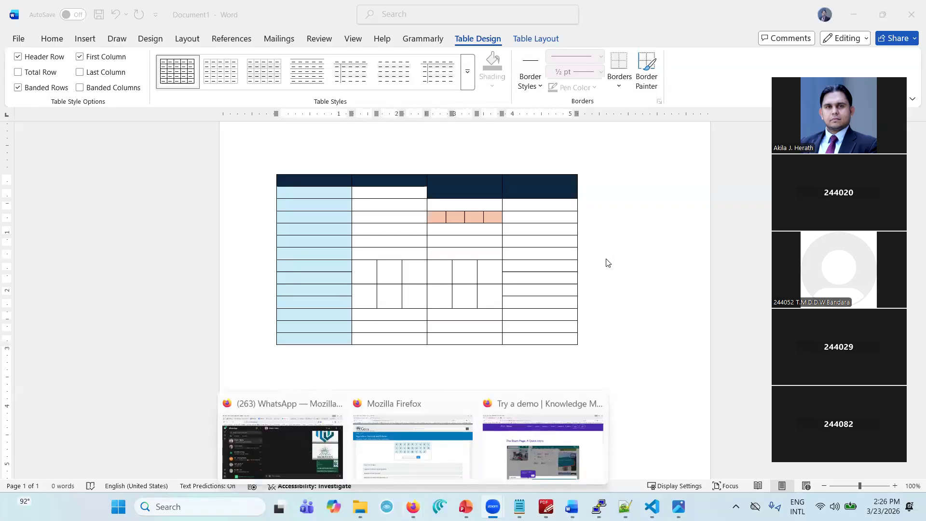
left_click(564, 274)
left_click_drag(557, 254, 558, 333)
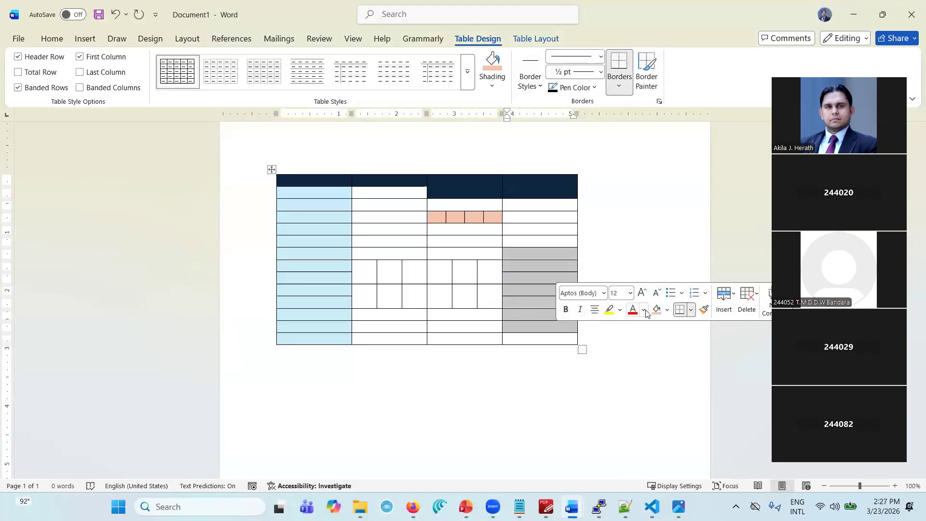
left_click(666, 311)
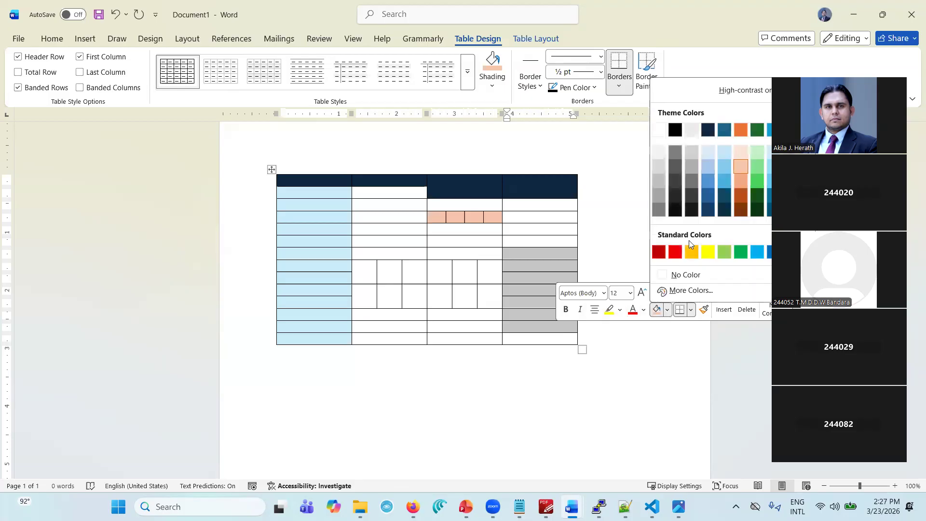
left_click(756, 153)
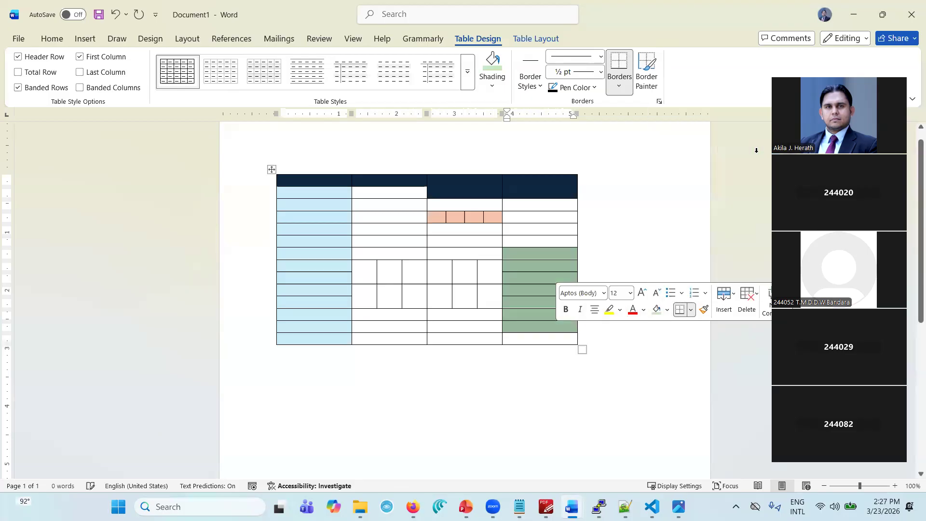
left_click(663, 222)
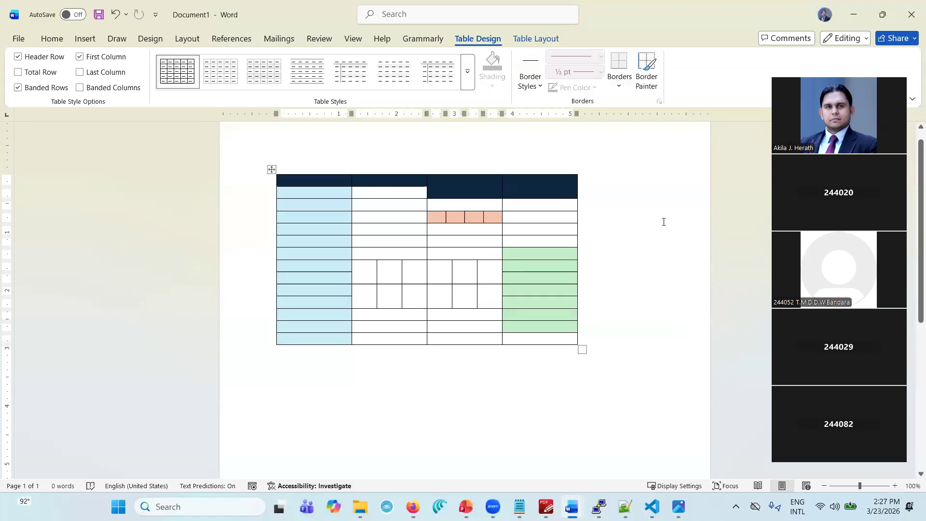
left_click_drag(568, 253, 558, 328)
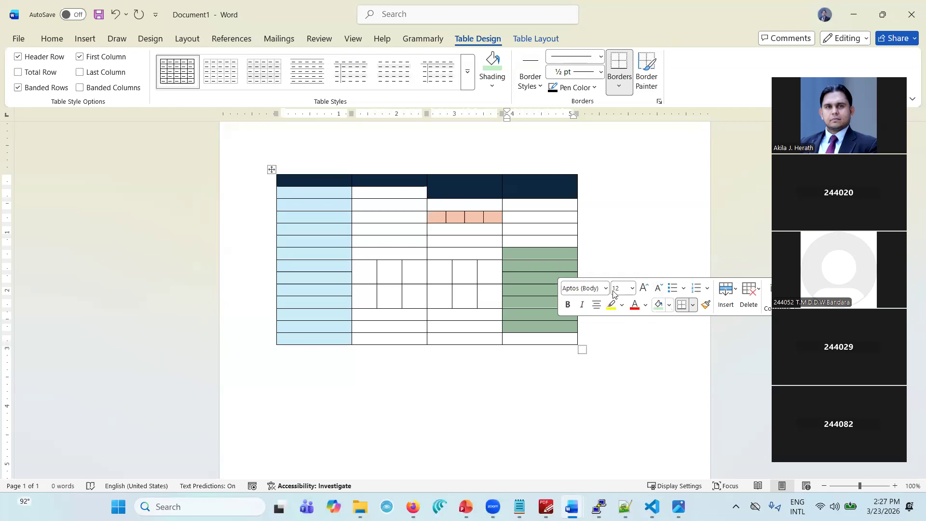
left_click(549, 252)
mouse_move(550, 255)
left_mouse_down()
mouse_move(551, 335)
mouse_move(549, 322)
left_mouse_up()
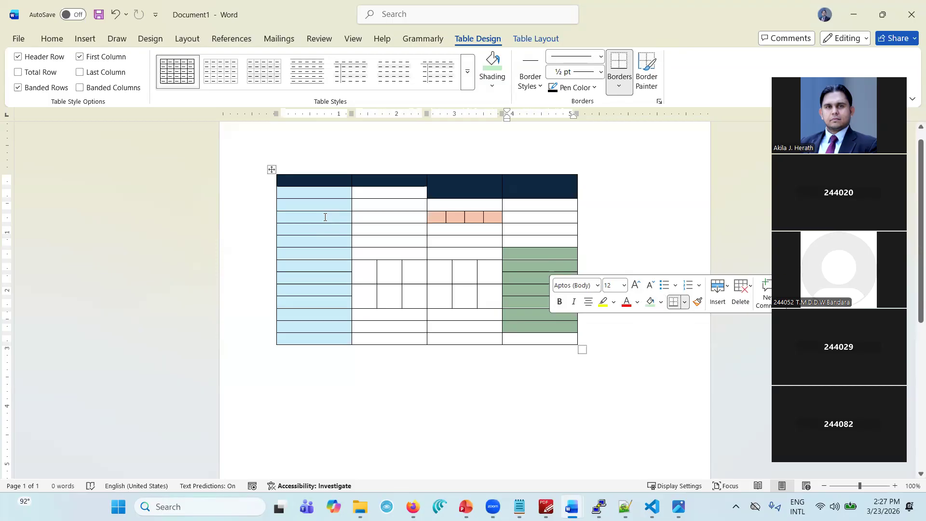
Merge the cells of the first two columns in rows 4 to 6 and shade the merged cell with a dark purple theme color
left_click_drag(325, 217, 386, 245)
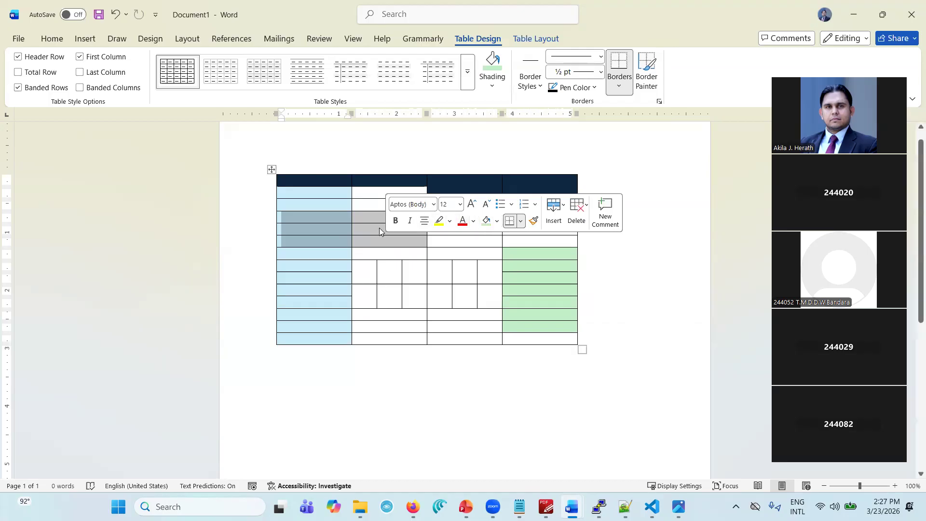
right_click(379, 228)
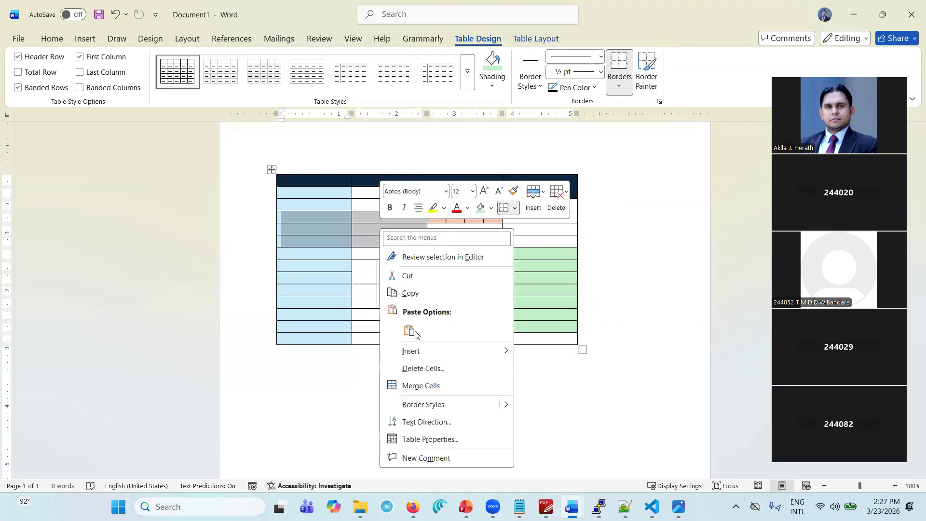
left_click(417, 389)
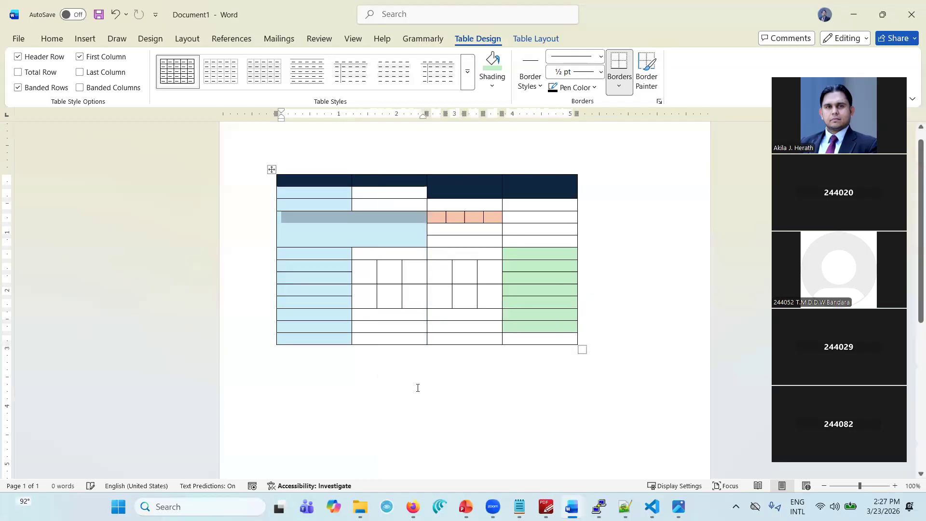
right_click(395, 232)
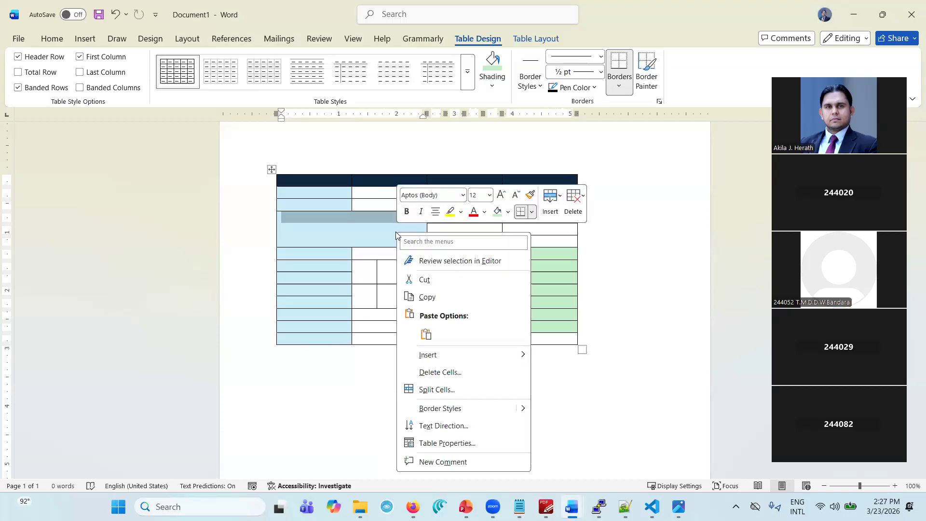
left_click(508, 212)
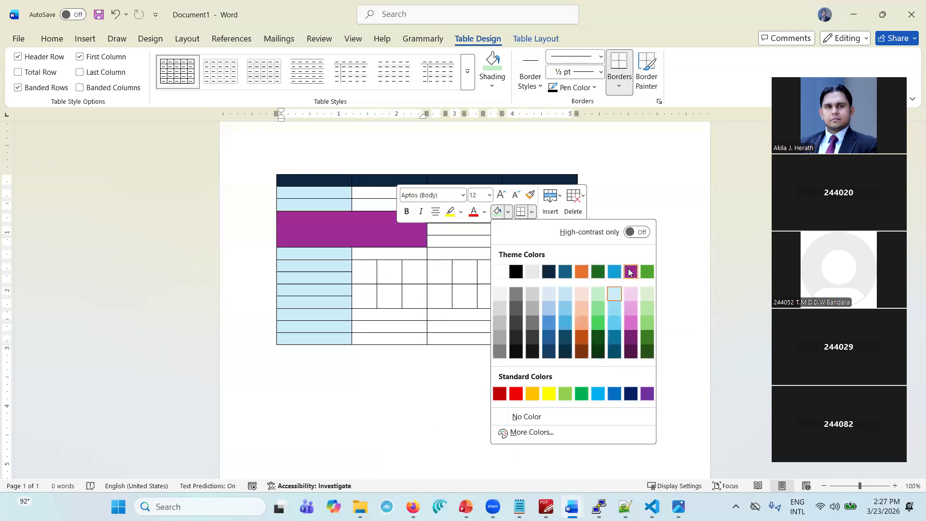
left_click(630, 336)
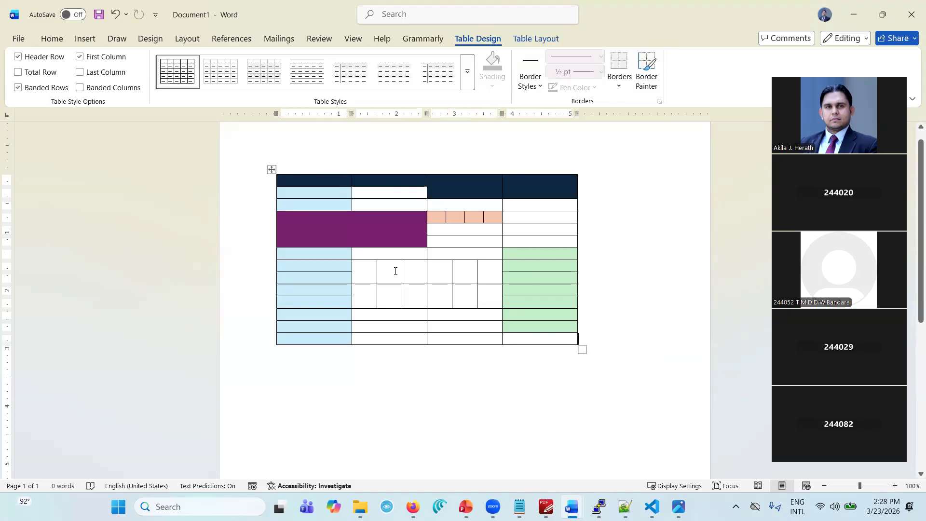
Insert a second table with 3 columns and 4 rows on the blank line below the existing table
scroll(395, 271, "down", 2)
left_click(324, 328)
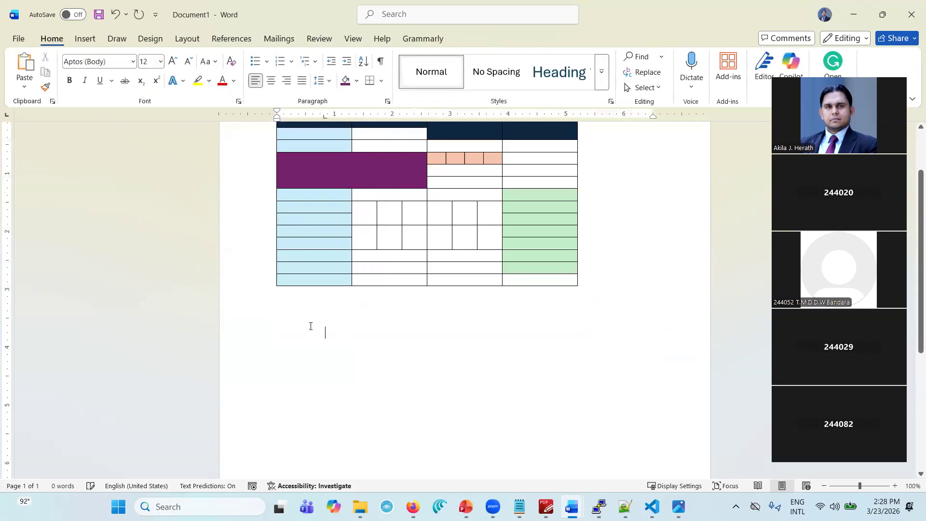
double_click(289, 320)
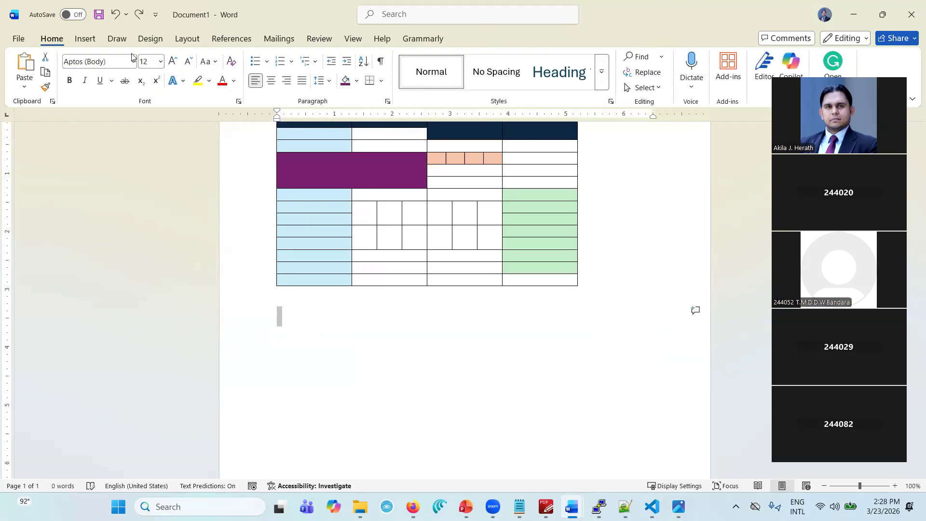
left_click(94, 42)
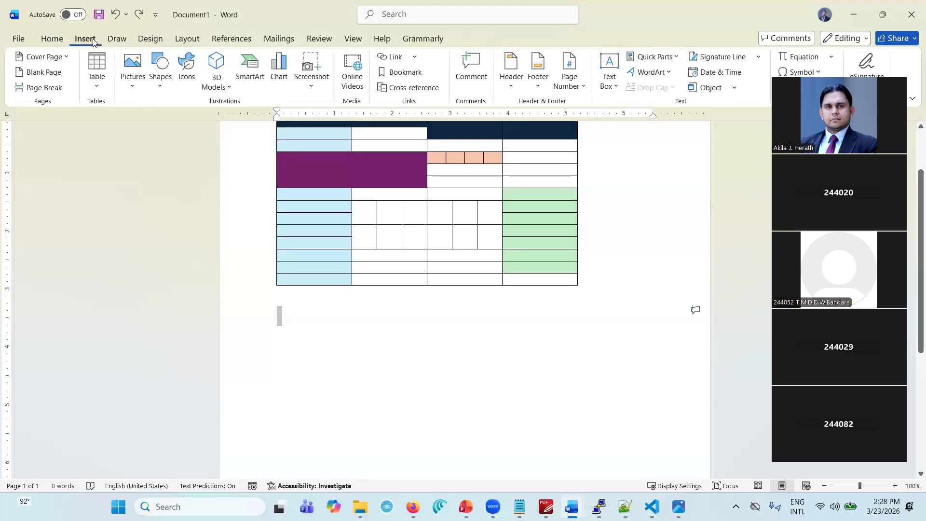
left_click(99, 87)
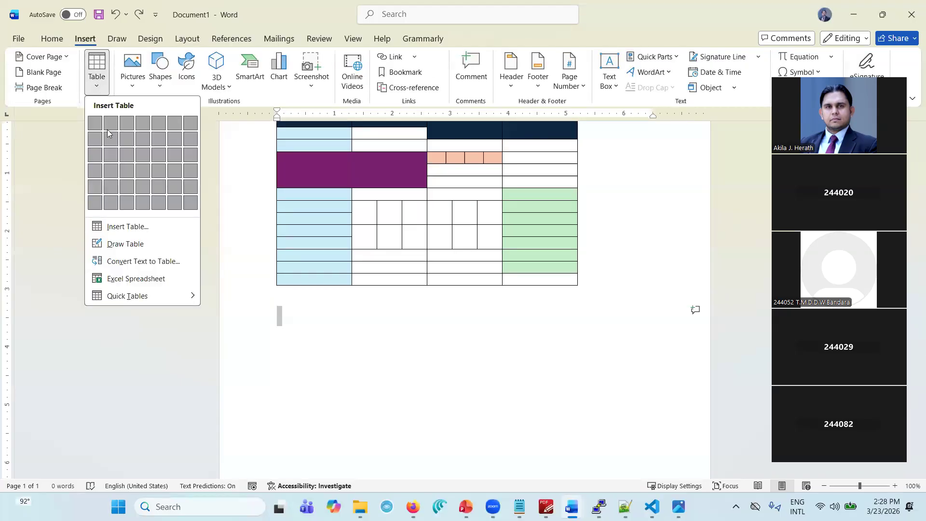
left_click(291, 311)
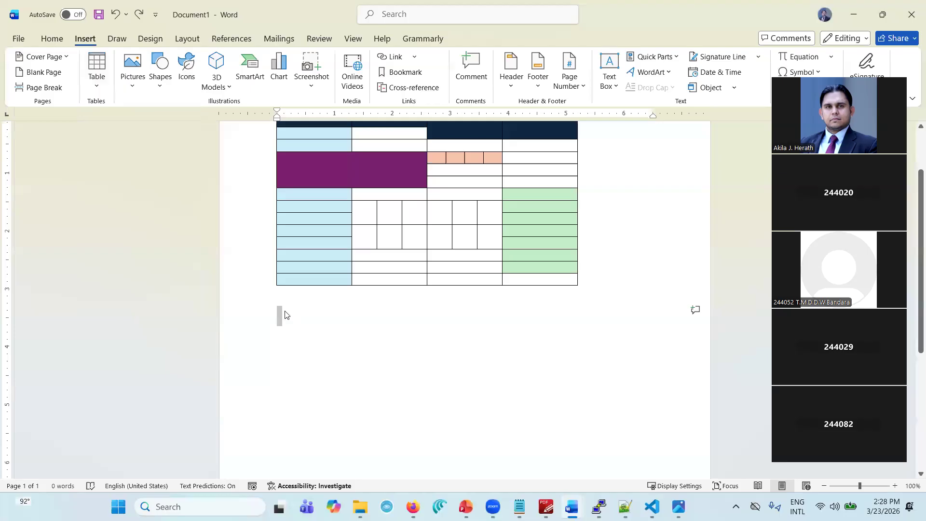
left_click(99, 86)
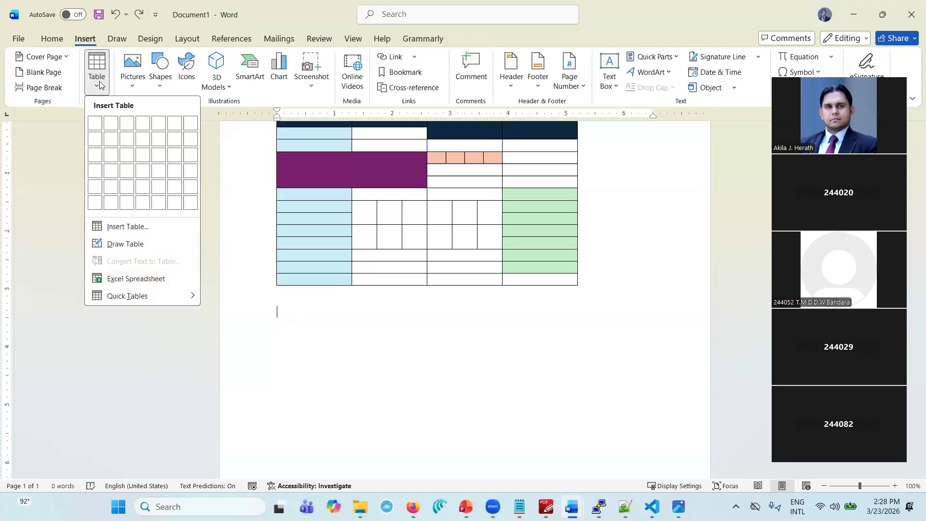
left_click(131, 172)
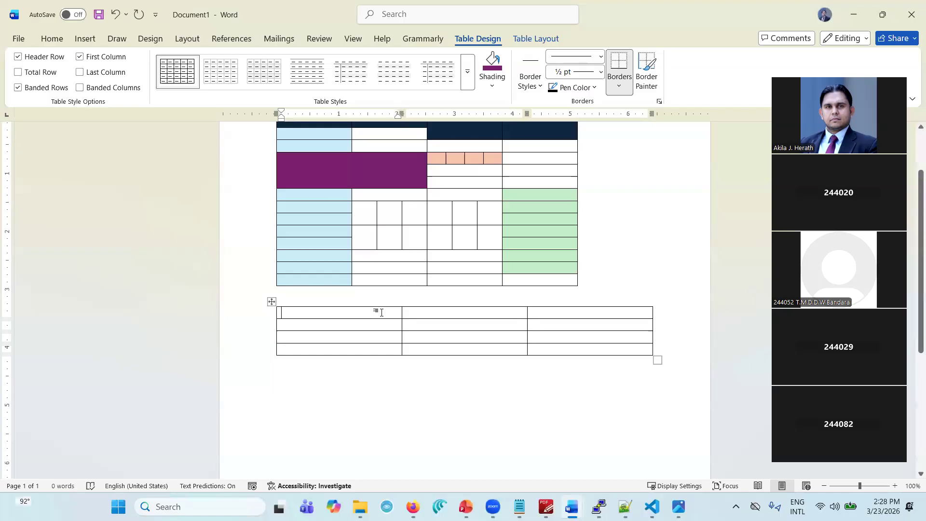
Enter the headings "Reg Number", "Name" and "Course" in the first row of the new table
type("Reg Number")
key("Tab")
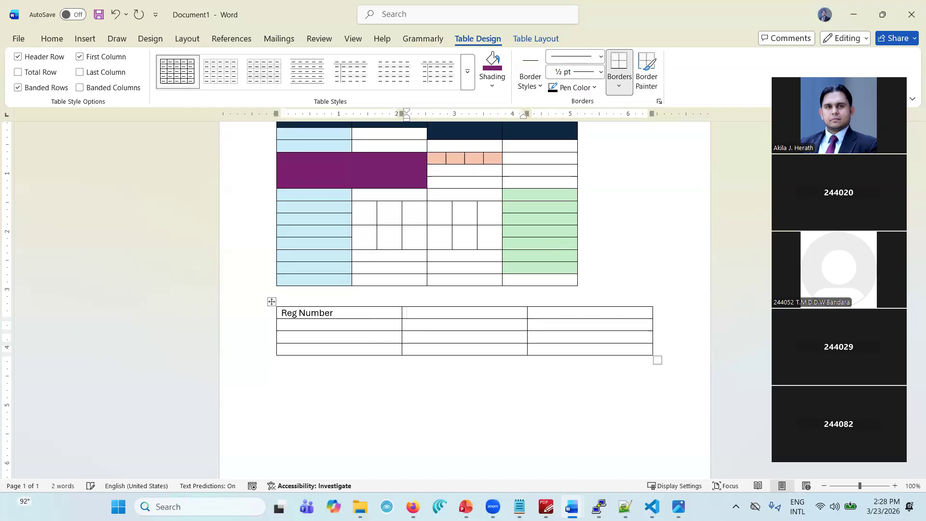
type("e")
key("Tab")
type("Course")
Make the new table's heading row bold and enlarge its text to 17 pt
left_click_drag(350, 312, 549, 312)
key("ctrl+b")
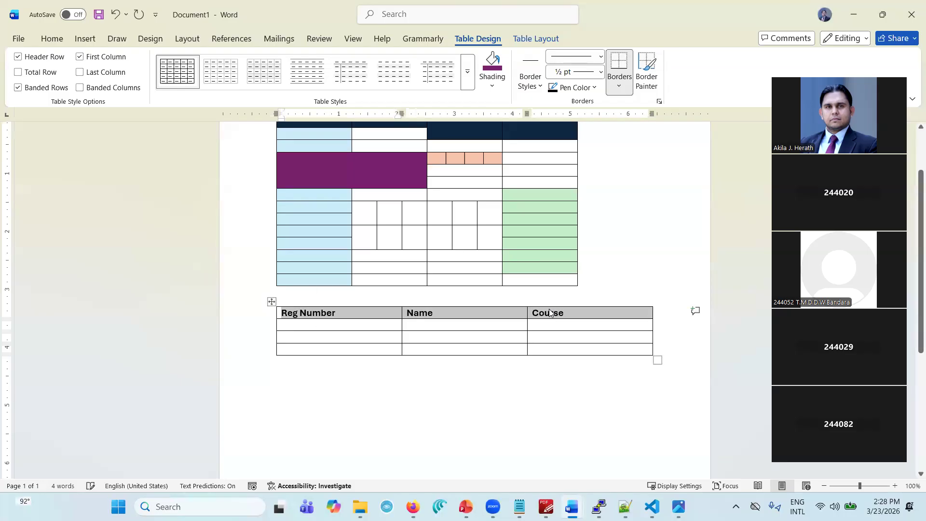
key("ctrl+shift+period")
key("ctrl+shift+period")
key("ctrl+shift+period")
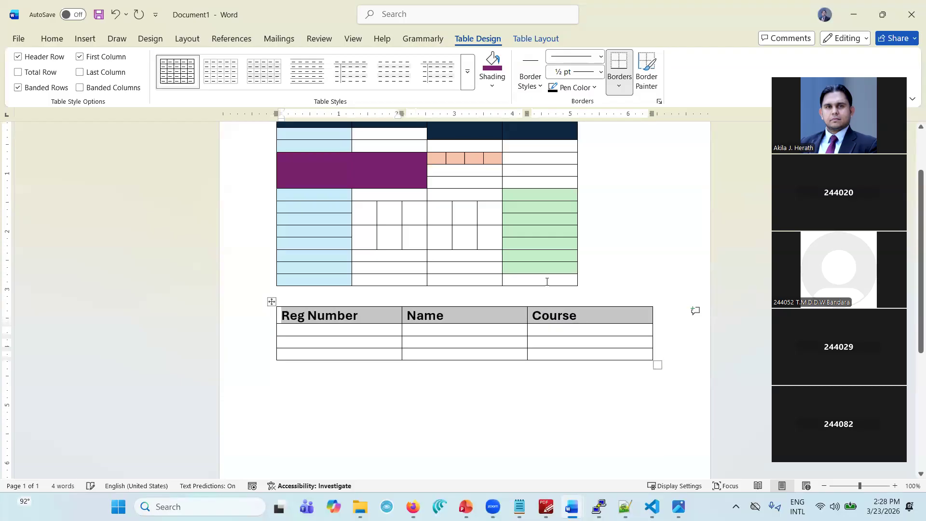
Shade the new table's heading row dark purple and set its text color to white
left_click(492, 63)
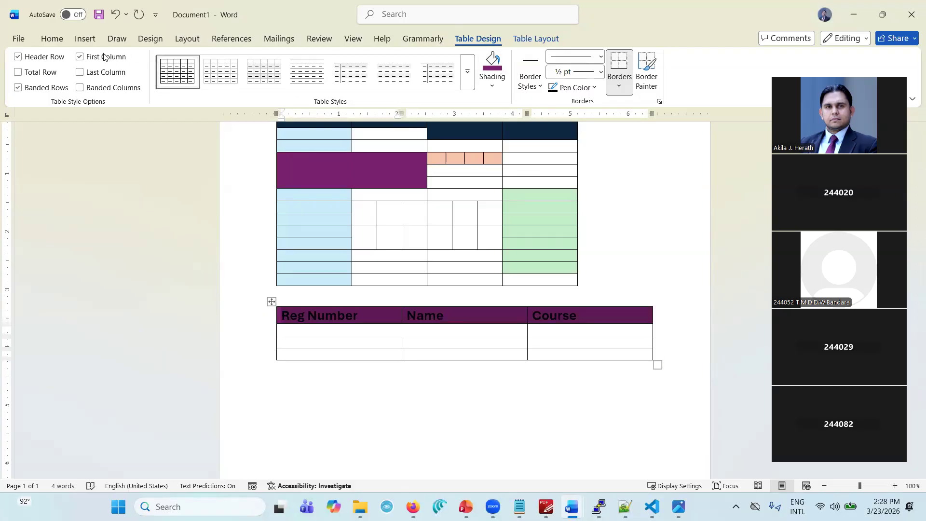
left_click(52, 38)
left_click(233, 81)
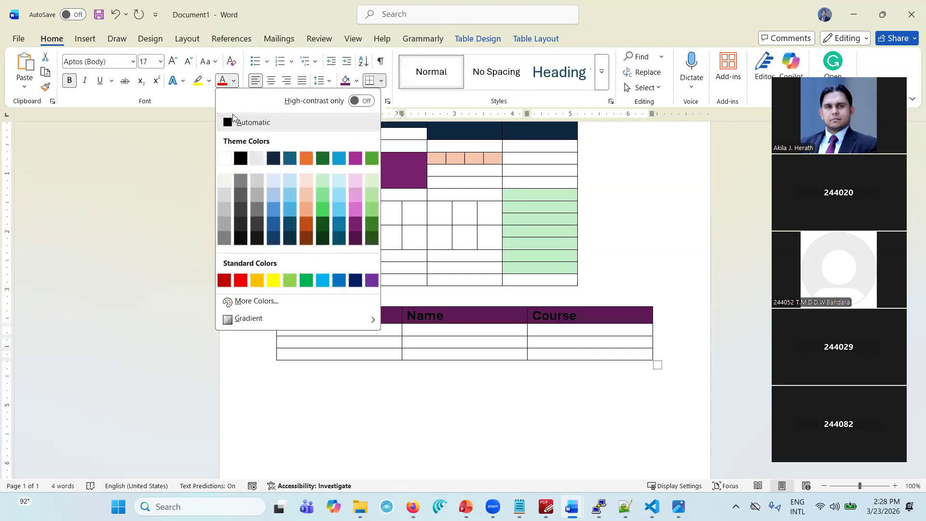
left_click(225, 159)
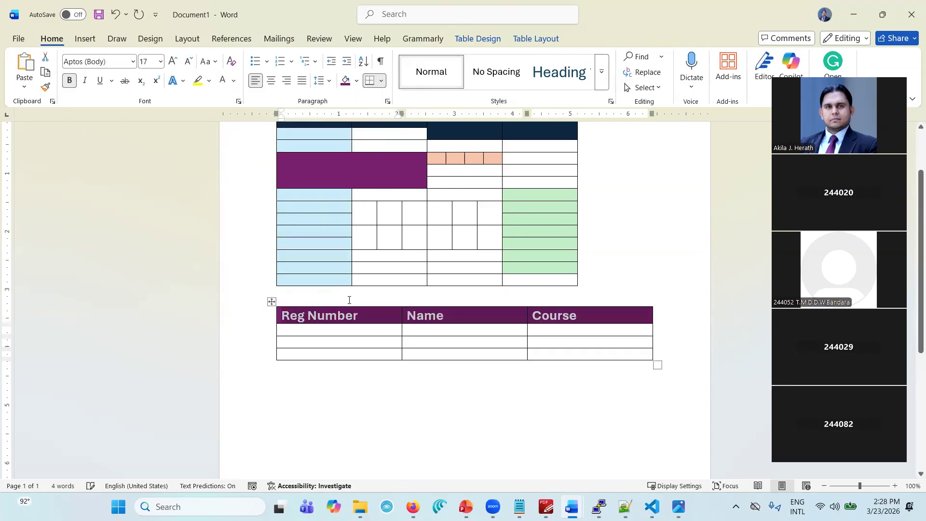
left_click(386, 372)
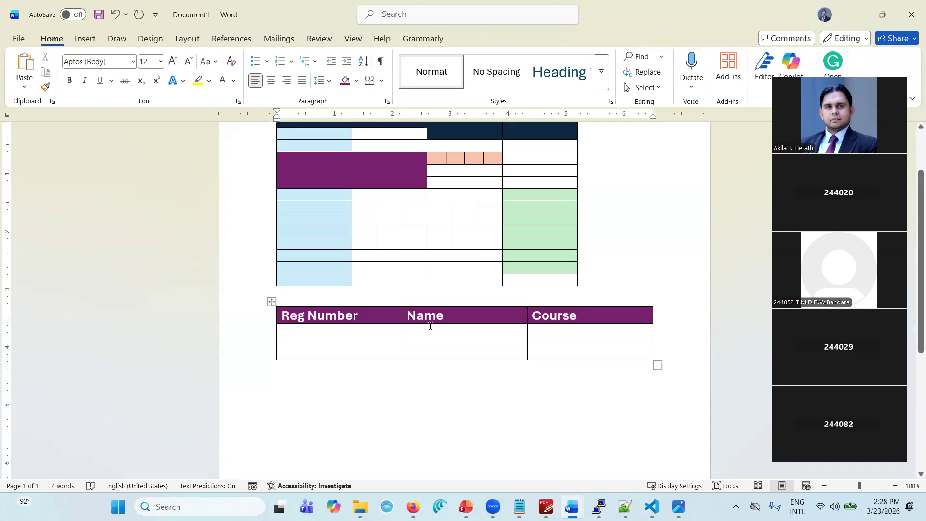
left_click(448, 329)
left_click_drag(448, 328, 446, 353)
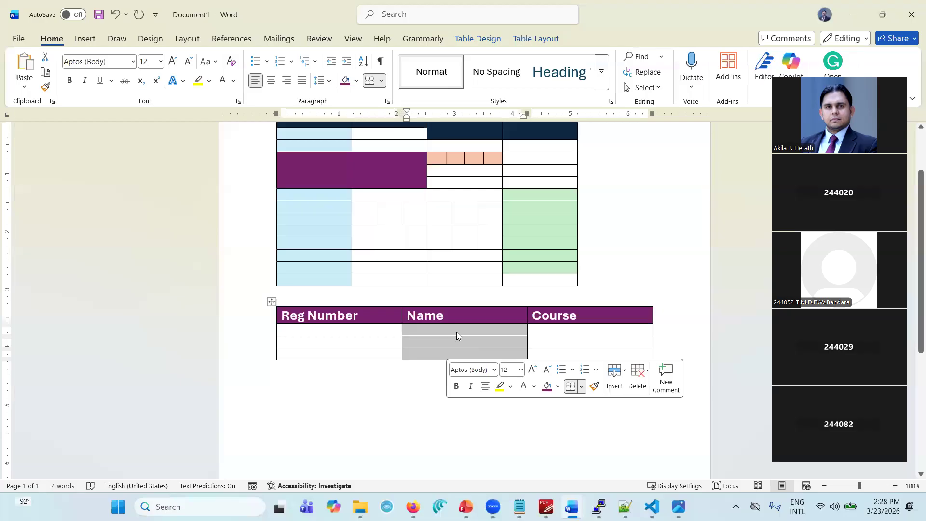
right_click(456, 332)
mouse_move(498, 217)
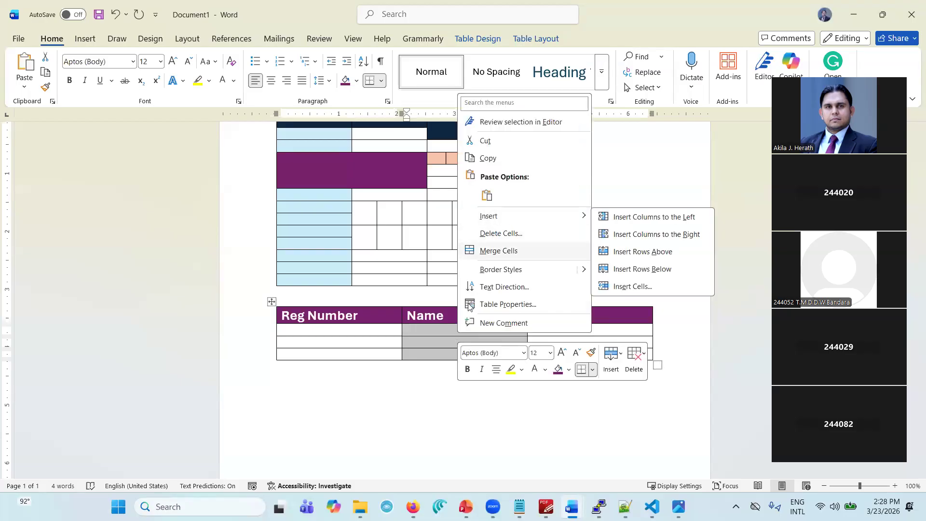
key("Escape")
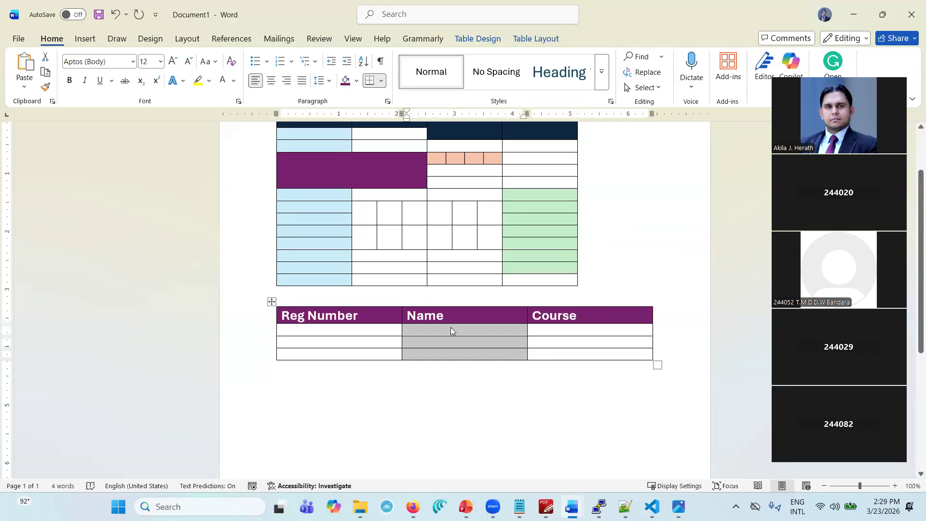
left_click(450, 328)
right_click(450, 329)
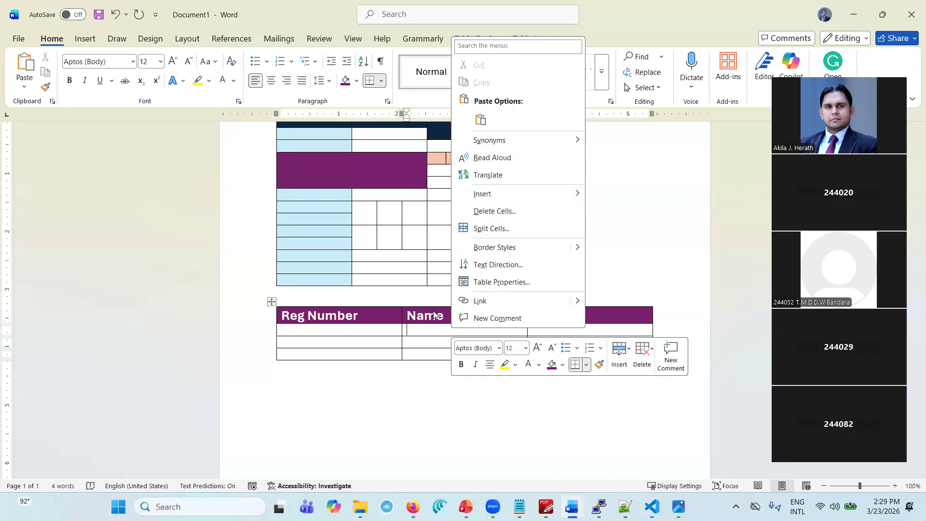
Insert a new column directly before the Name column in the second table
left_click(434, 315)
right_click(434, 314)
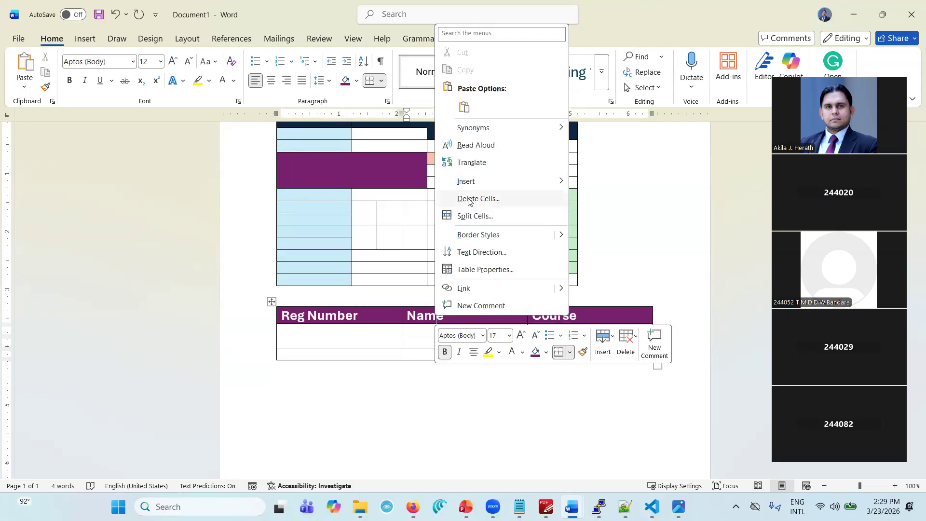
mouse_move(499, 181)
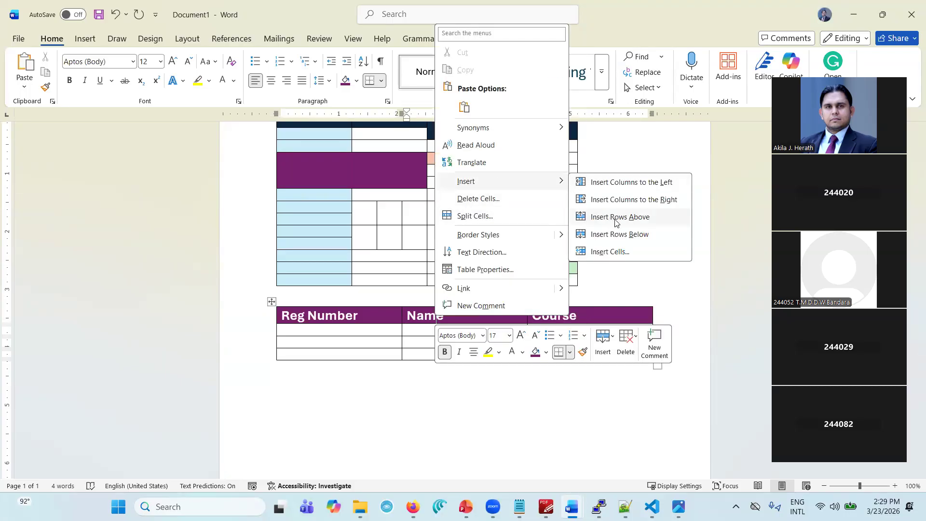
left_click(630, 182)
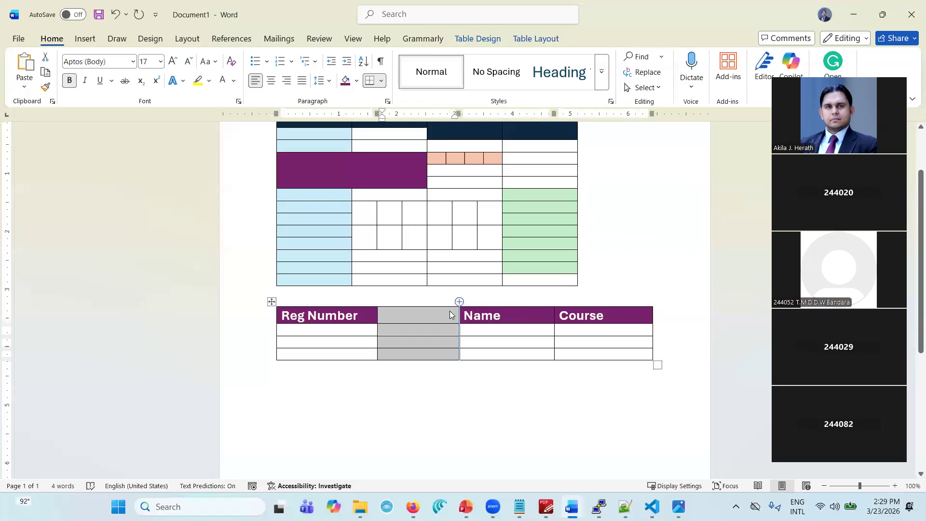
Merge the blank heading cell with the Name cell and center the Name heading
left_click_drag(447, 316, 475, 311)
right_click(475, 311)
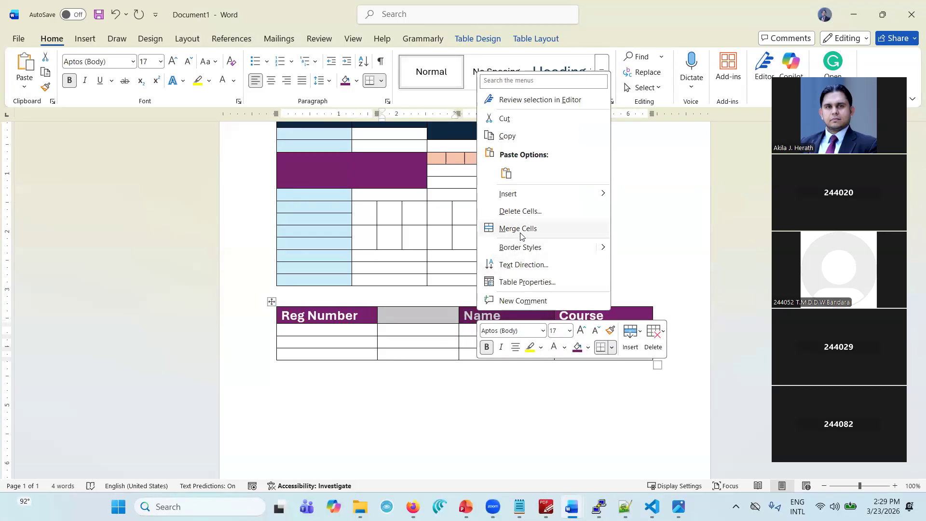
left_click(520, 230)
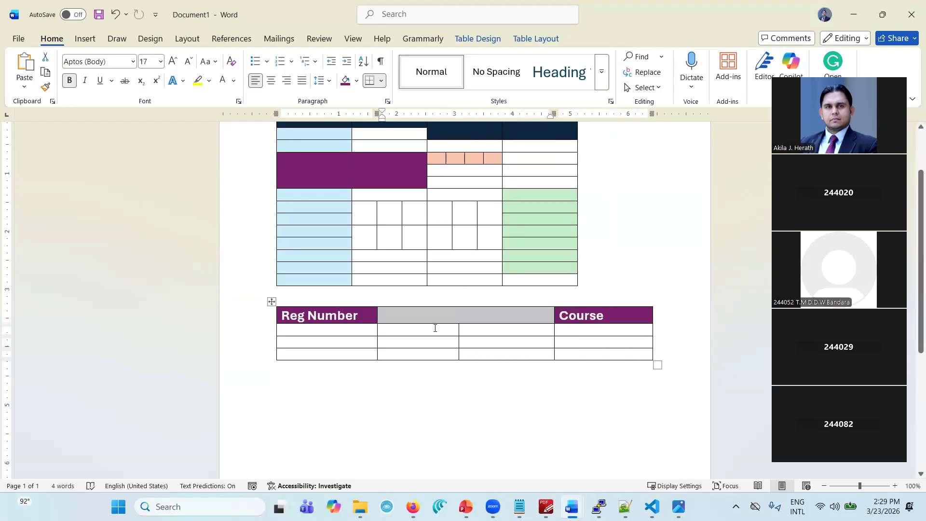
left_click(435, 329)
left_click(437, 321)
left_click(345, 80)
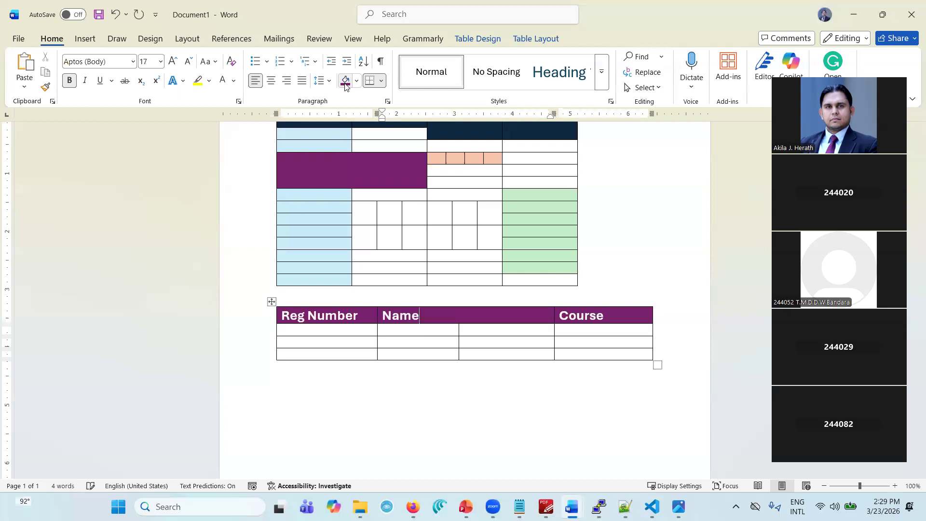
left_click(271, 81)
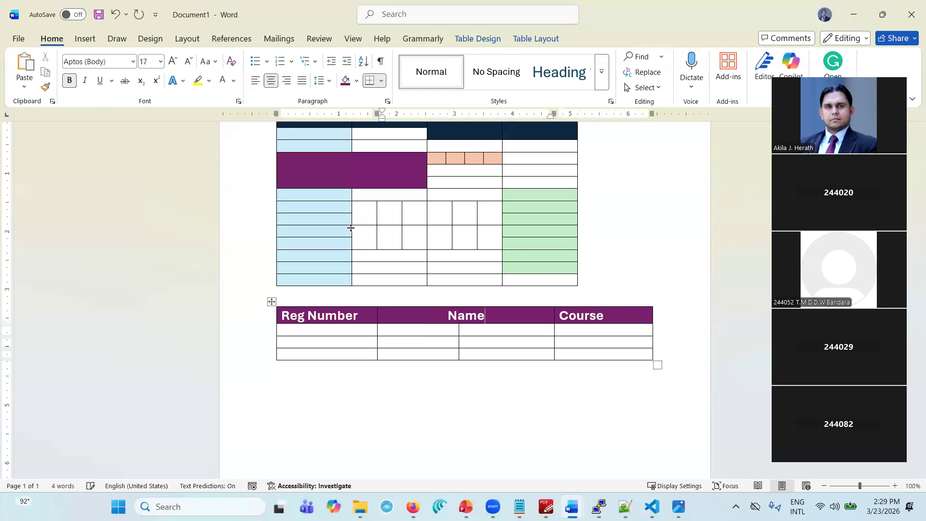
Enter "First name" and "Last name" in the two cells directly beneath the merged Name heading
left_click(421, 326)
type("Firs")
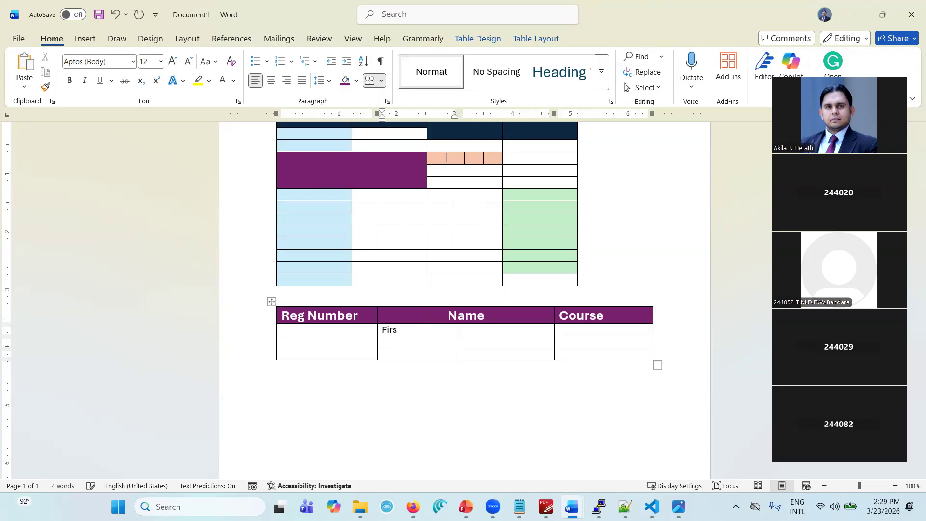
type("t name")
key("Tab")
type("Last name")
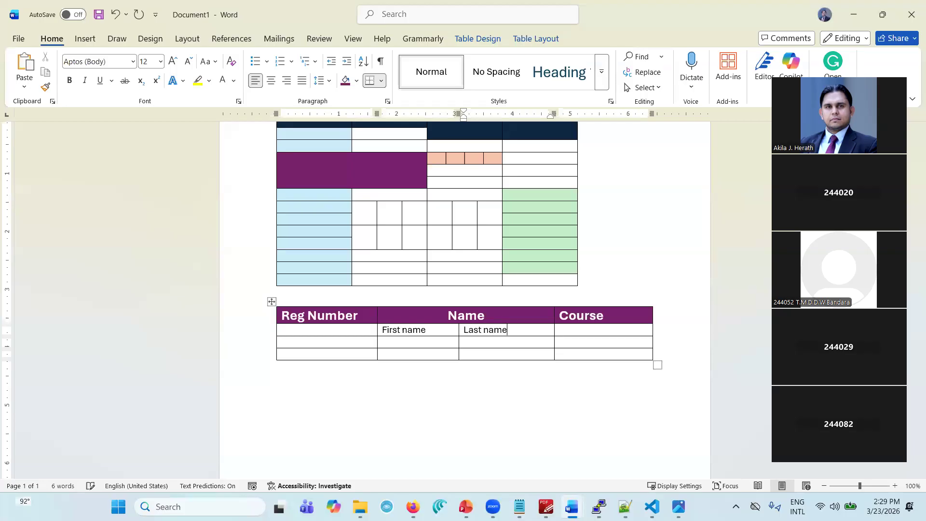
Merge the Reg Number and Course heading cells of the second table with the blank cells directly beneath them
left_click_drag(371, 319, 370, 327)
right_click(370, 327)
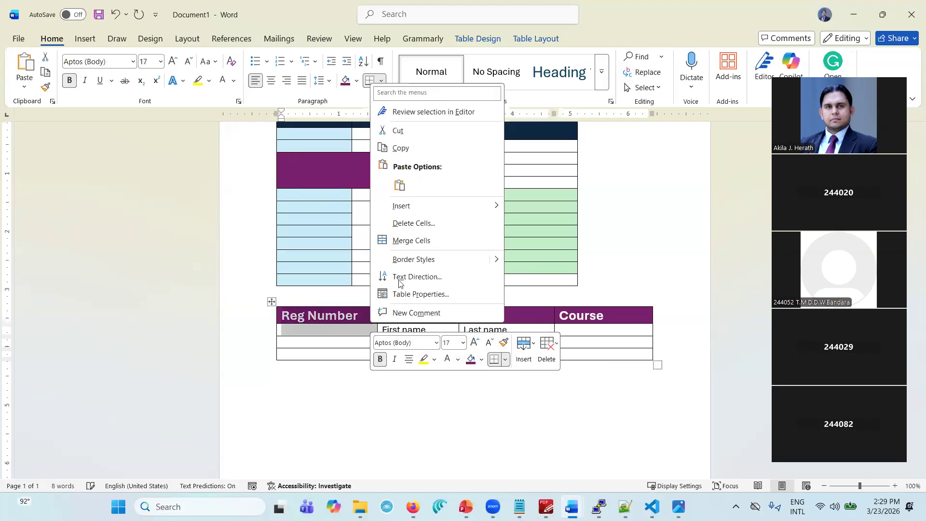
left_click(426, 242)
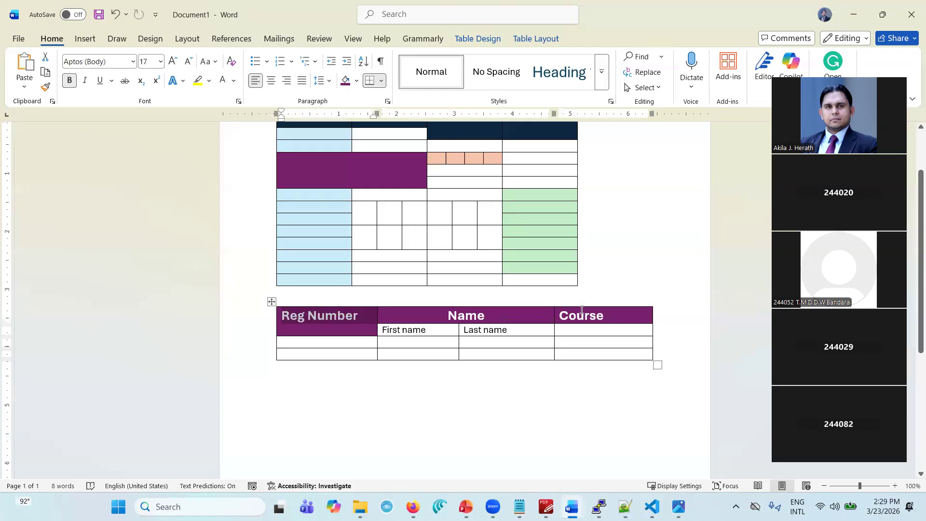
left_click_drag(581, 313, 584, 329)
right_click(585, 325)
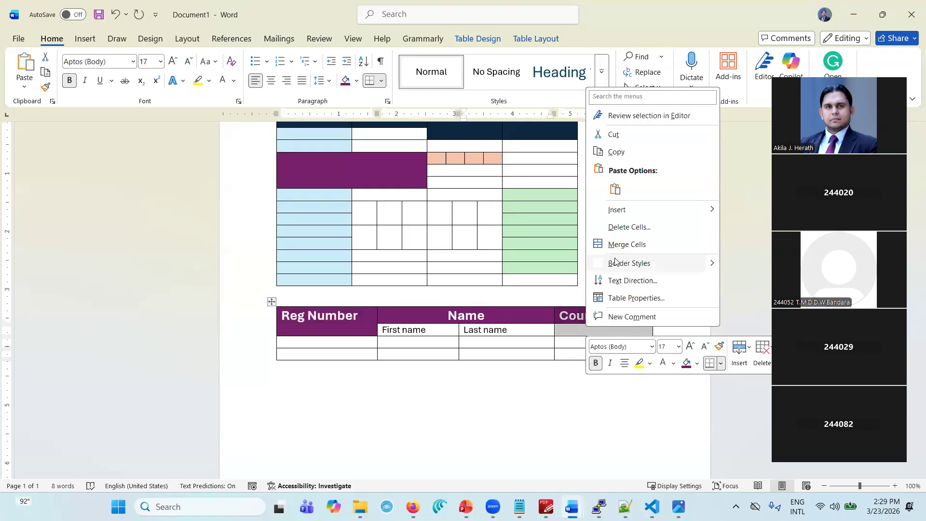
left_click(618, 249)
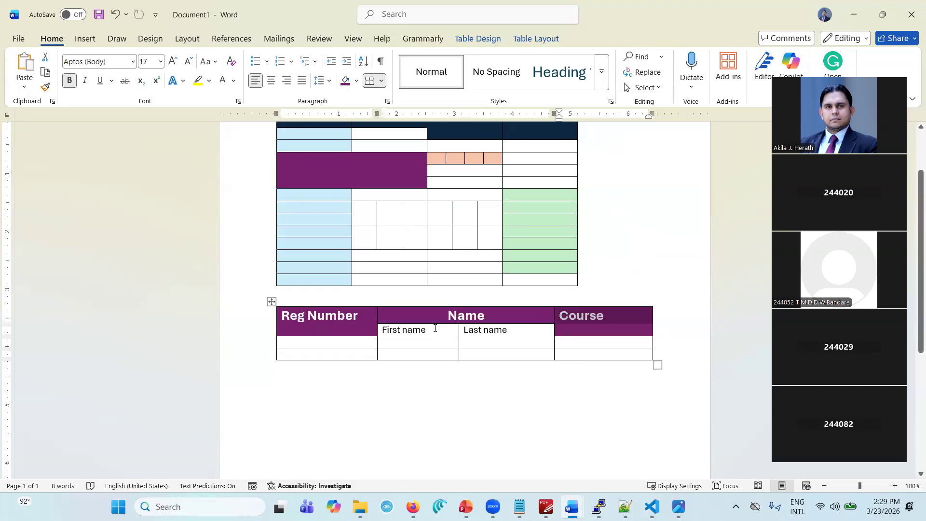
Shade the First name and Last name cells light purple and make their text bold
left_click_drag(435, 328, 487, 330)
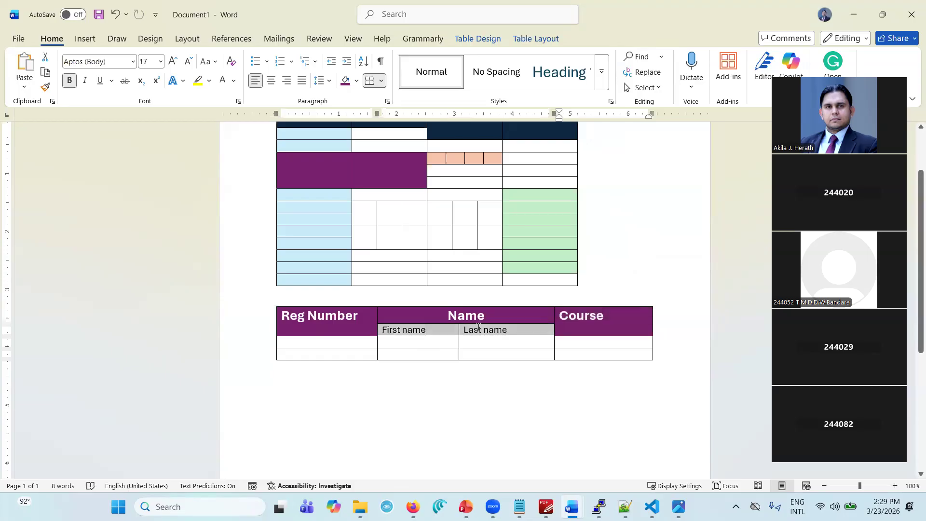
left_click(355, 84)
left_click(478, 162)
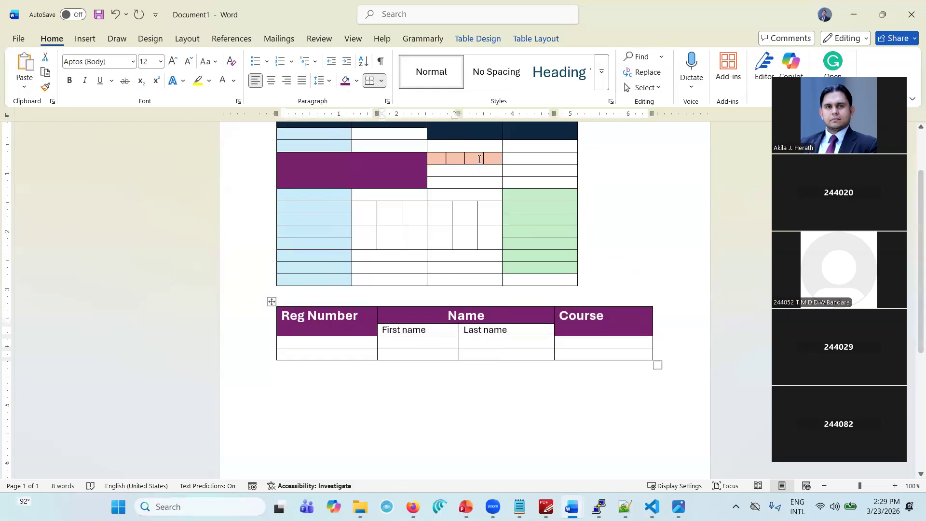
left_click(67, 83)
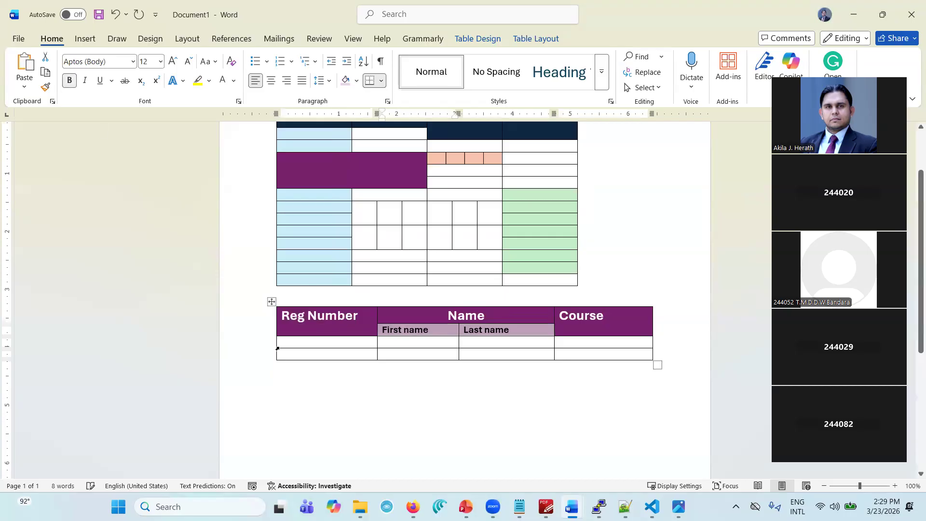
left_click(353, 365)
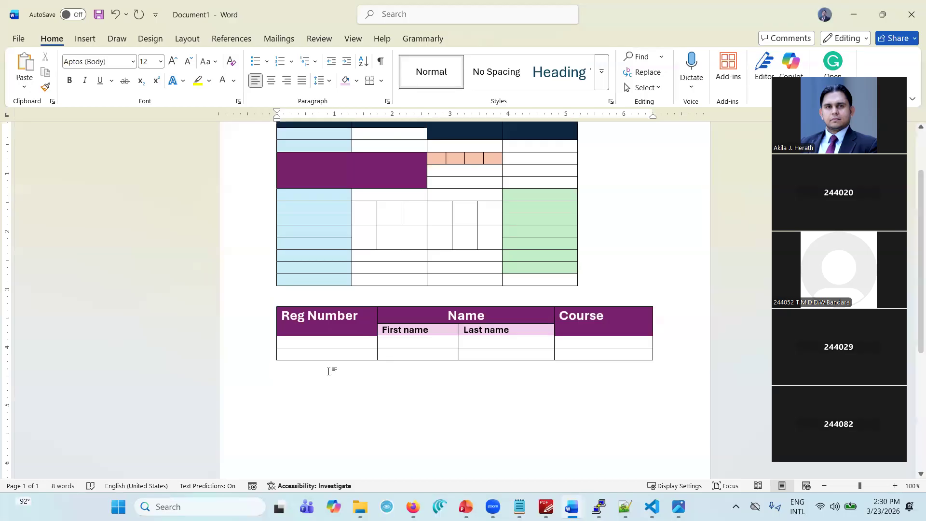
Insert a SmartArt graphic from the Hierarchy category, using the sideways-branching box layout, in the blank area below the second table
double_click(286, 396)
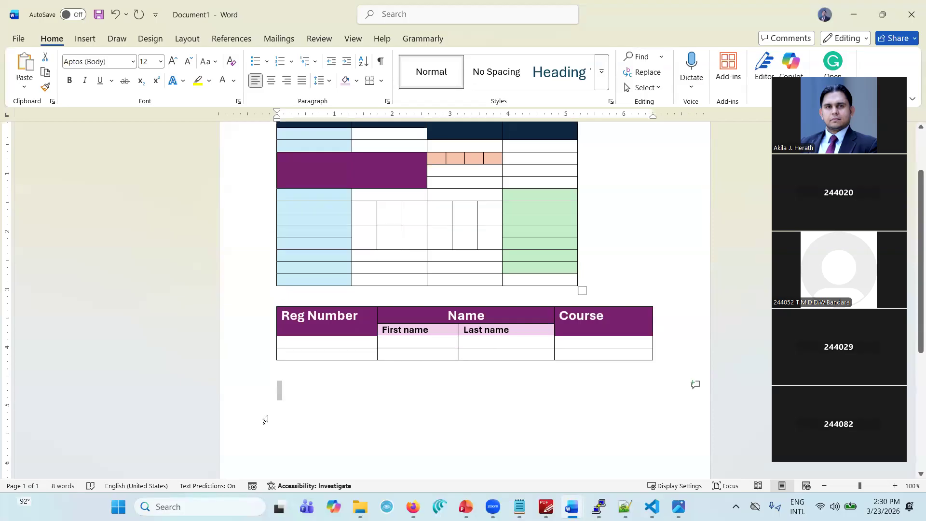
left_click(279, 409)
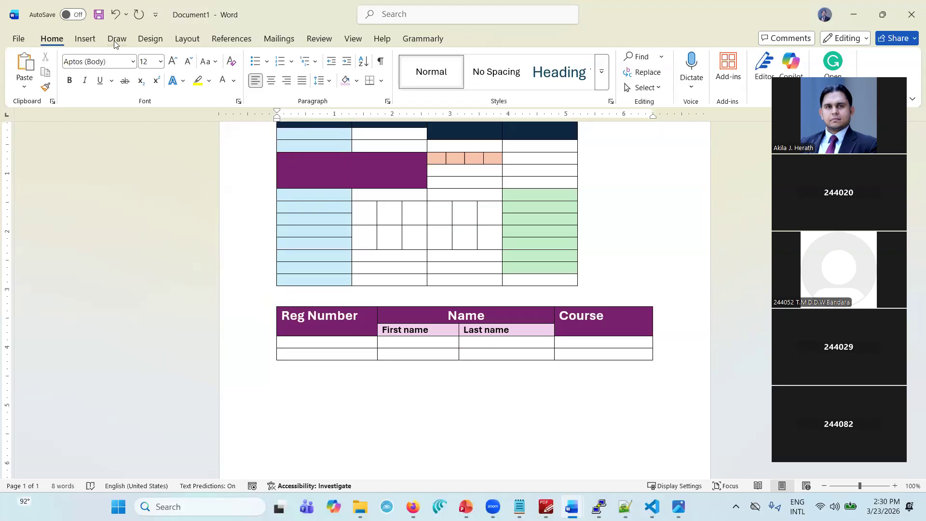
left_click(99, 36)
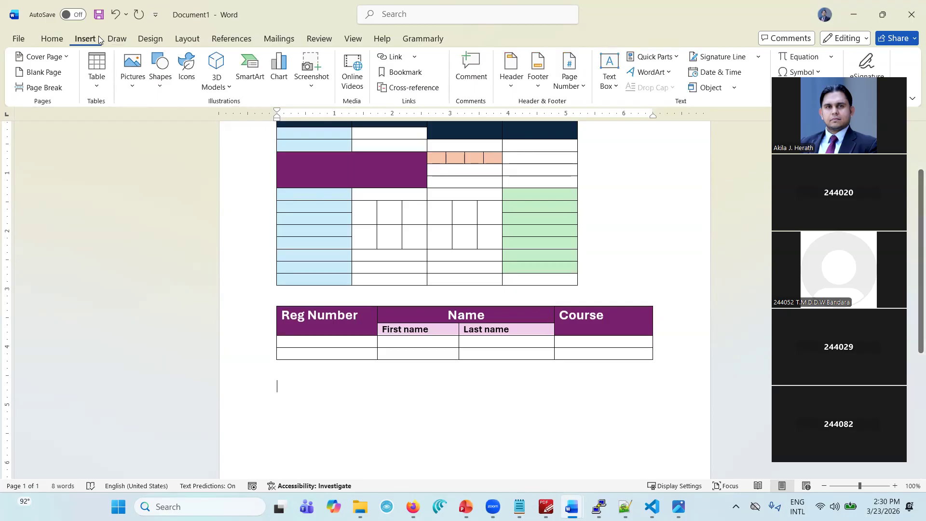
left_click(251, 78)
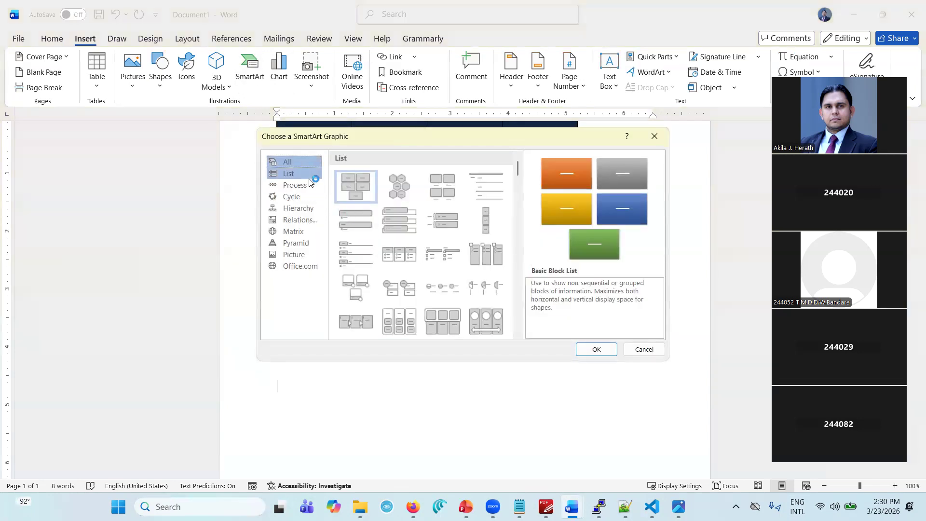
left_click(308, 198)
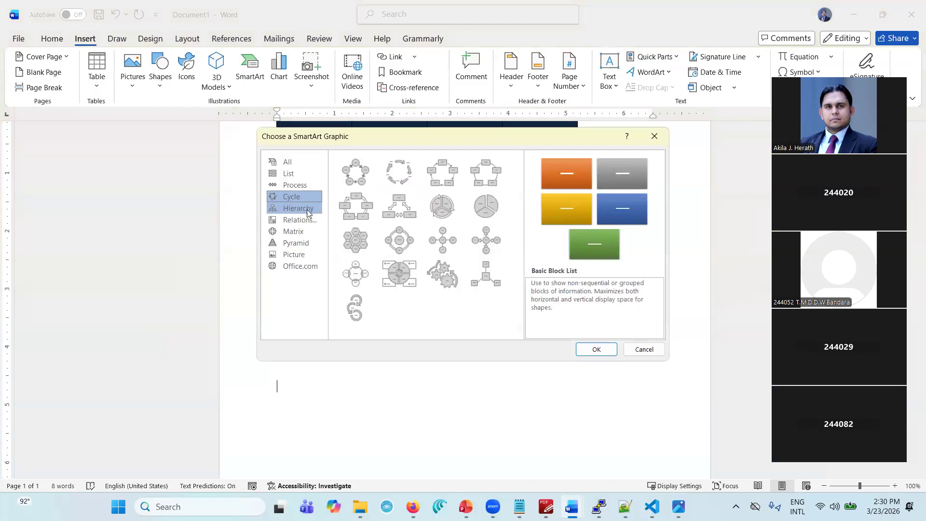
left_click(307, 209)
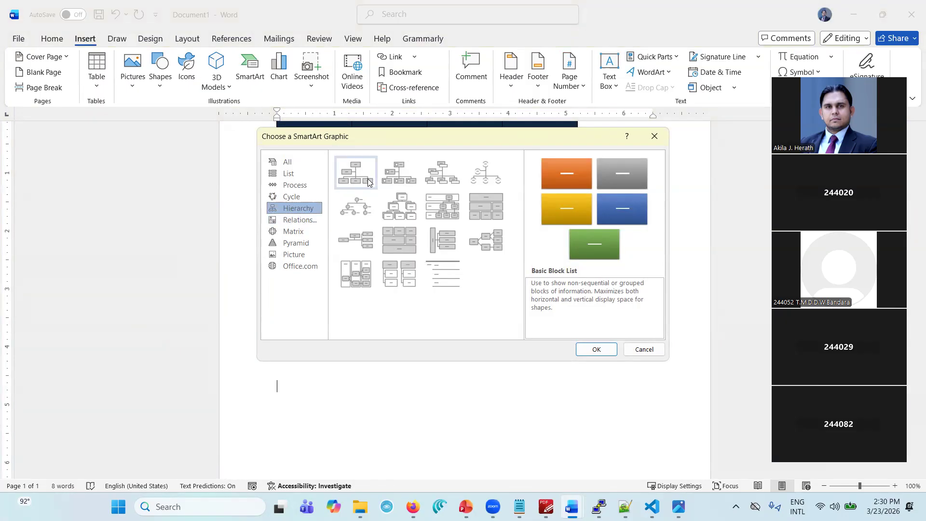
double_click(489, 248)
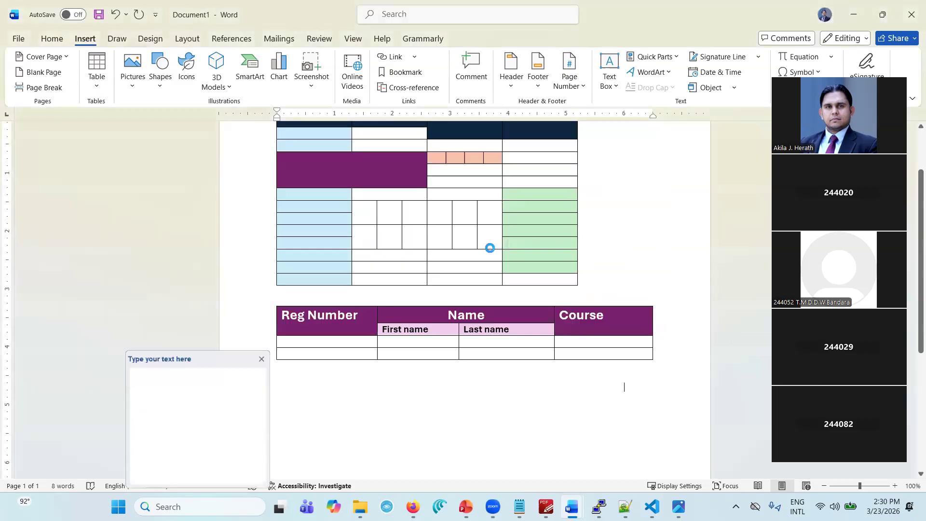
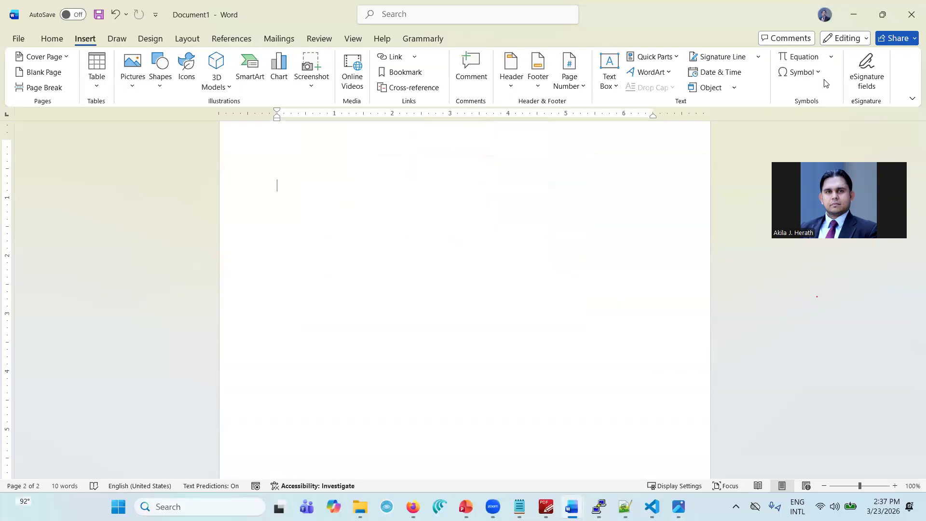
Open the full Symbol dialog for the blank second page and move it clear of the insertion point
left_click(818, 72)
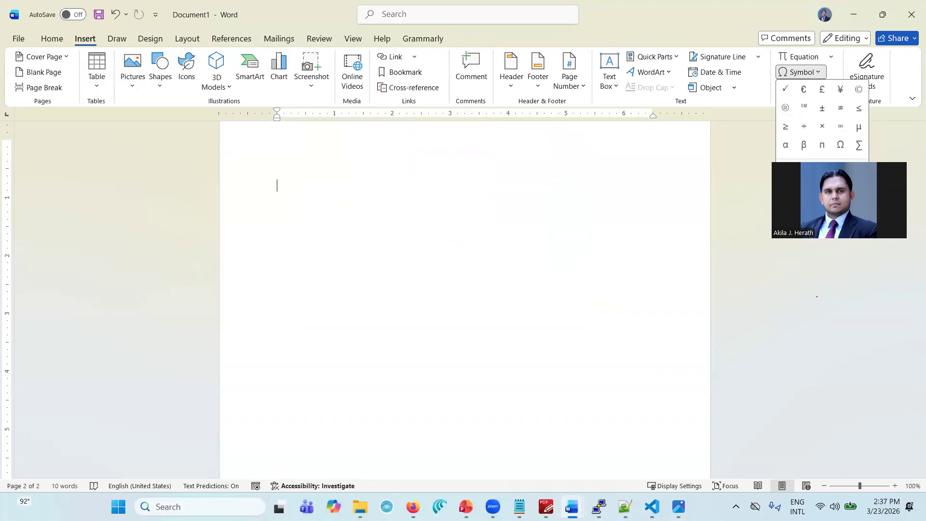
left_click(815, 169)
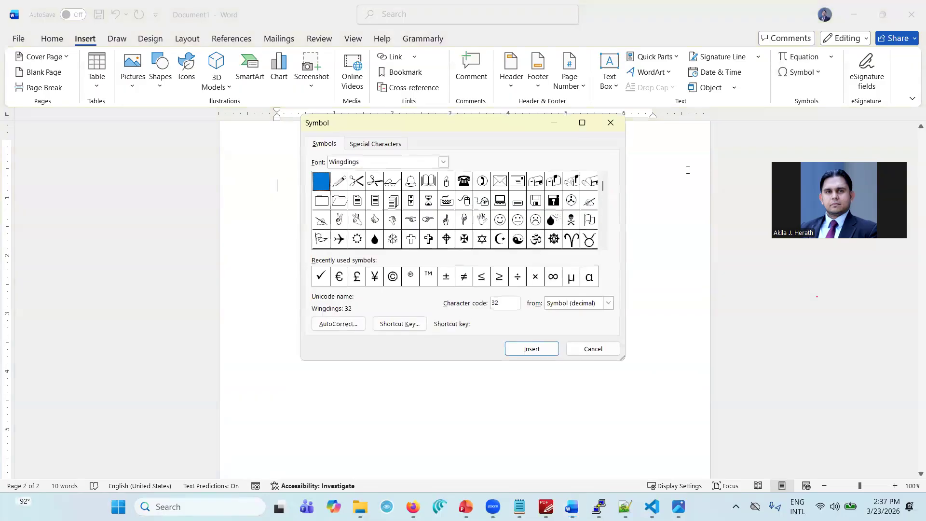
left_click_drag(523, 121, 681, 100)
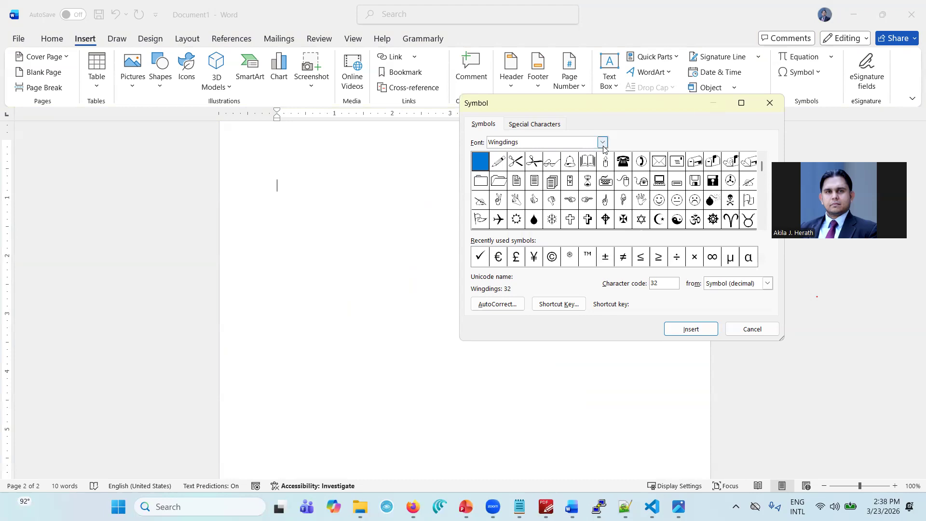
Look through the end of the symbol font list and display the Wingdings 2 character set
left_click(602, 142)
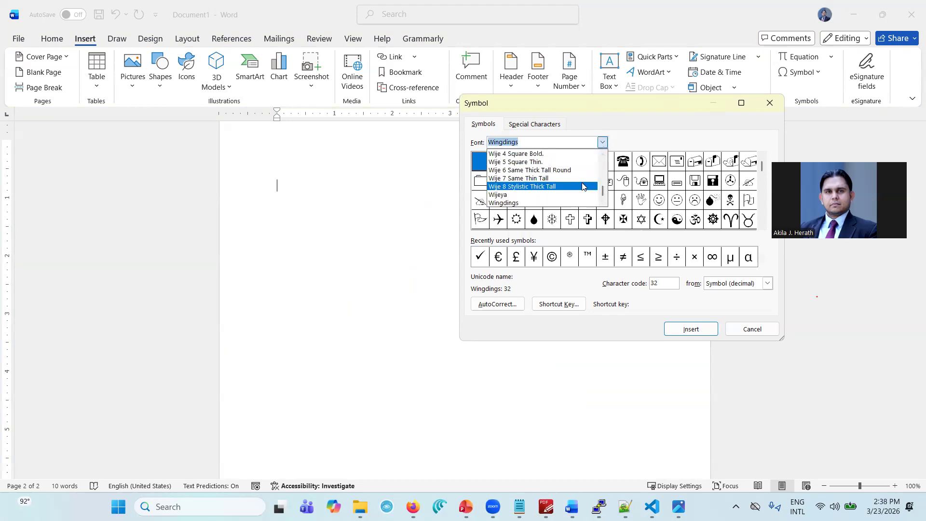
scroll(605, 200, "down", 4)
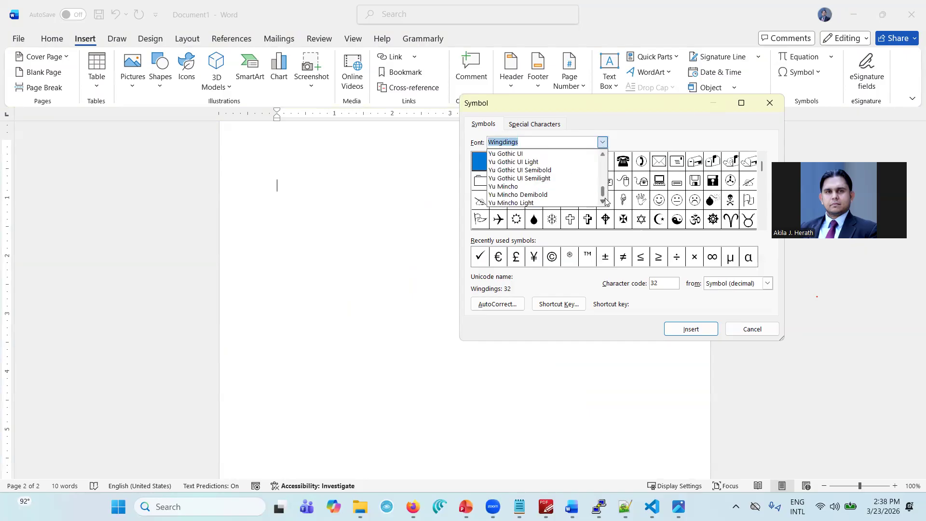
left_click(602, 155)
left_click(603, 155)
left_click(603, 155)
left_click(602, 155)
left_click(602, 155)
left_click(602, 156)
left_click(603, 155)
left_click(602, 155)
left_click(602, 155)
left_click(602, 156)
left_click(603, 156)
left_click(603, 155)
left_click(603, 156)
left_click(603, 155)
left_click(603, 155)
left_click(602, 155)
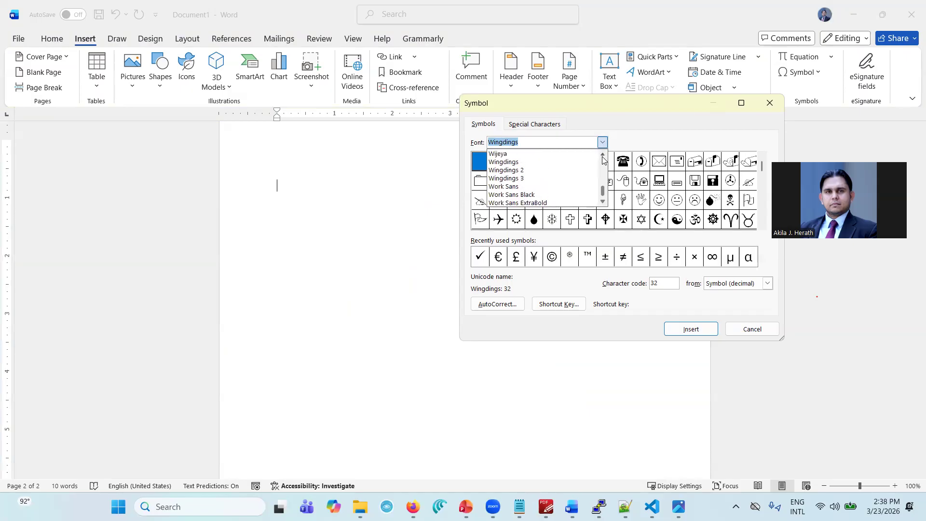
left_click(530, 170)
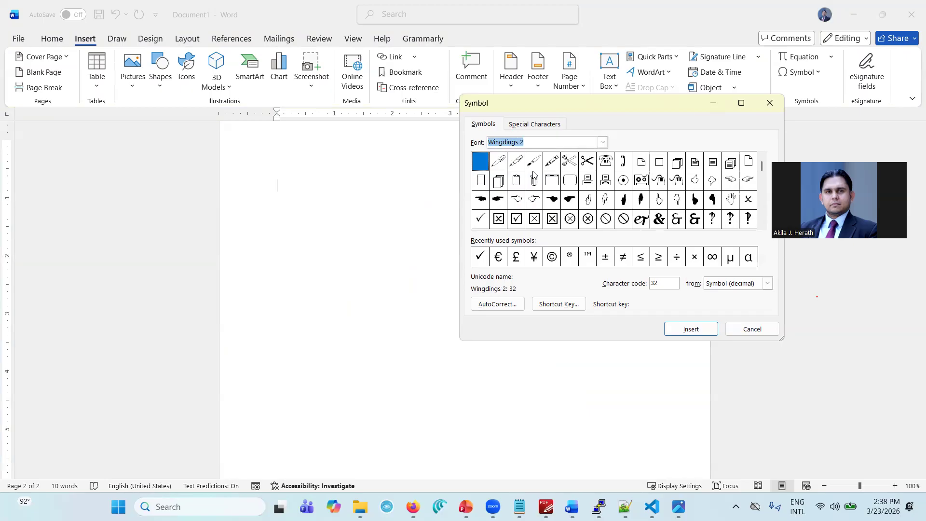
Display the Wingdings 3 character set and view its arrow symbols through to the end
left_click(602, 143)
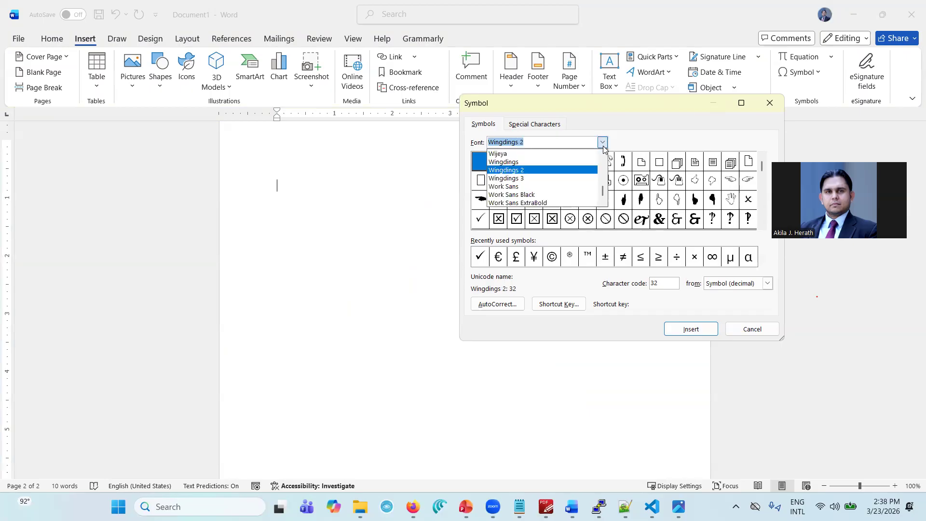
left_click(580, 181)
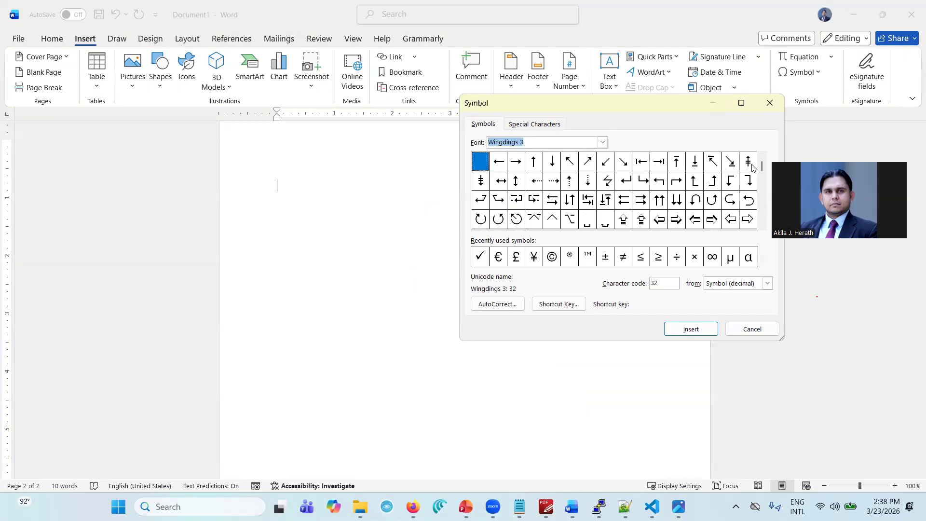
left_click_drag(762, 179, 762, 222)
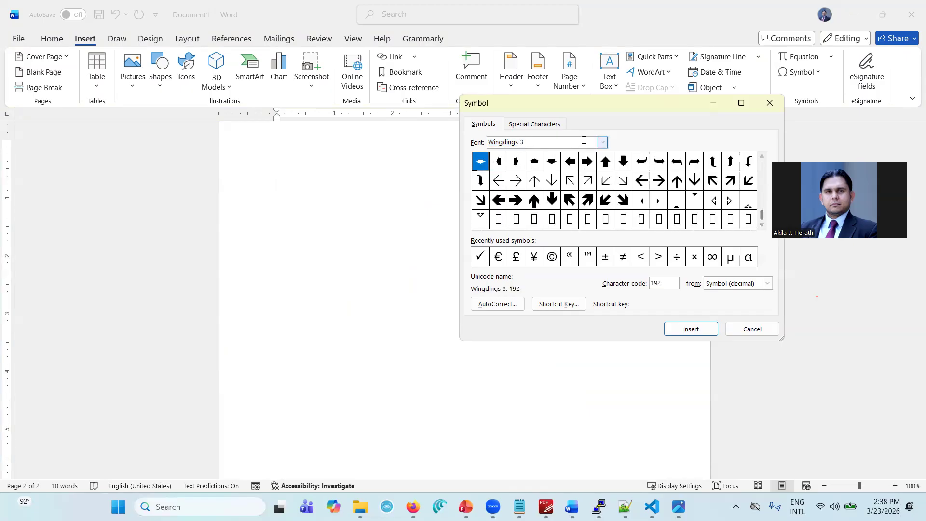
Go back to the Wingdings 2 character set and look over its symbols from the end to the beginning
left_click(602, 142)
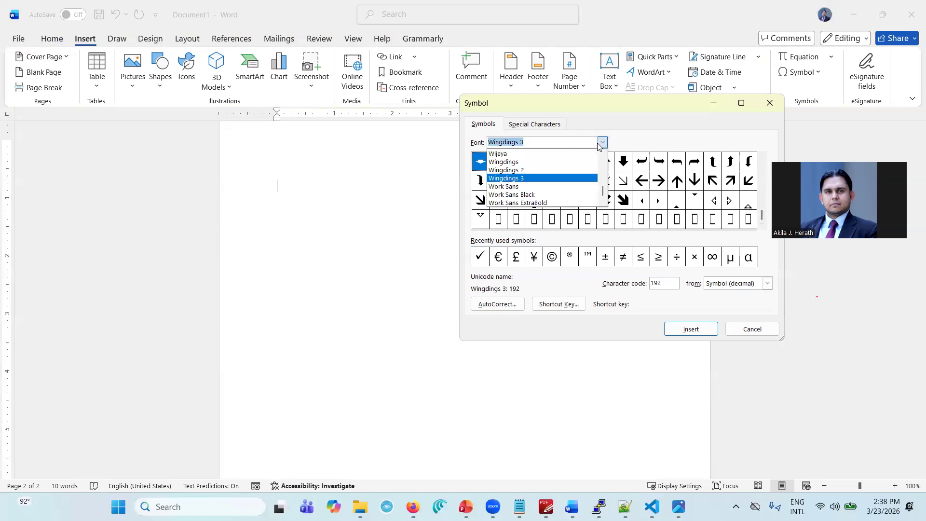
left_click(583, 171)
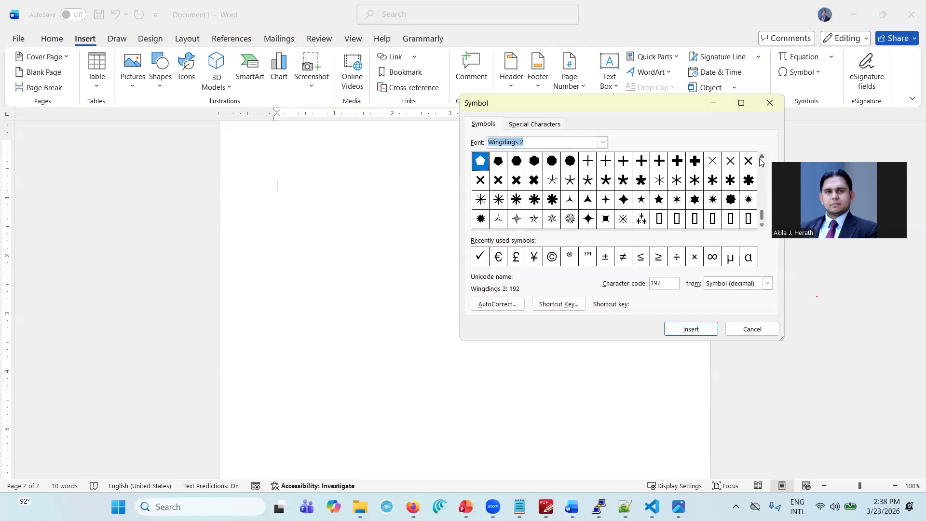
scroll(760, 162, "up", 5)
scroll(760, 162, "up", 1)
scroll(760, 162, "up", 1)
scroll(760, 162, "up", 2)
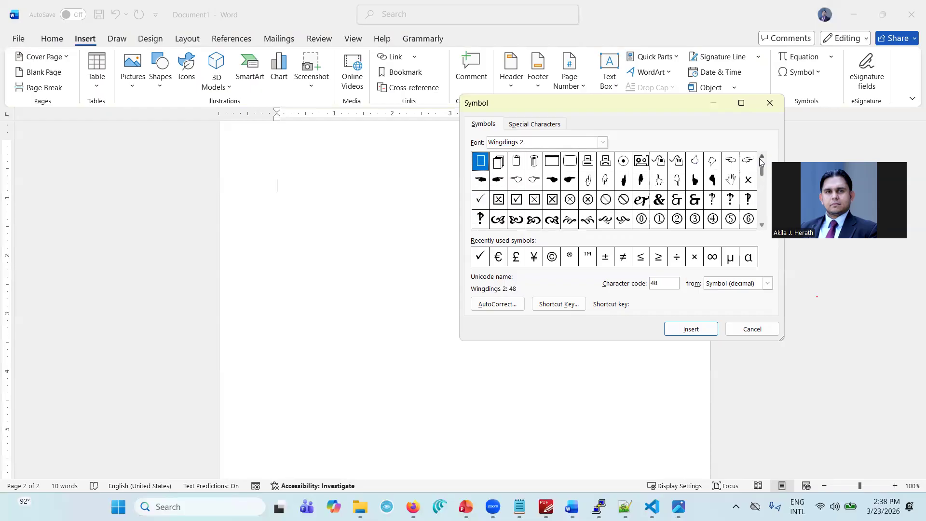
scroll(760, 162, "up", 1)
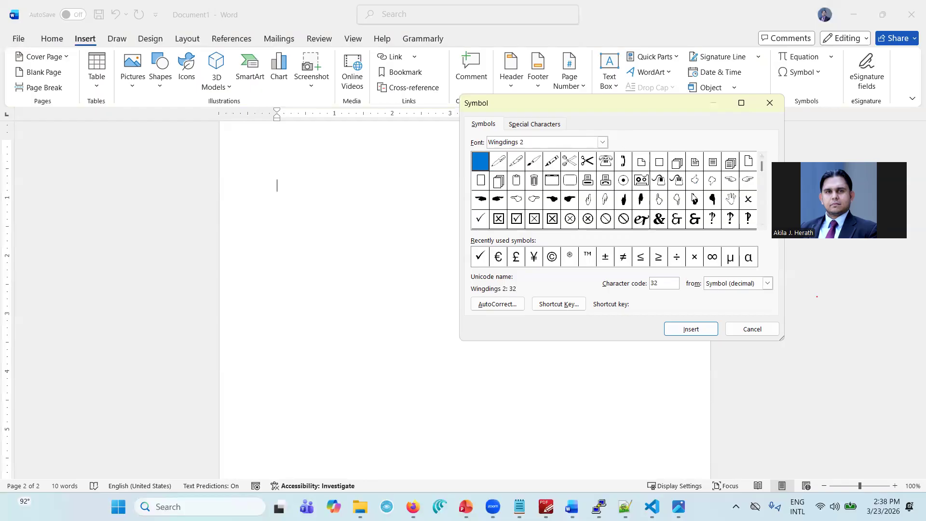
Insert the keyboard symbol from the Wingdings font, character code 55, twice on the blank page
left_click(604, 142)
left_click(608, 144)
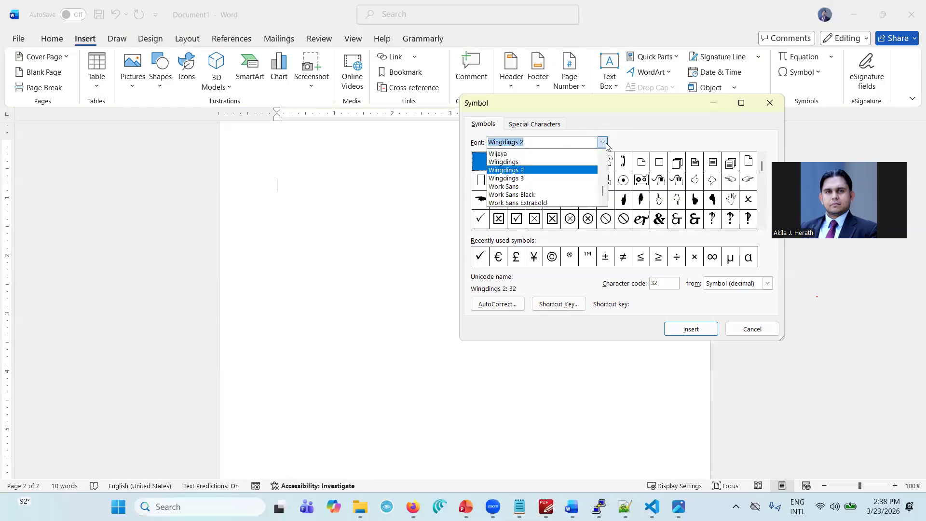
left_click(574, 162)
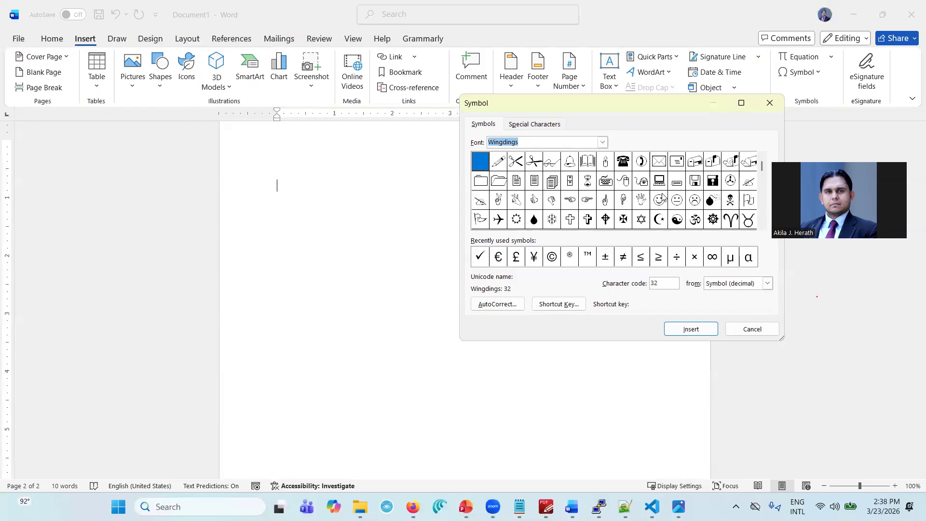
left_click(602, 185)
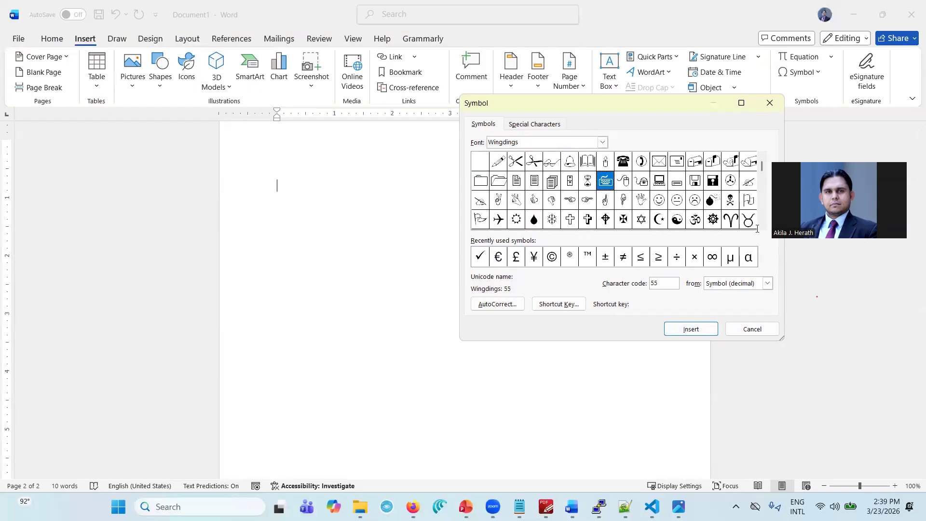
left_click(695, 332)
key("Return")
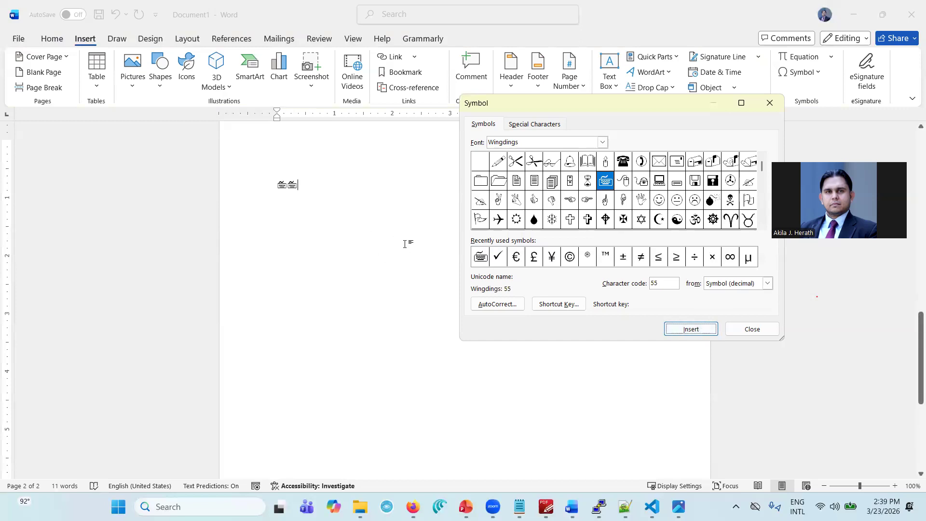
Delete the second keyboard symbol and write "Type Your Text Here" after the remaining one
left_click(751, 330)
key("BackSpace")
type("Type you")
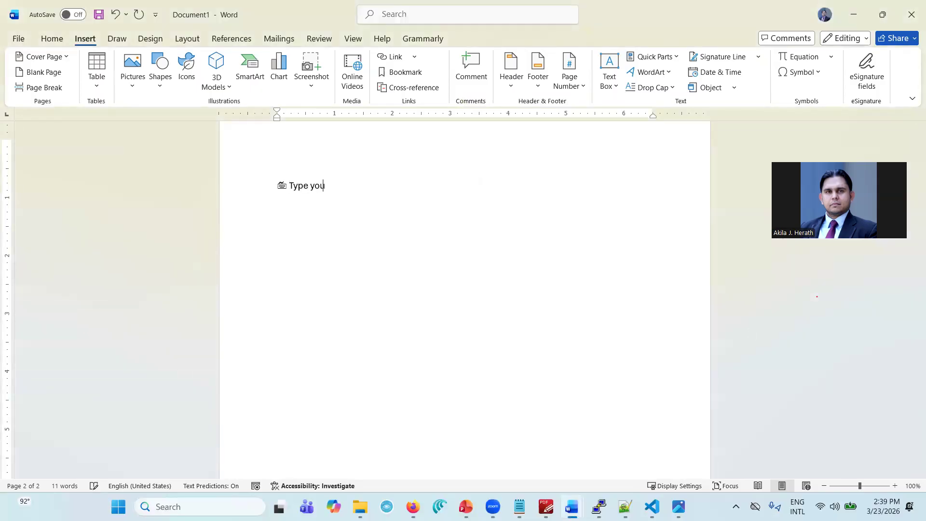
type("r Text Here")
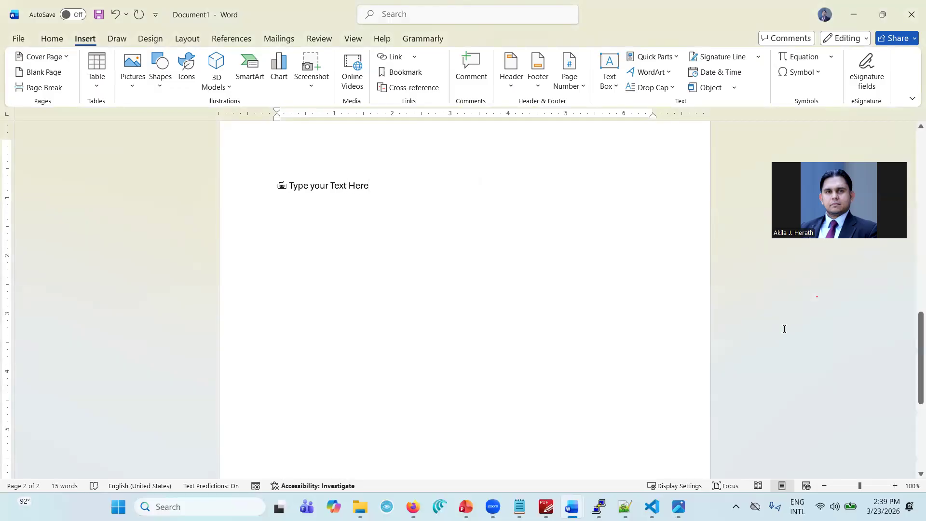
double_click(319, 189)
left_click(314, 188)
left_click_drag(316, 187, 311, 188)
type("Y")
Enlarge the whole keyboard symbol line, including its text, to font size 36
left_click_drag(373, 185, 264, 186)
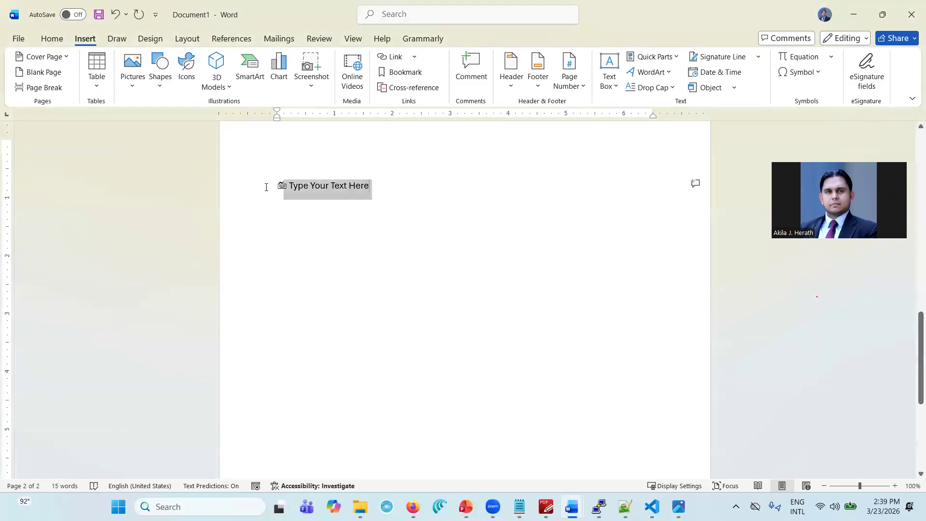
left_click(54, 36)
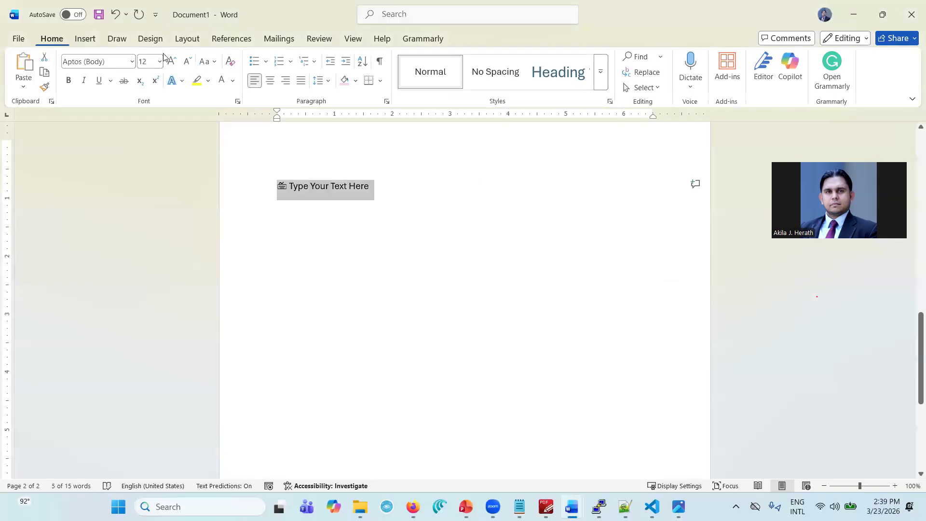
left_click(173, 62)
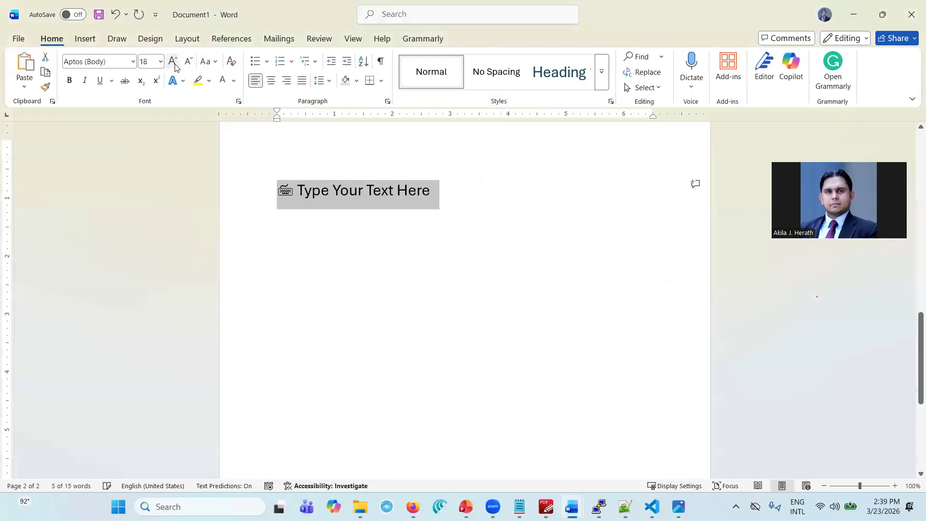
left_click(172, 61)
left_click(172, 62)
left_click(172, 61)
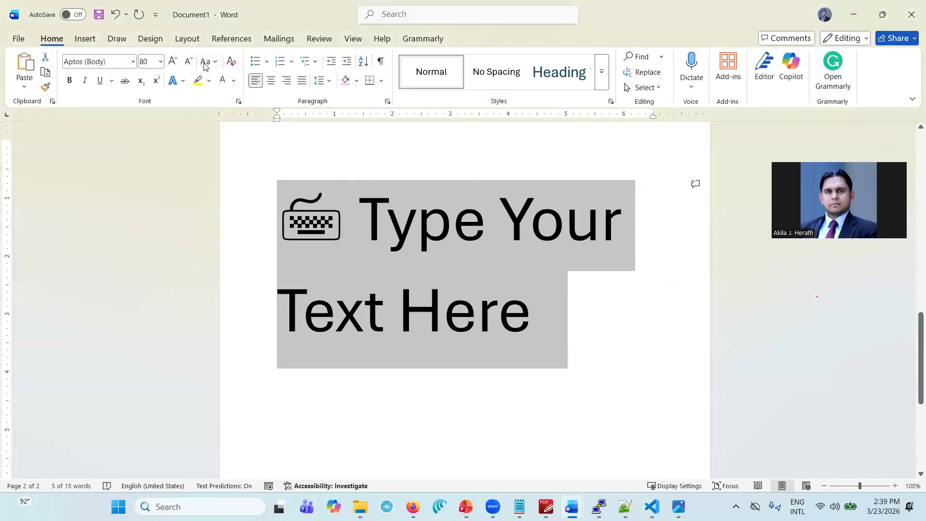
left_click(188, 62)
left_click(188, 62)
left_click(188, 62)
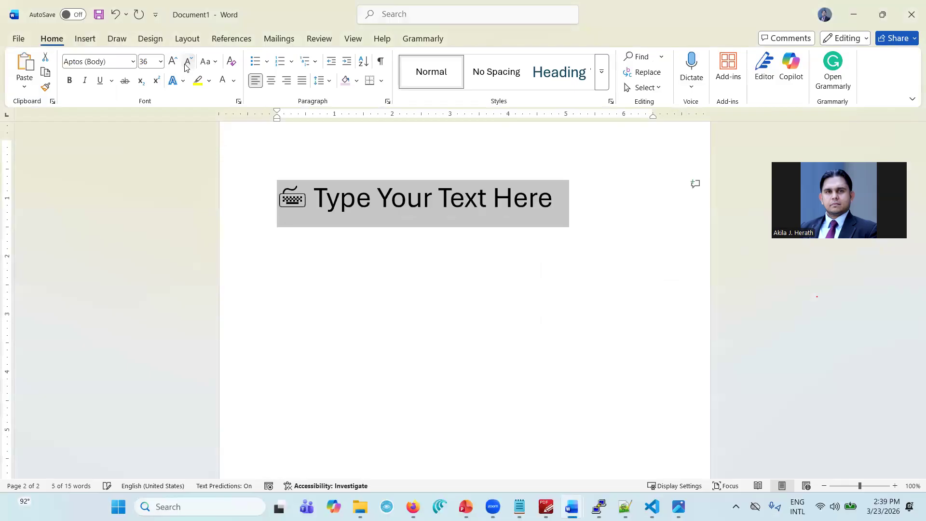
Start a new line below the keyboard symbol text and open the full symbol selection for it
left_click(339, 262)
key("Return")
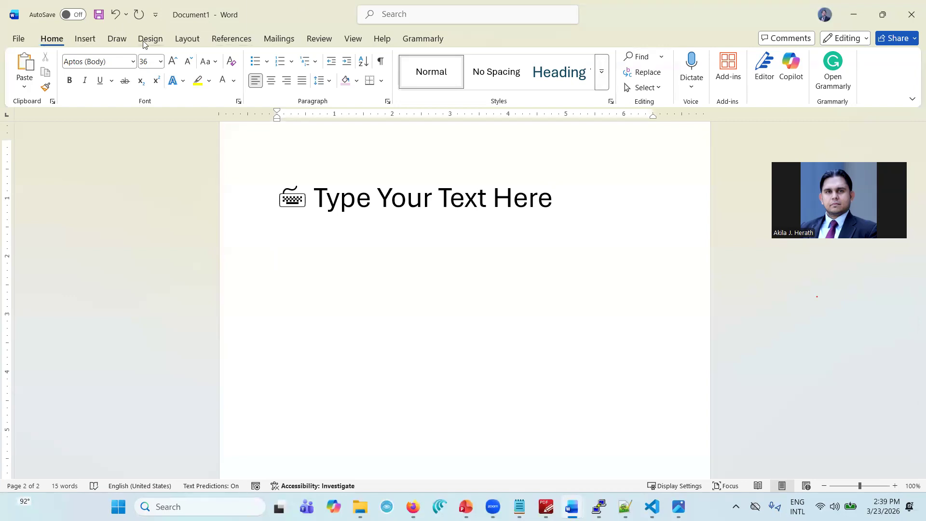
left_click(83, 39)
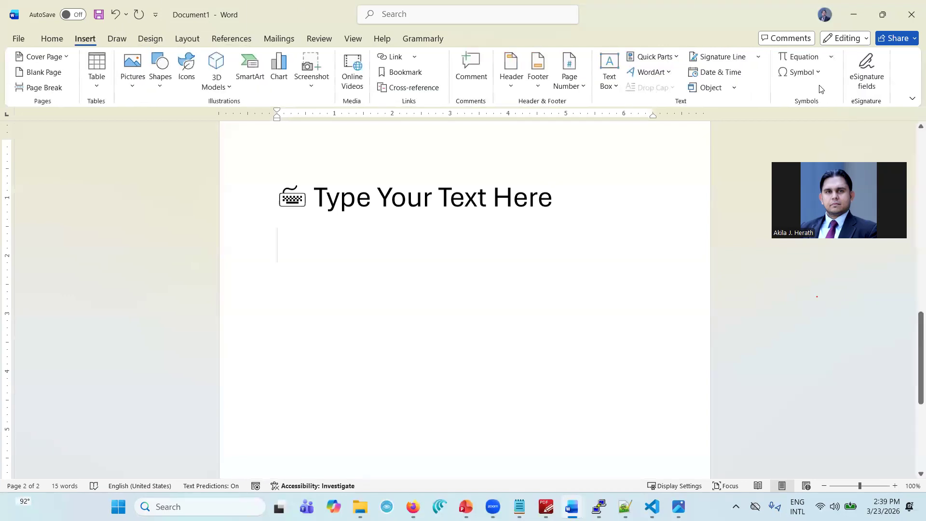
left_click(818, 73)
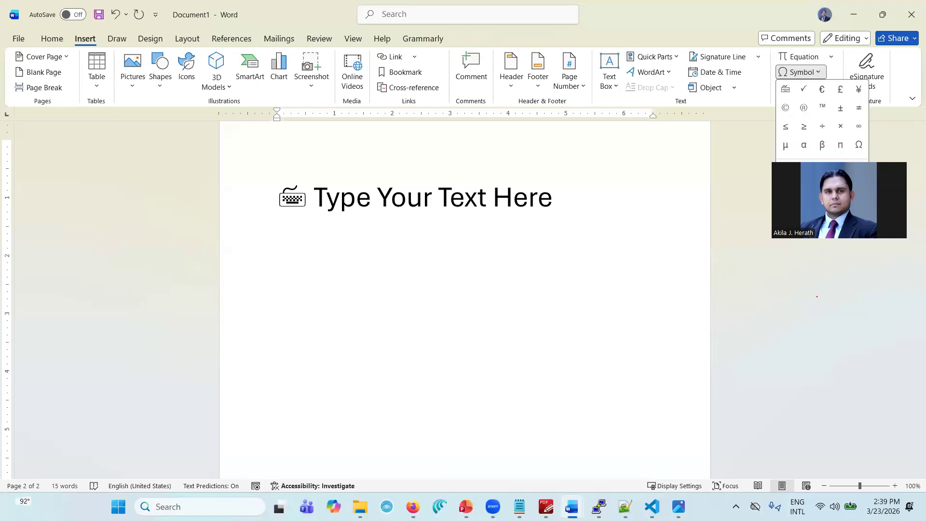
left_click(820, 169)
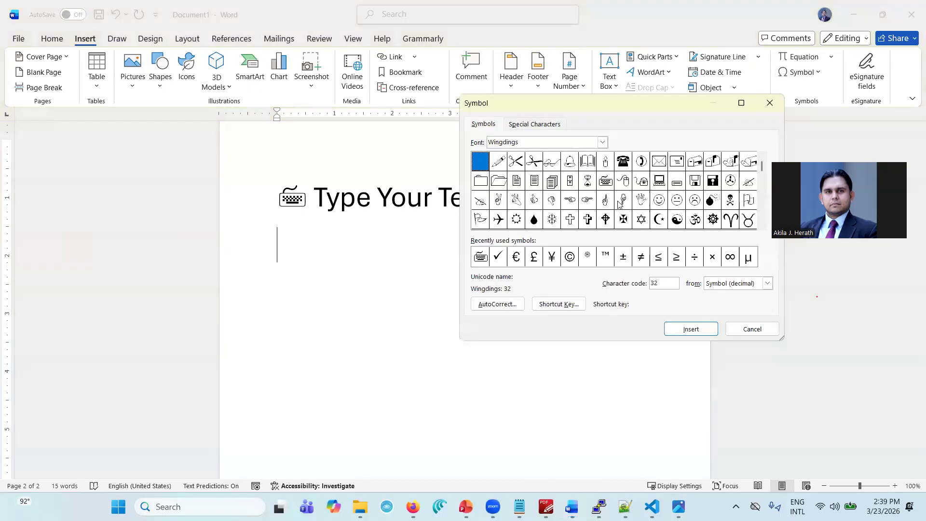
Display the Dl-Nisansala. character set and look through its characters down to the Latin-1 Supplement subset
left_click(602, 142)
left_click(601, 142)
left_click(603, 142)
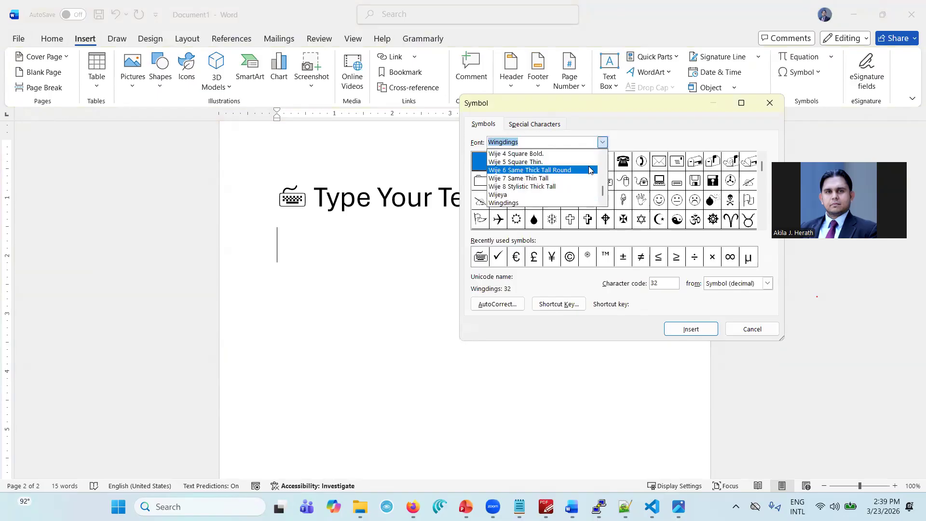
left_click_drag(602, 191, 601, 167)
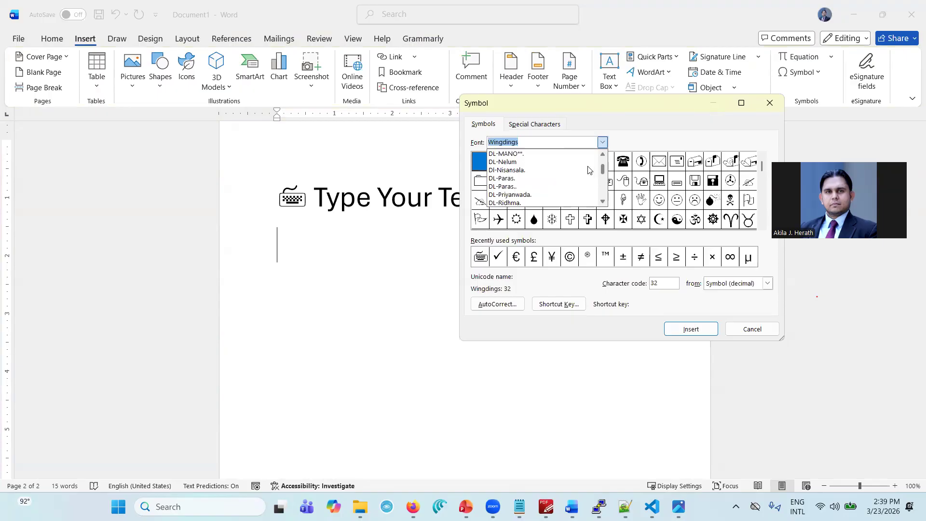
left_click(580, 169)
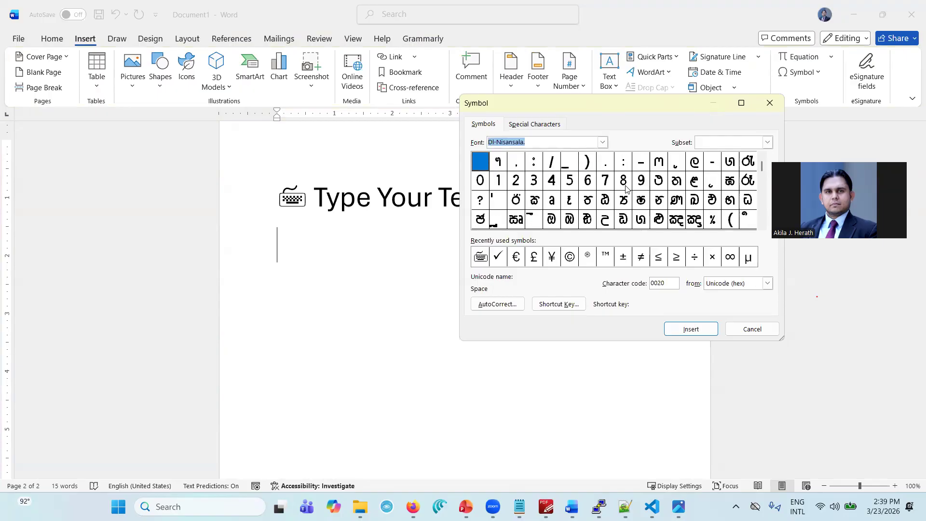
left_click(761, 225)
left_click(761, 225)
left_click(761, 225)
left_click(761, 225)
left_click(761, 225)
left_click(761, 225)
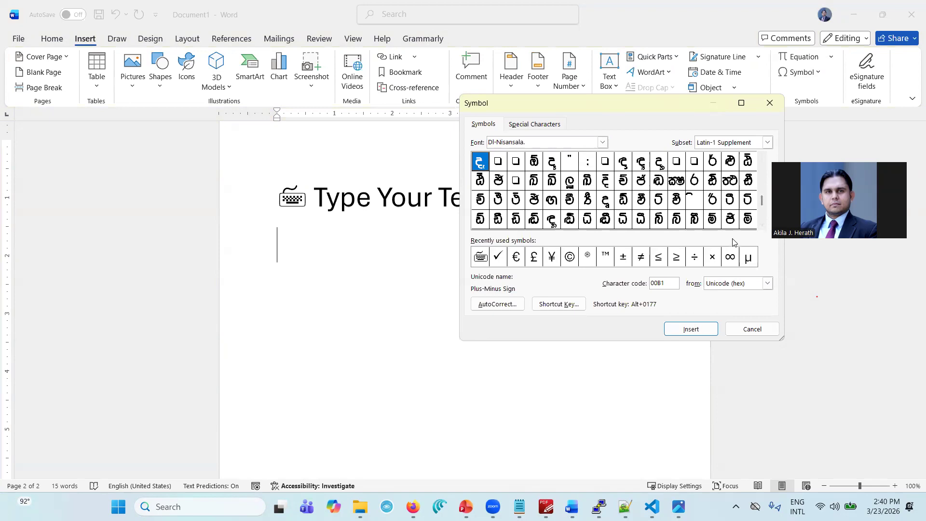
Insert the copyright sign from the recently used symbols and write "Copyright 2026 March" after it
double_click(569, 257)
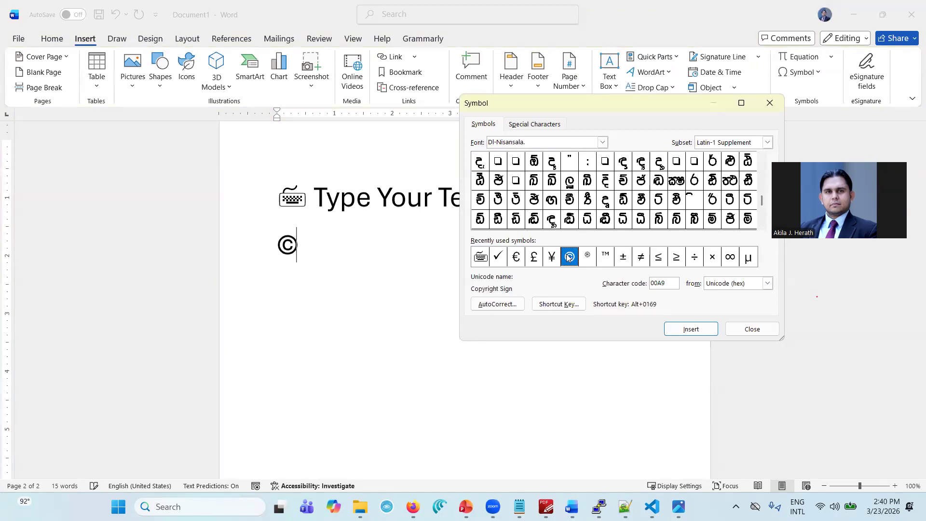
left_click(753, 329)
type("Copy")
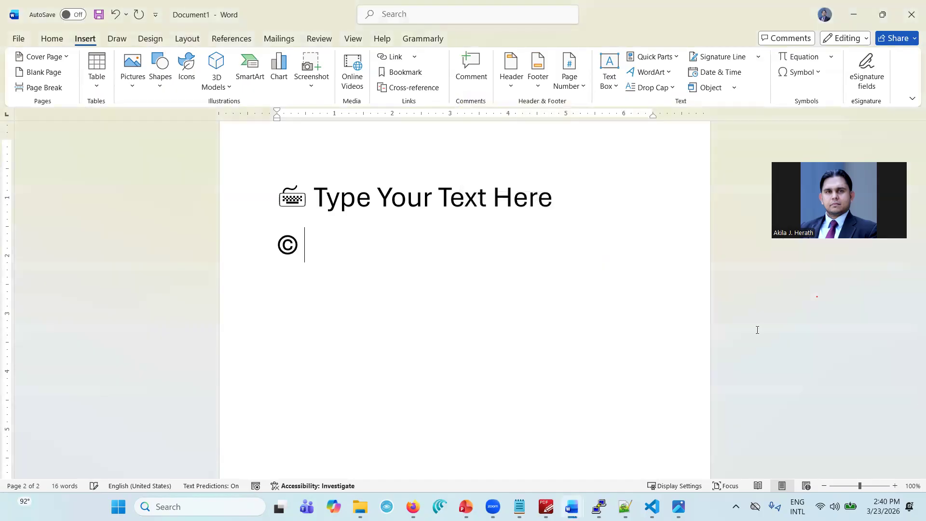
type("right ")
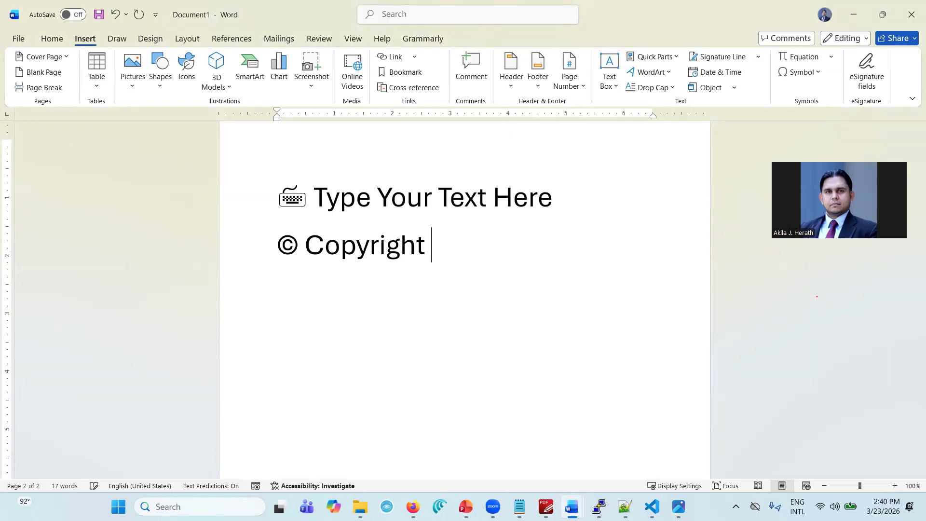
type("2026")
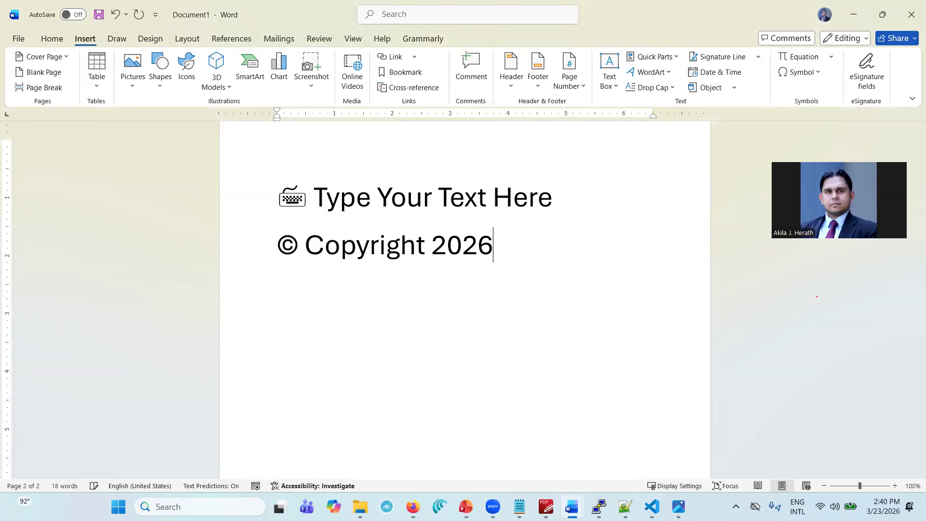
type(" March")
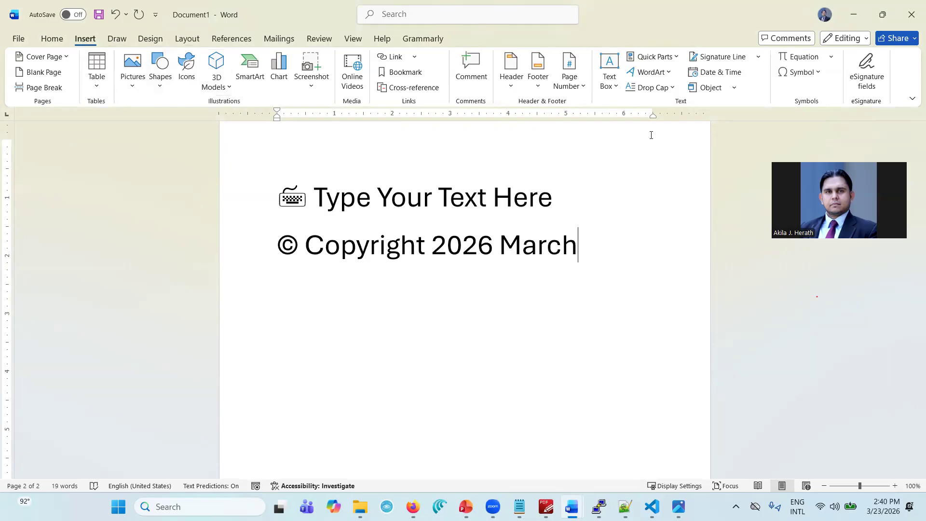
Reopen the full symbol selection and display the Wingdings character set
left_click(800, 73)
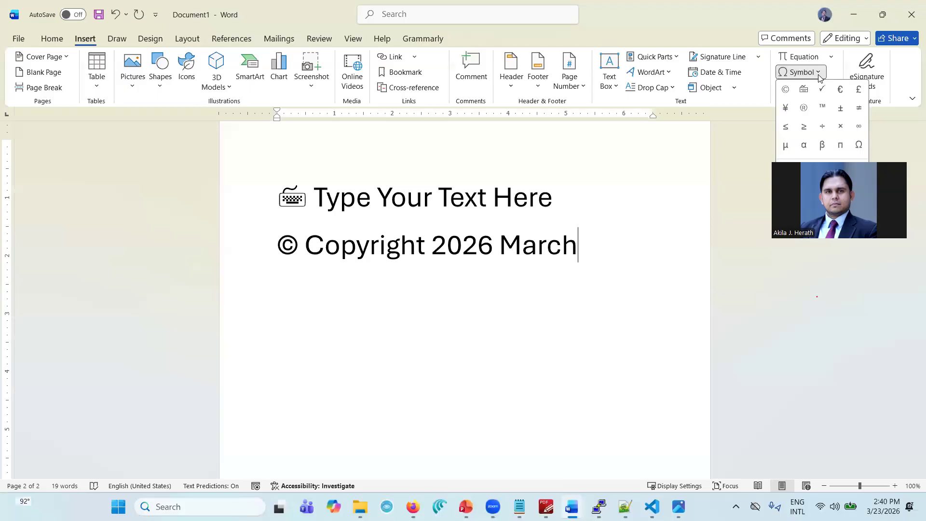
left_click(815, 167)
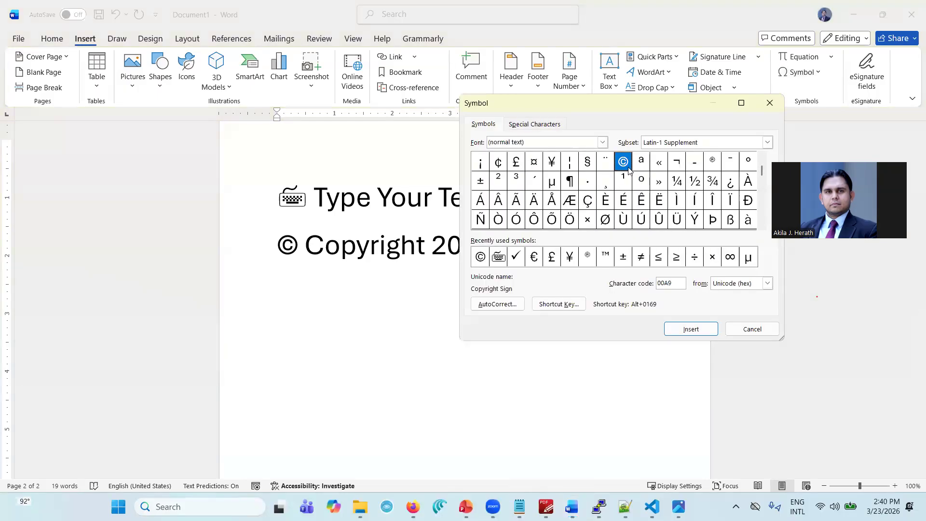
left_click(602, 142)
left_click_drag(602, 166, 602, 195)
scroll(602, 195, "down", 5)
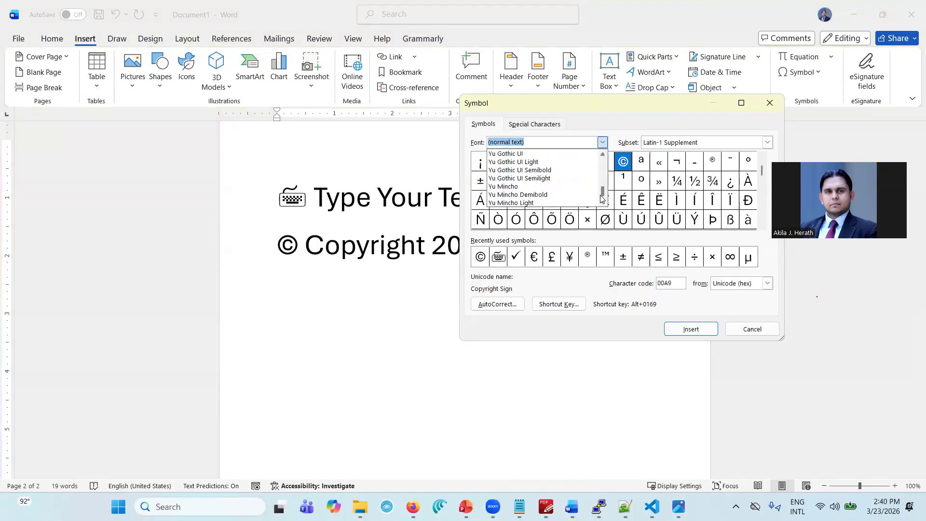
scroll(603, 157, "up", 4)
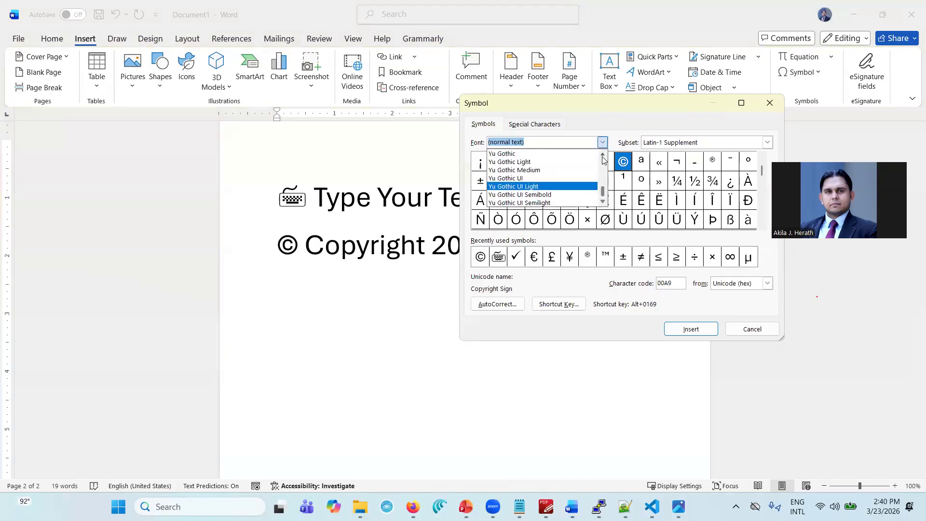
scroll(527, 163, "up", 2)
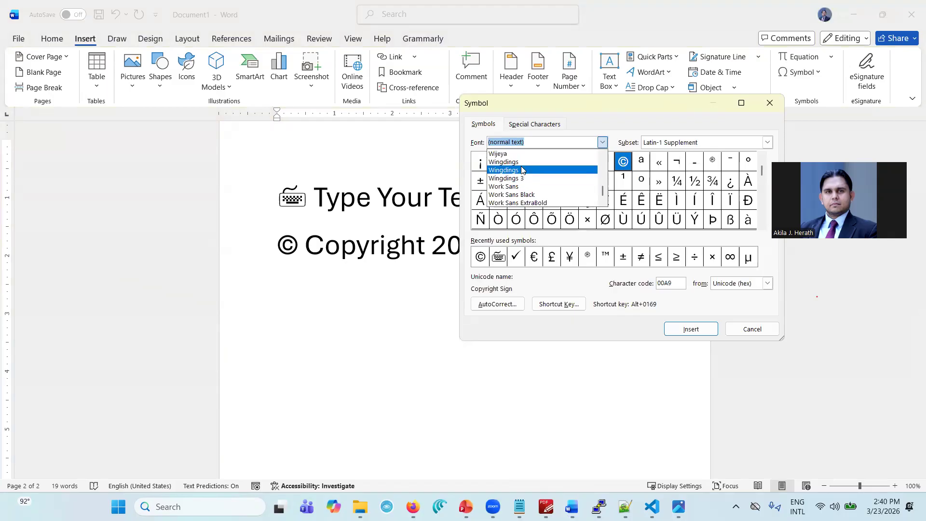
left_click(522, 163)
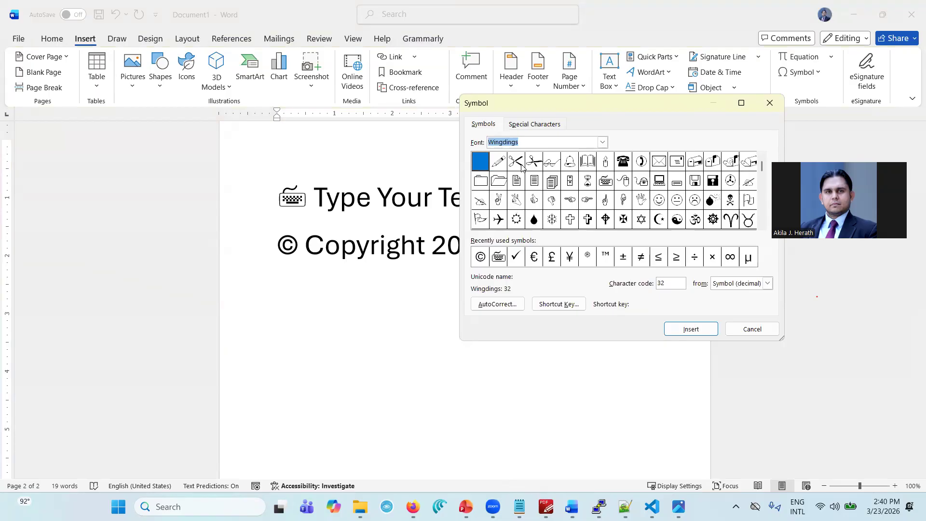
Insert the Wingdings hourglass symbol, character code 54, and put it on its own line below the copyright text
left_click(600, 185)
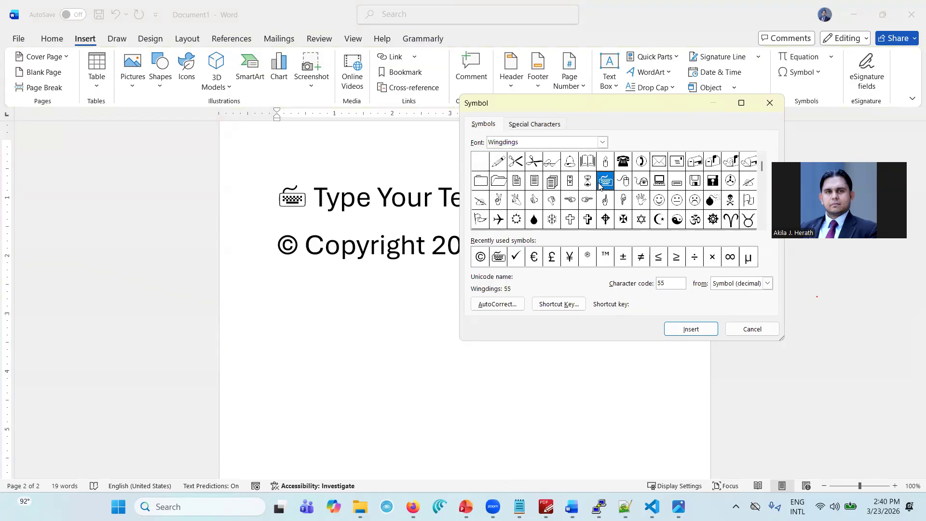
left_click(587, 180)
left_click(716, 332)
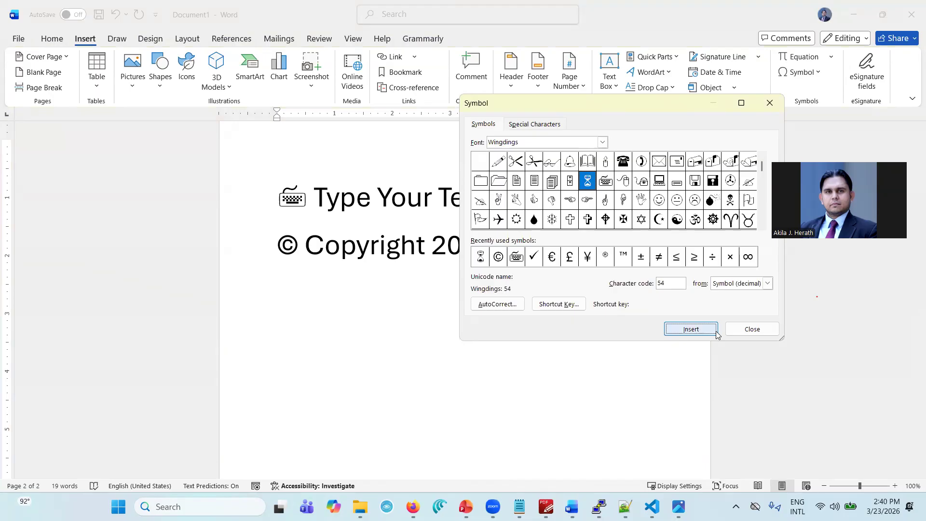
left_click(746, 332)
left_click(580, 246)
key("Return")
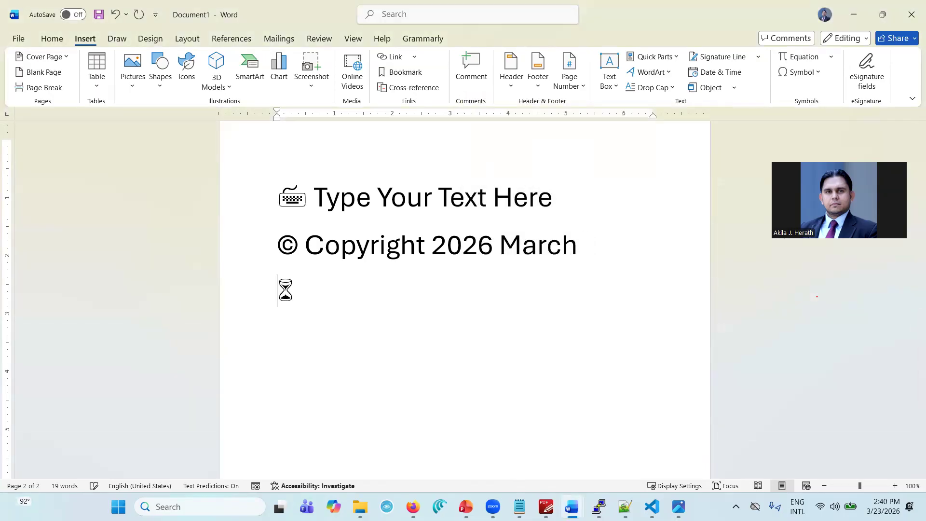
Write "Time is short" after the hourglass symbol
key("End")
type("Tim")
key("BackSpace")
key("BackSpace")
type("me is shor")
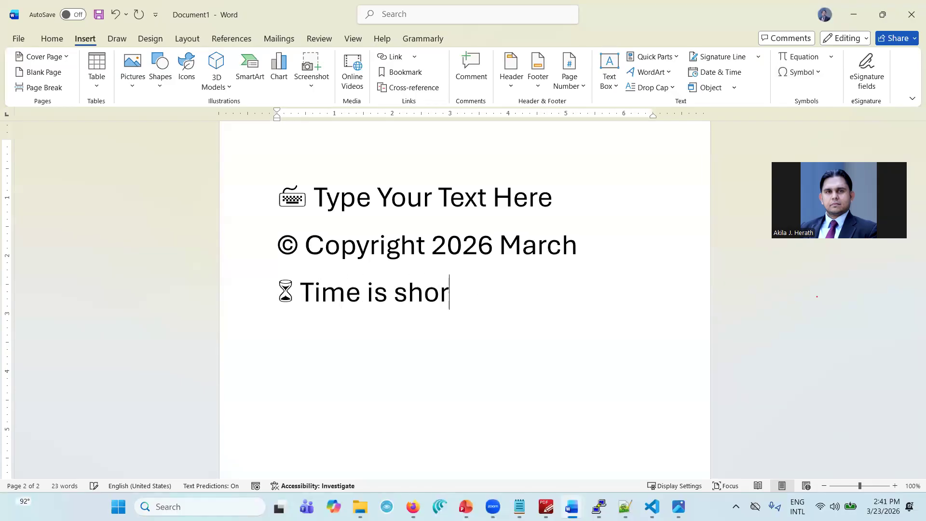
type("t")
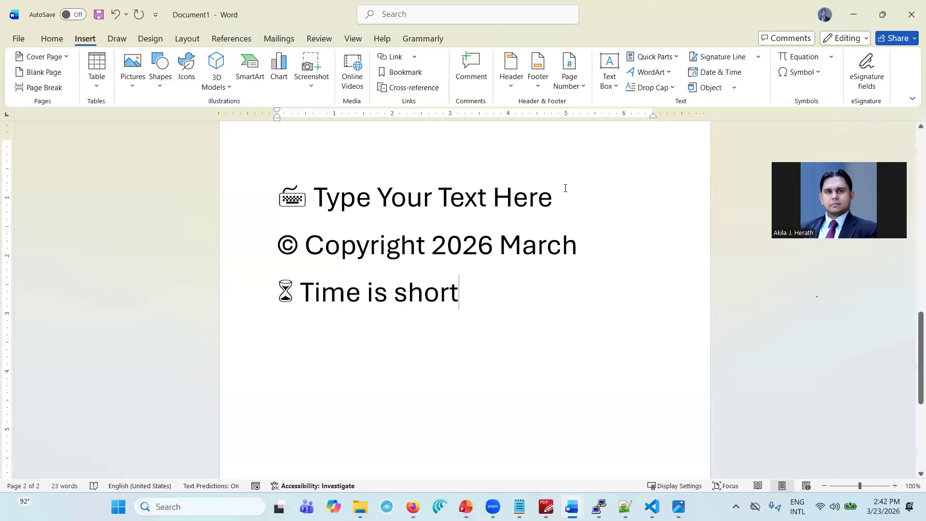
Insert a new empty equation placeholder two lines below the "Time is short" text
key("Return")
key("Return")
scroll(462, 289, "down", 5)
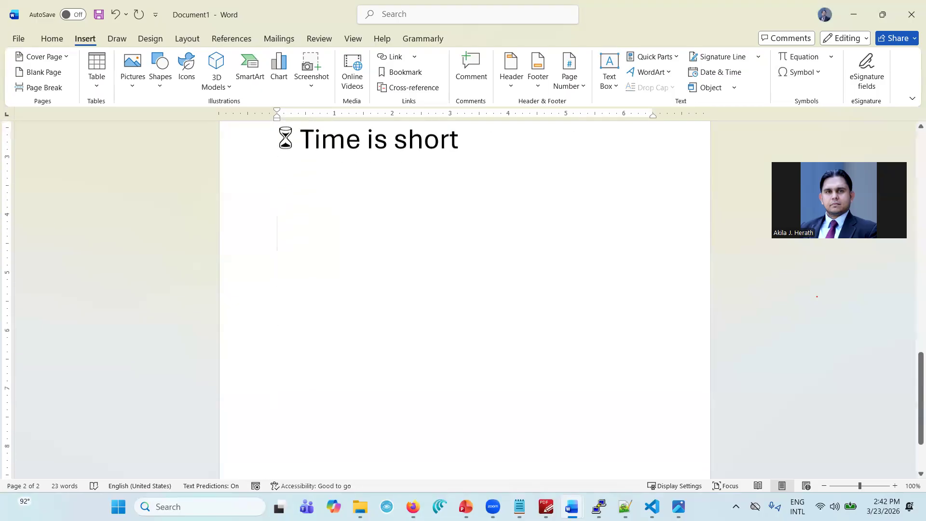
left_click(830, 59)
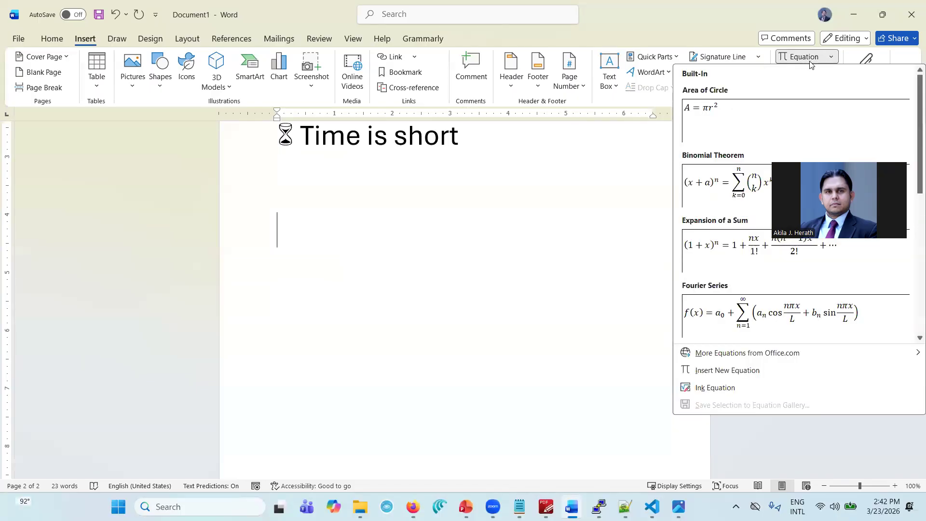
scroll(750, 300, "down", 5)
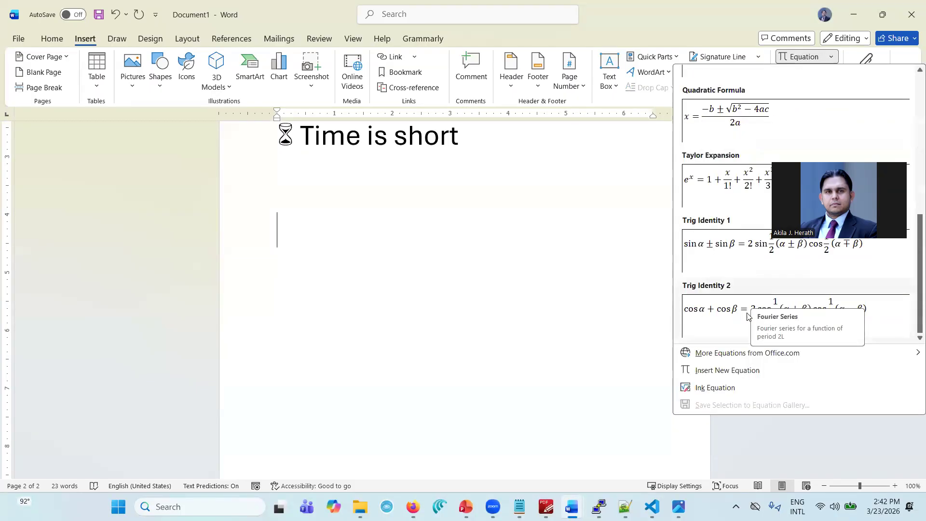
scroll(752, 304, "up", 5)
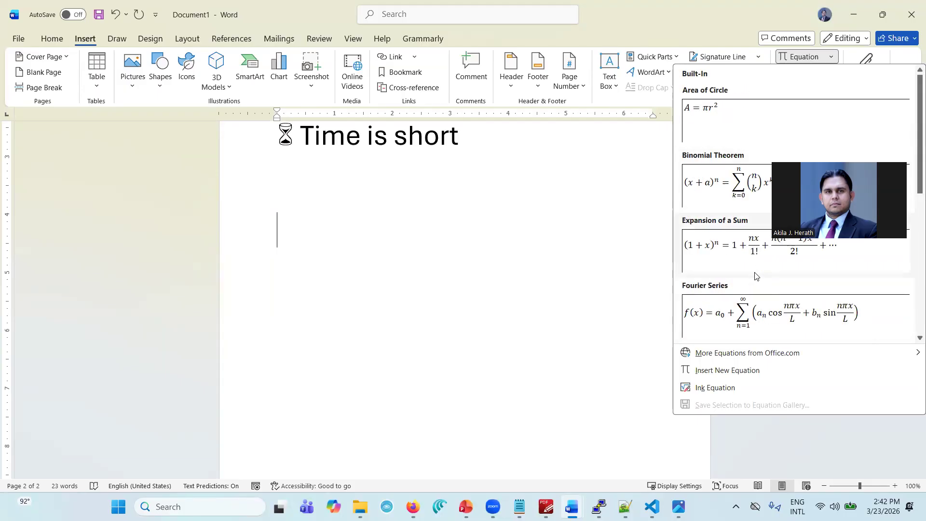
scroll(754, 273, "down", 5)
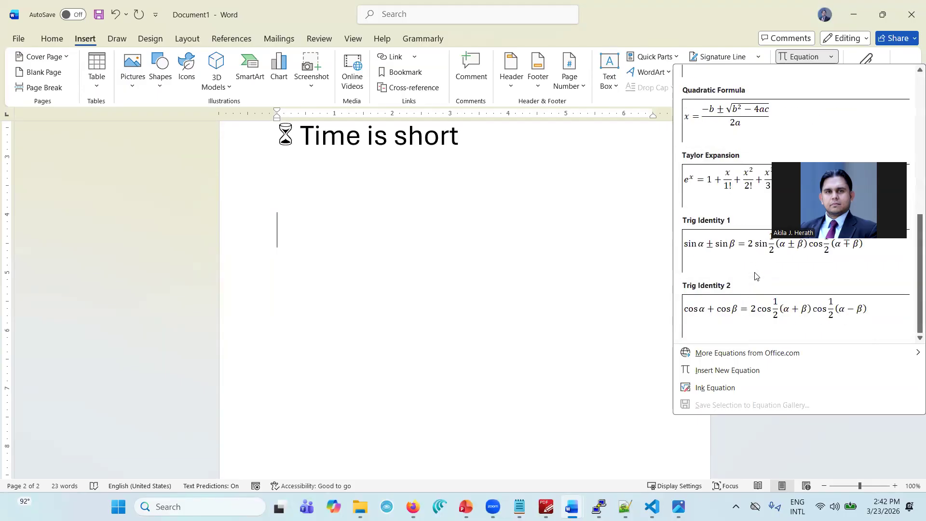
left_click(722, 370)
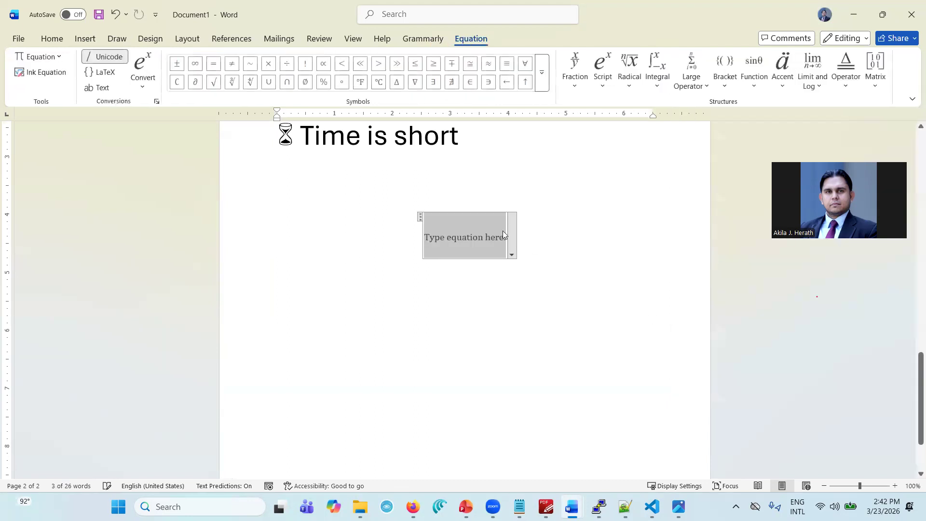
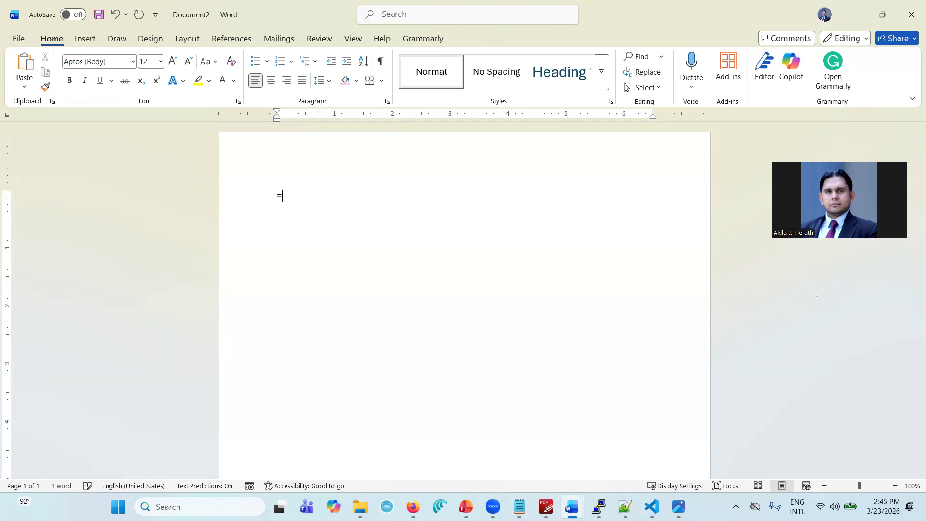
Fill the blank document with sample text using =rand(20, 8) and look through the generated pages
type("rand(20, 8)")
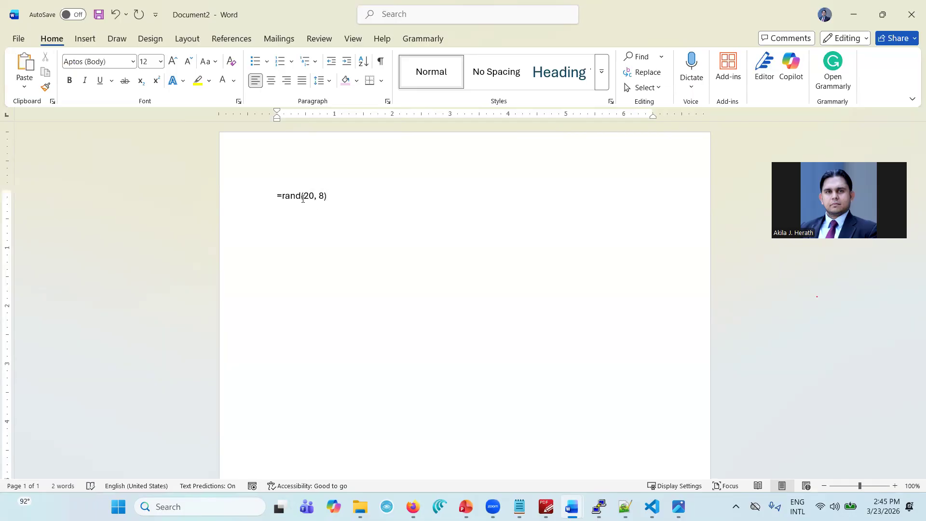
key("Return")
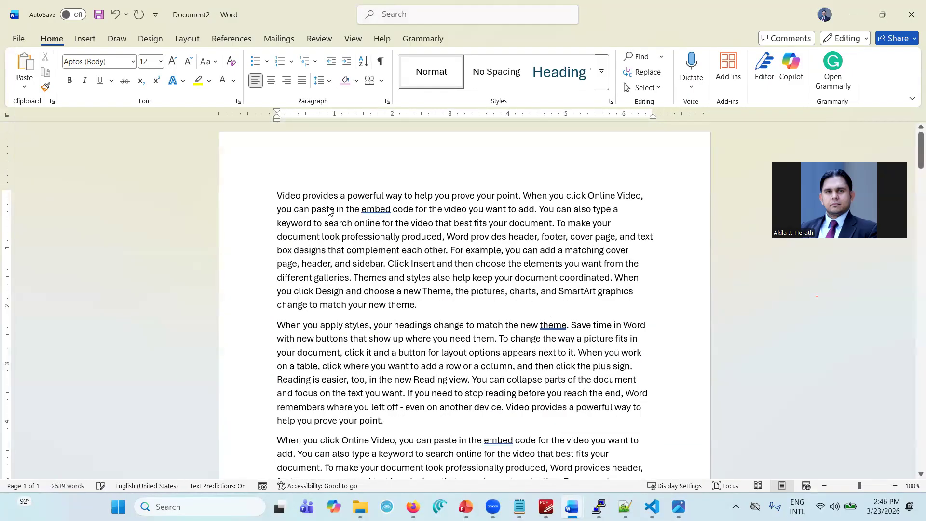
scroll(329, 211, "down", 15)
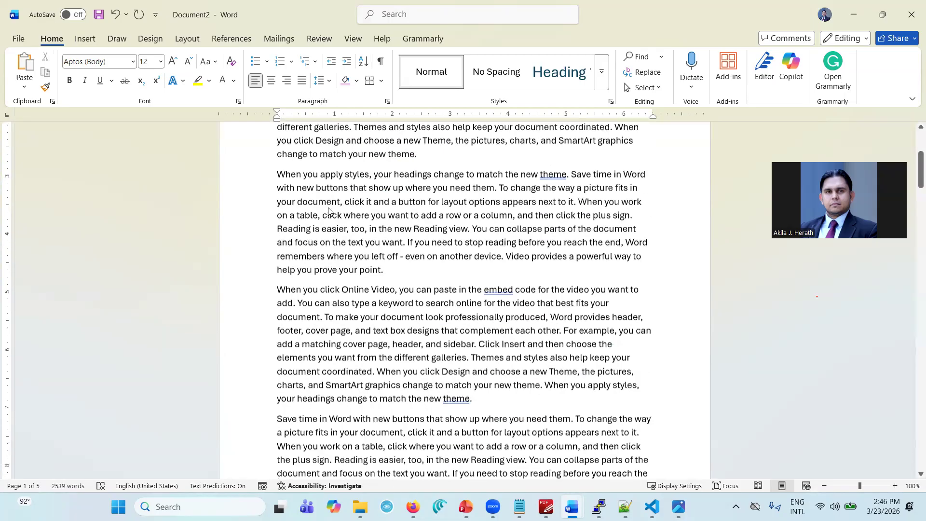
scroll(329, 208, "down", 8)
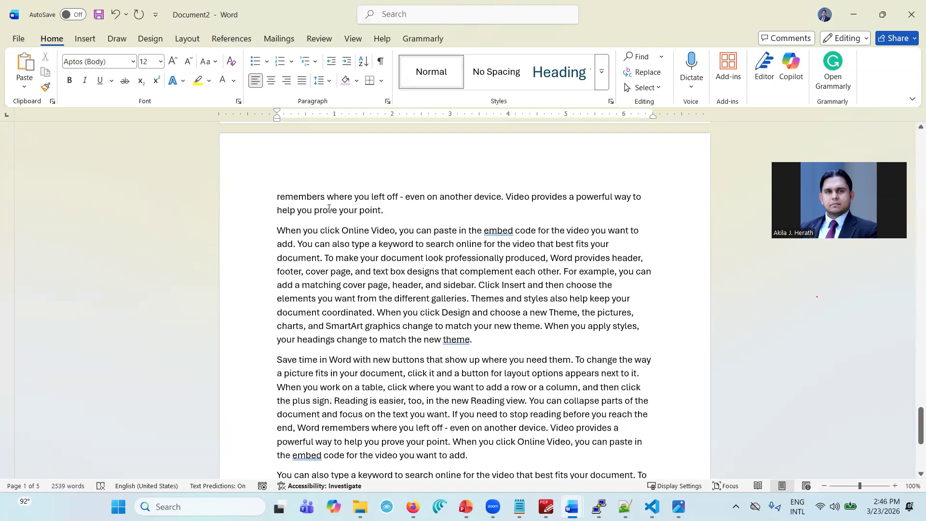
scroll(329, 208, "up", 5)
scroll(330, 208, "up", 10)
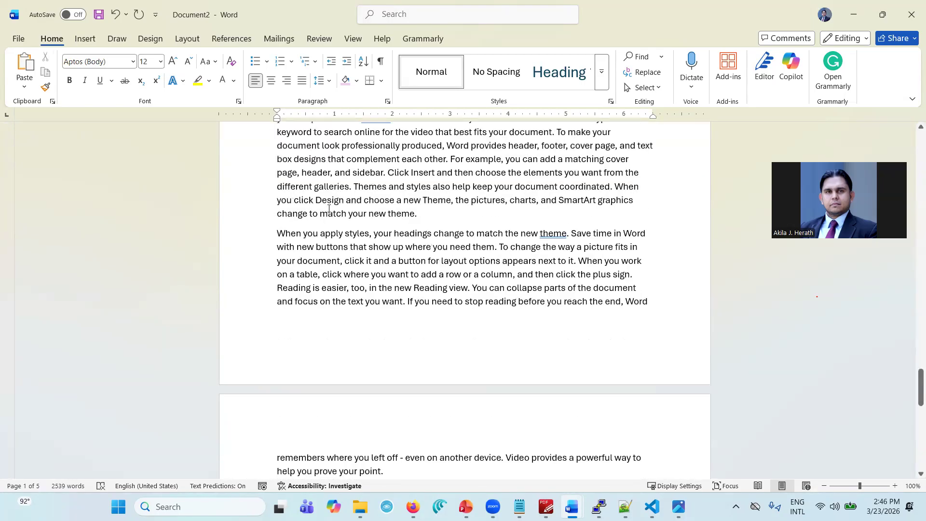
scroll(330, 208, "up", 15)
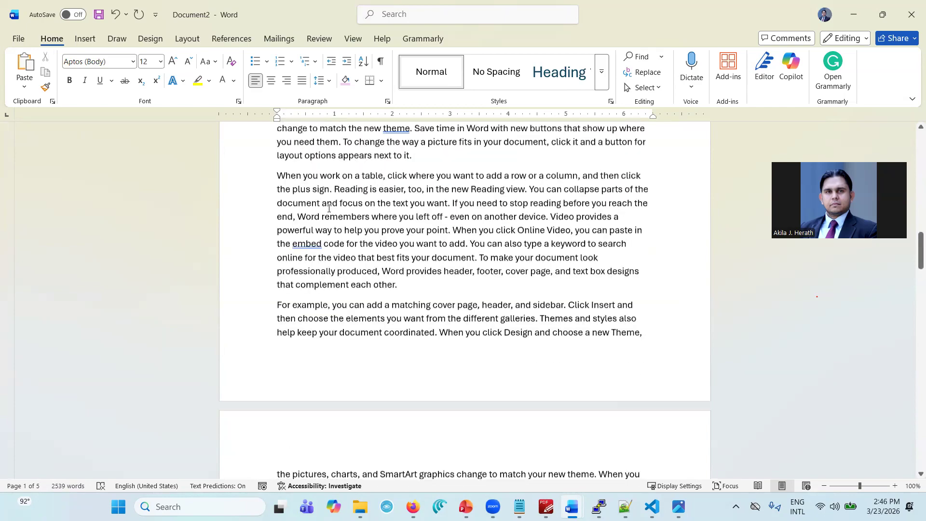
scroll(330, 208, "up", 3)
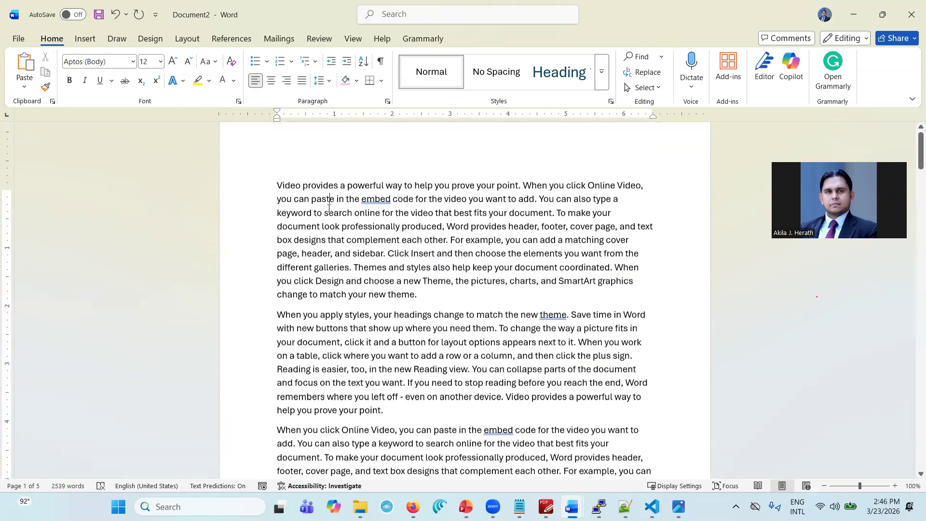
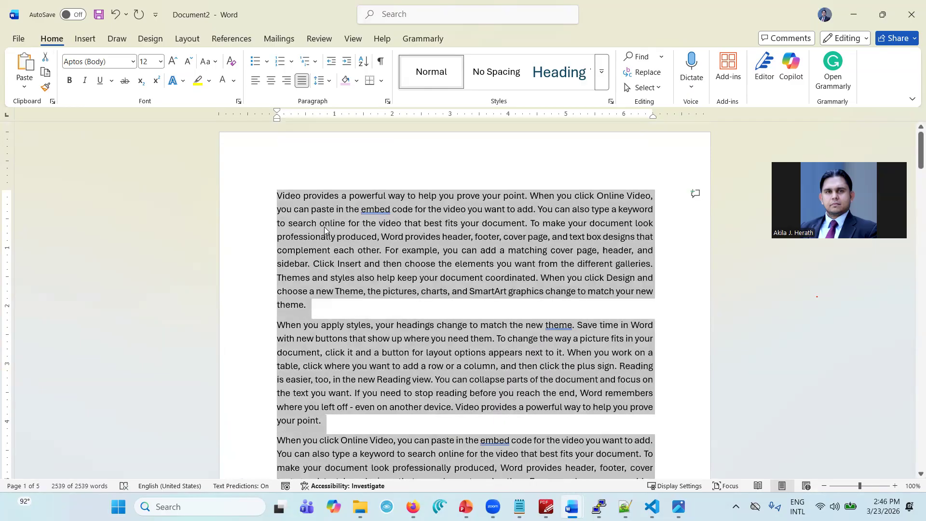
left_click(278, 197)
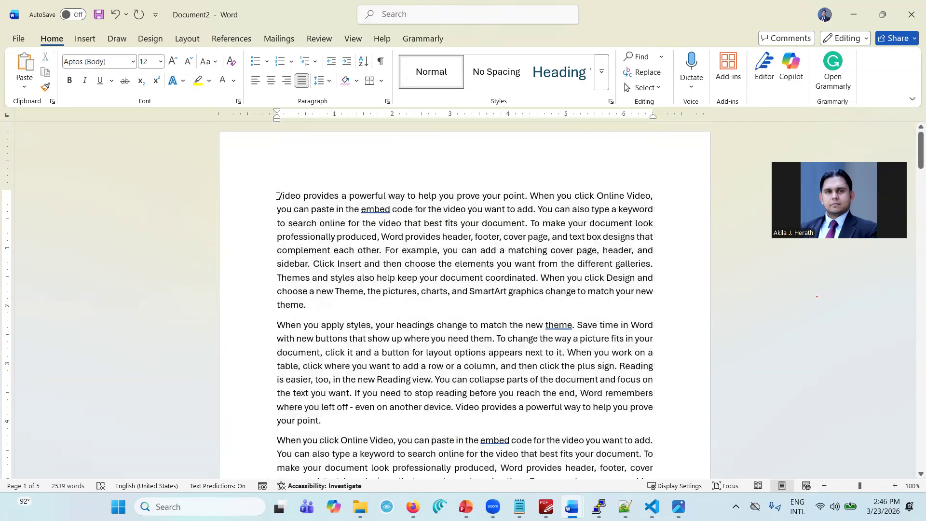
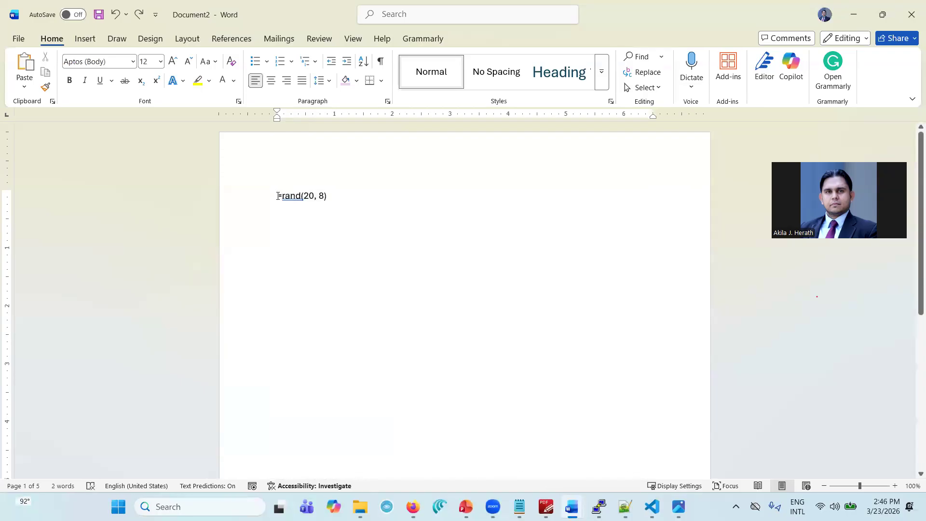
Generate the sample text again from the existing =rand(20, 8) line
left_click(895, 486)
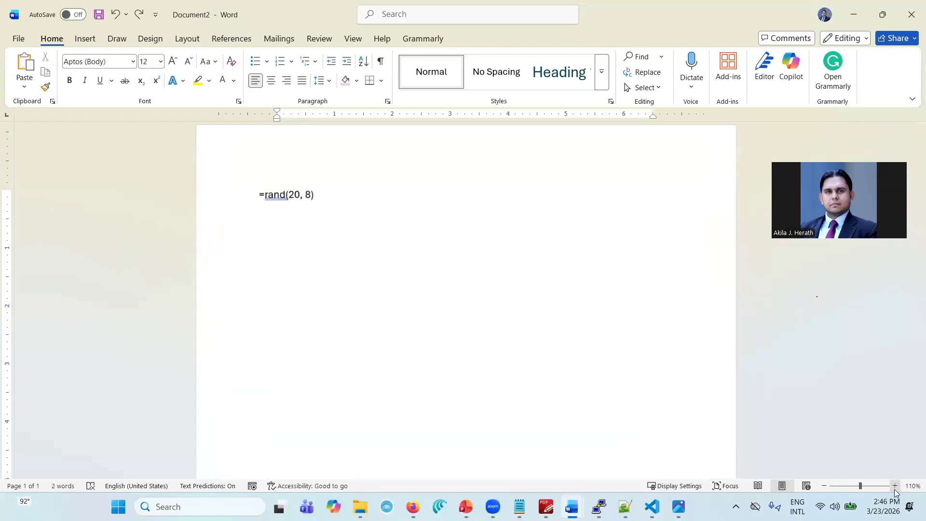
left_click(894, 486)
left_click(895, 486)
left_click(894, 486)
left_click(894, 486)
left_click(894, 486)
left_click(895, 486)
left_click(895, 486)
scroll(583, 355, "up", 2)
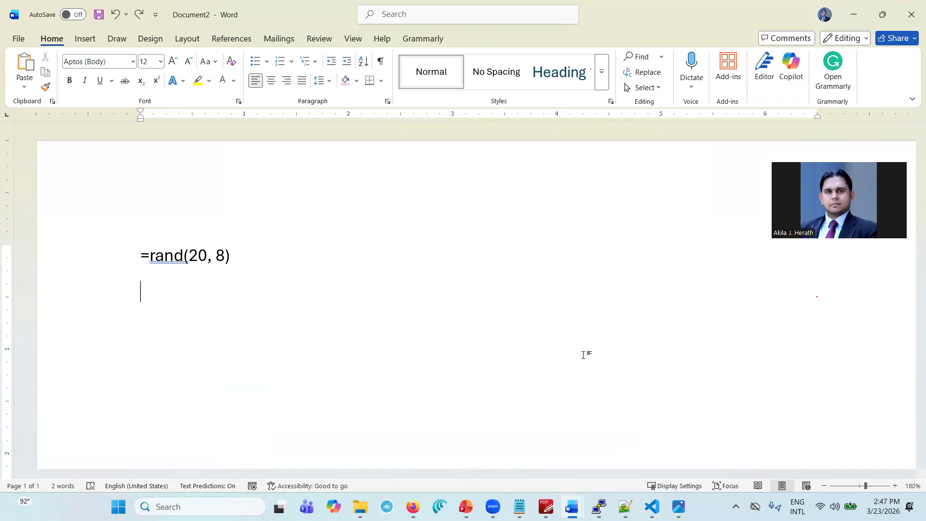
left_click(239, 251)
key("Return")
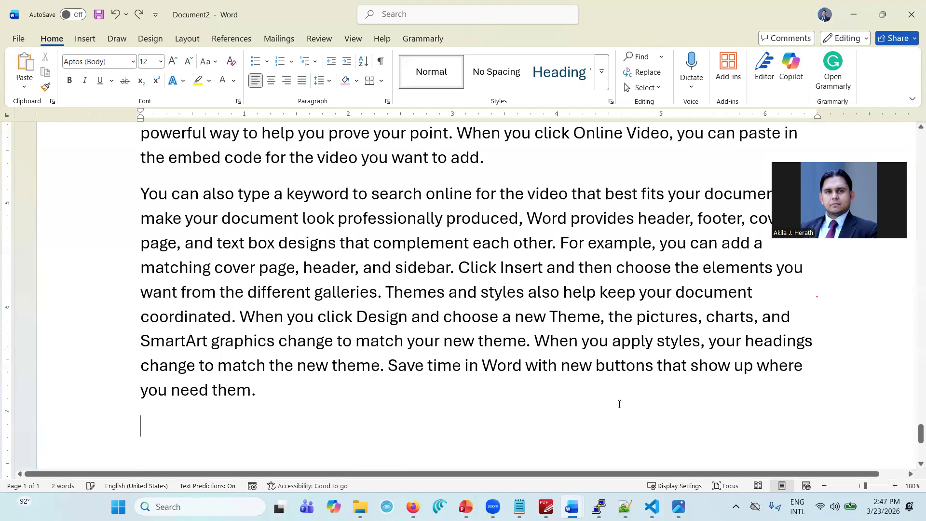
Justify all of the generated sample text
left_click(824, 485)
left_click(823, 485)
left_click(823, 484)
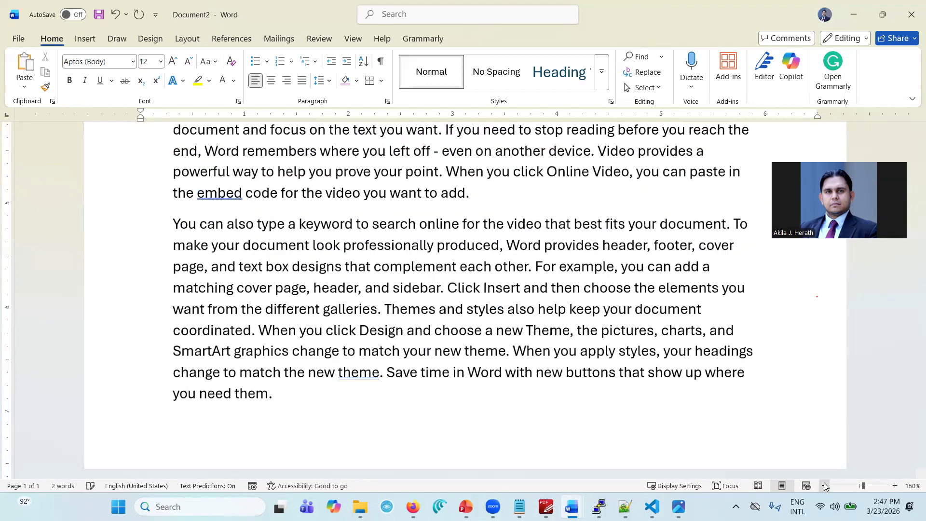
left_click(824, 485)
left_click(823, 485)
left_click(823, 485)
left_click(823, 485)
left_click(824, 484)
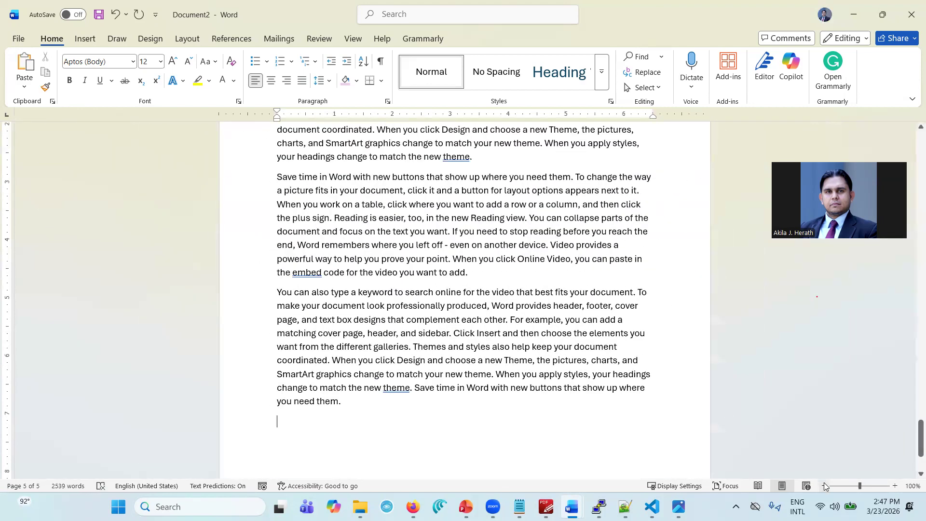
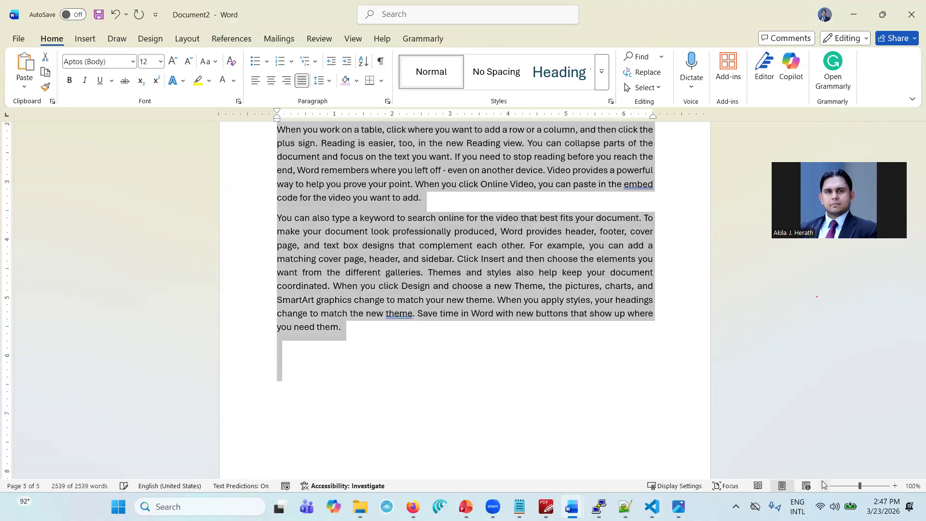
left_click(510, 283)
Insert a blank page before the first paragraph of the document
scroll(509, 282, "up", 20)
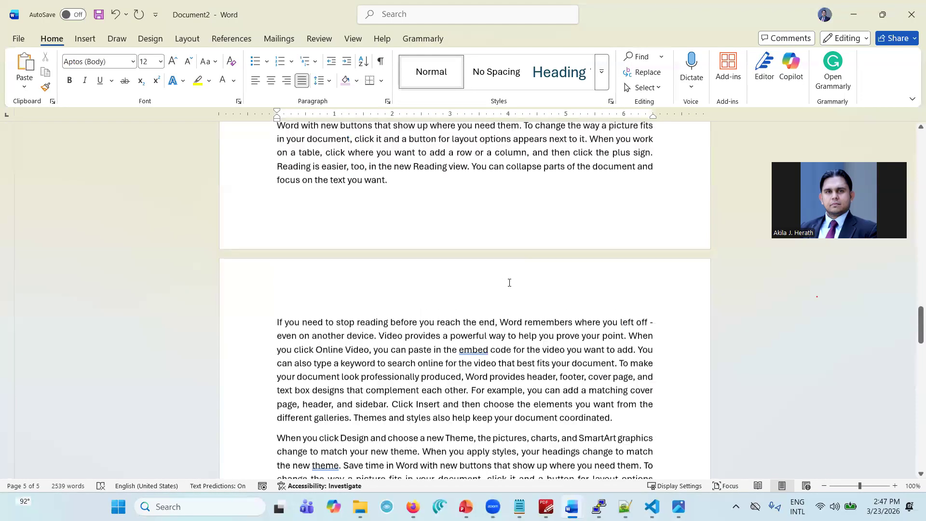
scroll(509, 283, "up", 10)
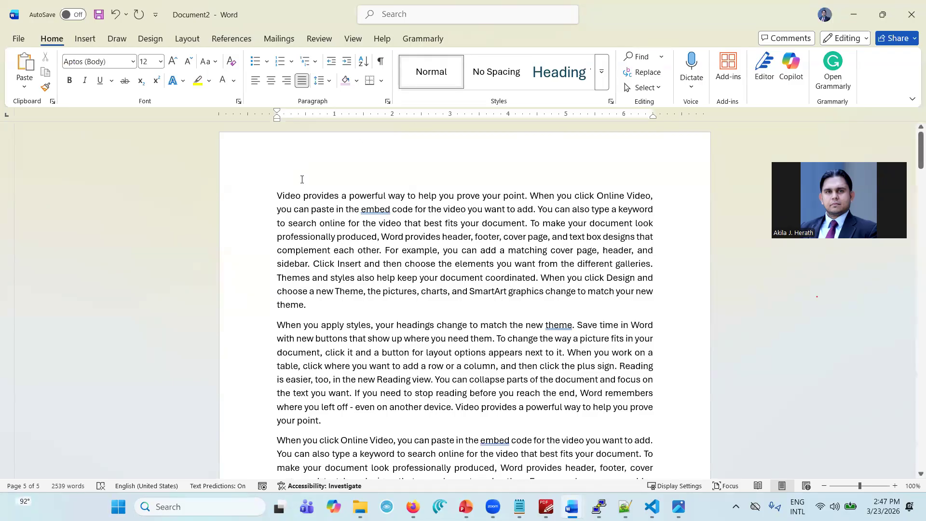
left_click(273, 197)
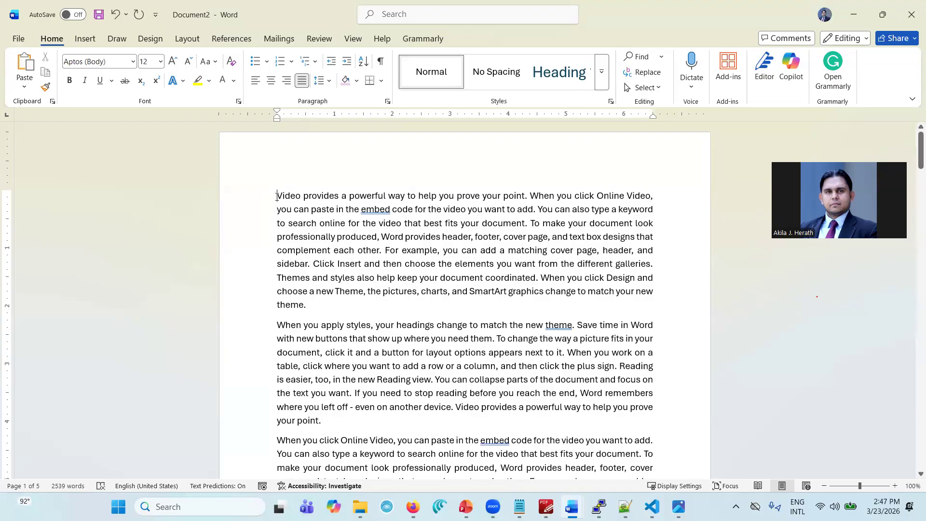
left_click(81, 43)
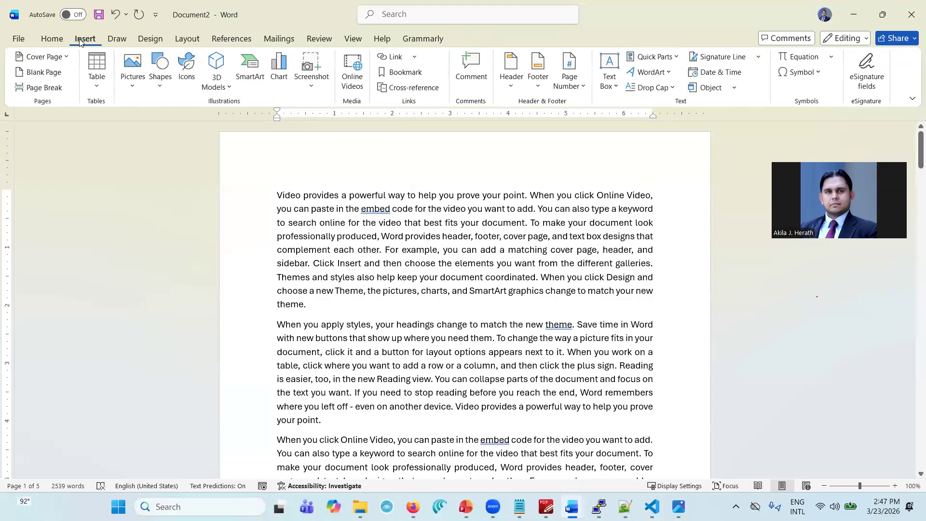
left_click(57, 72)
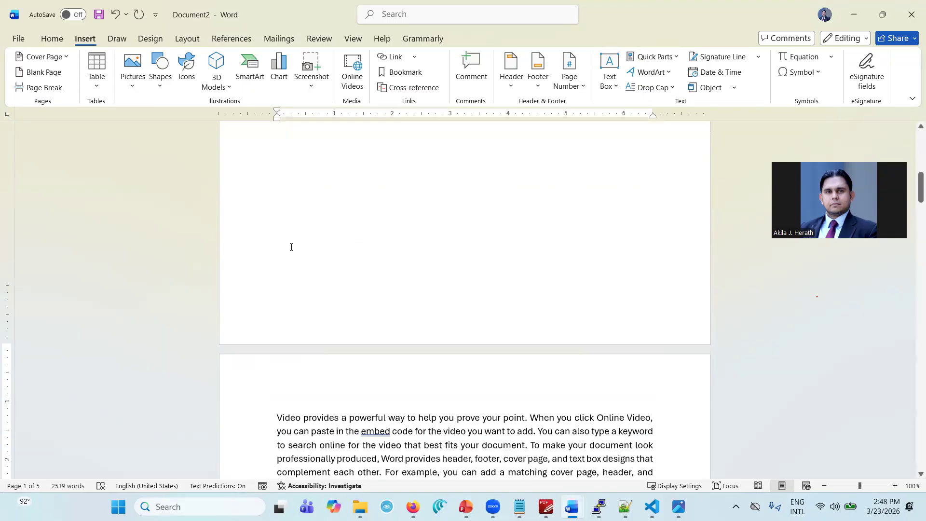
scroll(292, 247, "up", 10)
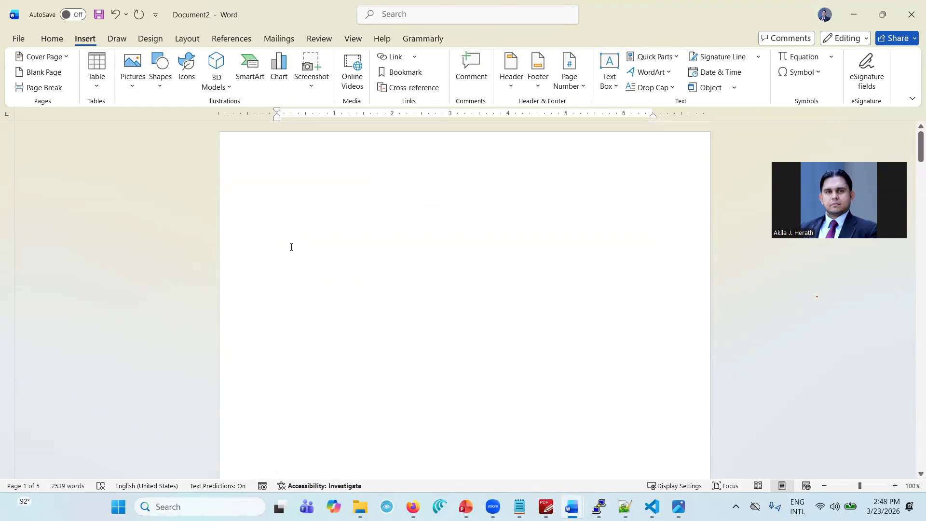
Write the title "My Study Report" on the new blank first page
left_click(299, 212)
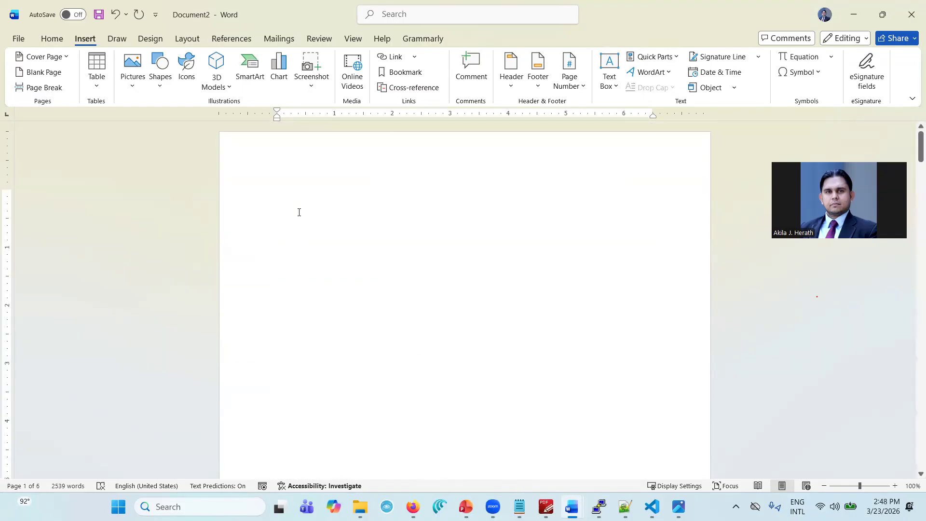
type("M")
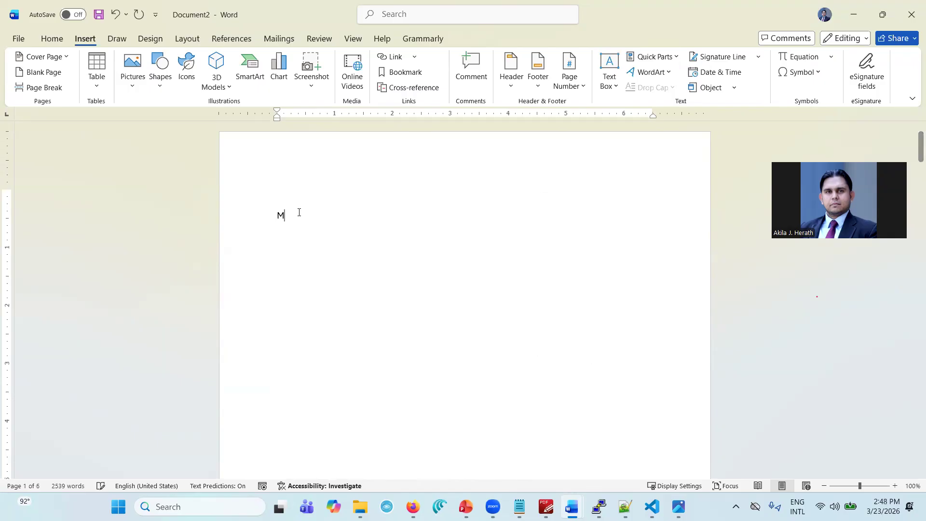
type("y Study Report")
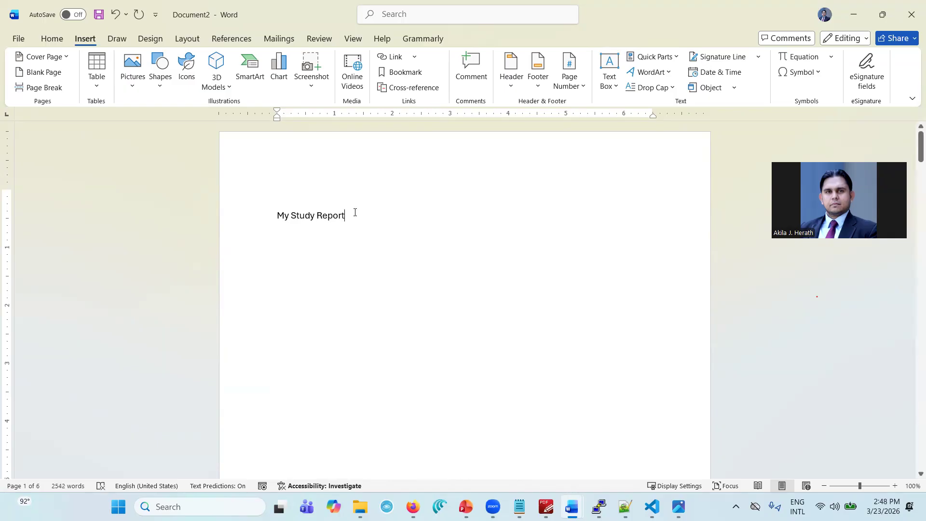
Make the "My Study Report" title bold and enlarge its font by eight size increments
left_click_drag(355, 212, 265, 211)
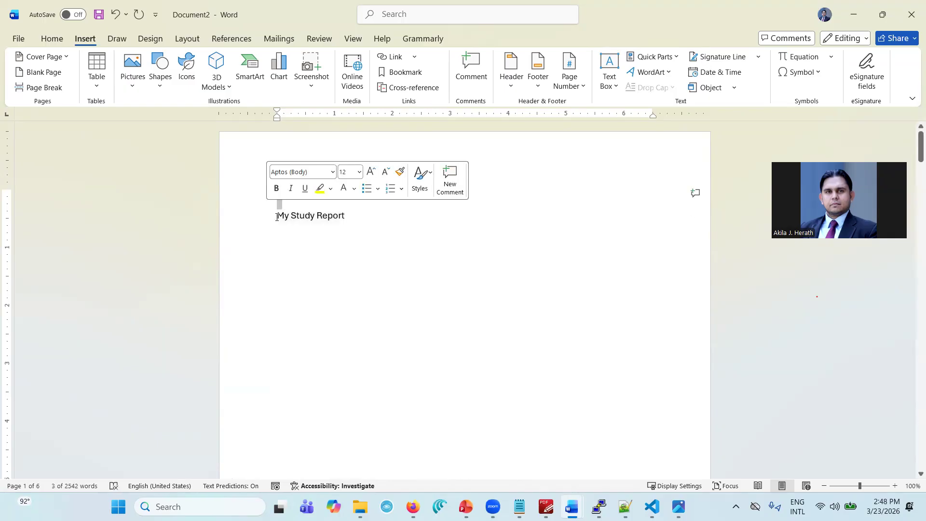
left_click_drag(277, 216, 349, 217)
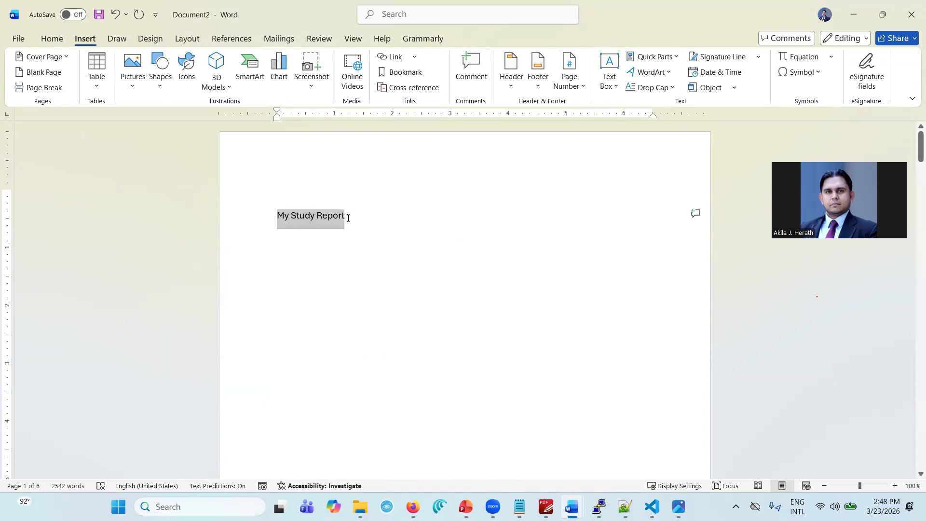
key("ctrl+b")
key("ctrl+shift+period")
key("ctrl+shift+period")
key("ctrl+shift+period")
key("ctrl+shift+period")
key("ctrl+shift+period")
key("ctrl+shift+period")
key("ctrl+shift+period")
key("ctrl+shift+period")
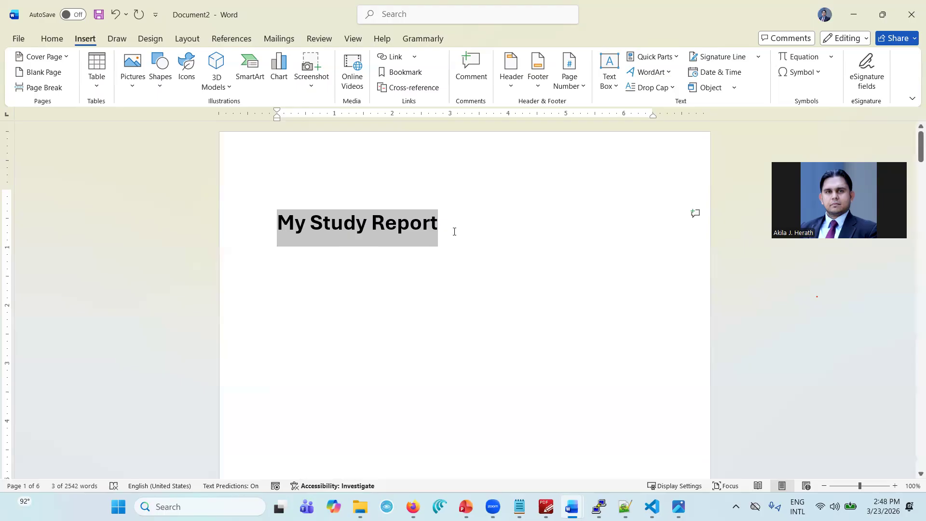
Add empty lines below the title "My Study Report" on the first page
left_click(498, 250)
scroll(498, 250, "down", 5)
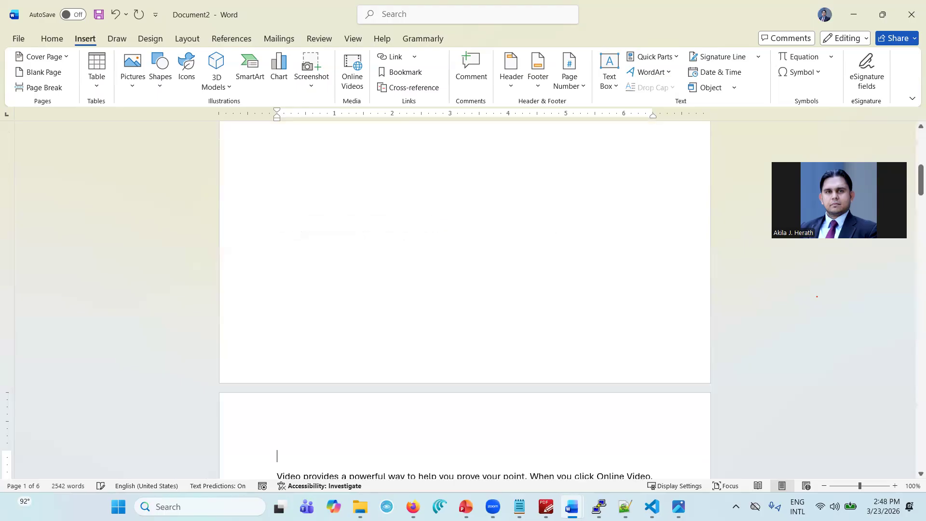
scroll(498, 250, "down", 2)
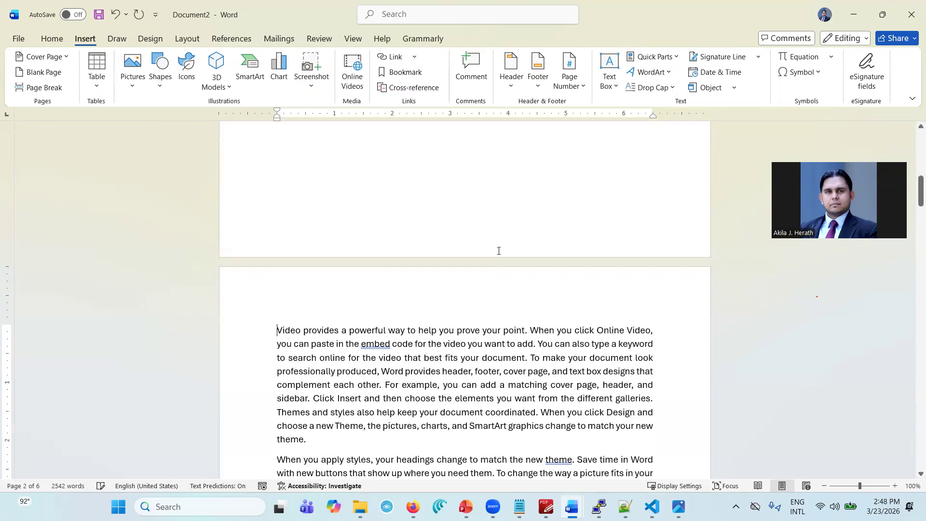
scroll(498, 250, "up", 4)
scroll(499, 251, "up", 3)
left_click(445, 296)
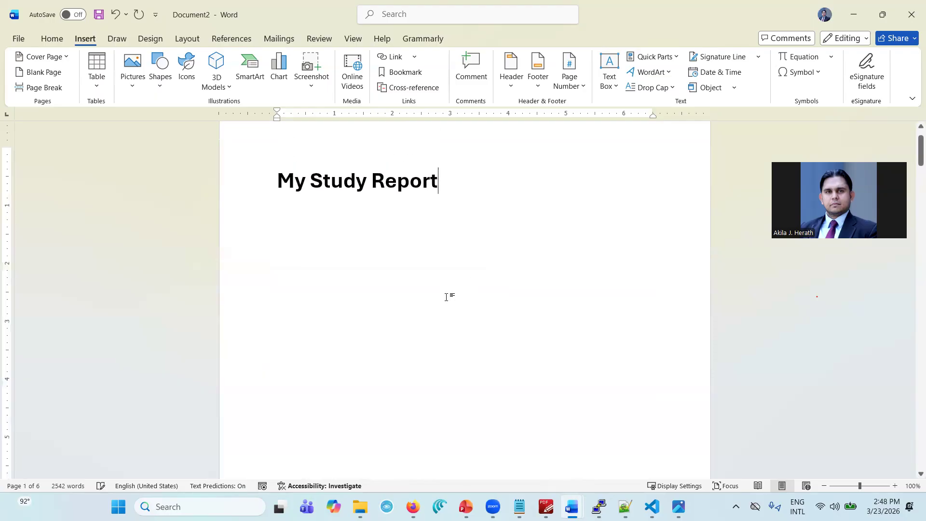
triple_click(446, 296)
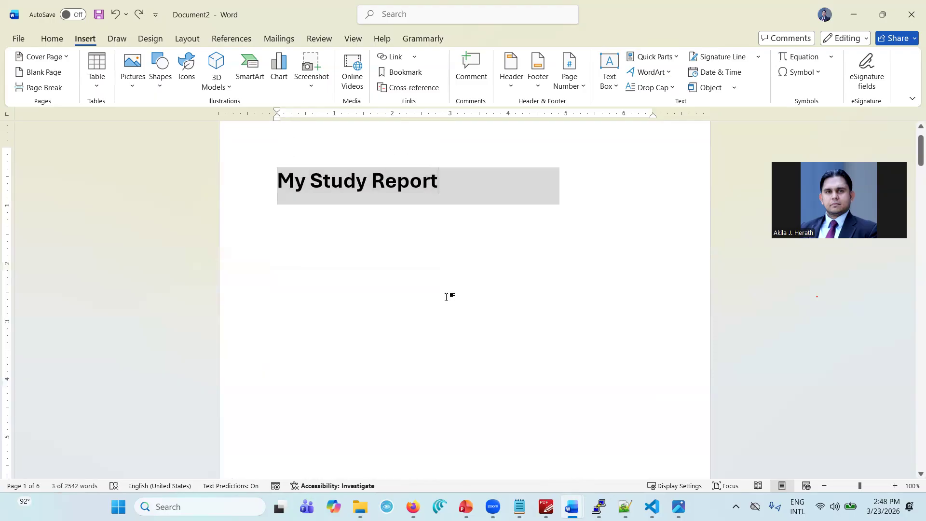
left_click(446, 296)
triple_click(446, 296)
left_click(446, 296)
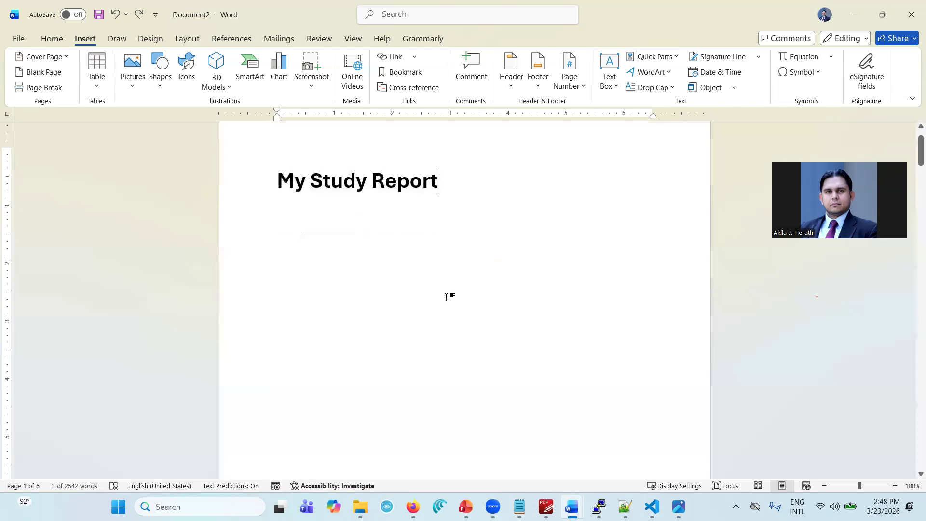
key("Return")
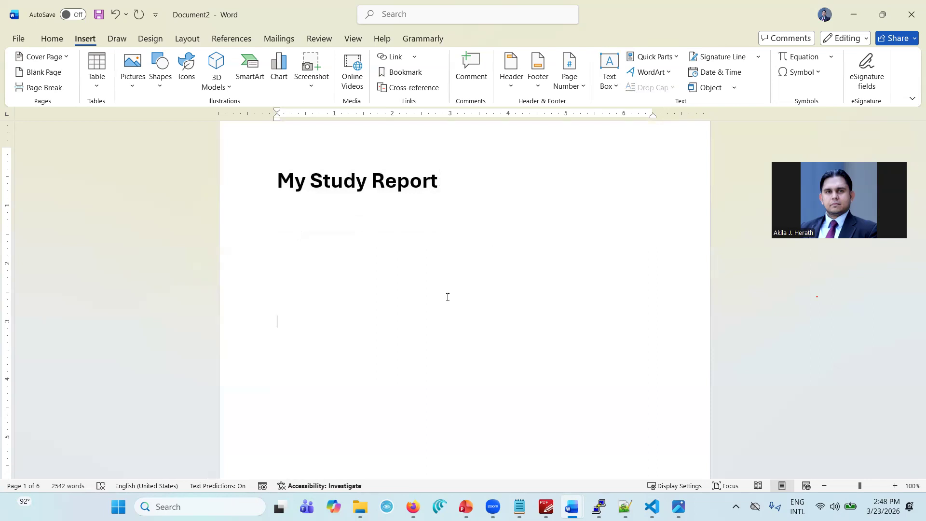
Write the line "Faculty of Business Studies and Finance" beneath the gap below the title
type("Facul")
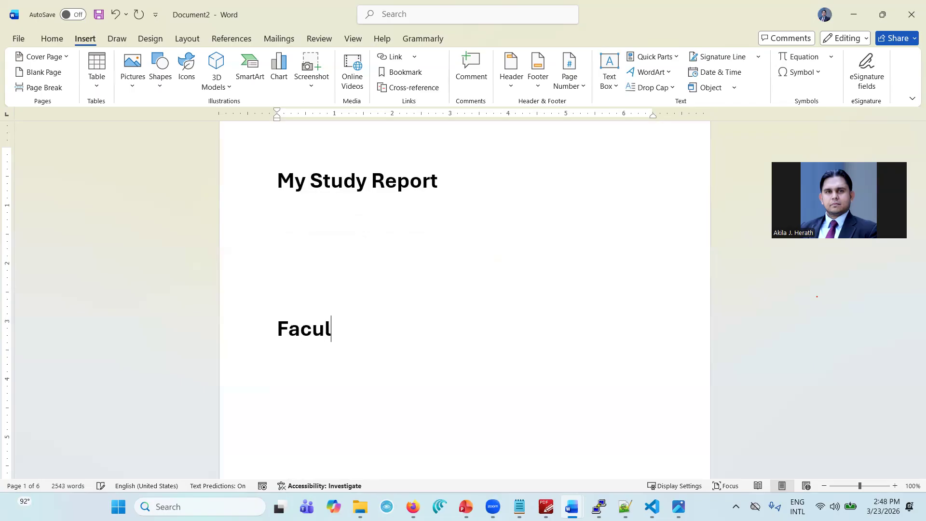
type("ty of Busin")
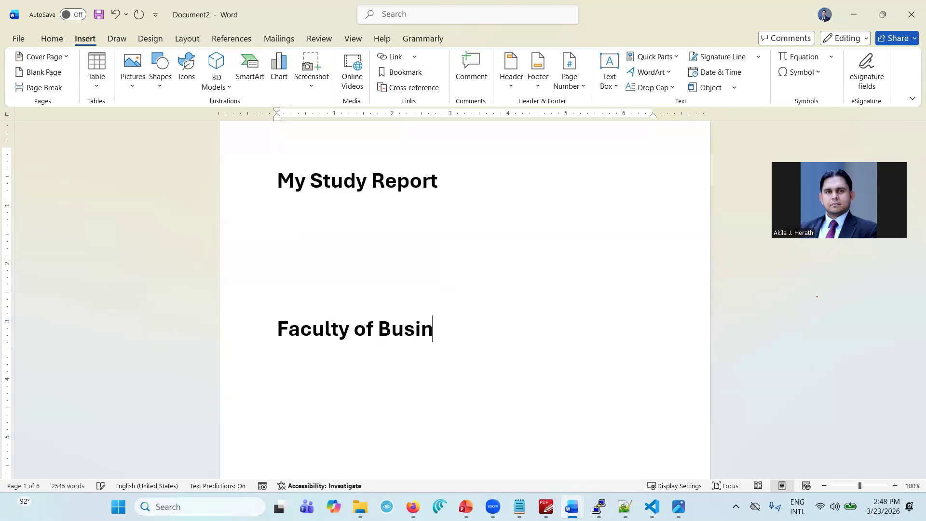
type("ess Studie")
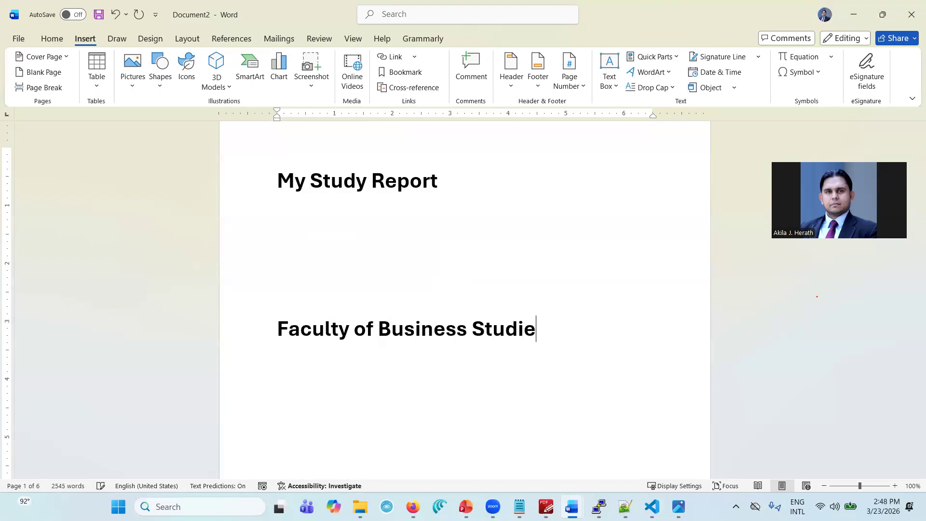
type("s and I")
key("BackSpace")
type("Gl")
key("BackSpace")
key("BackSpace")
type("F")
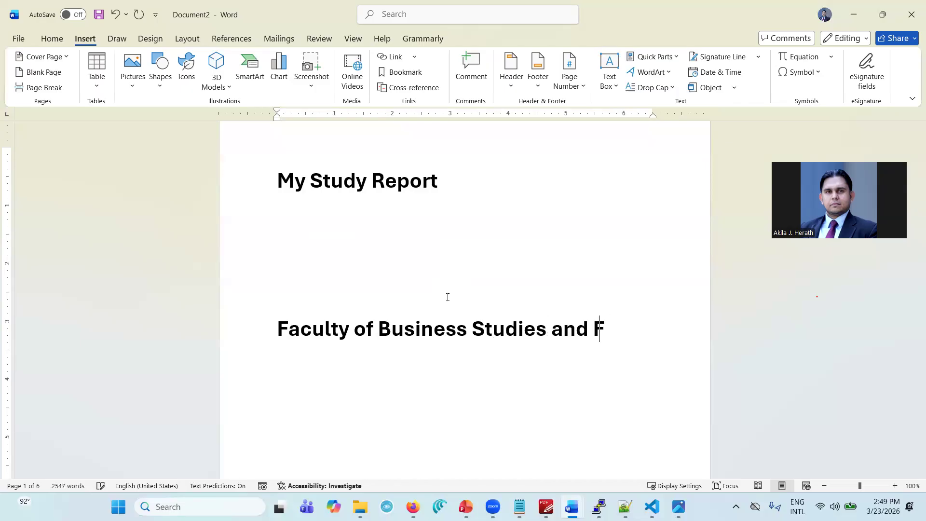
type("inance")
Add the line "Wayamba University of Sri Lanka" directly below the faculty name
key("Return")
type("Wayamba ")
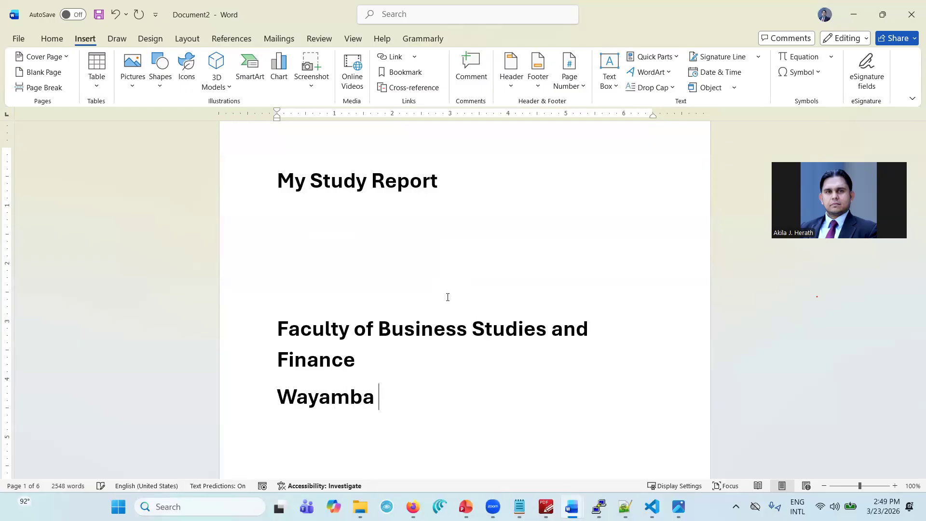
type("University of")
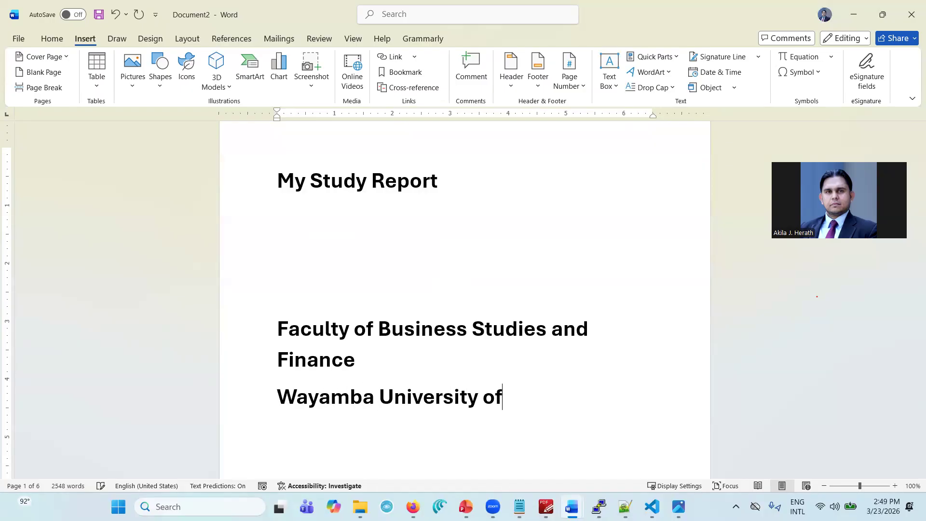
type(" Sri Lanka")
Centre the title, faculty and university lines, and reduce the font size of the faculty and university lines by about seven points
left_click_drag(597, 396, 283, 327)
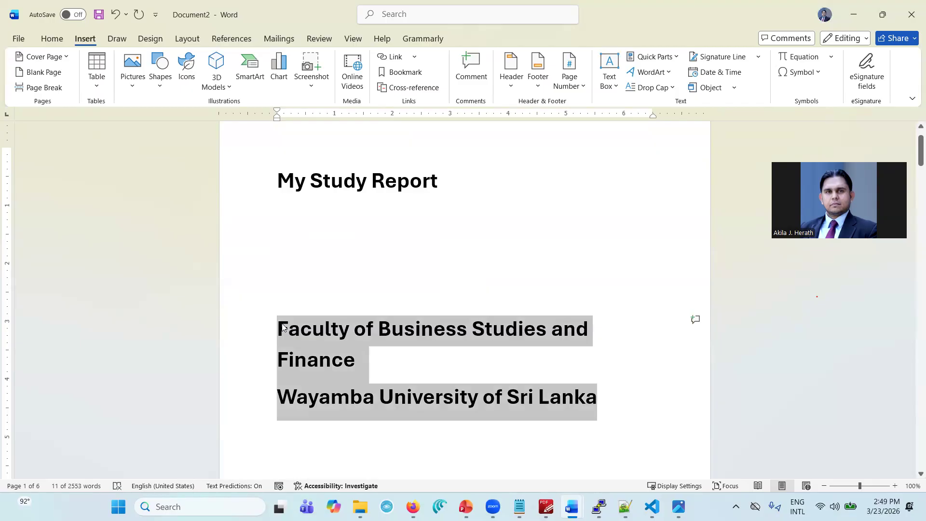
key("ctrl+e")
key("ctrl+bracketleft")
key("ctrl+bracketleft")
key("ctrl+bracketleft")
key("ctrl+bracketleft")
key("ctrl+bracketleft")
key("ctrl+bracketleft")
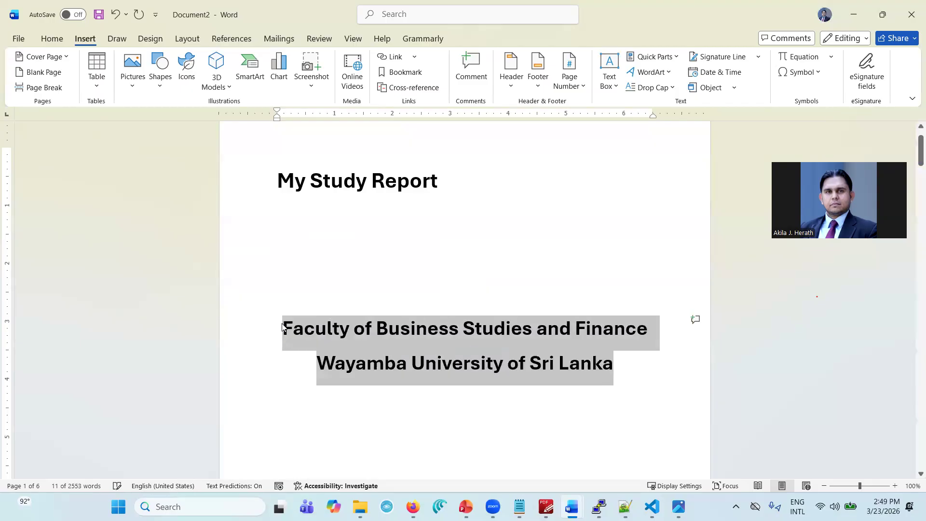
key("ctrl+bracketleft")
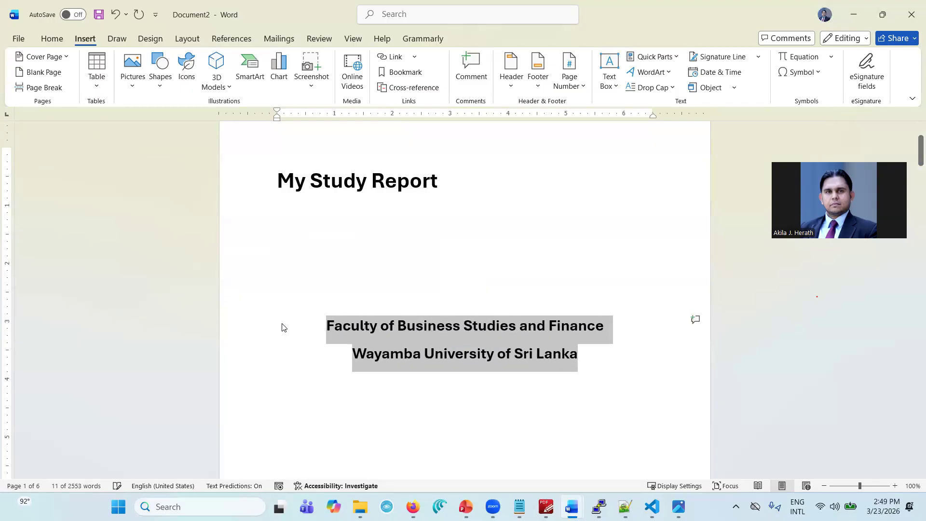
left_click(321, 182)
key("ctrl+e")
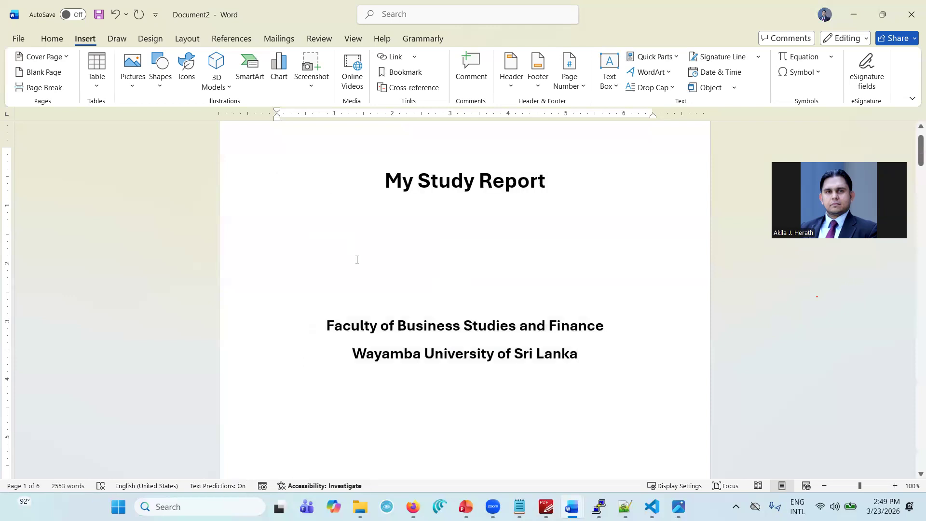
Add empty lines below "Wayamba University of Sri Lanka" on the title page
scroll(355, 258, "down", 4)
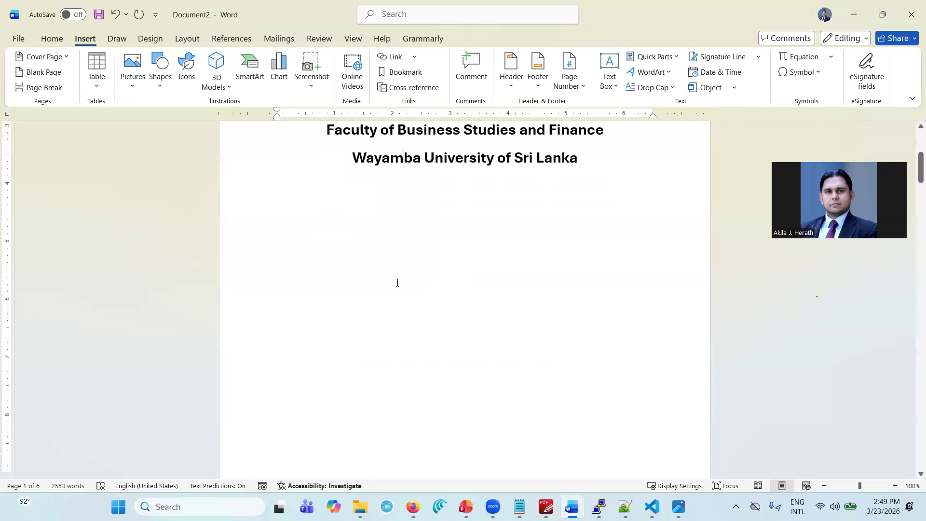
key("Right")
key("Right")
key("Right")
key("Right")
key("Right")
triple_click(448, 321)
left_click(448, 321)
triple_click(447, 322)
left_click(448, 322)
key("Return")
key("Return")
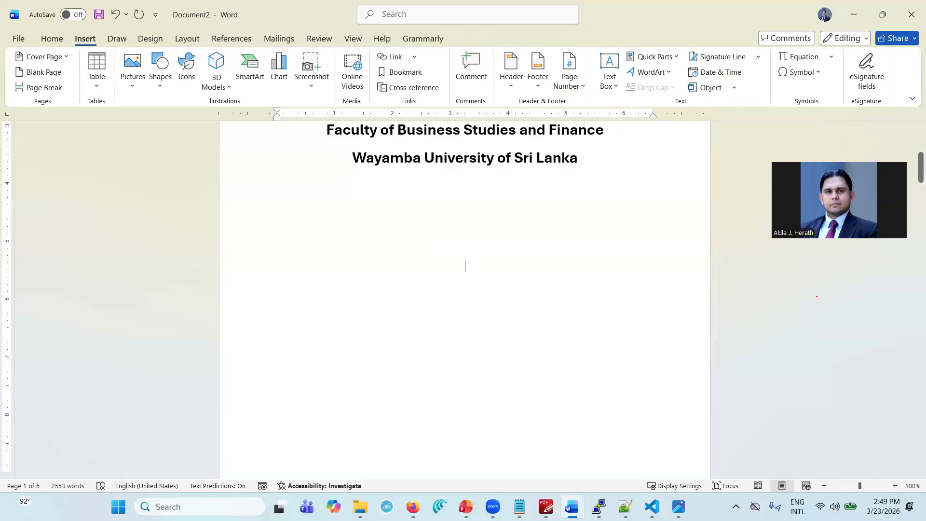
Insert the photo of the Faculty of Business Studies & Finance name sign from the device's Downloads folder
left_click(160, 68)
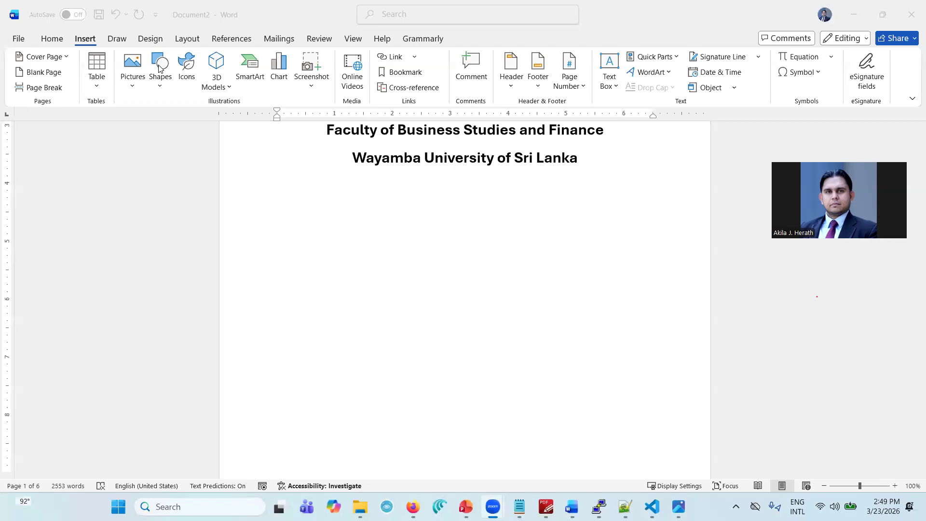
left_click(424, 281)
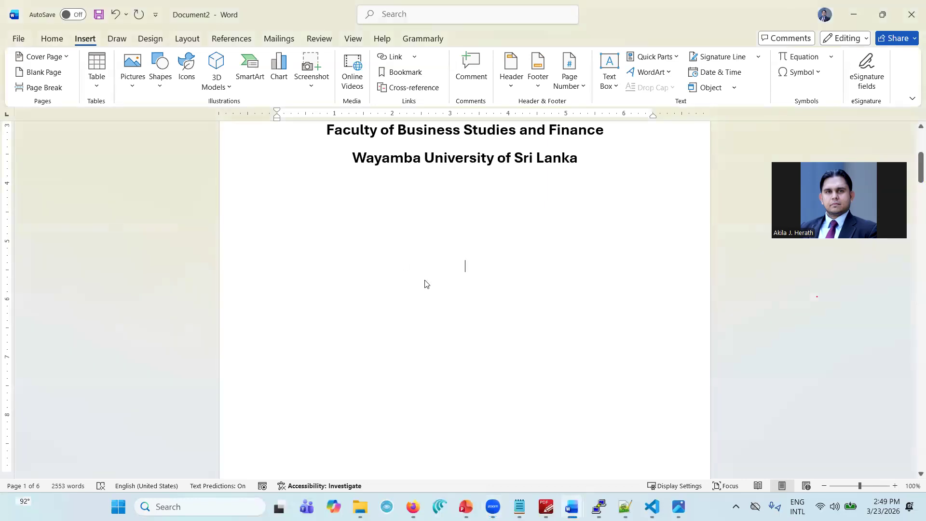
left_click(139, 89)
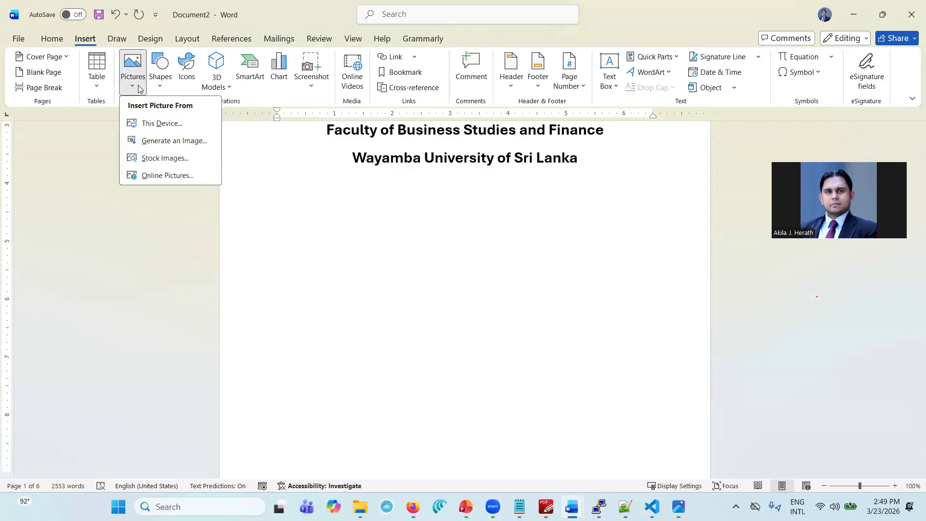
left_click(150, 124)
scroll(153, 129, "down", 6)
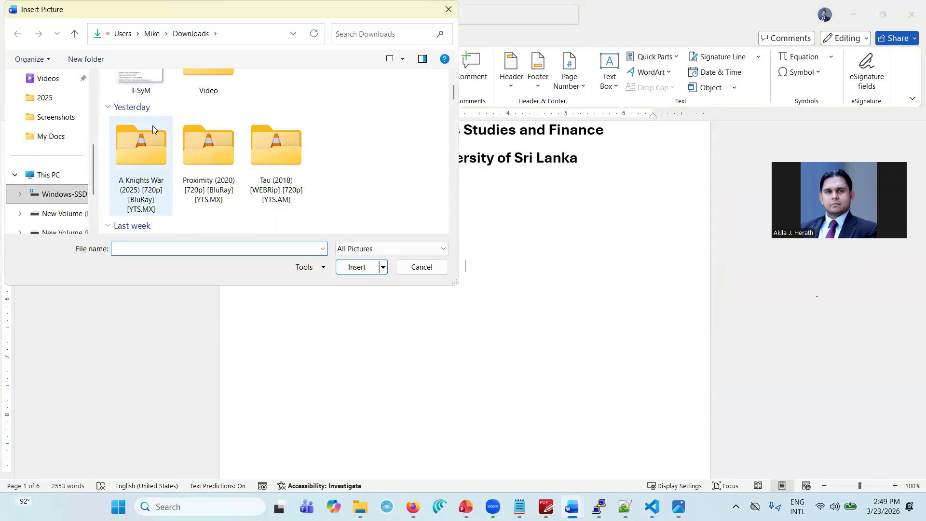
scroll(154, 129, "down", 4)
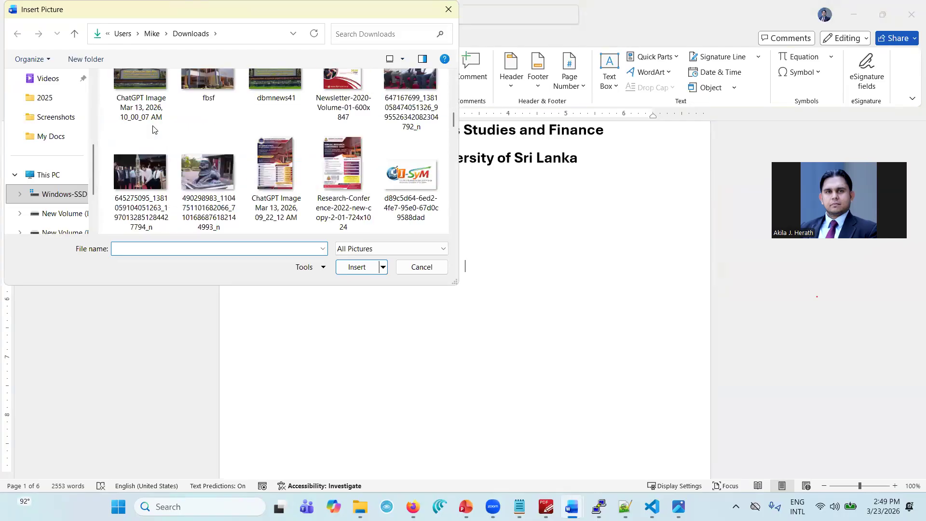
scroll(153, 129, "up", 1)
double_click(153, 129)
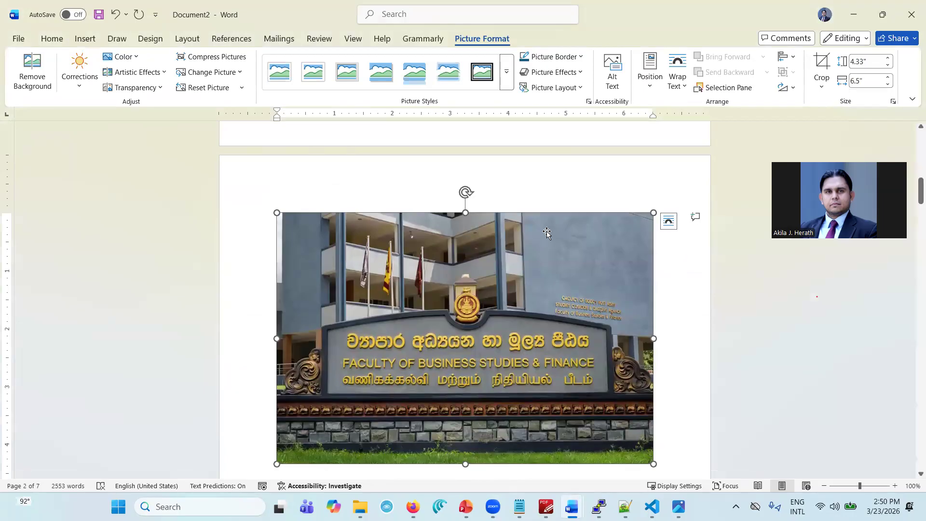
Set the faculty photo's text wrapping to Top and Bottom and shrink the photo proportionally
left_click(668, 223)
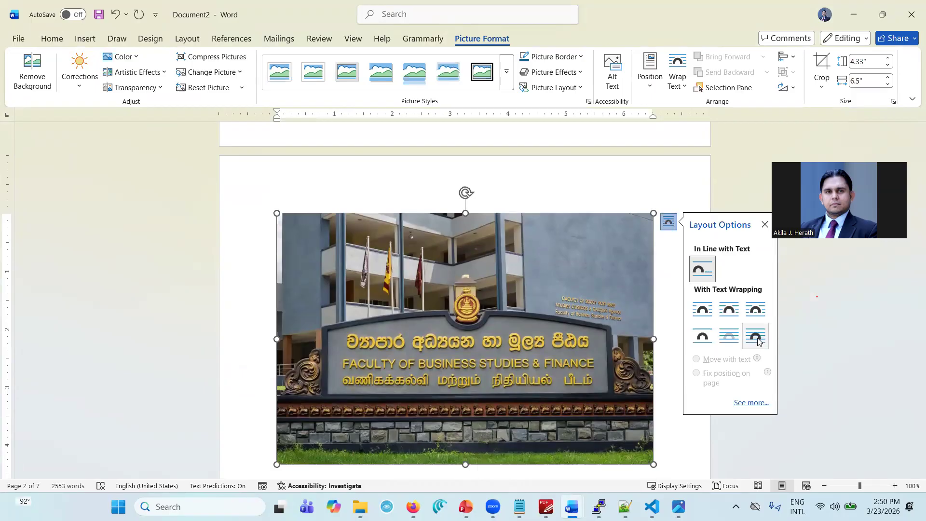
left_click(707, 341)
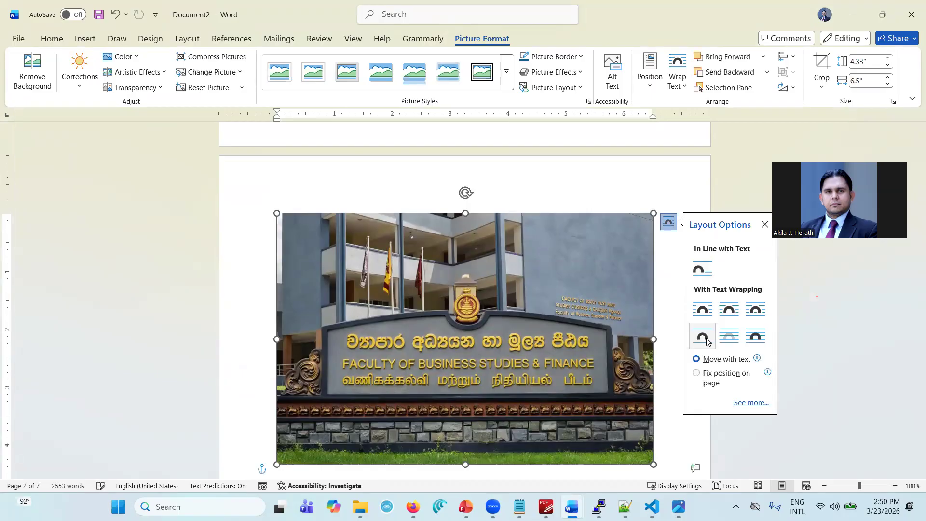
left_click_drag(653, 213, 479, 398)
Move the photo to the middle of the space between the title and the faculty name, sizing it about 4.4 inches wide
scroll(479, 398, "up", 3)
scroll(480, 397, "down", 2)
left_click(460, 324)
left_click_drag(445, 279, 534, 273)
scroll(533, 273, "up", 2)
scroll(534, 270, "down", 2)
scroll(534, 272, "down", 1)
left_click_drag(567, 271, 614, 307)
left_click_drag(576, 260, 555, 278)
left_click(644, 279)
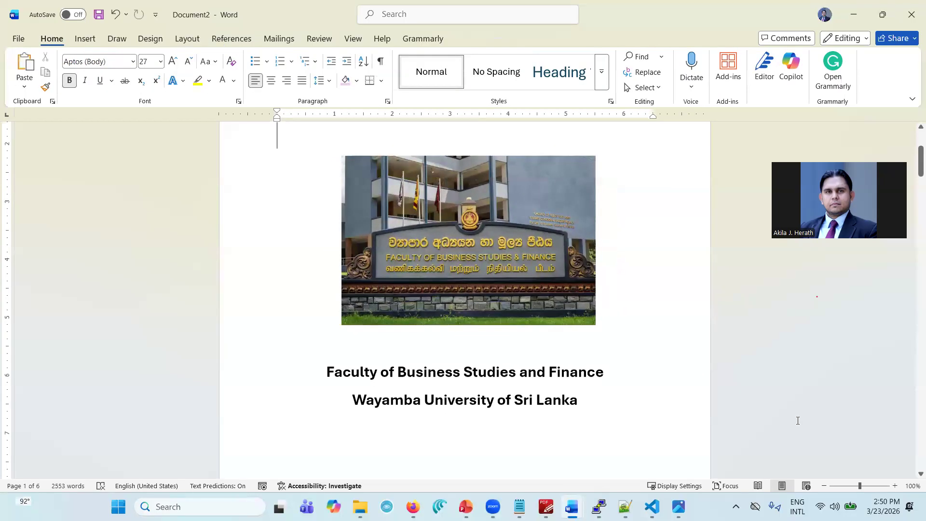
Examine the layout of the title page and all following pages at 40% zoom, and return to 90% zoom
left_click(823, 486)
left_click(823, 485)
left_click(823, 486)
left_click(823, 485)
left_click(822, 485)
left_click(823, 485)
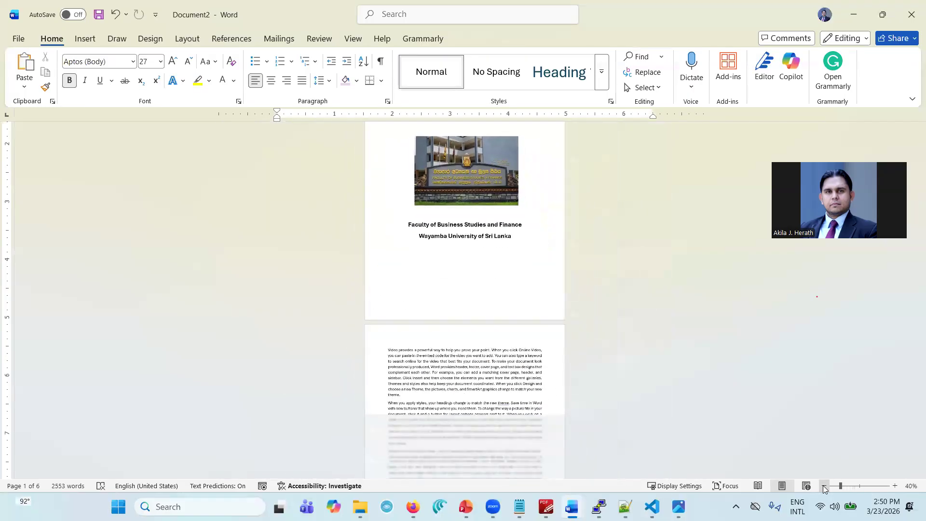
scroll(735, 302, "up", 2)
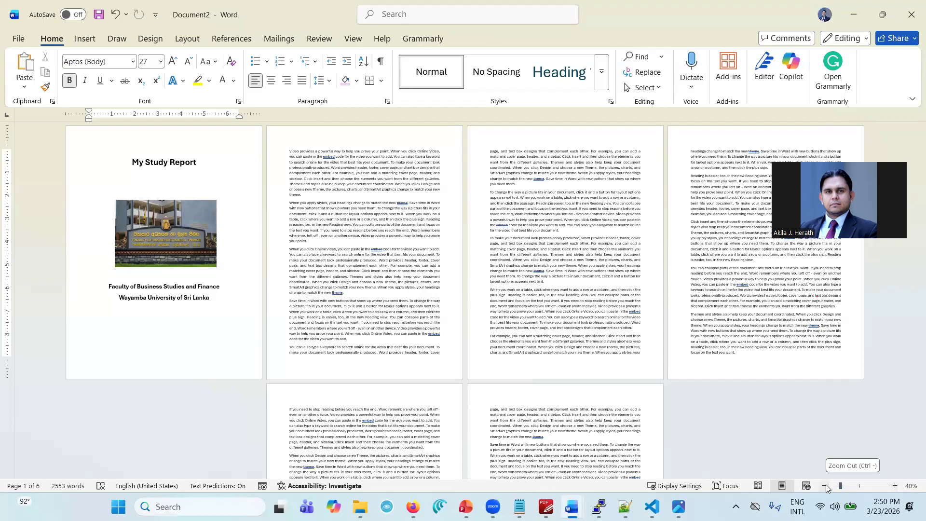
left_click(894, 486)
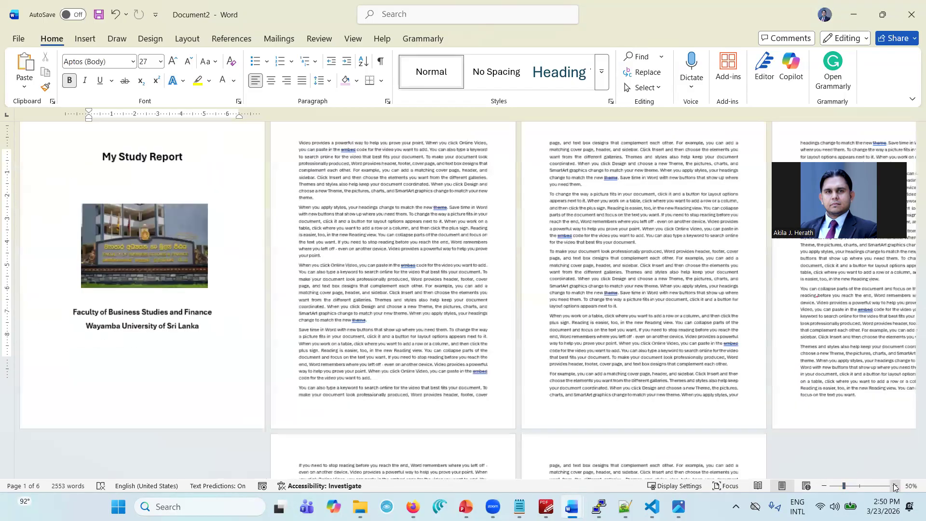
left_click(894, 485)
left_click(895, 485)
left_click(895, 485)
left_click(894, 486)
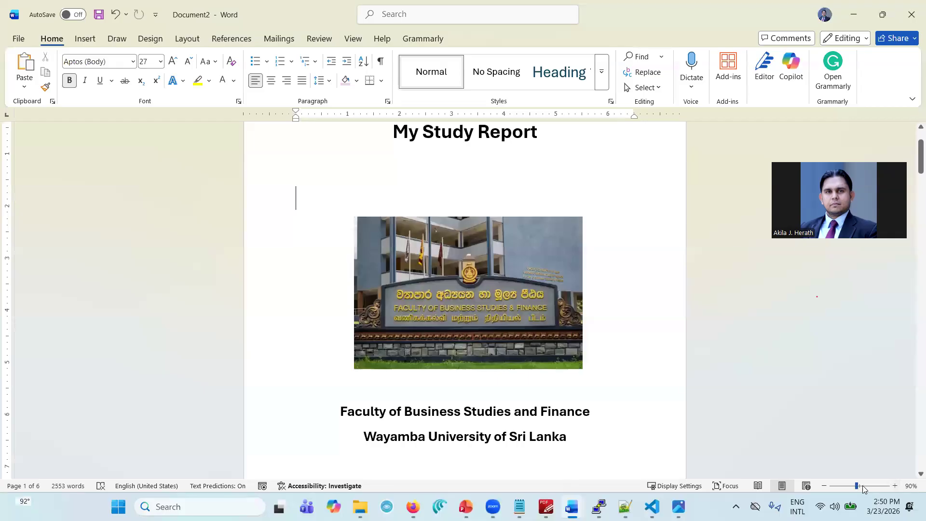
left_click(824, 486)
left_click(824, 485)
left_click(824, 485)
left_click(824, 486)
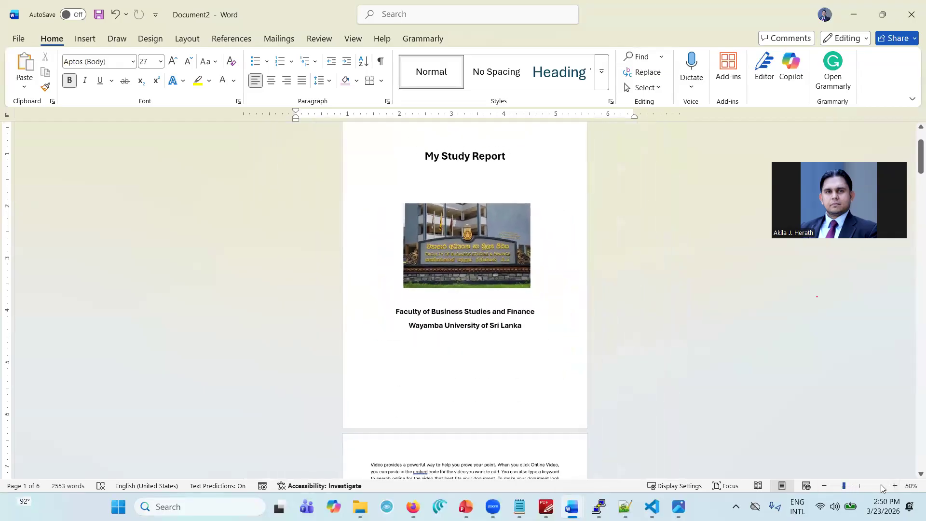
left_click(895, 485)
left_click(895, 485)
left_click(894, 485)
left_click(894, 486)
left_click(894, 485)
left_click(895, 485)
left_click(895, 486)
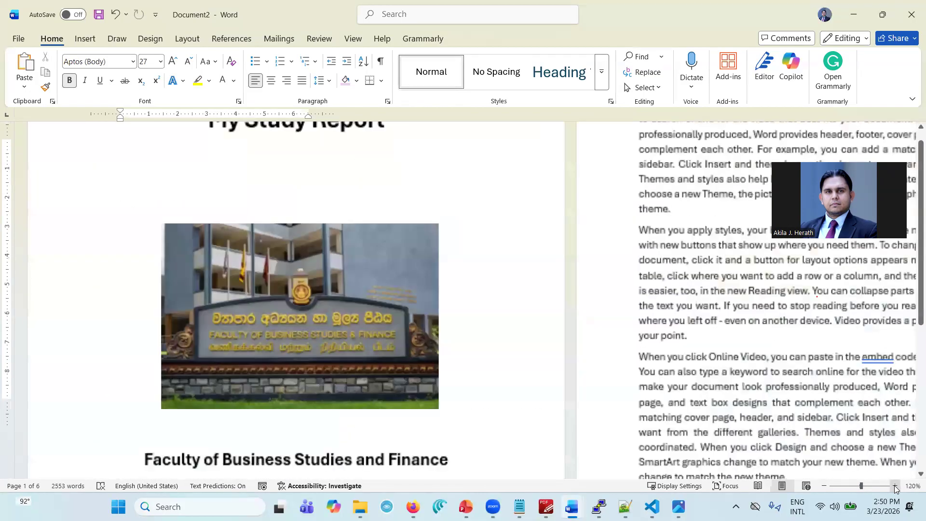
left_click(824, 486)
left_click(824, 486)
left_click(824, 486)
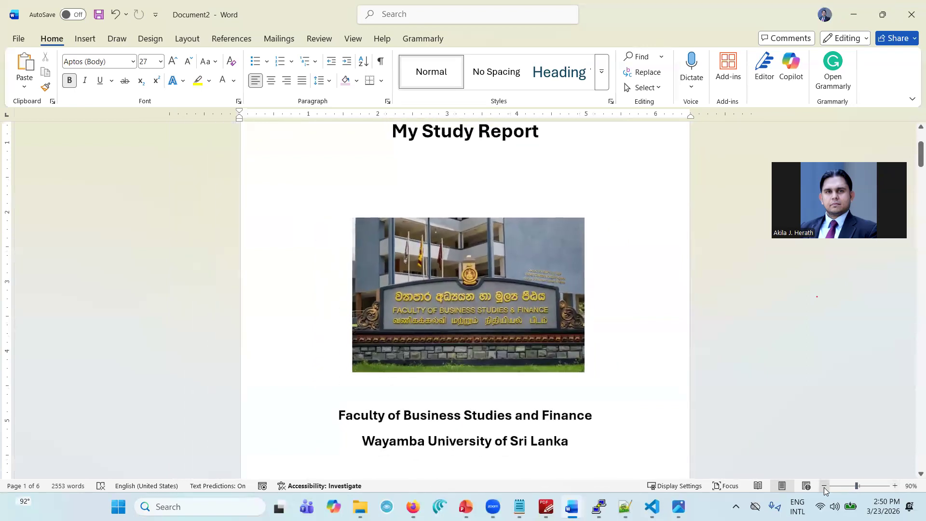
Insert a blank page after the cover page's university name
left_click(824, 486)
left_click(824, 486)
scroll(678, 377, "down", 3)
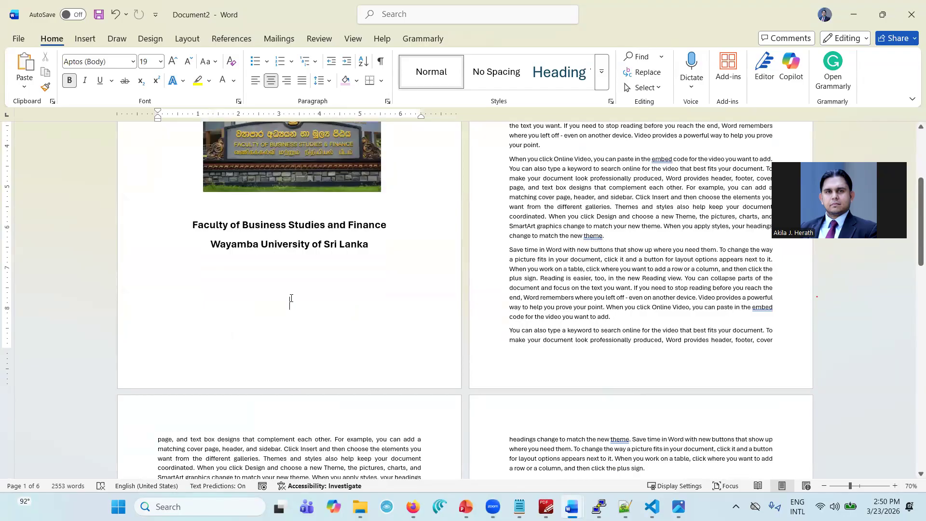
left_click(84, 39)
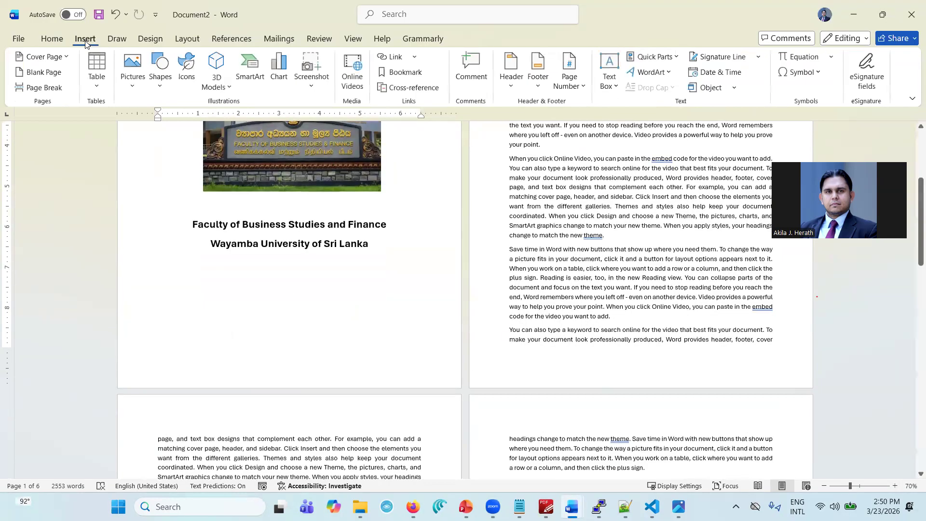
left_click(58, 76)
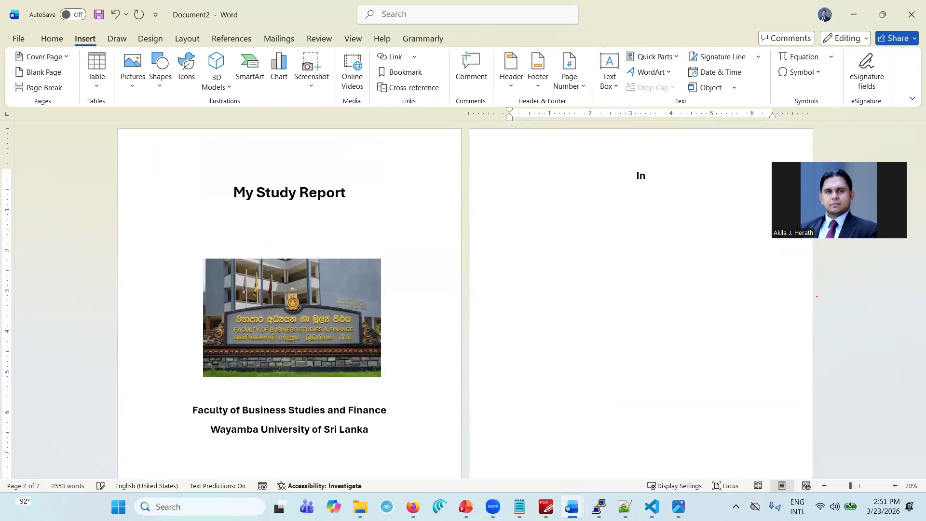
Enter the heading "Acknowledgement" on the new page and generate sample text below it with =rand(2,5)
type("Ackno")
key("Tab")
key("Return")
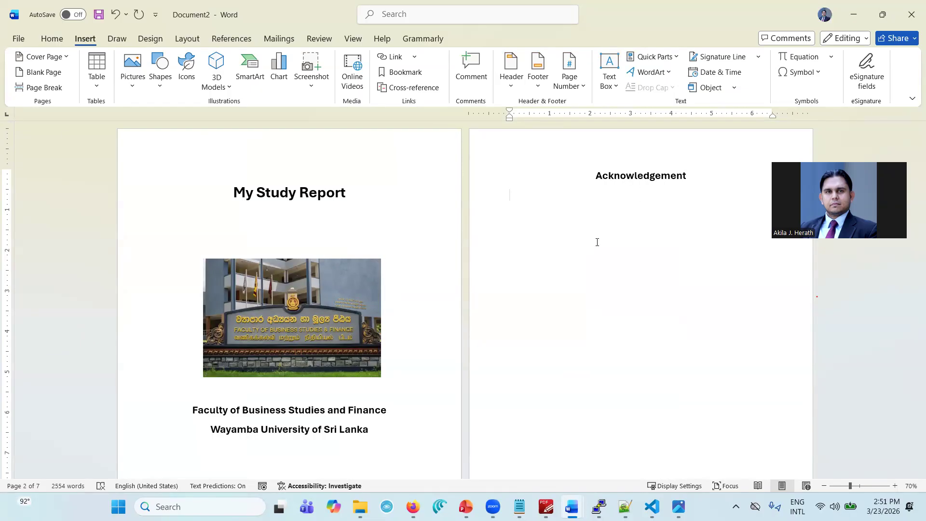
type("=rand(2,5)")
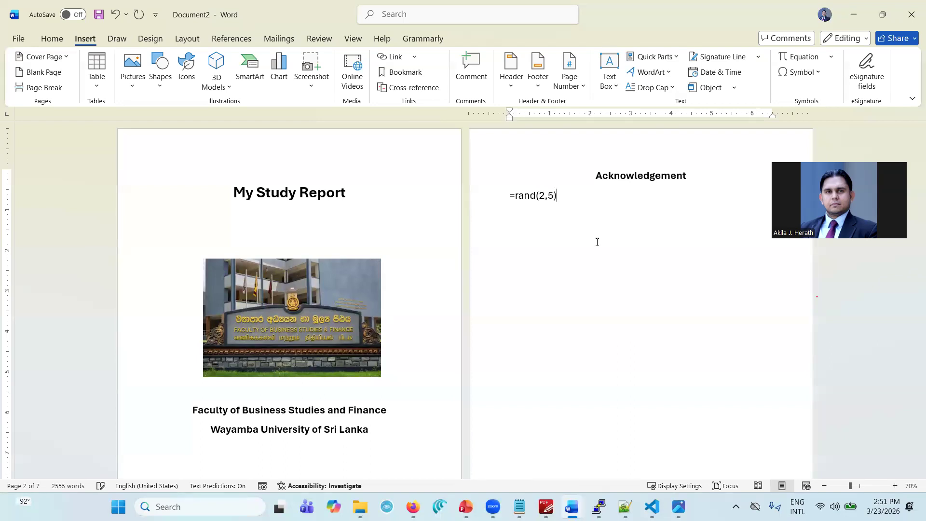
key("Return")
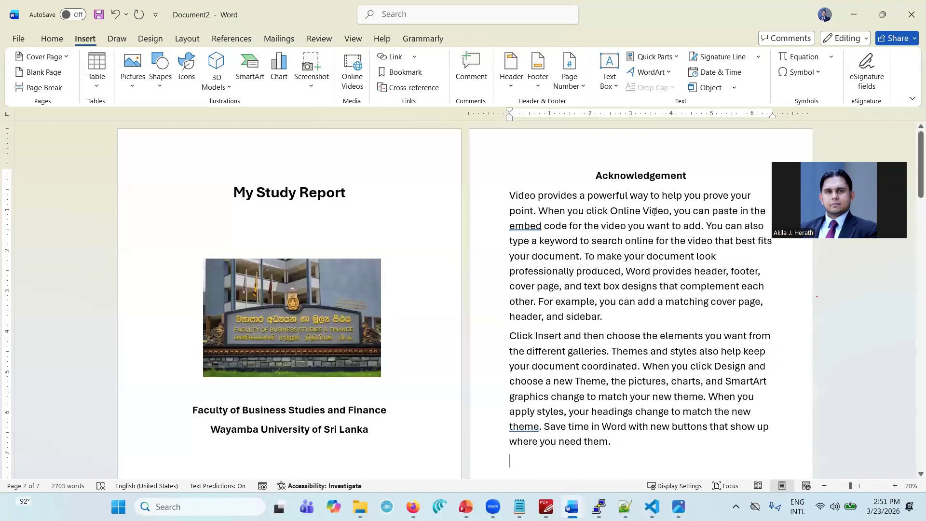
Justify the two sample paragraphs under the Acknowledgement heading
key("ctrl+a")
left_click_drag(653, 212, 634, 367)
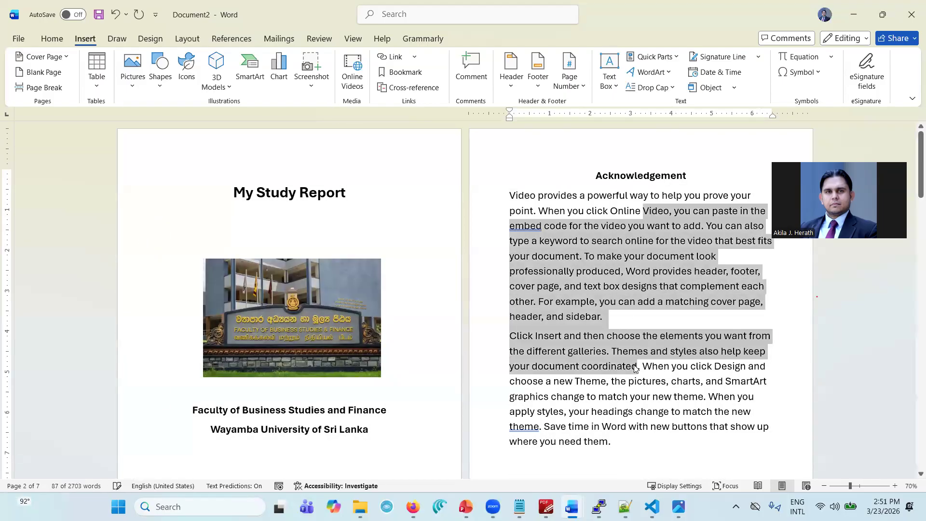
key("ctrl+j")
left_click_drag(509, 195, 641, 434)
scroll(644, 393, "down", 1)
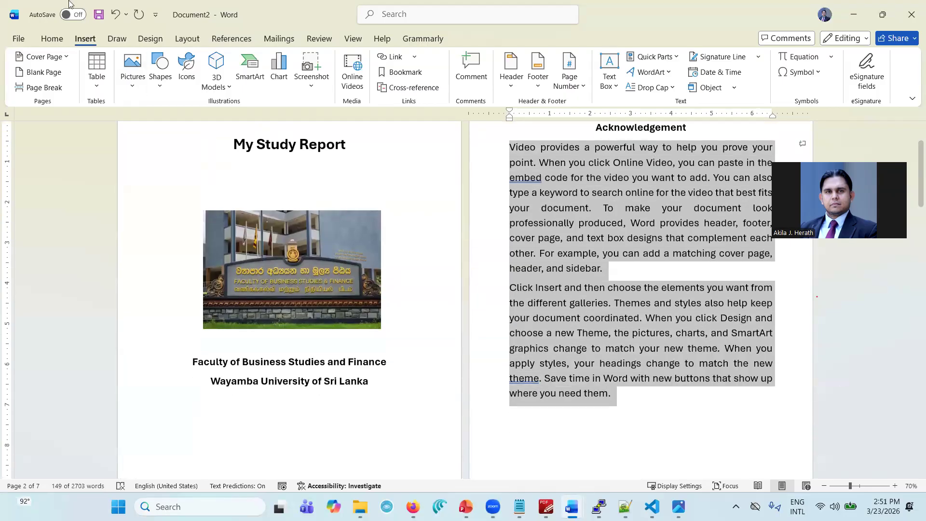
Set the font size of the two Acknowledgement paragraphs to 12
left_click(51, 38)
left_click(161, 62)
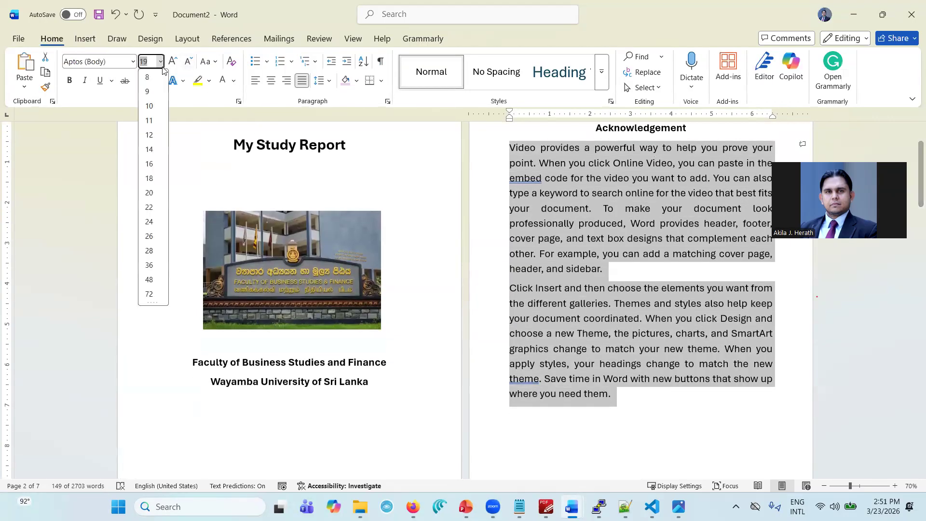
left_click(149, 135)
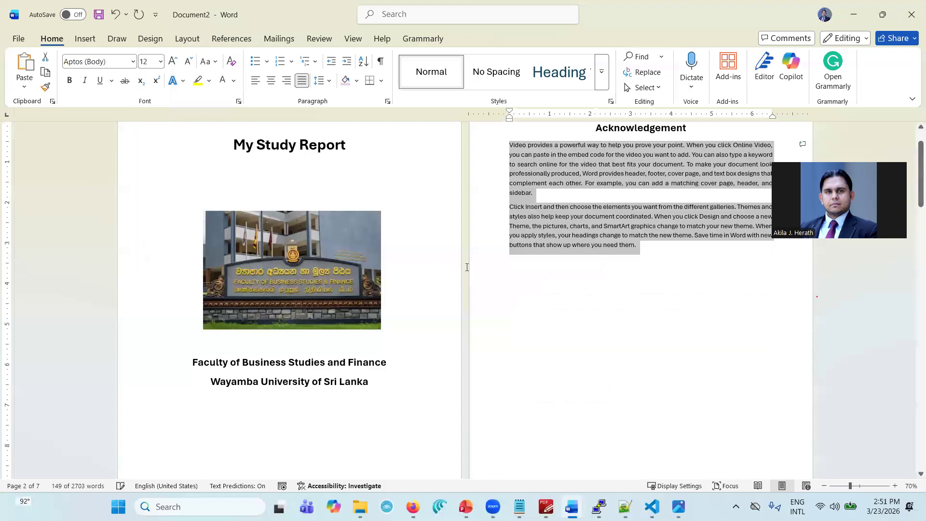
left_click(561, 304)
scroll(561, 304, "up", 1)
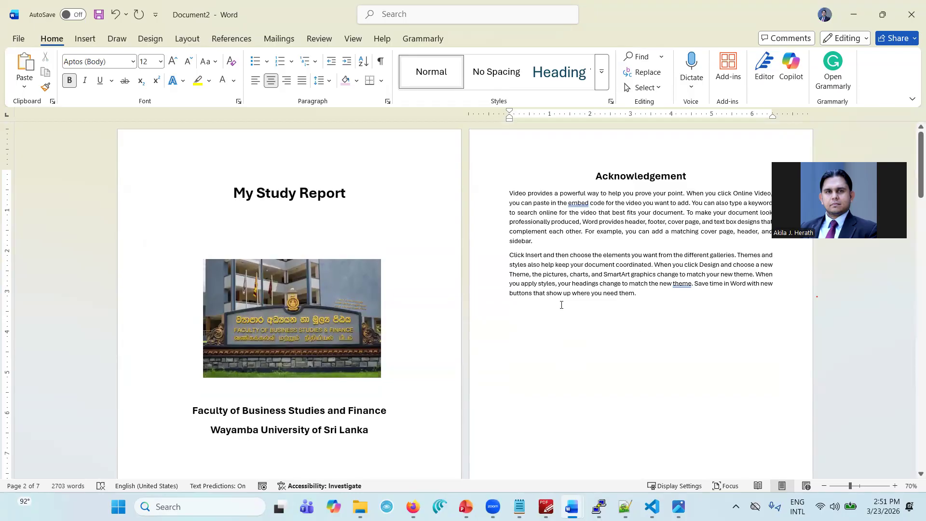
Add the heading "Report" on its own line above the first body paragraph on page 3
scroll(561, 304, "down", 1)
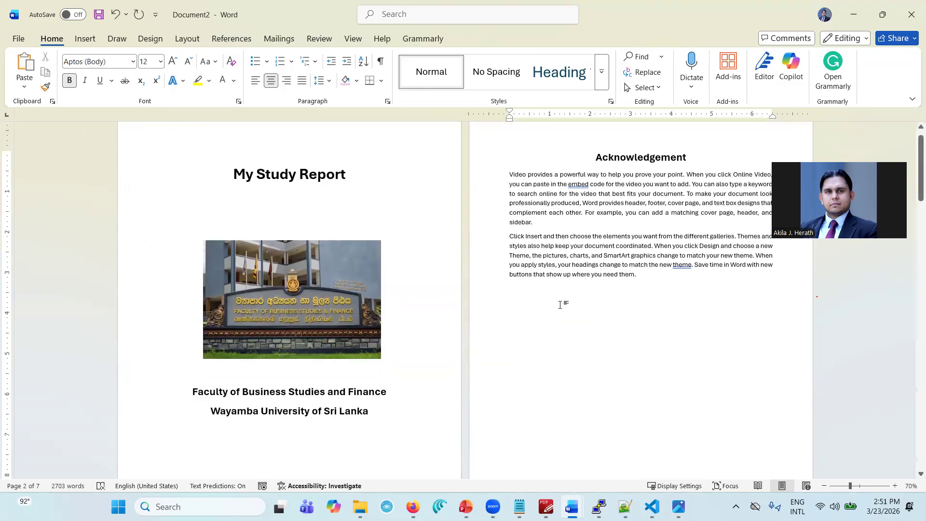
scroll(560, 304, "down", 5)
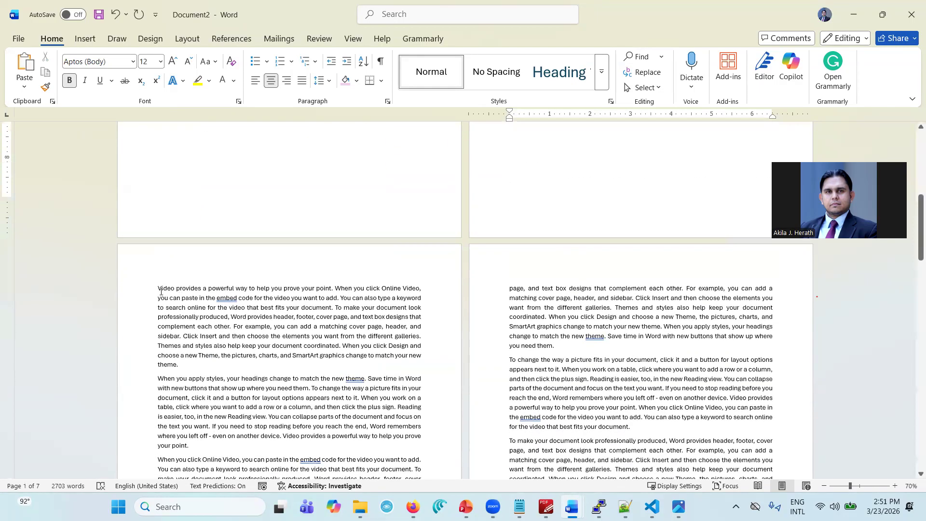
left_click(159, 291)
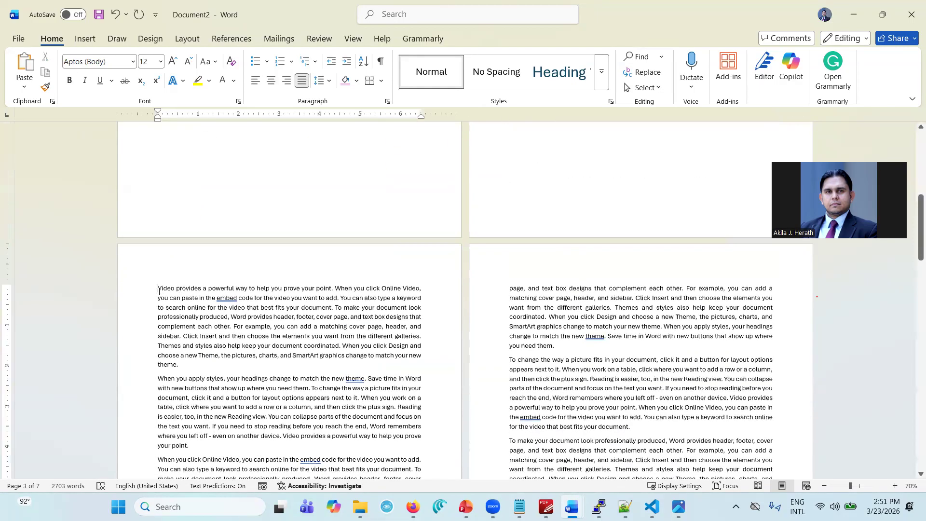
type("Report")
key("BackSpace")
key("BackSpace")
key("BackSpace")
key("BackSpace")
key("BackSpace")
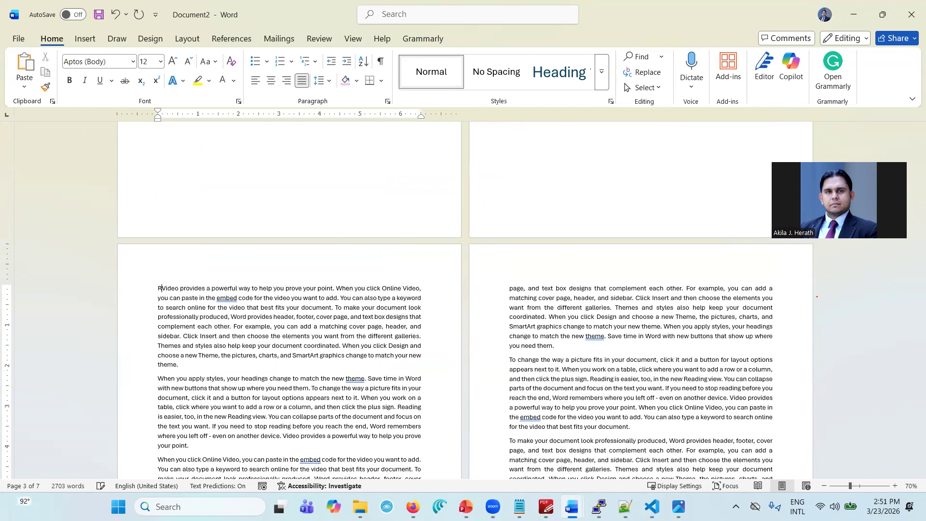
type("eport")
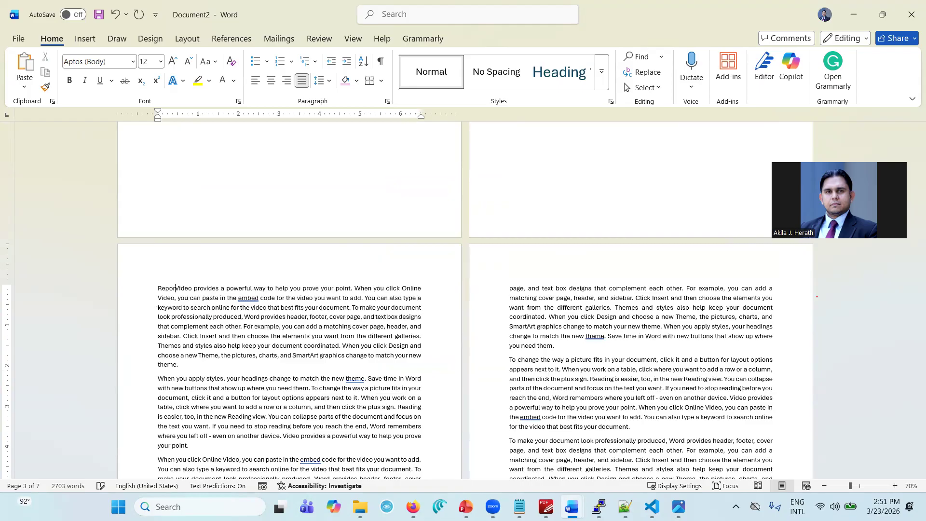
key("Return")
Make the "Report" heading bold and enlarge it to font size 23
left_click(125, 288)
key("ctrl+b")
key("ctrl+bracketright")
key("ctrl+bracketright")
key("ctrl+bracketright")
key("ctrl+bracketright")
key("ctrl+bracketright")
key("ctrl+bracketright")
key("ctrl+bracketright")
key("ctrl+bracketright")
key("ctrl+bracketright")
key("ctrl+bracketright")
key("ctrl+bracketright")
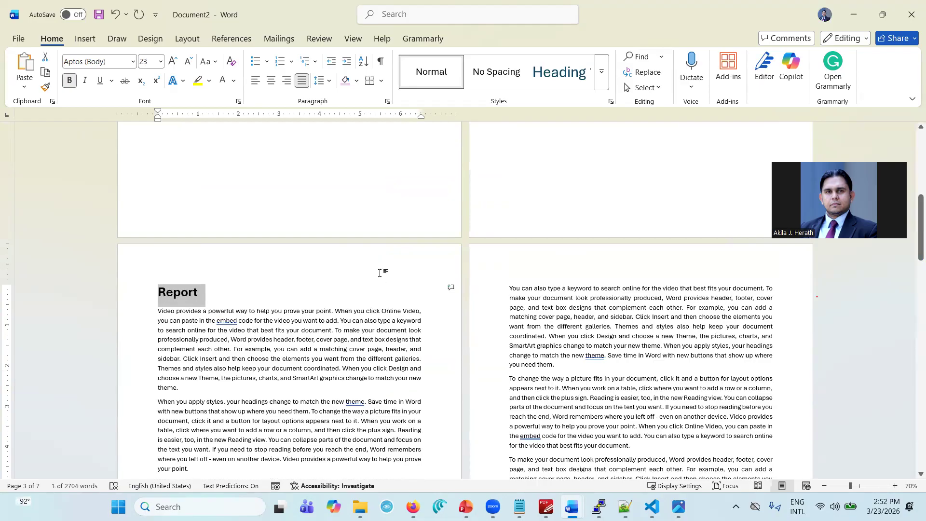
Examine the layout of all the document's pages side by side at 50% zoom, from the cover page to the body text
scroll(381, 271, "up", 3)
scroll(585, 335, "up", 4)
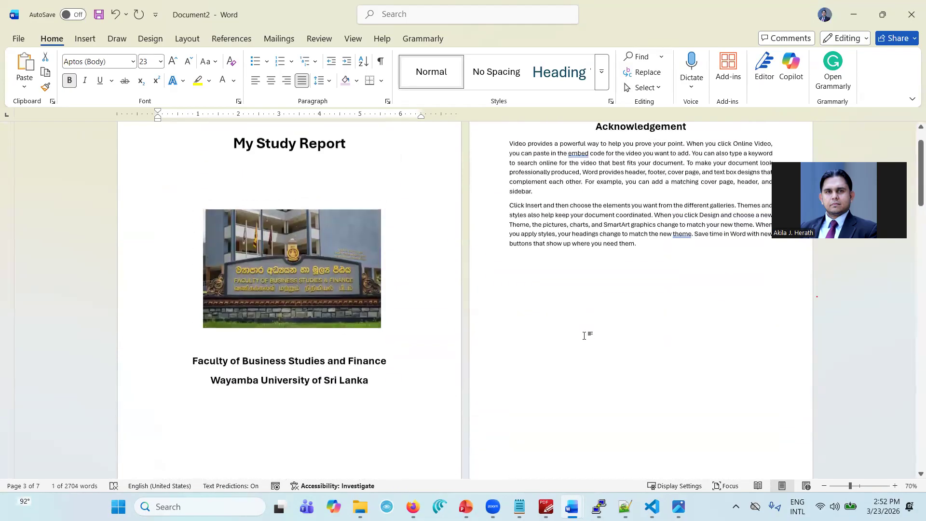
left_click(823, 486)
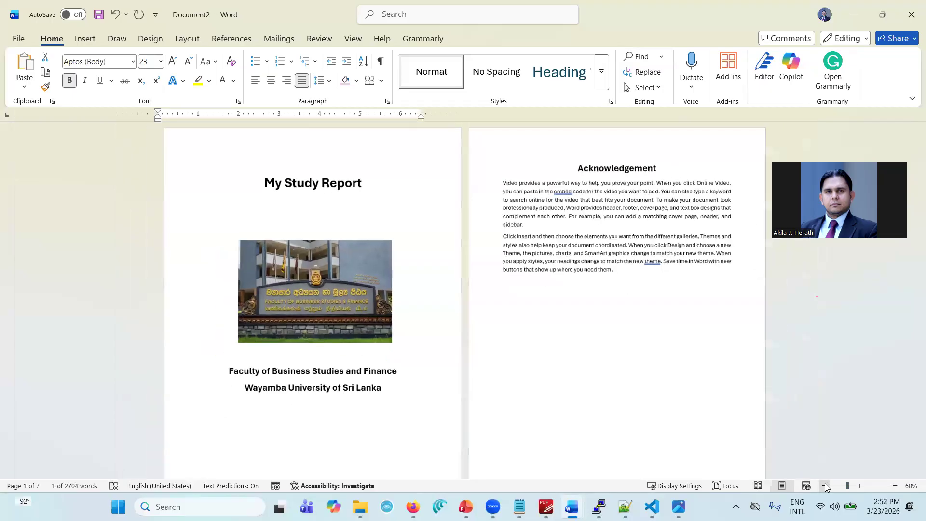
left_click(824, 486)
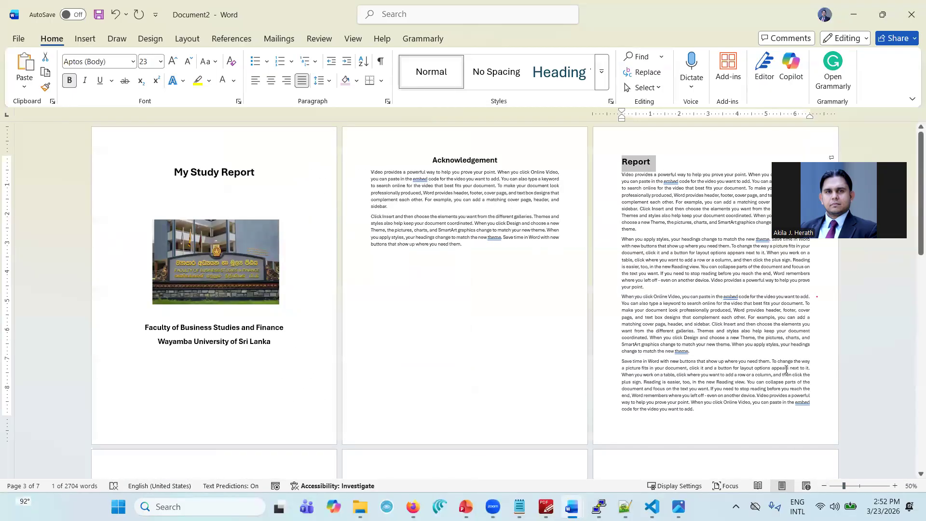
left_click(800, 367)
scroll(561, 300, "down", 3)
scroll(564, 301, "down", 8)
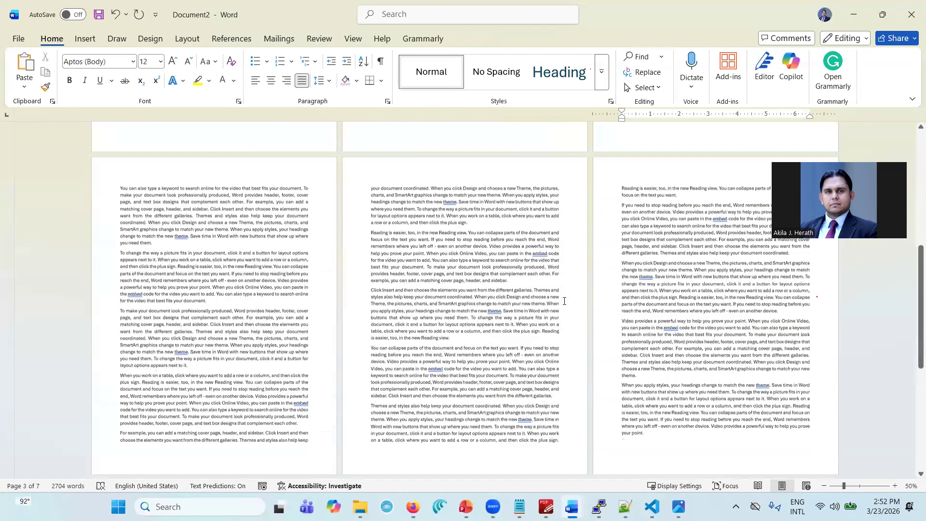
scroll(561, 300, "up", 11)
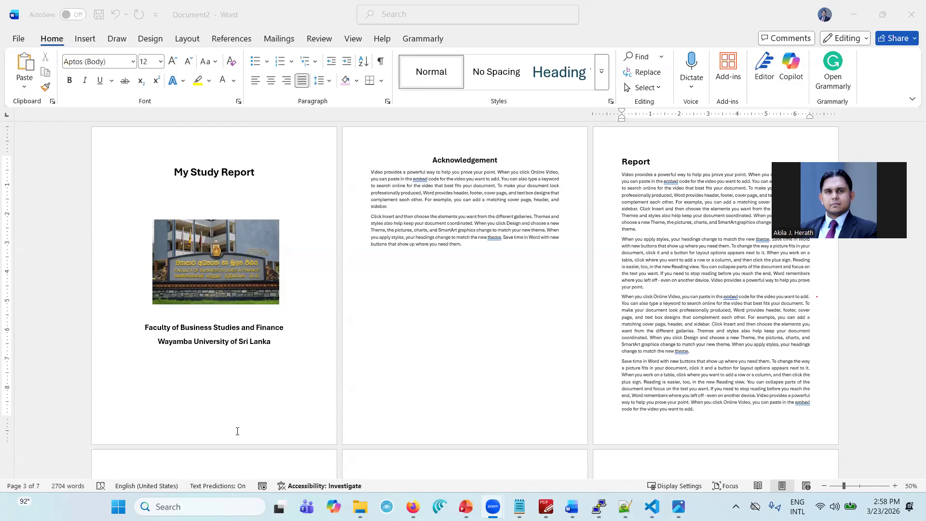
Insert a blank page after the last Acknowledgement paragraph, ahead of the Report page
left_click(401, 325)
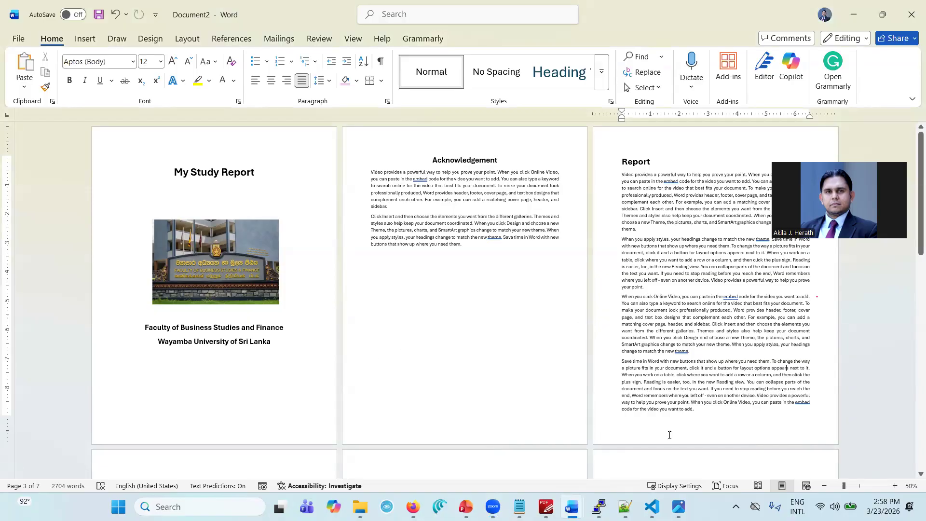
left_click(895, 486)
left_click(895, 487)
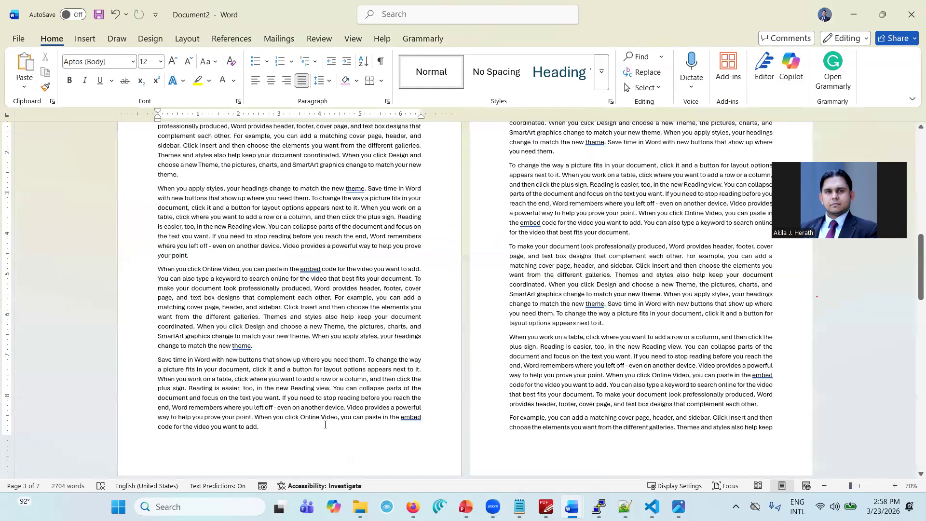
scroll(434, 272, "up", 5)
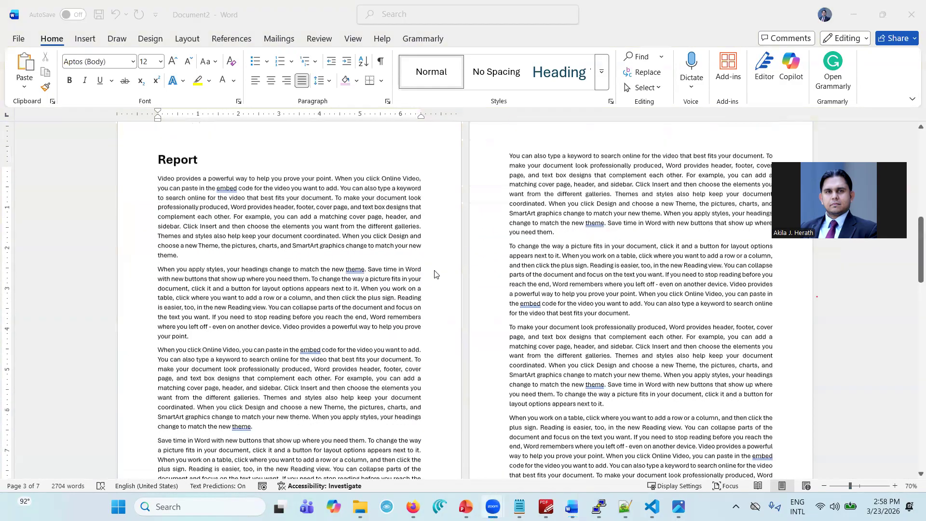
scroll(434, 273, "up", 4)
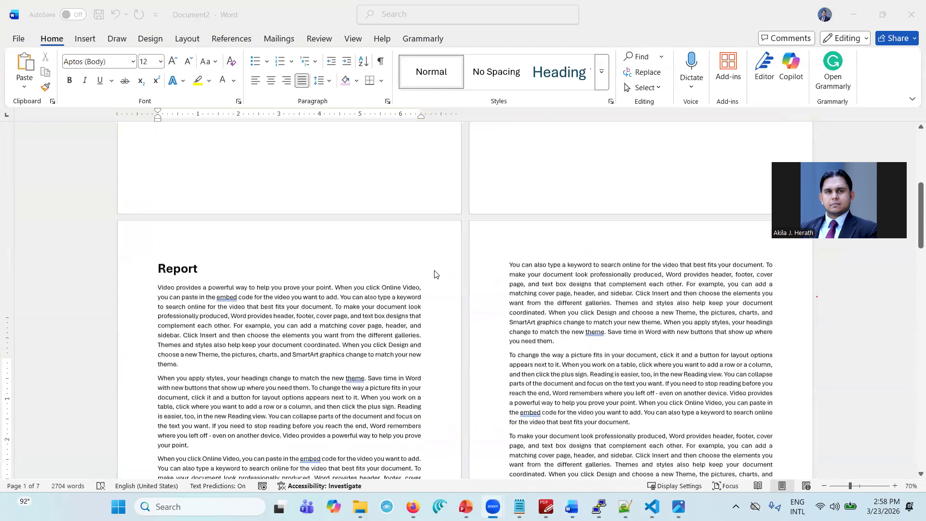
scroll(435, 274, "up", 5)
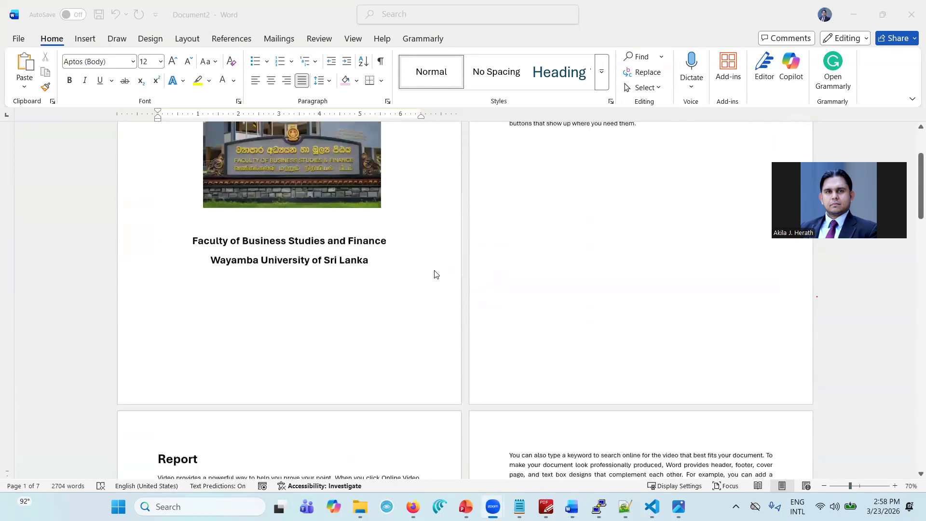
scroll(436, 274, "down", 3)
scroll(435, 274, "down", 2)
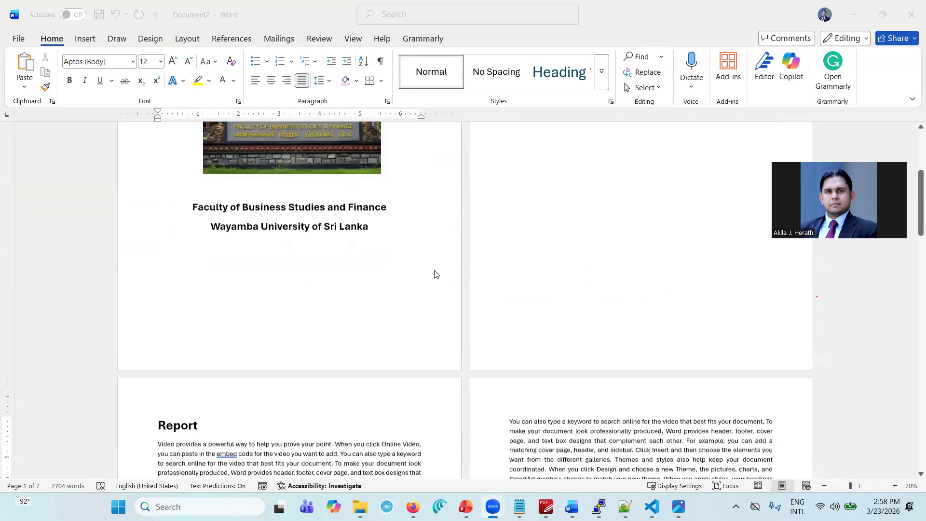
scroll(434, 271, "up", 2)
left_click(656, 171)
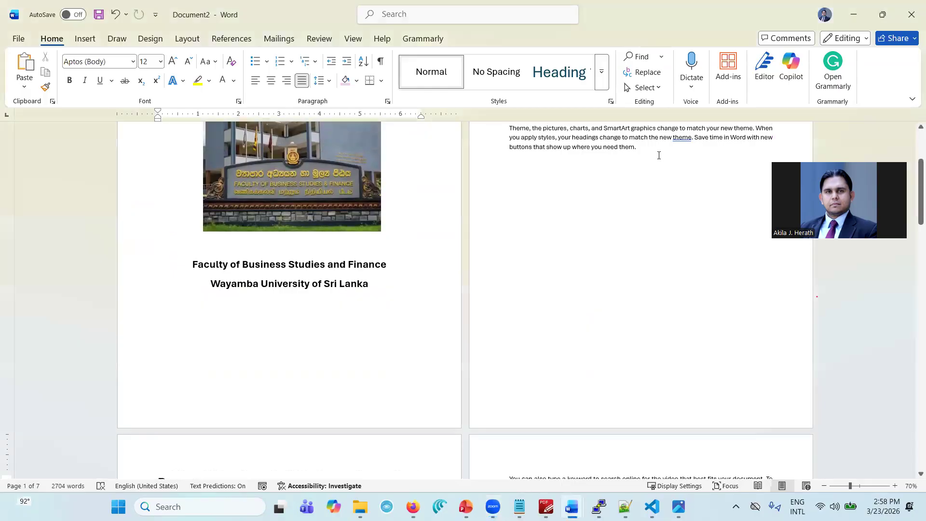
left_click(658, 155)
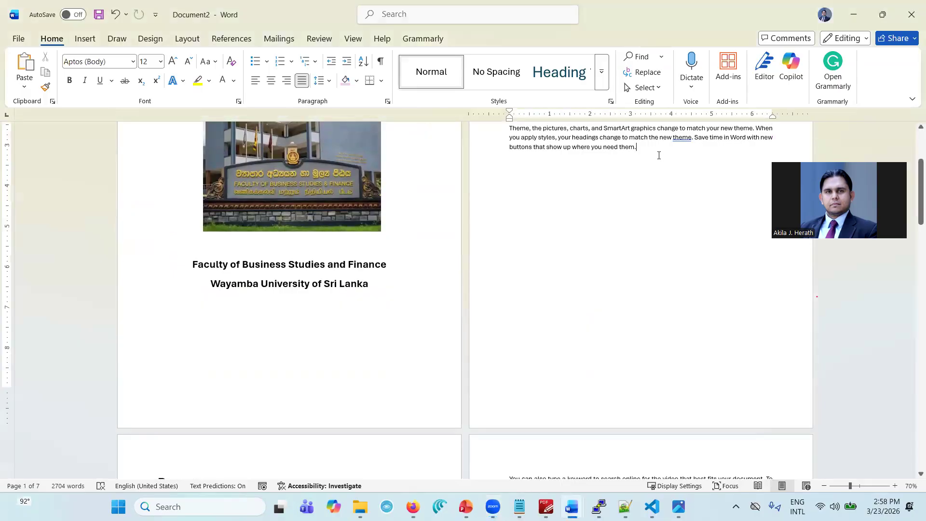
left_click(84, 39)
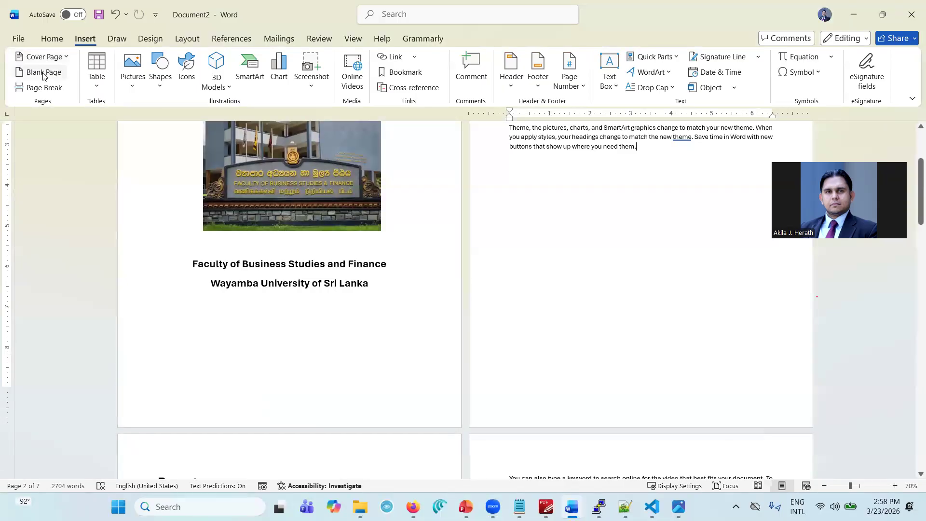
left_click(43, 74)
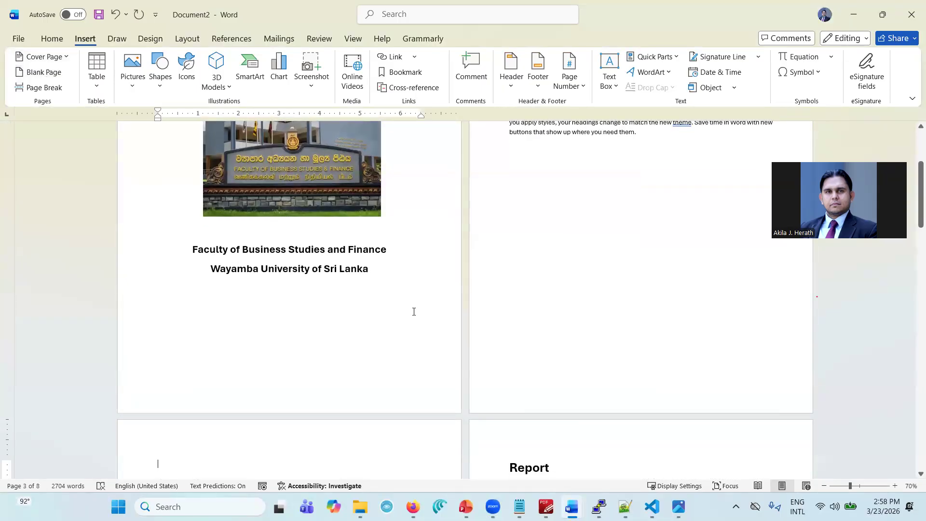
Give the blank page between the Acknowledgement and the Report the title "Preface"
scroll(414, 311, "down", 2)
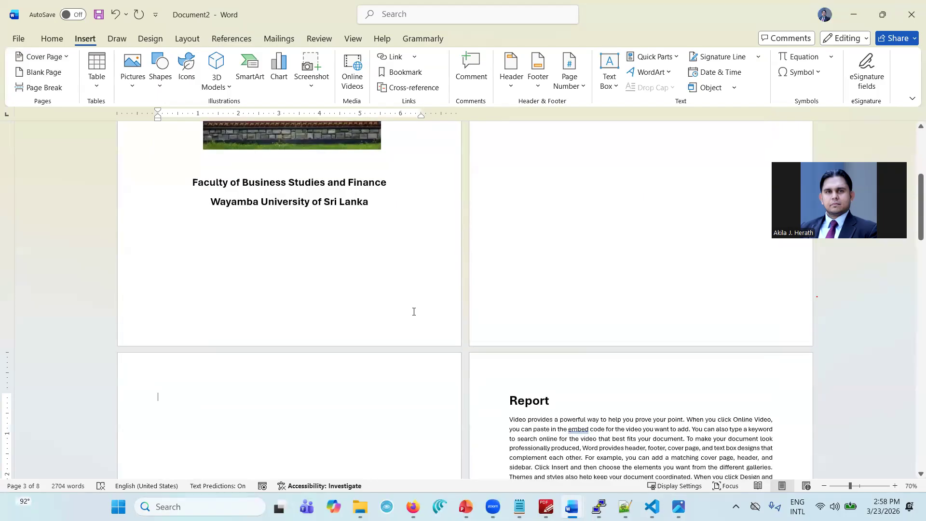
type("Ta")
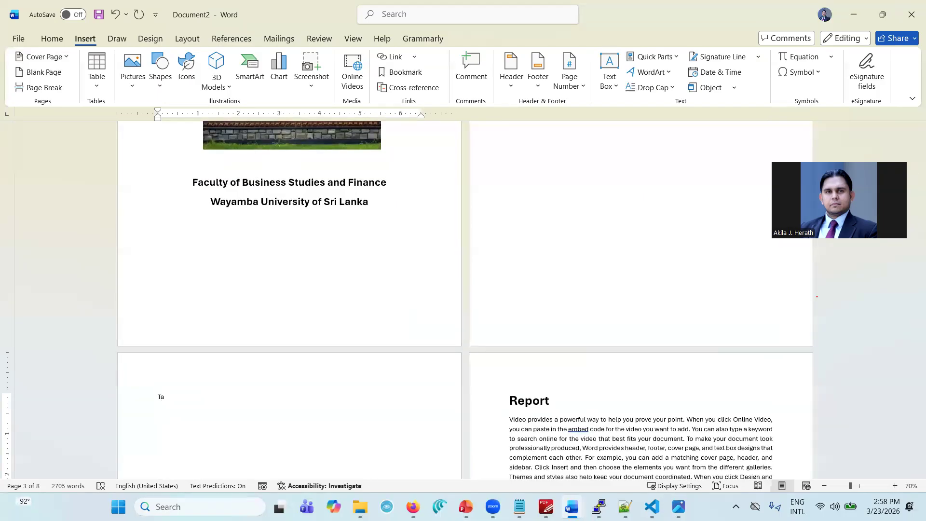
key("BackSpace")
type("Preface")
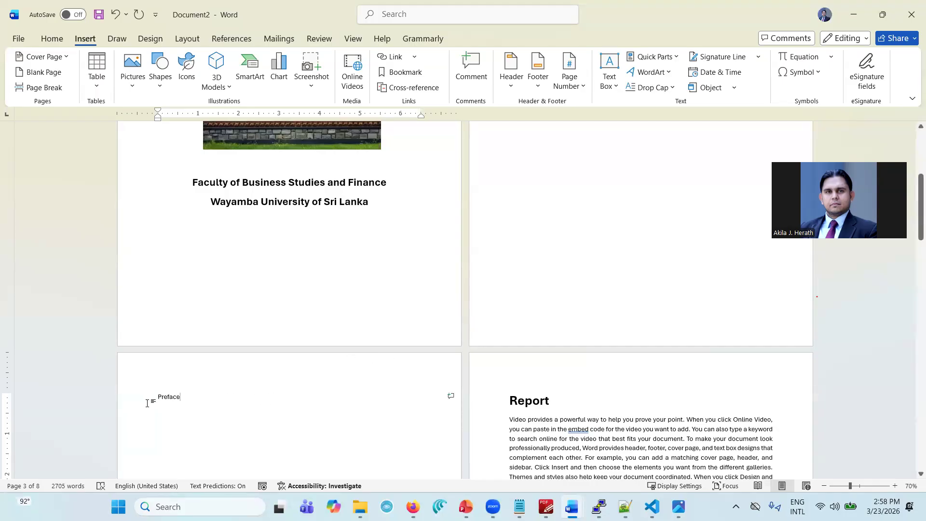
Make the "Preface" title bold, enlarge it to font size 19 and start a new line below it
left_click(145, 405)
key("ctrl+b")
key("ctrl+shift+period")
key("ctrl+shift+period")
key("ctrl+shift+period")
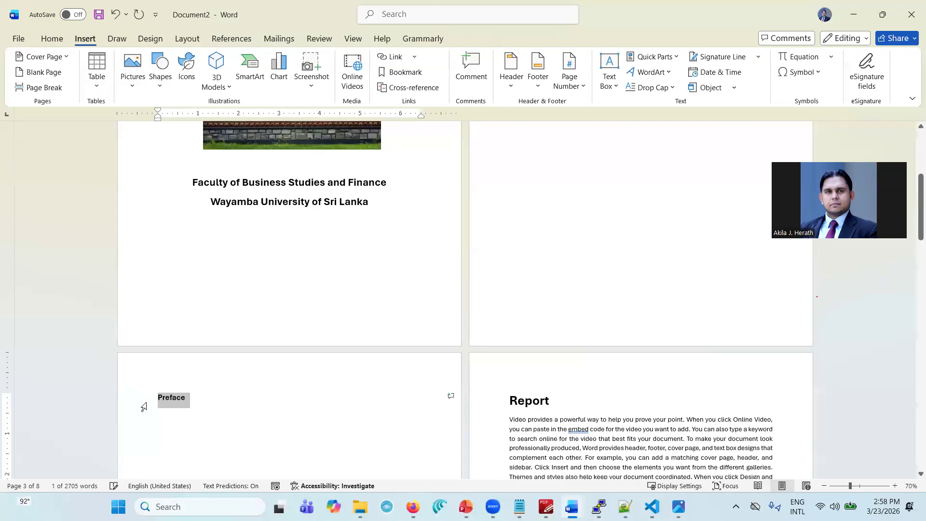
left_click(163, 418)
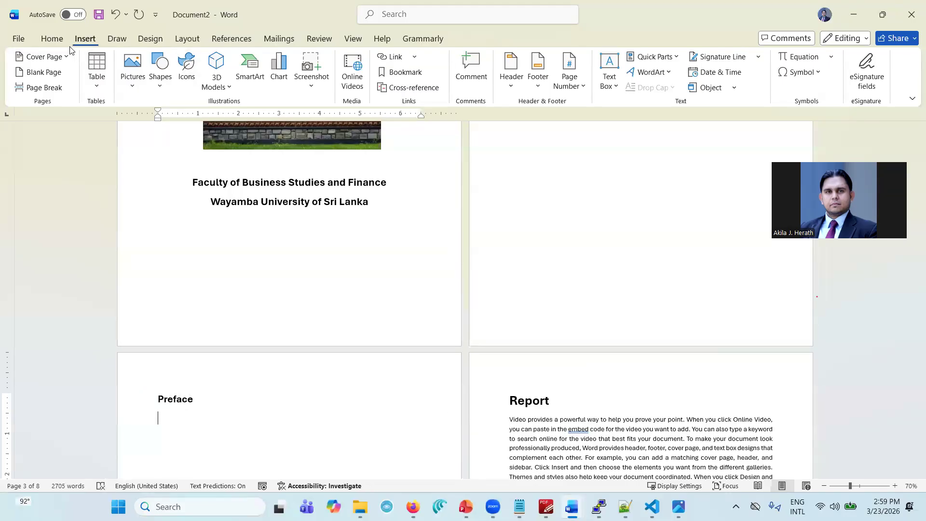
Generate three six-sentence paragraphs of sample text at font size 12 below the Preface title with the =rand function
left_click(51, 39)
left_click(160, 64)
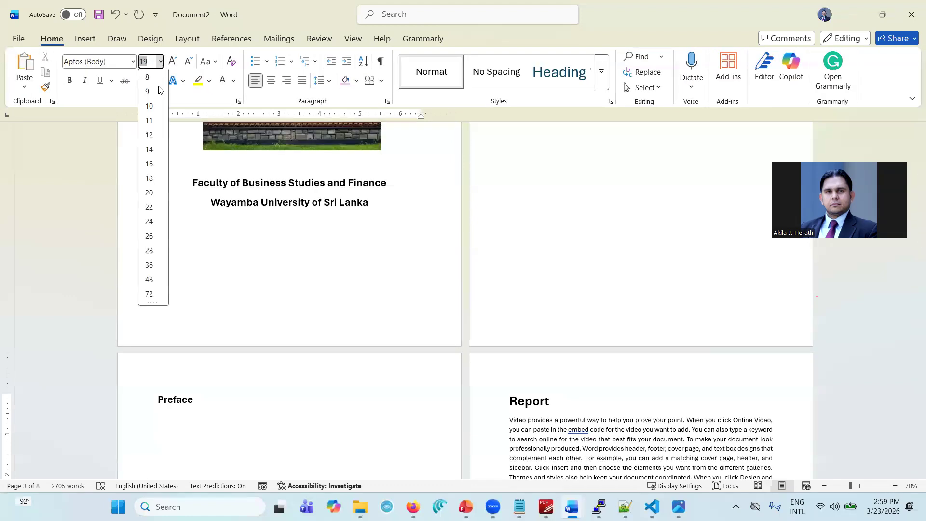
left_click(147, 140)
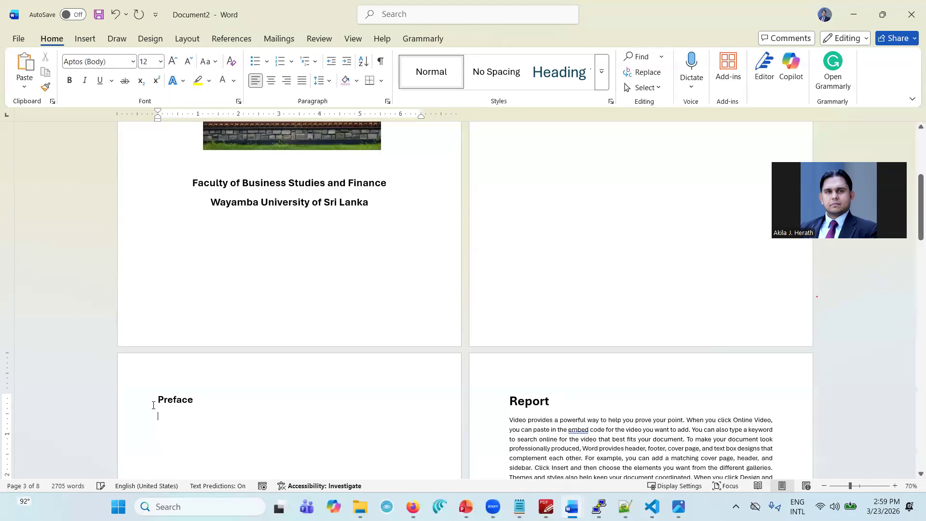
type("=rand(")
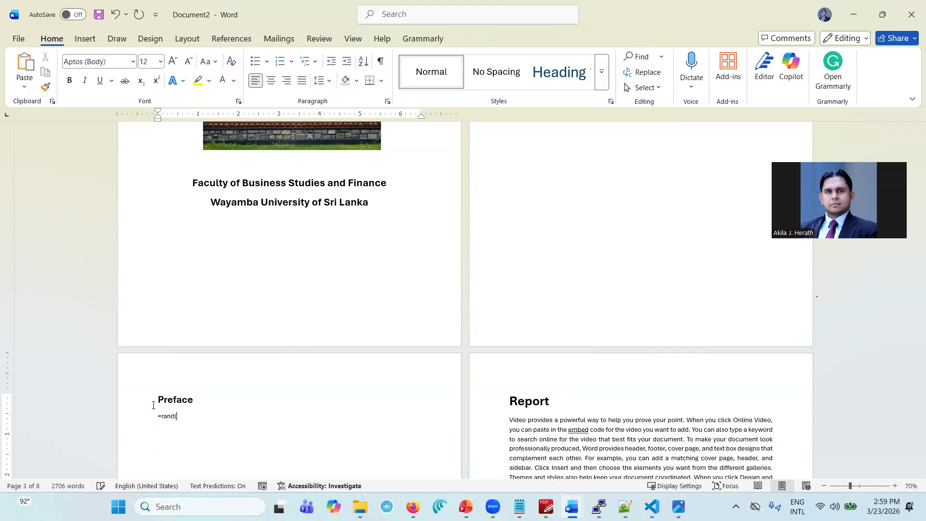
type("3,")
type("3)")
key("Return")
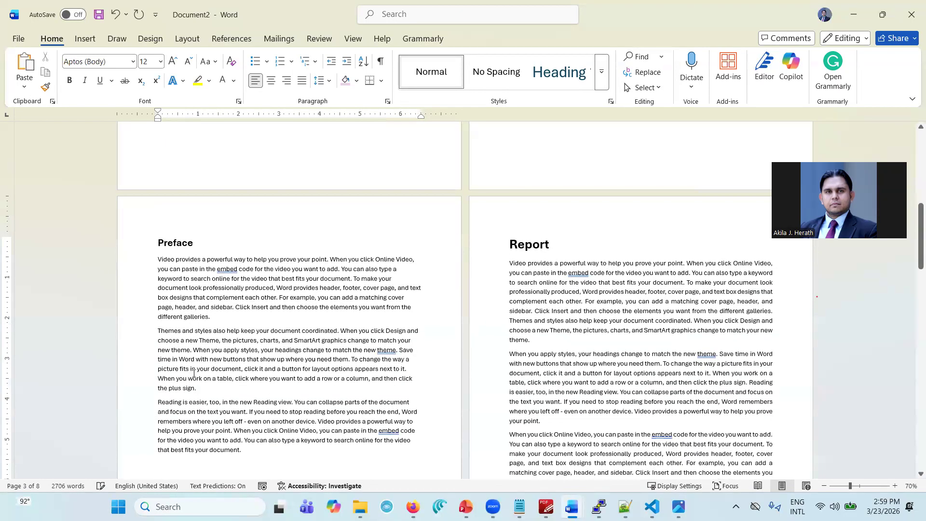
Justify the three body paragraphs on the Preface page
scroll(194, 373, "down", 2)
left_click_drag(292, 201, 262, 347)
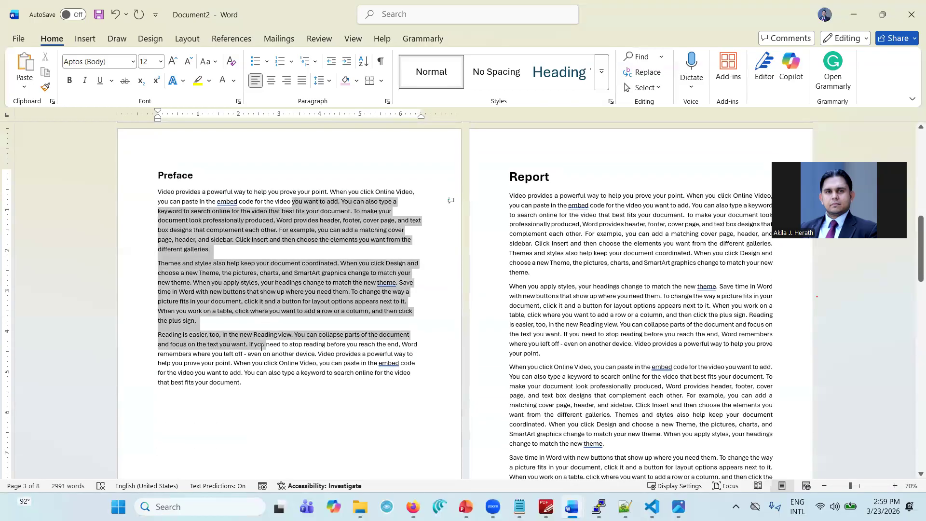
key("ctrl+j")
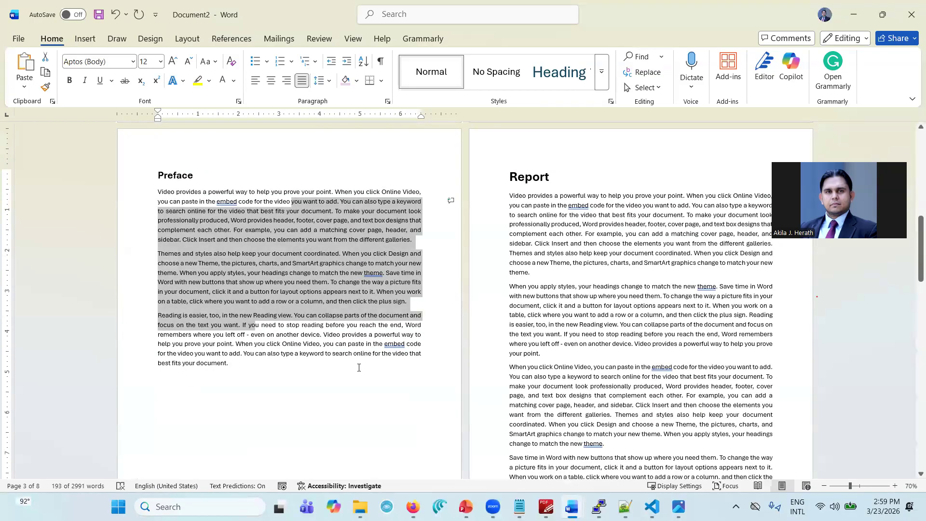
left_click(359, 367)
Add two empty lines after the last Preface paragraph and set the new line to centred, bold text
scroll(359, 367, "down", 3)
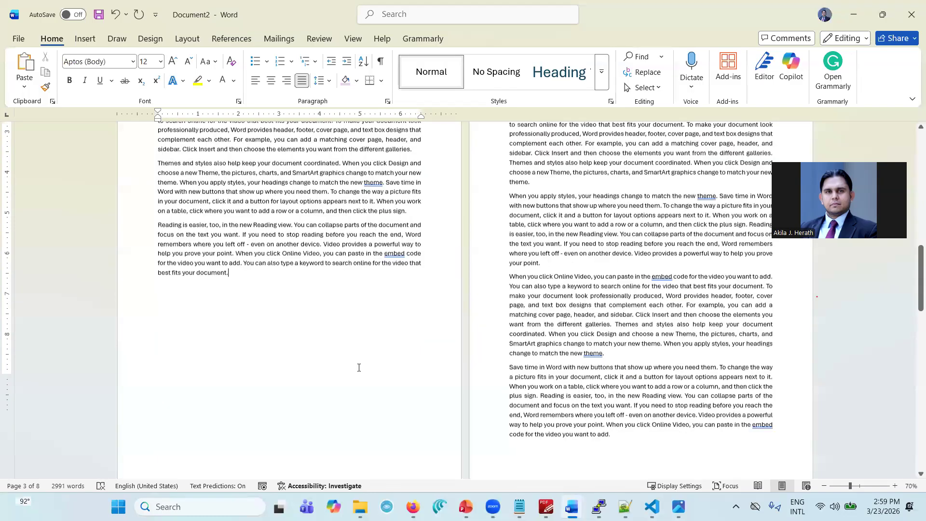
scroll(359, 367, "up", 7)
scroll(358, 367, "up", 10)
scroll(358, 368, "down", 16)
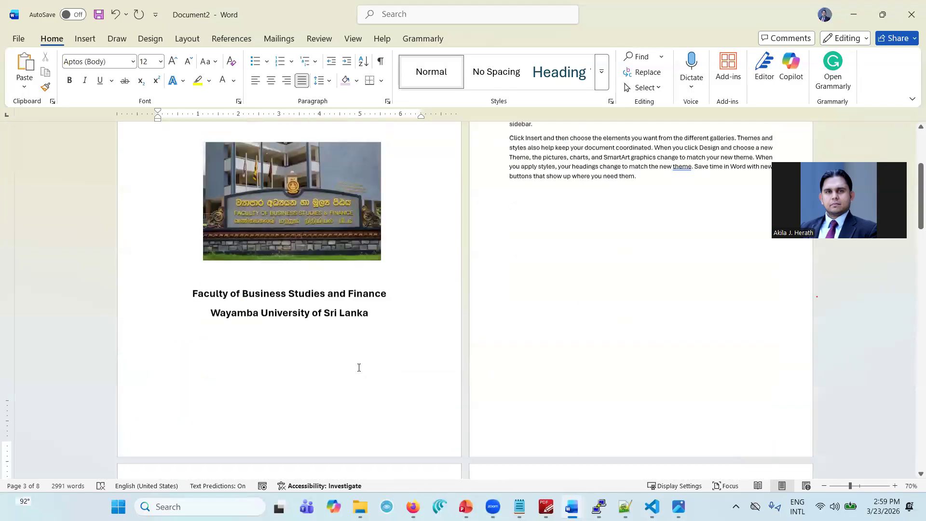
key("Return")
key("Return")
key("ctrl+e")
key("ctrl+b")
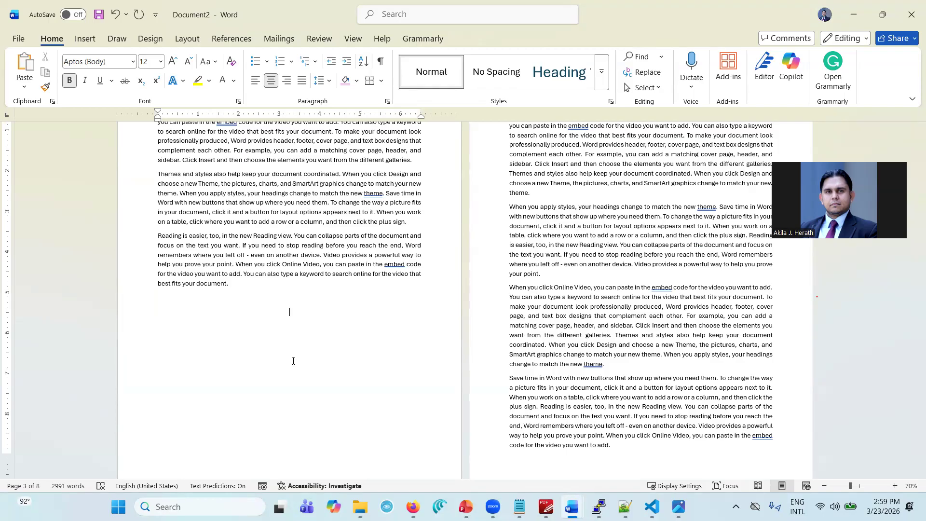
Insert a blank page after the Preface and title it "Table of Content"
scroll(293, 360, "down", 4)
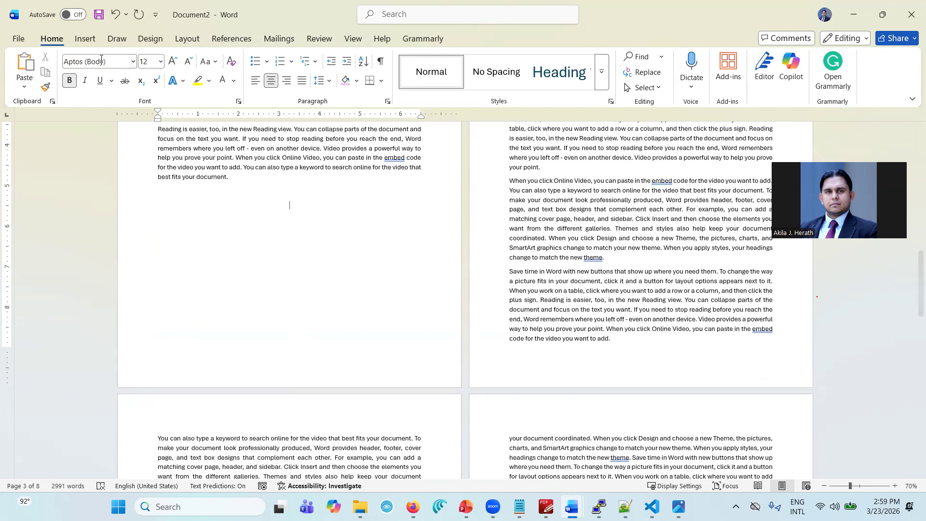
left_click(85, 40)
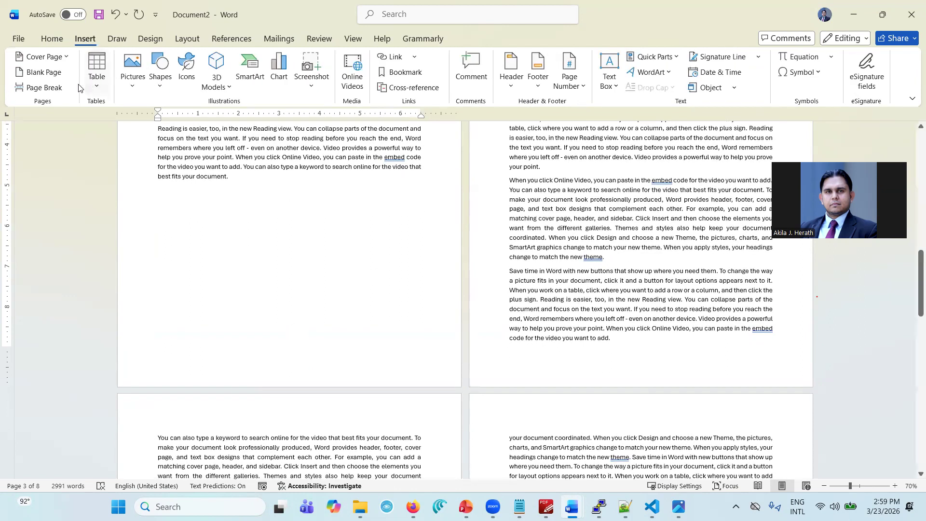
left_click(45, 73)
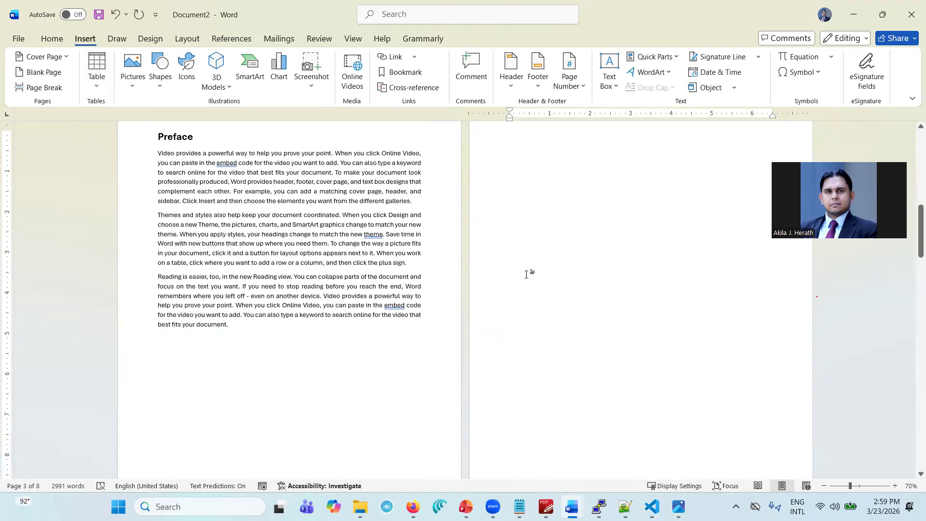
type("Ta")
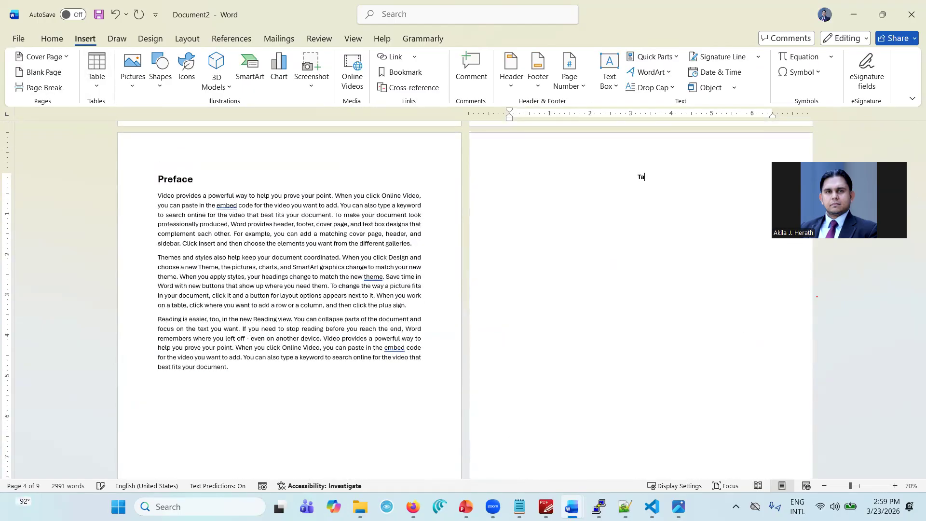
type("ble of Content")
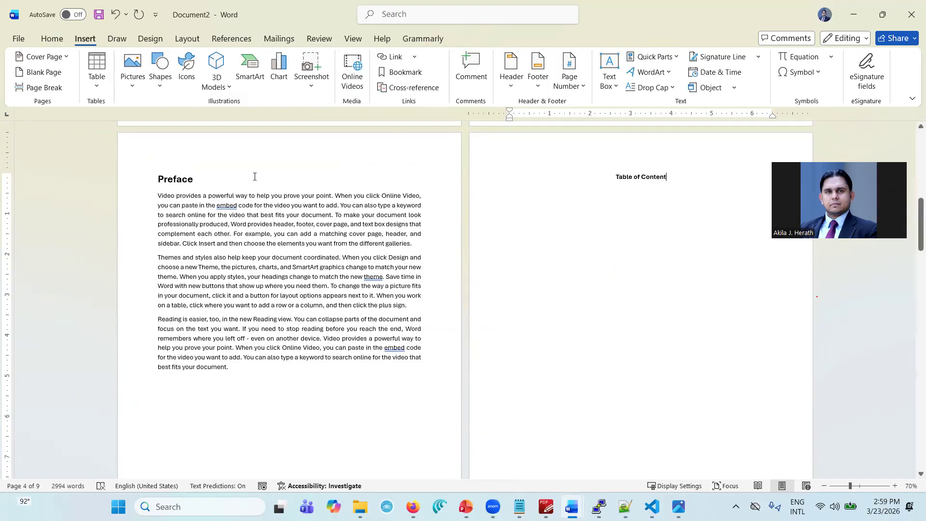
Centre the "Preface" heading on its page to match the Acknowledgement heading
scroll(254, 176, "up", 10)
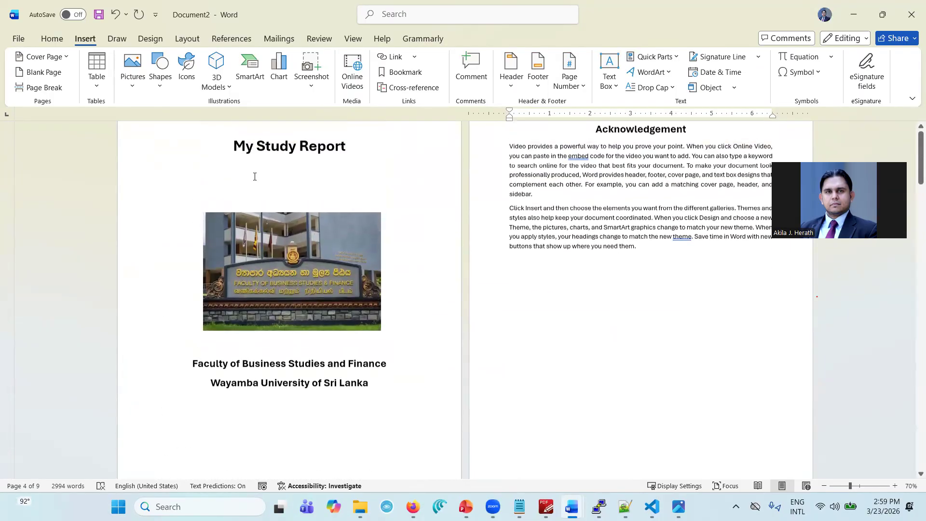
scroll(357, 200, "down", 8)
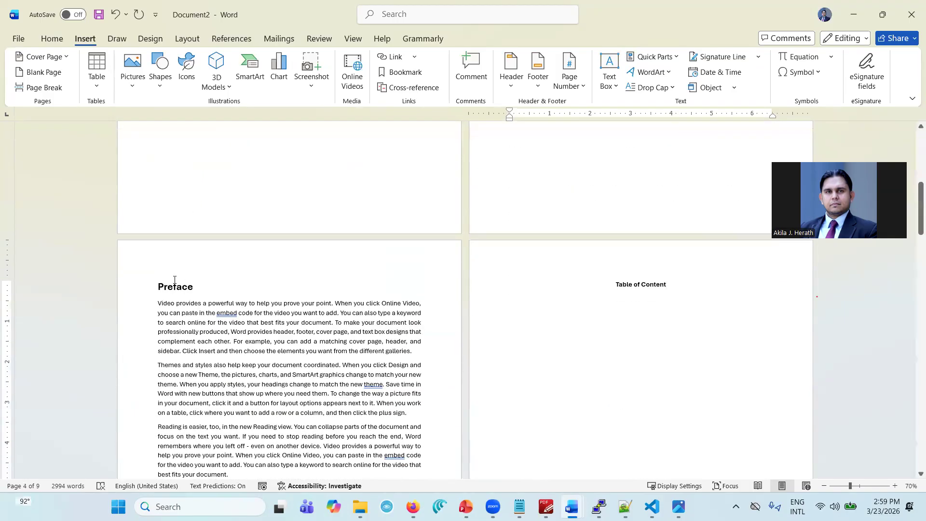
left_click(174, 280)
key("ctrl+e")
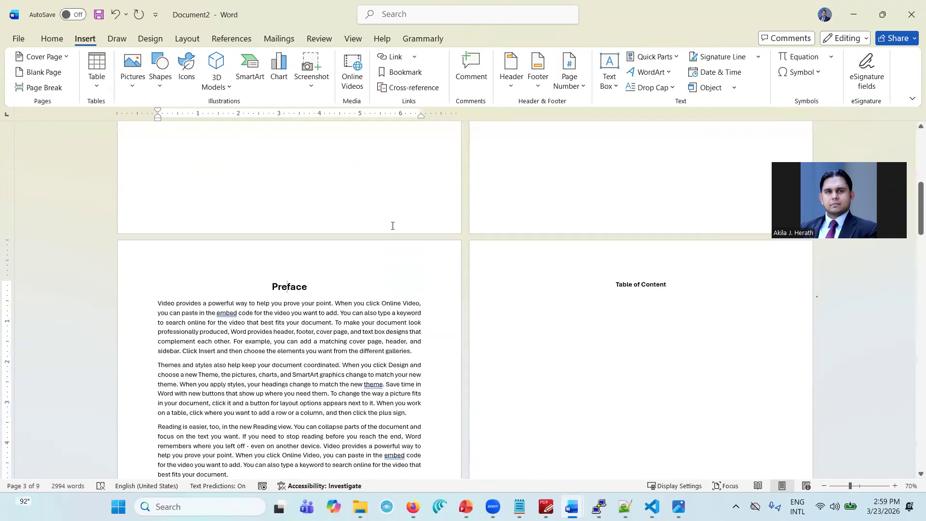
Add an empty line below the "Table of Content" heading and enlarge the heading to font size 18
left_click(666, 286)
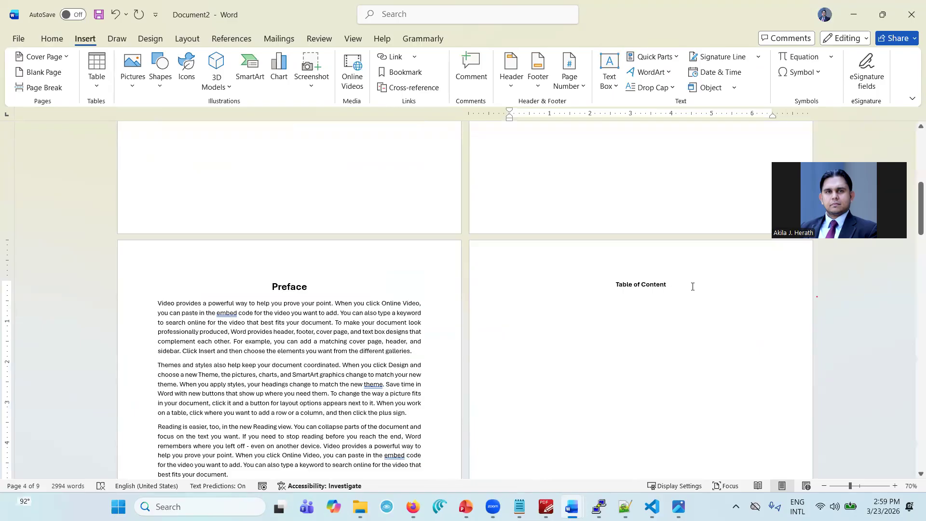
key("Return")
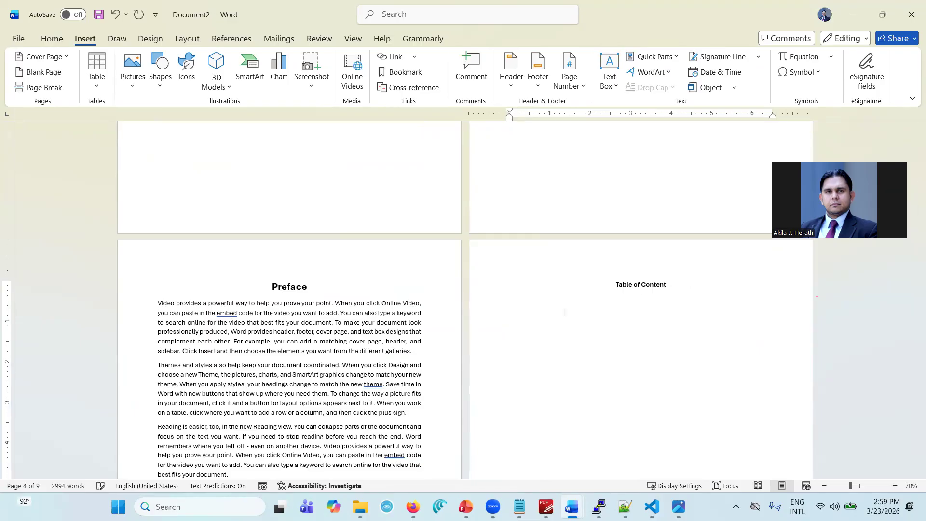
left_click_drag(679, 283, 615, 285)
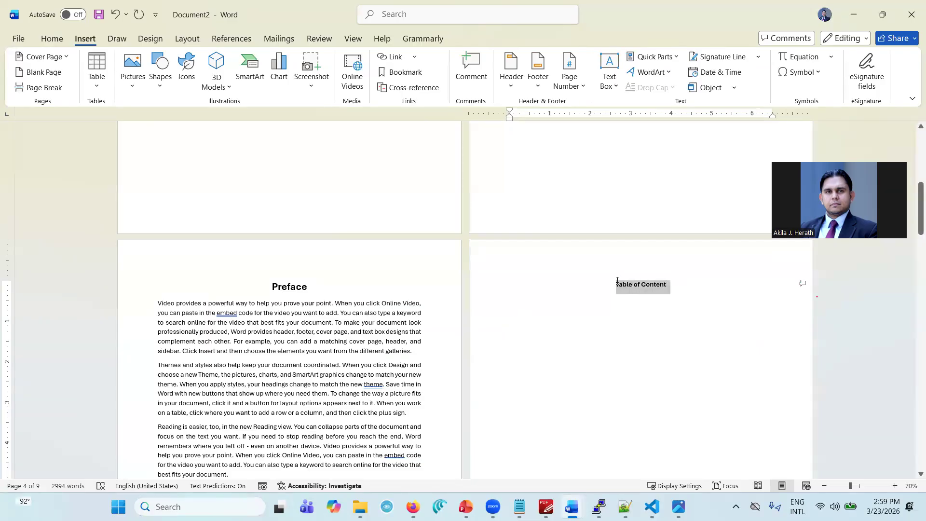
left_click(720, 244)
left_click(719, 244)
left_click(720, 244)
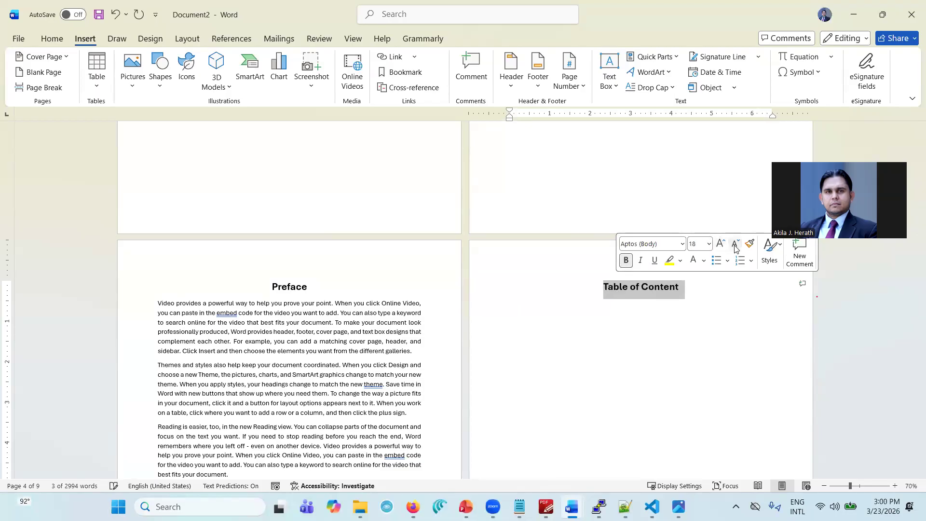
Insert a table with two columns and six rows at the left margin below the "Table of Content" heading
left_click(626, 348)
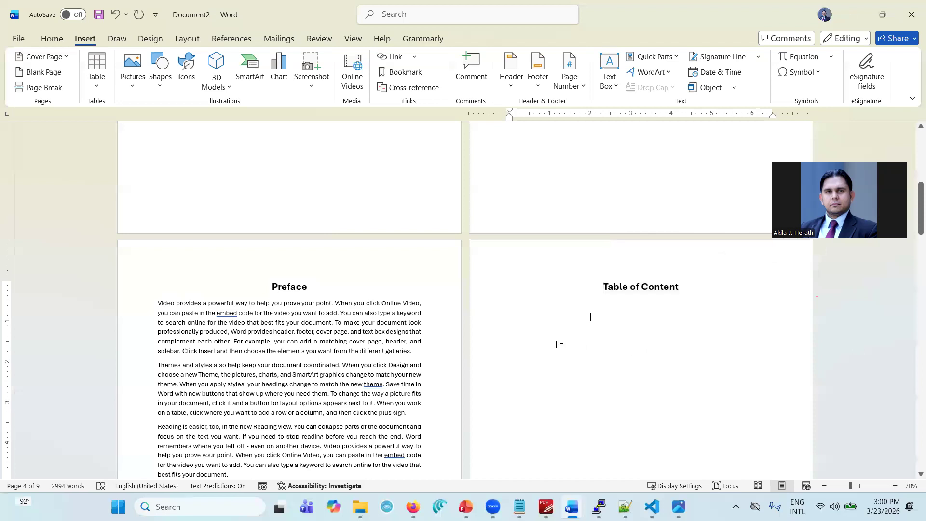
scroll(545, 335, "down", 3)
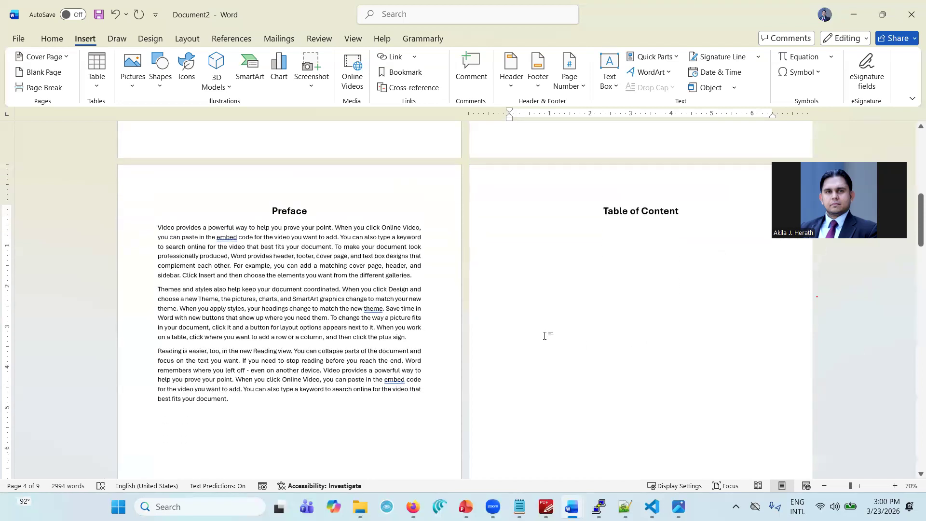
left_click(523, 240)
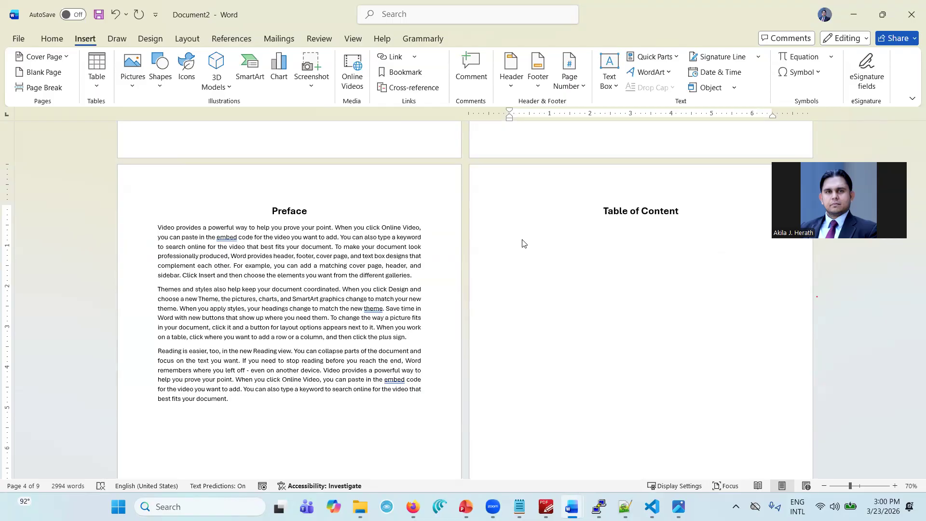
left_click(97, 70)
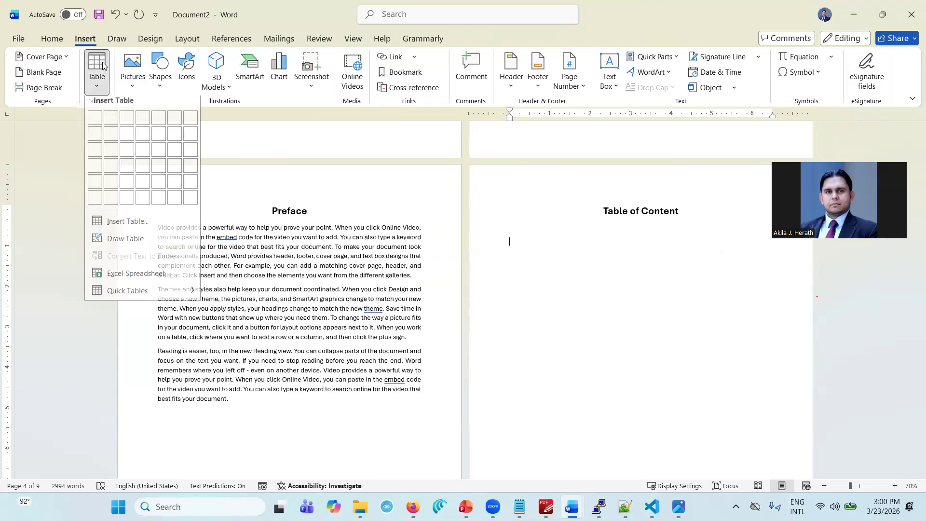
left_click(110, 203)
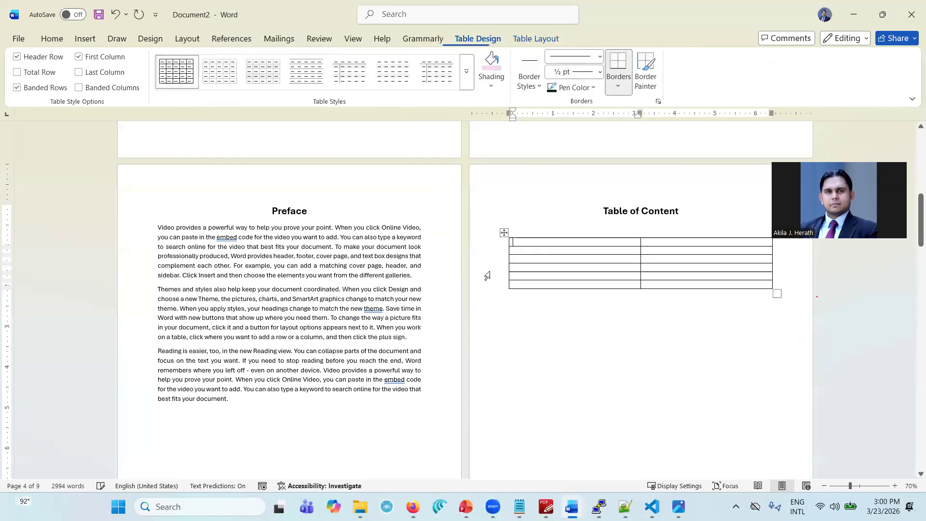
Enter Introduction, Background and Analysis in the first three rows of the table's first column
left_click(571, 244)
type("Intr")
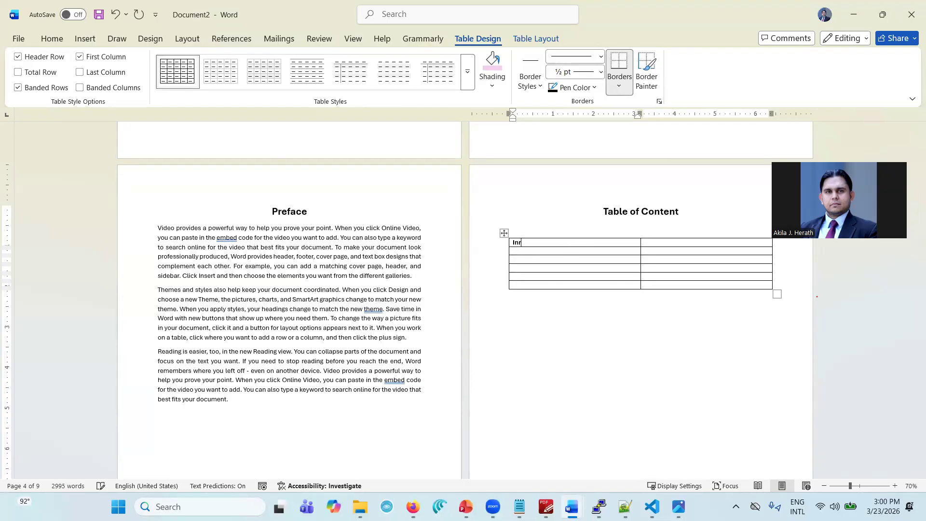
type("oduction")
key("Down")
type("Background")
key("Down")
type("Analysis")
key("Down")
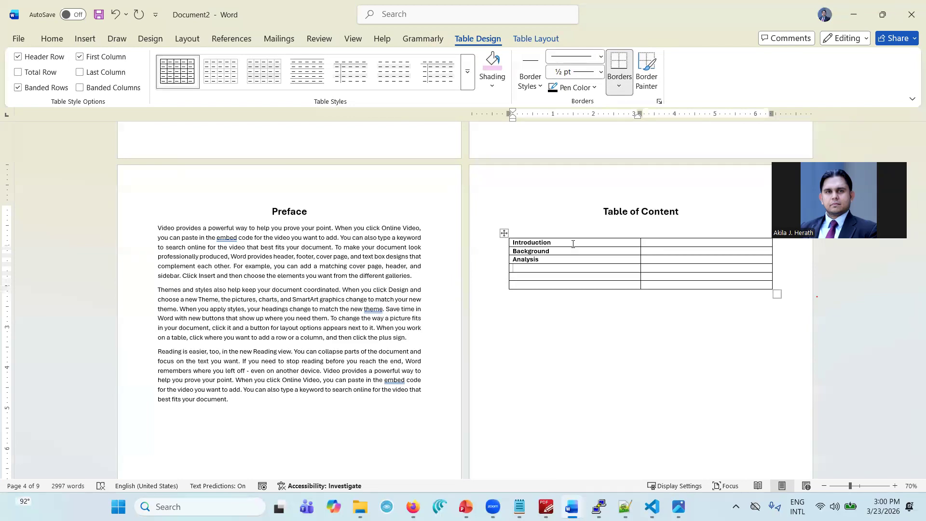
Enter Results, Conclusion and Recommendations in the last three rows of the table's first column
type("Results")
type("Conc")
type("lusion")
key("Down")
type("Recommendations")
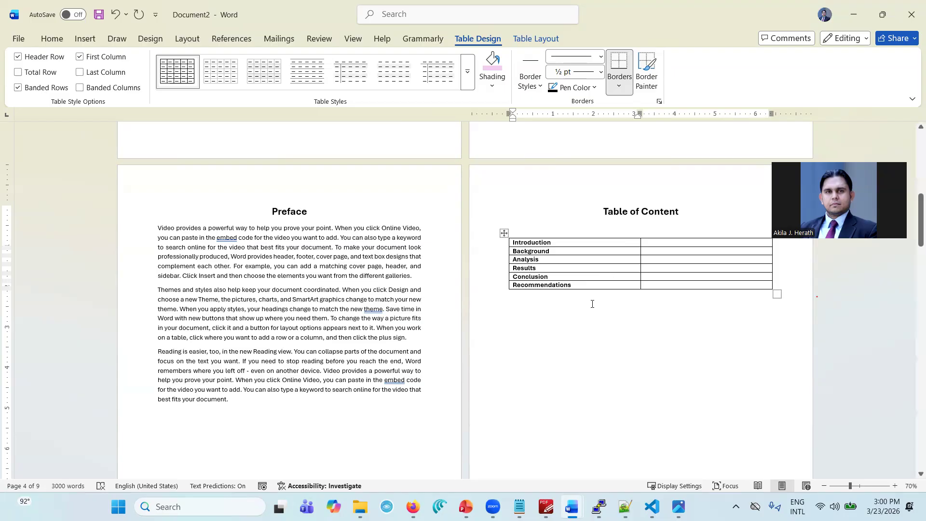
left_click(895, 485)
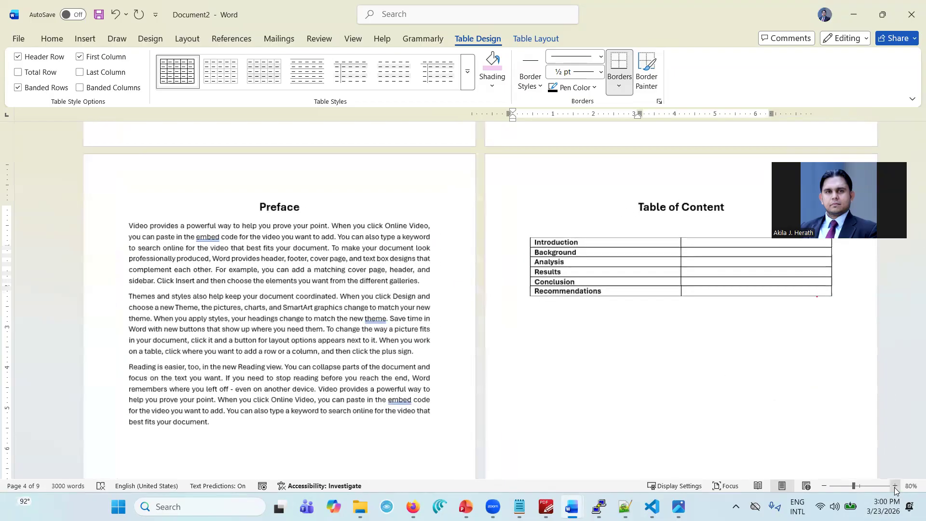
Remove the bold formatting from the six section titles in the table's first column
left_click(895, 485)
left_click(894, 486)
left_click(895, 485)
left_click(895, 485)
left_click(895, 486)
left_click(895, 486)
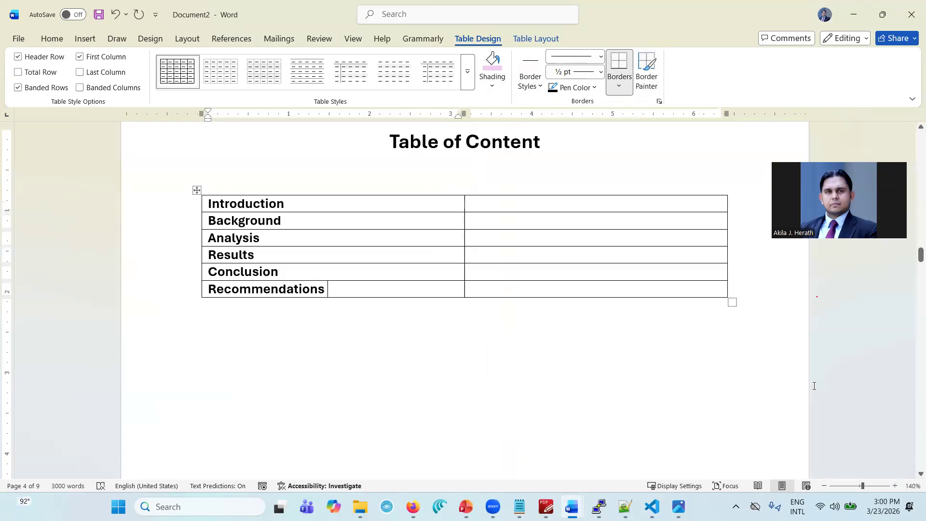
scroll(630, 314, "up", 2)
left_click_drag(326, 285, 318, 367)
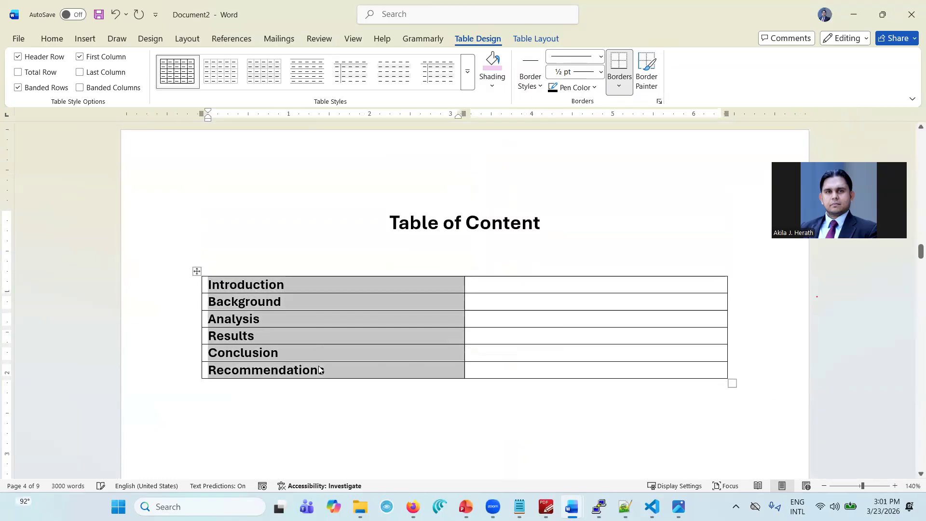
key("ctrl+b")
left_click(379, 331)
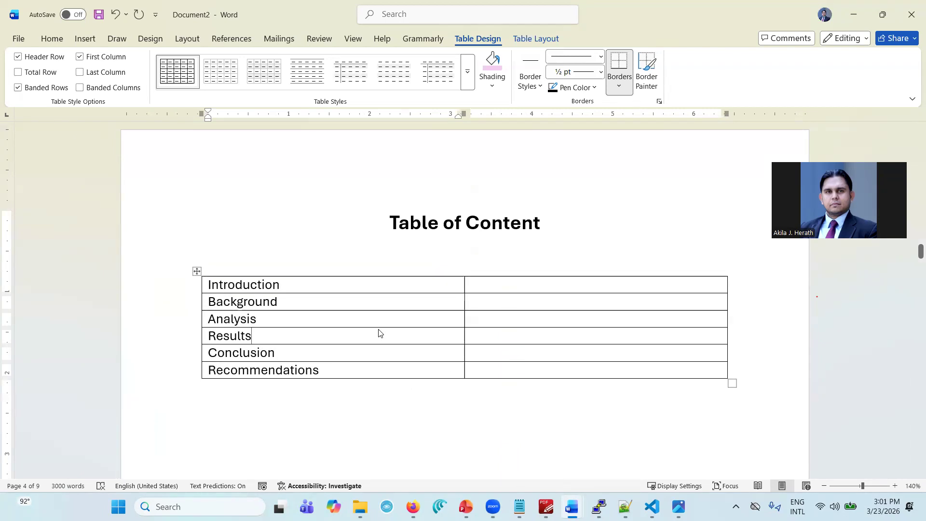
Insert an empty table row directly below the Background row
left_click(486, 291)
left_click(312, 303)
right_click(311, 303)
mouse_move(368, 179)
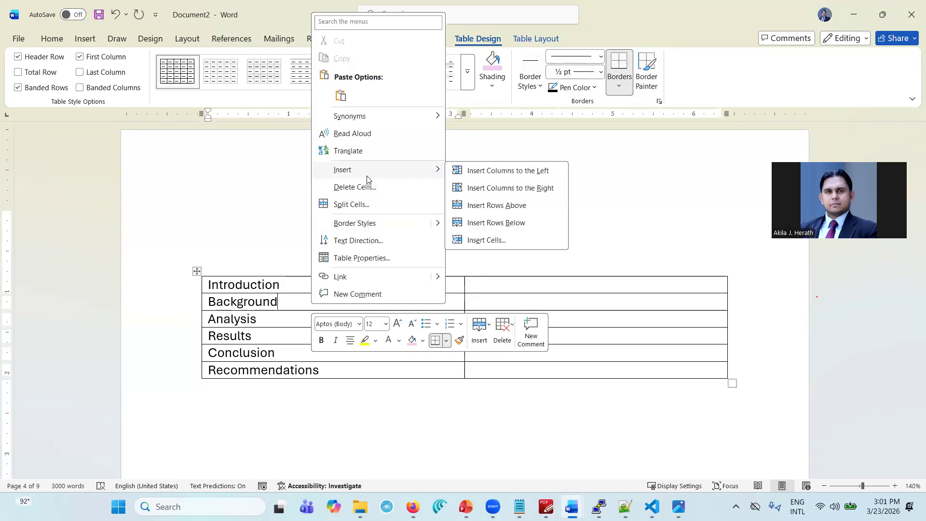
left_click(490, 228)
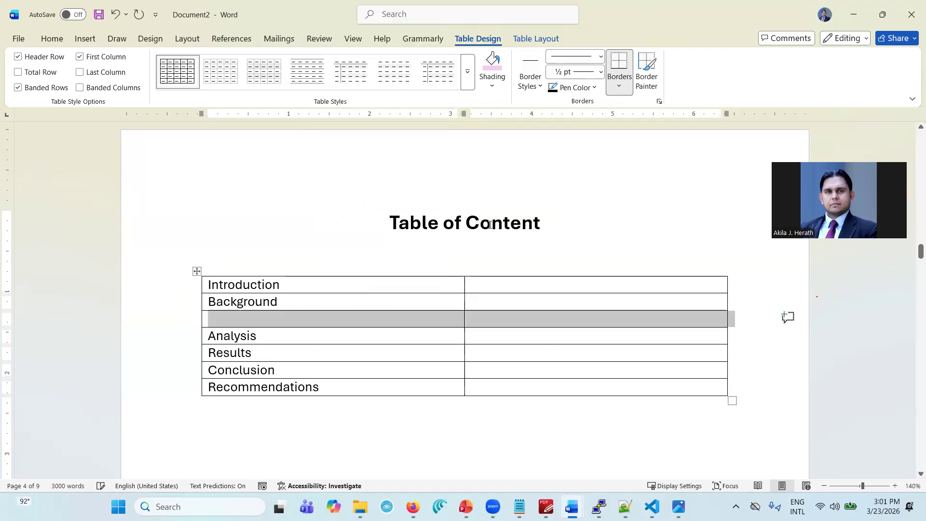
Split the first cell of the empty row below Background into two columns and one row
left_click(386, 319)
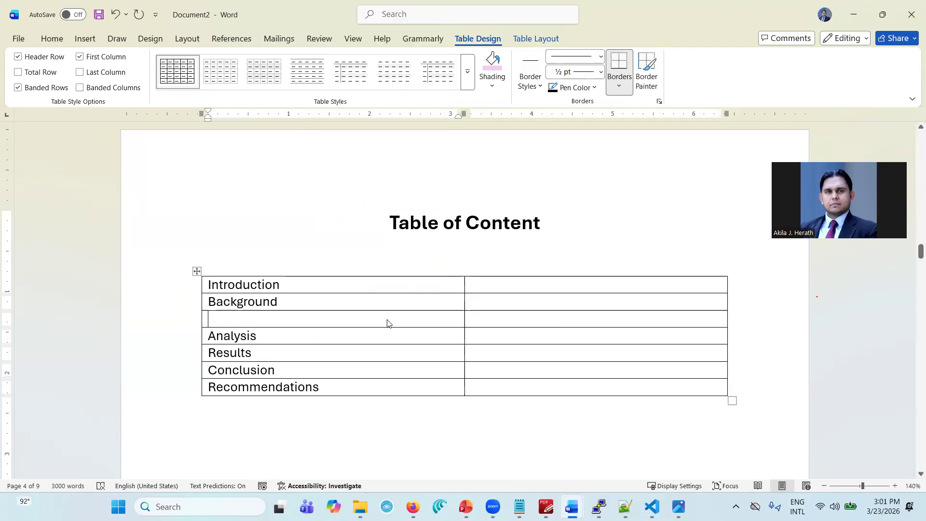
right_click(386, 319)
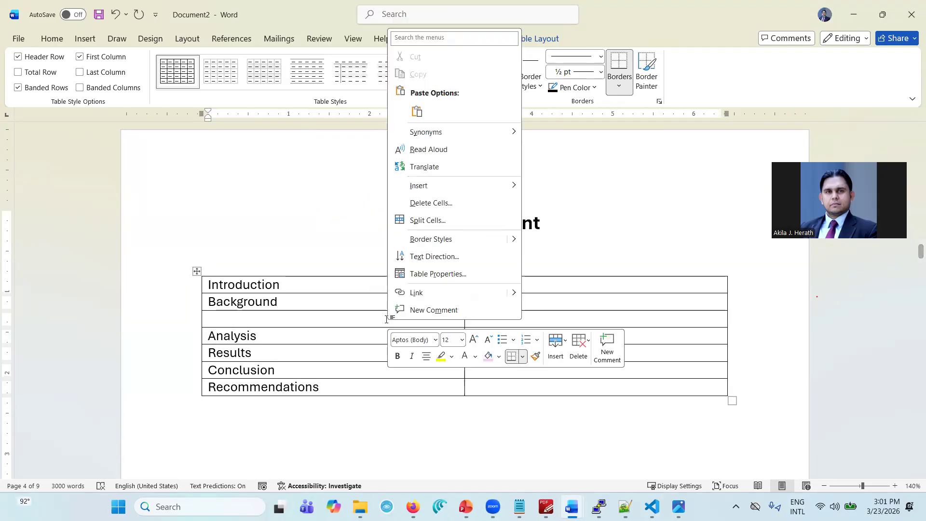
left_click(428, 221)
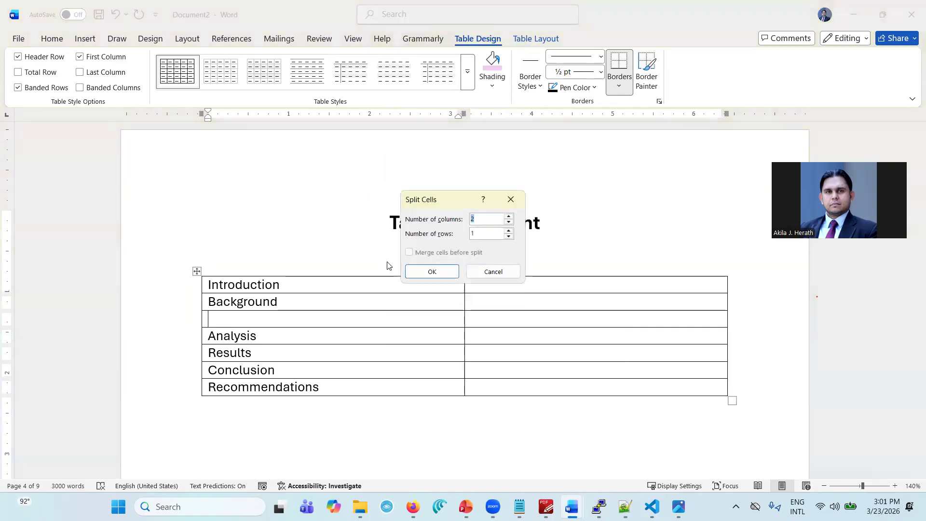
left_click(443, 270)
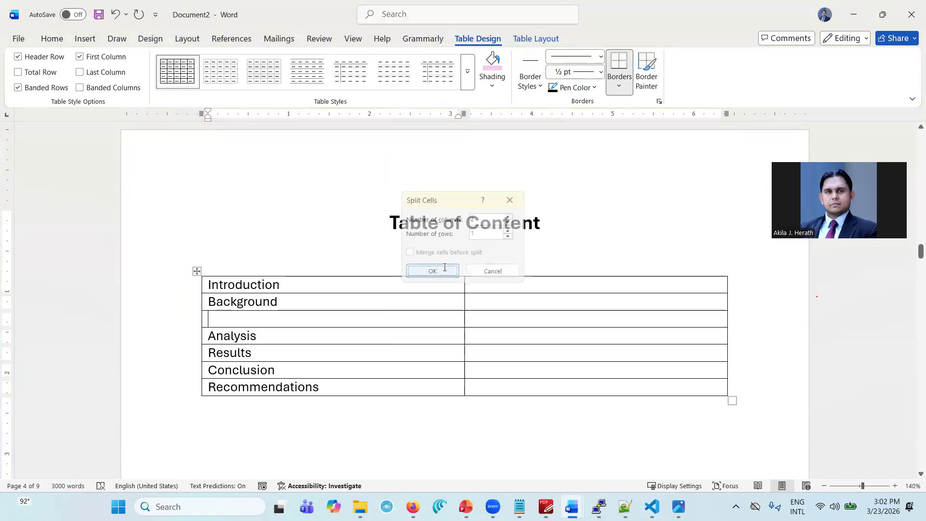
left_click(375, 341)
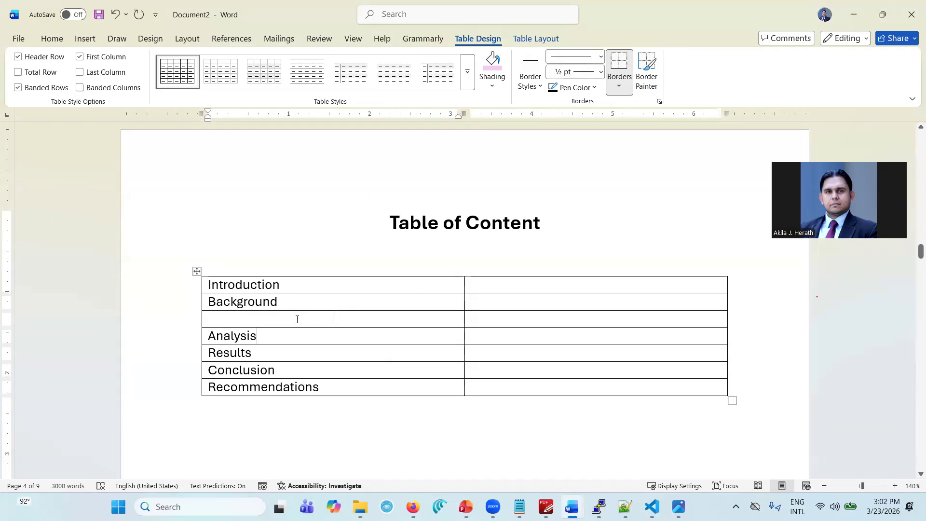
Narrow the first of the two split cells below Background to a small indent by moving only that row's divider
left_click(314, 319)
left_click(333, 322)
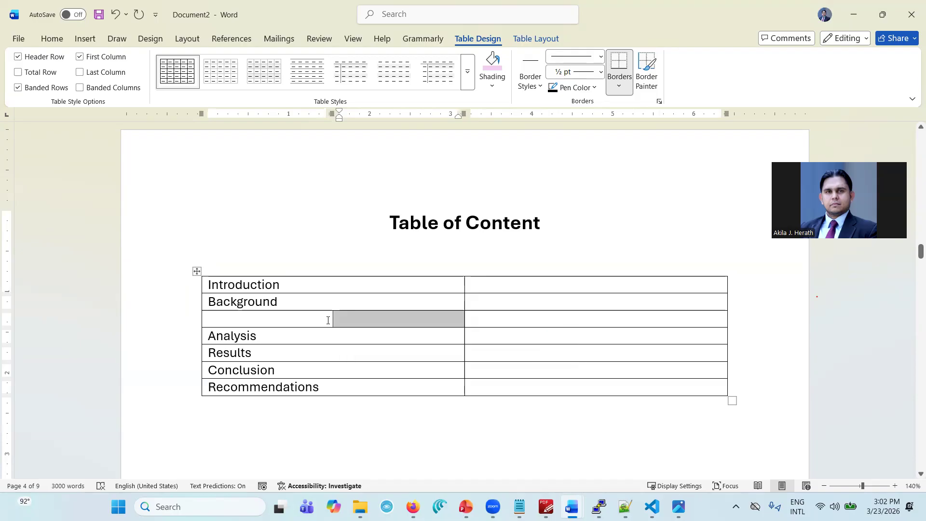
left_click(333, 319)
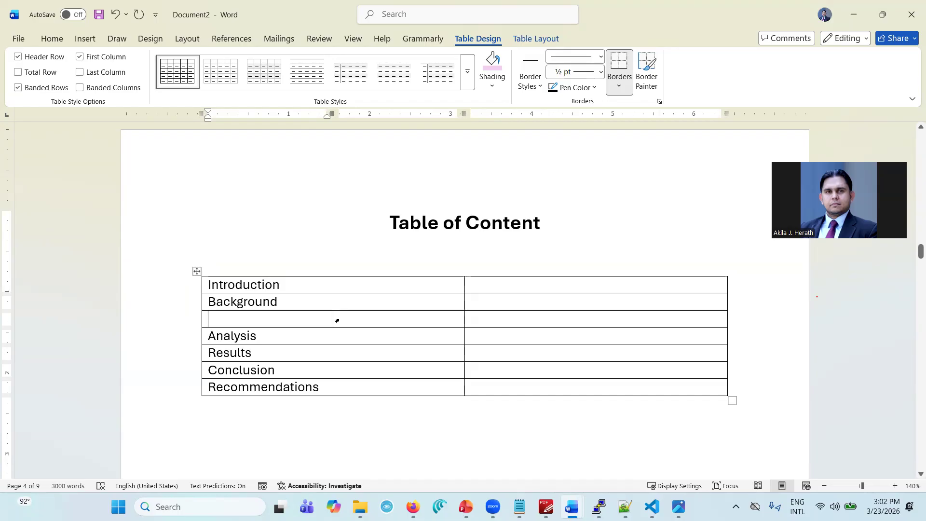
left_click(336, 321)
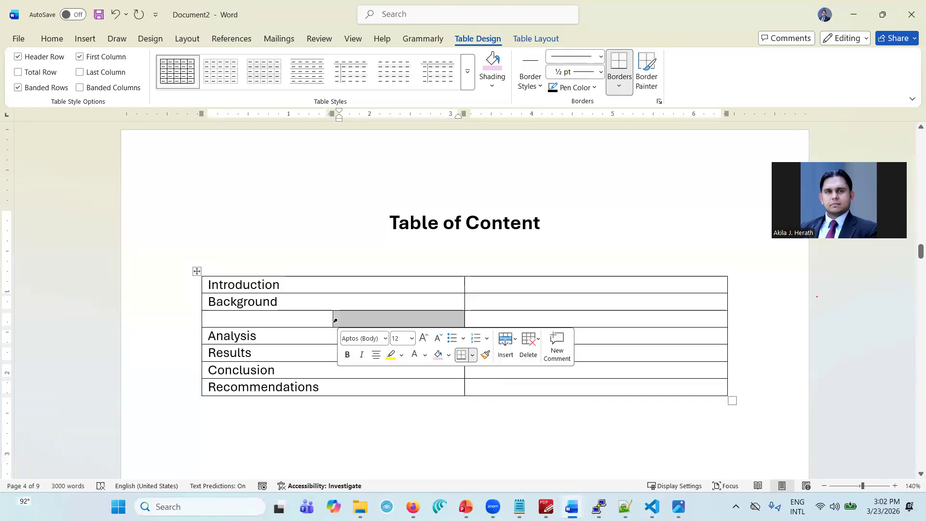
left_click(299, 318)
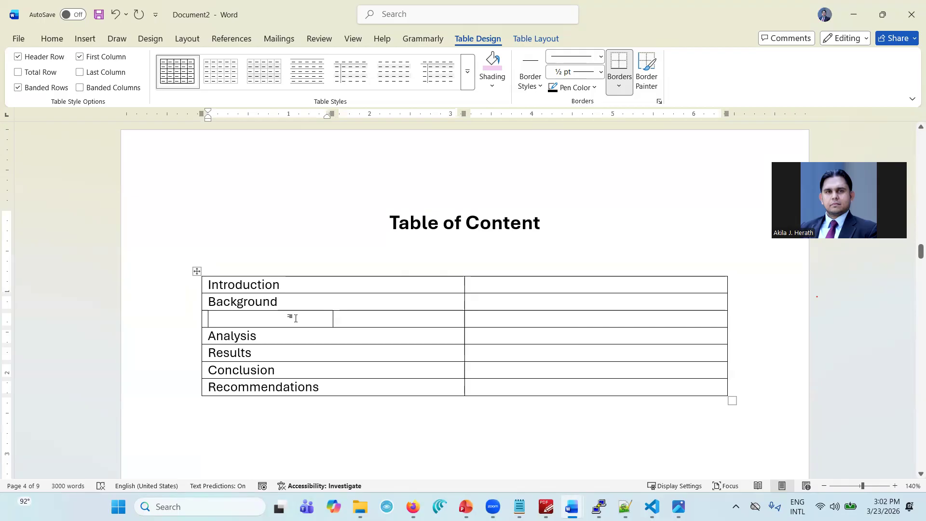
left_click(202, 322)
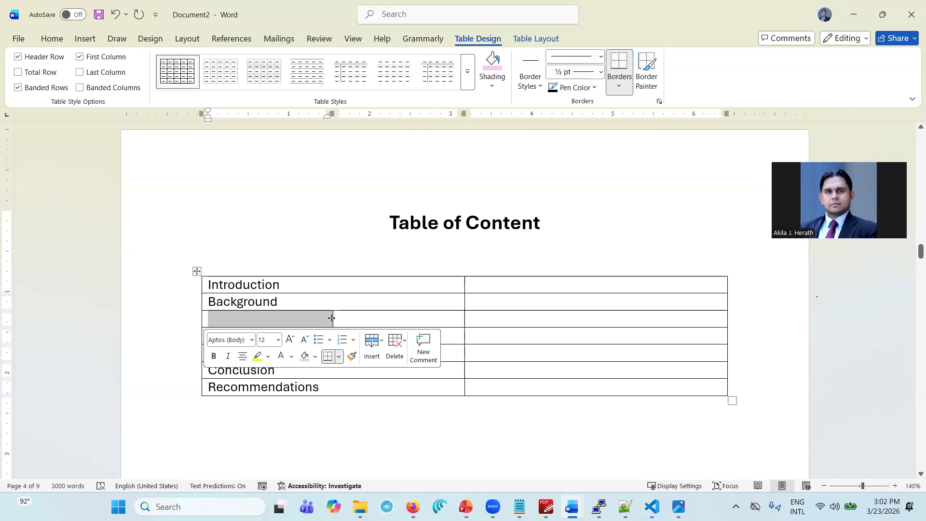
left_click_drag(331, 318, 232, 320)
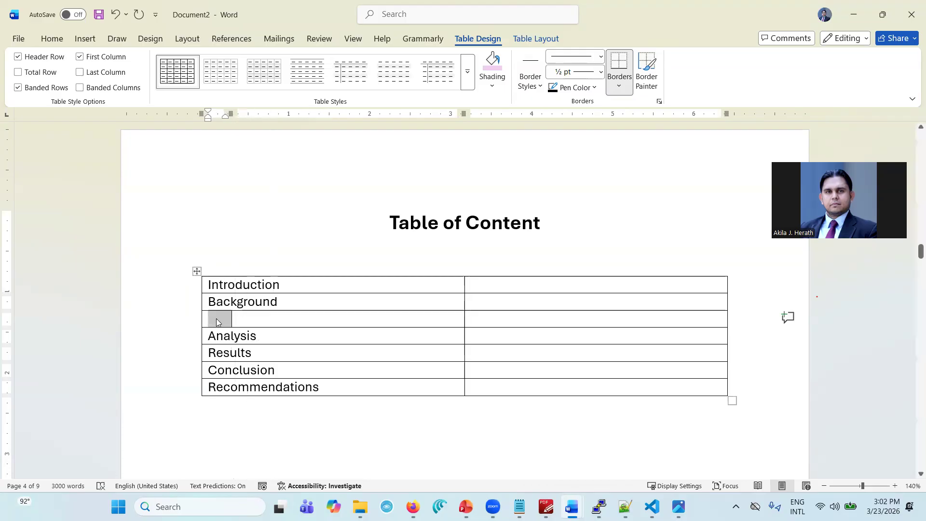
Enter Sri Lanka as a subheading in the wider split cell below Background
left_click(234, 319)
left_click(244, 318)
type("Sri")
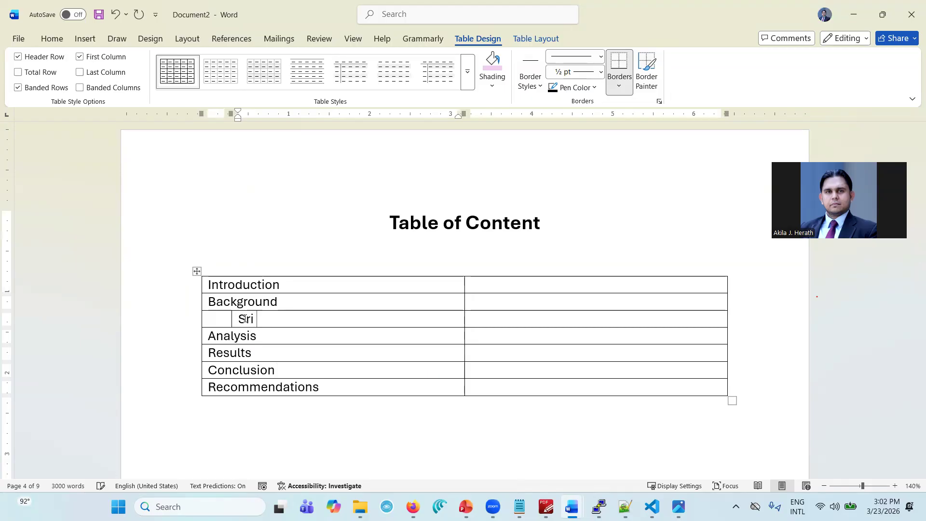
type(" Lankan")
key("BackSpace")
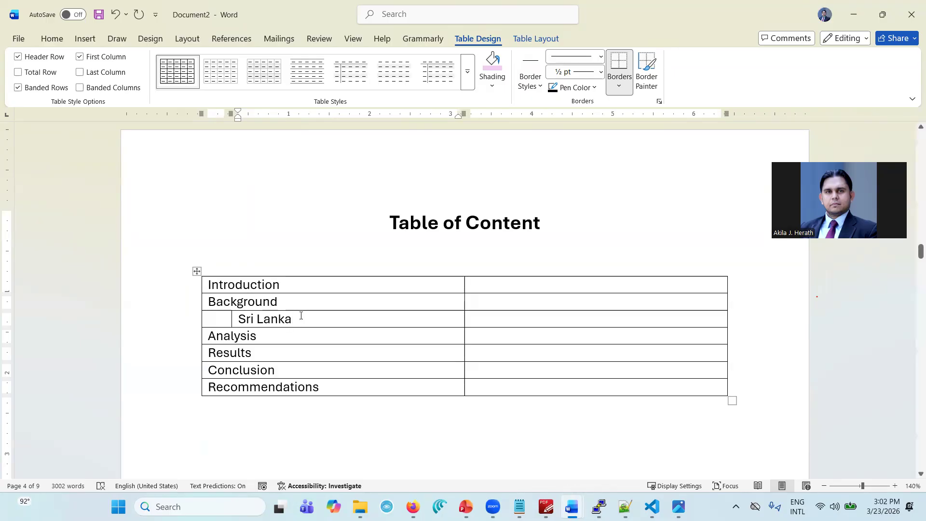
Insert another table row directly below the Sri Lanka row
right_click(321, 319)
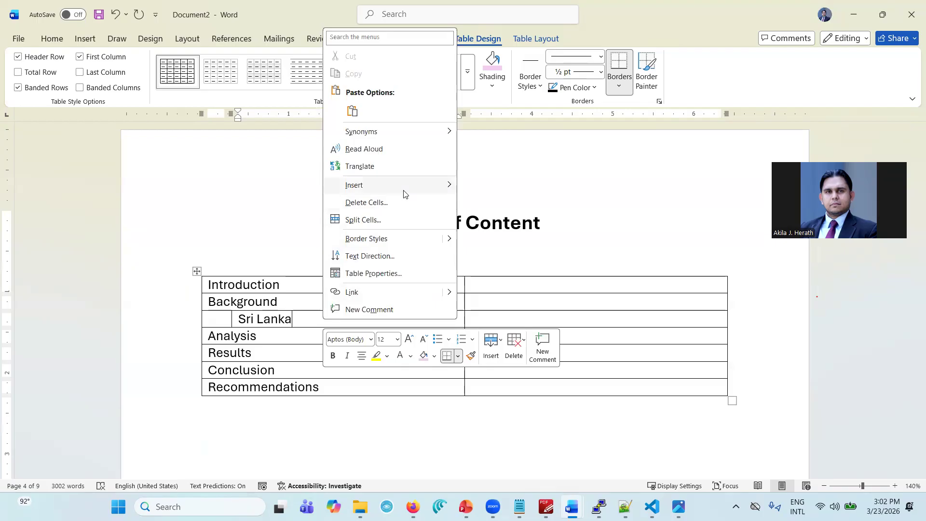
mouse_move(455, 179)
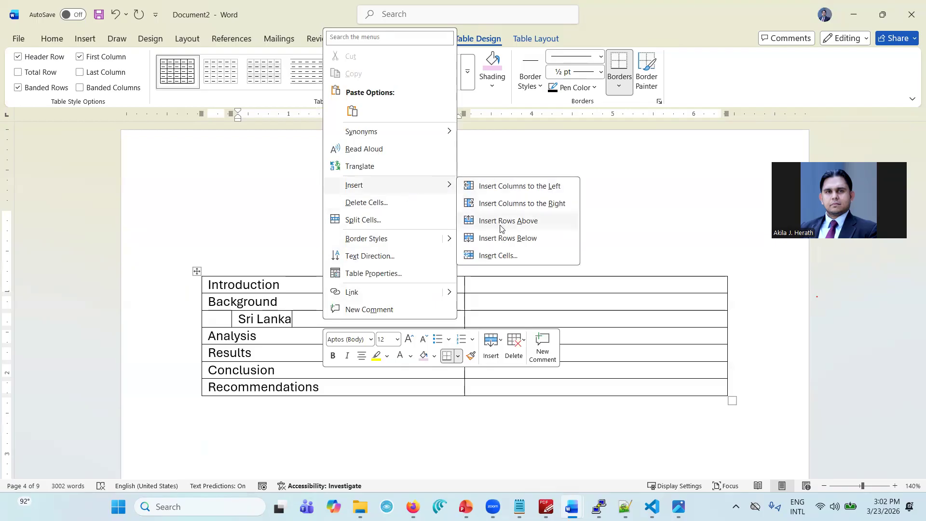
left_click(501, 238)
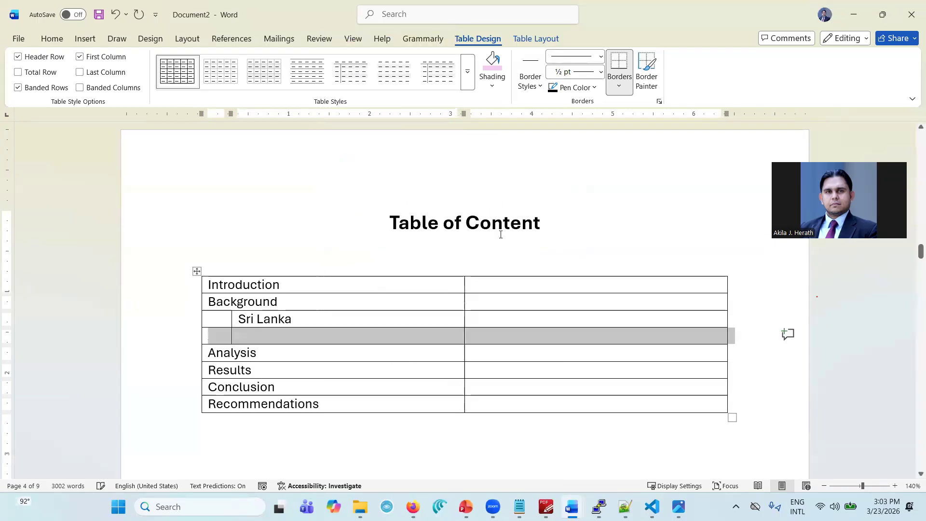
Enter Global as the second subheading in the indented cell below Sri Lanka
left_click(320, 333)
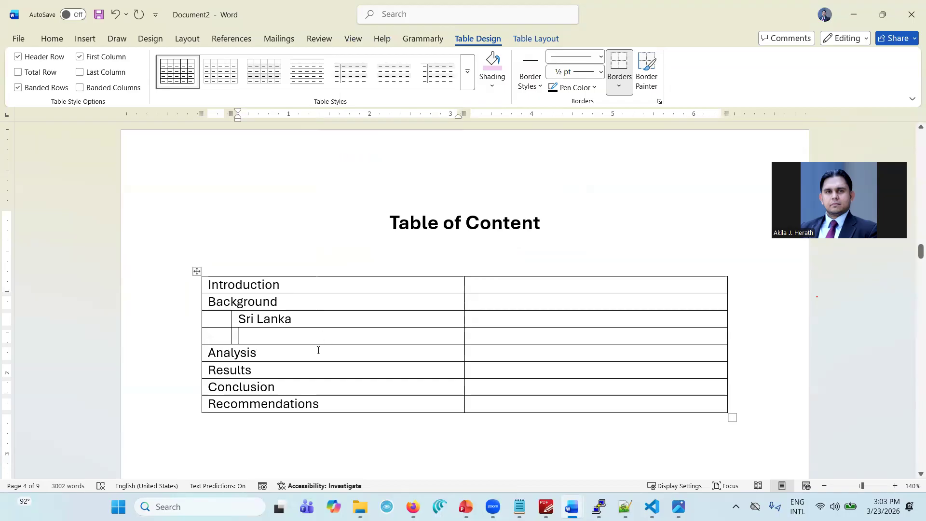
type("Inter")
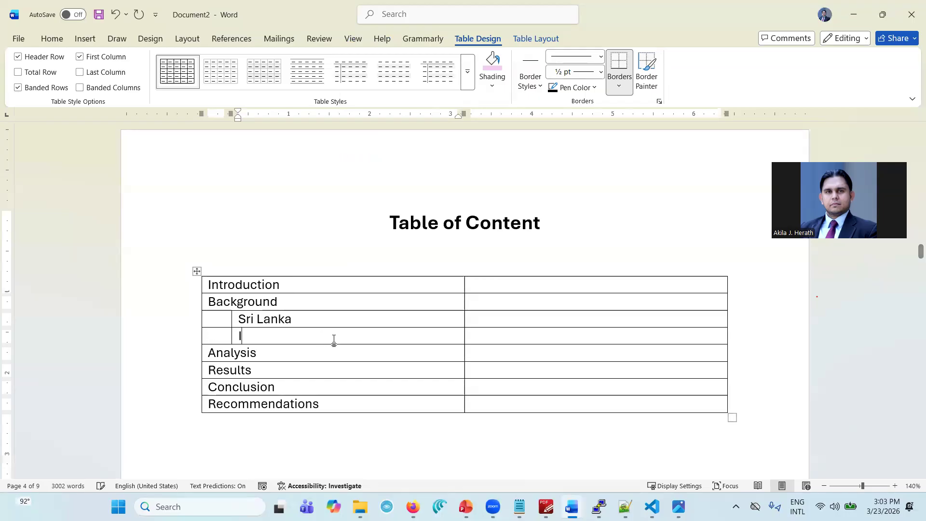
key("BackSpace")
key("BackSpace")
key("BackSpace")
key("BackSpace")
key("BackSpace")
type("Go")
key("BackSpace")
type("lobal")
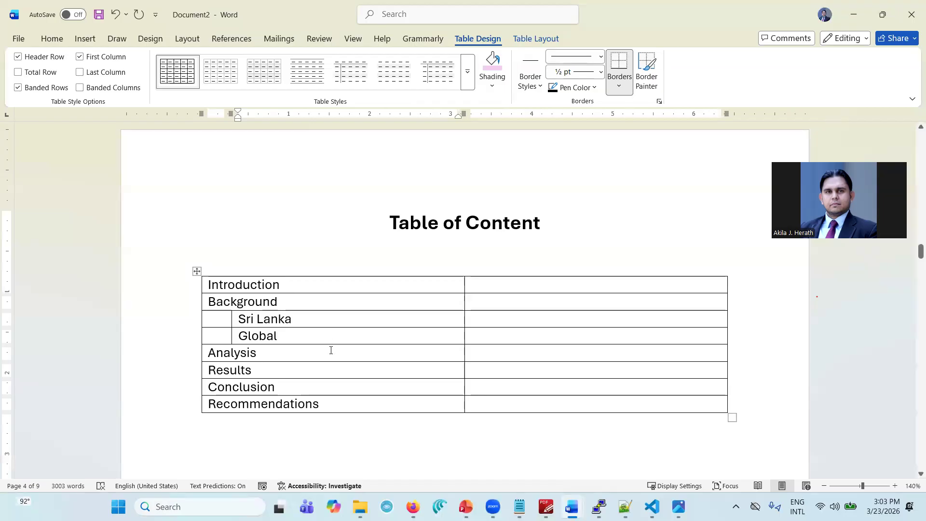
Insert an empty table row directly below the Results row
left_click(305, 368)
right_click(305, 369)
mouse_move(385, 234)
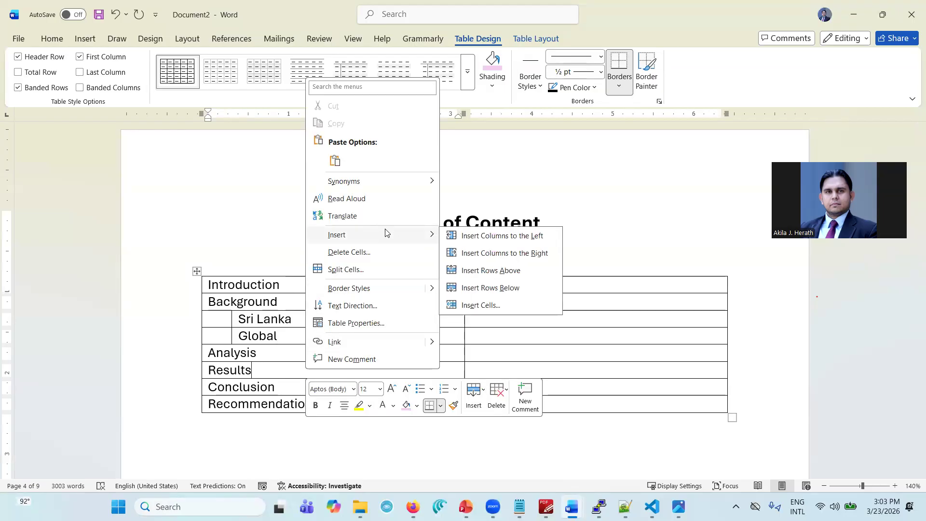
left_click(478, 284)
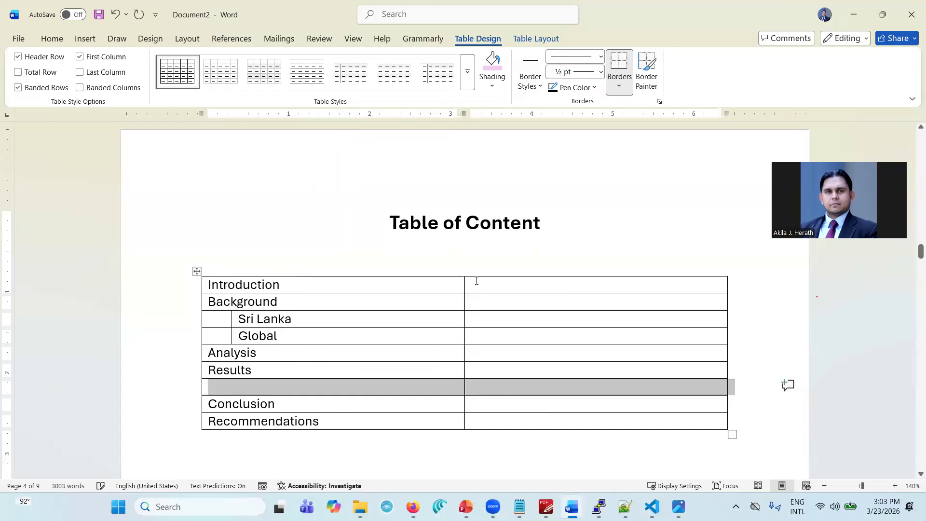
Split the first cell of the empty row below Results into two columns and one row
left_click(356, 385)
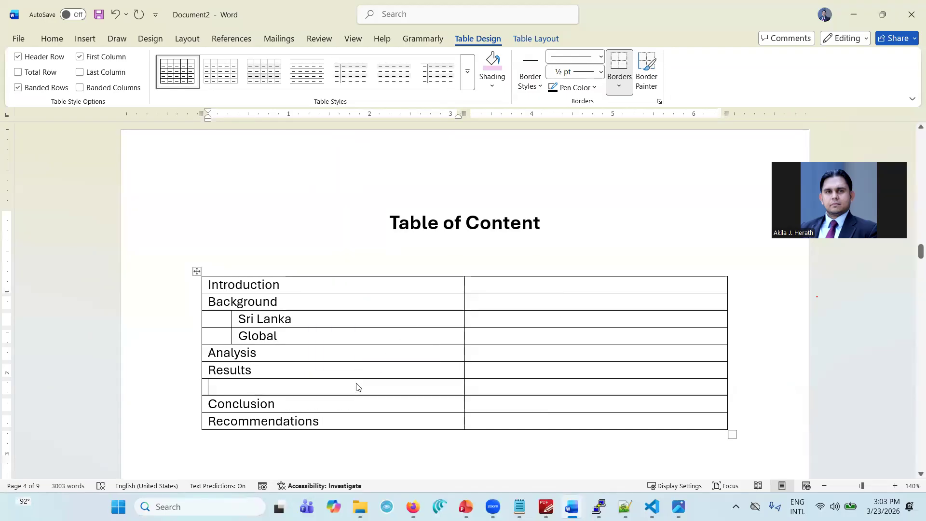
right_click(356, 386)
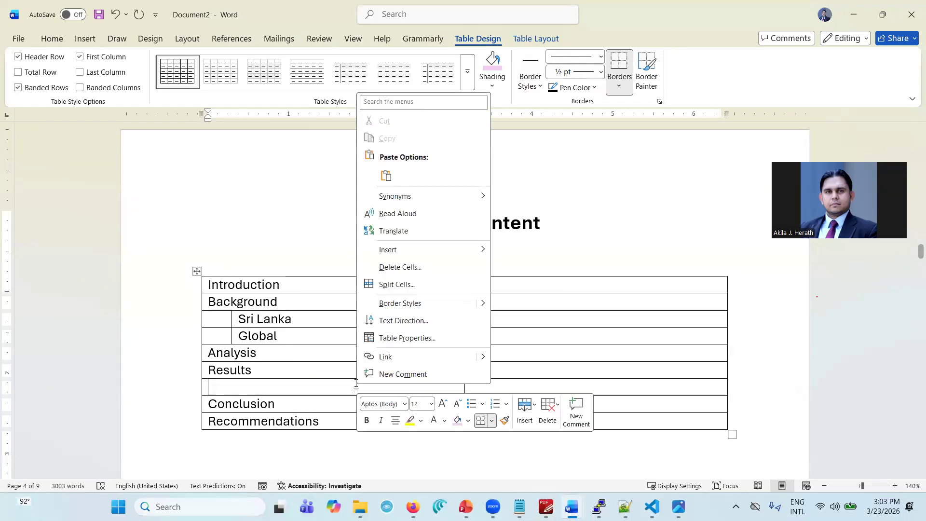
left_click(401, 287)
left_click(424, 270)
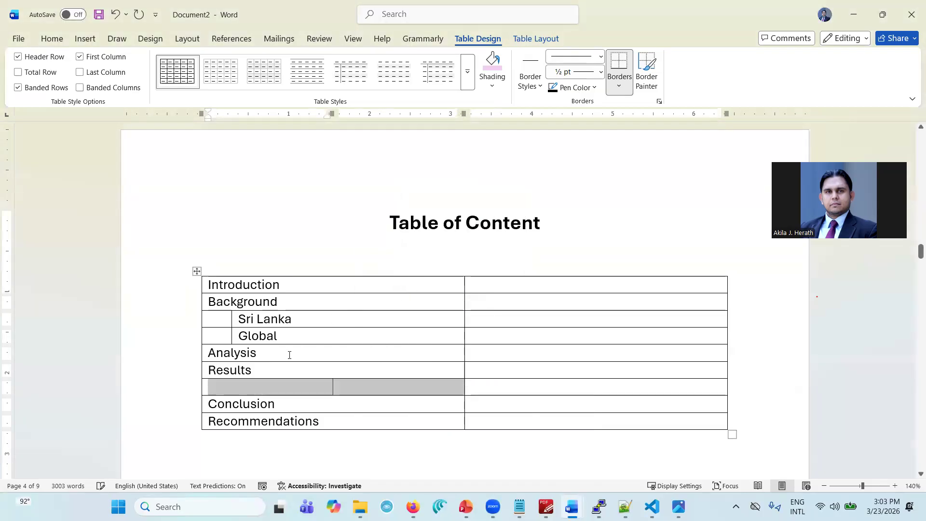
Narrow the first split cell below Results so its divider lines up with the indent of the Sri Lanka and Global rows
left_click(294, 384)
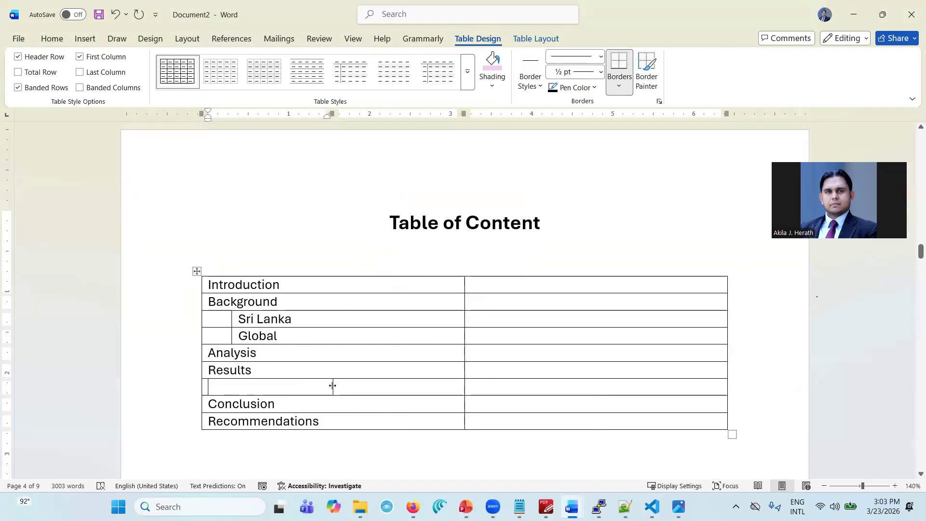
left_click(333, 387)
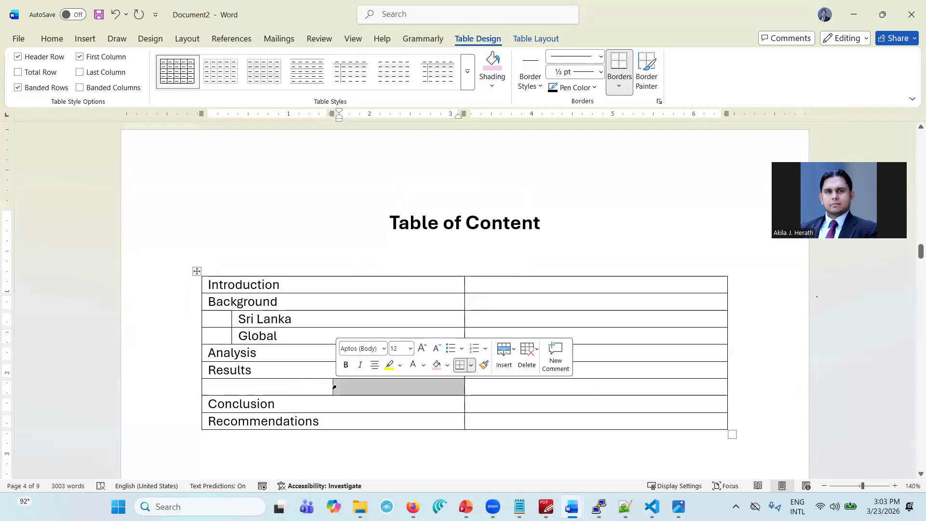
left_click_drag(334, 386, 229, 386)
left_click(235, 386)
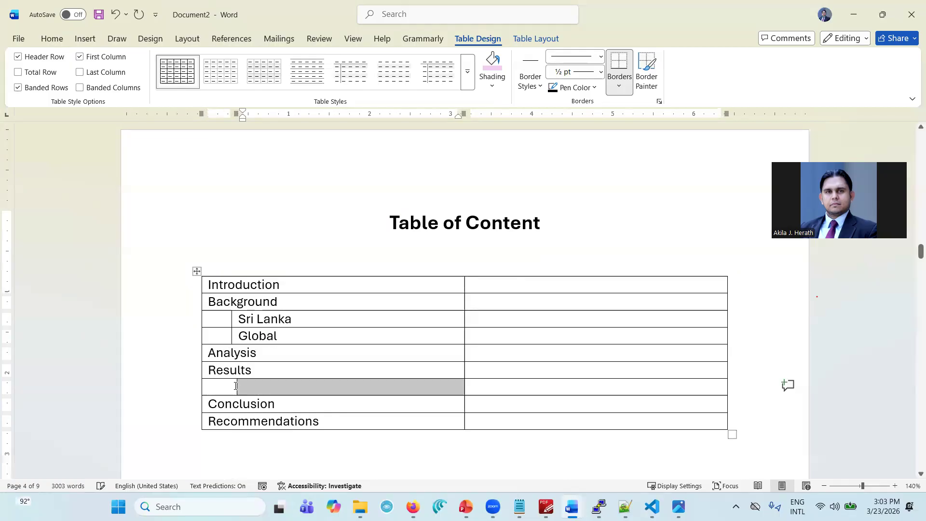
left_click(235, 386)
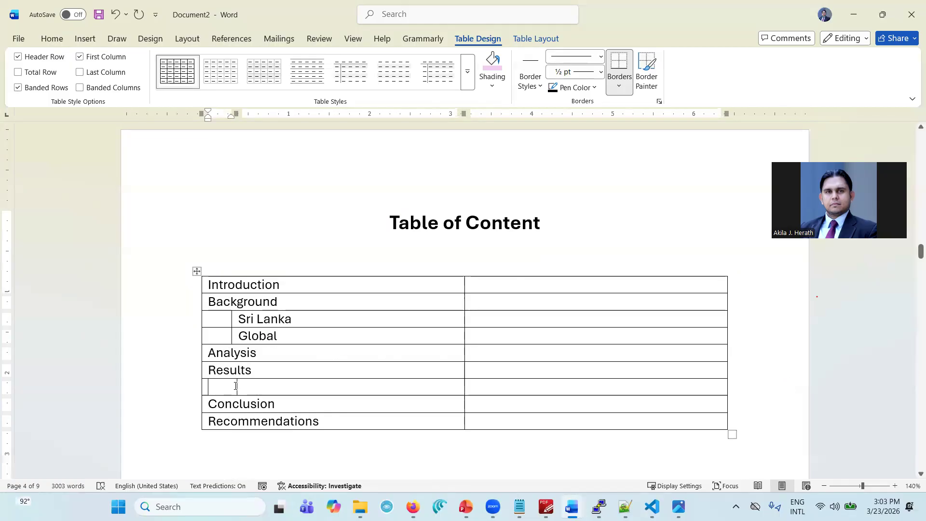
left_click(201, 388)
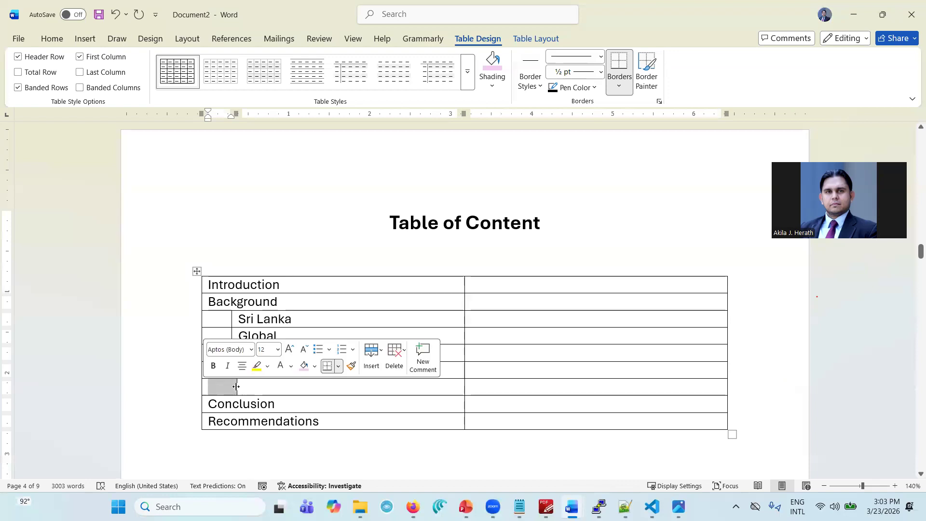
left_click_drag(234, 387, 231, 386)
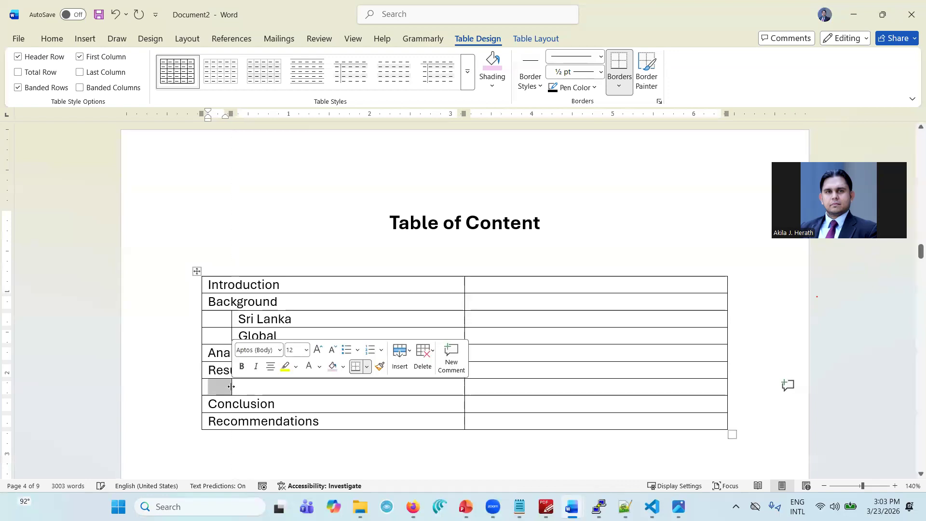
Enter Test one as the subheading in the indented cell below Results
left_click(239, 388)
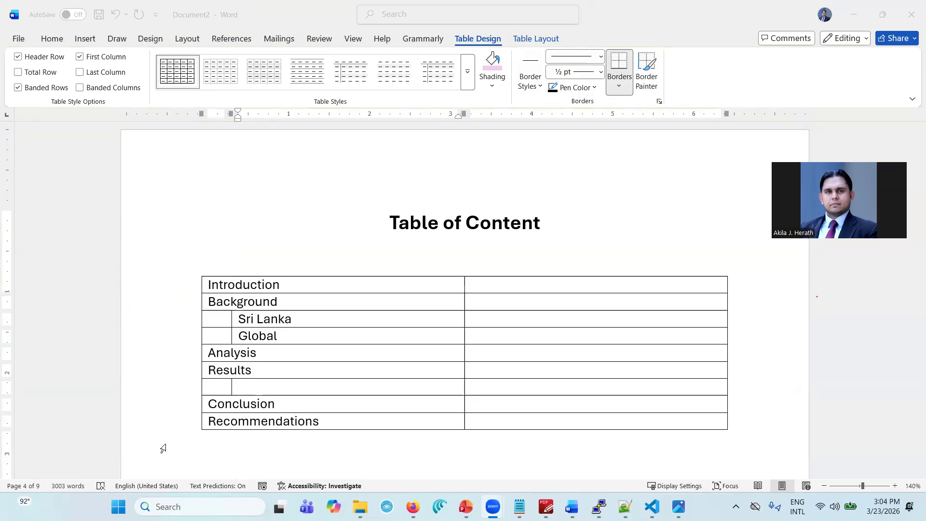
left_click(272, 393)
type("Test")
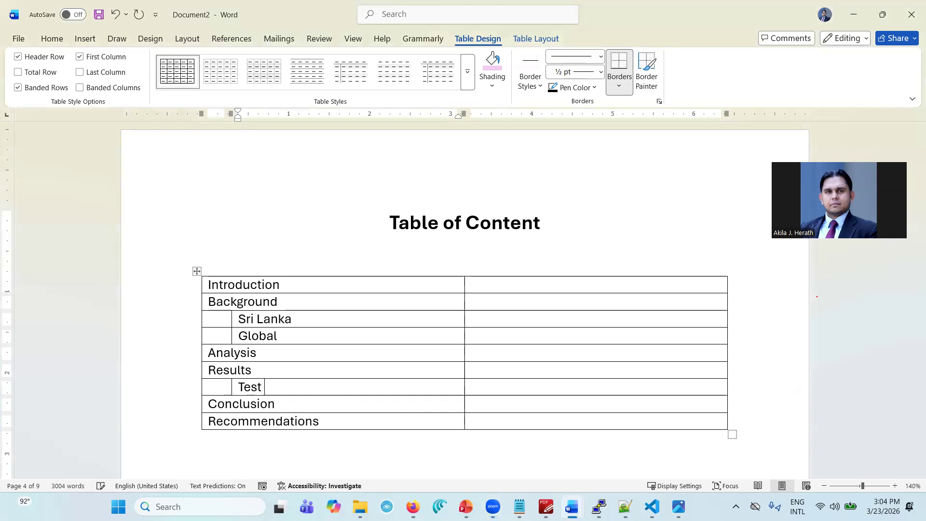
type(" one")
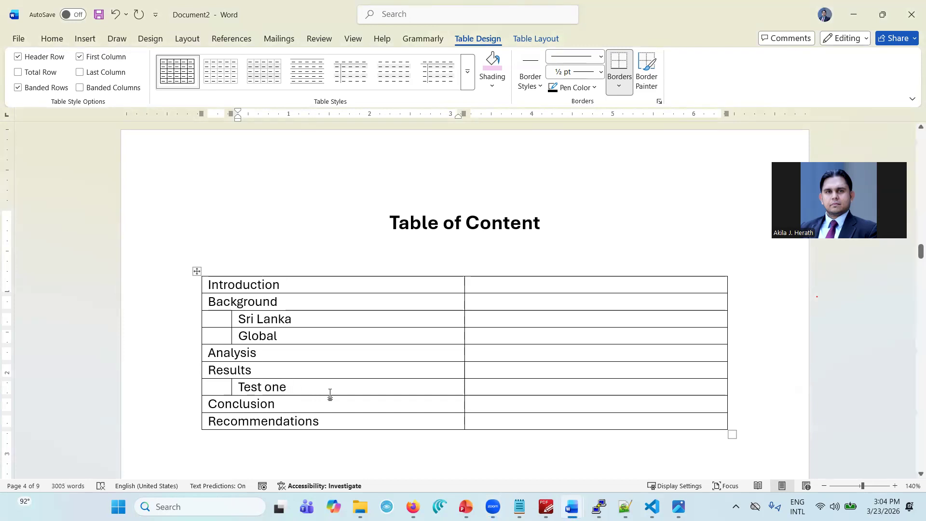
Narrow the table's headings column to just fit the Recommendations text
left_click(398, 376)
scroll(461, 251, "down", 2)
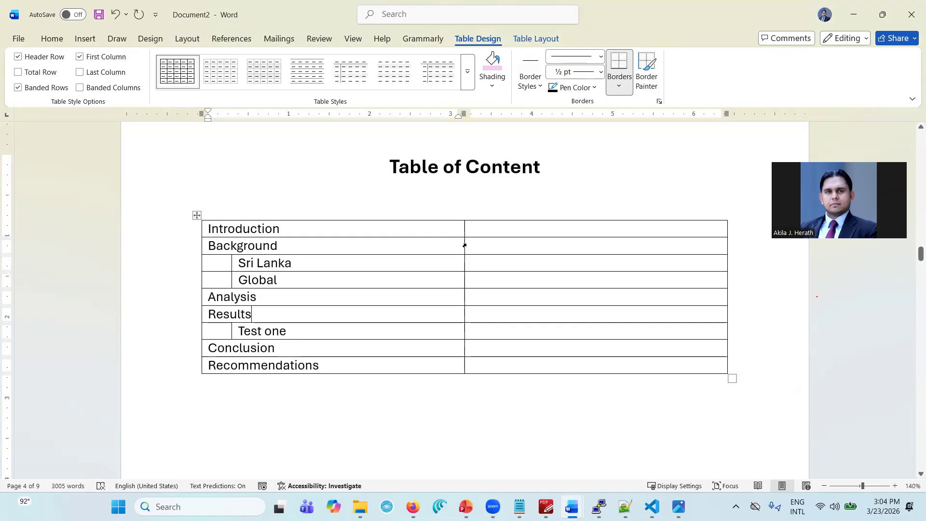
left_click_drag(464, 245, 322, 255)
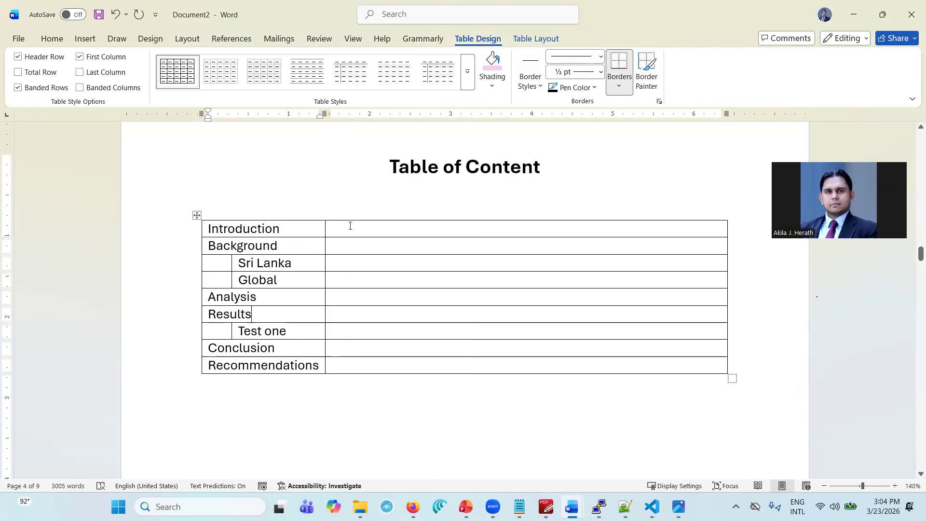
Insert a new column directly after the headings column and narrow the last column to a slim page-number column
left_click(302, 226)
right_click(301, 225)
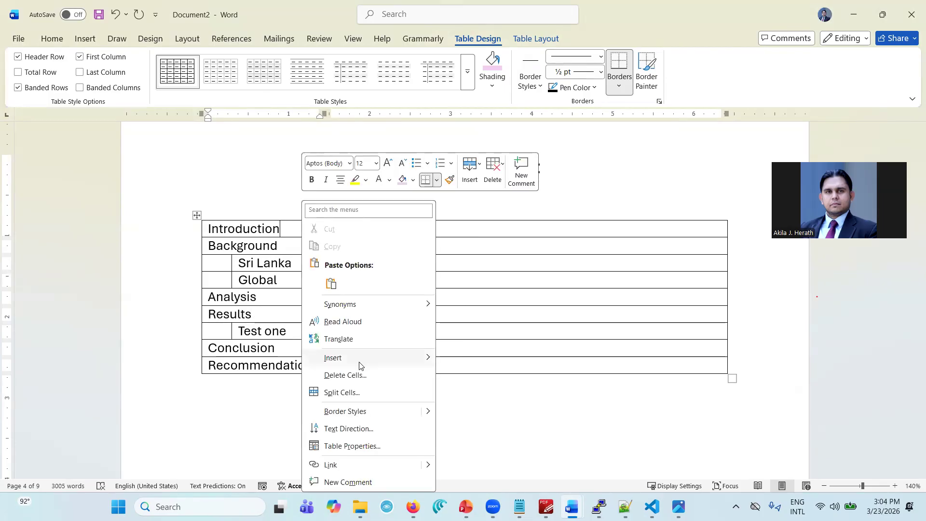
mouse_move(359, 361)
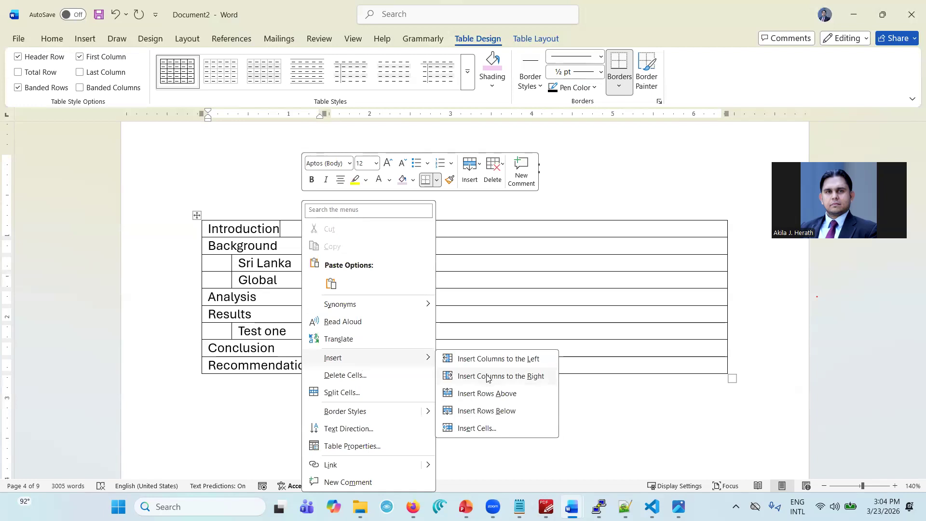
left_click(537, 382)
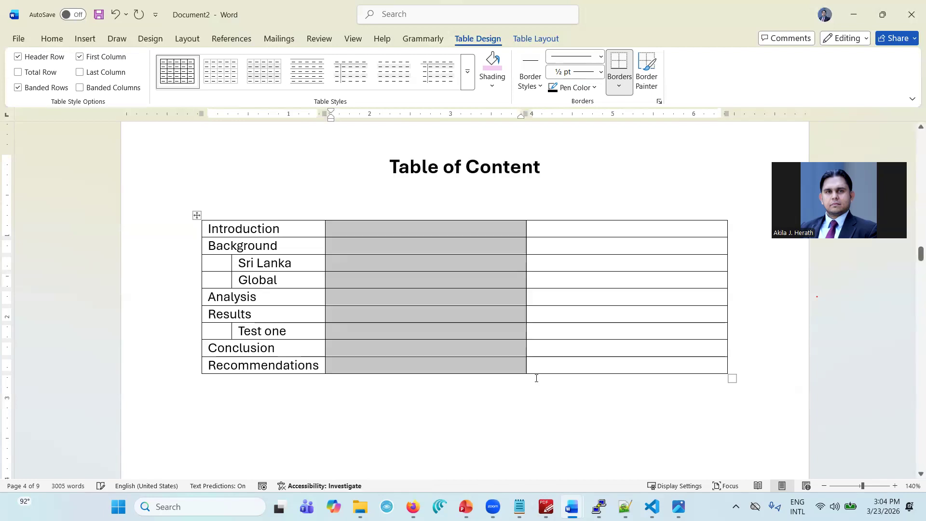
left_click(534, 295)
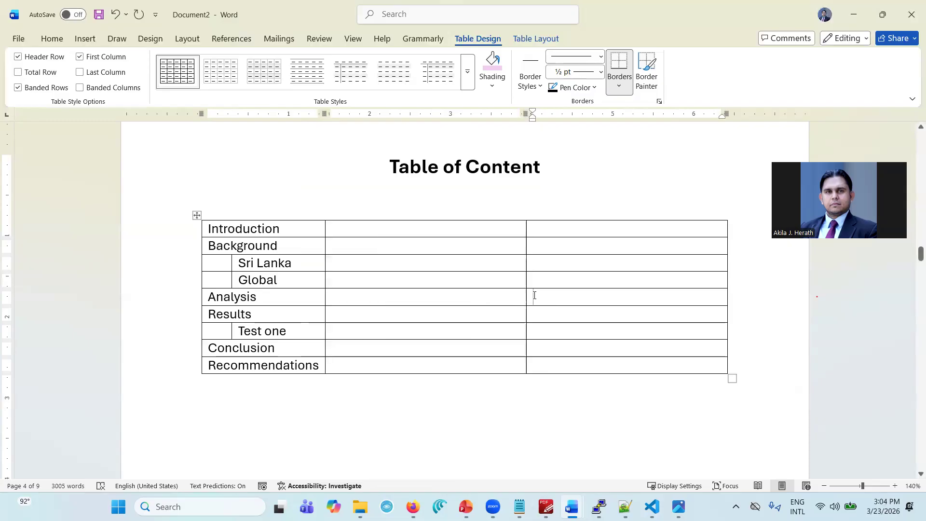
left_click_drag(525, 296, 702, 303)
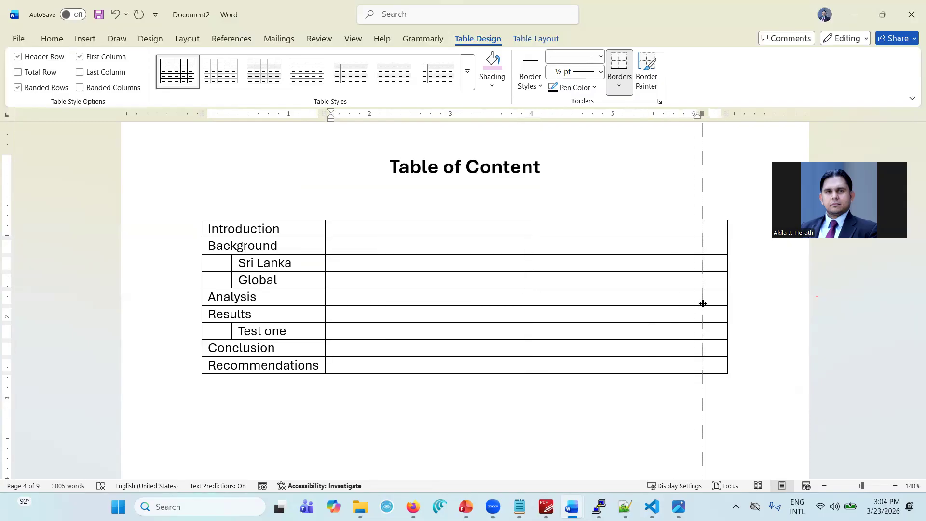
Fill the middle cell of the Introduction row with a single line of dashes spanning the cell
left_click(376, 233)
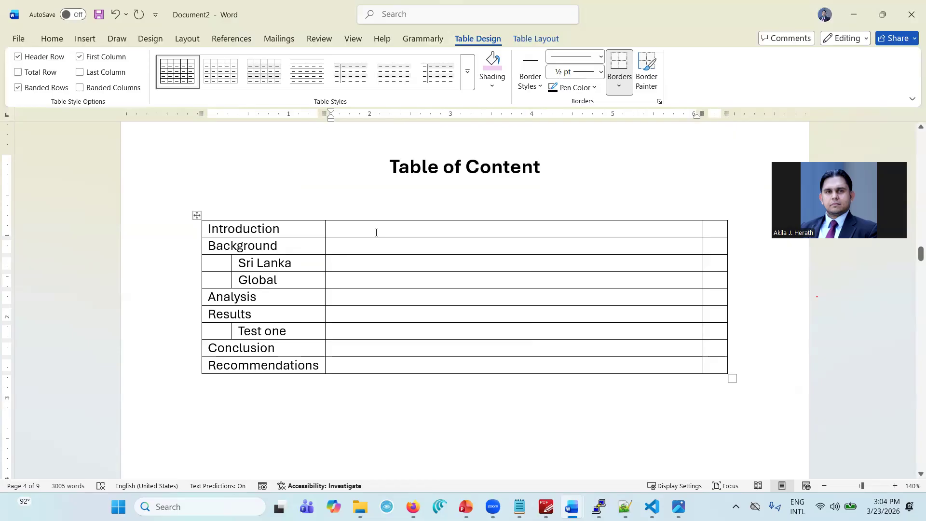
type("-------------------------------")
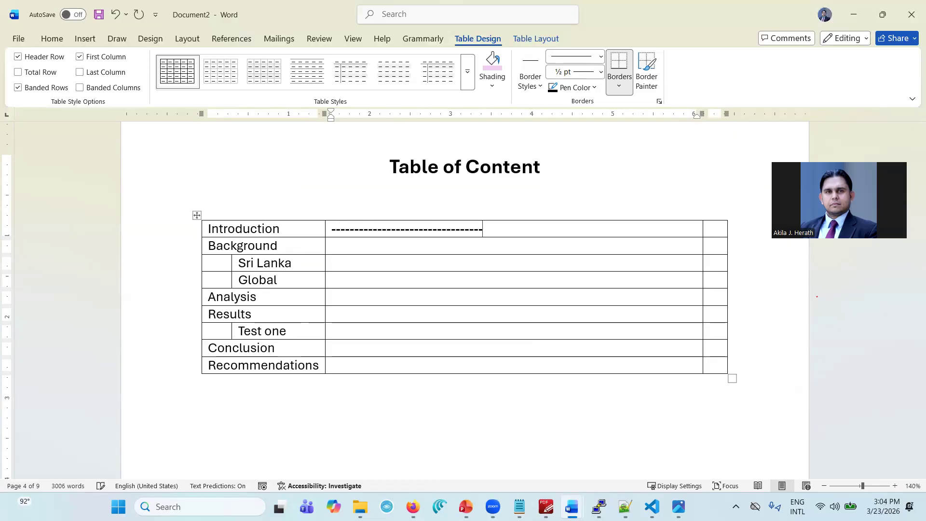
type("------------------------------------------------------")
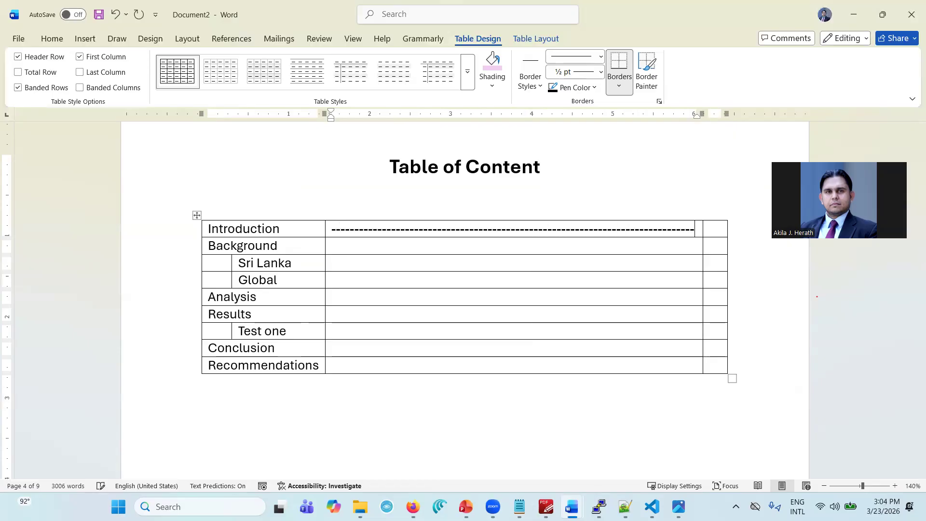
key("BackSpace")
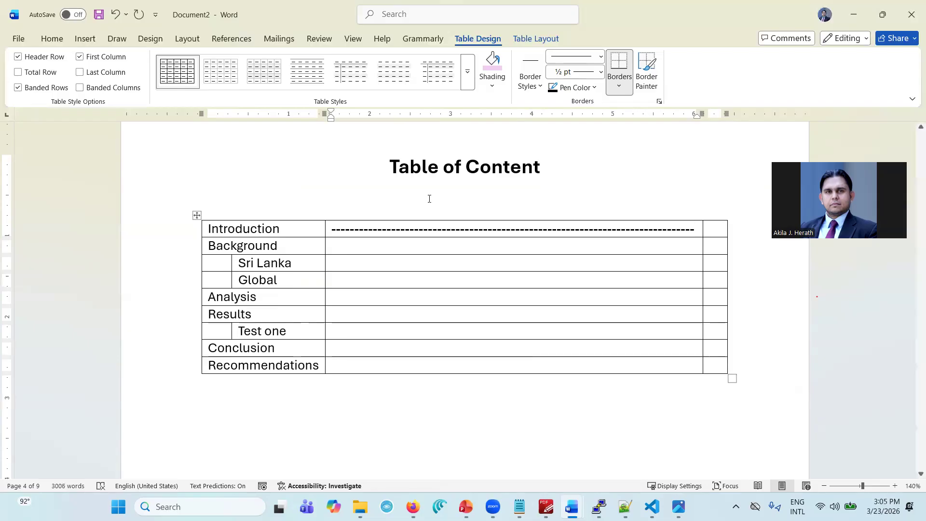
Try to copy the Introduction row's dash line into all the middle cells from Background to Recommendations at once
left_click_drag(684, 227, 302, 199)
key("ctrl+c")
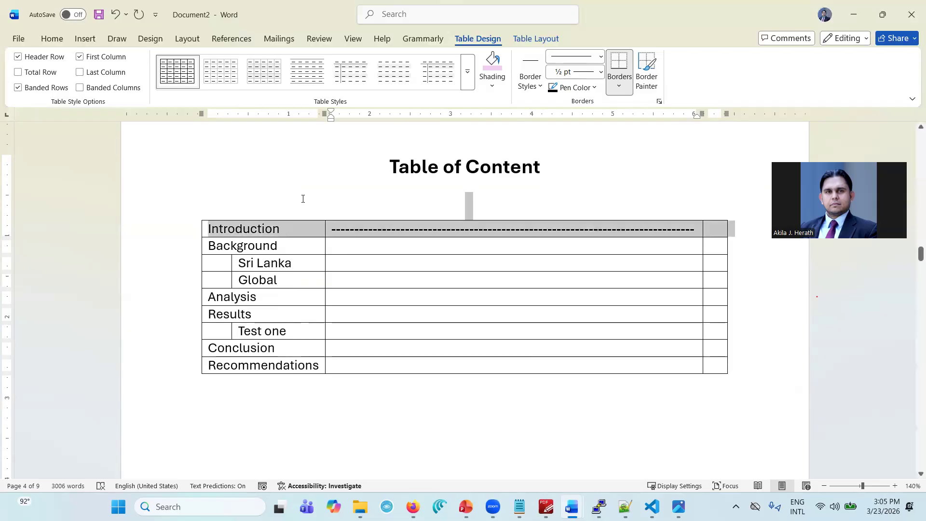
left_click_drag(342, 223, 329, 230)
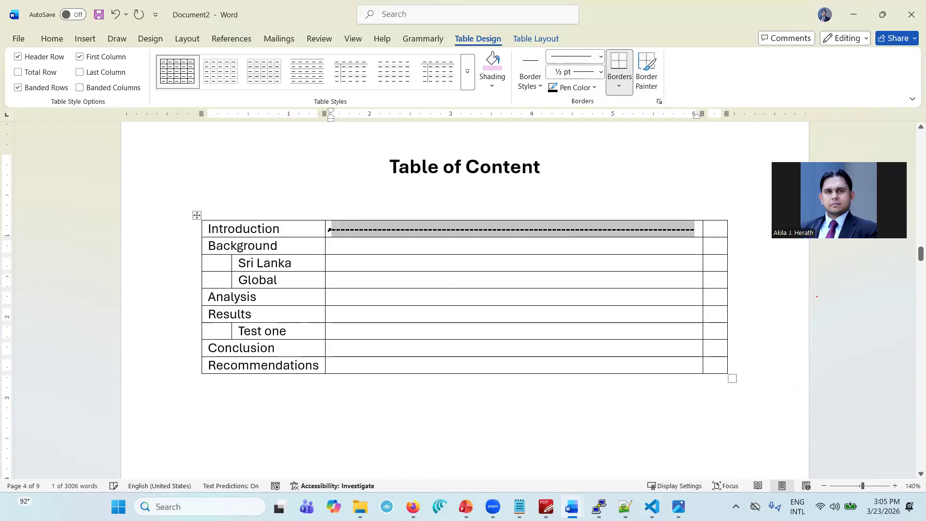
left_click(336, 247)
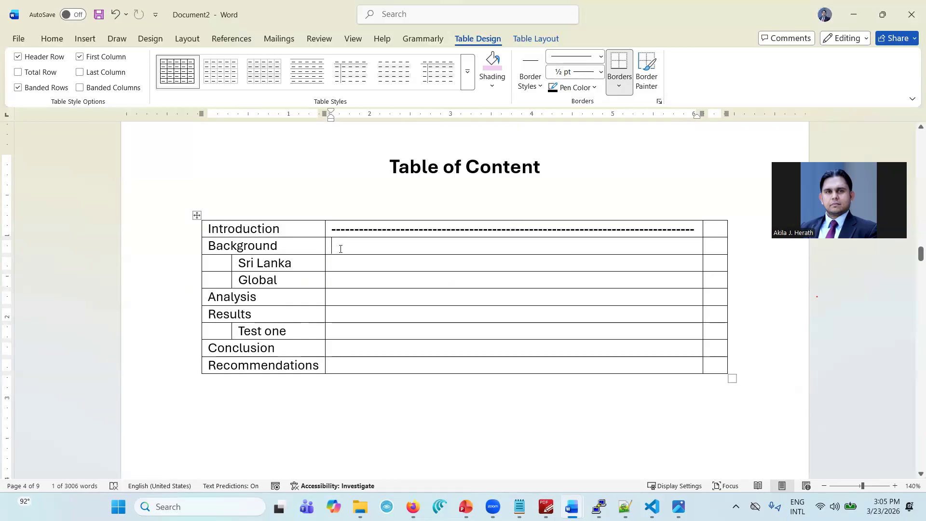
left_click_drag(346, 284, 347, 359)
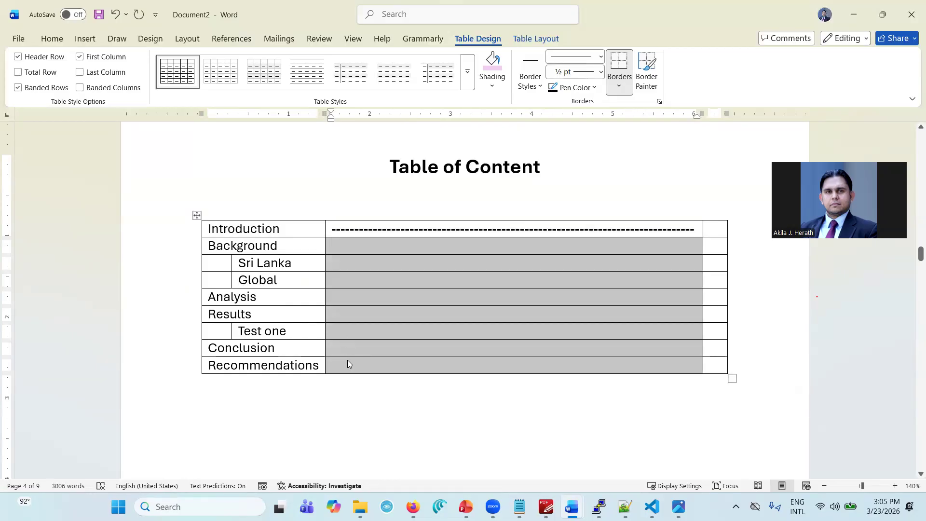
key("ctrl+v")
key("ctrl+z")
Copy the dash line from the Introduction row into the middle cell of the Background row
left_click(422, 245)
left_click_drag(332, 230, 696, 232)
left_click(642, 240)
key("ctrl+v")
key("ctrl")
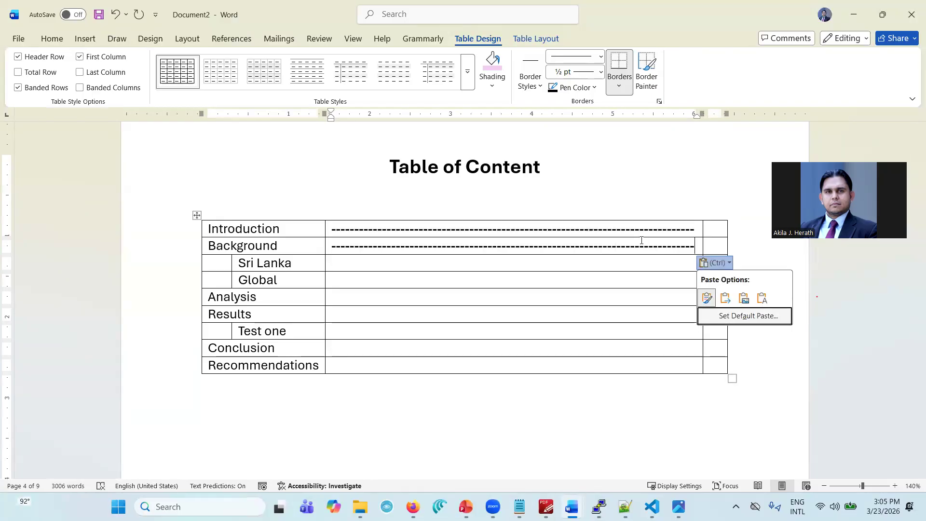
Try to paste the dash line into the middle cells from Sri Lanka to Test one at once
left_click_drag(619, 258, 586, 325)
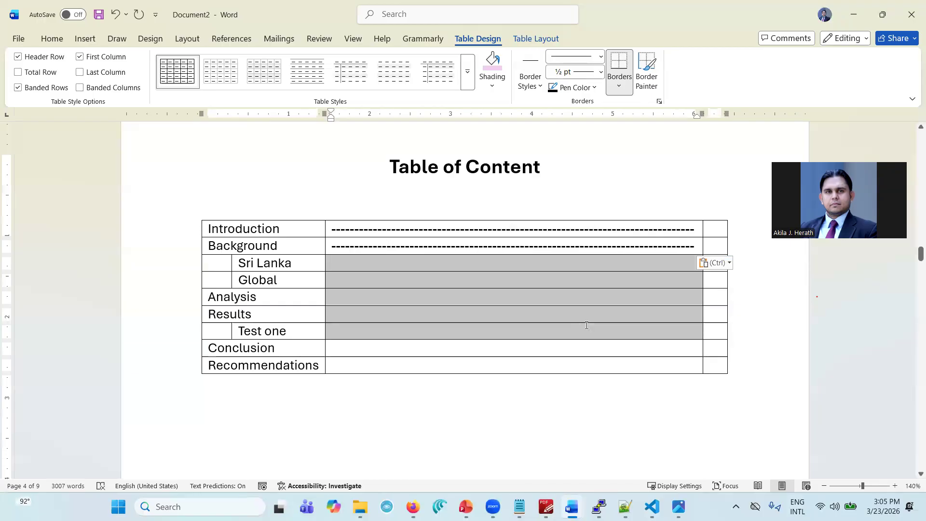
key("ctrl+v")
key("ctrl+z")
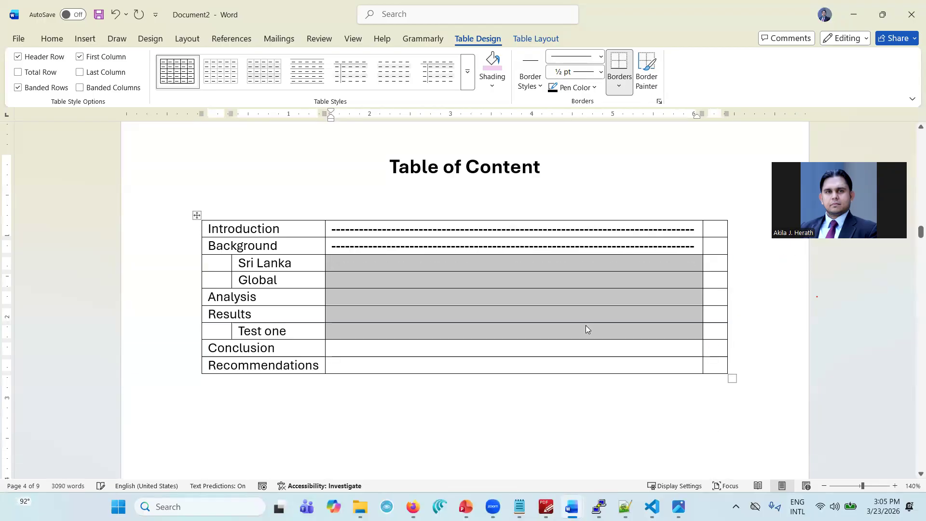
Fill the middle cells of the Sri Lanka, Global, Analysis and Results rows with the same dash line, one by one
left_click(471, 263)
type("---------------------------------------------------------------------------------------")
left_click(467, 279)
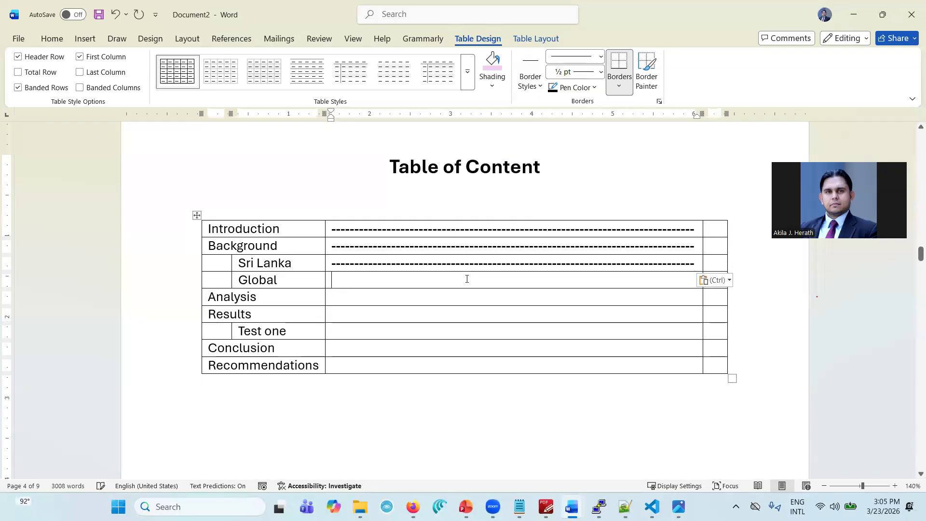
key("ctrl+v")
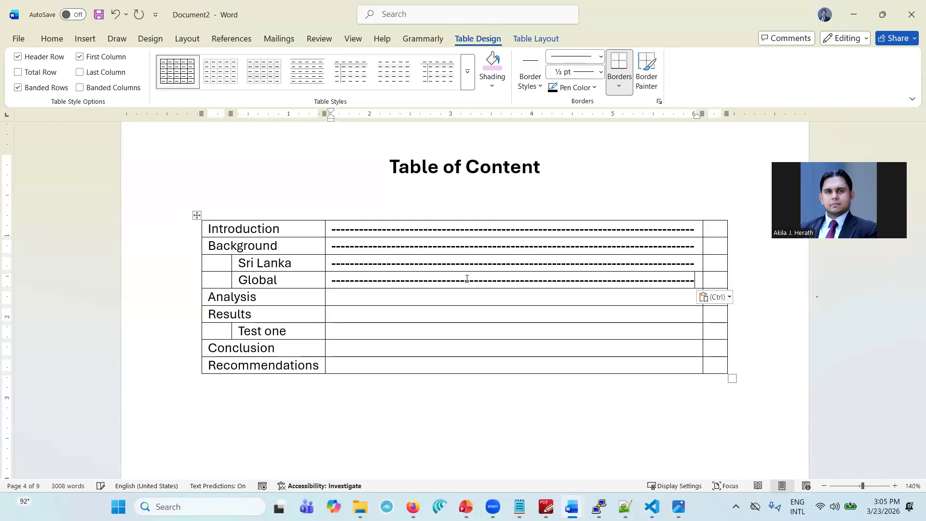
left_click(459, 301)
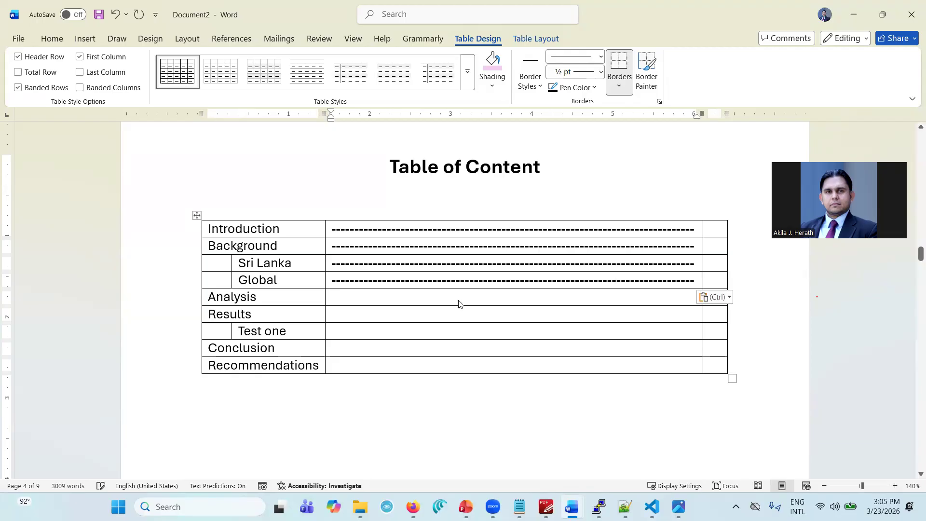
key("ctrl+v")
left_click(450, 311)
key("ctrl+v")
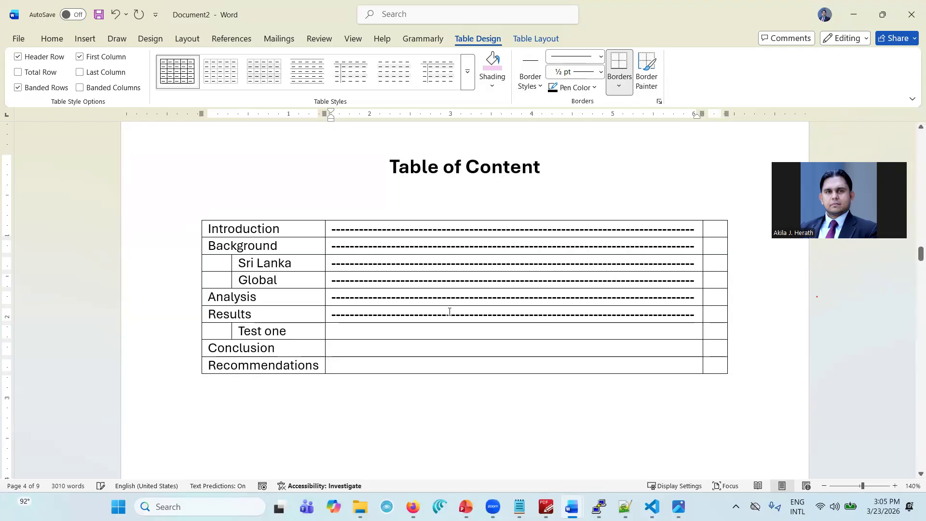
Paste the dash line into the middle cells of the Test one, Conclusion and Recommendations rows
left_click(436, 329)
key("ctrl+v")
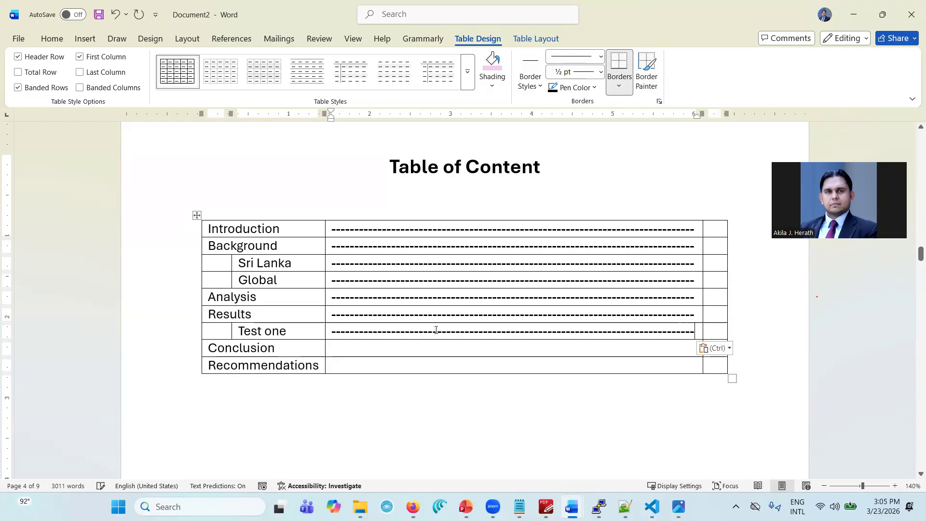
left_click(429, 350)
key("ctrl+v")
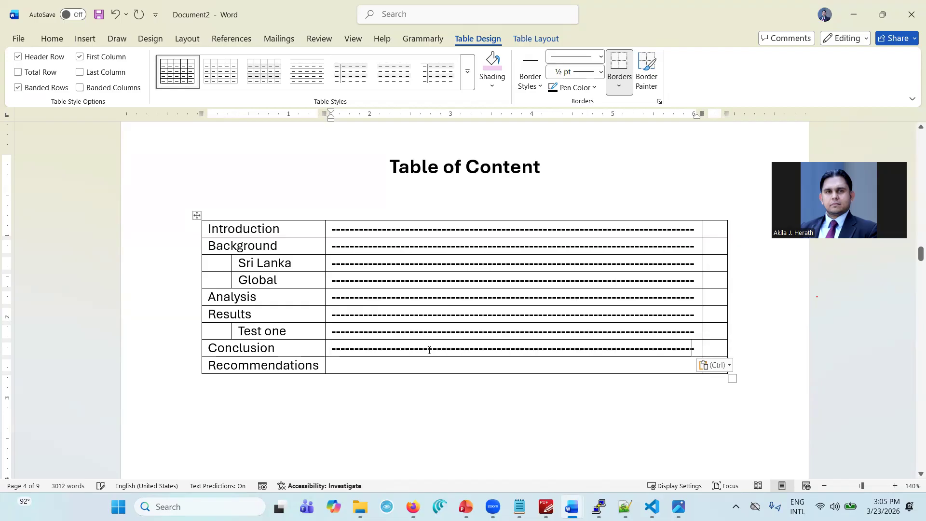
left_click(420, 363)
key("ctrl+v")
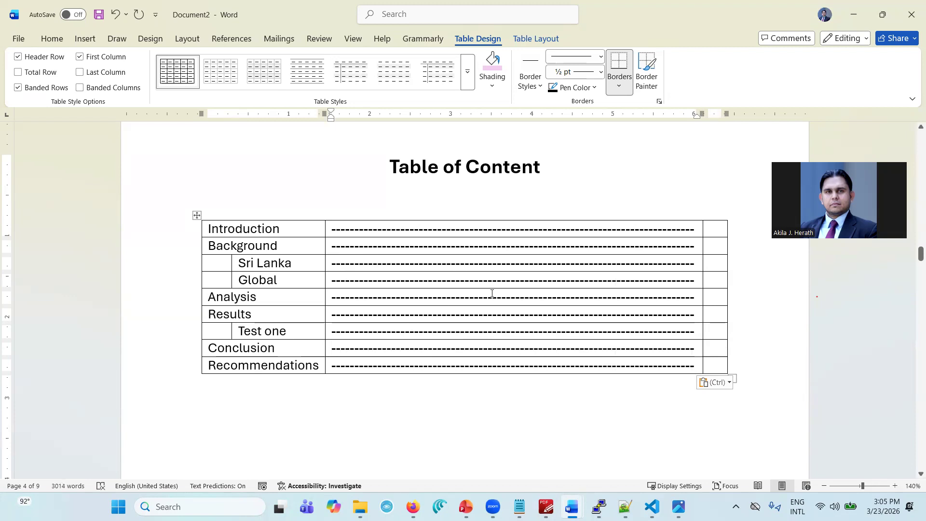
Remove the bold formatting from the dash lines in the whole middle column
left_click_drag(332, 230, 681, 365)
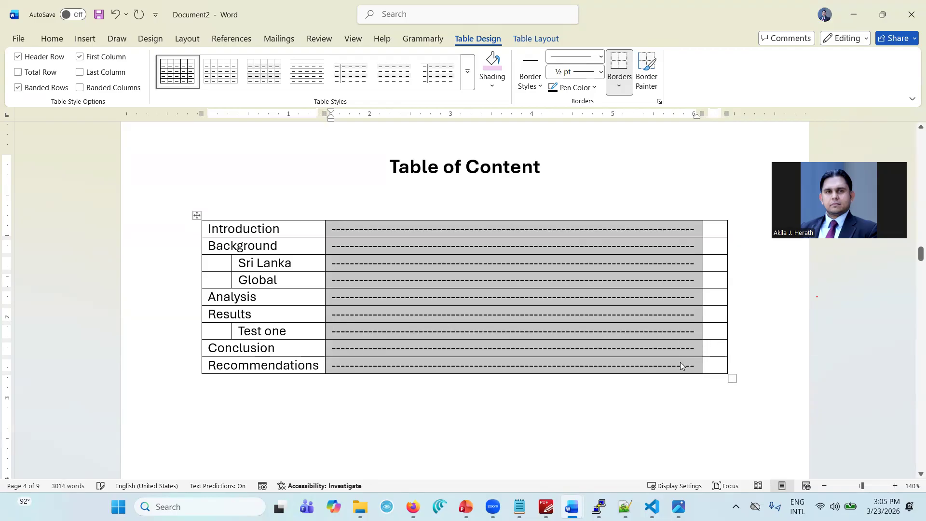
left_click(621, 335)
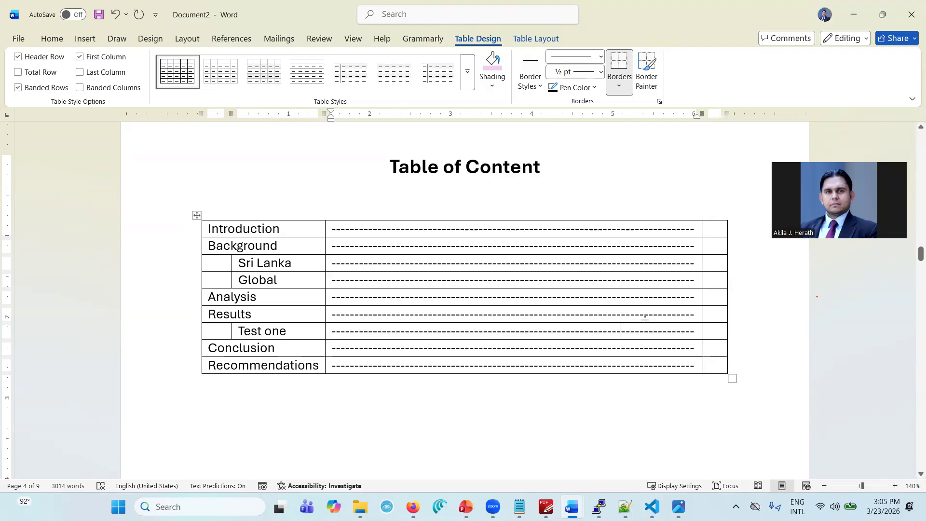
Enter page number 1 for Introduction in the last column and remove bold from that whole column
left_click(718, 225)
type("1")
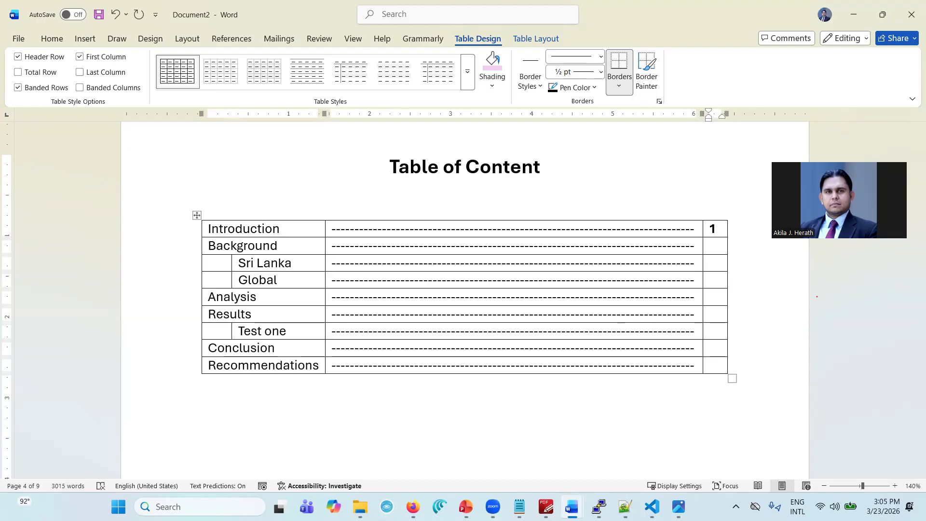
left_click_drag(715, 230, 712, 364)
key("ctrl+b")
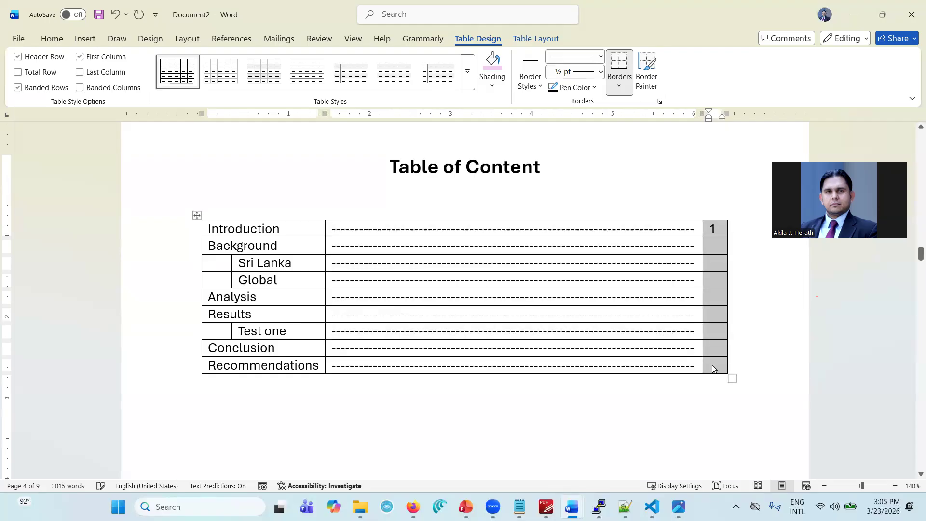
Enter page numbers 3 for Background, 4 for Sri Lanka, 5 for Global and 6 for Analysis
left_click(717, 250)
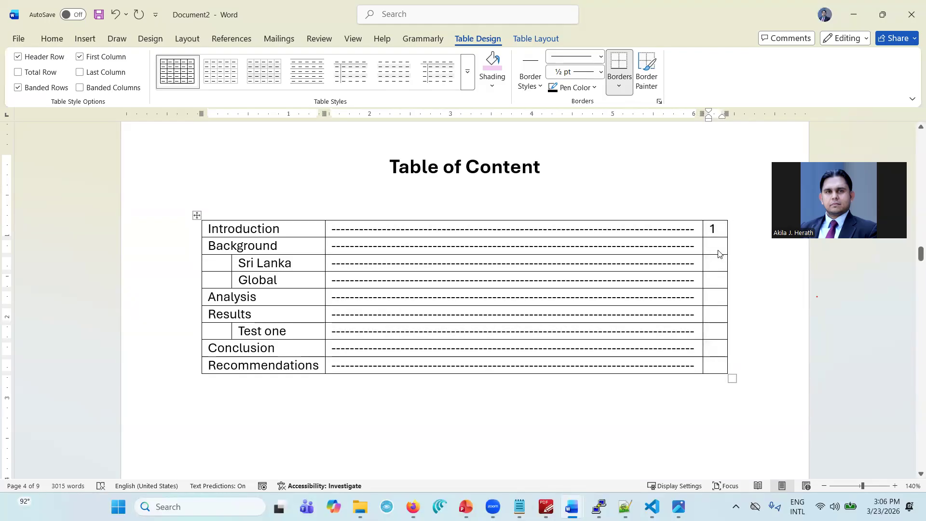
type("3")
key("Down")
type("4")
key("Down")
type("5")
key("Down")
type("6")
key("Down")
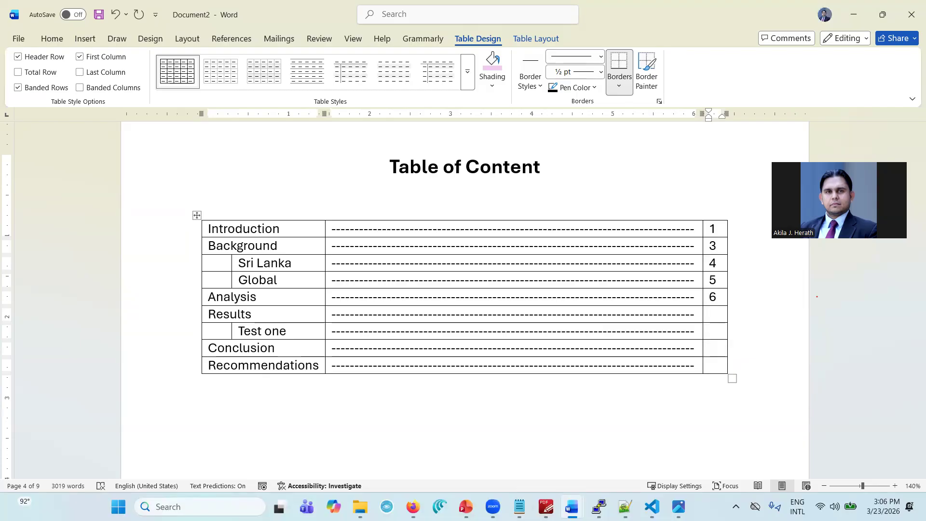
Enter page number 7 for Results and Test one, and 8 for Conclusion and Recommendations
type("7")
key("Down")
type("7")
key("Down")
type("6")
key("Down")
key("Up")
key("BackSpace")
type("8")
key("Down")
type("8")
left_click(747, 304)
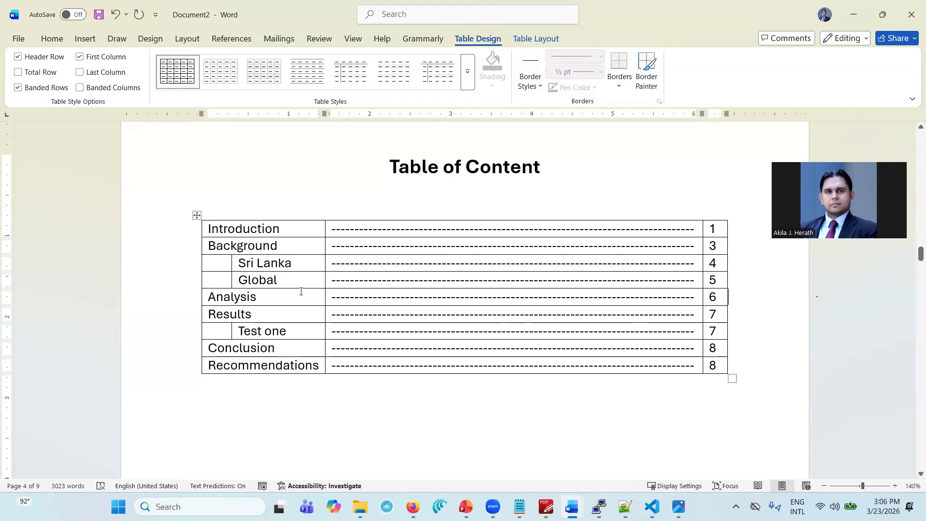
Try the table of content with all borders removed, and undo the border removal
left_click(197, 214)
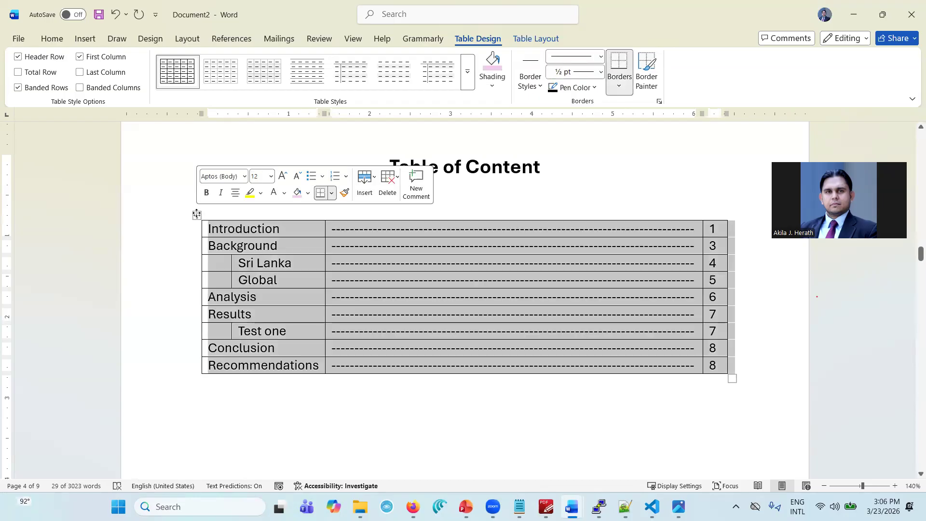
left_click(331, 193)
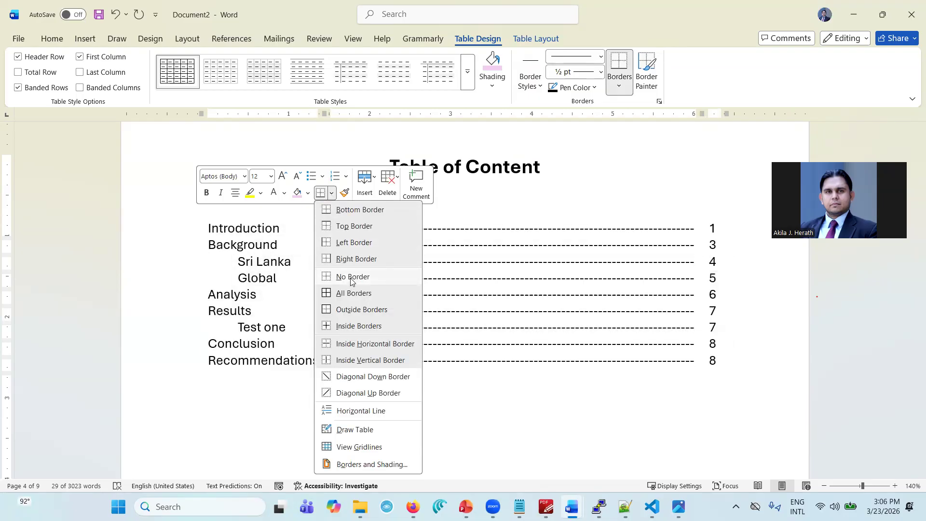
left_click(351, 277)
left_click(350, 279)
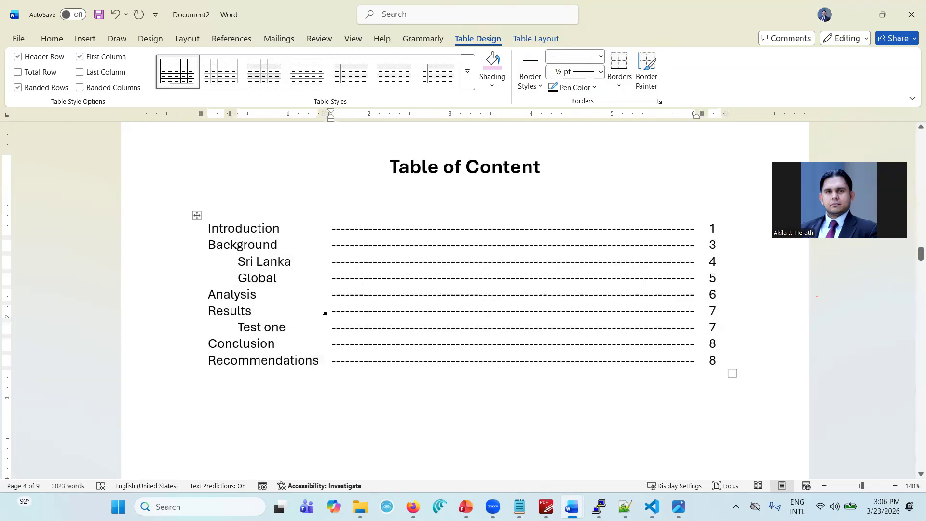
scroll(327, 420, "down", 3)
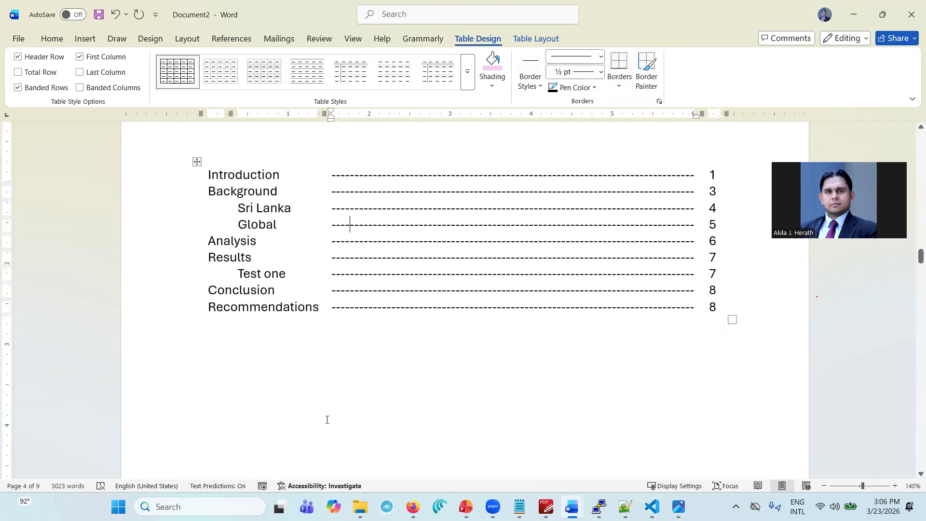
scroll(466, 364, "up", 3)
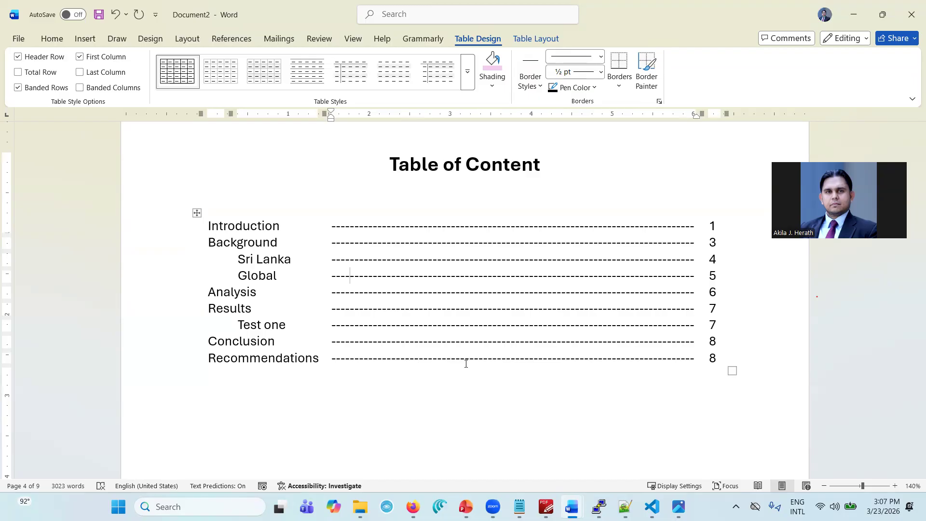
key("ctrl+z")
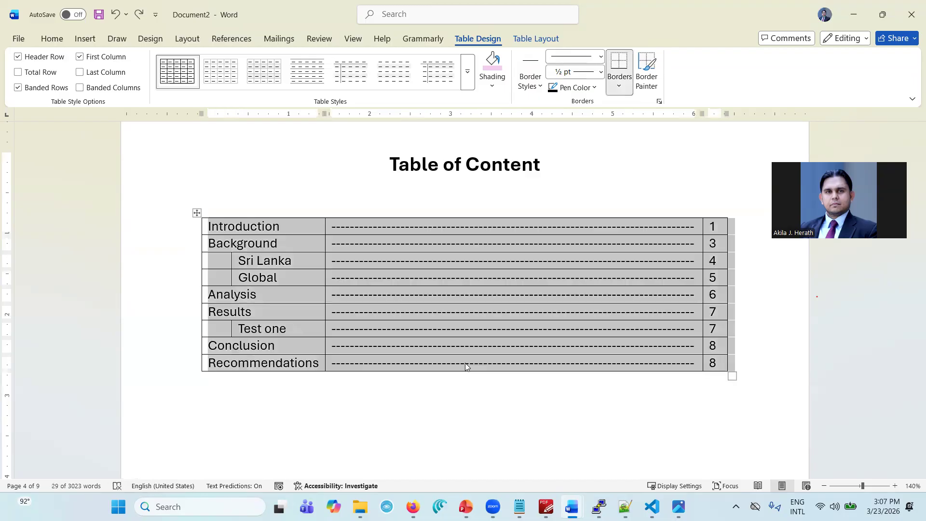
left_click(465, 367)
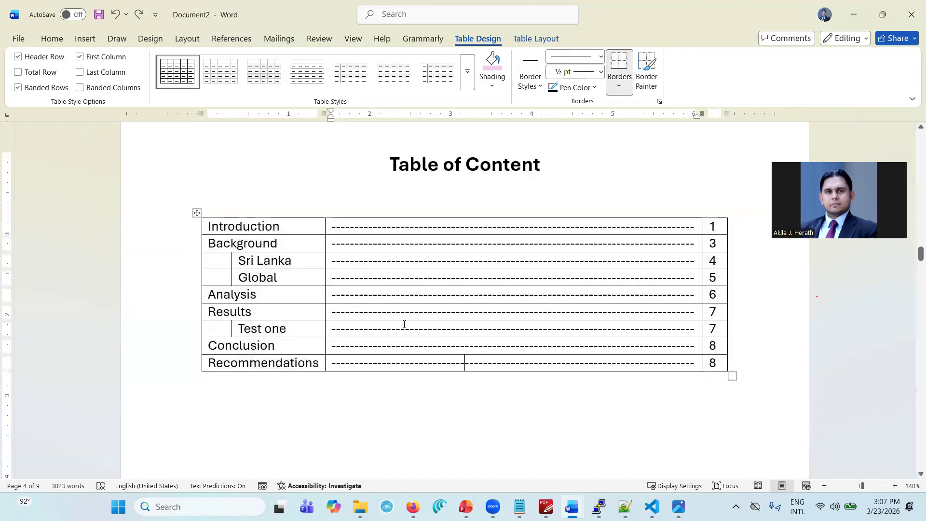
Add a short run of dashes after Introduction in the first column, keeping it on one line
left_click(293, 230)
type("---------")
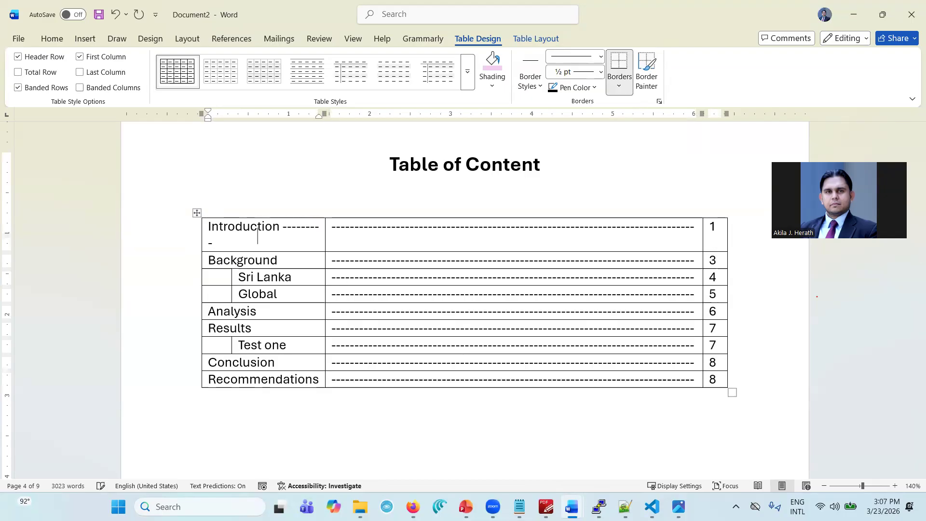
key("BackSpace")
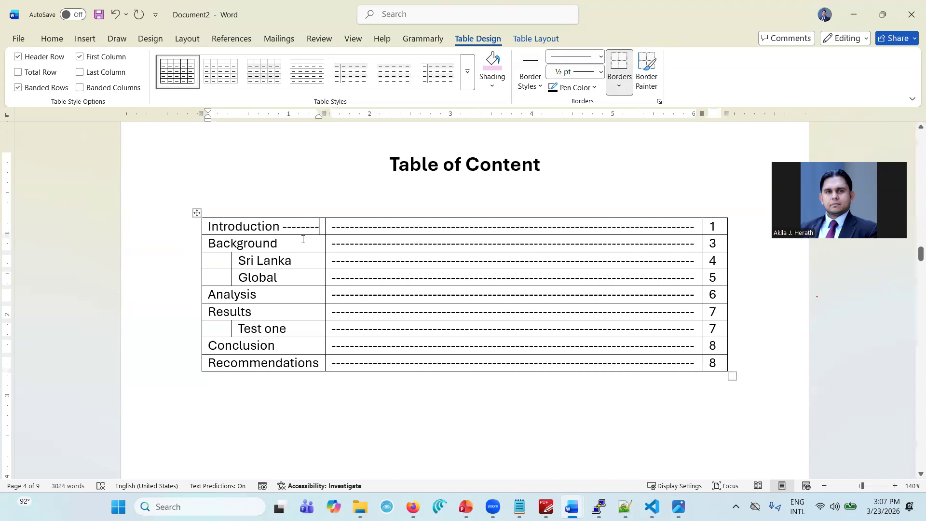
left_click(303, 240)
Apply No Border to the whole table of content
left_click(197, 212)
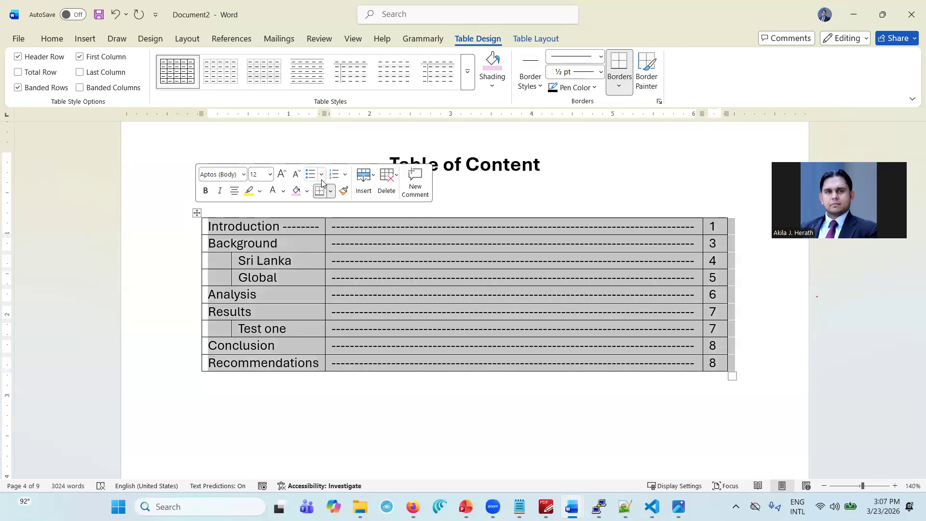
left_click(331, 190)
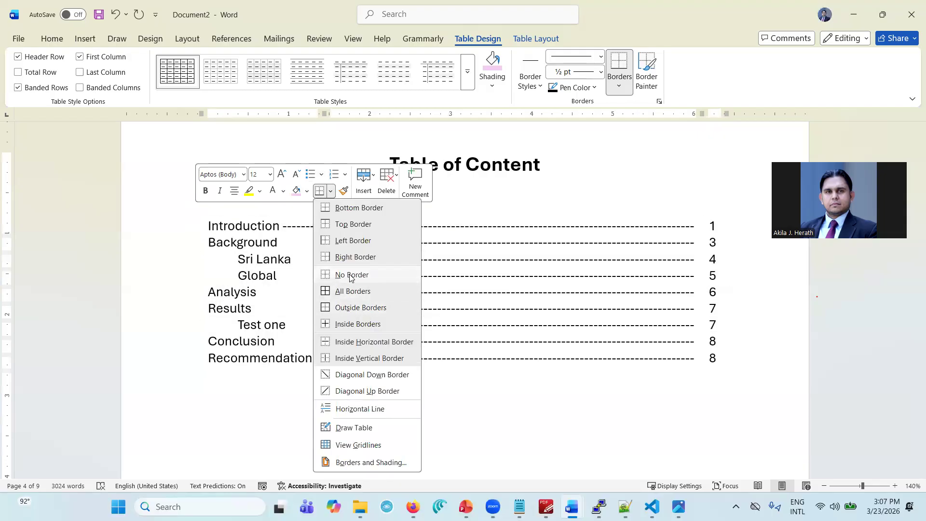
left_click(352, 275)
left_click(350, 276)
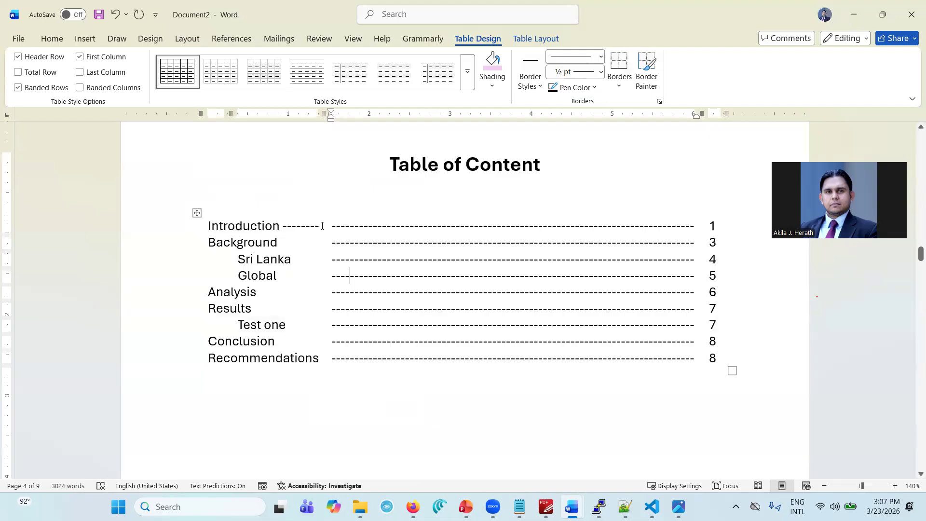
Delete the extra dashes after Introduction in the first column
left_click_drag(318, 226, 283, 234)
key("Delete")
left_click(360, 380)
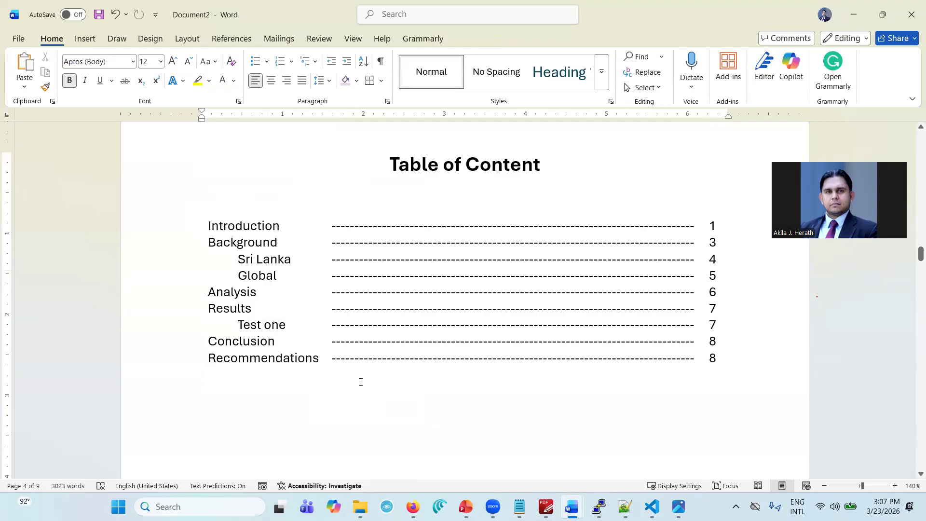
Undo the dash deletion, the border removal and the dashes added after Introduction
left_click(340, 229)
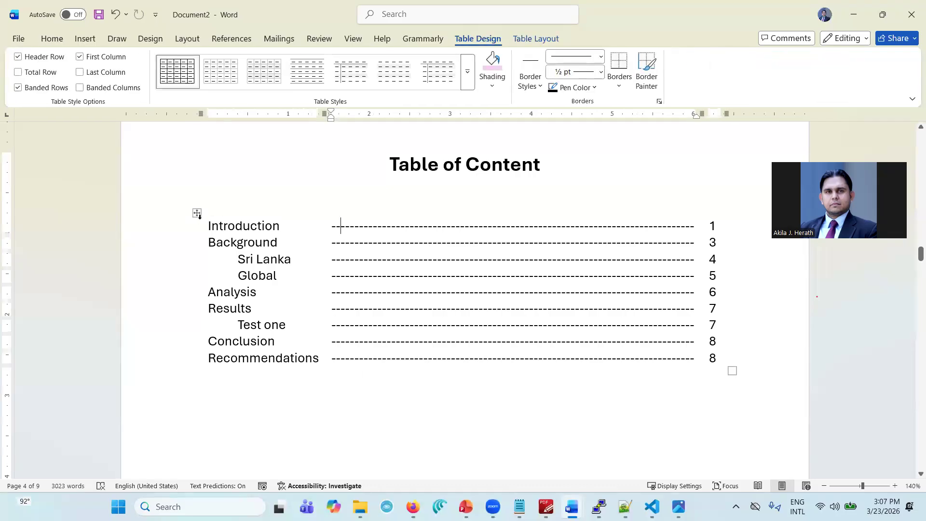
left_click(118, 16)
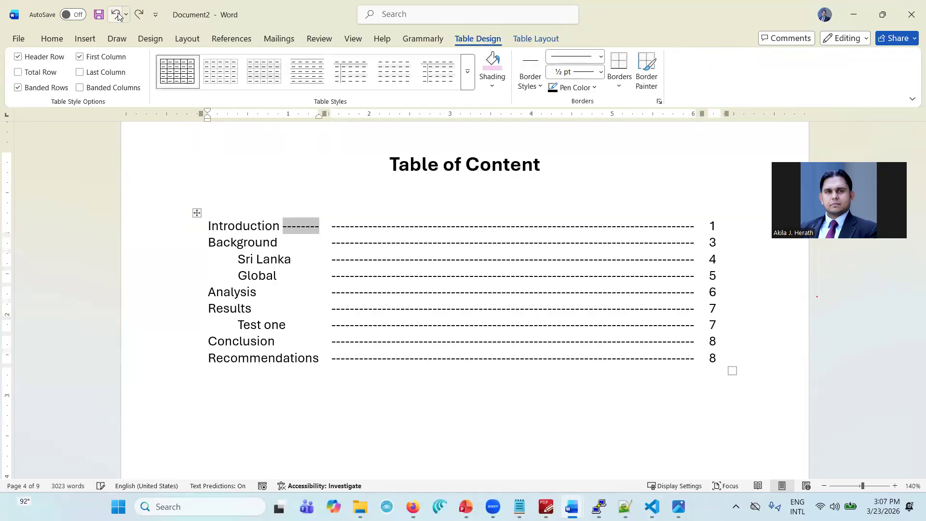
left_click(118, 16)
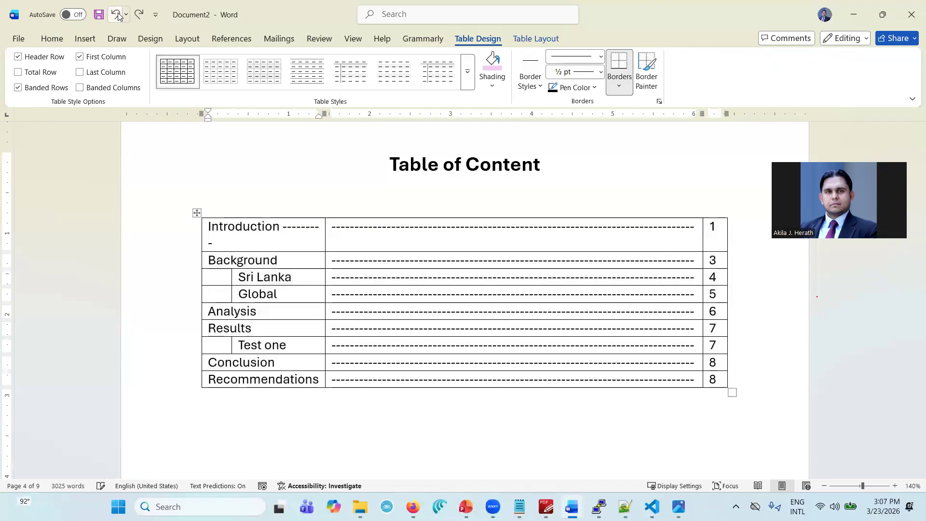
left_click(118, 16)
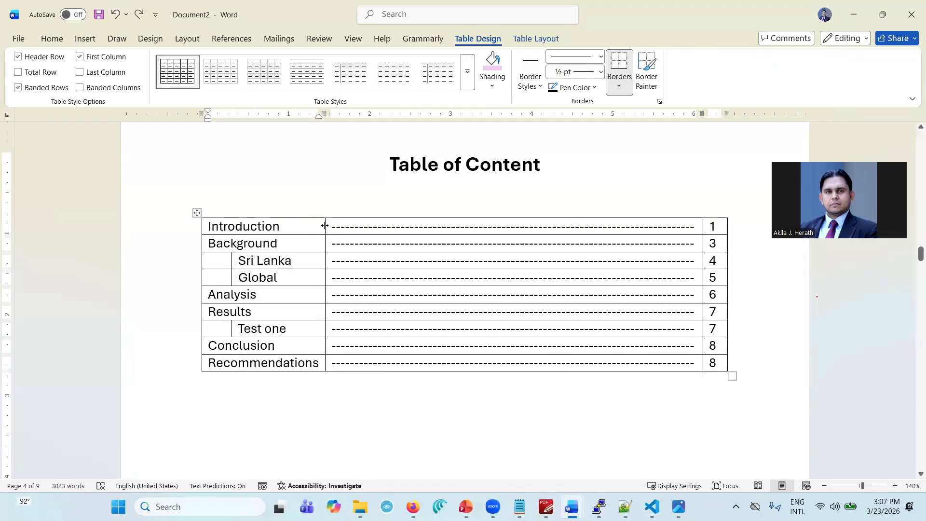
Narrow only the Introduction cell to fit its text and lengthen its dash line to fill the widened middle cell
left_click(203, 227)
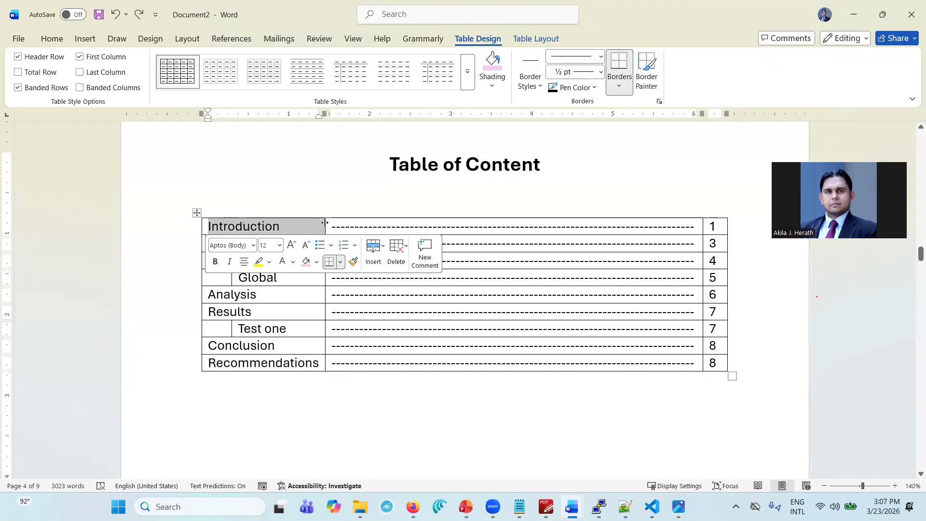
left_click_drag(325, 226, 282, 230)
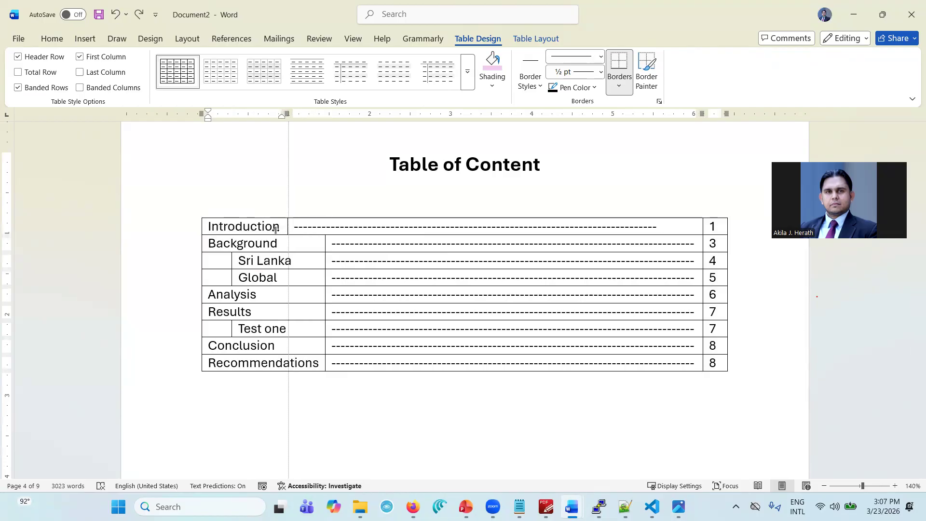
left_click(393, 224)
type("--------")
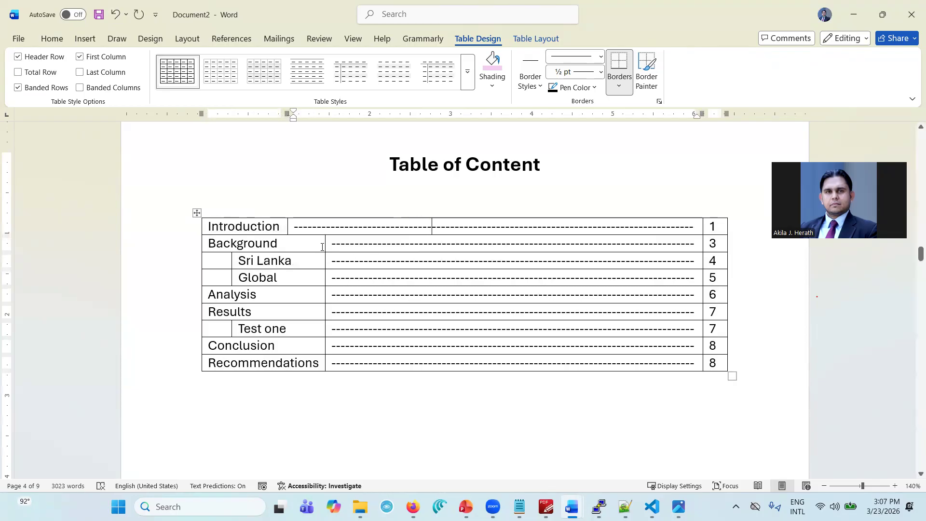
Narrow only the Background cell to match Introduction and lengthen its dash line to fill the middle cell
left_click(203, 246)
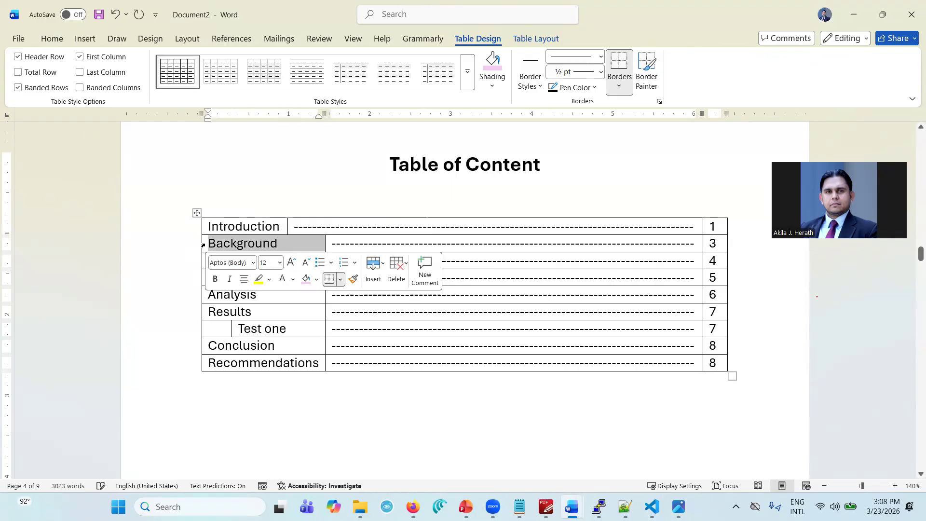
left_click_drag(323, 244, 284, 246)
left_click(328, 244)
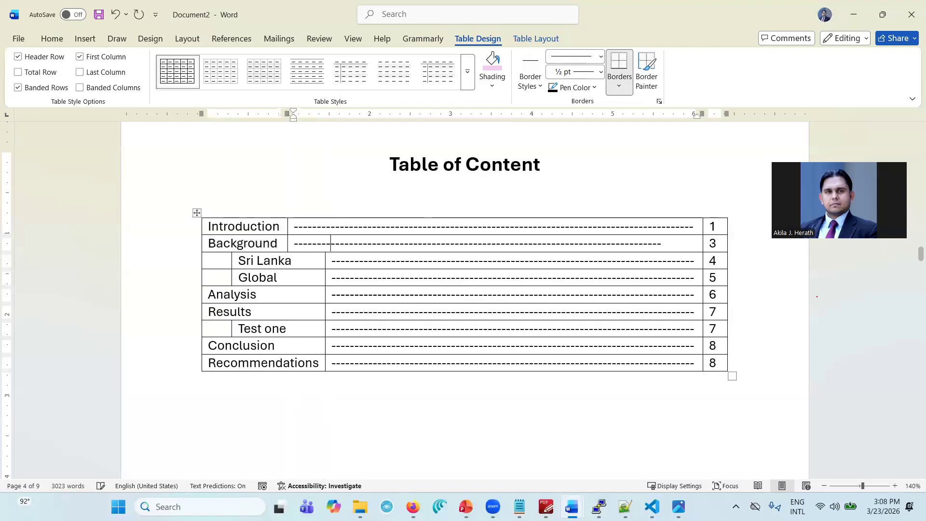
type("-------")
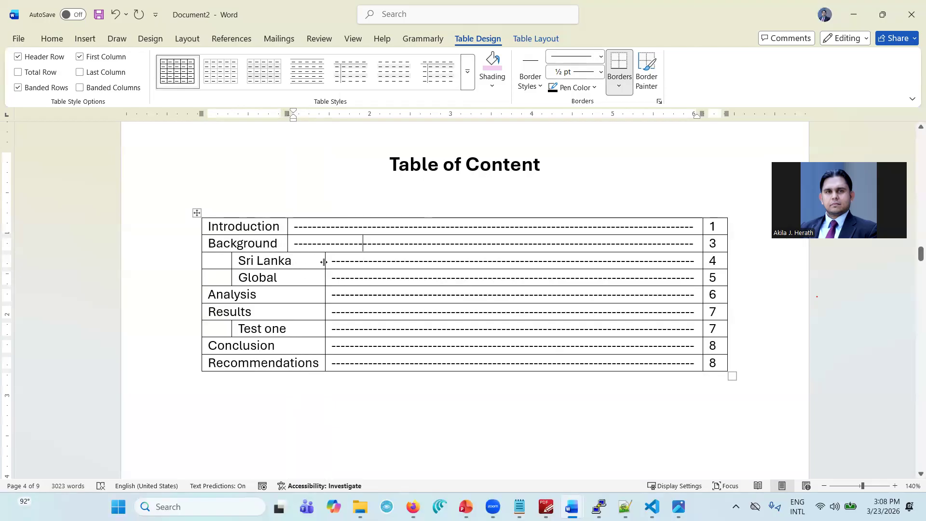
Narrow the Sri Lanka and Global cells close to their text and lengthen both dash lines to fill their cells
left_click_drag(320, 263, 295, 275)
left_click(382, 282)
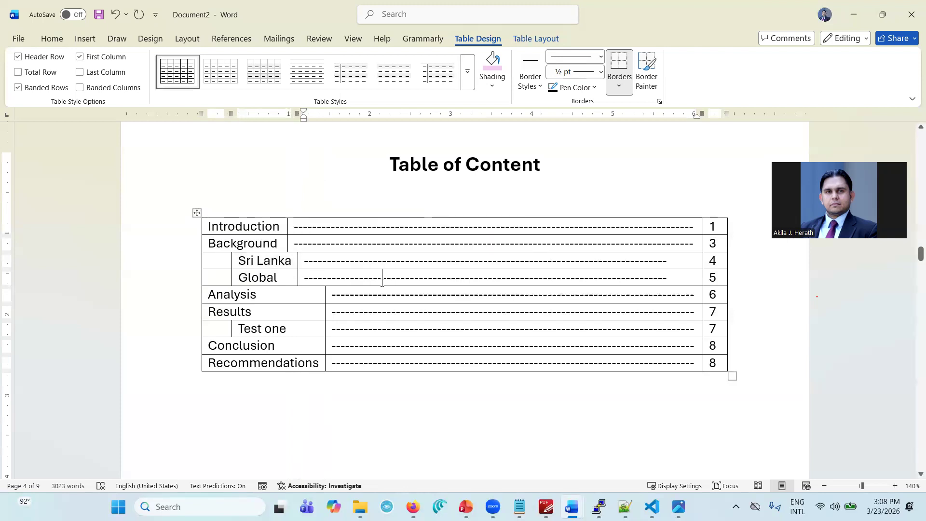
type("------")
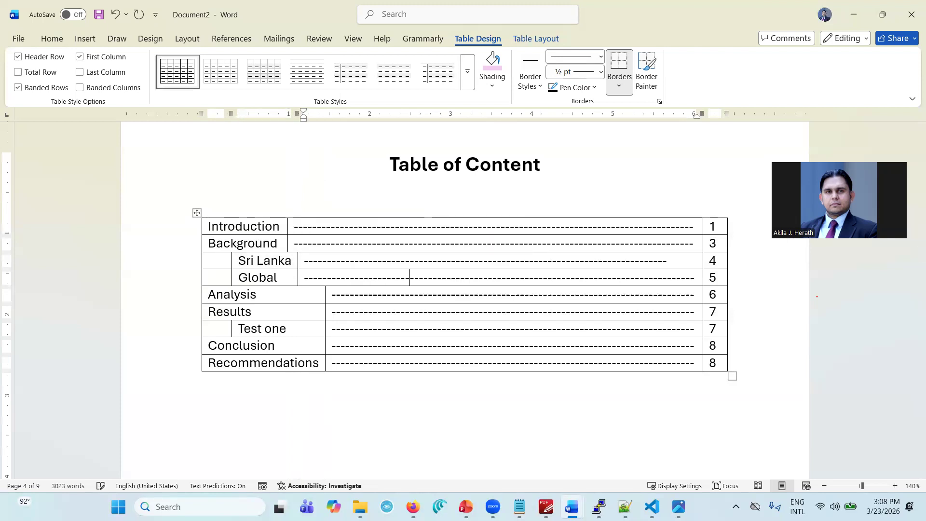
left_click(396, 260)
type("------")
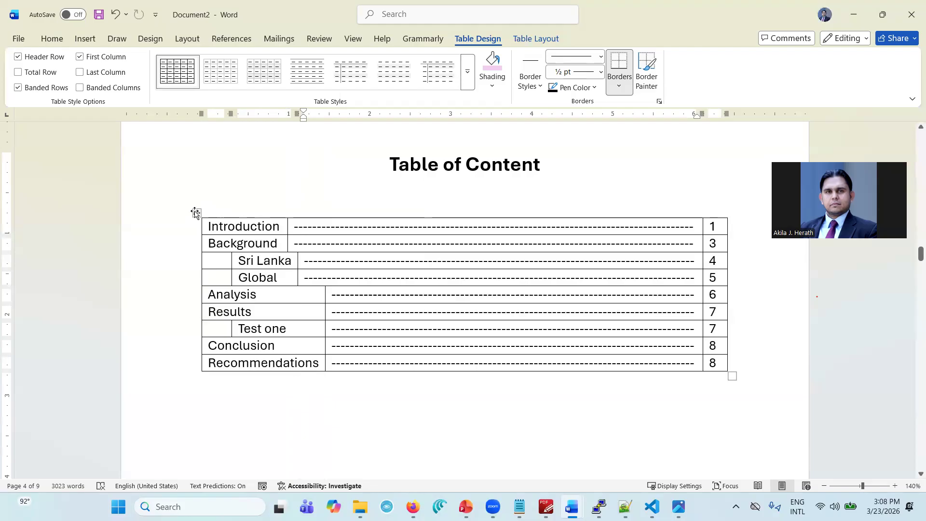
Remove all borders from the table of content, including the adjusted heading rows
left_click(195, 213)
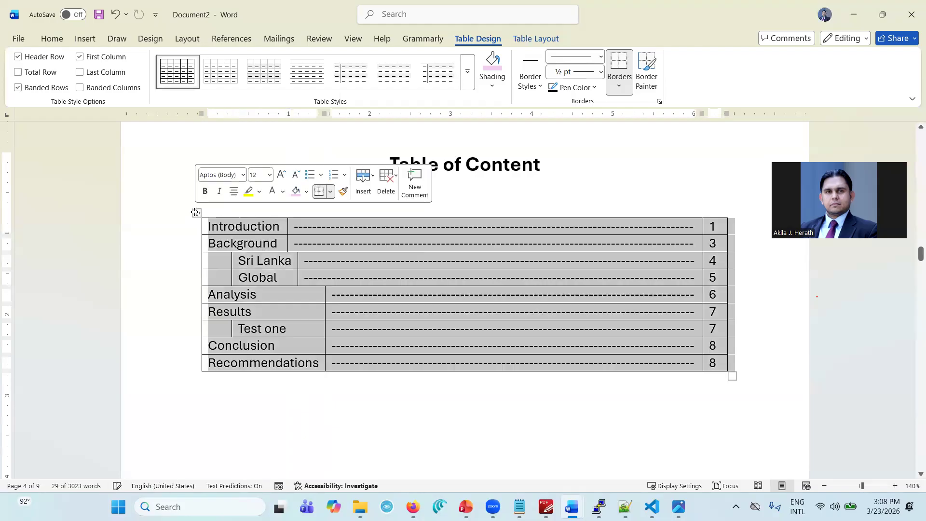
left_click(330, 191)
left_click(344, 276)
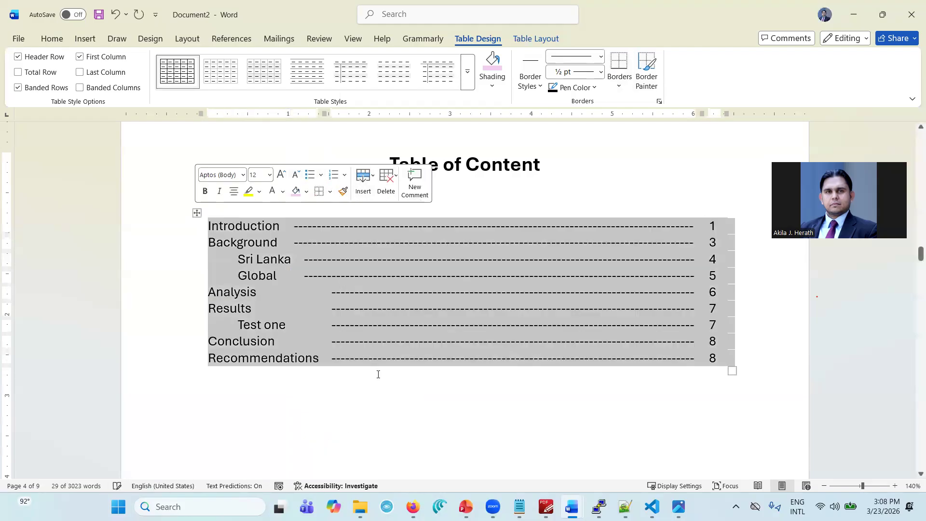
left_click(379, 383)
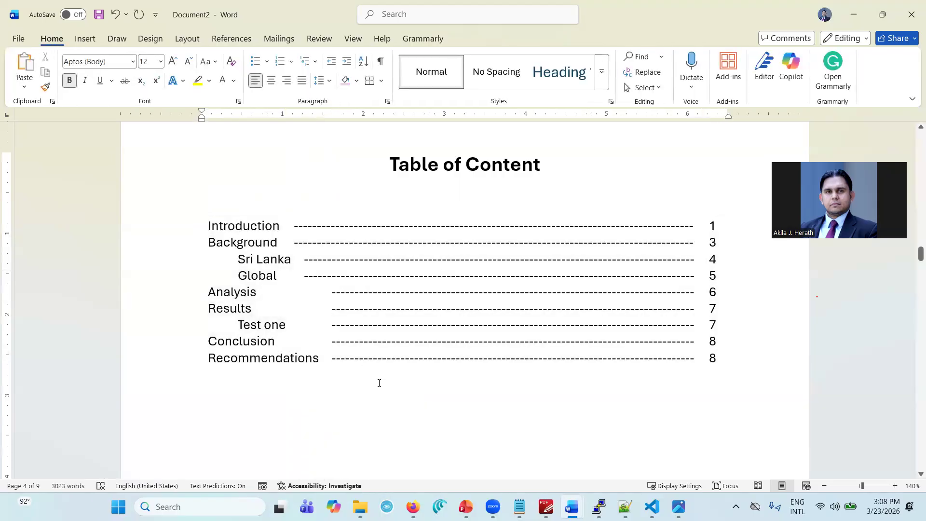
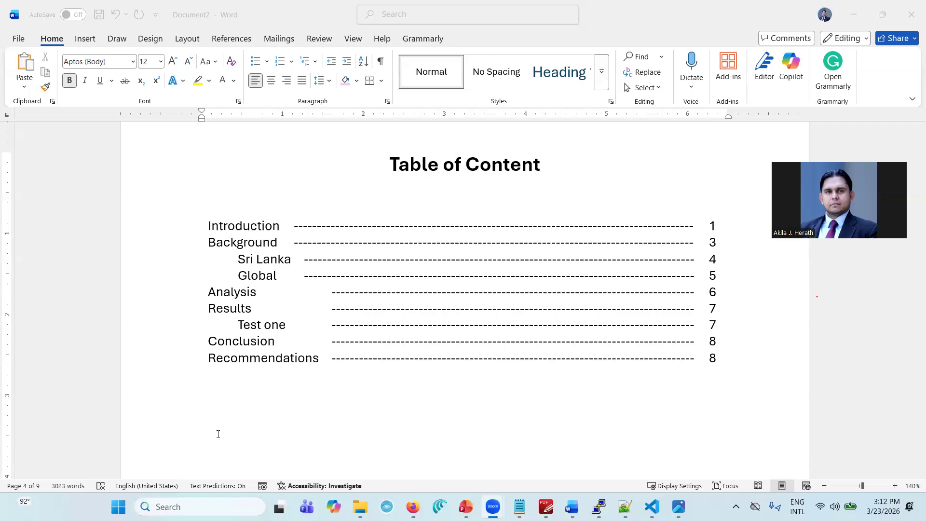
Zoom the document out to 30% to review the layout of all report pages together
left_click(291, 430)
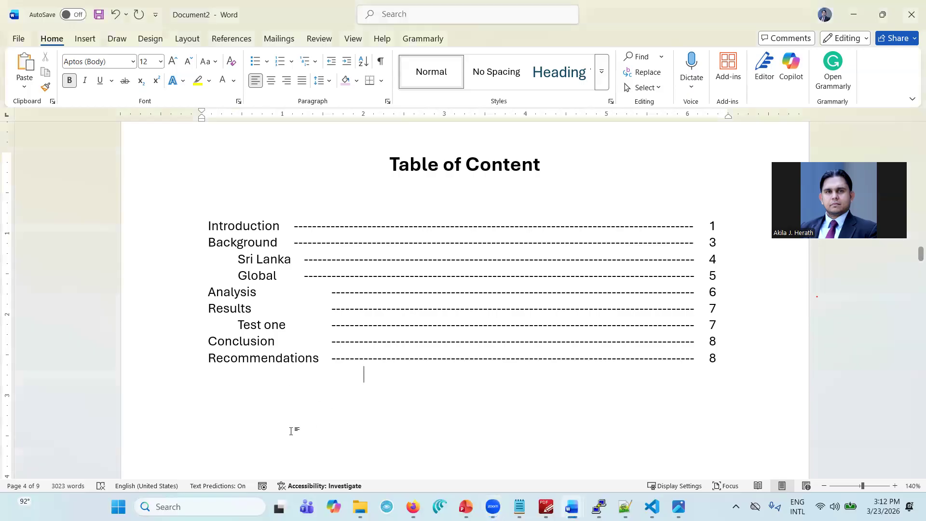
scroll(428, 352, "down", 5)
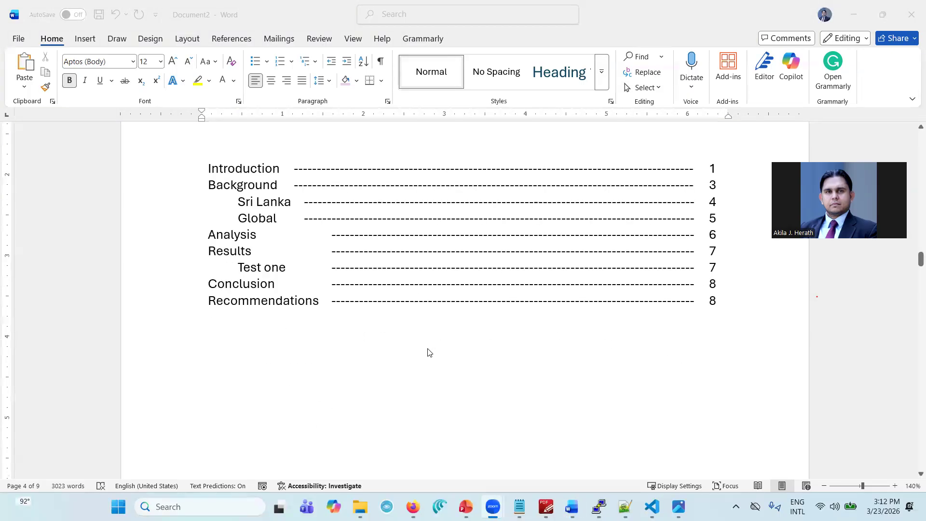
scroll(428, 351, "up", 3)
scroll(429, 352, "down", 10)
scroll(429, 352, "down", 3)
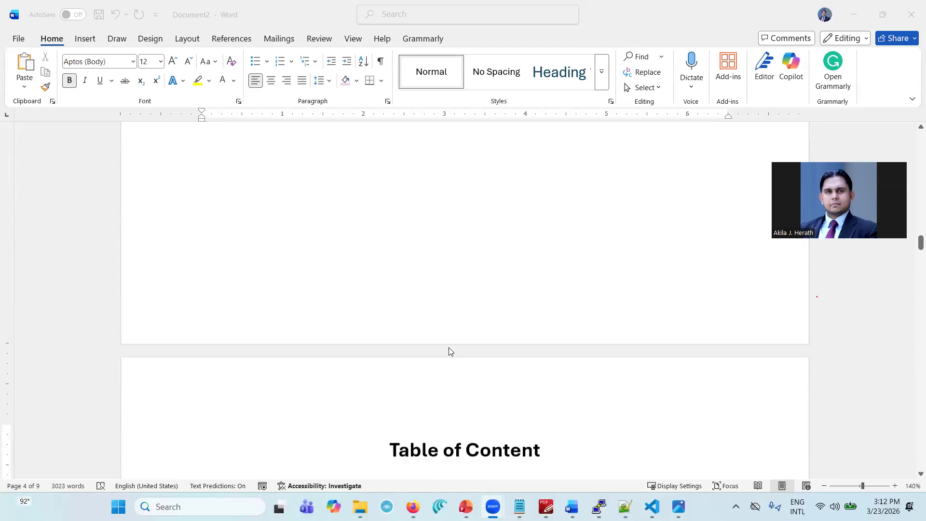
left_click(824, 485)
left_click(824, 485)
double_click(824, 486)
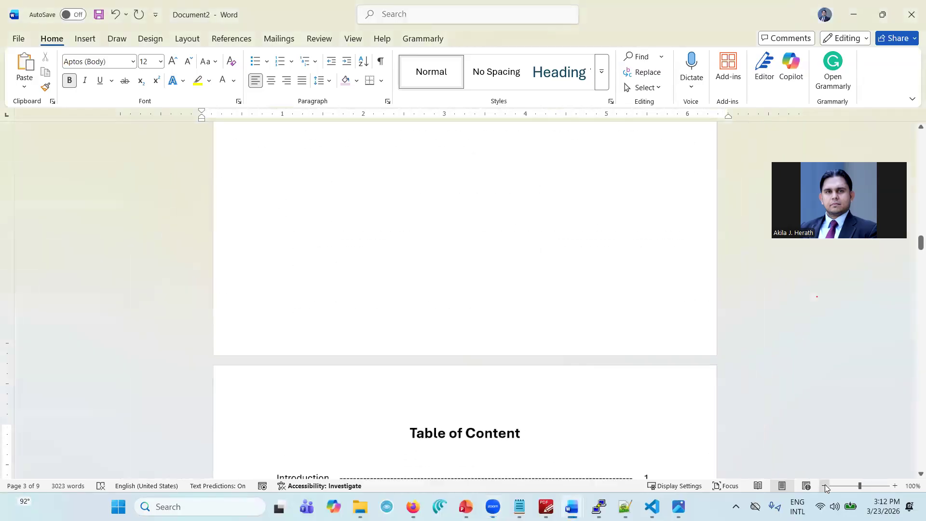
left_click(825, 486)
double_click(824, 486)
double_click(825, 486)
left_click(824, 486)
left_click(824, 485)
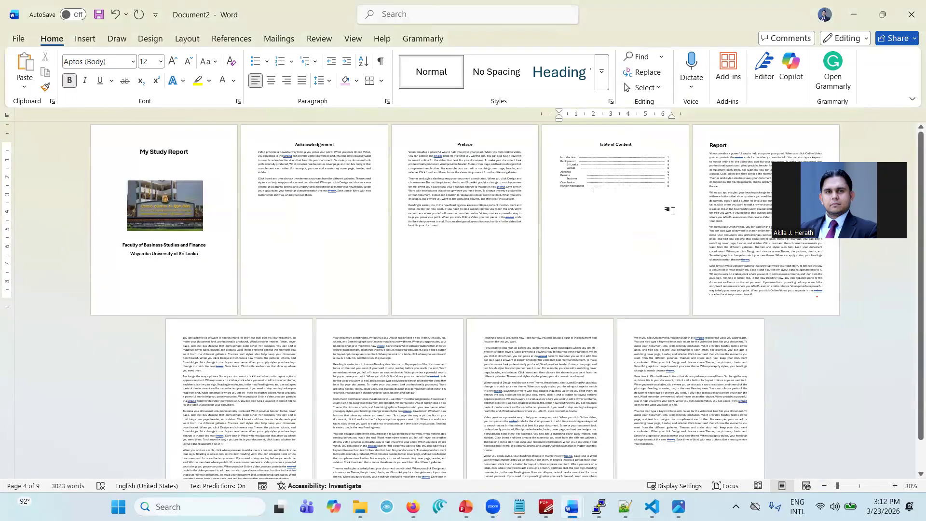
Zoom the document back in to 90% and return to the top of the cover page
left_click(709, 149)
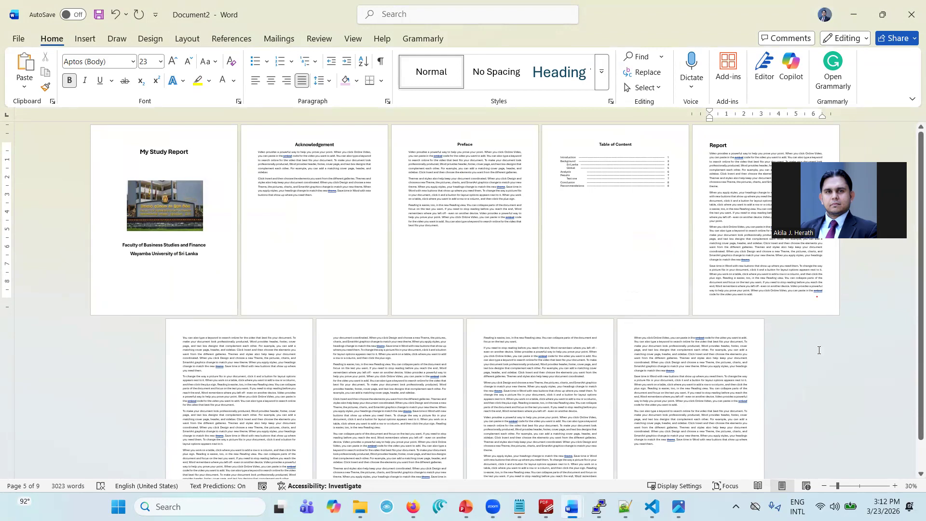
left_click(894, 486)
left_click(895, 486)
left_click(895, 486)
left_click(894, 486)
left_click(894, 486)
left_click(894, 486)
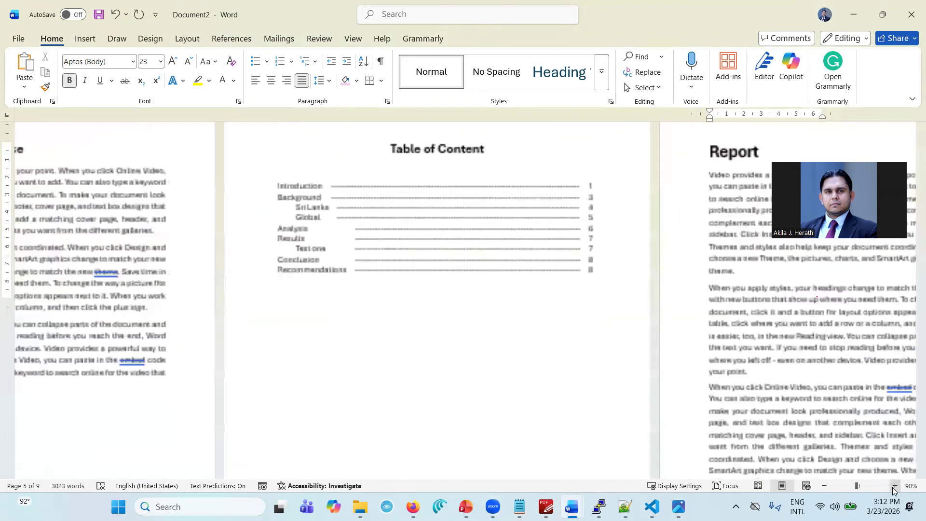
scroll(613, 319, "up", 4)
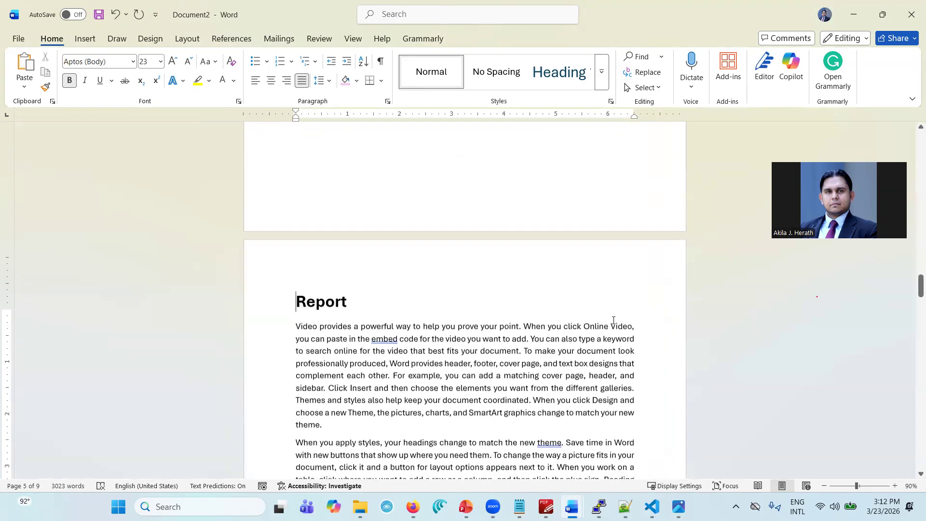
scroll(613, 321, "up", 20)
scroll(613, 320, "up", 15)
scroll(613, 321, "up", 10)
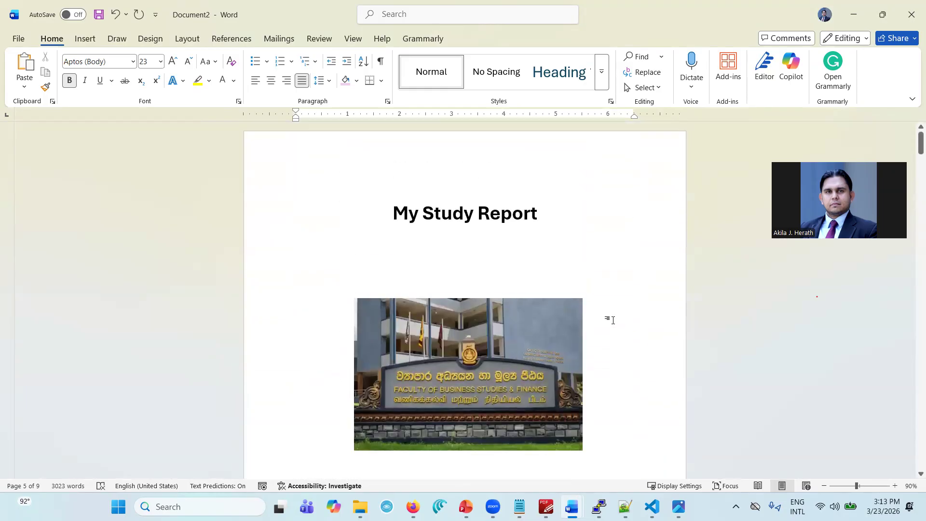
Browse the gallery of built-in header designs from the cover page and close it without applying one
left_click(490, 162)
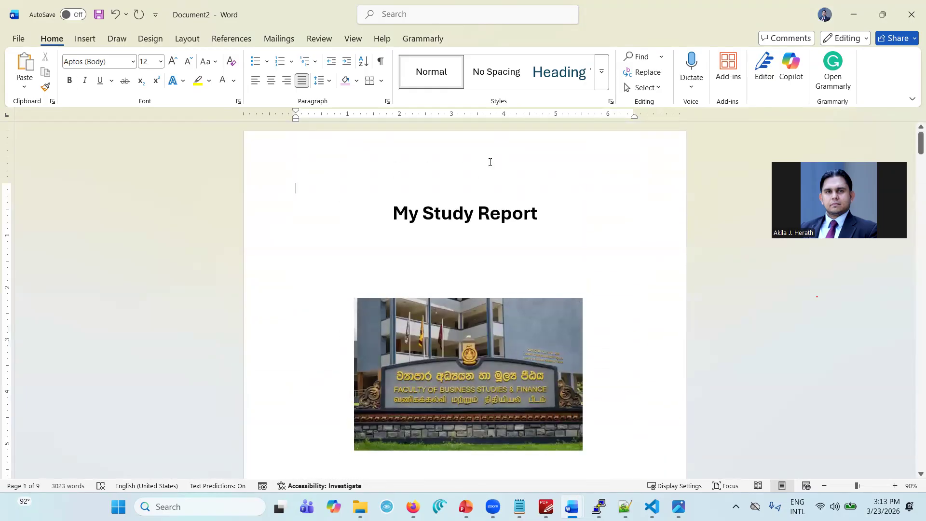
left_click(87, 40)
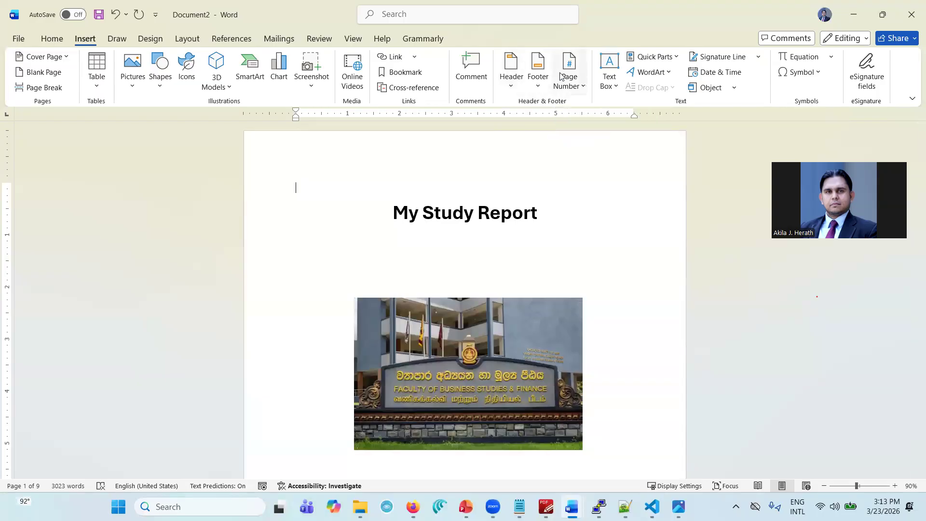
left_click(510, 87)
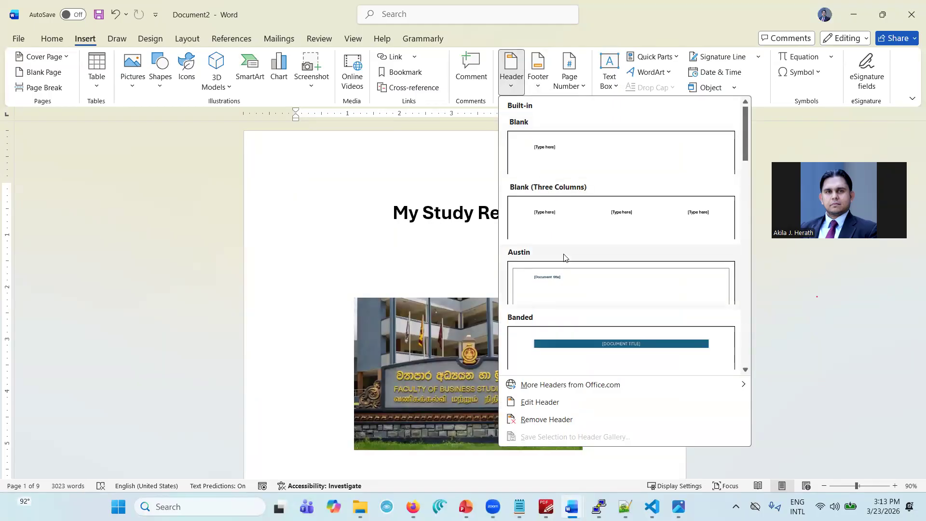
scroll(565, 257, "down", 3)
scroll(565, 257, "down", 2)
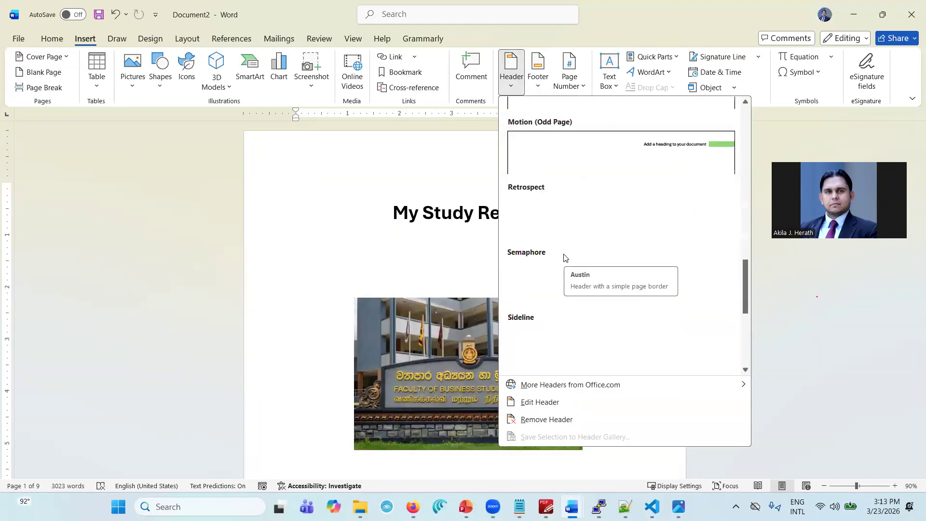
scroll(565, 257, "down", 1)
scroll(565, 257, "down", 1)
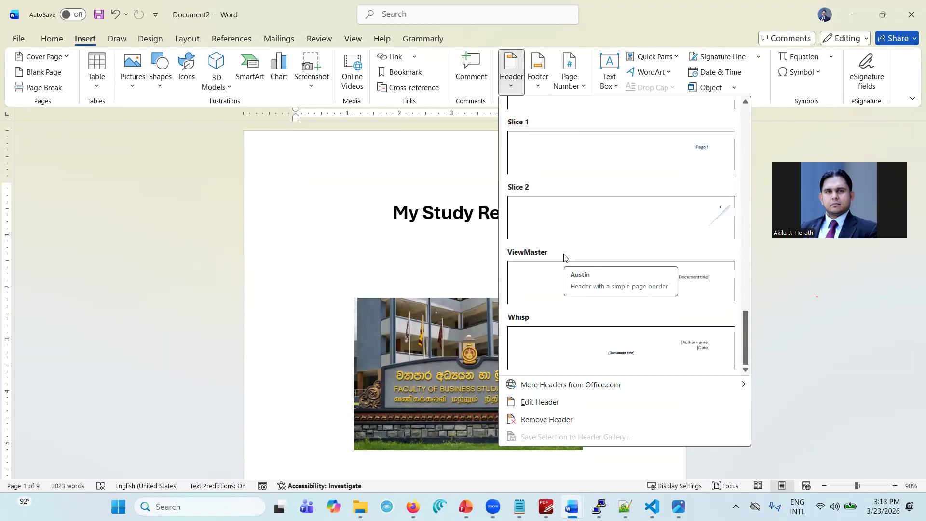
scroll(565, 257, "up", 3)
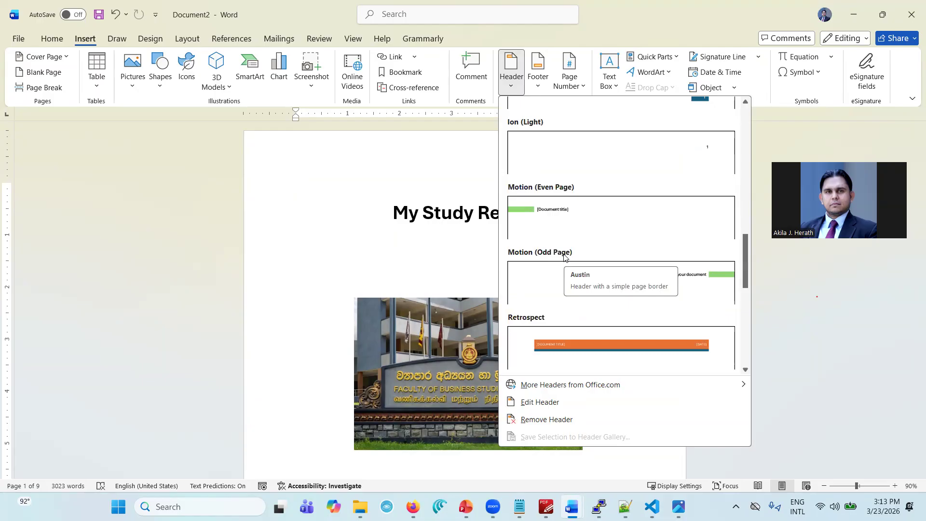
scroll(565, 257, "up", 3)
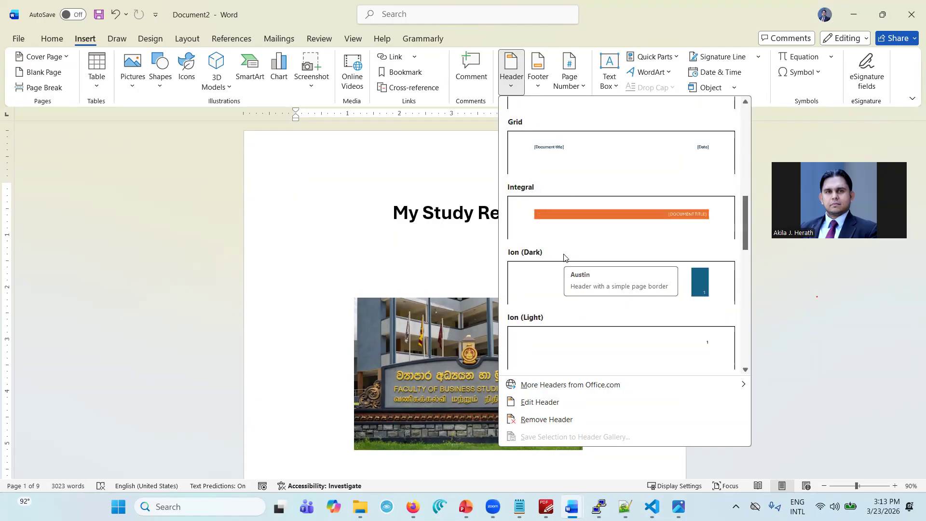
scroll(565, 257, "up", 5)
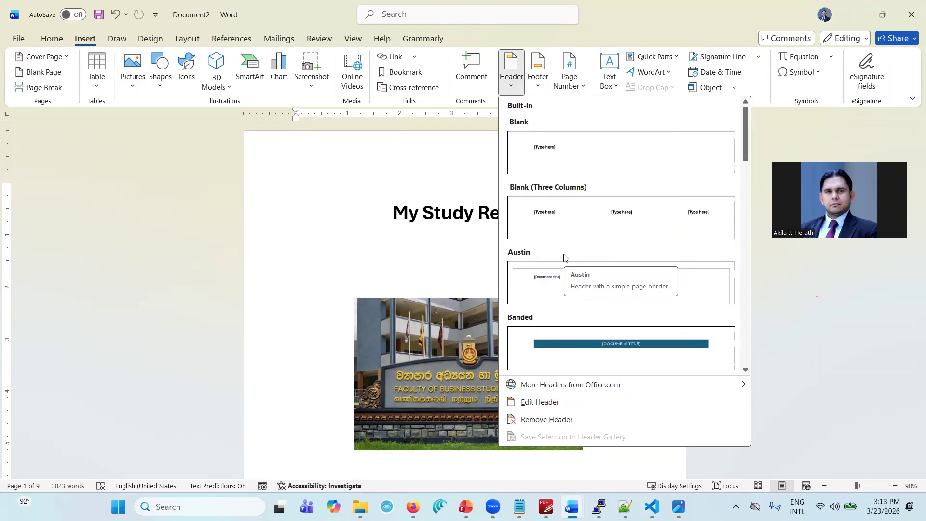
left_click(411, 257)
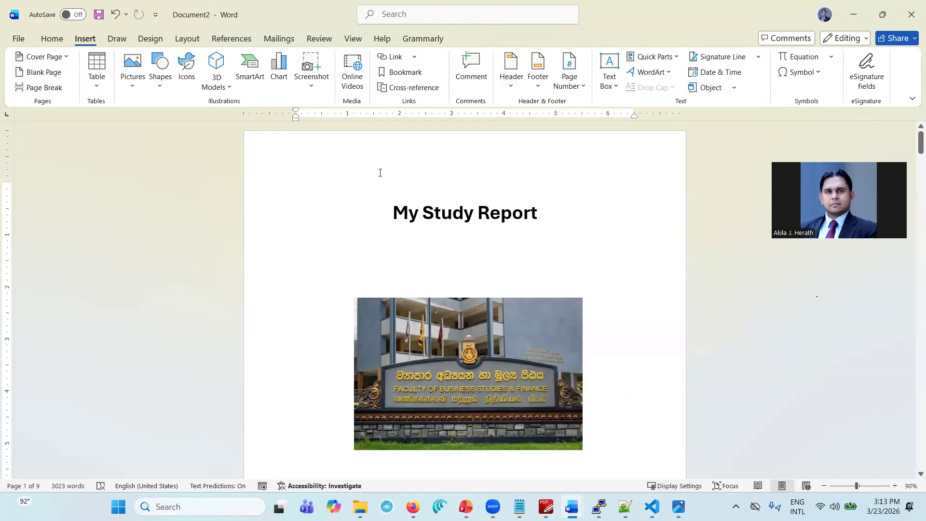
Open the cover page header for editing and examine the header and footer areas of the first pages
double_click(391, 142)
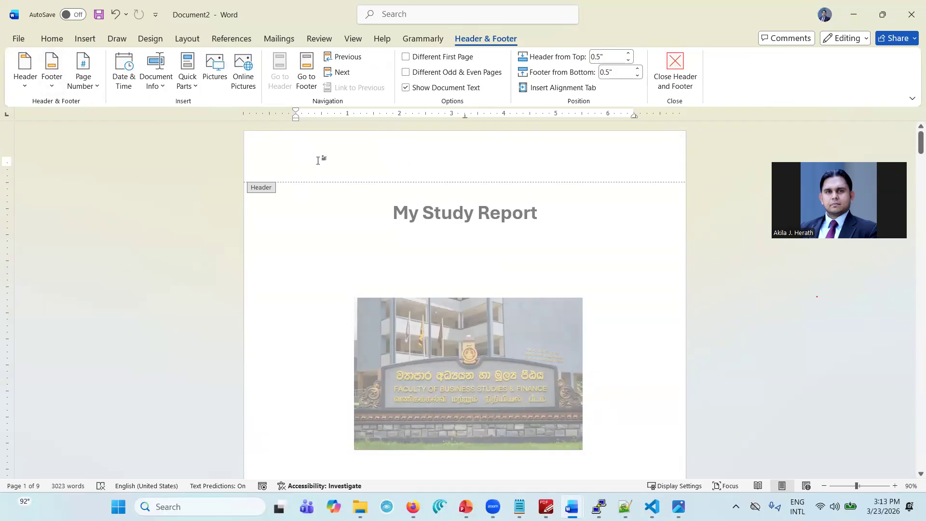
scroll(498, 306, "down", 10)
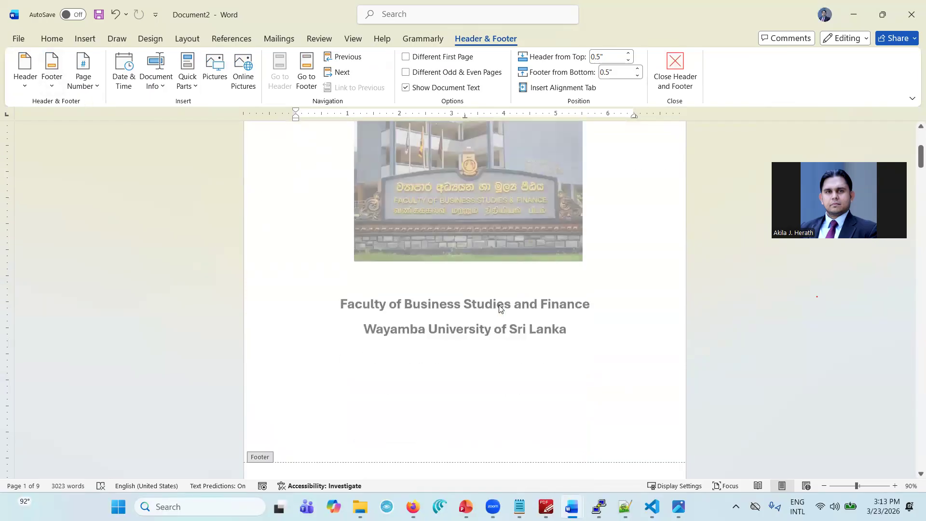
scroll(498, 309, "down", 3)
scroll(499, 308, "up", 7)
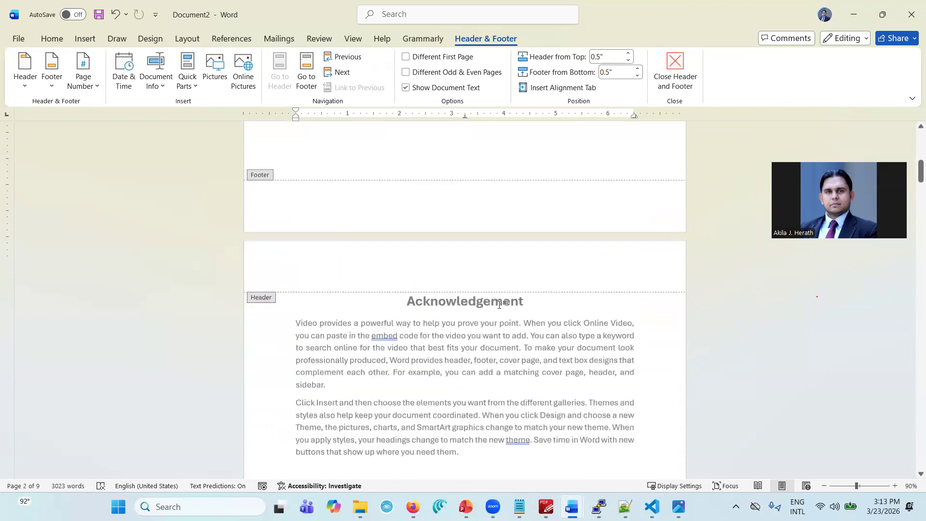
scroll(498, 309, "up", 6)
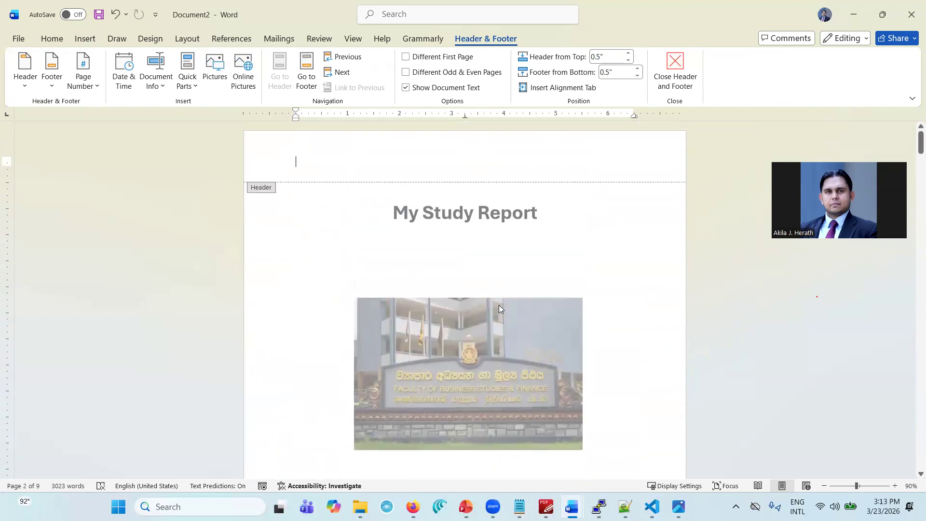
double_click(407, 251)
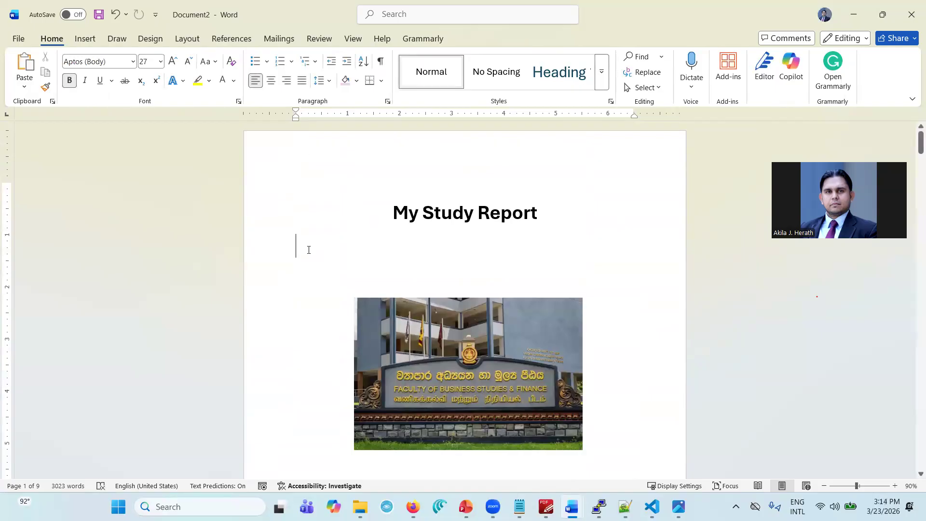
double_click(311, 148)
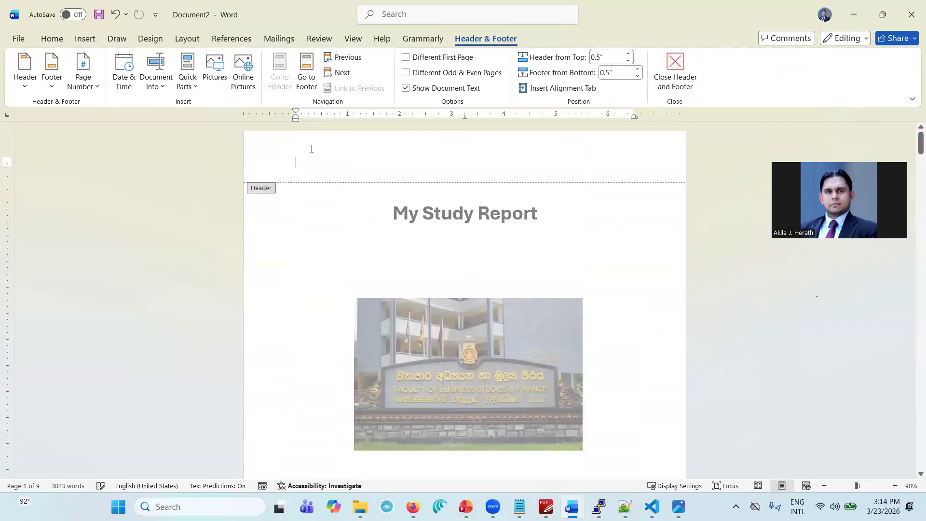
scroll(312, 149, "down", 10)
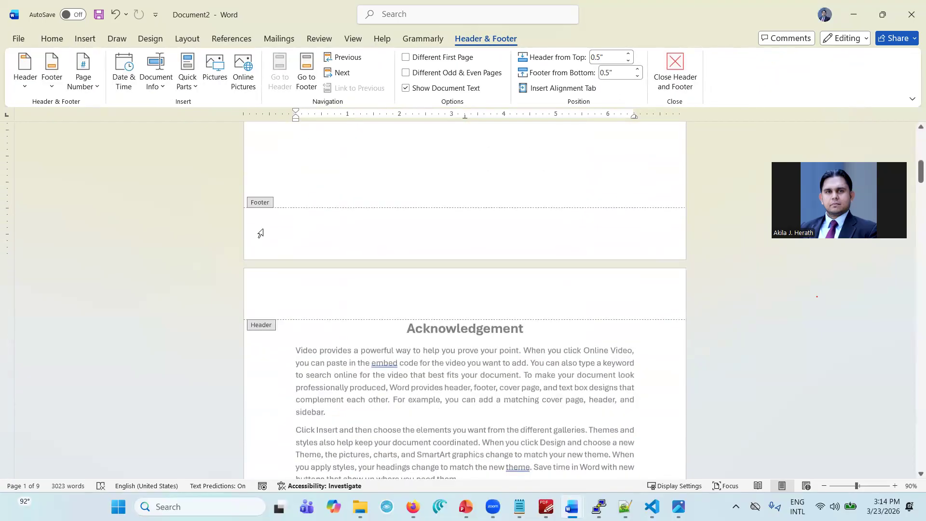
left_click(376, 236)
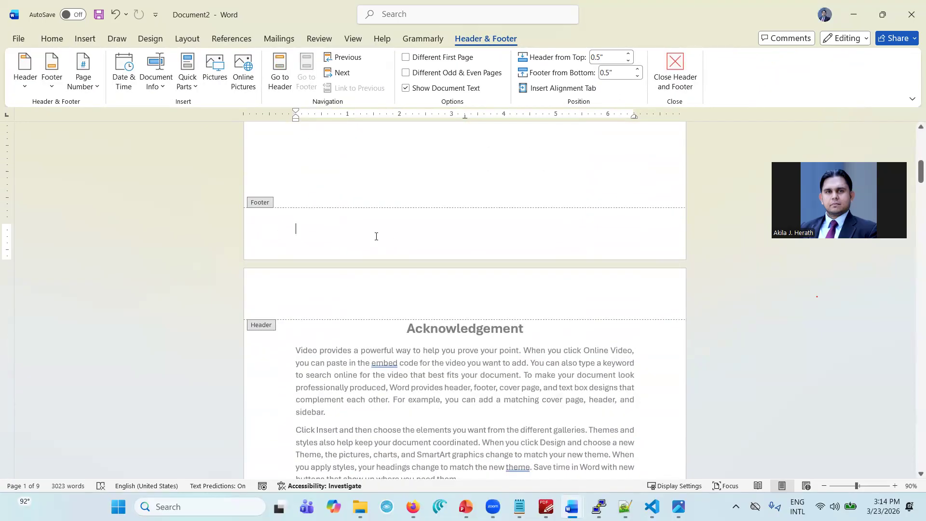
scroll(376, 236, "up", 10)
Draw a chevron about 0.42" high and 0.44" wide in the cover page header and copy it into a row of three
left_click(332, 168)
left_click(45, 42)
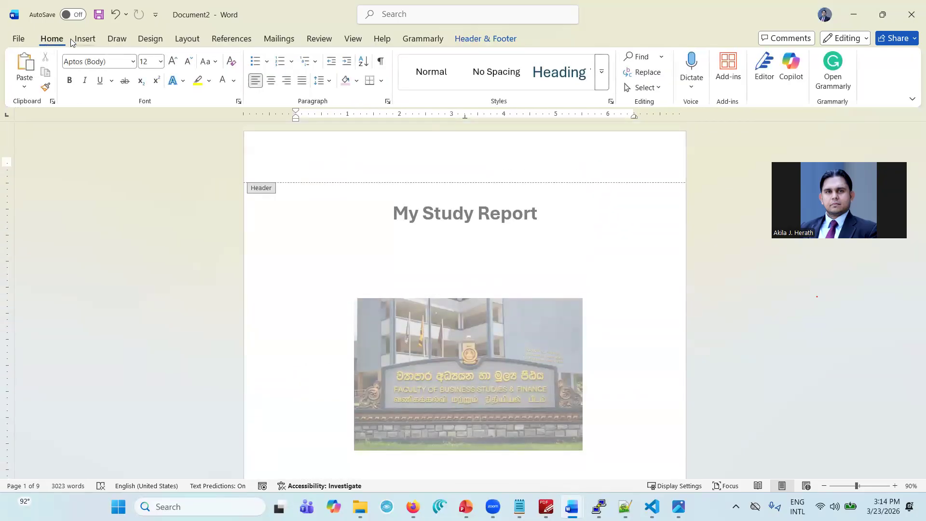
left_click(81, 41)
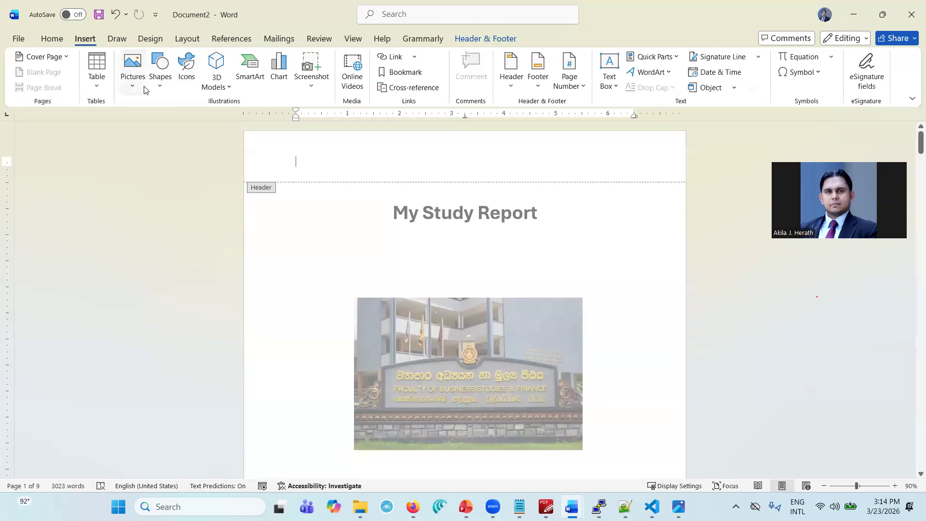
left_click(161, 90)
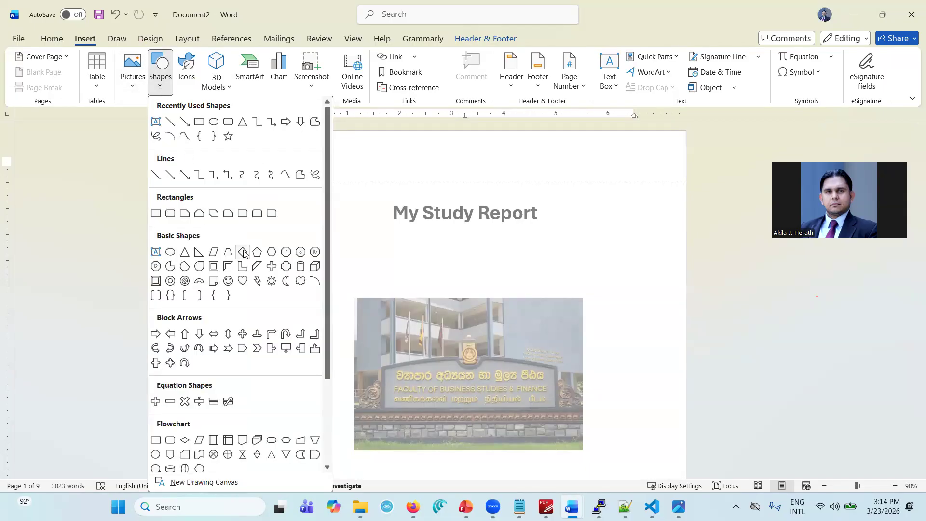
left_click(253, 348)
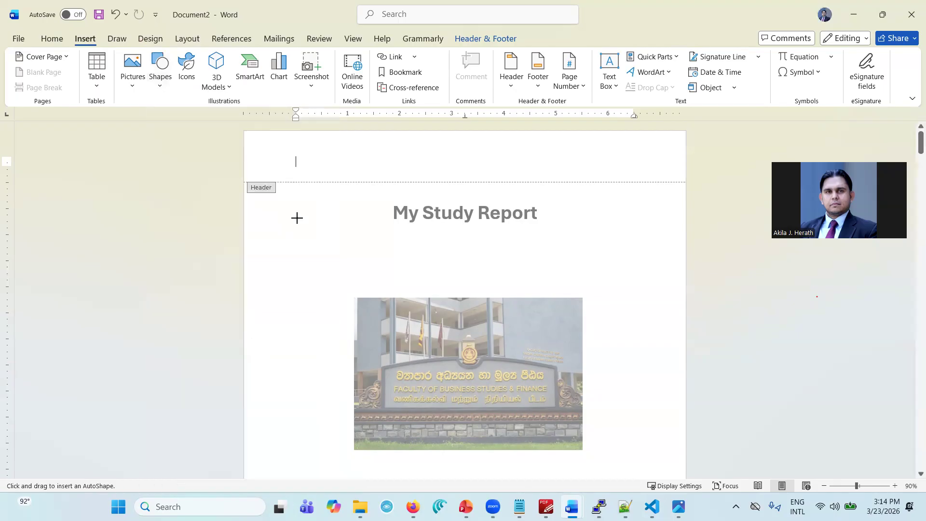
left_click_drag(321, 143, 334, 166)
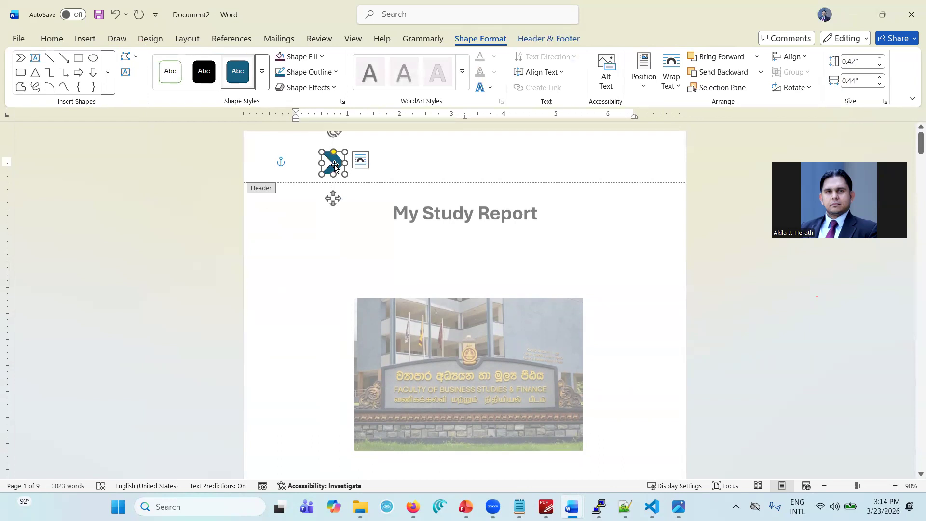
mouse_move(334, 166)
left_mouse_down()
mouse_move(311, 159)
mouse_move(320, 168)
mouse_move(351, 158)
left_mouse_up()
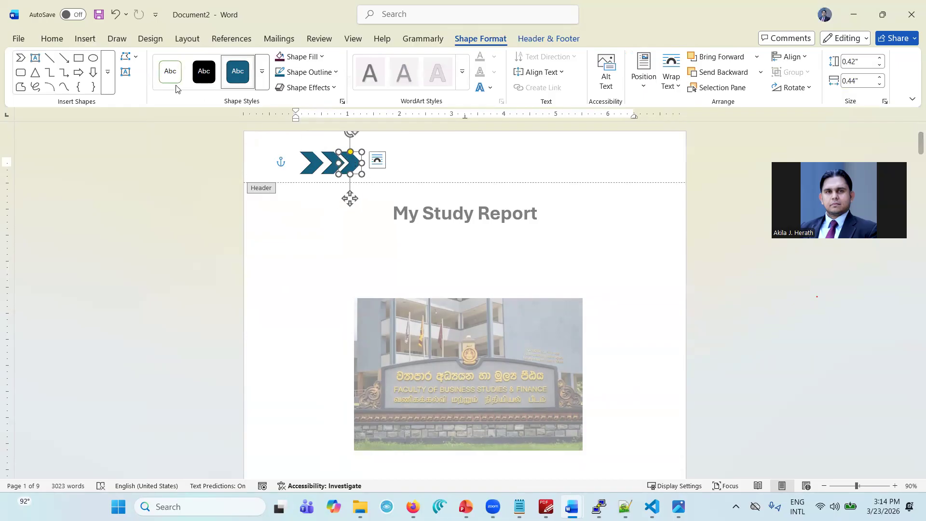
Add a pentagon arrow about 0.42" high and 0.38" wide ahead of the chevrons and narrow the last chevron to about 0.23"
left_click(107, 88)
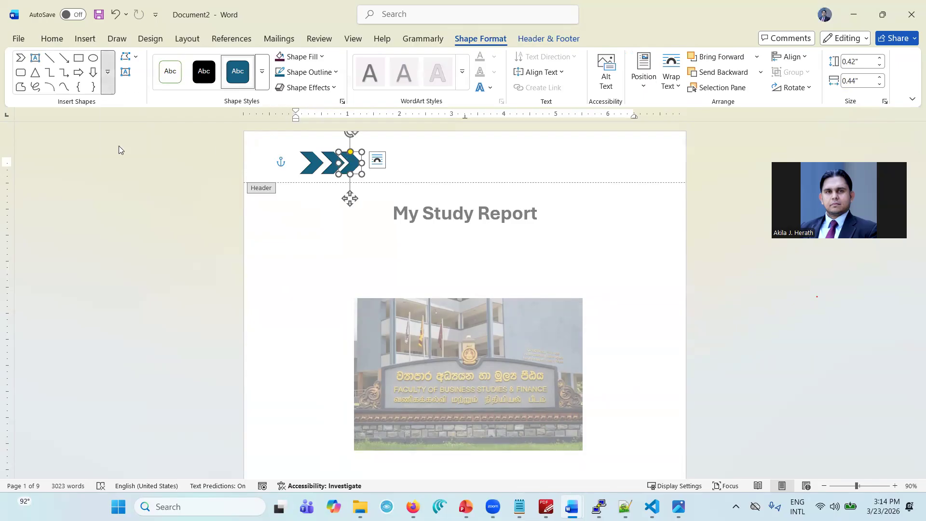
left_click(105, 305)
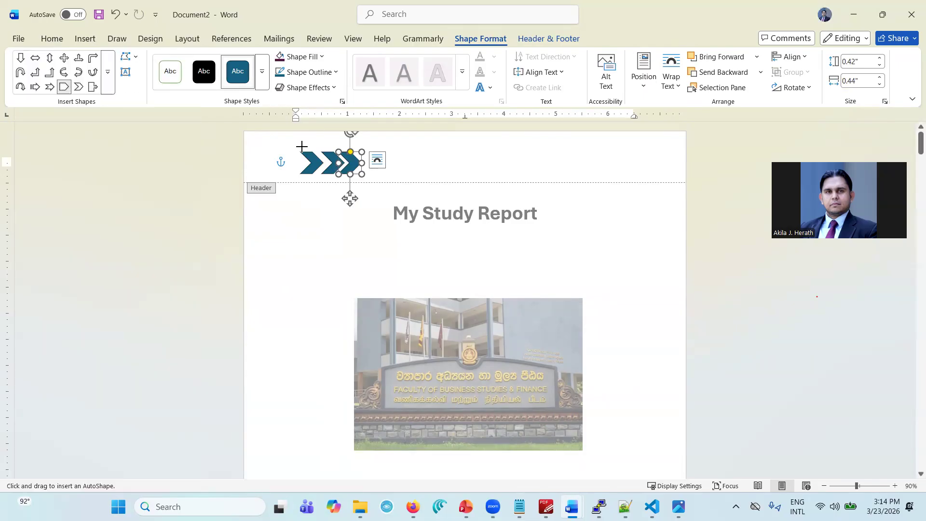
mouse_move(280, 153)
left_mouse_down()
mouse_move(301, 174)
mouse_move(292, 168)
mouse_move(348, 170)
mouse_move(343, 164)
left_mouse_up()
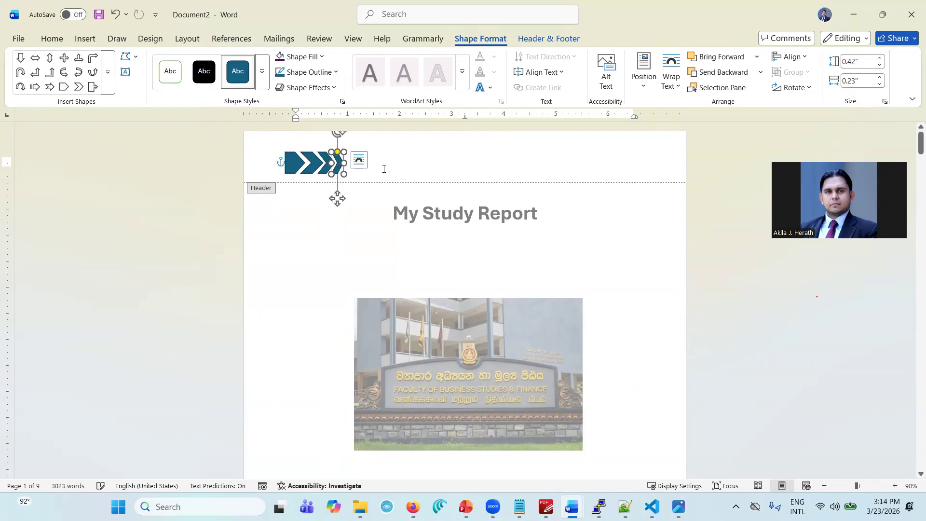
left_click(382, 167)
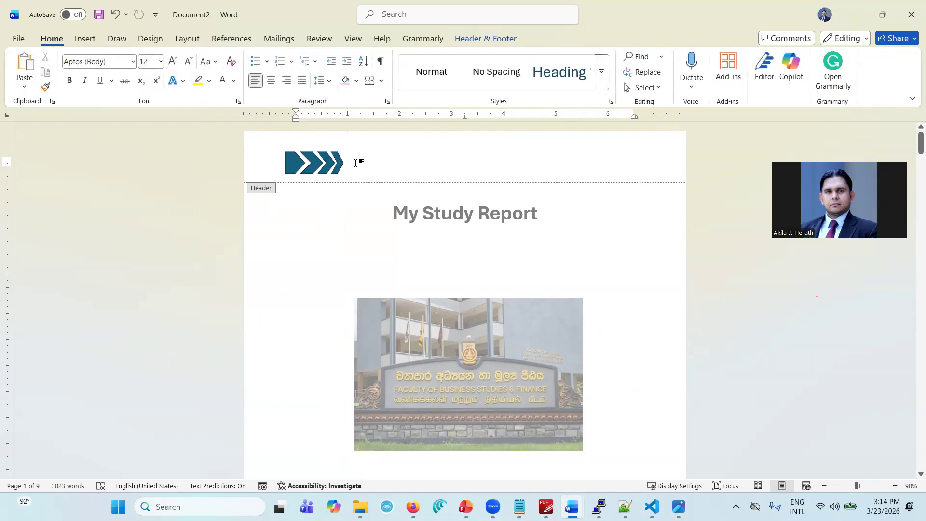
Fill the pentagon arrow and the middle chevron in the header with red
left_click(295, 164)
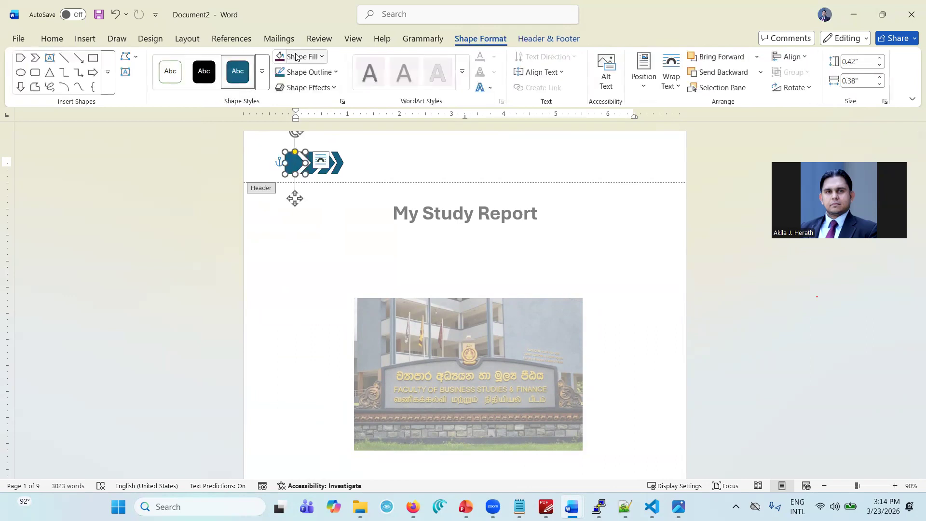
left_click(295, 56)
left_click(296, 237)
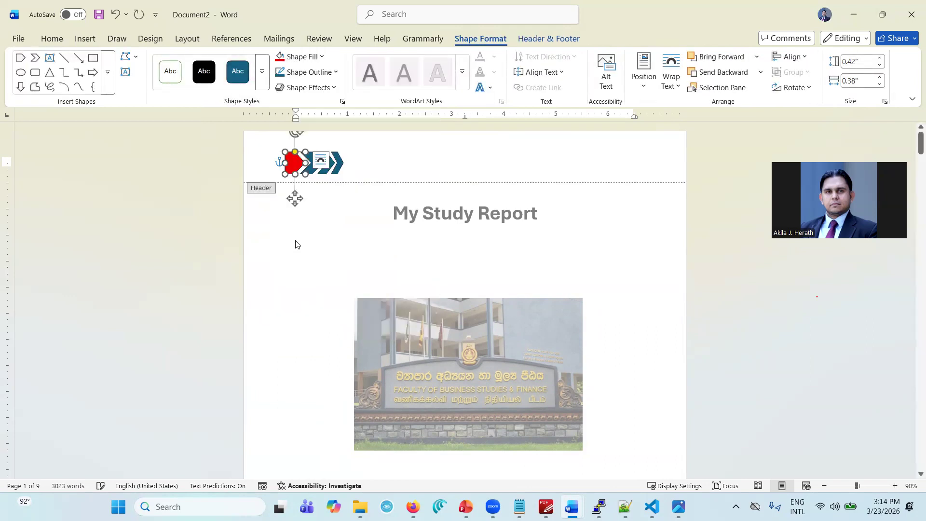
left_click(392, 156)
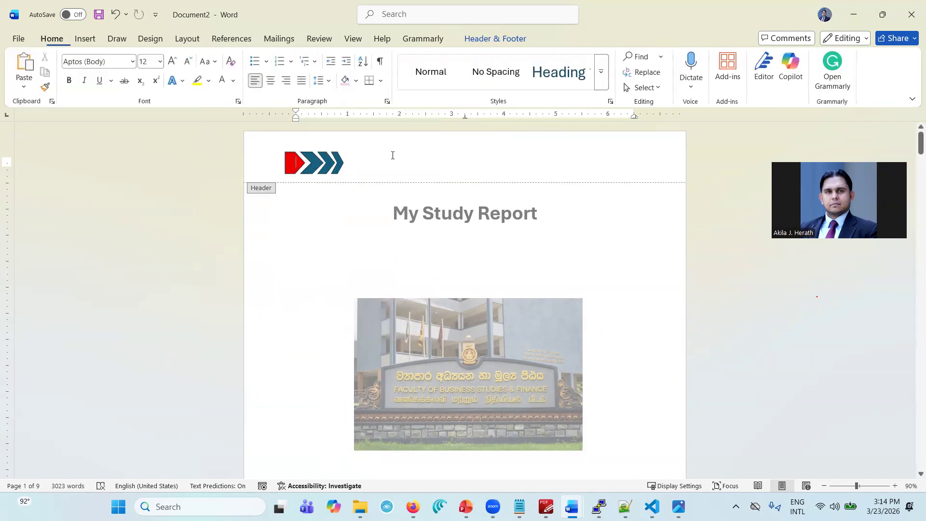
left_click(329, 169)
left_click(280, 56)
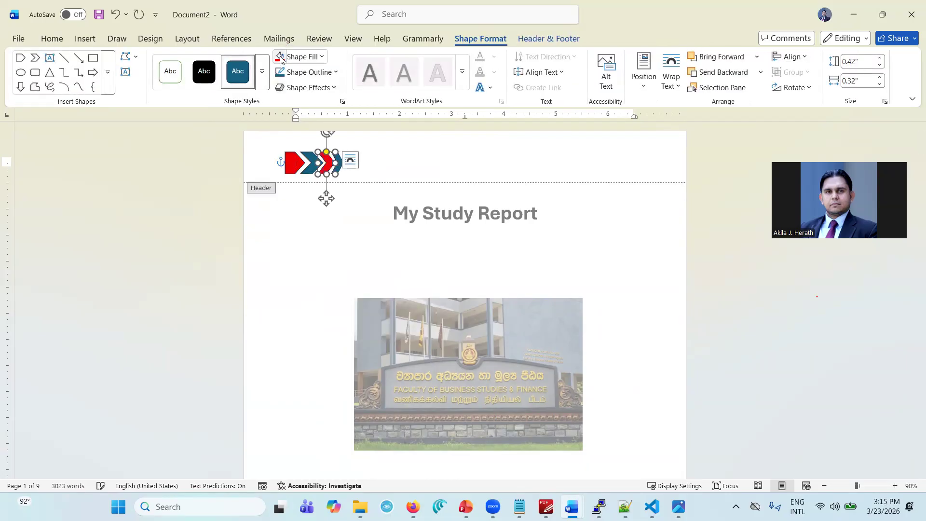
Enter "Wayamba University" in the centre of the cover page header and return to the document body
left_click(427, 159)
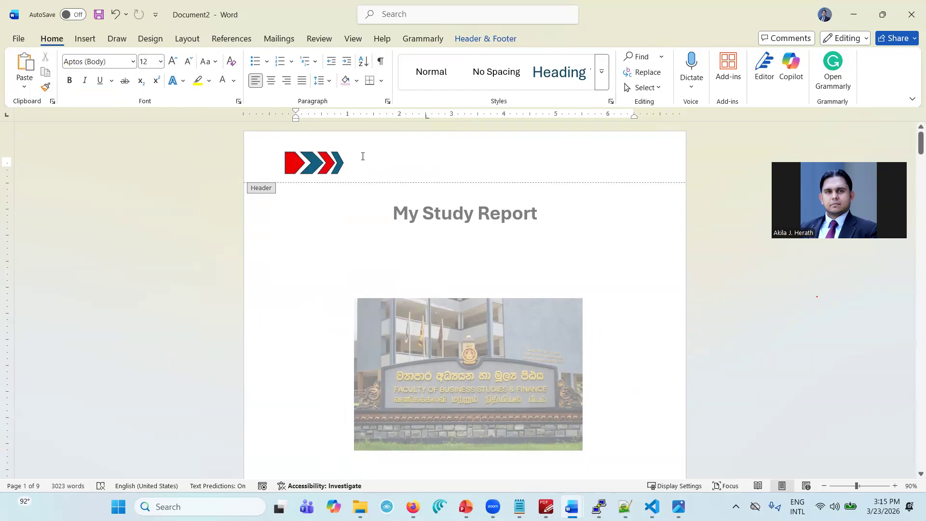
type("Wayamba University")
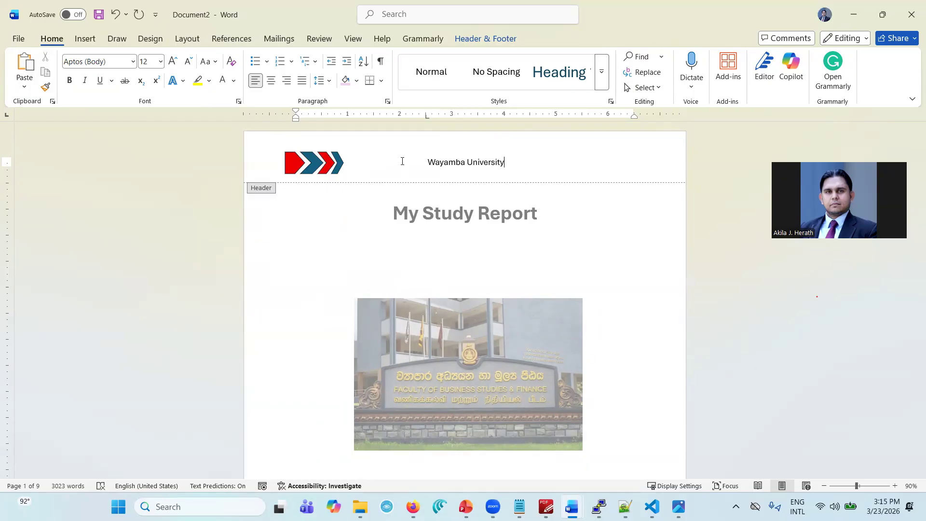
double_click(627, 264)
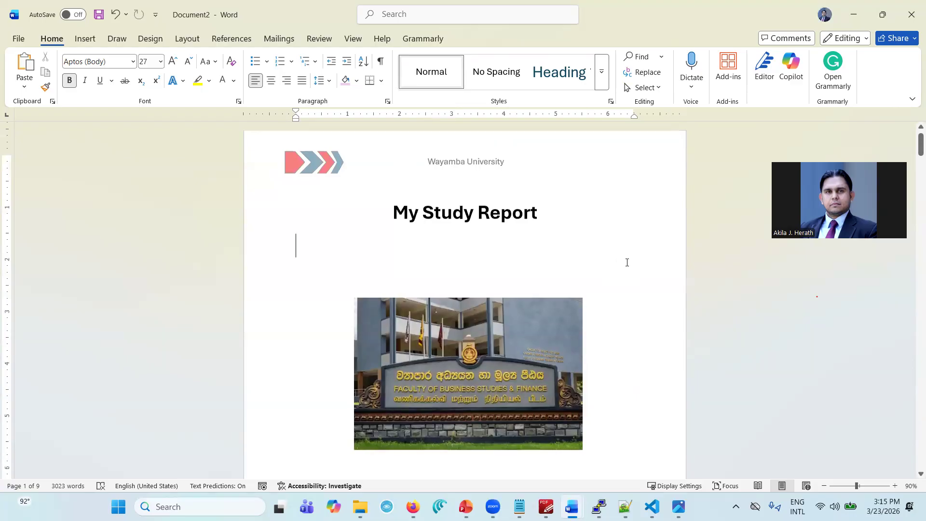
Examine how the header with the arrow shapes and university name repeats from the cover page through the report pages
scroll(625, 262, "down", 15)
scroll(627, 262, "down", 12)
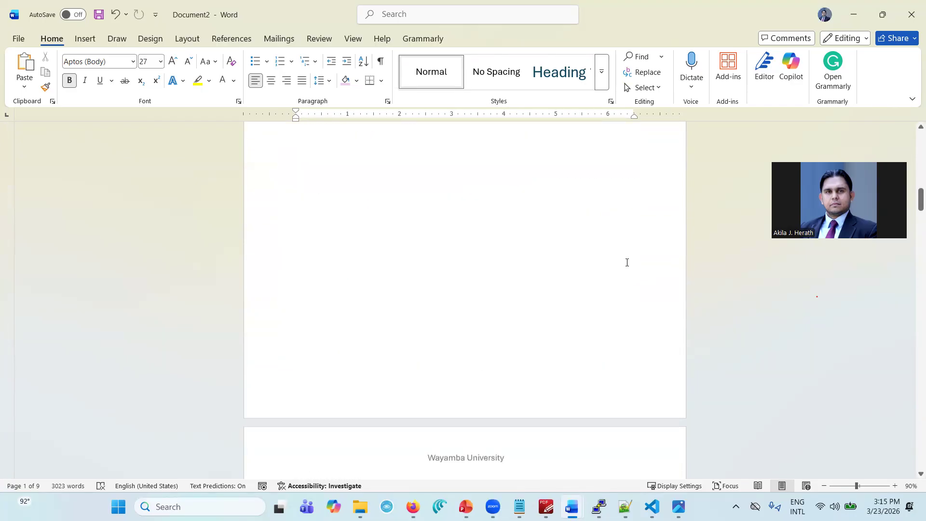
scroll(627, 262, "down", 15)
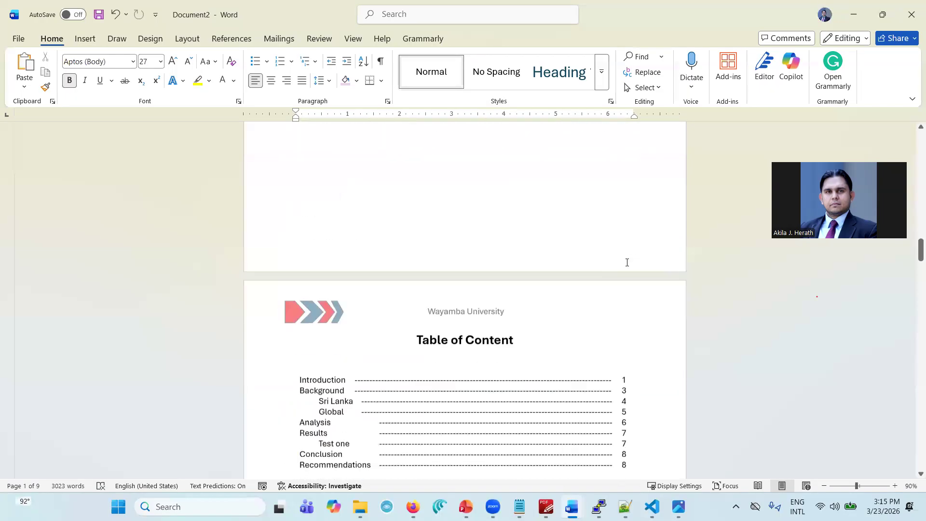
scroll(627, 262, "down", 15)
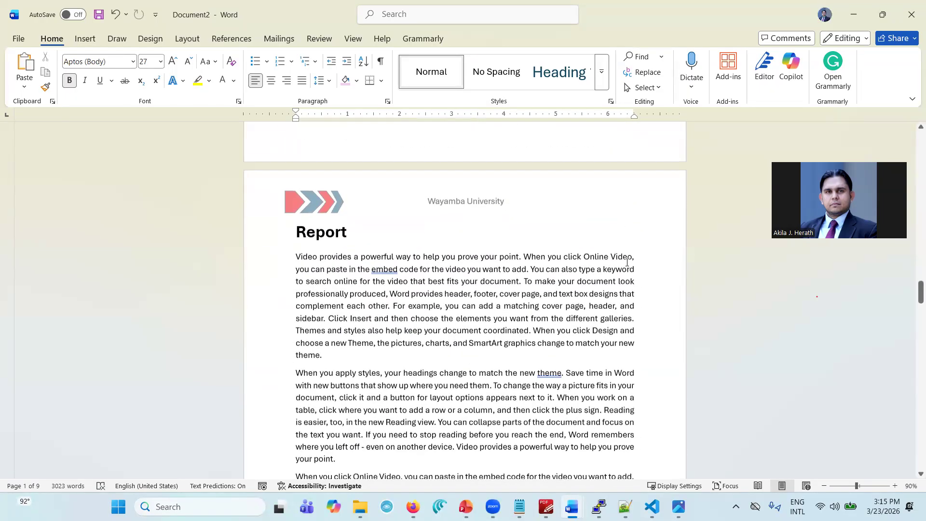
scroll(626, 262, "down", 15)
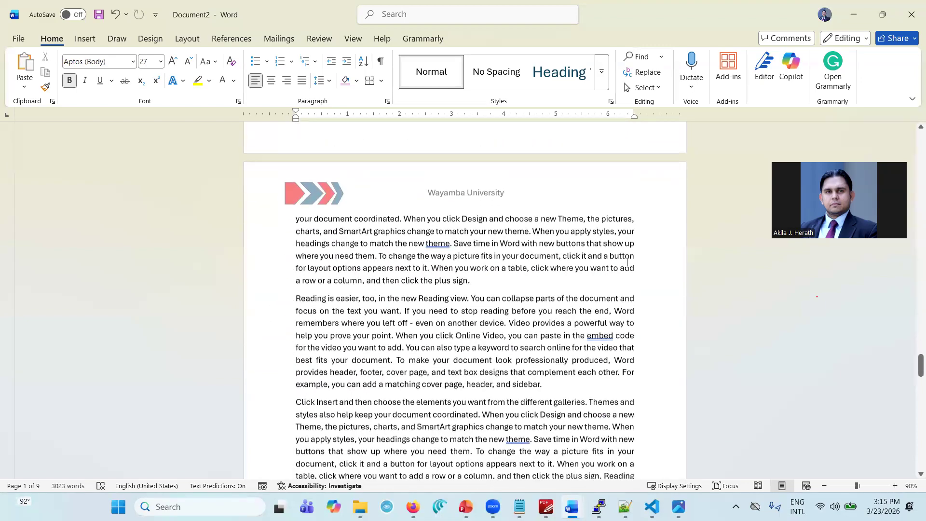
scroll(627, 262, "up", 15)
scroll(627, 262, "up", 15)
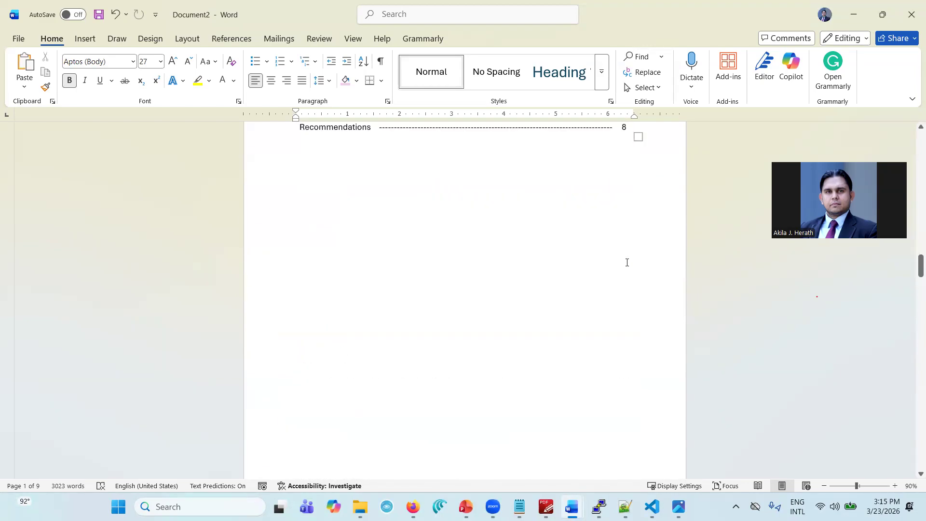
scroll(626, 262, "up", 15)
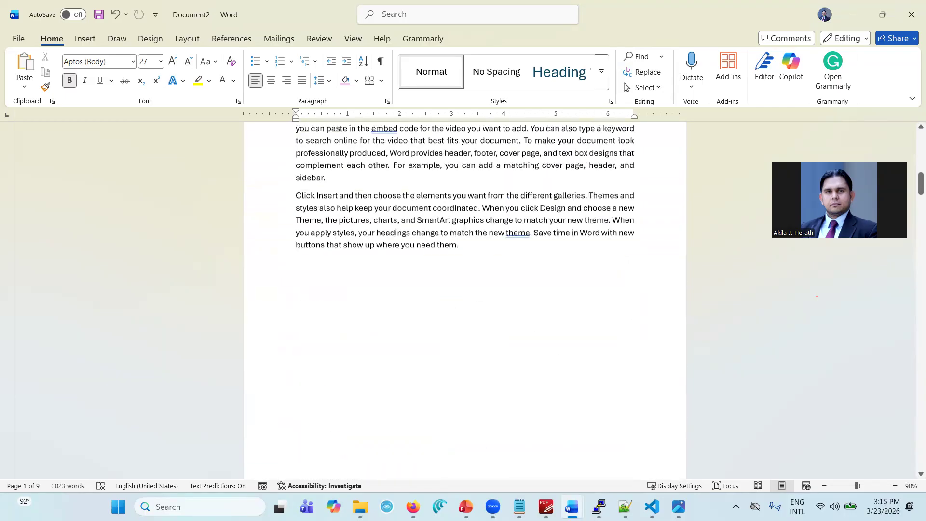
scroll(627, 262, "up", 3)
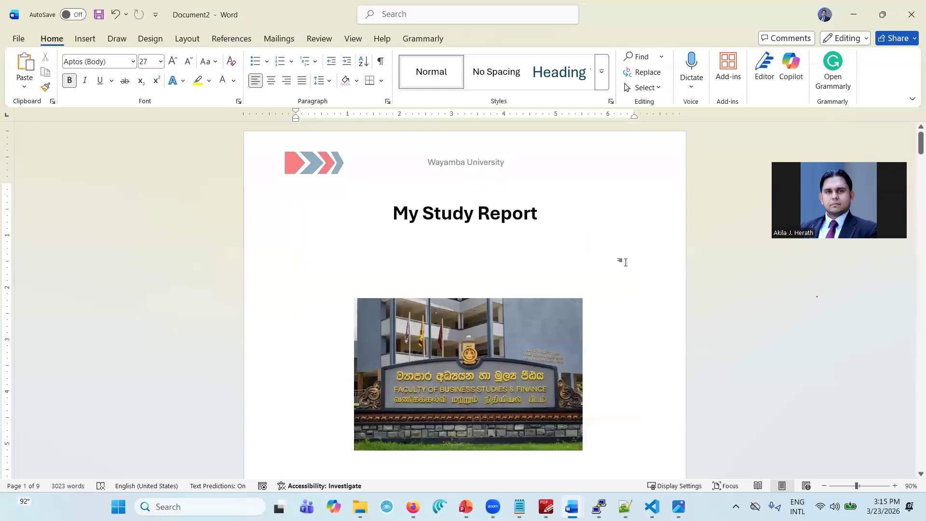
Add a centred footer reading "My First Report" with a run of dashes on each side, and return to the body
double_click(596, 159)
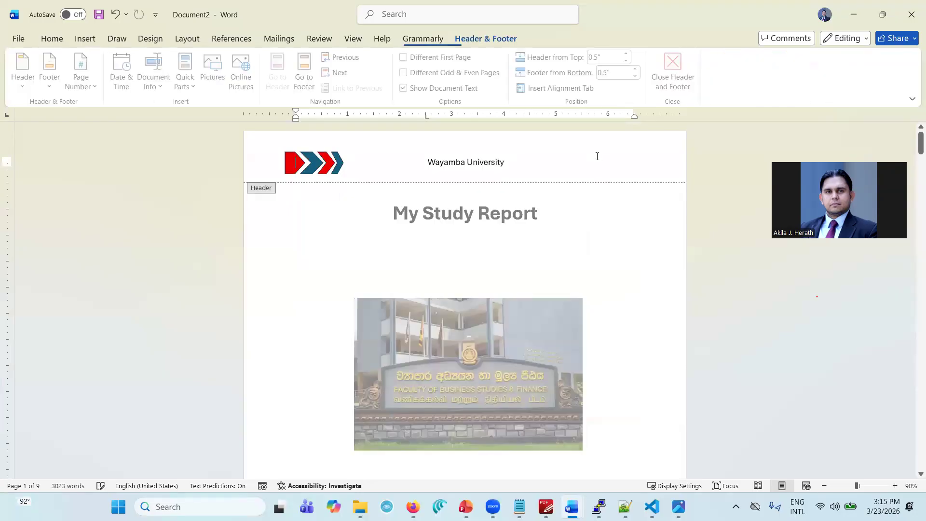
scroll(597, 159, "down", 6)
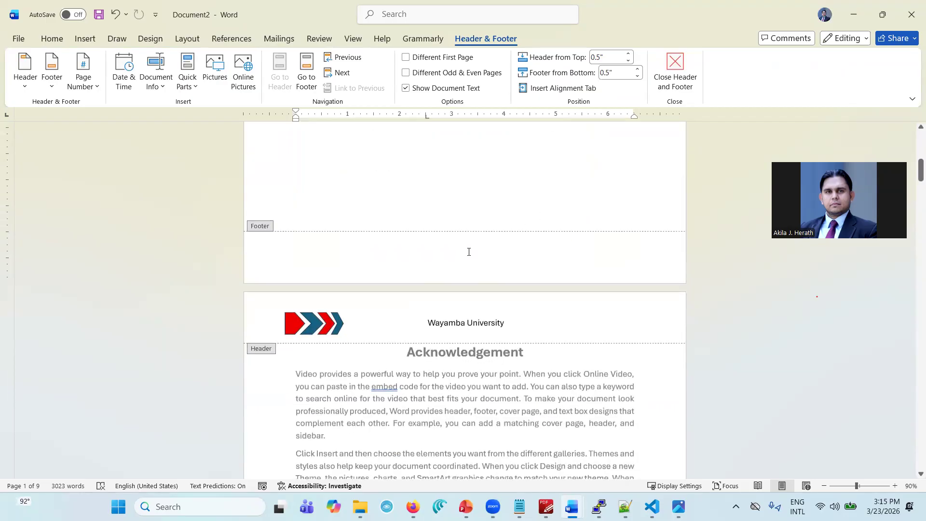
left_click(469, 252)
type("--")
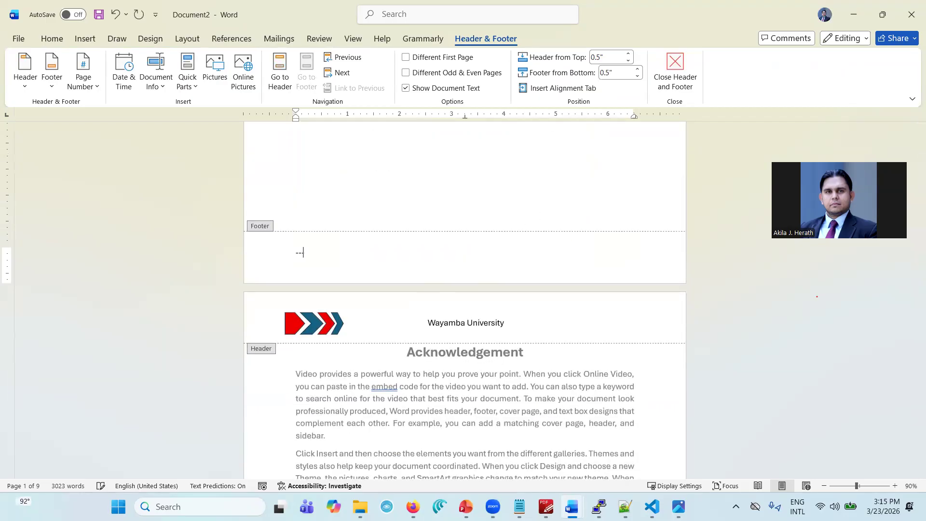
type("----------------- My First Report -------------")
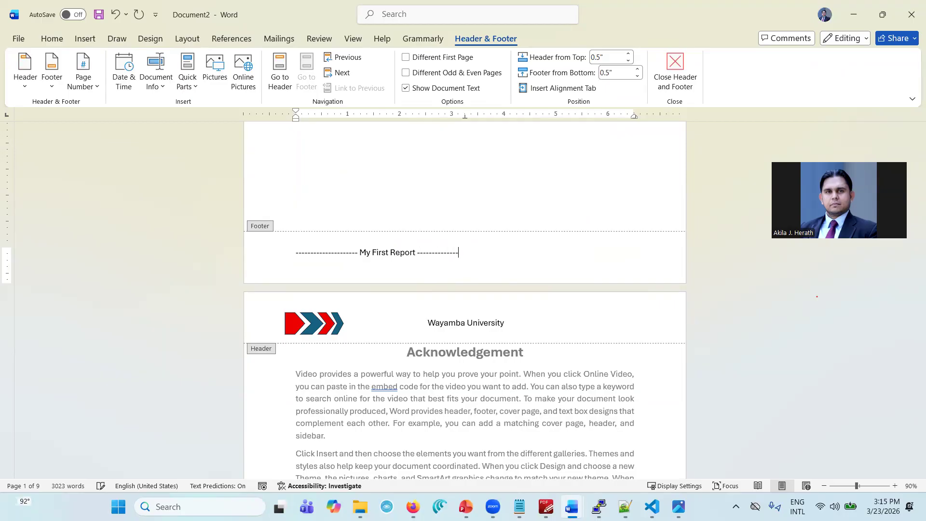
triple_click(434, 252)
key("ctrl+e")
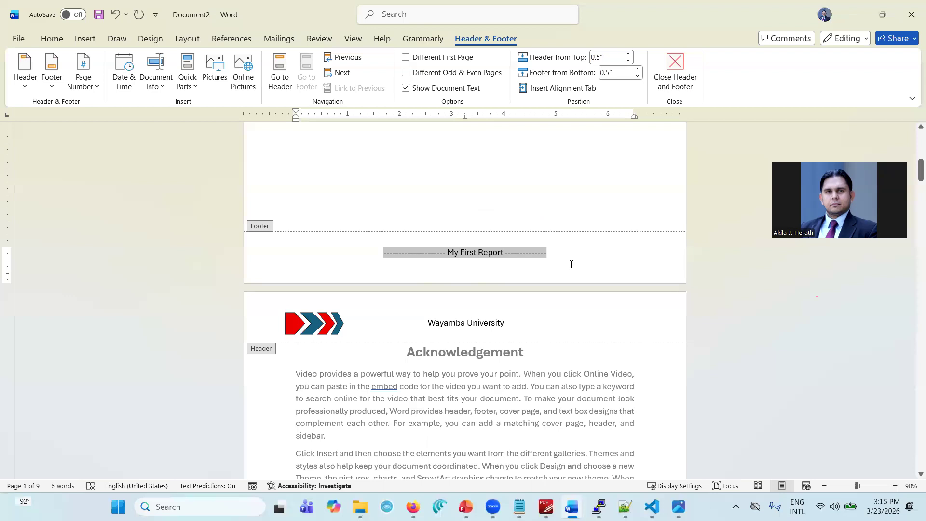
left_click(571, 264)
double_click(598, 195)
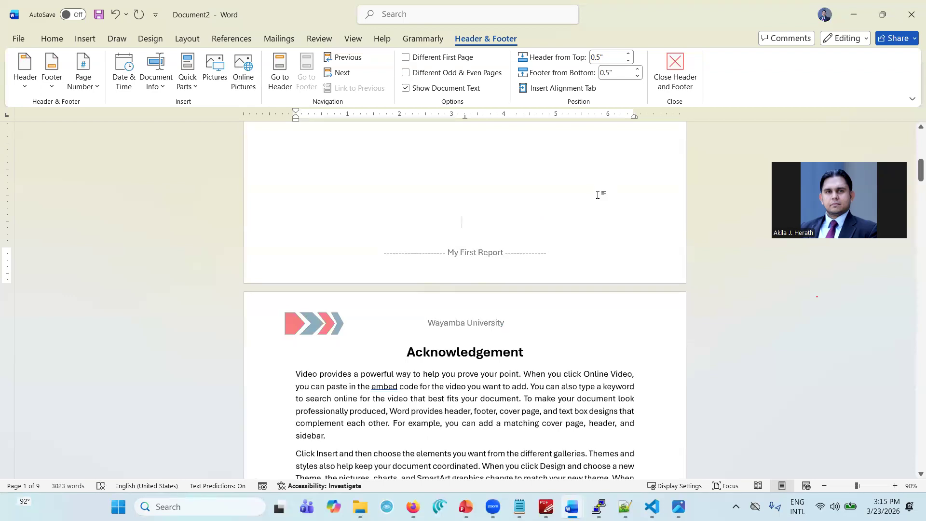
Check the footer text and header on the front matter, table of content and report pages
scroll(598, 195, "down", 13)
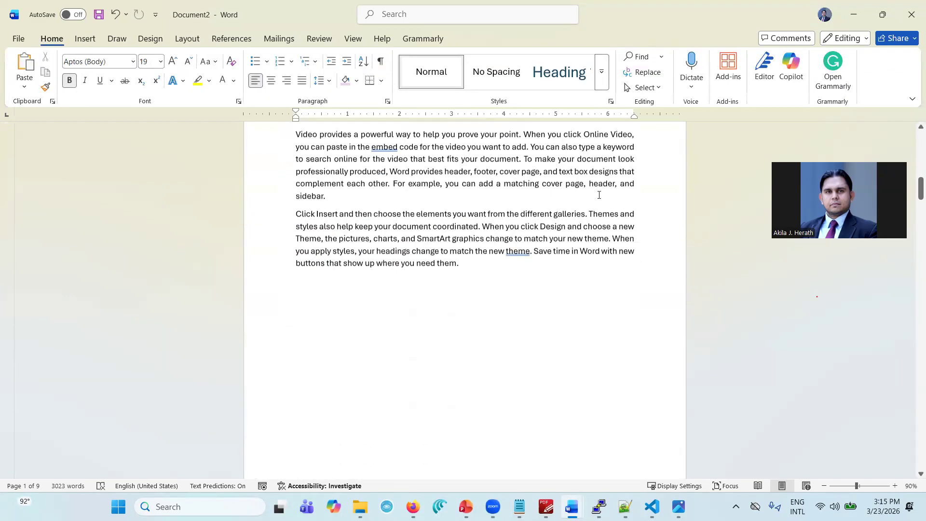
scroll(576, 196, "up", 5)
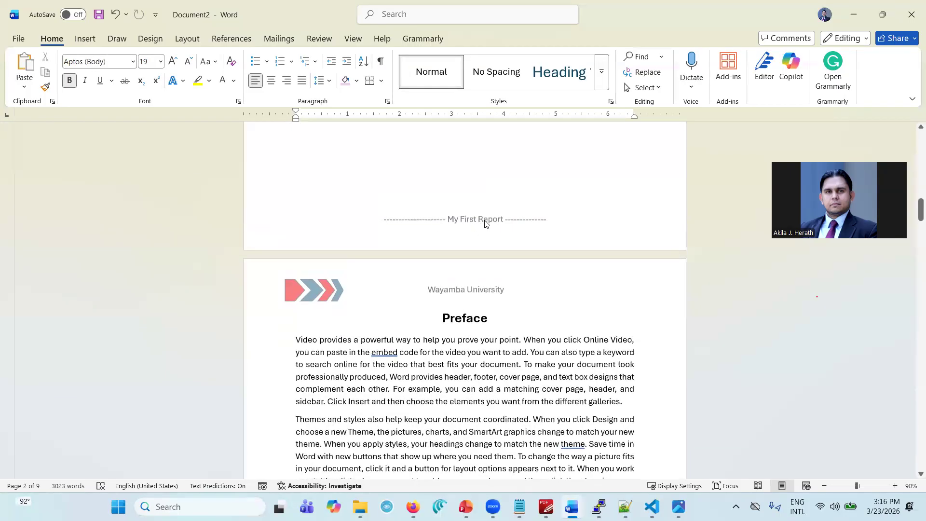
scroll(486, 223, "down", 20)
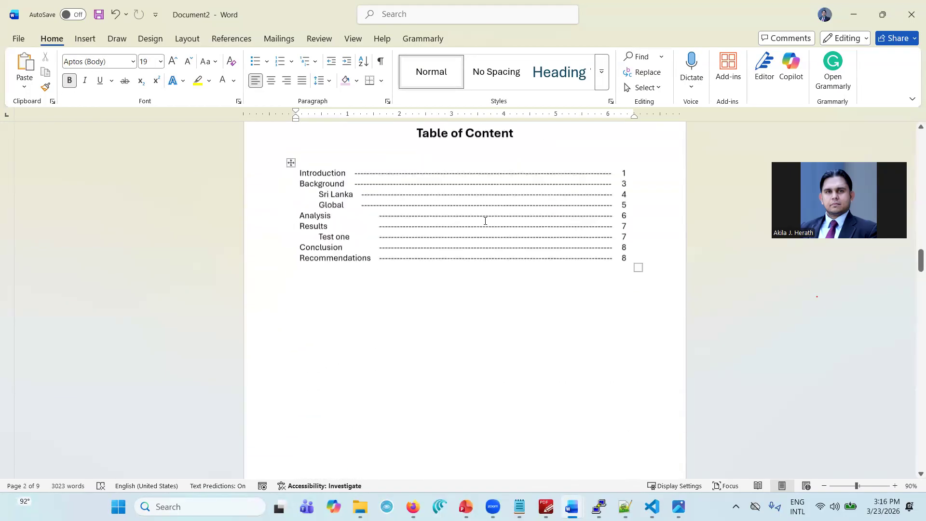
scroll(486, 222, "down", 20)
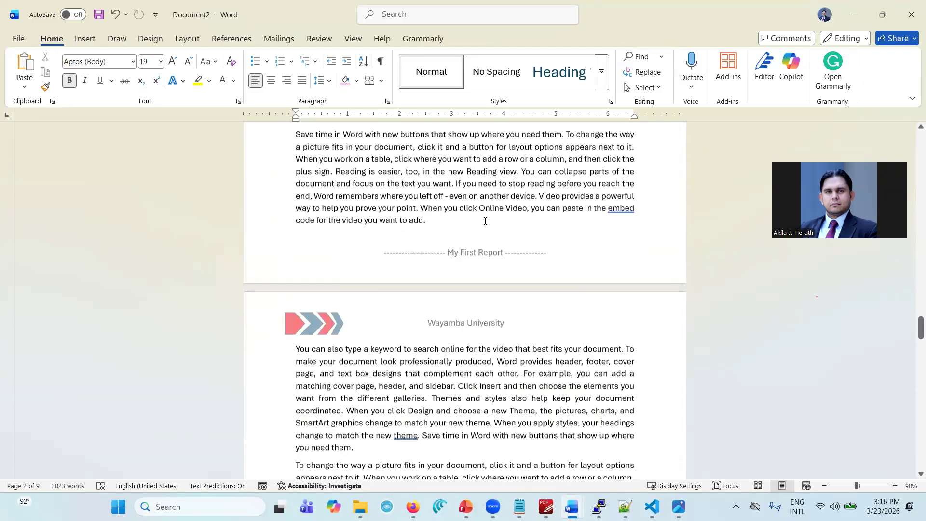
scroll(485, 221, "down", 4)
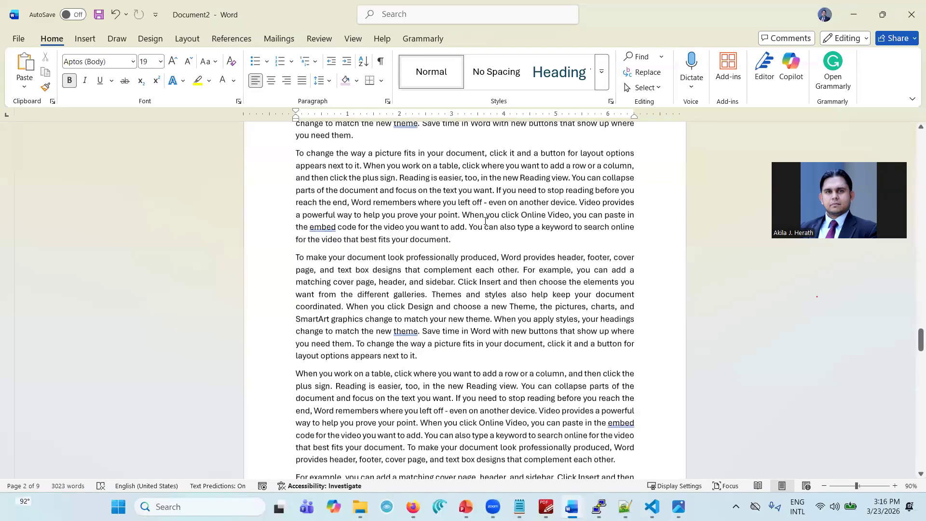
scroll(485, 223, "up", 15)
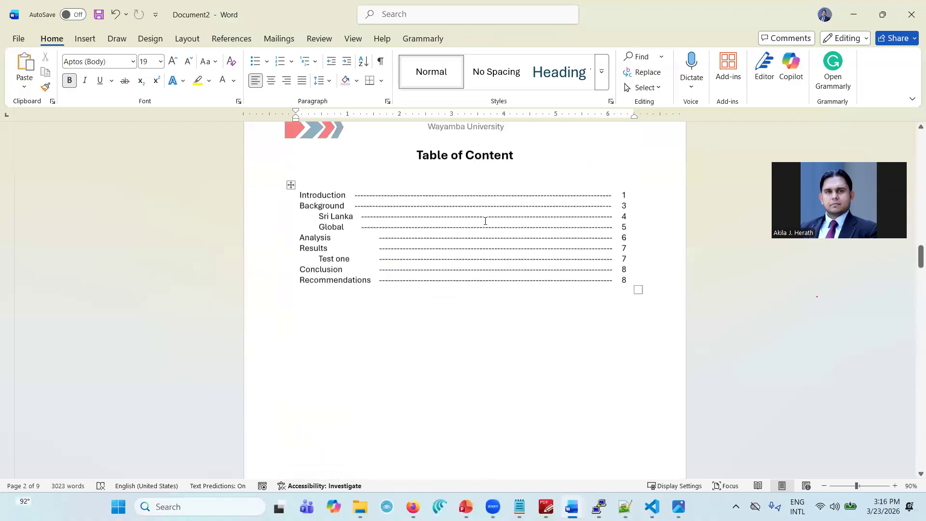
scroll(485, 222, "up", 20)
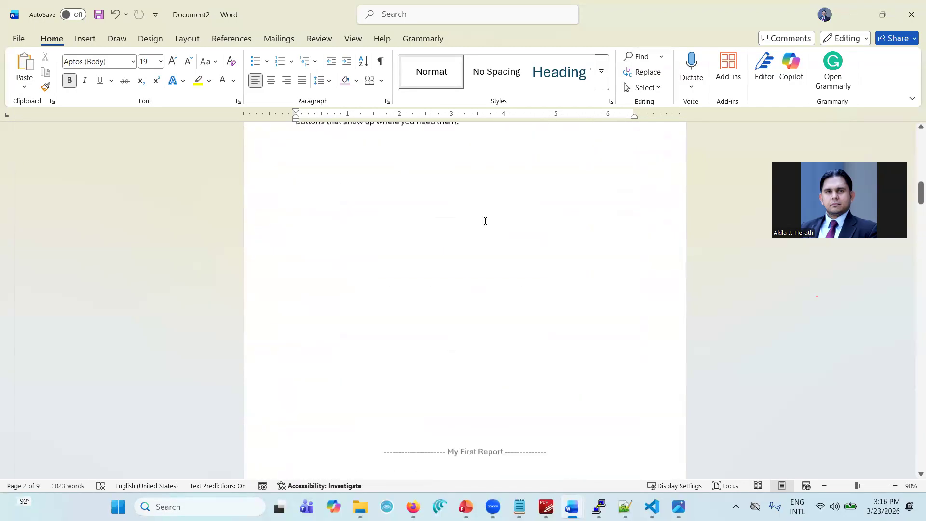
scroll(485, 222, "up", 15)
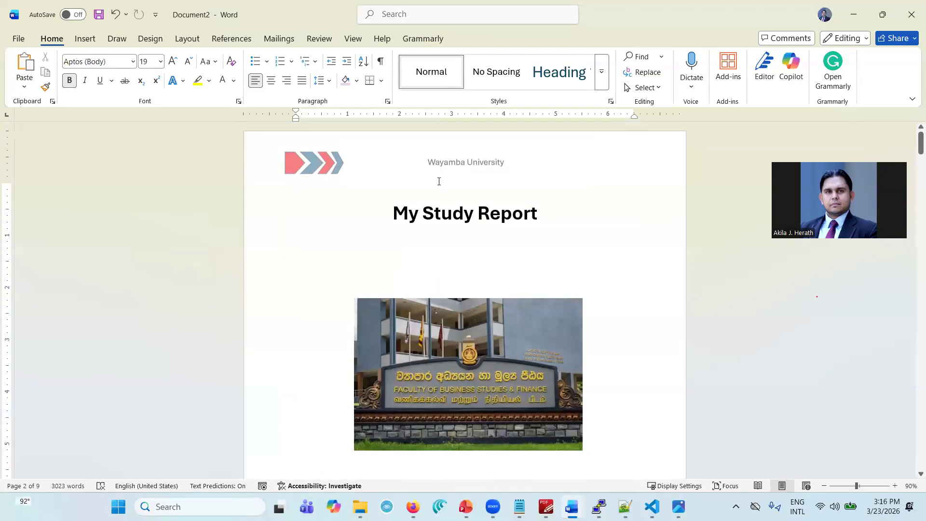
double_click(424, 163)
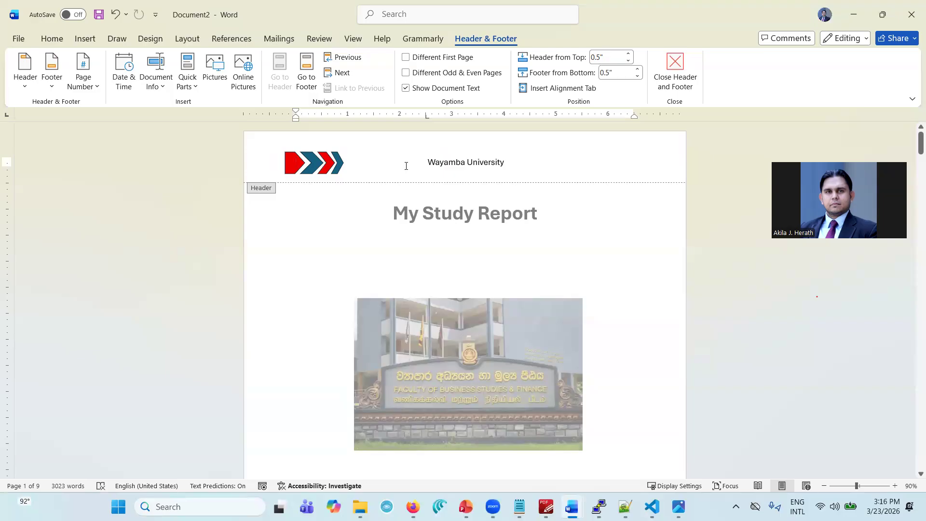
left_click(376, 149)
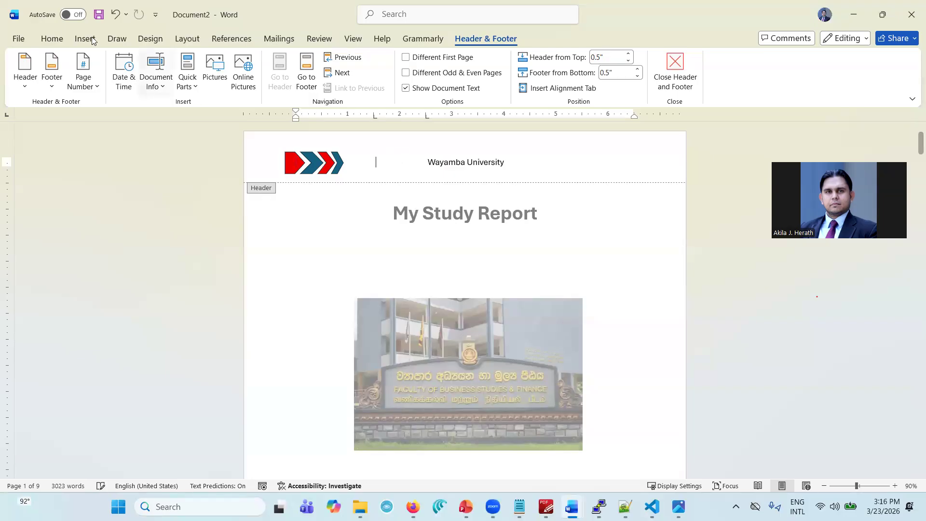
left_click(53, 39)
left_click(85, 38)
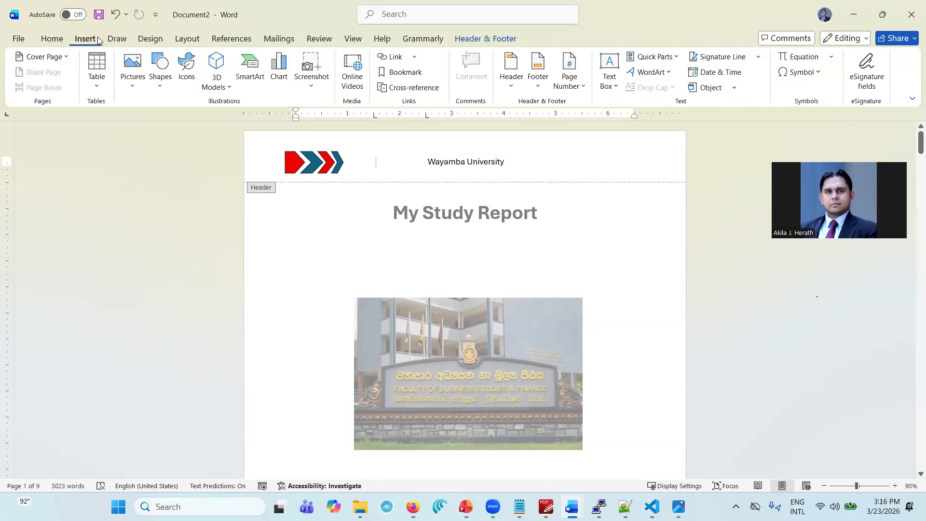
left_click(46, 43)
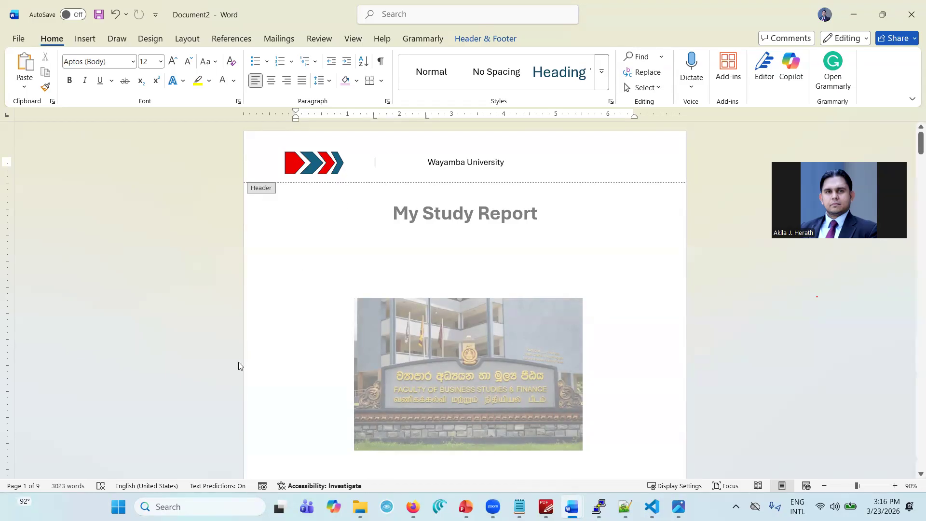
left_click(201, 439)
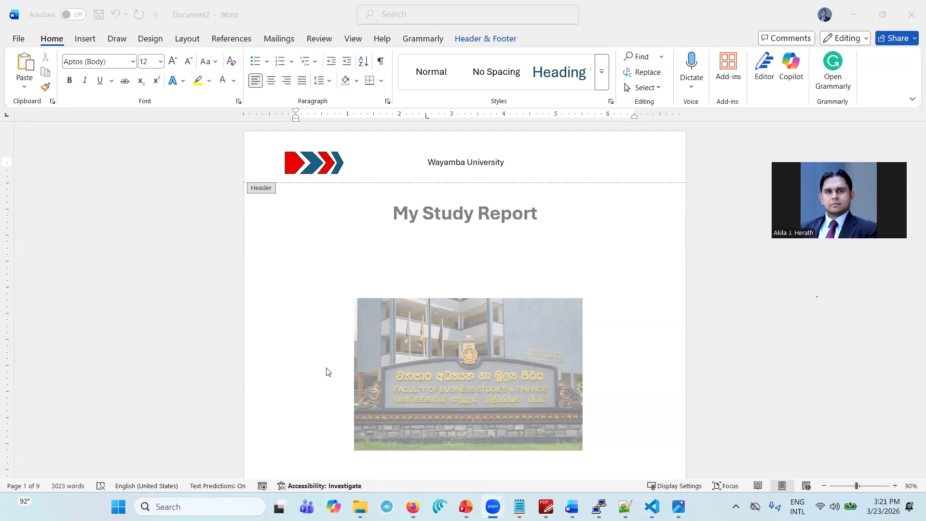
double_click(360, 291)
left_click(366, 258)
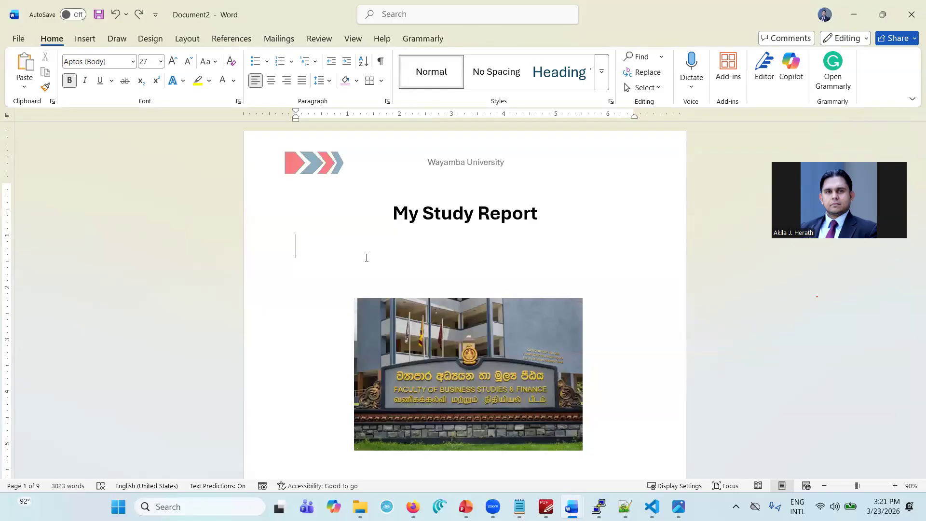
Open the cover page header and delete all four red and blue arrow shapes from it
left_click(362, 169)
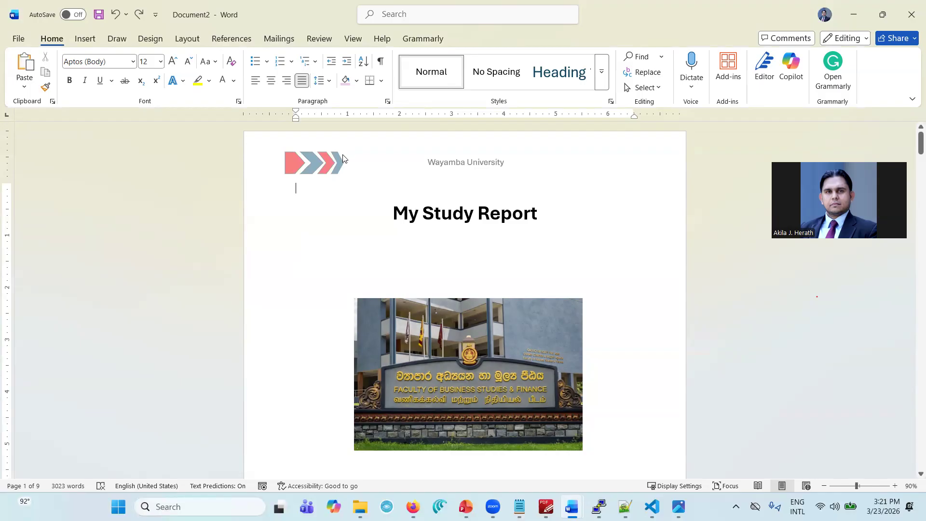
double_click(359, 162)
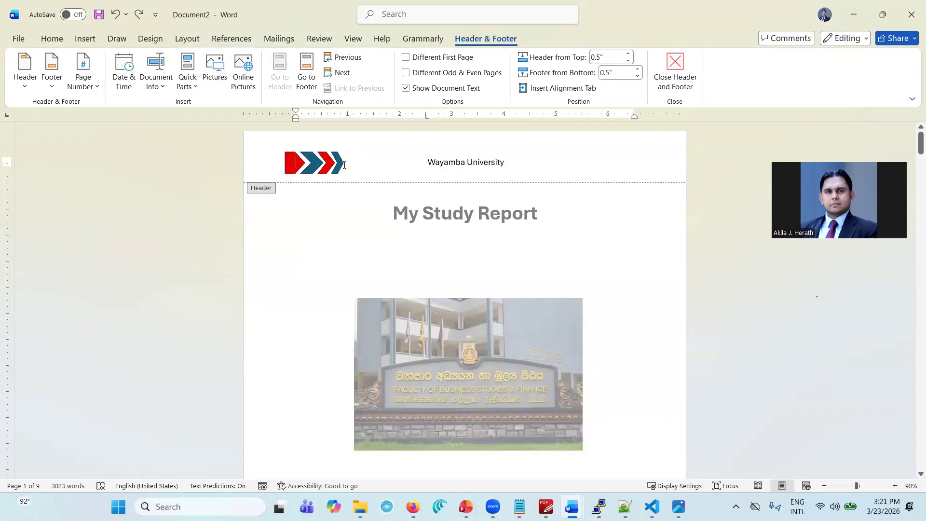
left_click(323, 165)
key("Delete")
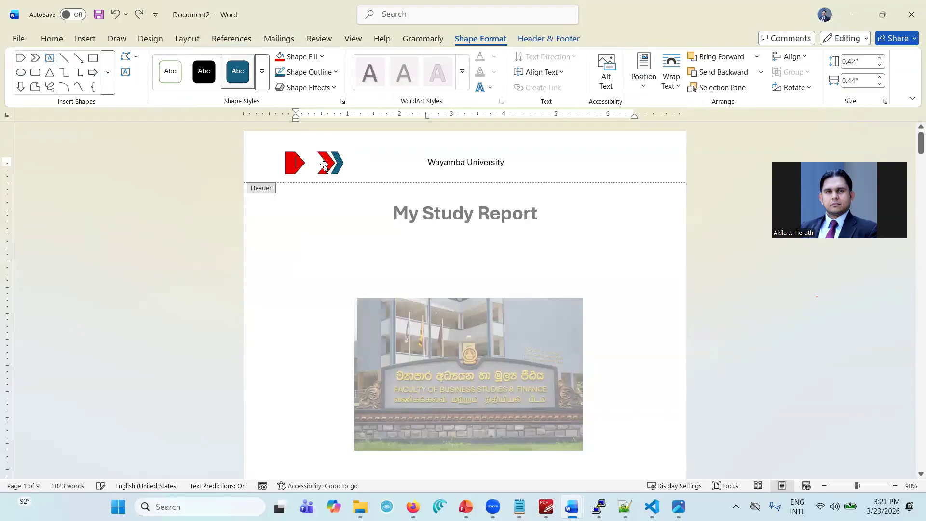
left_click(295, 162)
key("Delete")
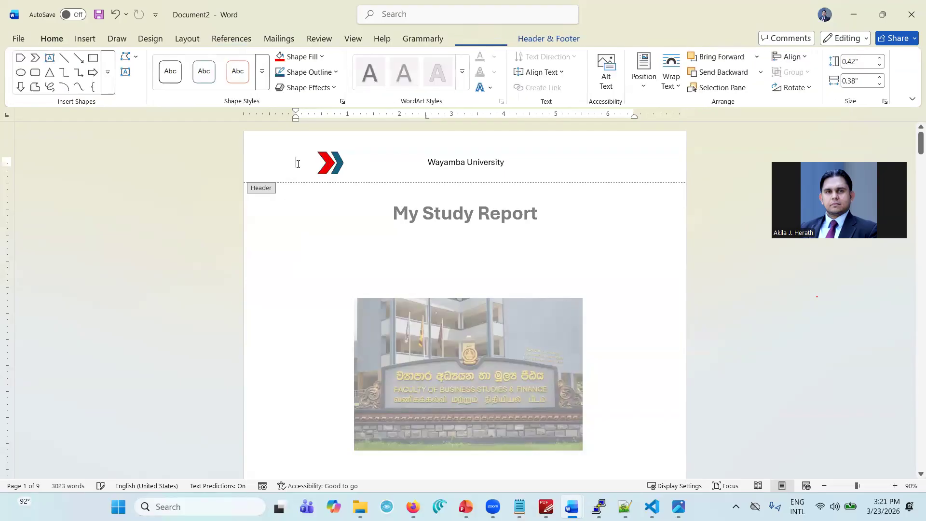
left_click(326, 164)
key("Delete")
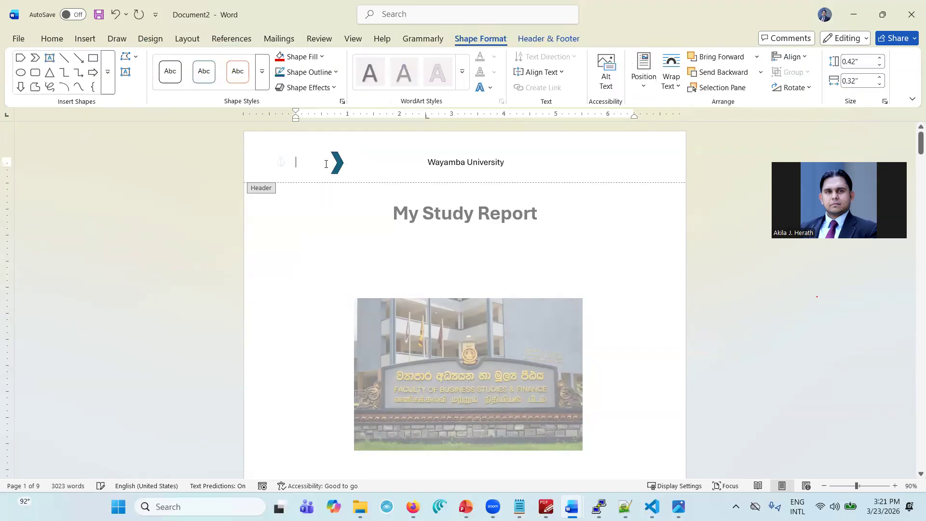
left_click(339, 162)
key("Delete")
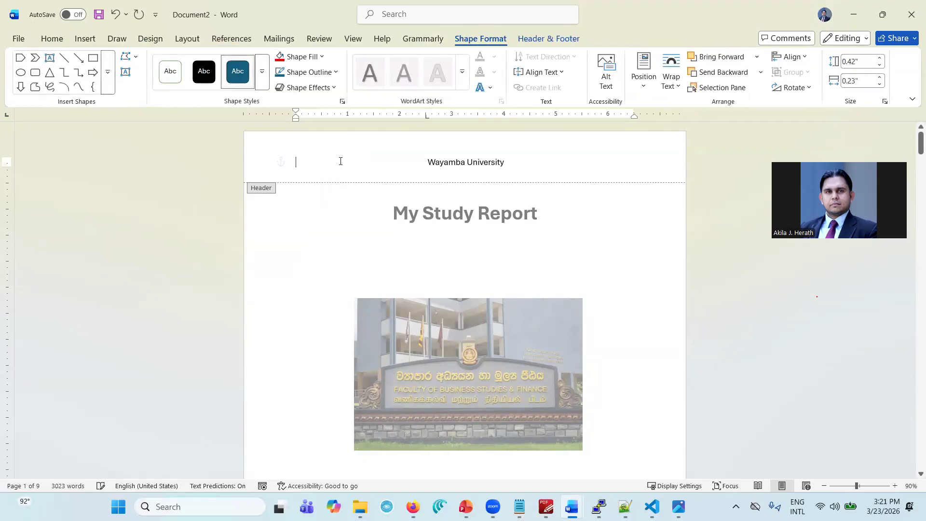
Remove the "Wayamba University" text from the cover page header and return to the document body
left_click_drag(510, 162, 421, 165)
key("Delete")
double_click(611, 270)
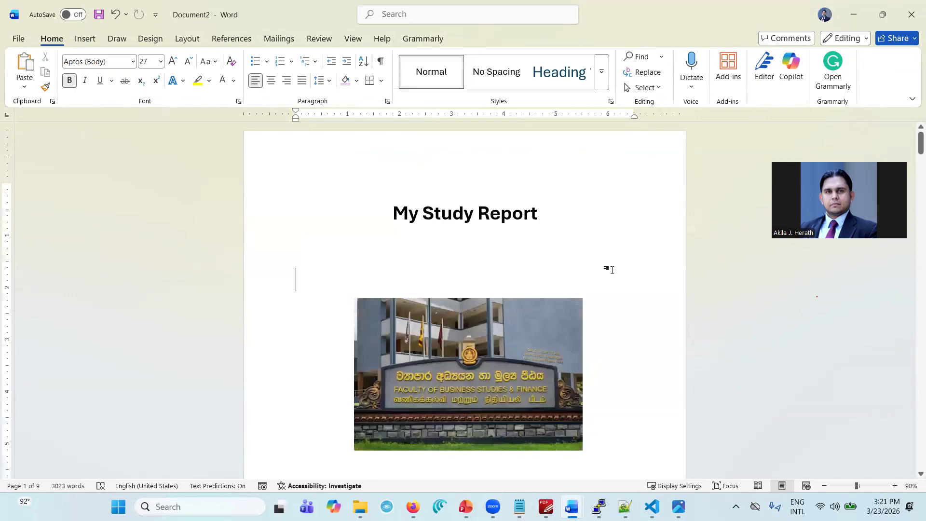
Examine the header and footer areas on the cover page, Acknowledgement, Preface, Table of Content and Report pages
scroll(611, 270, "down", 8)
scroll(614, 270, "down", 10)
scroll(613, 270, "down", 15)
scroll(613, 270, "down", 10)
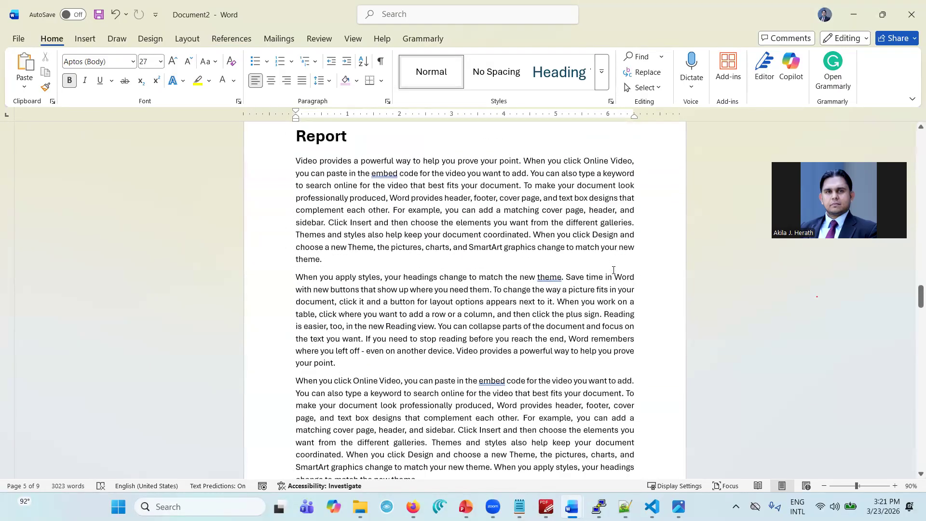
scroll(613, 270, "up", 15)
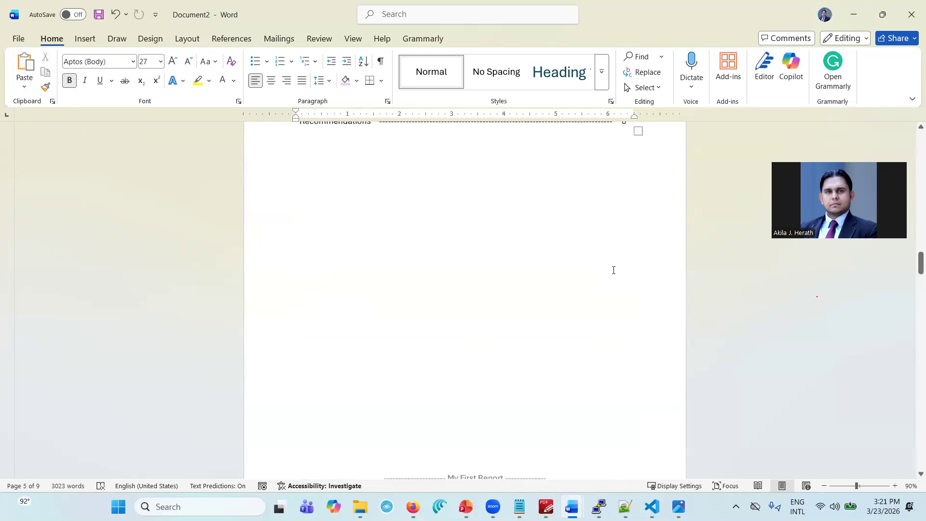
scroll(613, 270, "up", 15)
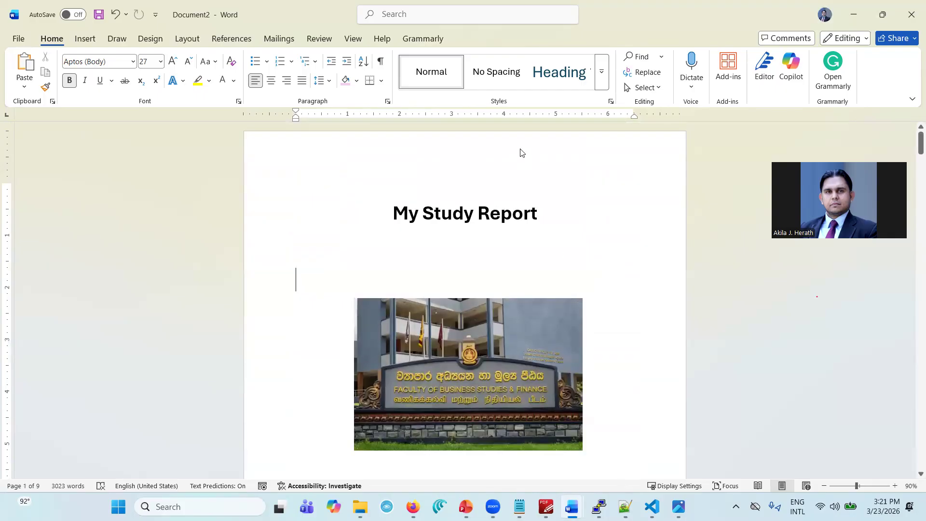
scroll(579, 188, "down", 9)
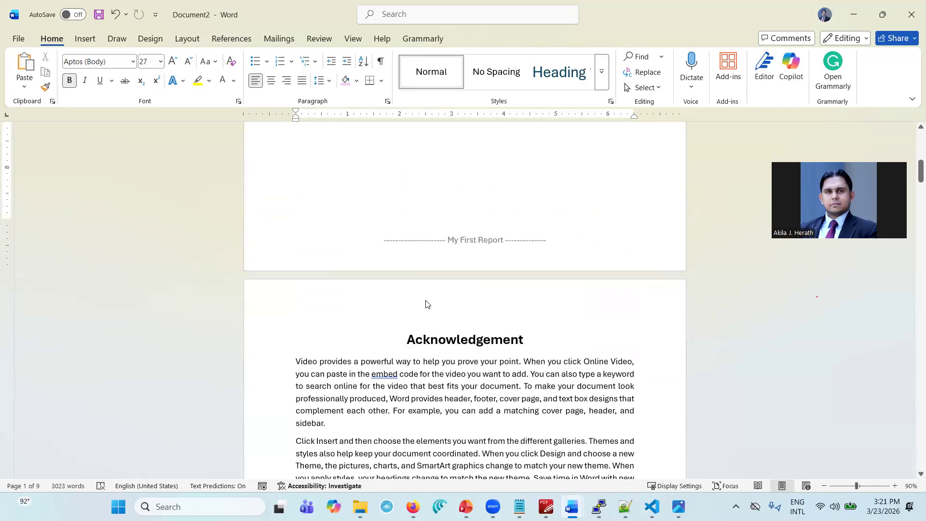
scroll(503, 321, "down", 10)
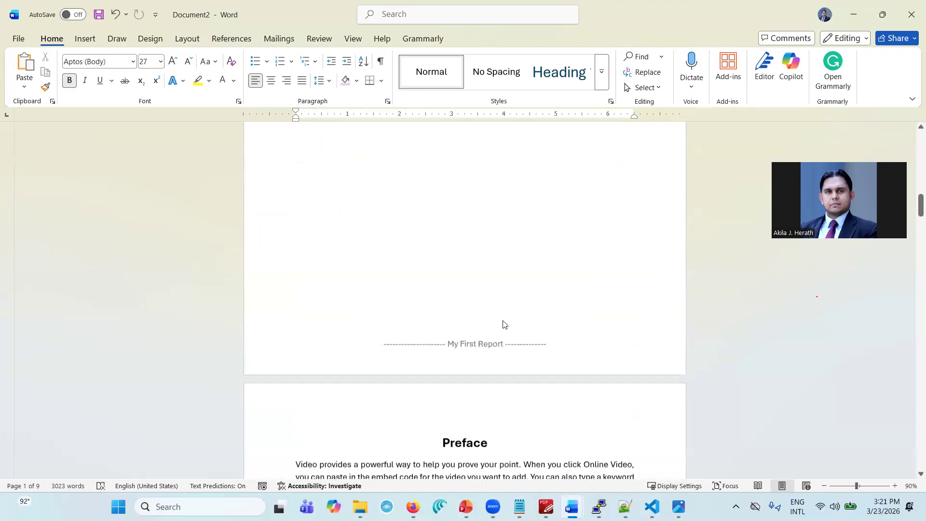
scroll(503, 321, "down", 12)
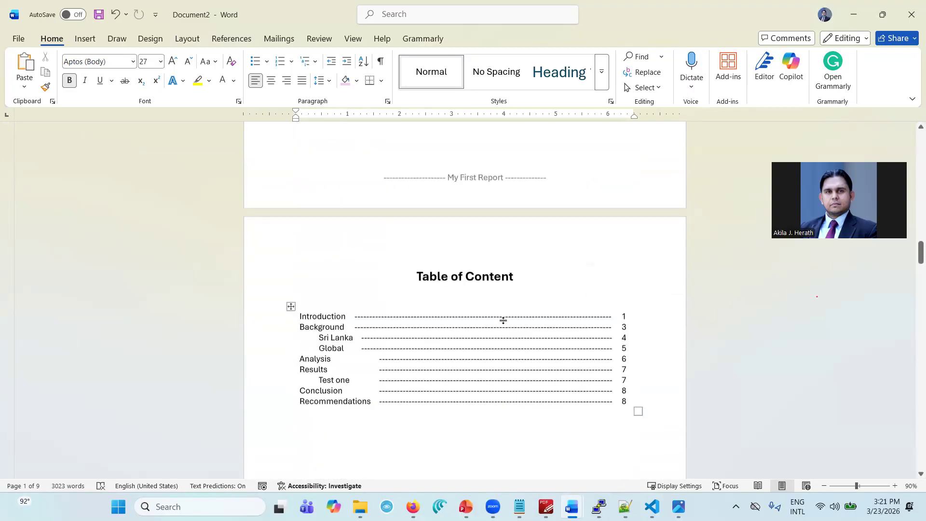
scroll(503, 321, "down", 4)
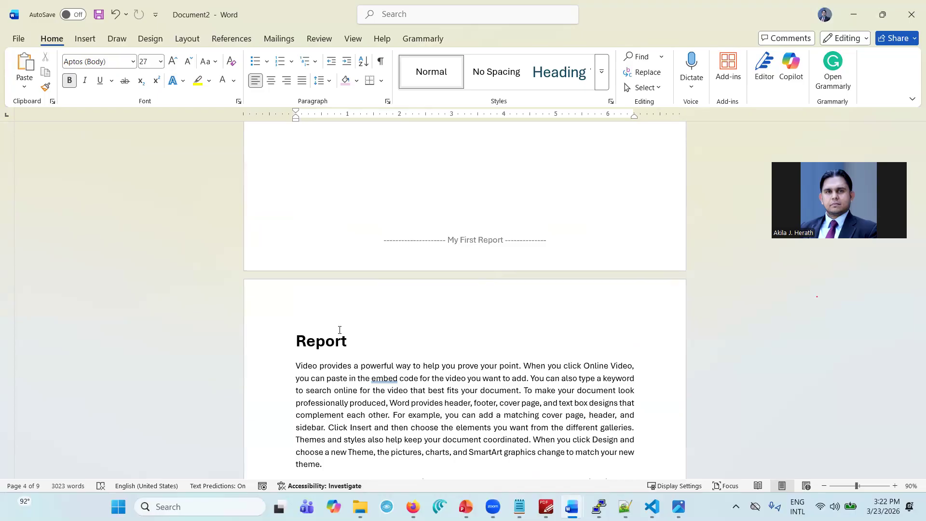
scroll(340, 329, "up", 10)
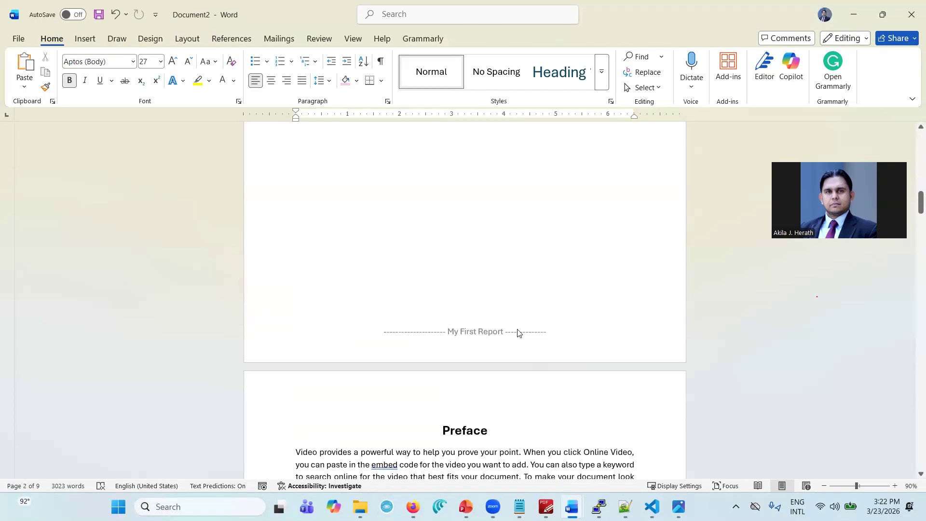
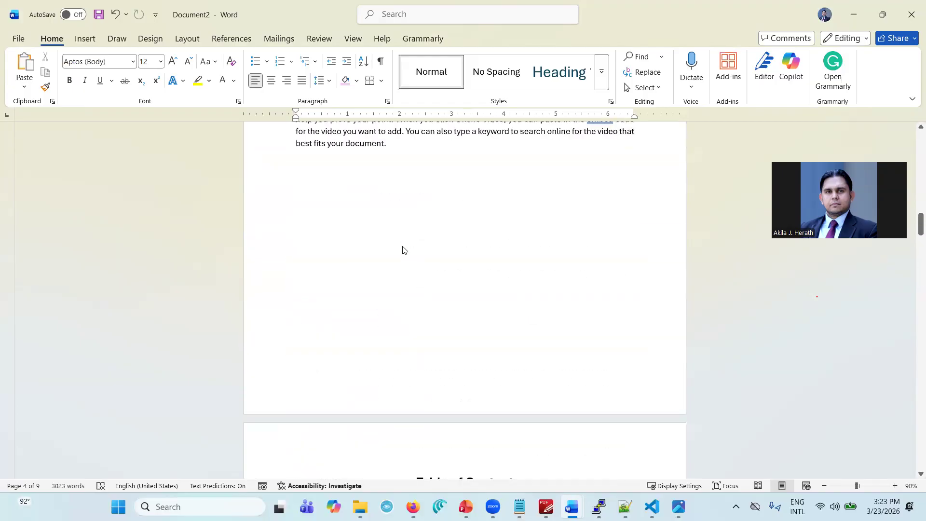
Open the cover page footer, inspect the header and footer areas through to the Report page, and return to the body
scroll(403, 247, "up", 3)
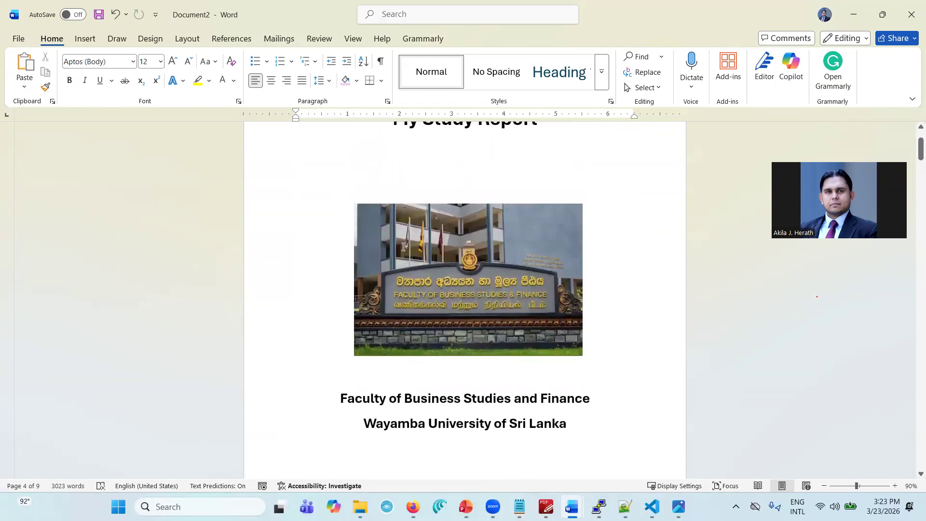
scroll(403, 247, "down", 8)
left_click(440, 285)
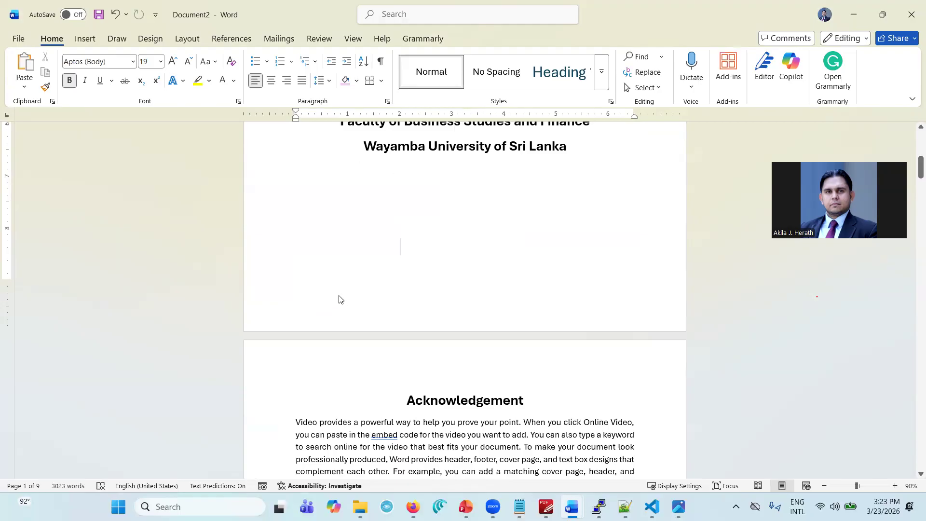
double_click(344, 308)
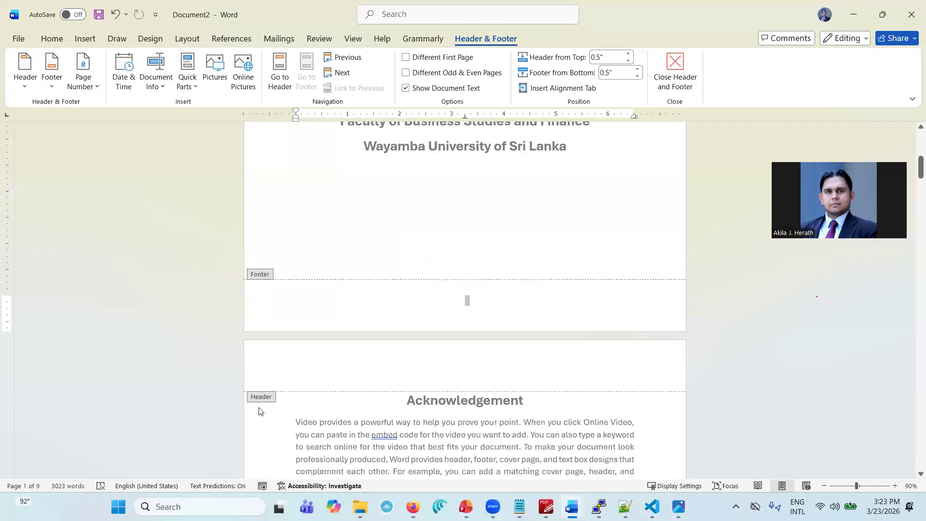
scroll(260, 408, "down", 4)
scroll(261, 409, "down", 15)
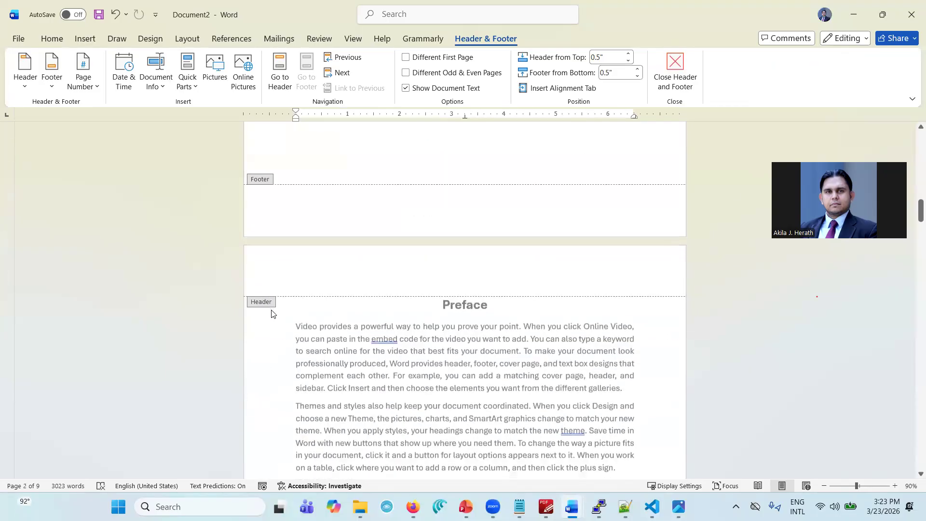
scroll(271, 314, "down", 12)
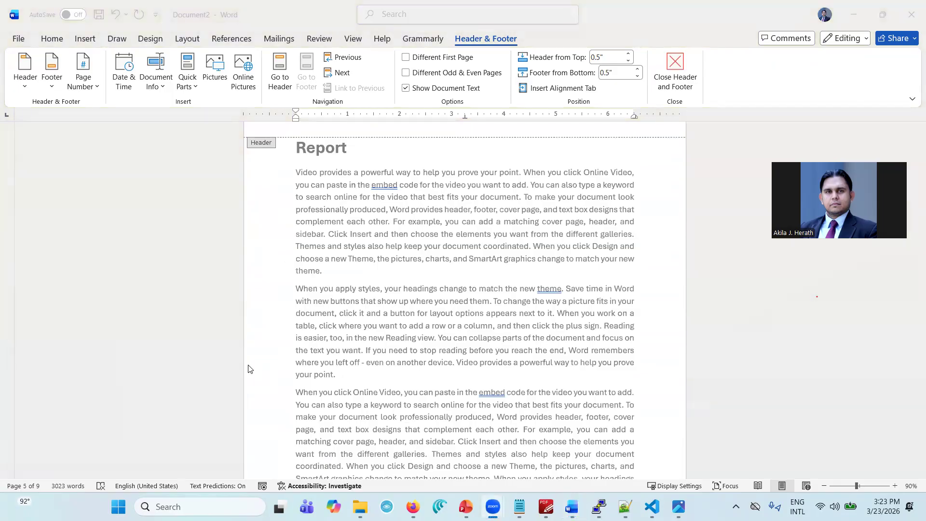
left_click(290, 336)
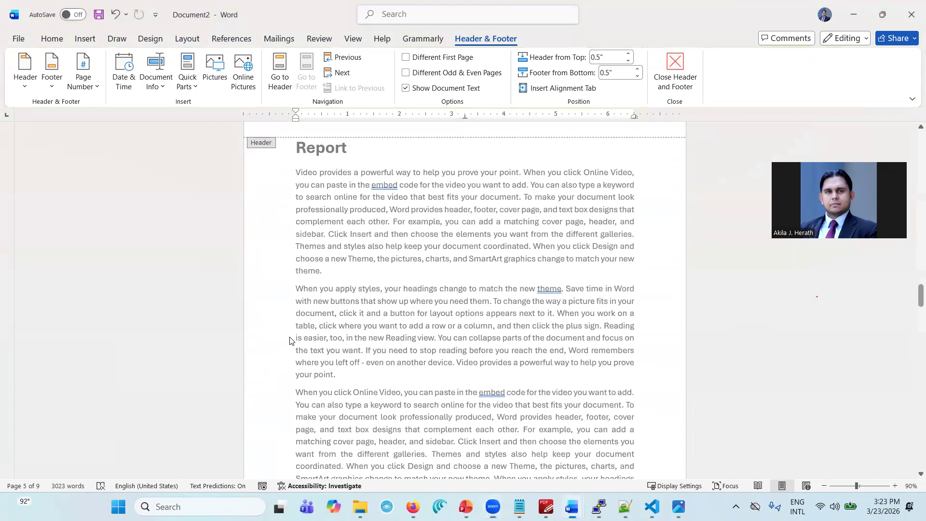
scroll(352, 294, "down", 3)
double_click(351, 293)
Look over the pages from the Report back to the cover page and Acknowledgement with header and footer editing closed
scroll(352, 293, "up", 4)
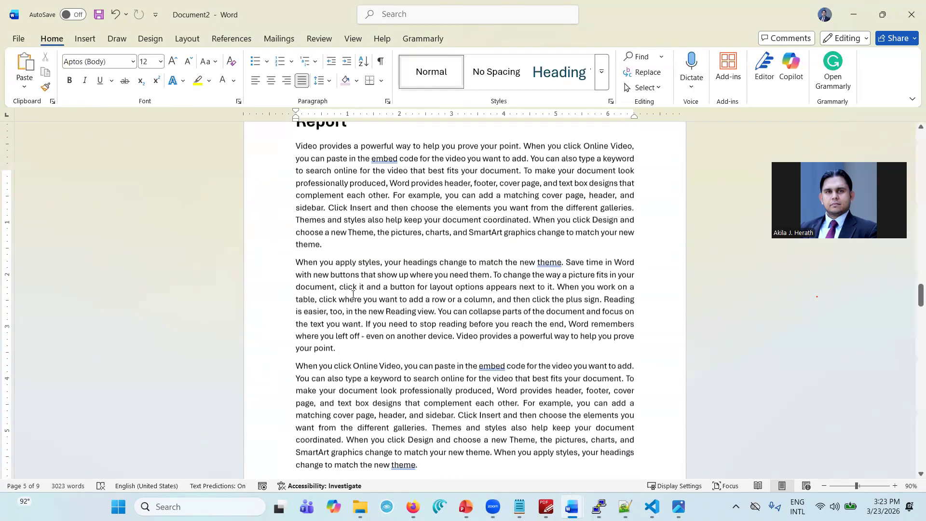
scroll(352, 293, "up", 15)
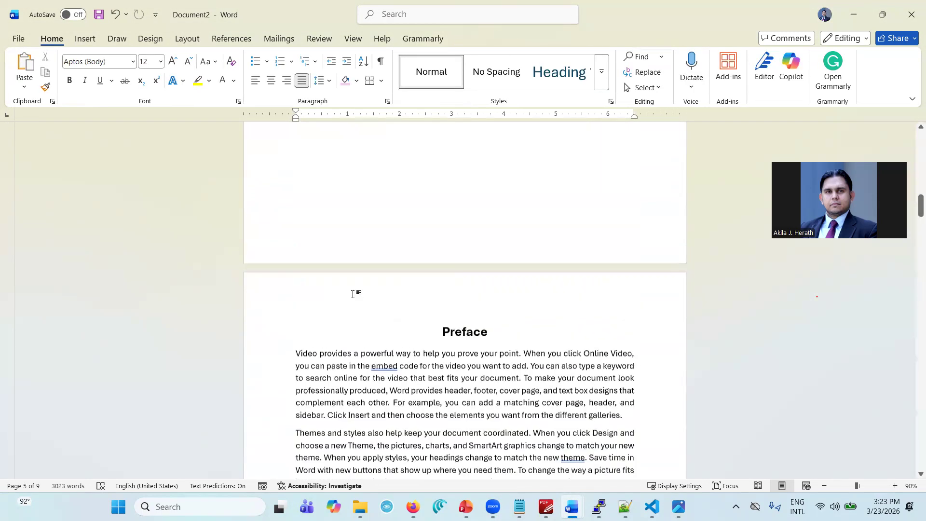
scroll(353, 294, "up", 12)
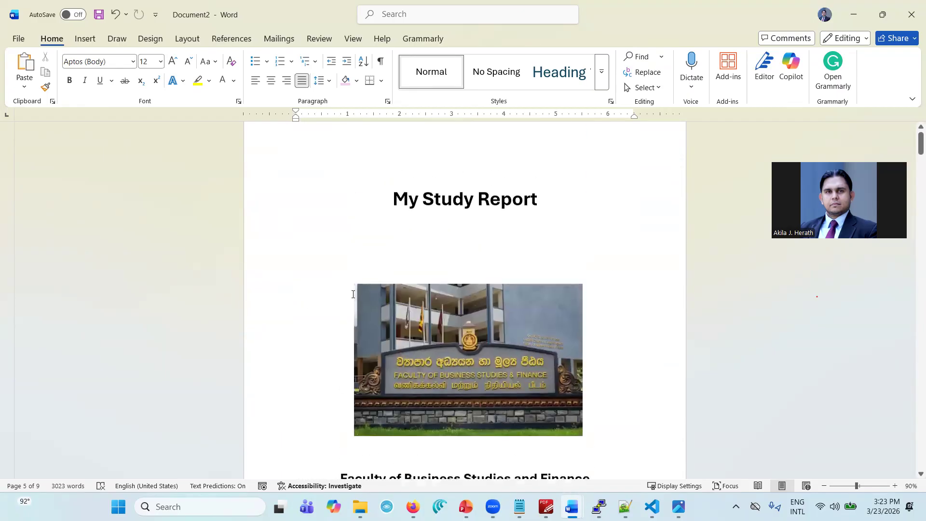
scroll(358, 240, "down", 3)
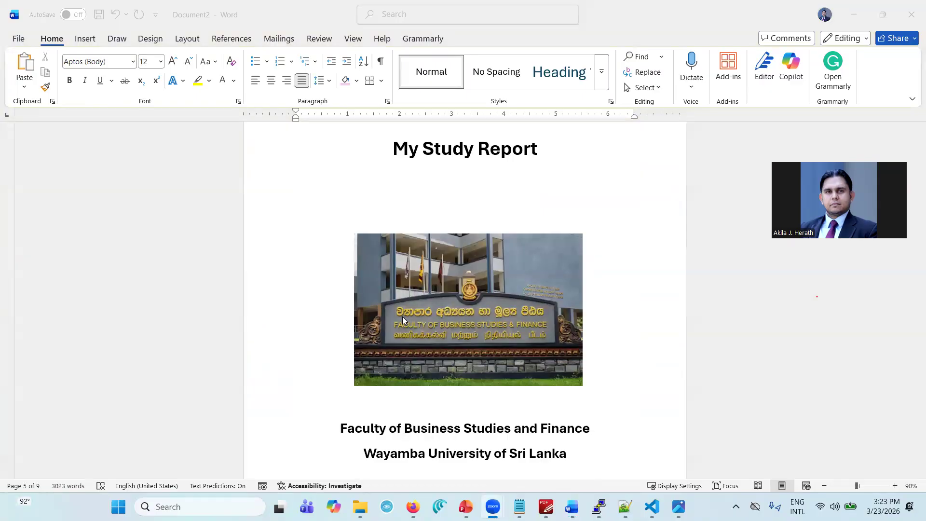
scroll(403, 319, "down", 15)
scroll(404, 320, "up", 3)
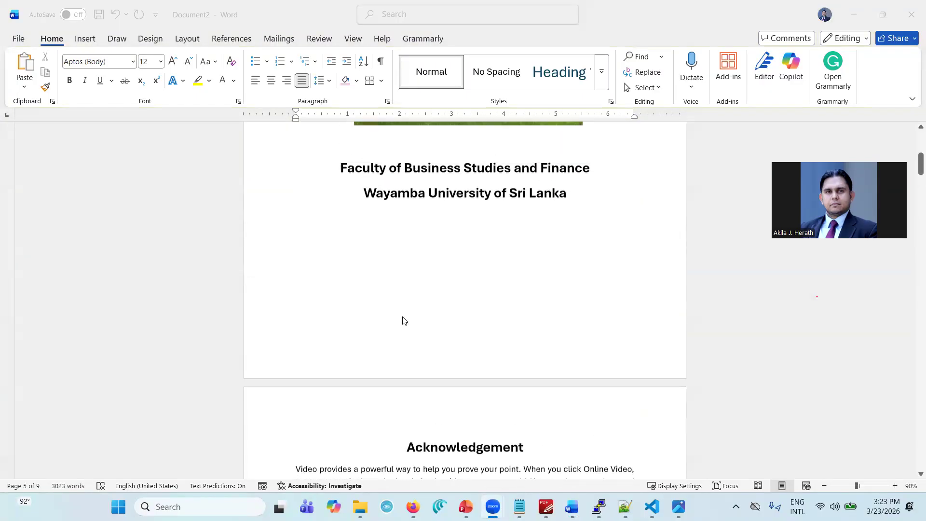
Try to insert a Next Page section break below the university name on the cover page
left_click(463, 258)
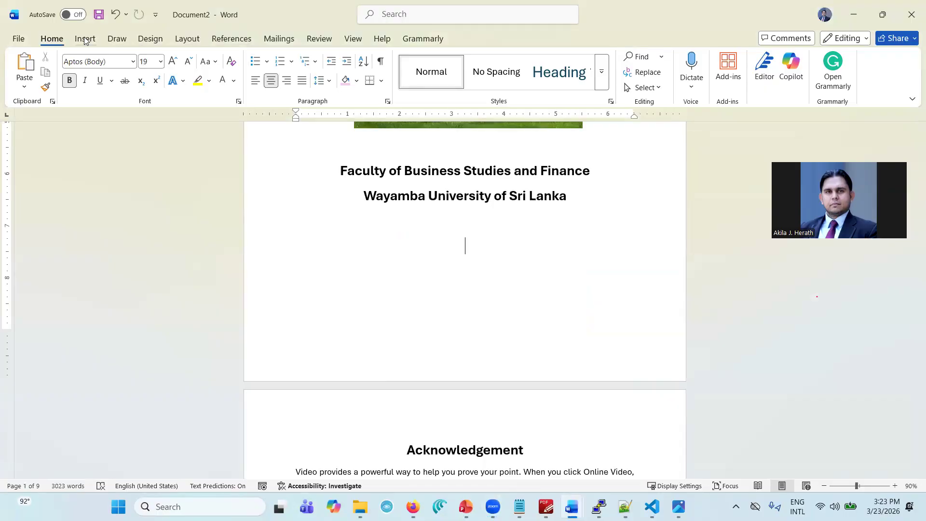
left_click(185, 43)
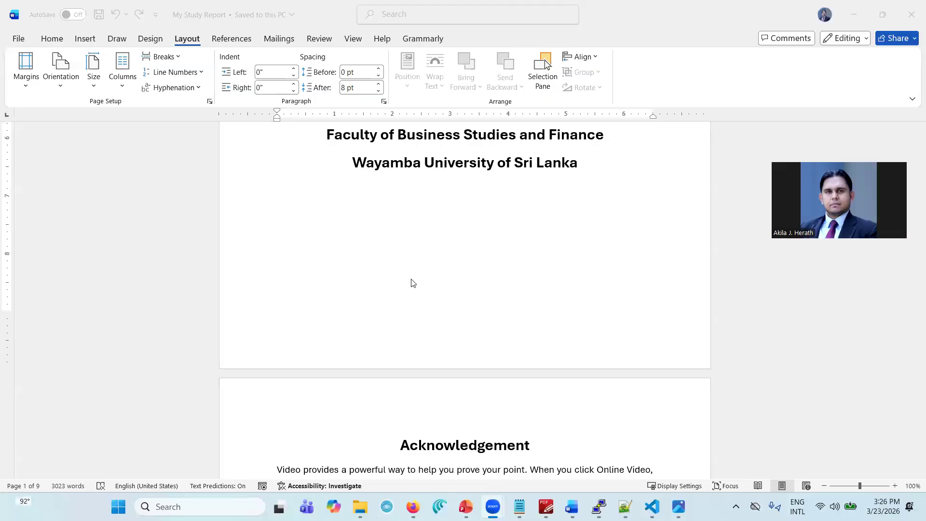
scroll(437, 324, "down", 1)
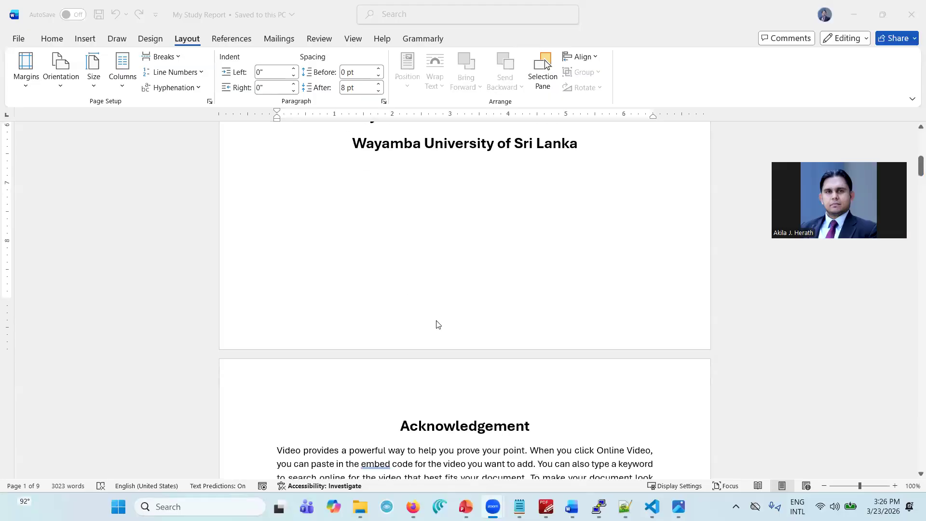
scroll(437, 324, "up", 1)
left_click(459, 242)
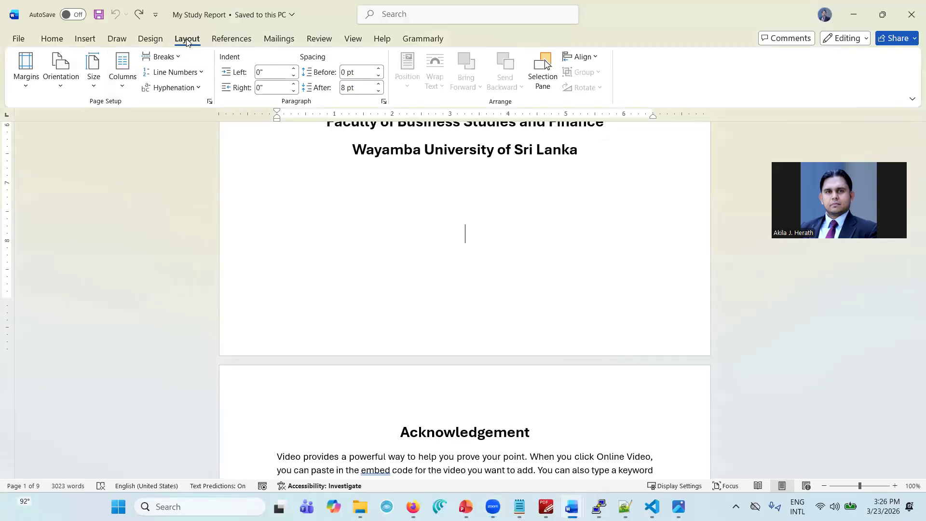
left_click(177, 57)
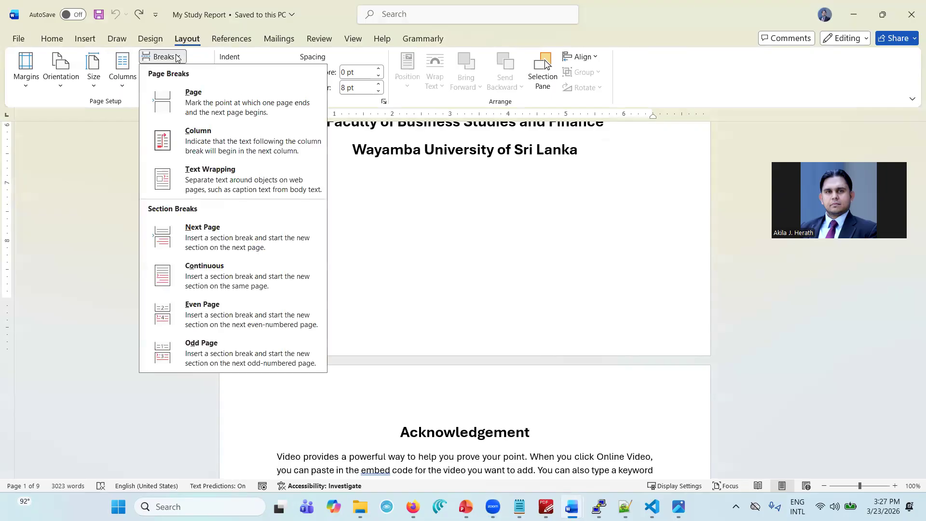
left_click(221, 236)
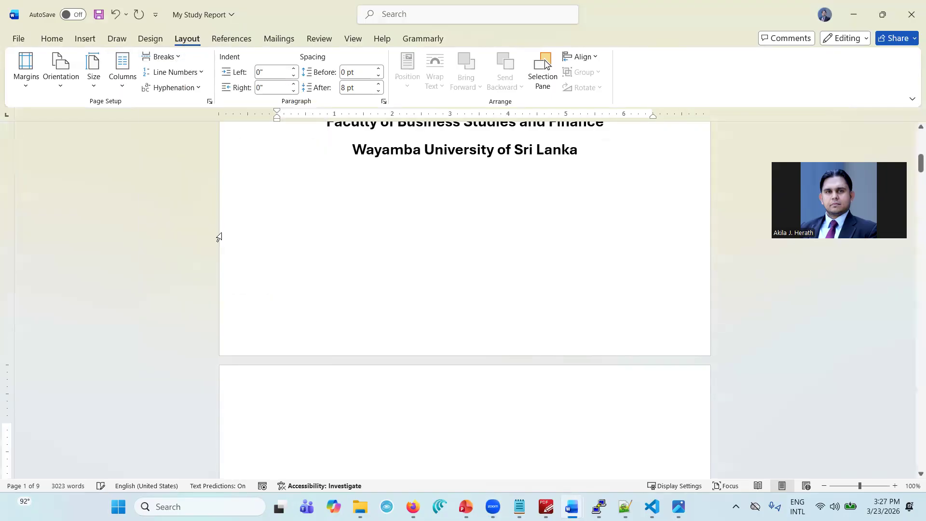
Check the cover page's footer area and the page that follows it for a section division
scroll(364, 346, "down", 3)
scroll(393, 364, "down", 8)
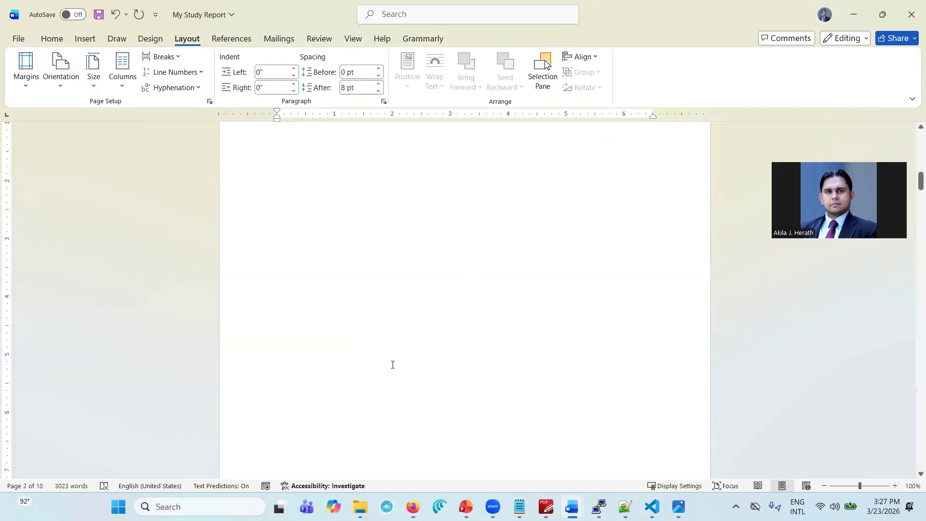
scroll(392, 367, "up", 9)
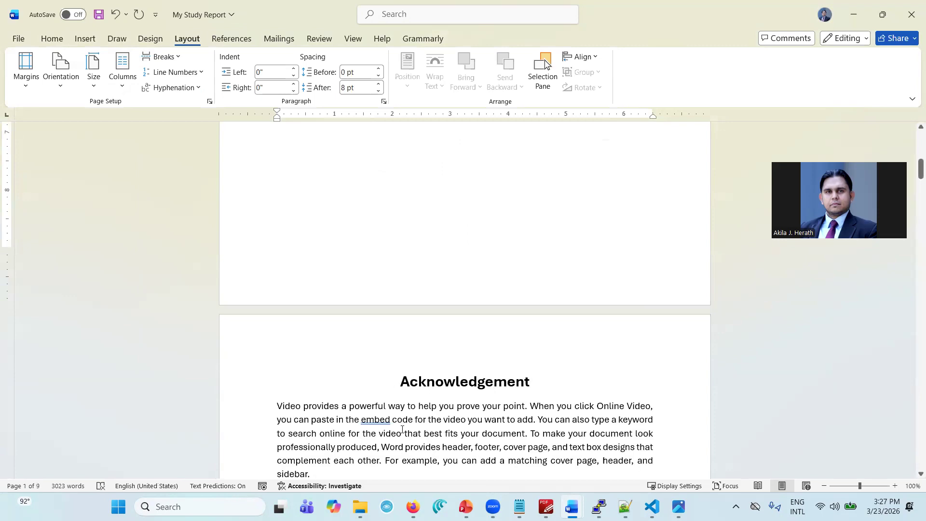
scroll(433, 317, "up", 2)
scroll(386, 325, "down", 3)
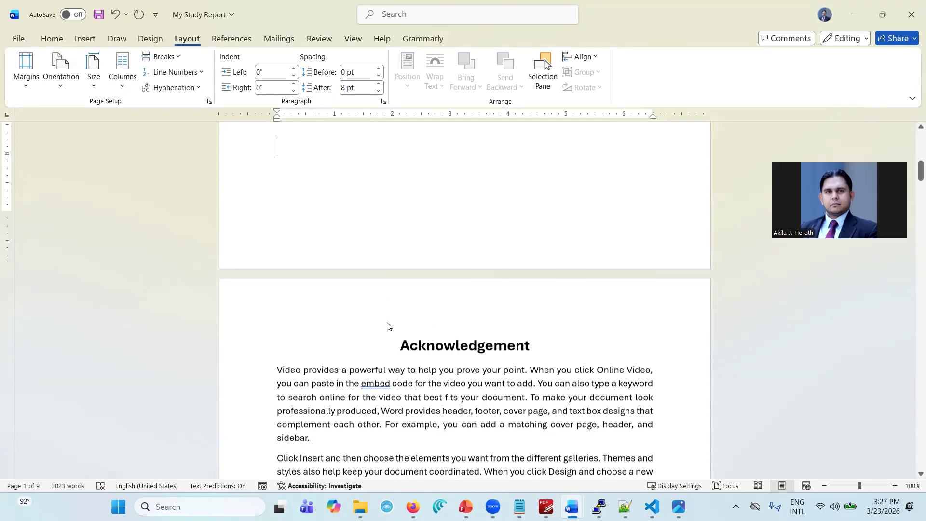
double_click(291, 229)
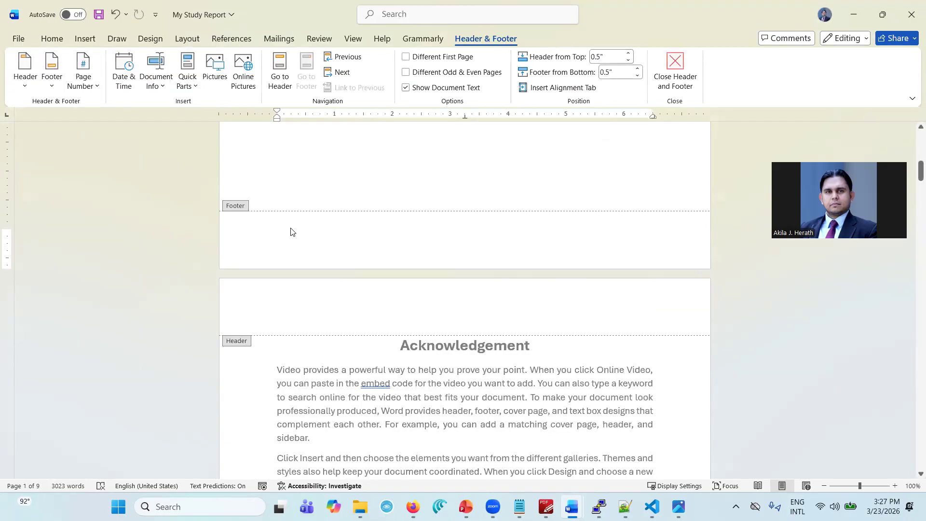
double_click(333, 188)
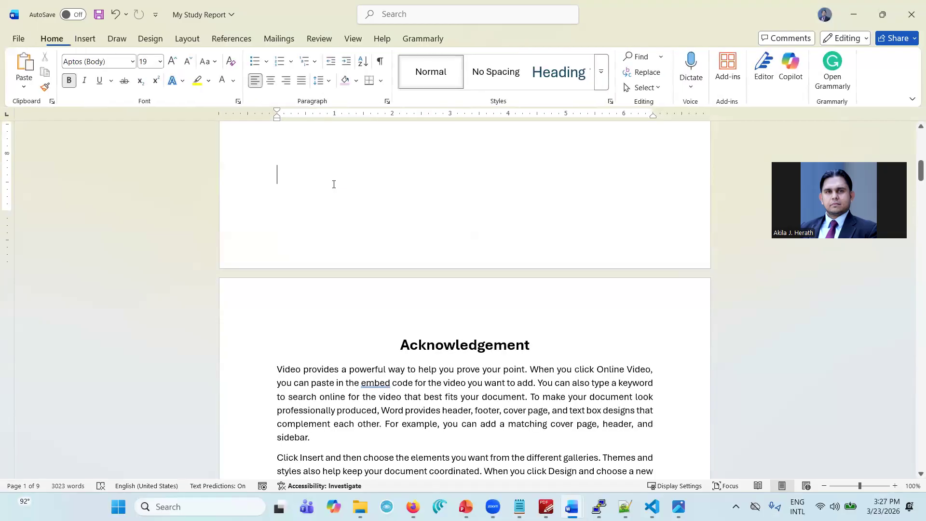
Insert a Next Page section break at the end of the cover page and remove the extra blank page before Acknowledgement
left_click(187, 38)
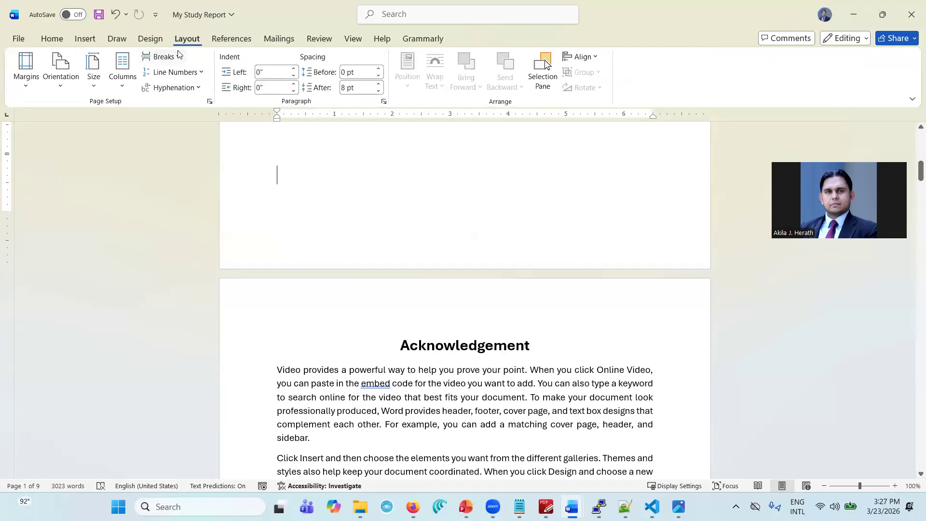
left_click(176, 56)
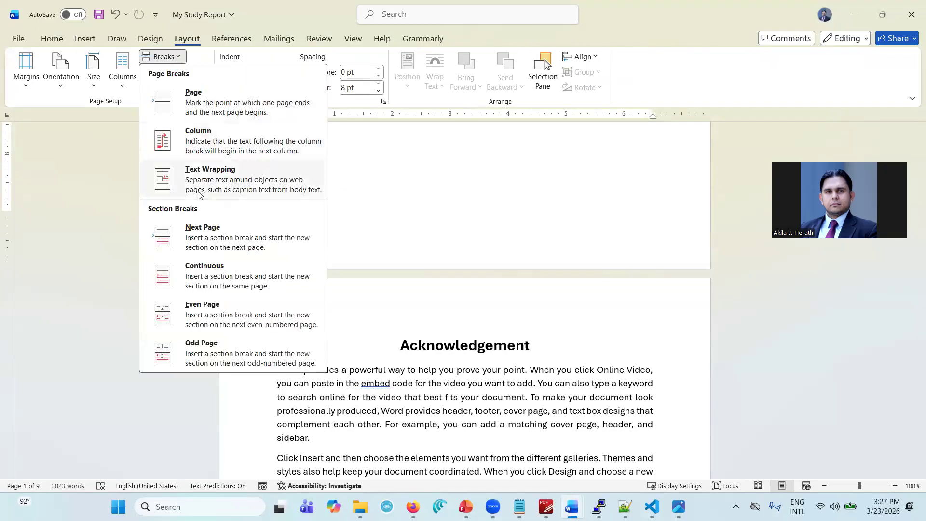
left_click(213, 236)
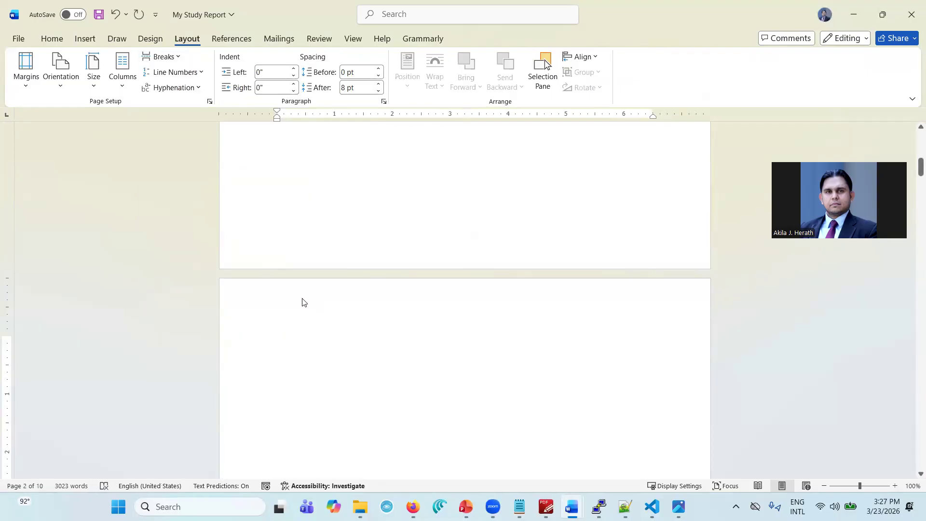
key("Delete")
key("Delete")
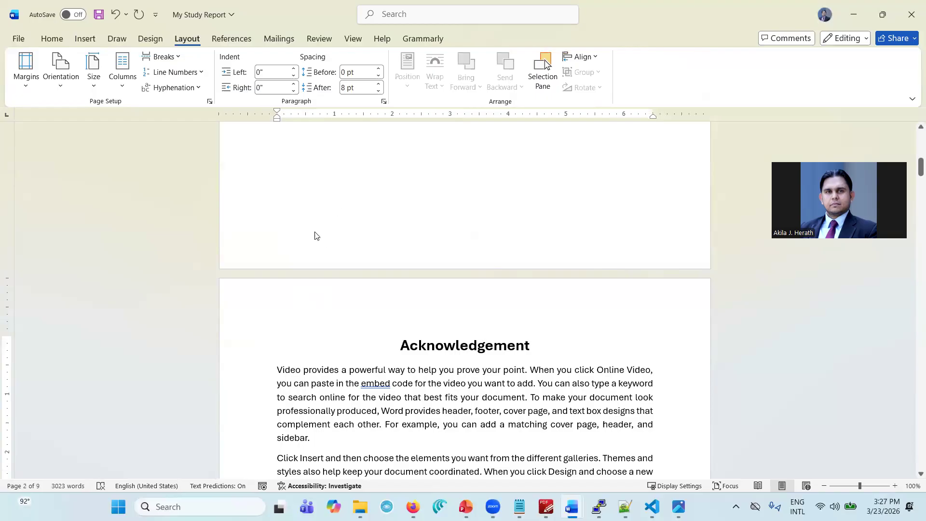
Examine the header and footer section labels from the cover page through Acknowledgement and Preface, returning to the body text
double_click(310, 244)
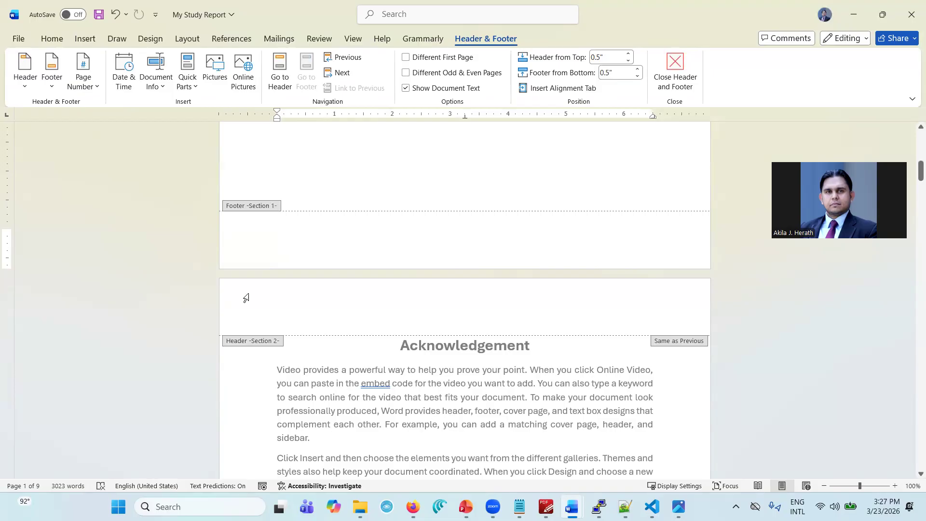
scroll(263, 349, "down", 3)
scroll(263, 349, "down", 10)
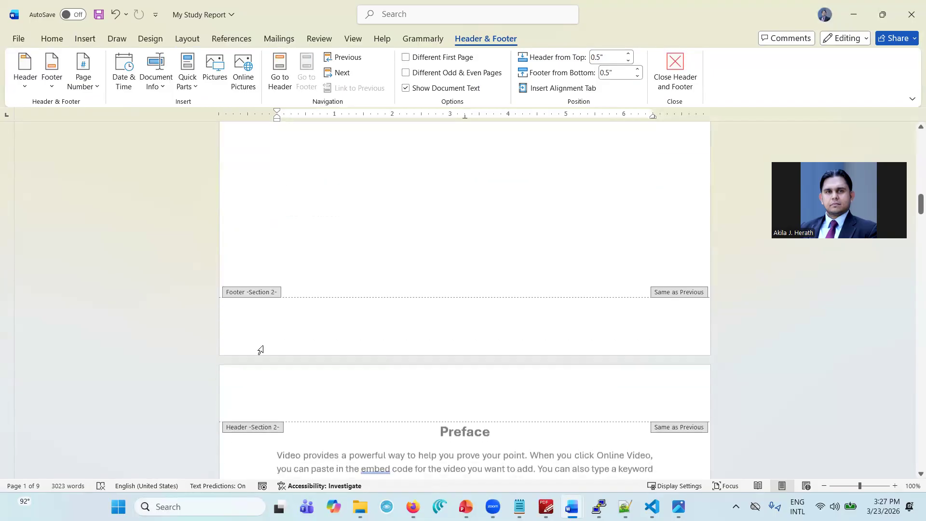
scroll(288, 283, "down", 12)
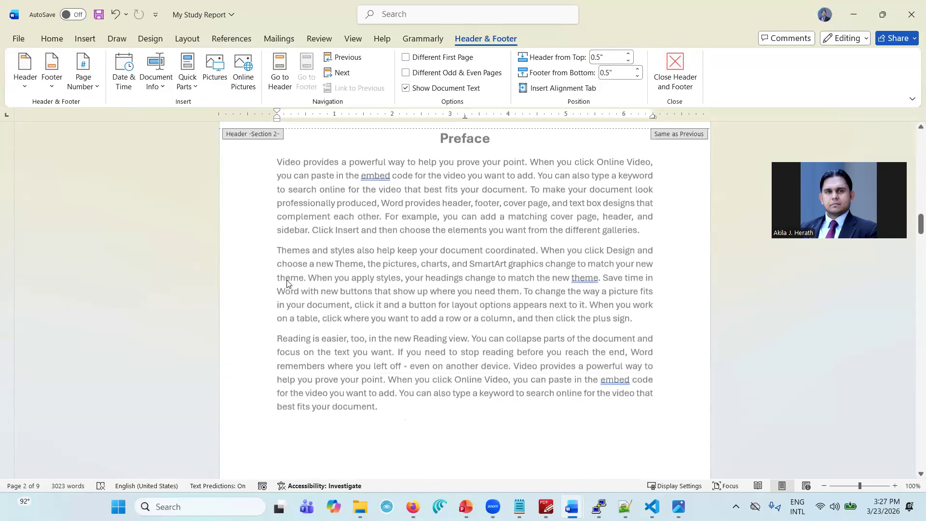
scroll(288, 283, "up", 20)
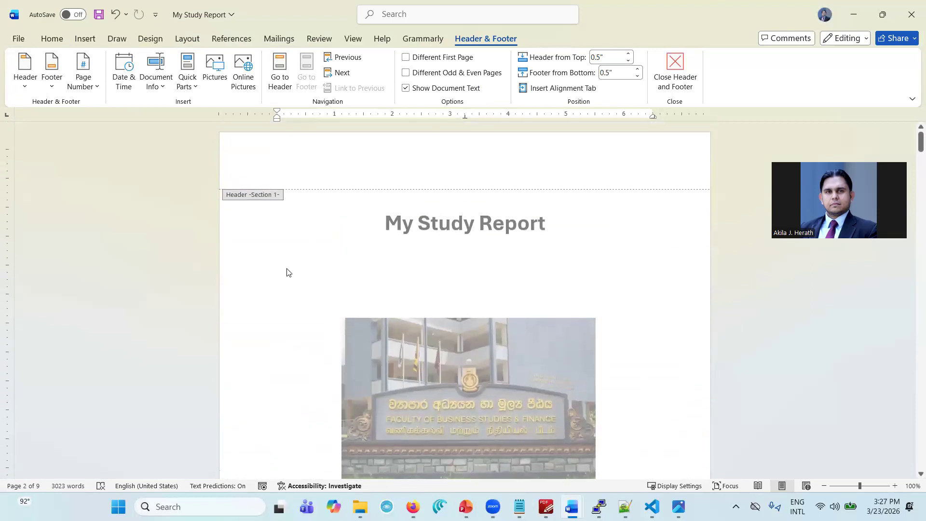
scroll(296, 242, "down", 12)
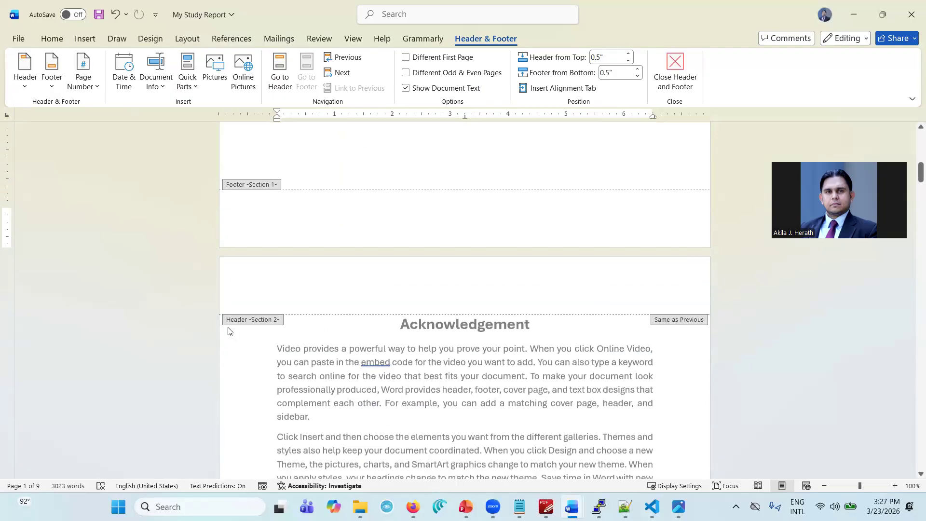
scroll(281, 327, "down", 1)
scroll(281, 327, "down", 10)
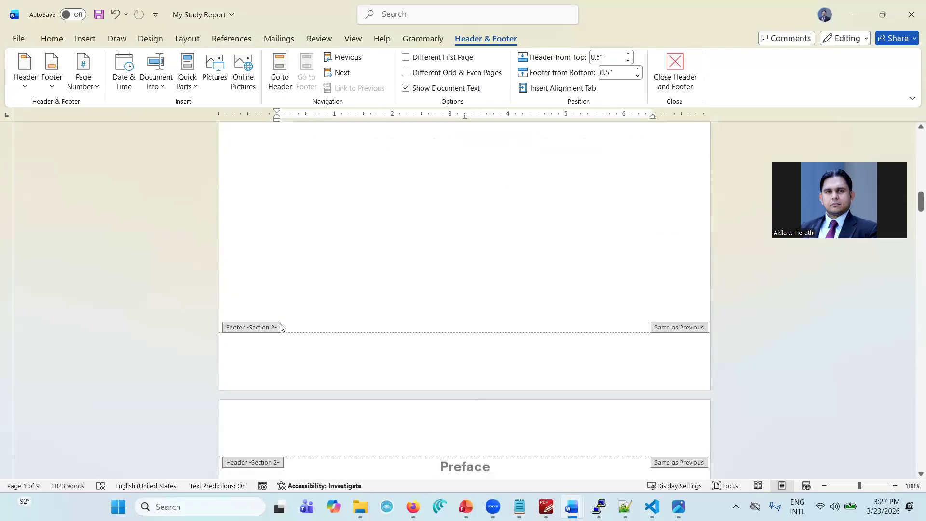
scroll(281, 327, "up", 11)
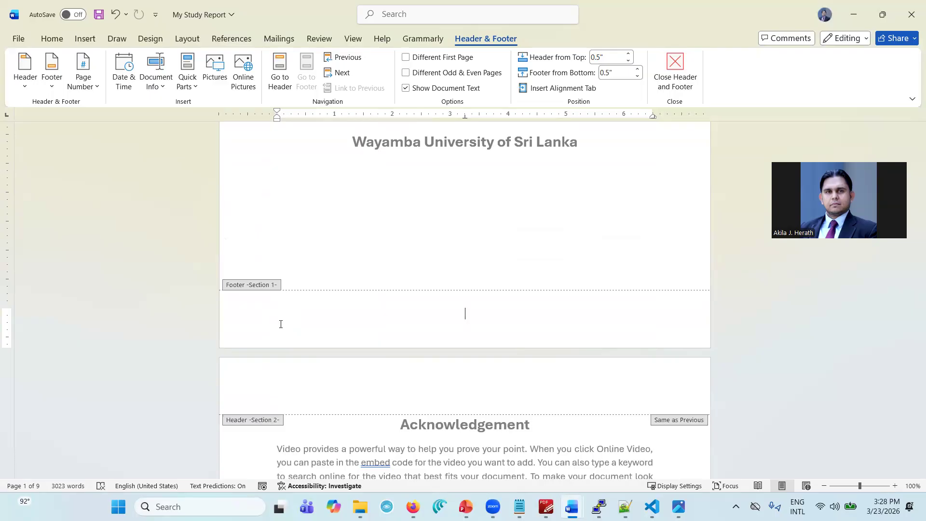
scroll(281, 324, "down", 2)
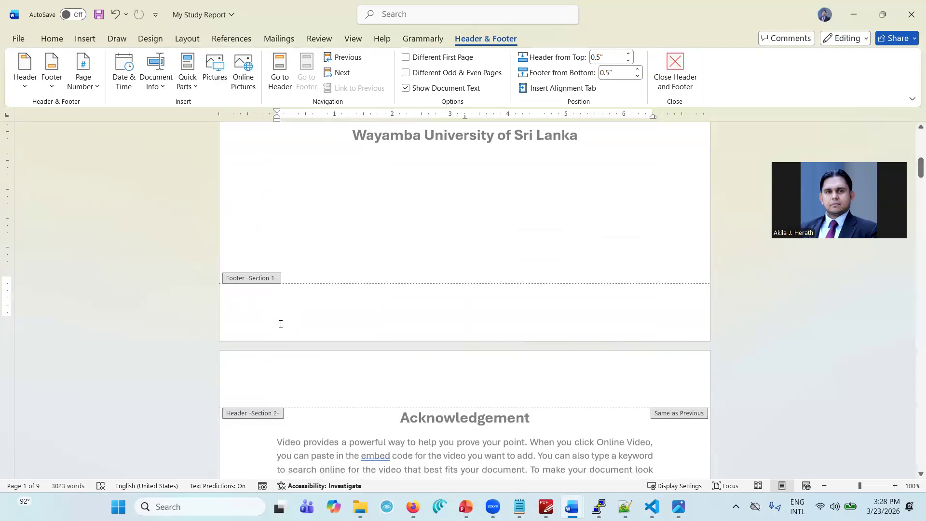
double_click(388, 212)
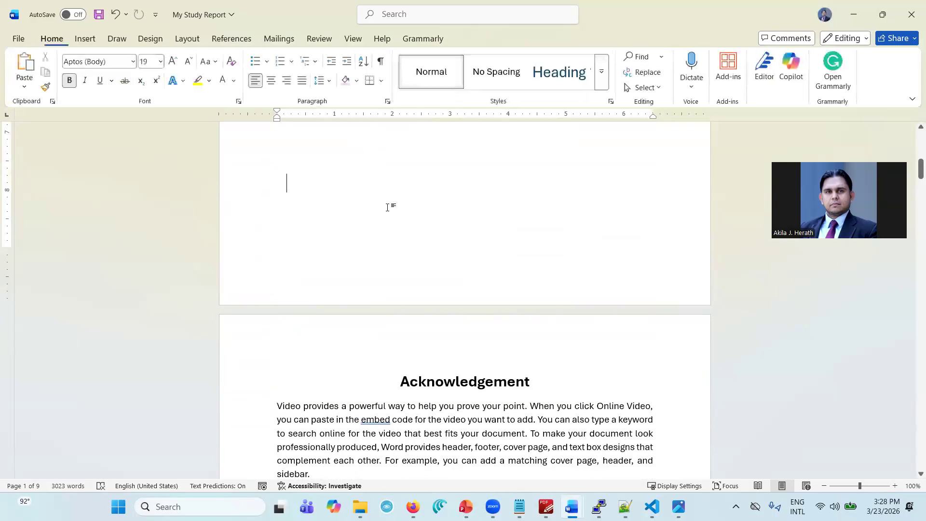
Look through the Preface, Table of Content and Report pages to locate where the front matter ends
scroll(388, 207, "down", 10)
scroll(388, 208, "down", 15)
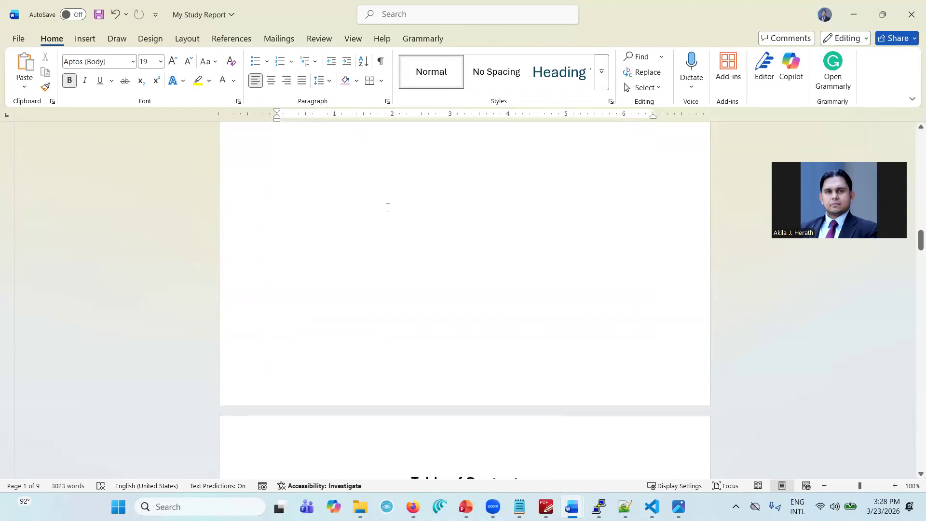
scroll(387, 208, "down", 8)
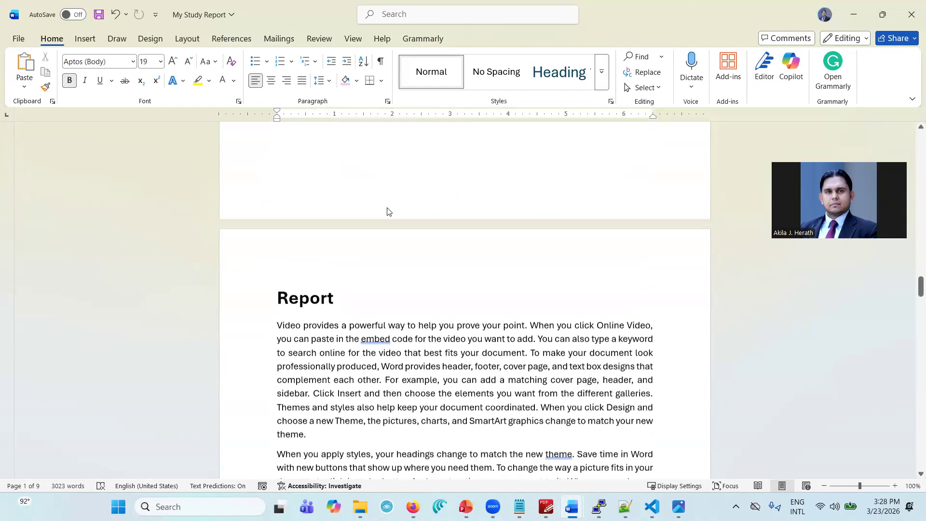
scroll(352, 265, "up", 15)
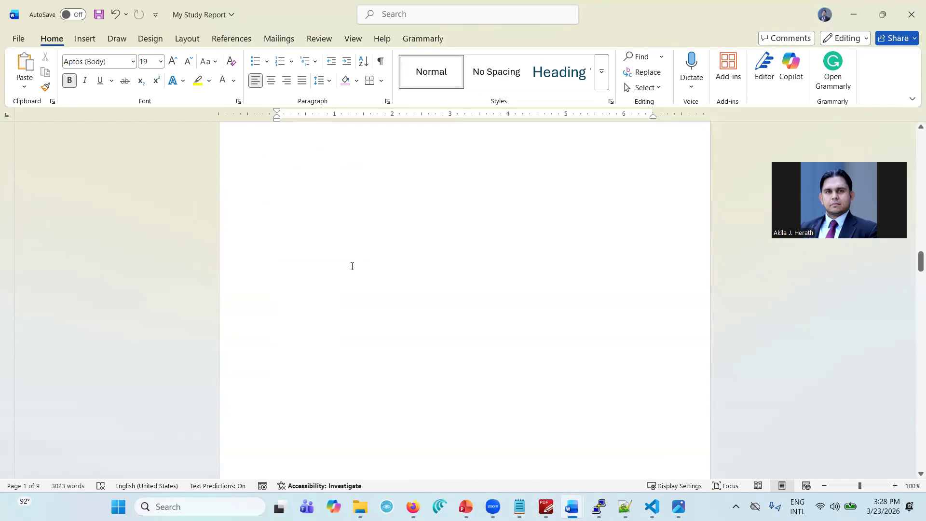
scroll(352, 266, "up", 8)
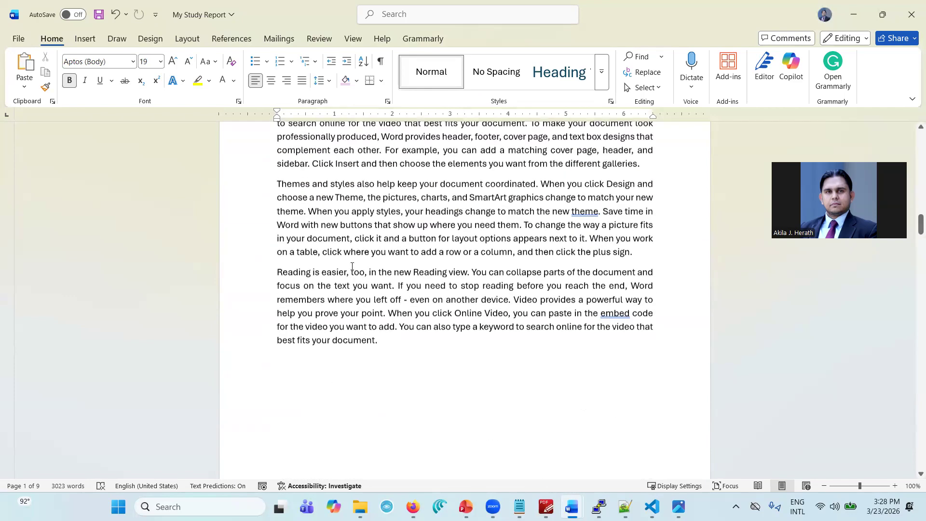
scroll(352, 266, "down", 10)
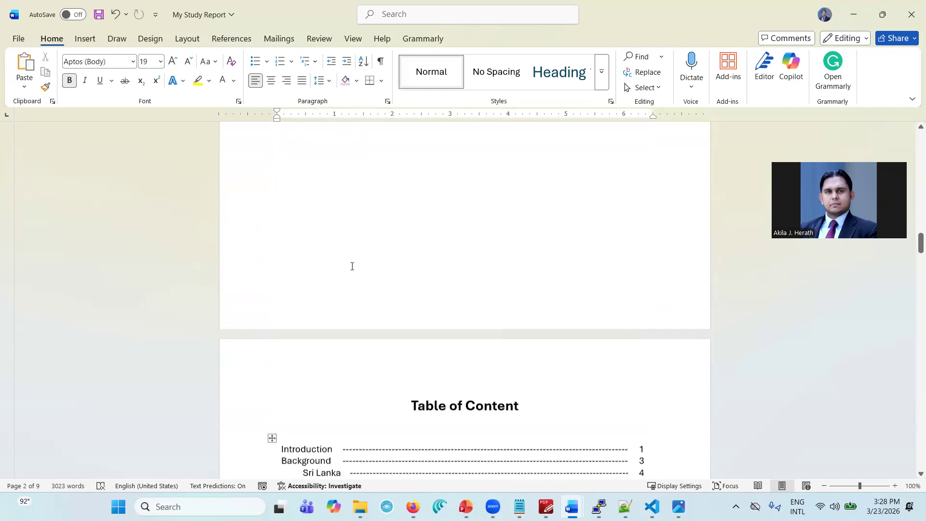
scroll(352, 226, "down", 10)
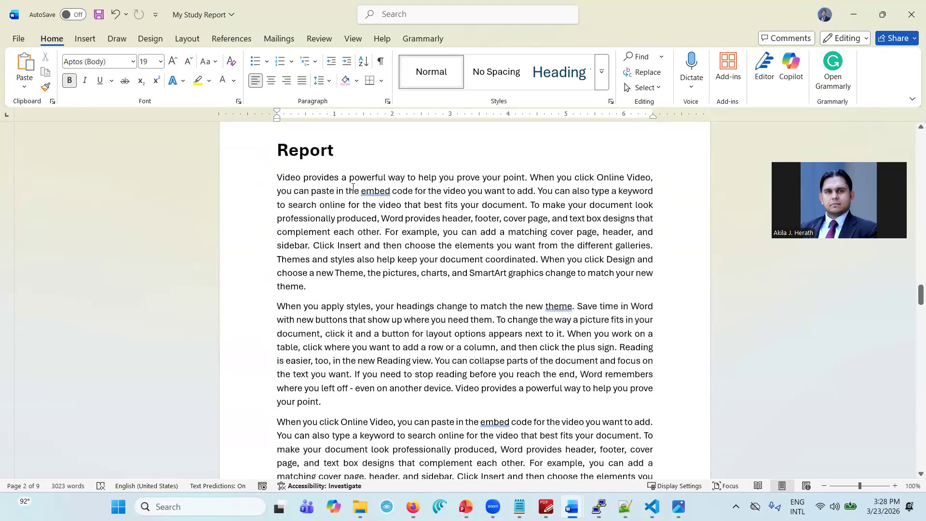
scroll(399, 320, "up", 4)
scroll(399, 320, "up", 10)
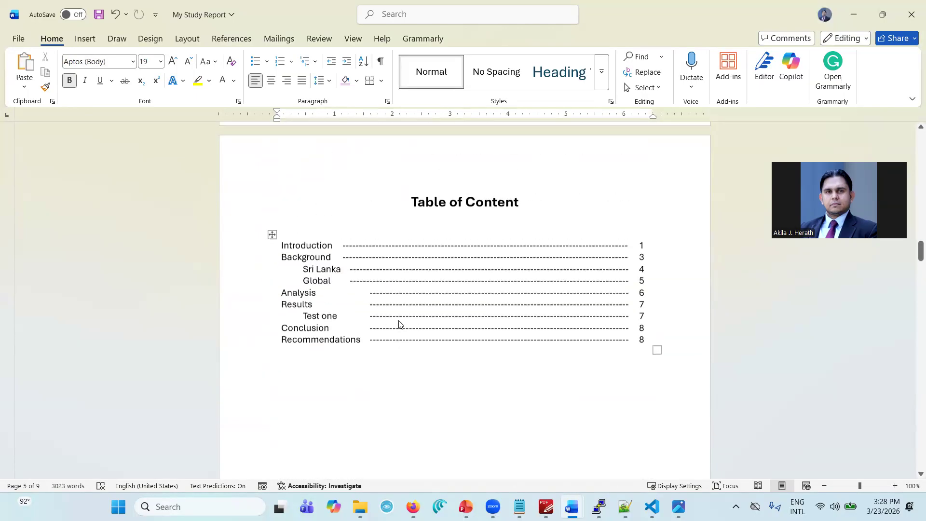
scroll(399, 320, "down", 8)
scroll(399, 320, "down", 4)
scroll(400, 321, "up", 15)
scroll(399, 320, "up", 1)
scroll(399, 320, "down", 8)
scroll(399, 321, "down", 2)
scroll(399, 321, "up", 3)
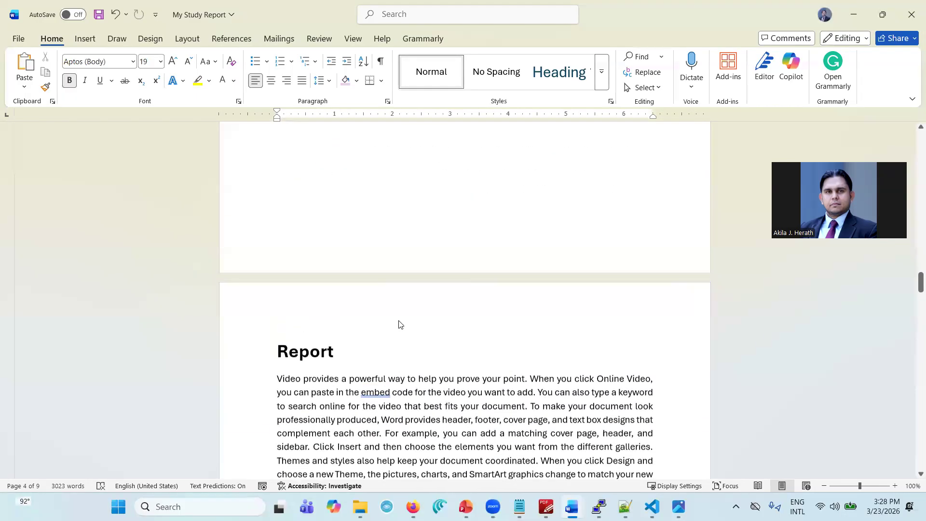
Insert a Next Page section break at the end of the Table of Content page and remove the blank line above the Report heading
left_click(329, 267)
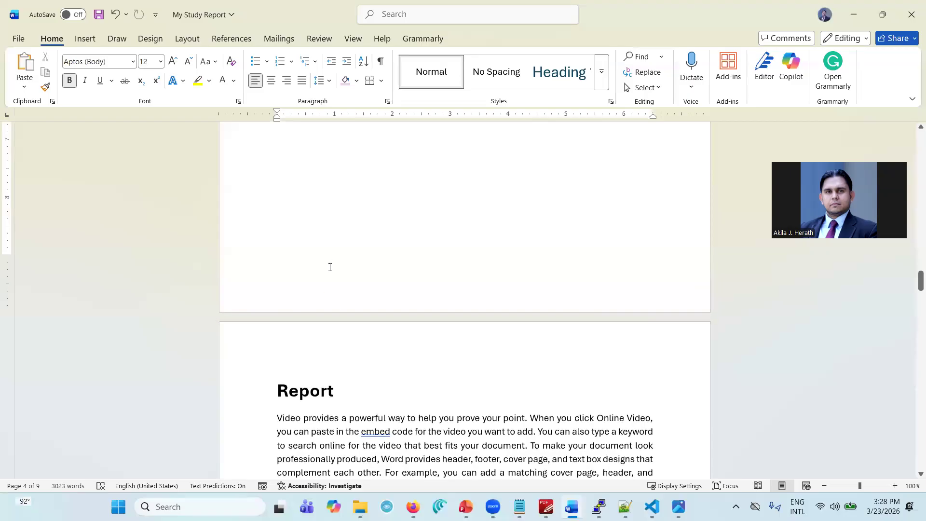
key("ctrl+z")
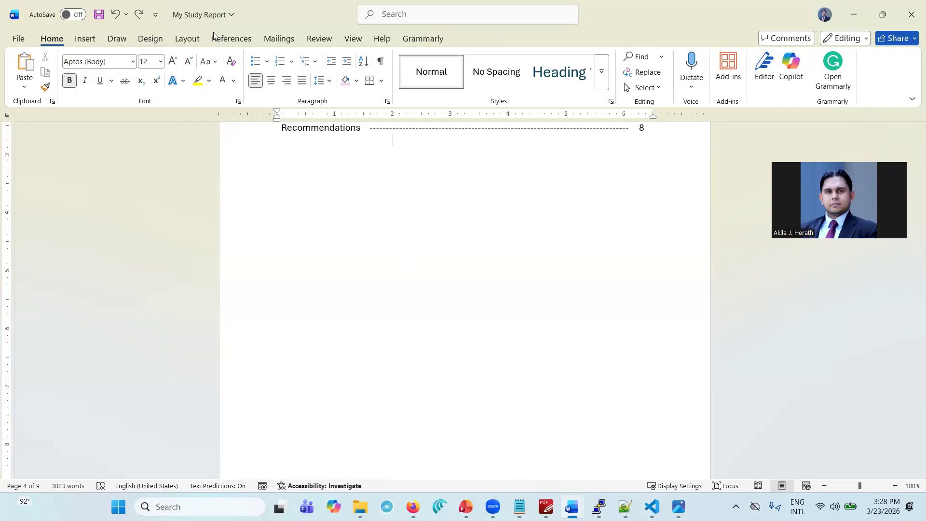
left_click(183, 39)
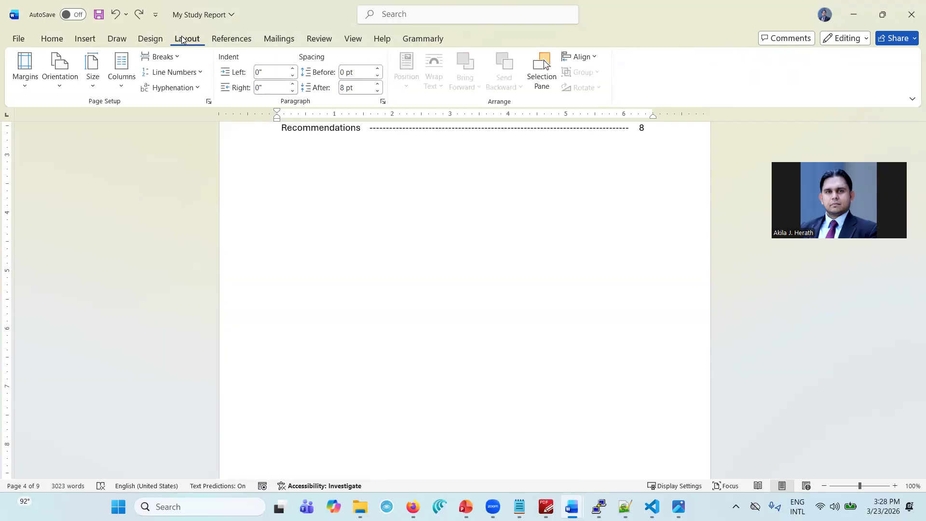
left_click(162, 56)
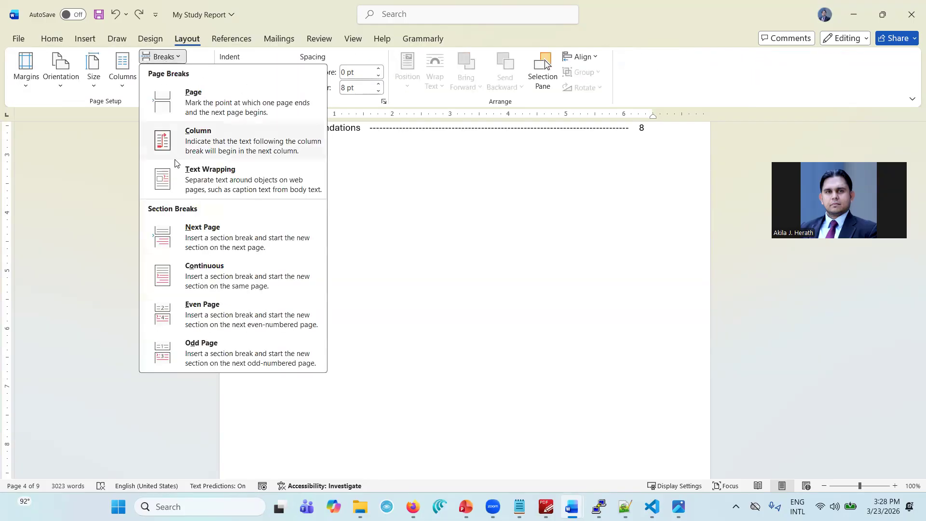
left_click(193, 238)
scroll(323, 326, "down", 10)
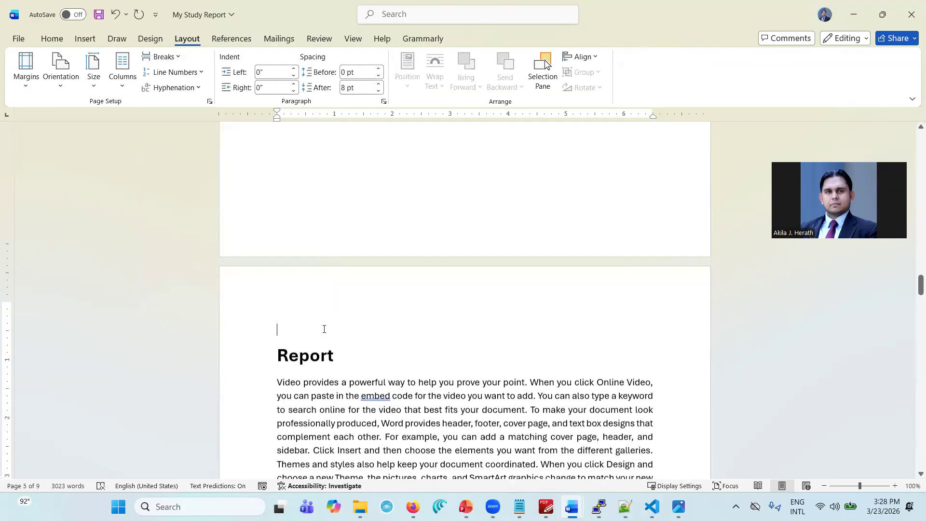
key("Delete")
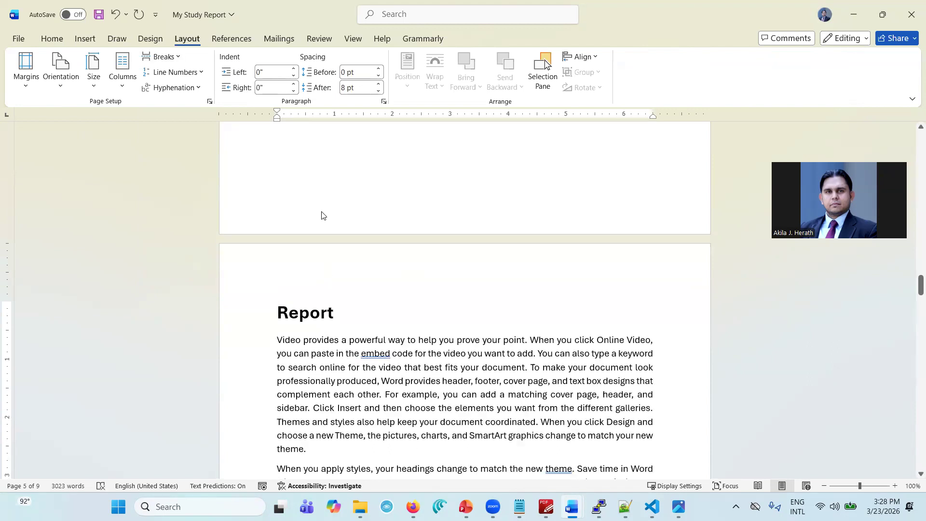
Examine the header and footer section labels from the Report pages back to the cover page, returning to the body text
double_click(321, 211)
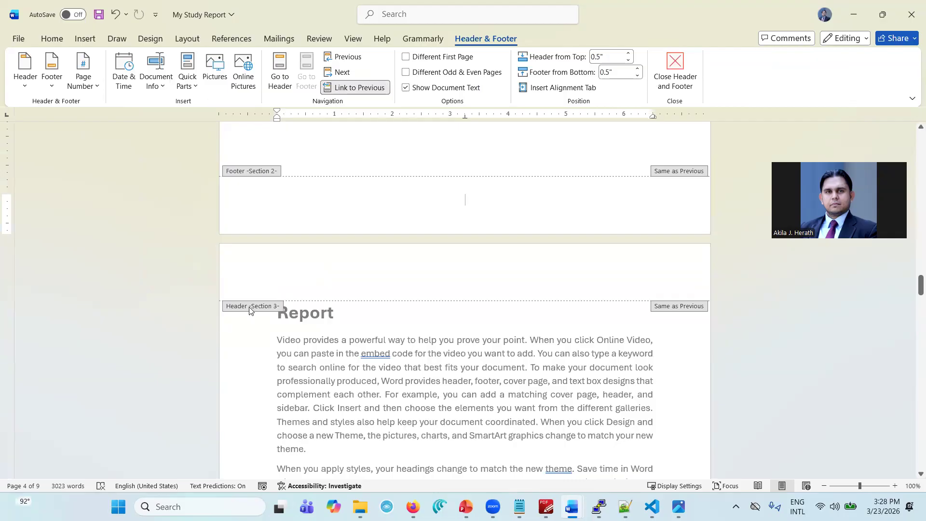
scroll(277, 310, "down", 3)
scroll(278, 311, "down", 6)
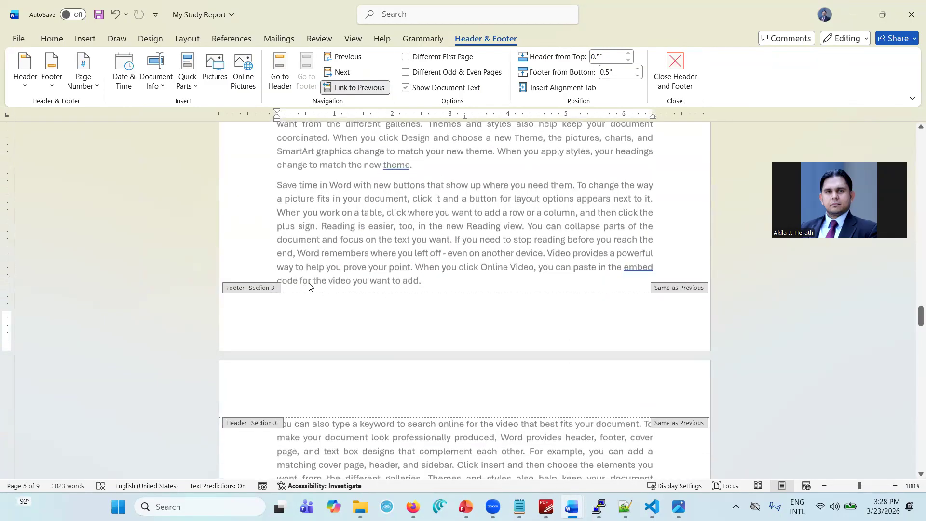
scroll(309, 285, "up", 7)
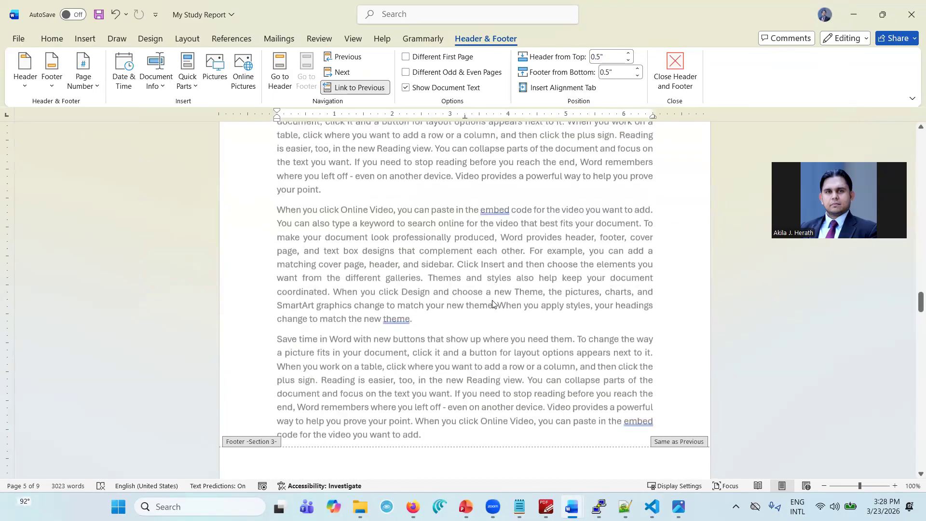
scroll(492, 303, "up", 11)
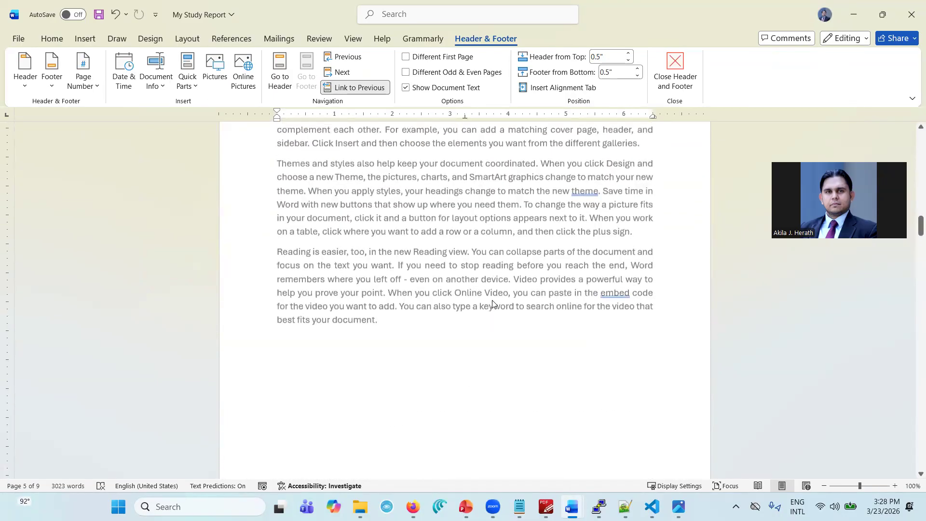
scroll(492, 304, "down", 12)
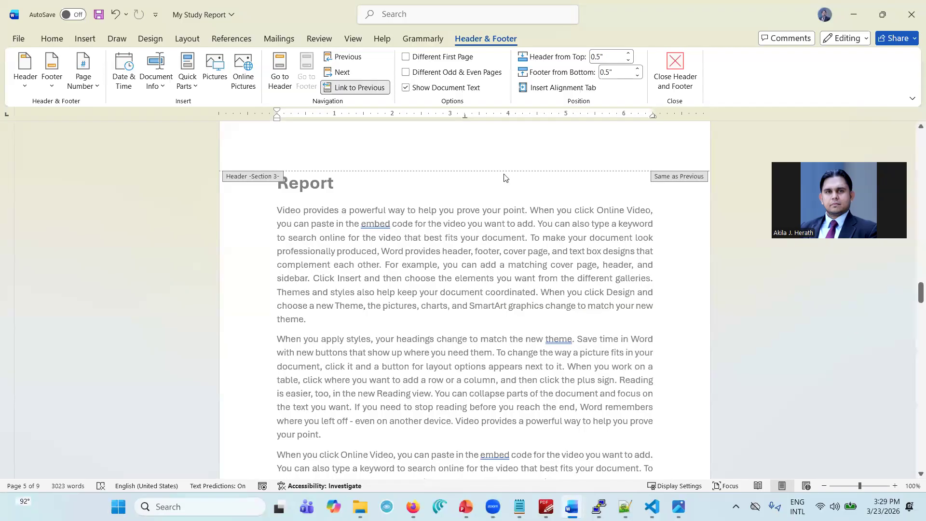
scroll(503, 177, "up", 7)
scroll(504, 178, "up", 20)
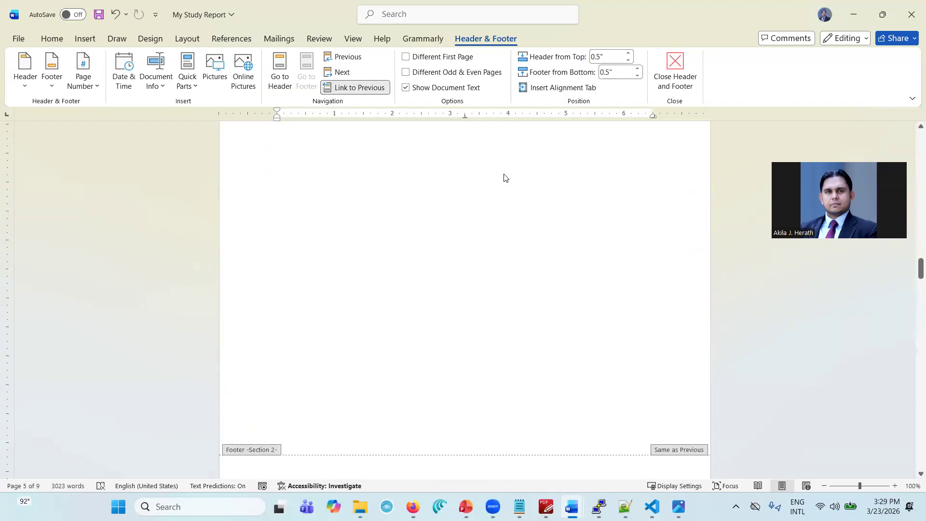
scroll(503, 178, "up", 10)
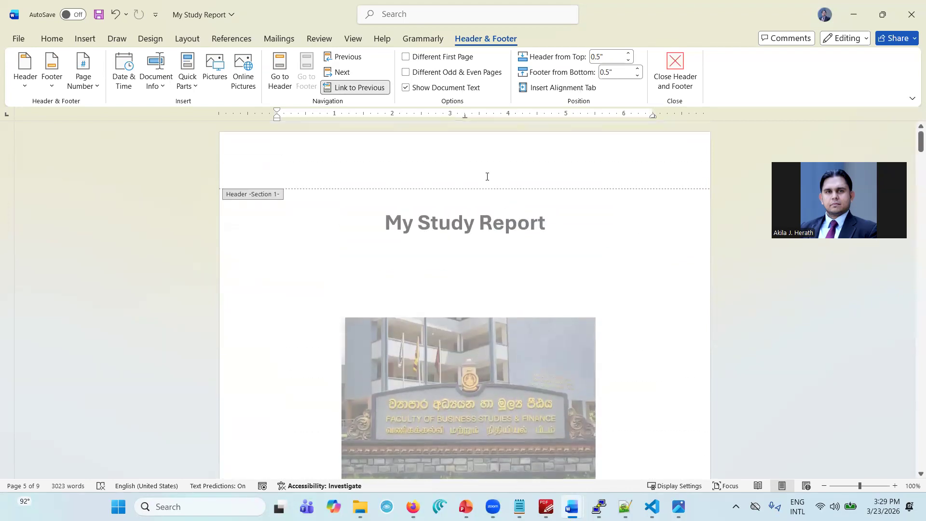
left_click(487, 177)
double_click(485, 286)
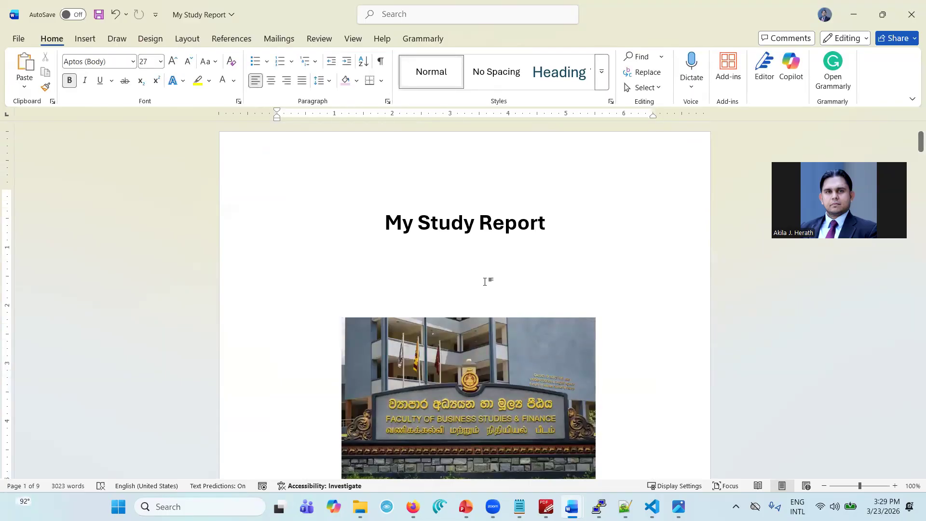
Insert a Plain Number 2 page number at the bottom of the pages, starting from the cover page
scroll(485, 281, "down", 10)
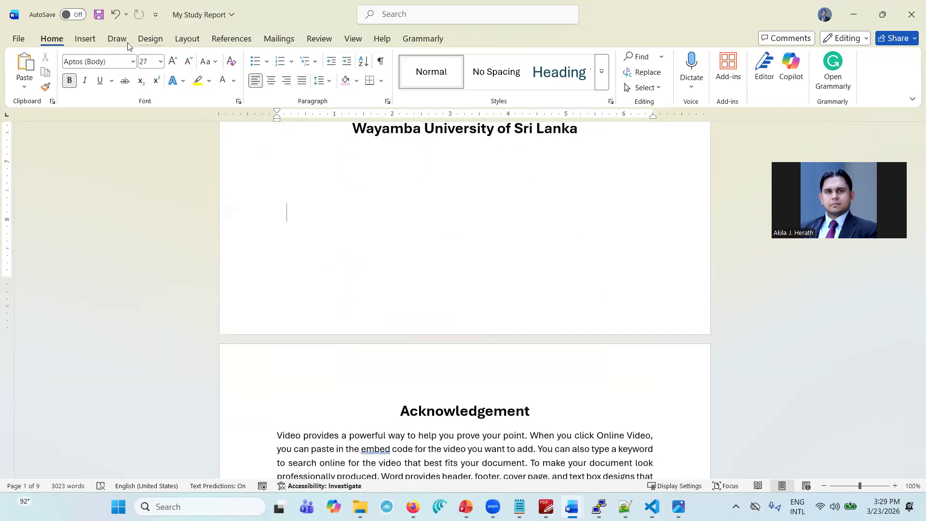
left_click(95, 37)
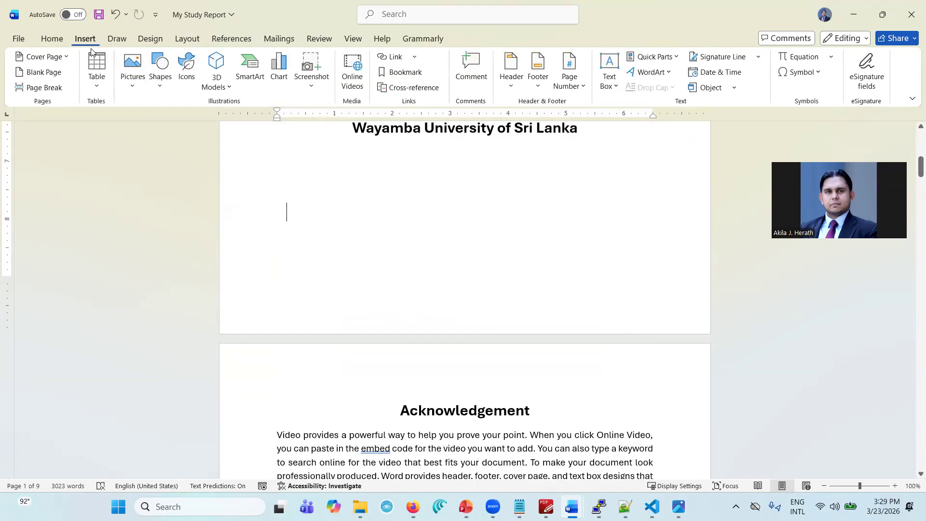
left_click(574, 82)
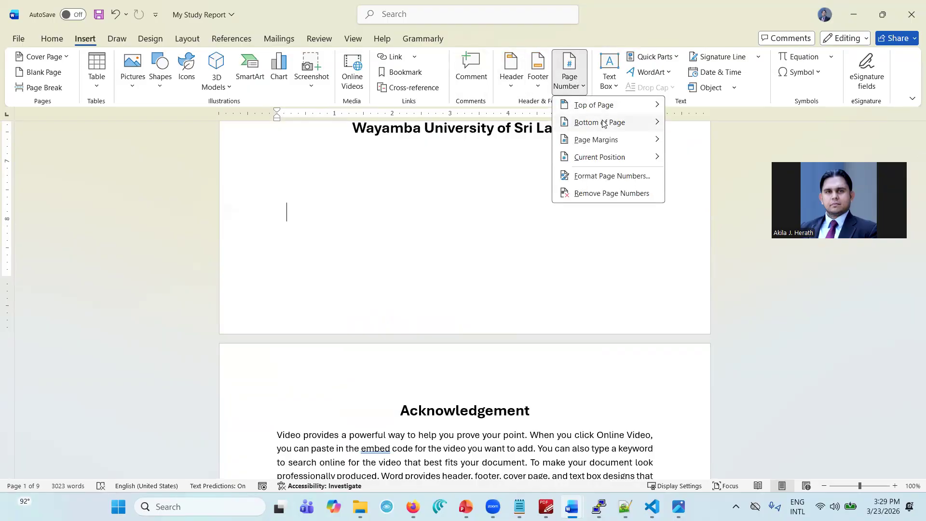
mouse_move(603, 123)
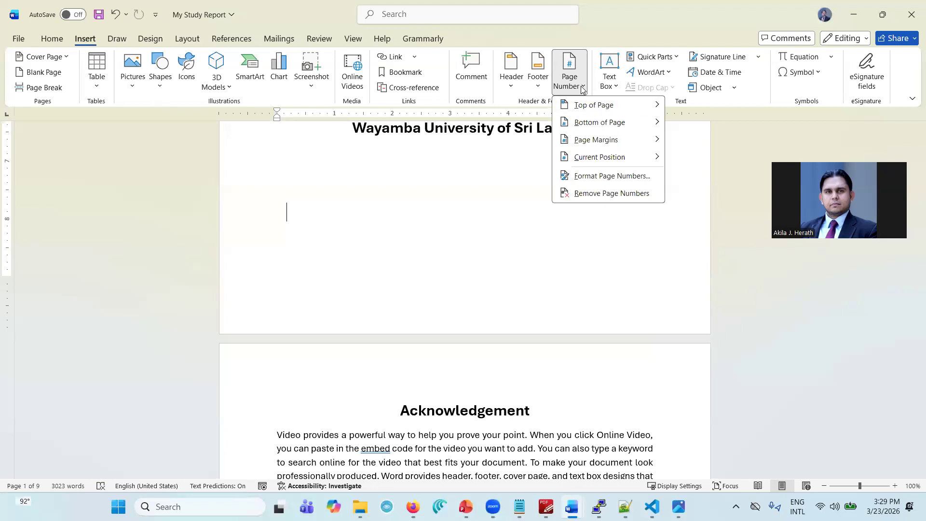
mouse_move(588, 109)
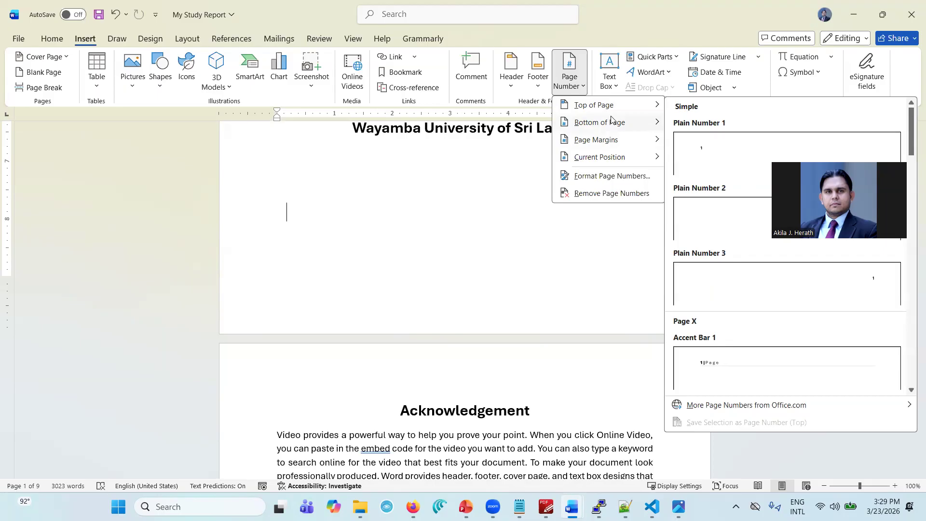
mouse_move(622, 126)
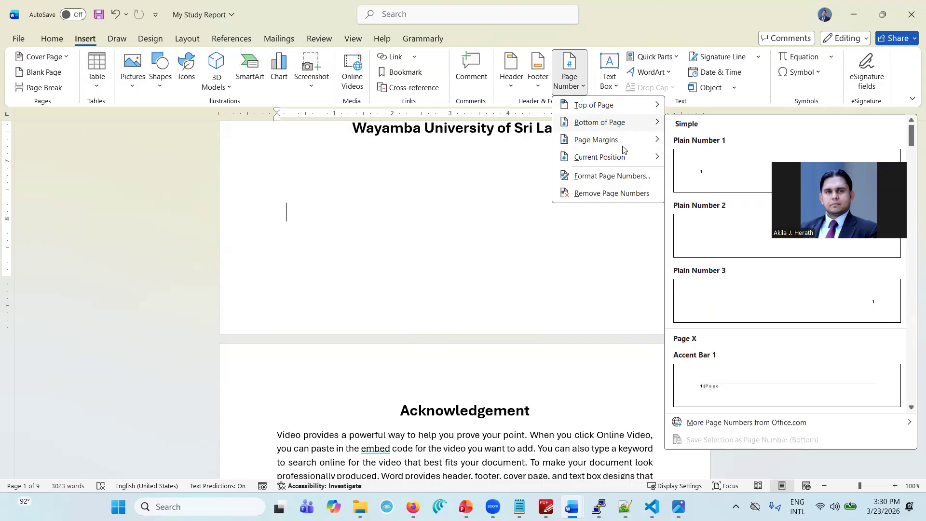
left_click(794, 242)
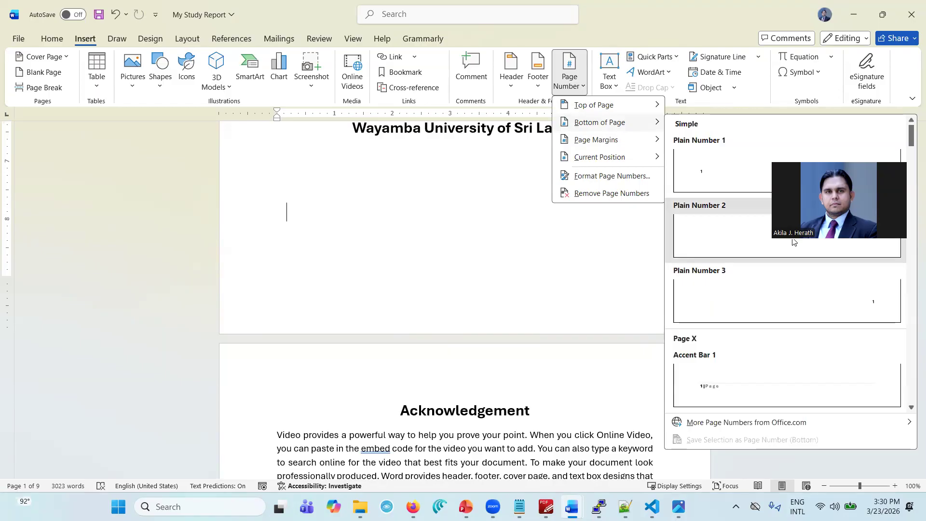
Check the footer page numbers from the cover page through the front matter to the Report pages
scroll(603, 347, "down", 10)
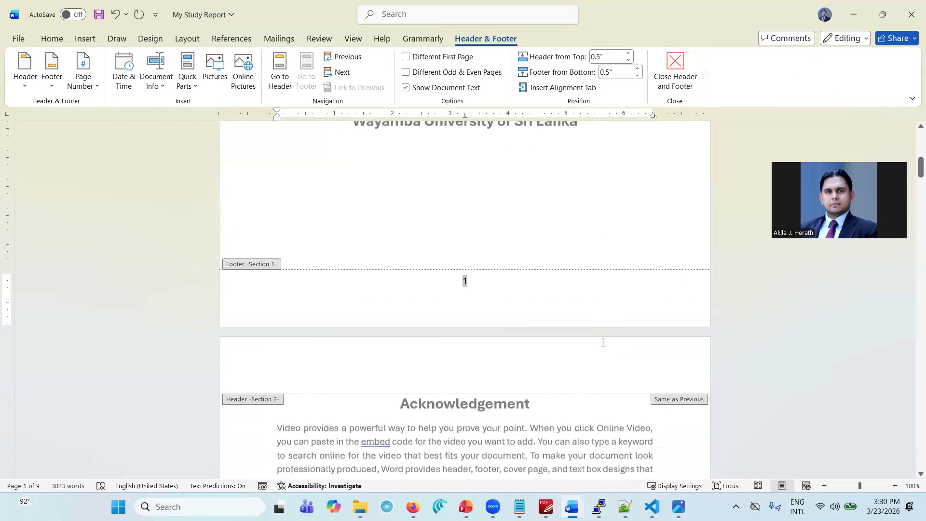
scroll(603, 343, "up", 10)
scroll(604, 345, "down", 6)
scroll(604, 347, "down", 12)
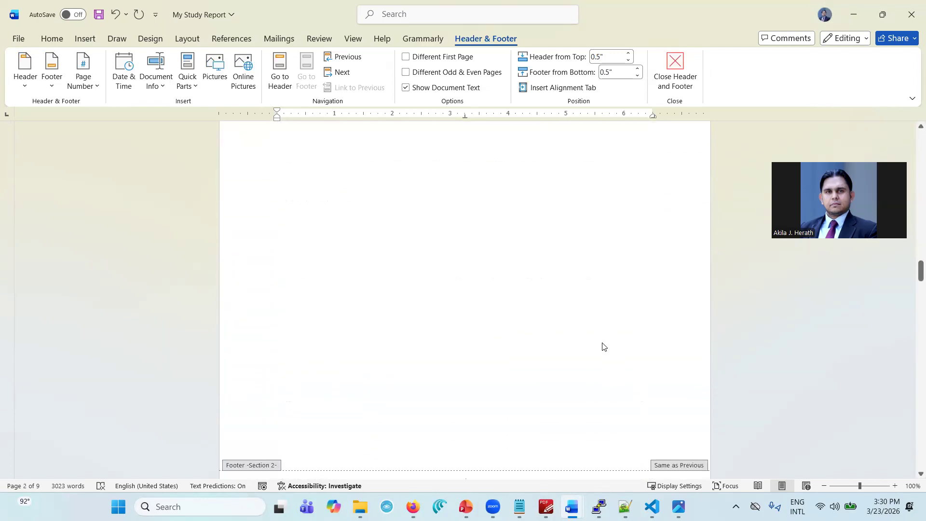
scroll(603, 346, "up", 15)
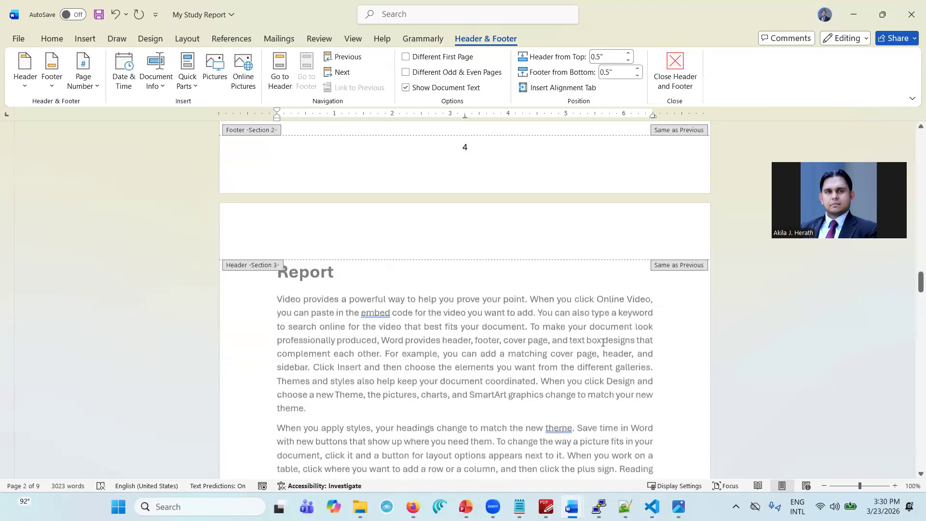
scroll(603, 346, "down", 12)
scroll(603, 346, "up", 4)
scroll(604, 346, "up", 12)
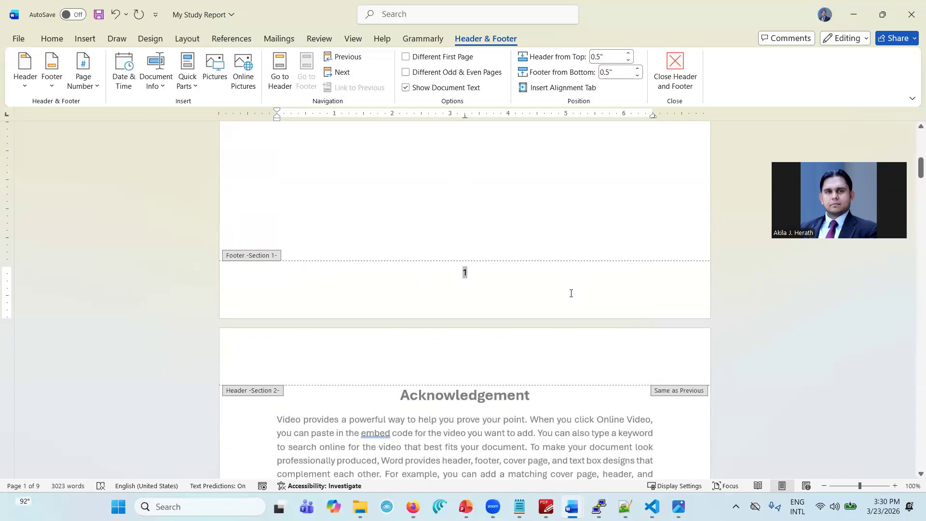
scroll(571, 293, "down", 12)
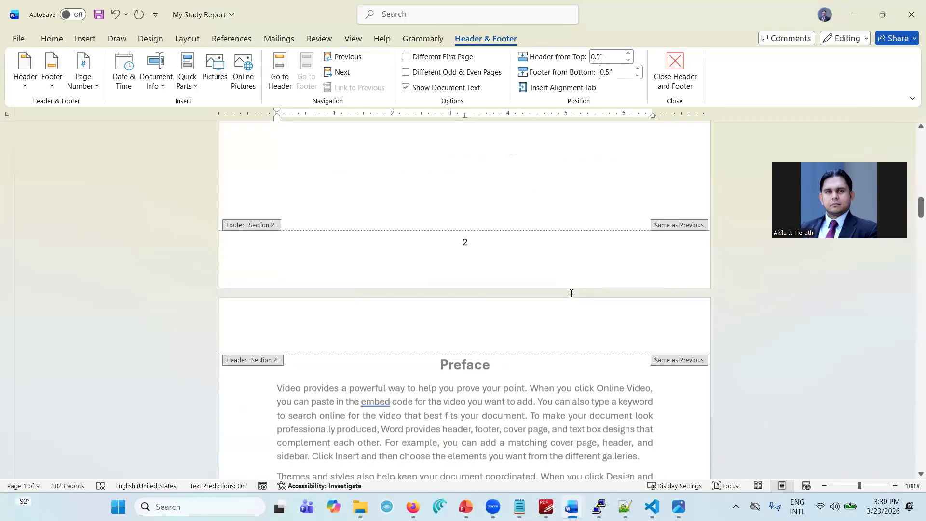
Select the page number in the Acknowledgement page's footer and compare the numbering and section labels across the cover page, front matter and Report
left_click(467, 239)
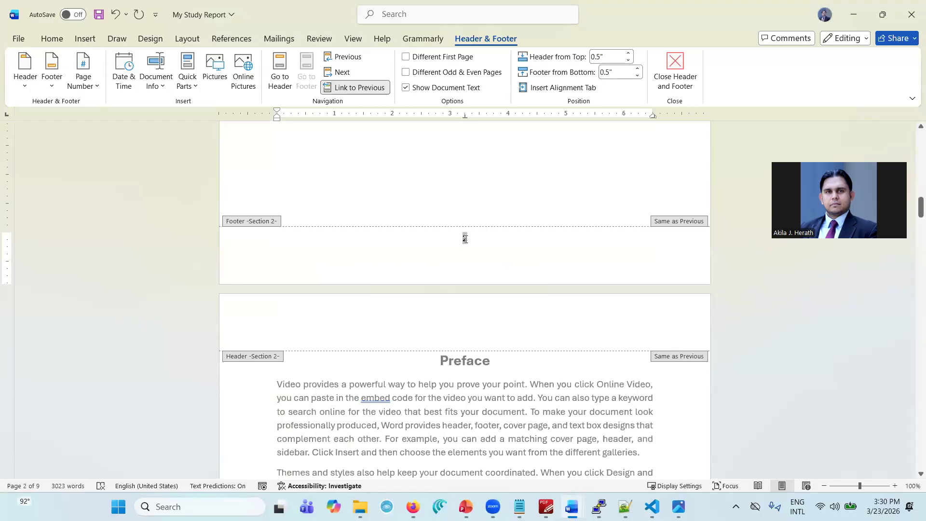
scroll(464, 238, "up", 15)
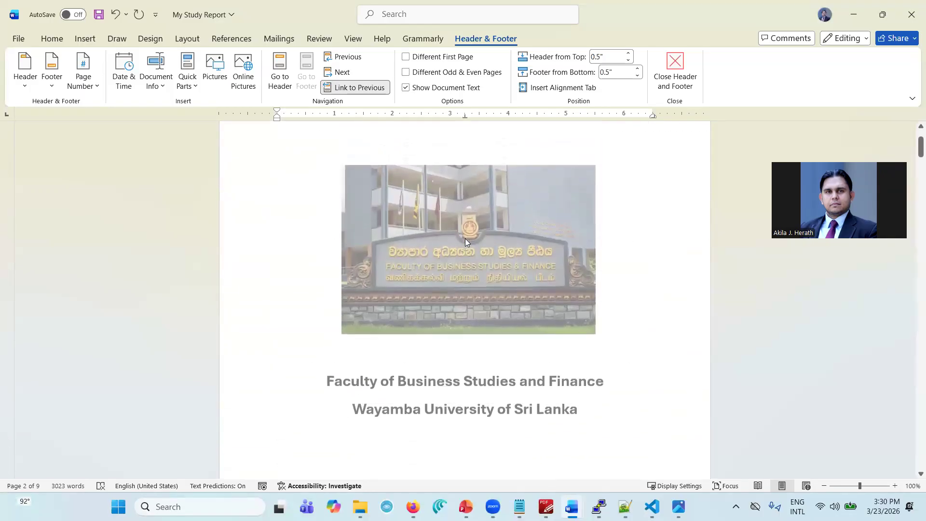
scroll(465, 239, "up", 3)
scroll(464, 238, "down", 8)
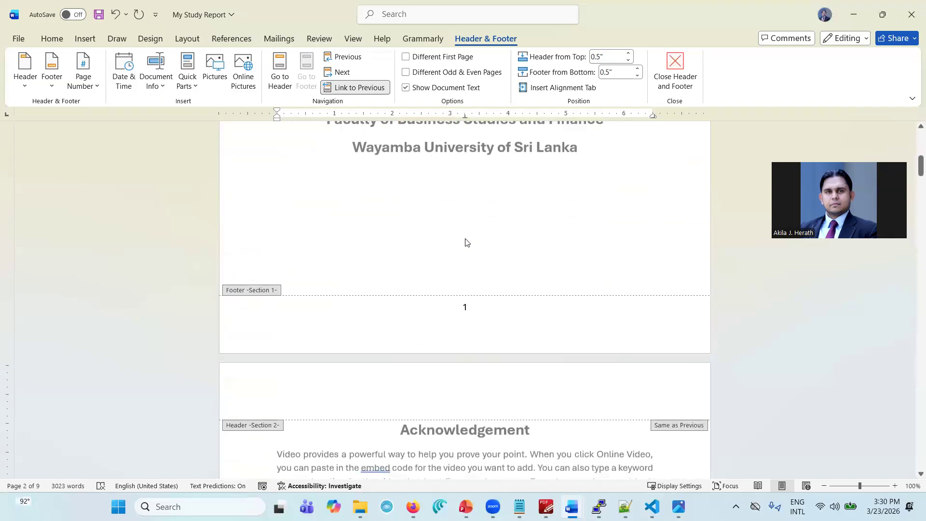
scroll(466, 242, "down", 3)
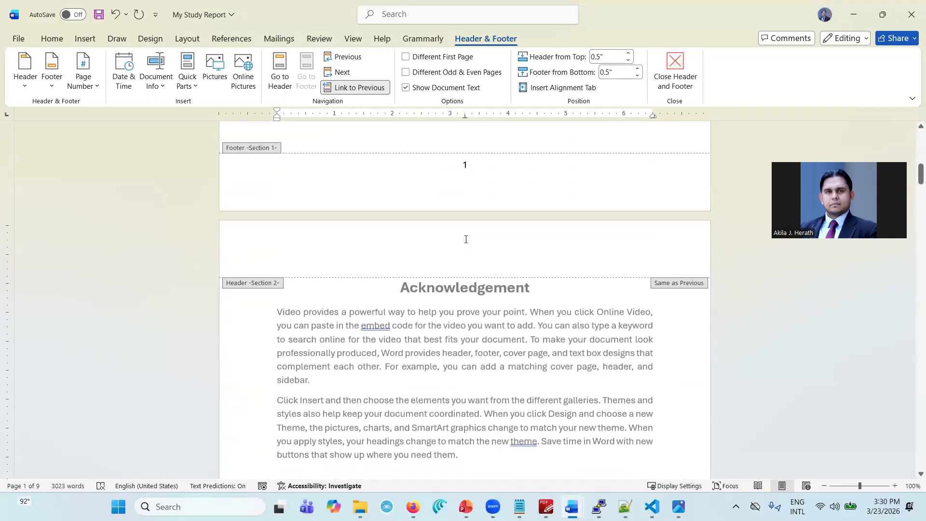
scroll(466, 239, "down", 12)
scroll(466, 242, "down", 15)
scroll(466, 242, "down", 7)
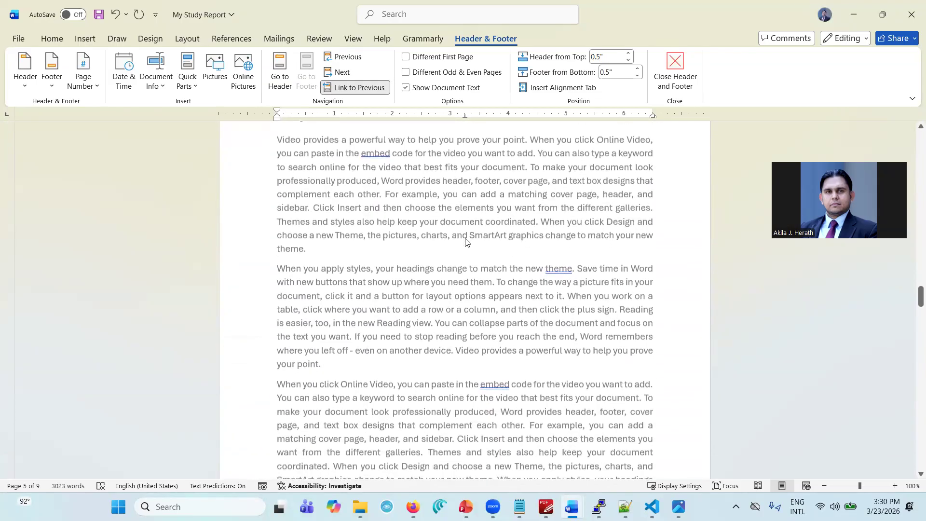
scroll(466, 242, "up", 10)
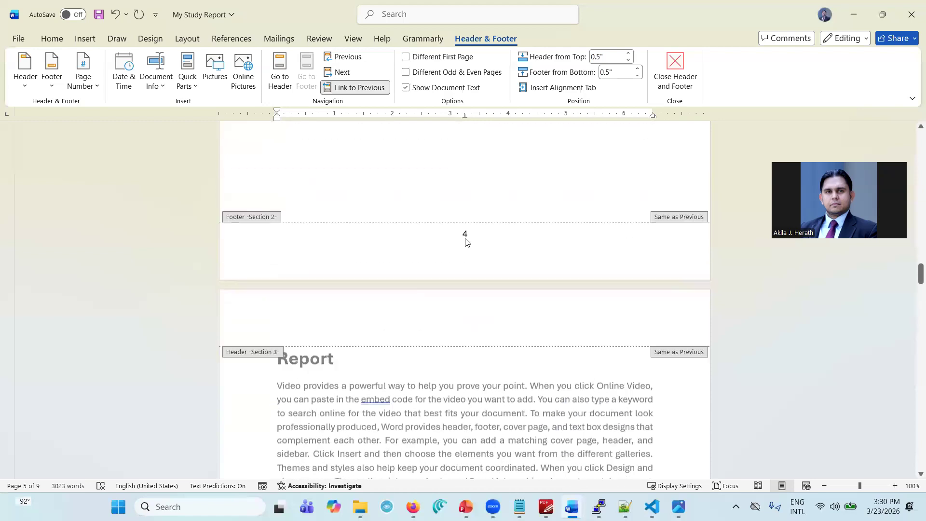
scroll(466, 242, "up", 12)
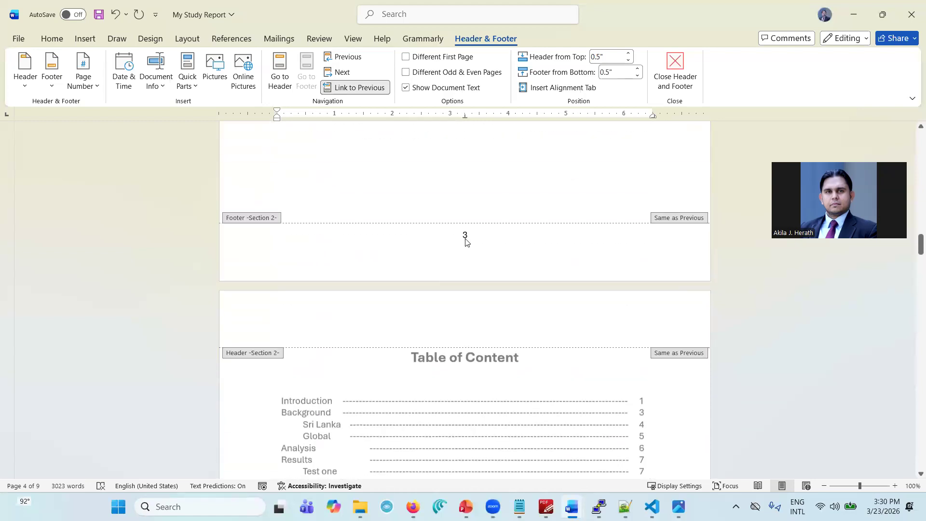
scroll(466, 242, "up", 12)
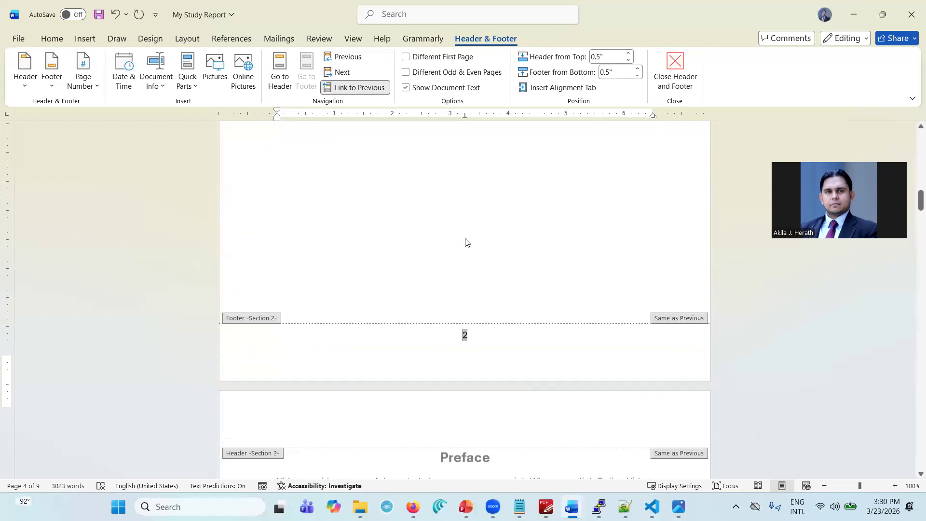
scroll(465, 242, "down", 5)
scroll(466, 242, "up", 3)
scroll(466, 242, "down", 12)
scroll(466, 241, "up", 15)
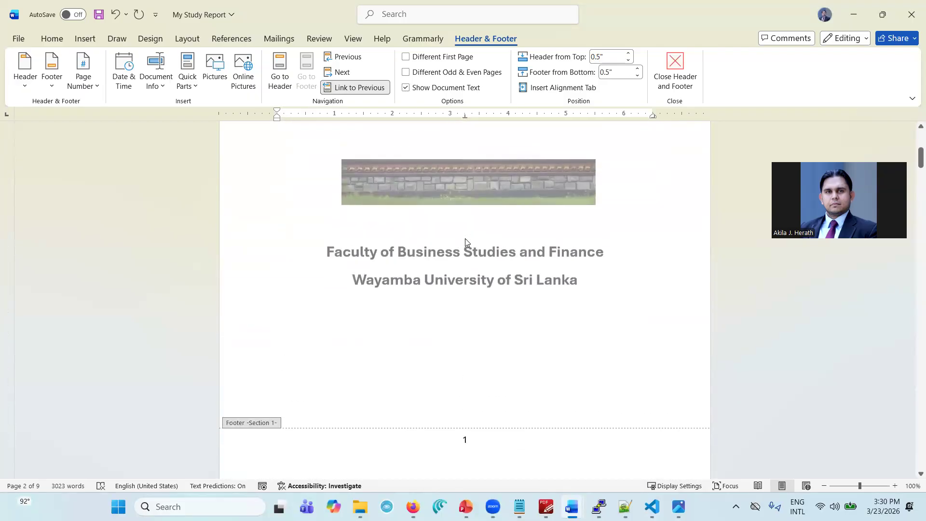
scroll(466, 242, "down", 15)
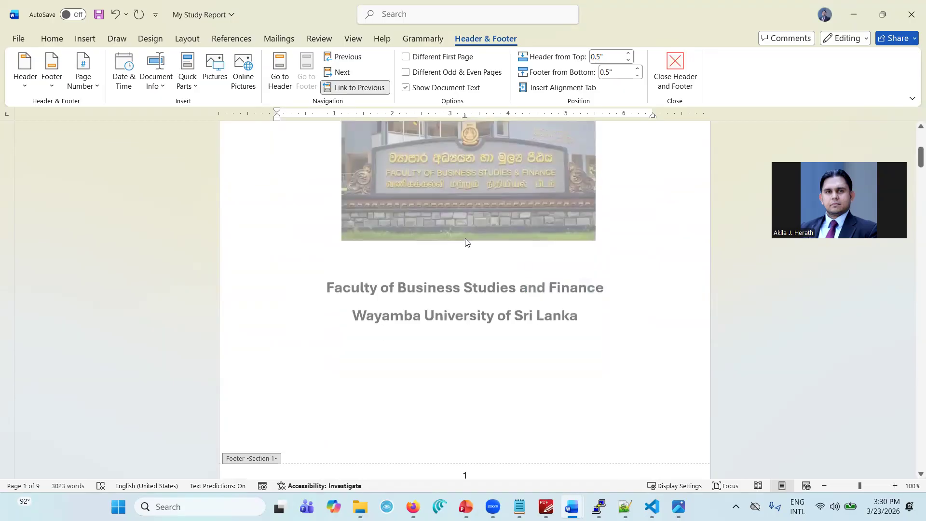
scroll(466, 242, "down", 7)
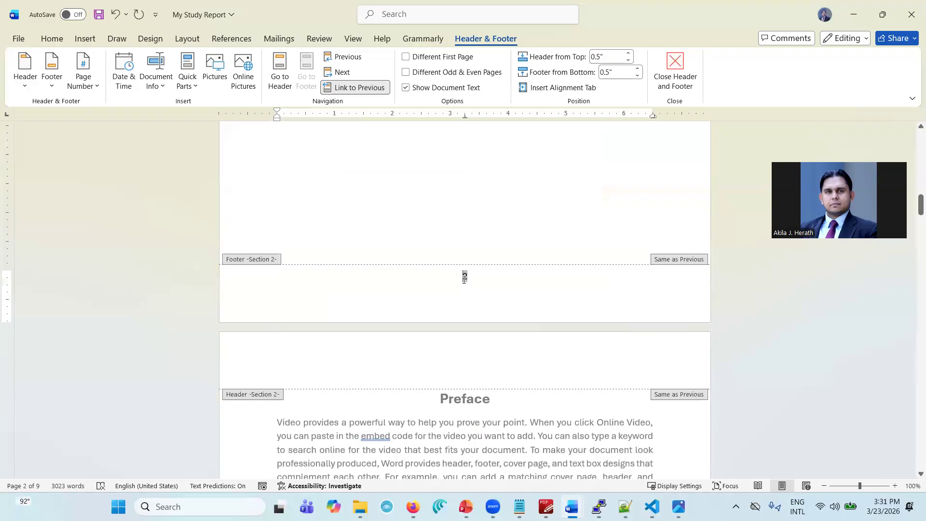
right_click(465, 278)
left_click(465, 278)
right_click(465, 277)
left_click(467, 277)
double_click(465, 277)
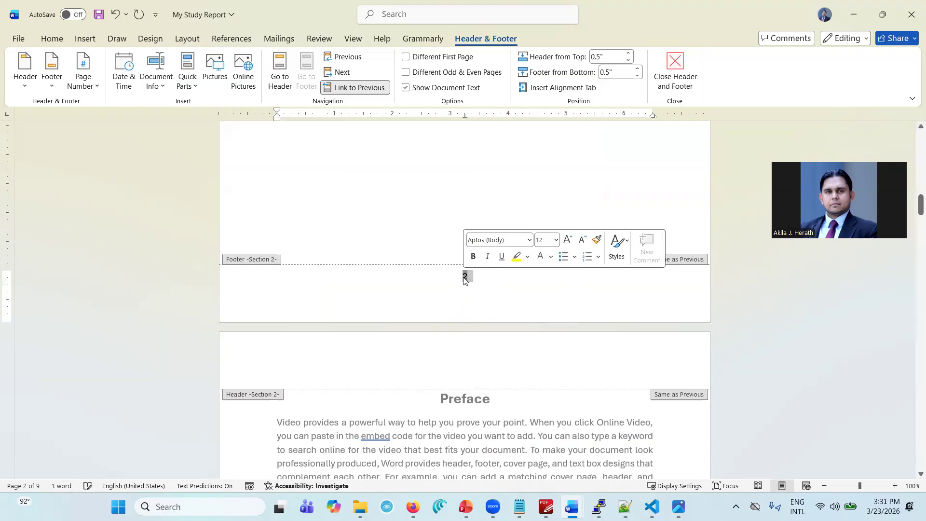
right_click(464, 278)
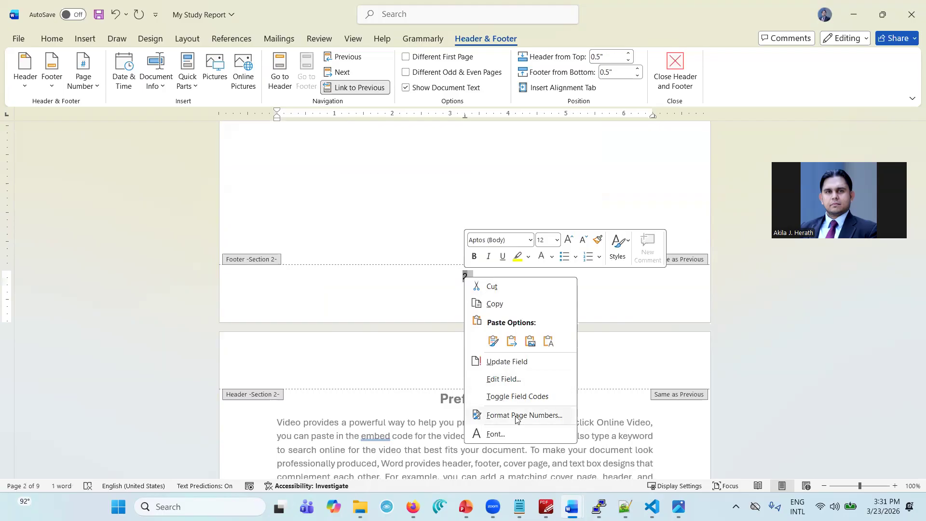
left_click(428, 274)
left_click(471, 275)
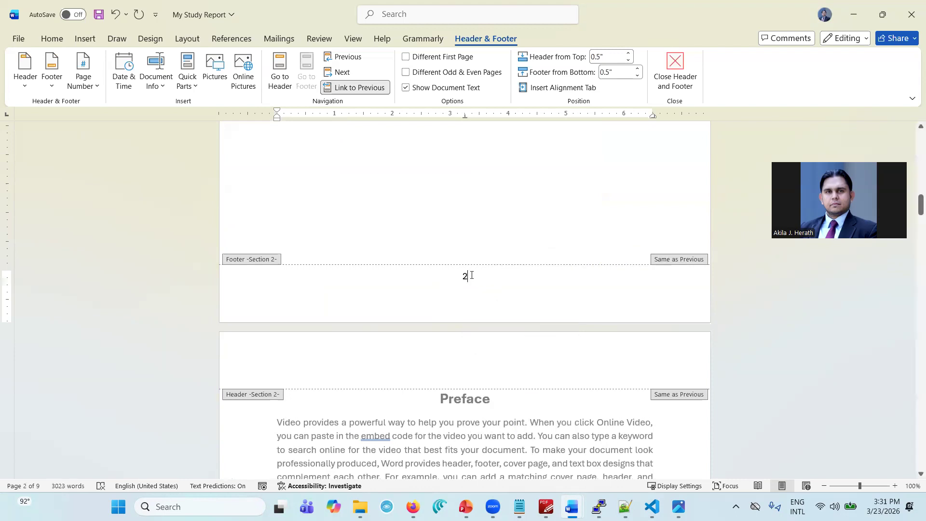
Format the page number in the Acknowledgement page's footer as i, ii, iii, … with numbering starting at 1
double_click(464, 276)
right_click(465, 276)
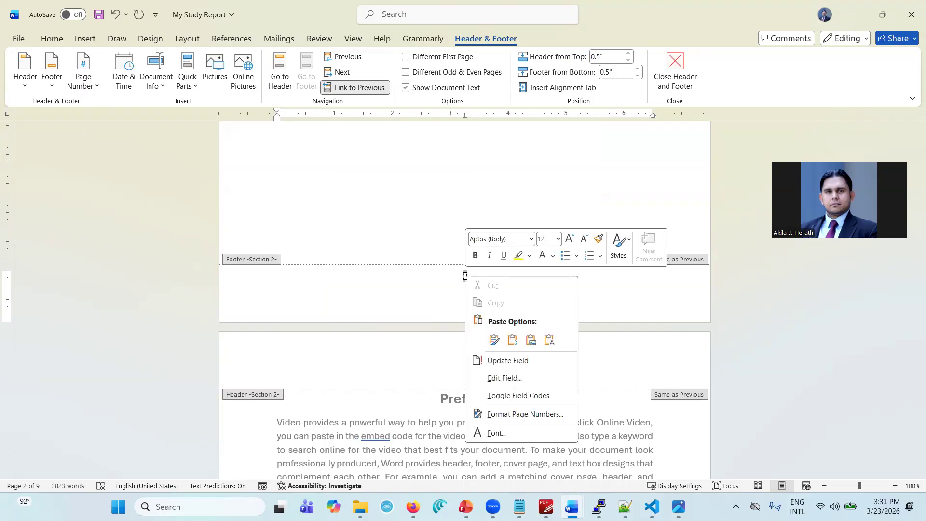
left_click(515, 416)
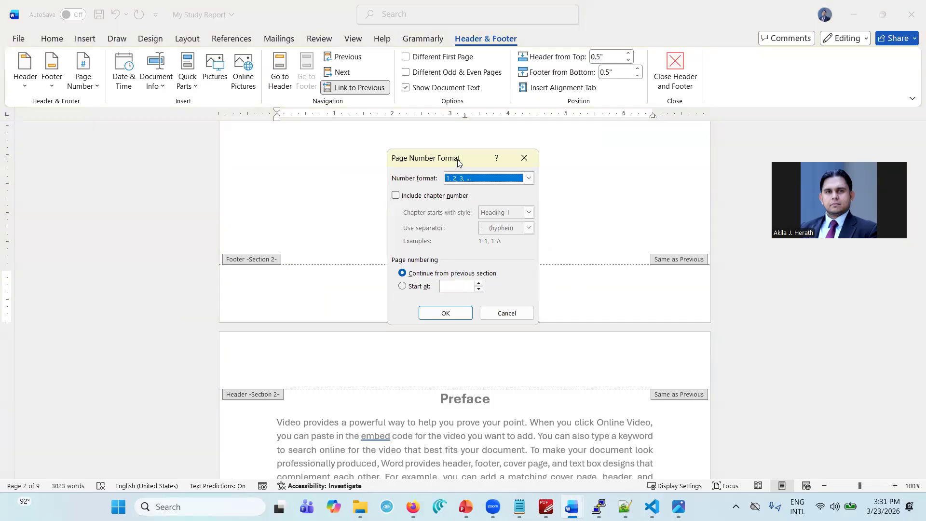
left_click_drag(458, 161, 586, 139)
left_click(657, 156)
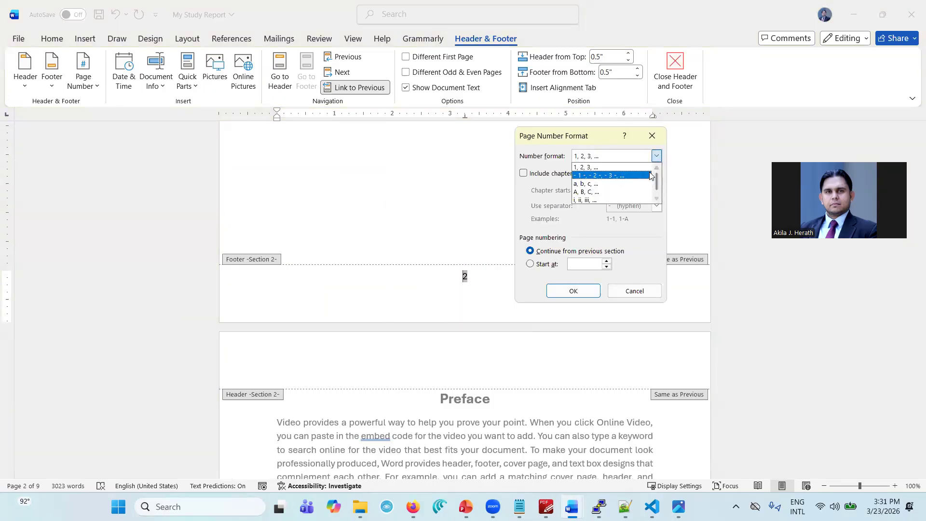
left_click(627, 199)
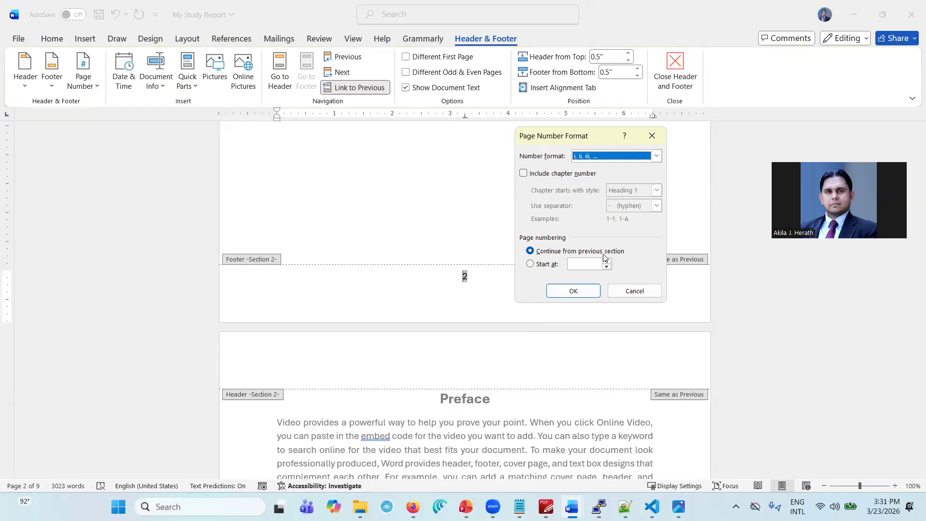
left_click(593, 265)
type("1")
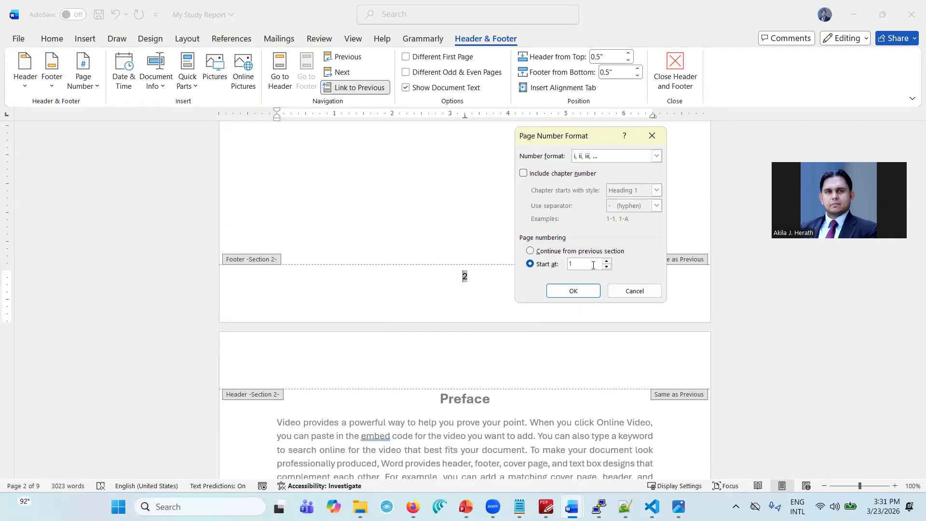
left_click(573, 291)
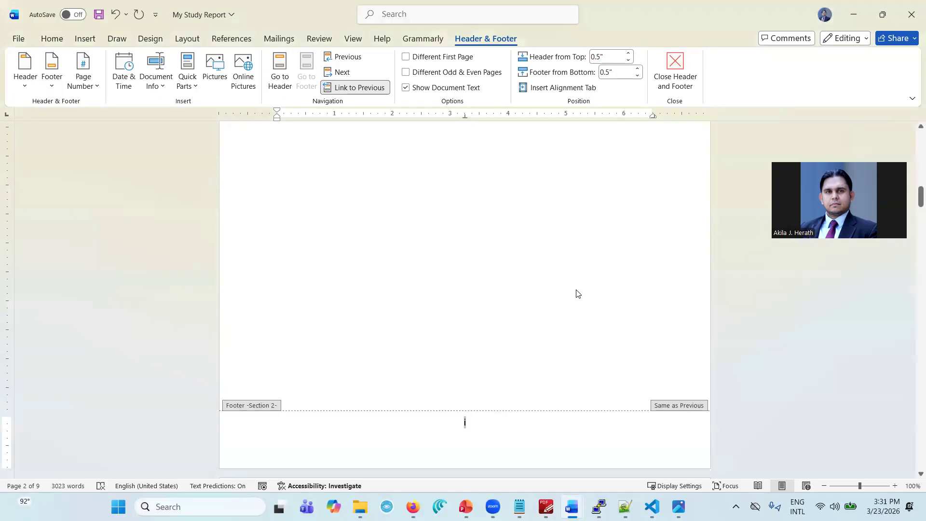
Check the footer page numbers on the cover page, the front matter pages and the first Report page
scroll(577, 292, "up", 7)
scroll(577, 289, "up", 5)
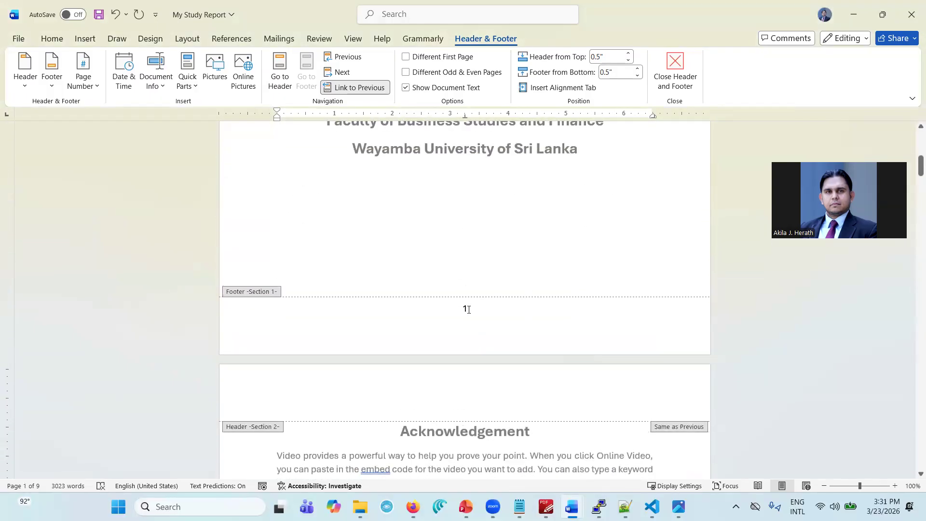
scroll(468, 309, "down", 15)
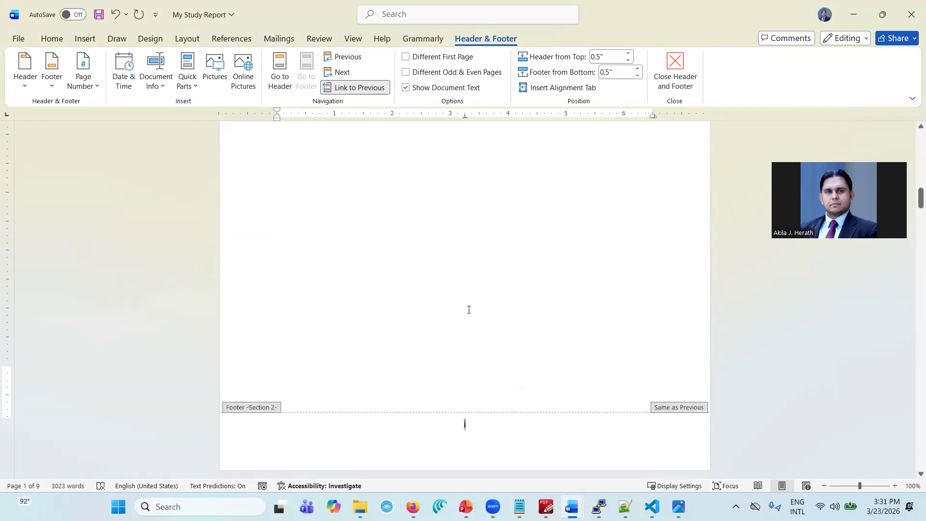
key("Return")
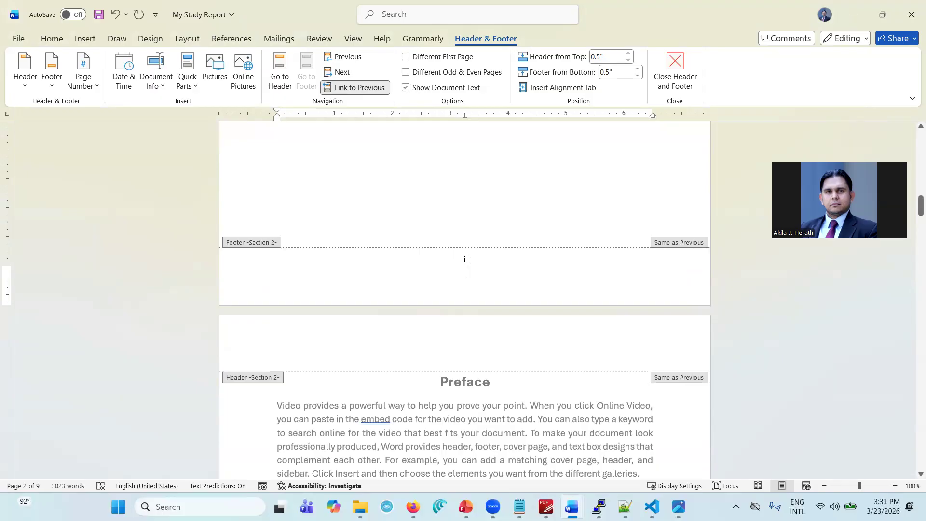
scroll(467, 260, "down", 15)
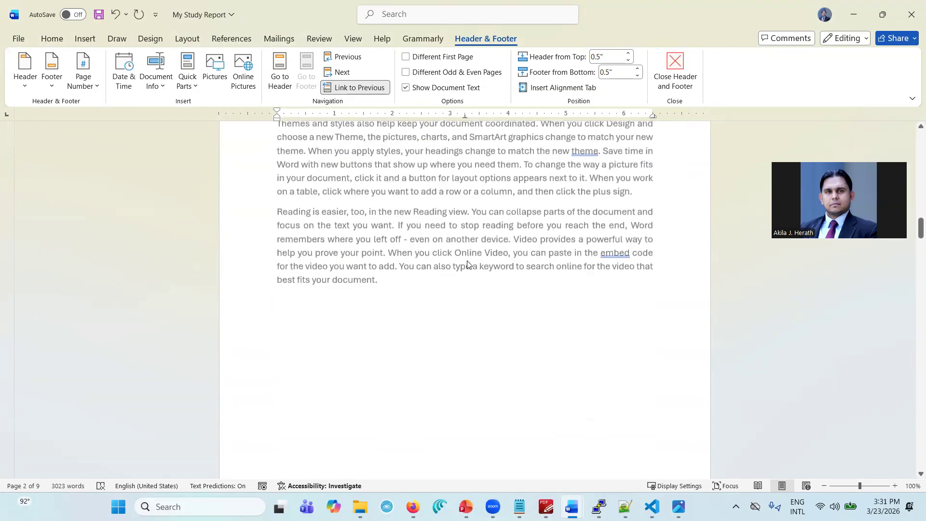
scroll(472, 232, "down", 15)
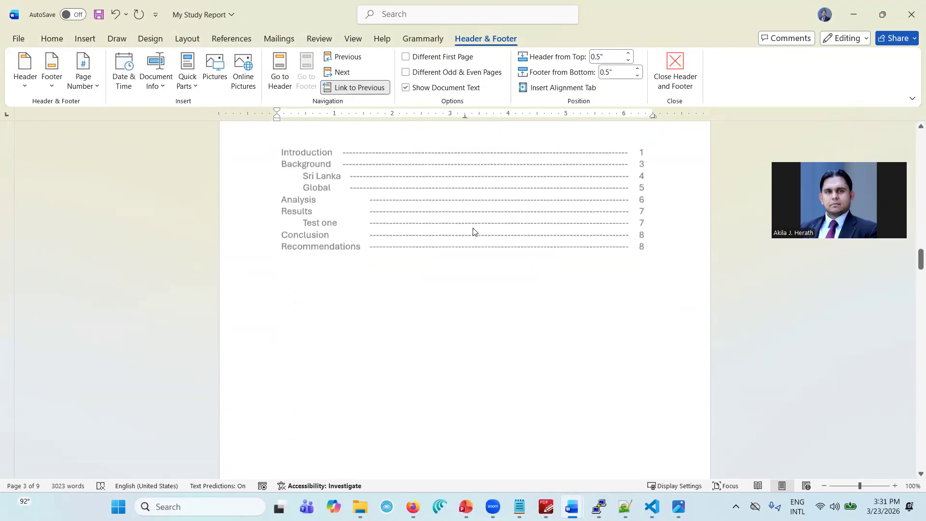
scroll(473, 231, "down", 15)
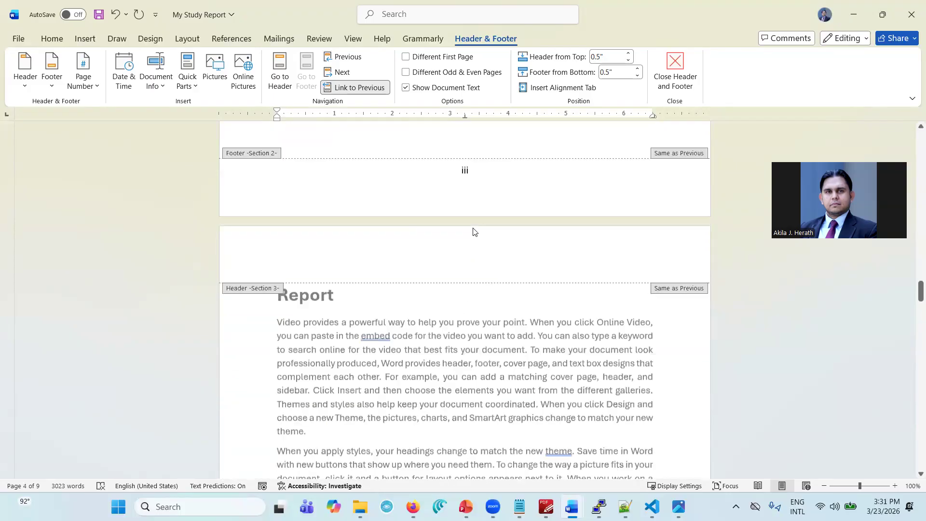
scroll(472, 231, "down", 2)
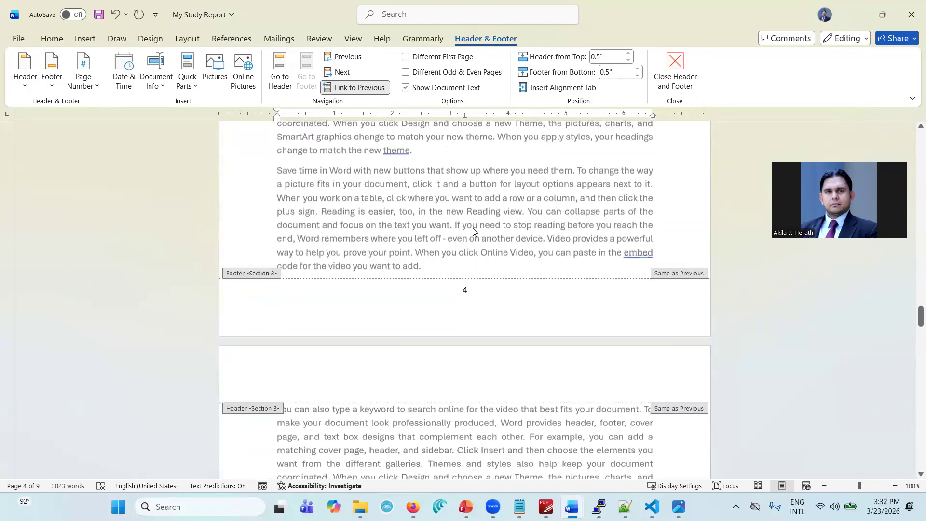
Restart the Report section's page numbering at 1 from its first page's footer
left_click(466, 290)
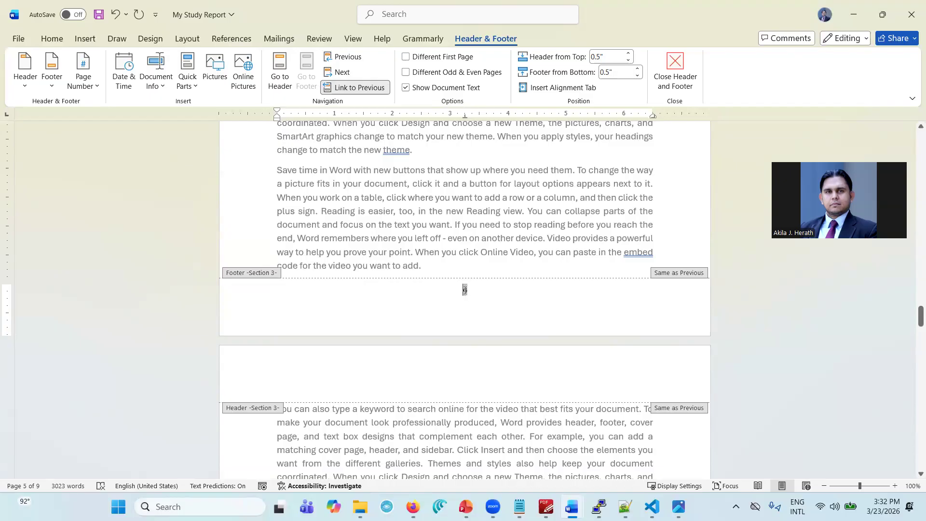
right_click(465, 289)
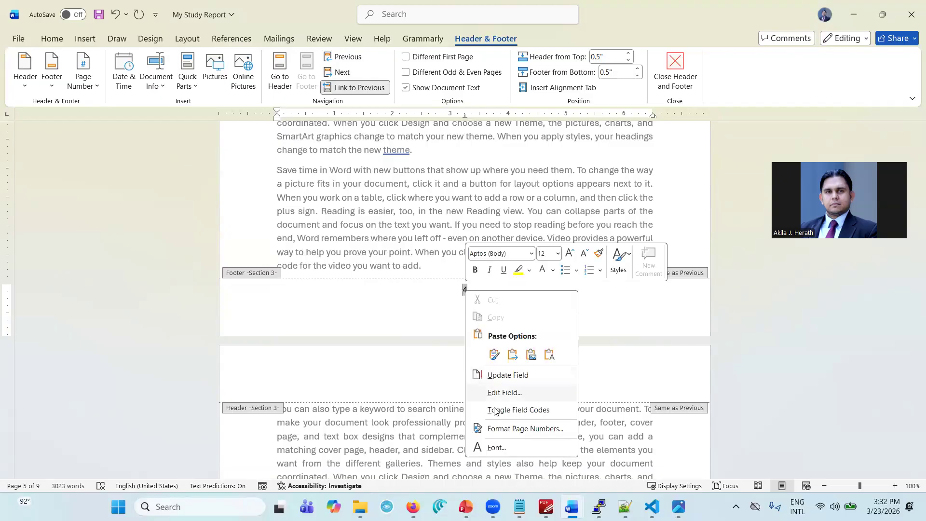
left_click(499, 429)
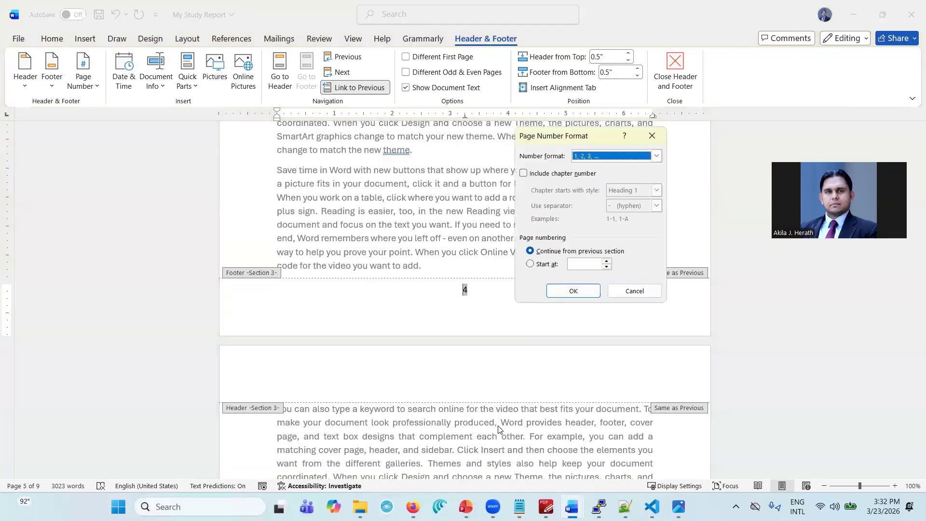
left_click(584, 267)
type("1")
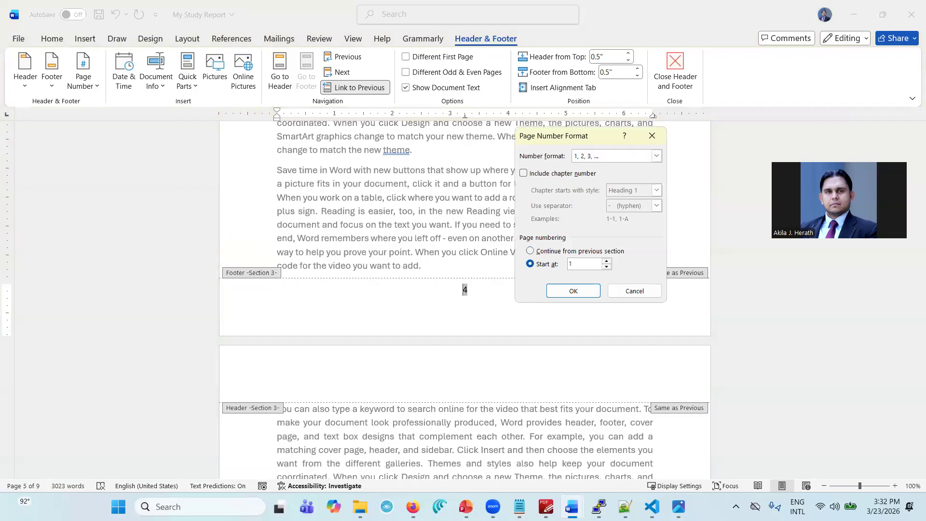
left_click(573, 291)
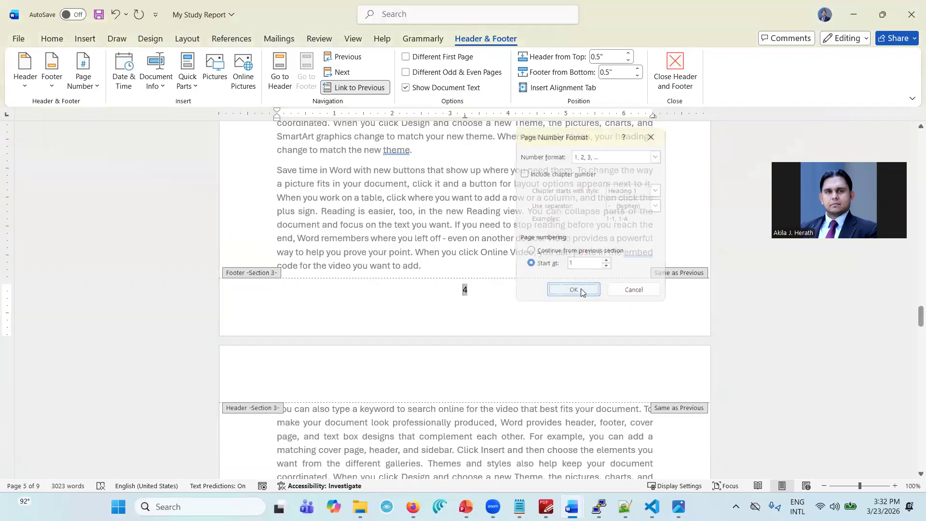
Review the footer page numbers through the Report pages and return to the cover page
scroll(580, 293, "down", 3)
left_click(566, 295)
scroll(566, 295, "down", 15)
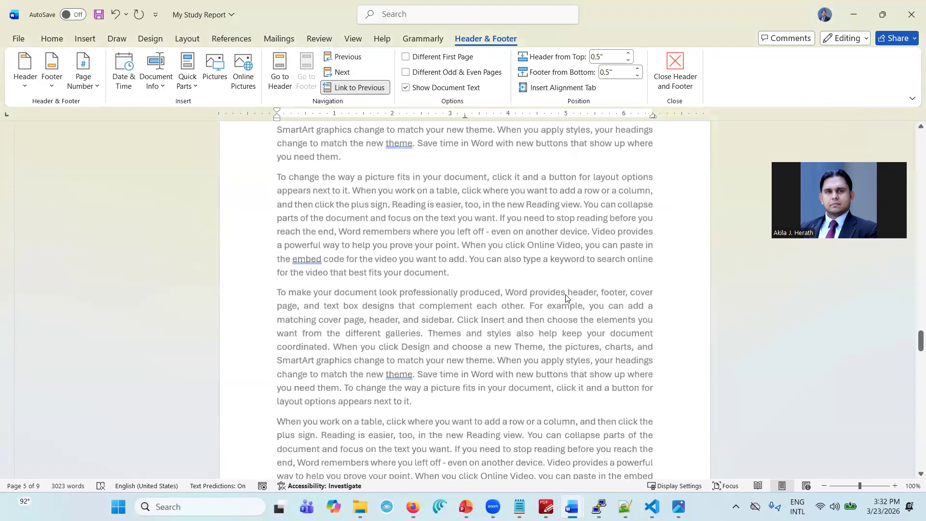
scroll(566, 298, "down", 15)
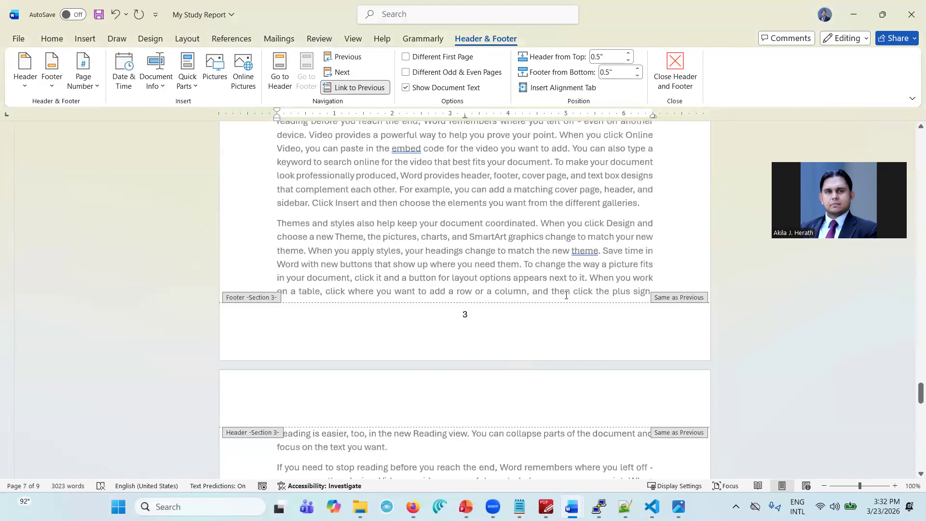
scroll(566, 298, "up", 20)
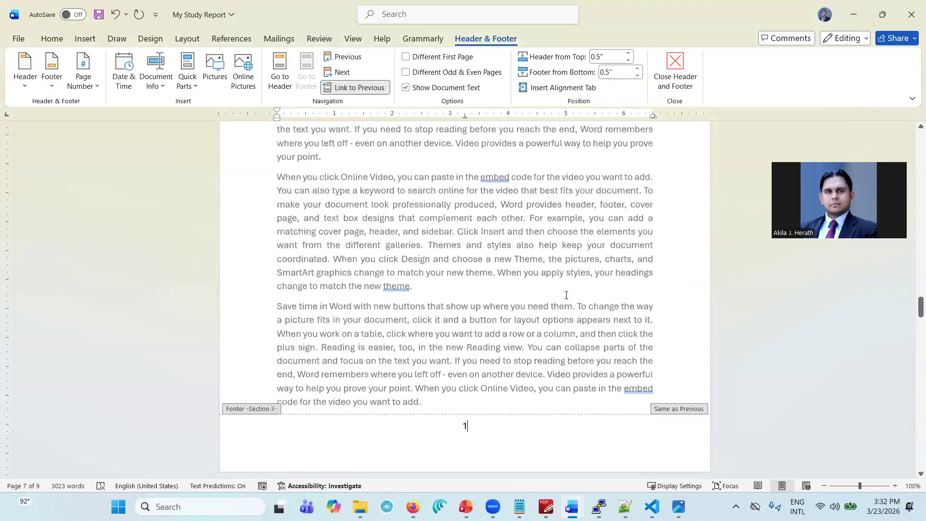
scroll(566, 298, "up", 20)
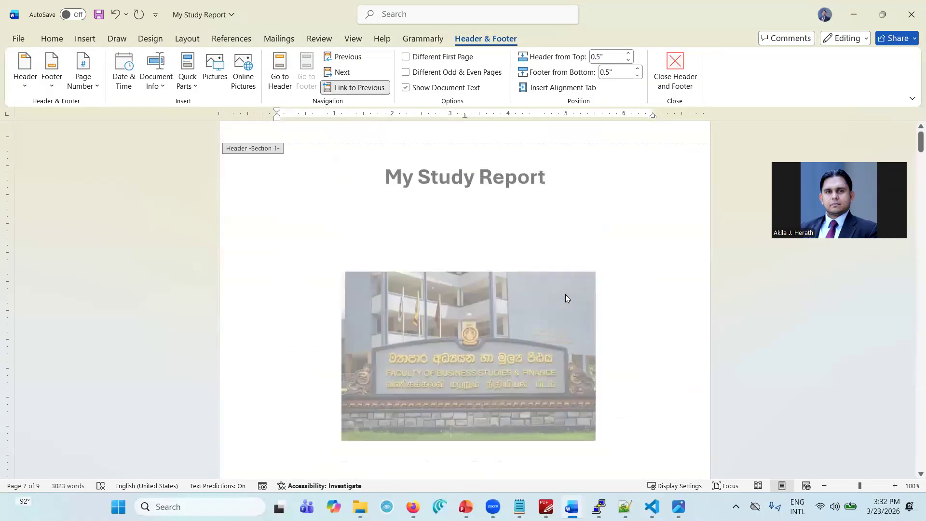
Try a different first page for the cover page's footer, check the pages after it, and undo the change
scroll(567, 298, "down", 8)
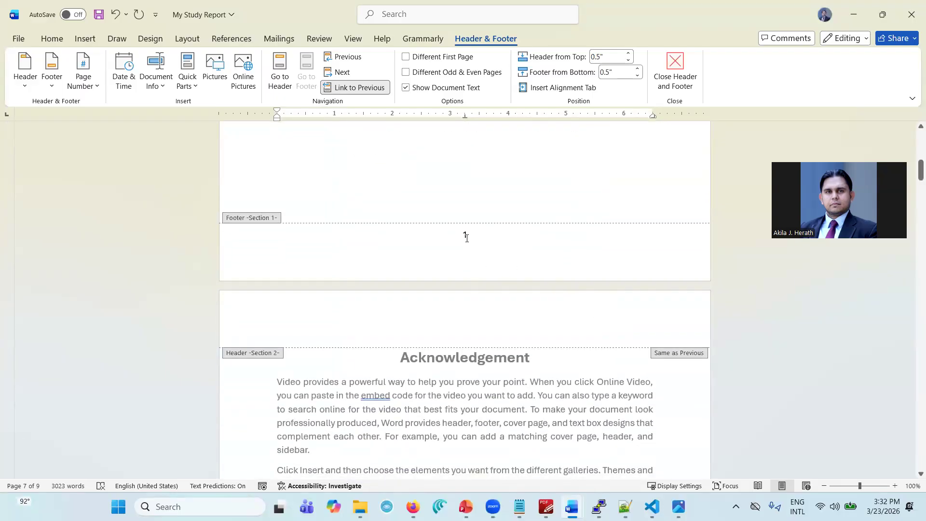
left_click(466, 237)
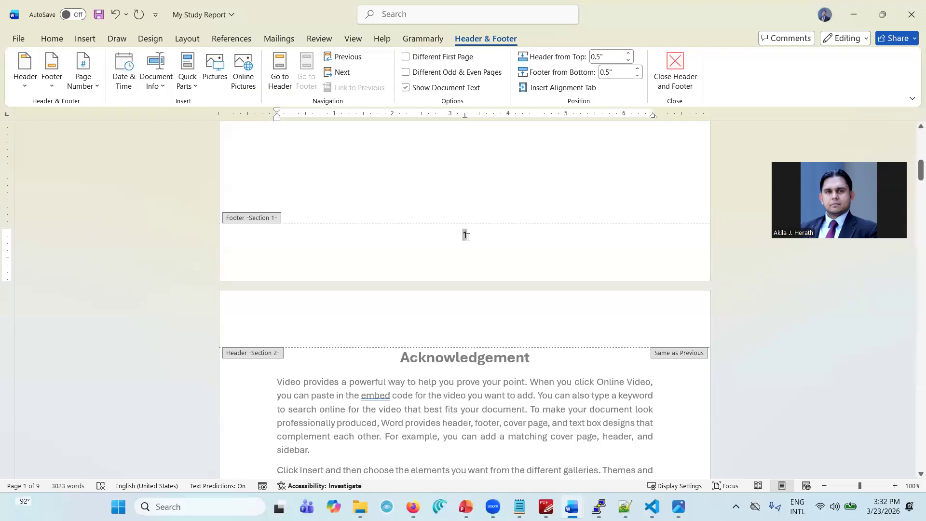
left_click(406, 58)
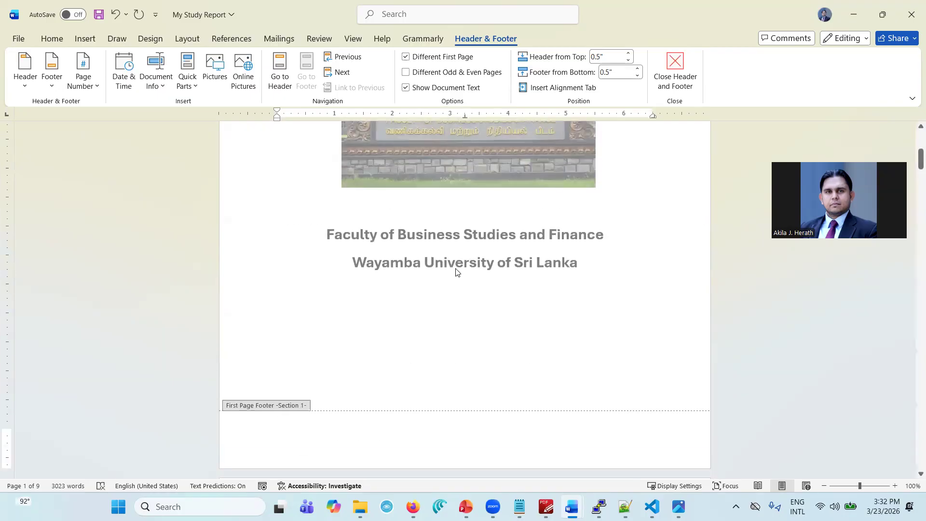
scroll(470, 323, "down", 13)
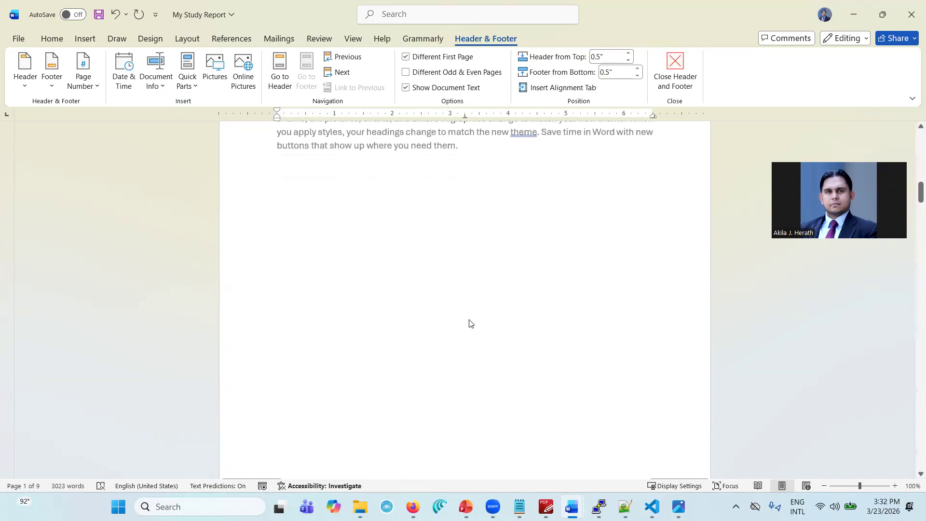
scroll(470, 321, "up", 12)
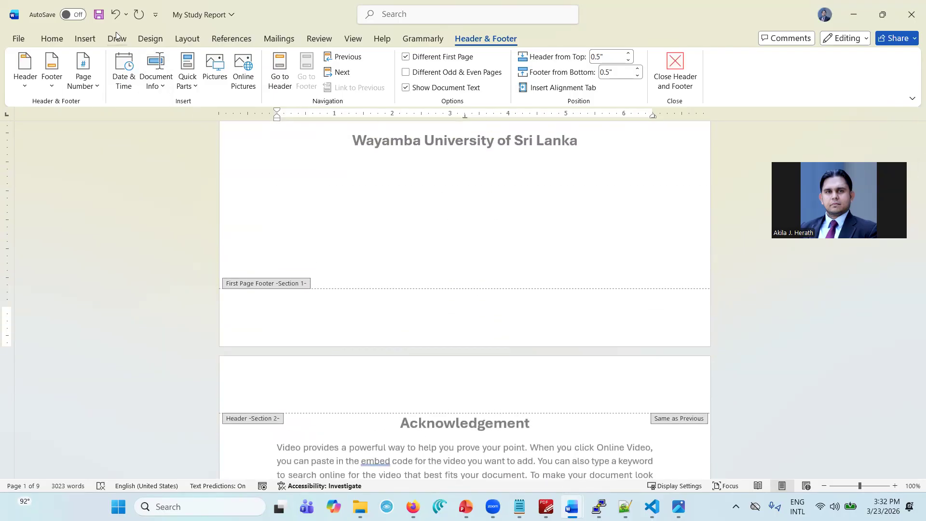
left_click(116, 19)
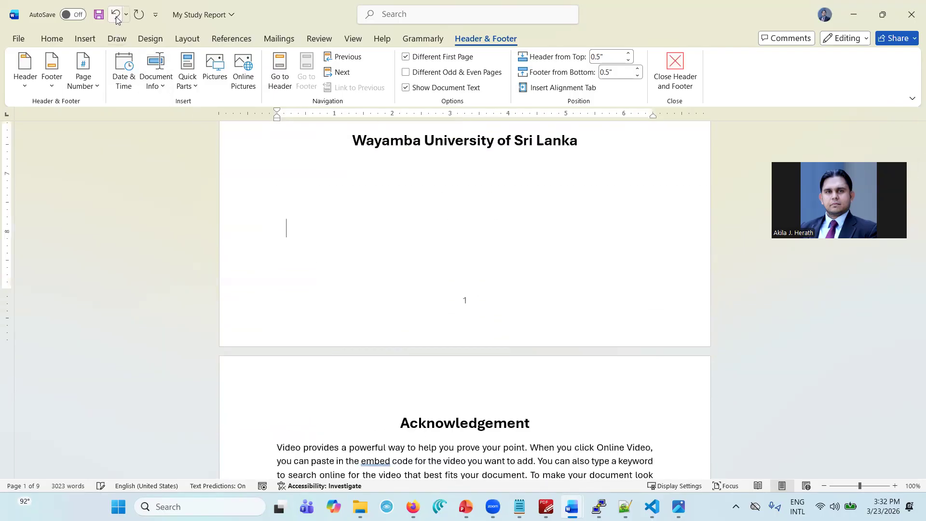
Enable Different First Page in the cover page's footer to leave out its page number
double_click(466, 303)
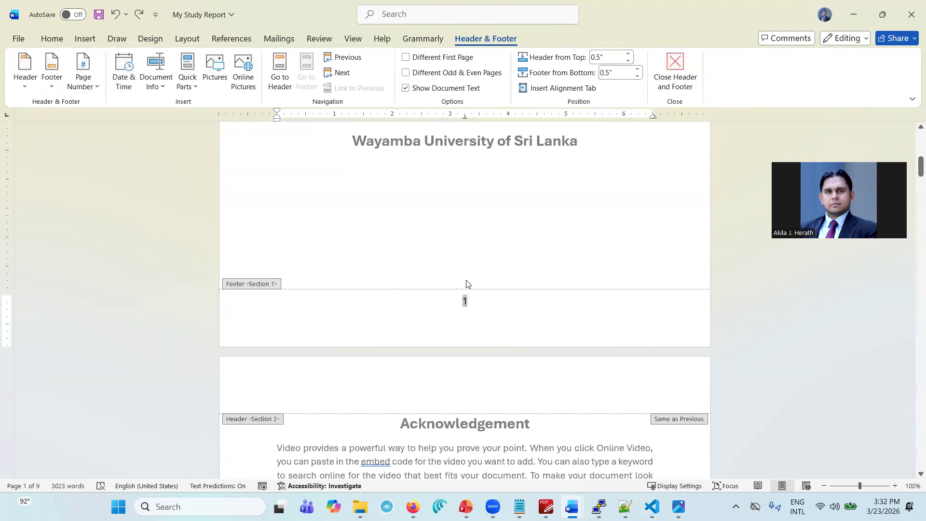
left_click(404, 58)
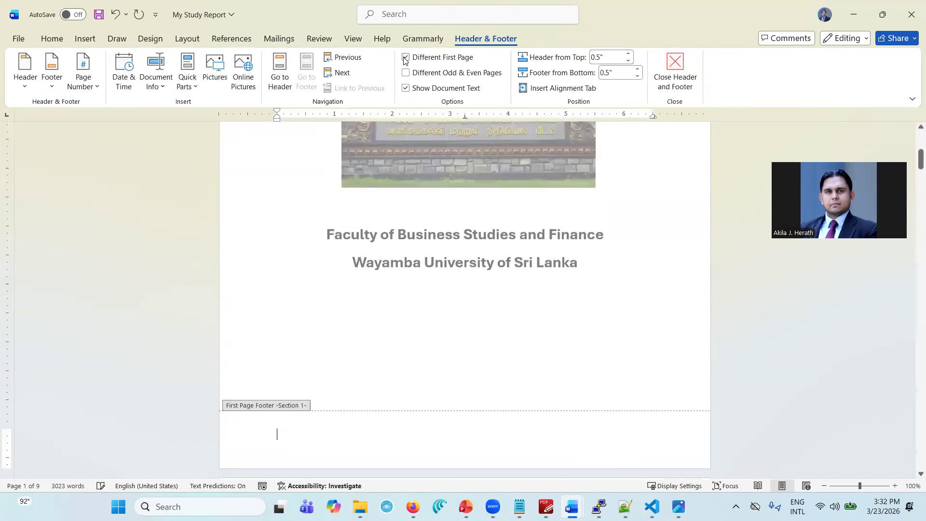
Close the cover page's footer and review the page numbers from the cover page through the Report pages
double_click(478, 305)
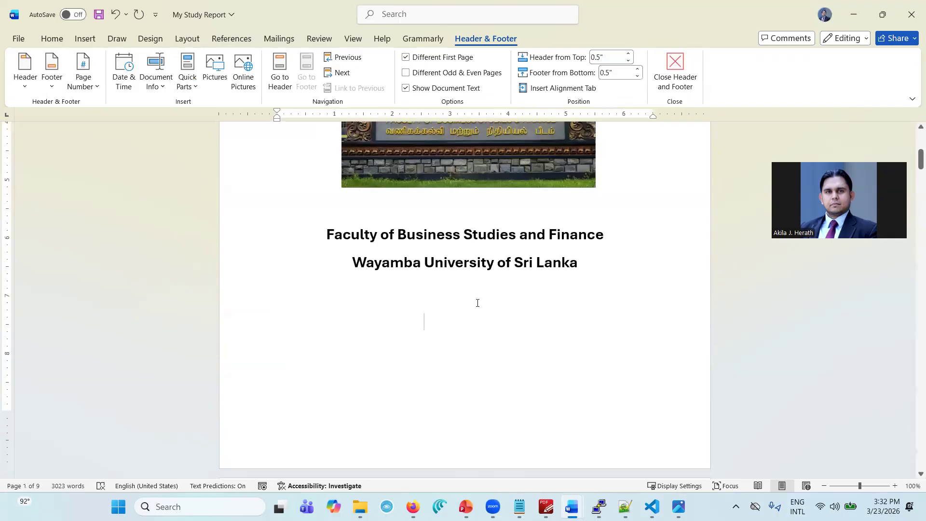
scroll(478, 303, "down", 5)
scroll(477, 303, "up", 3)
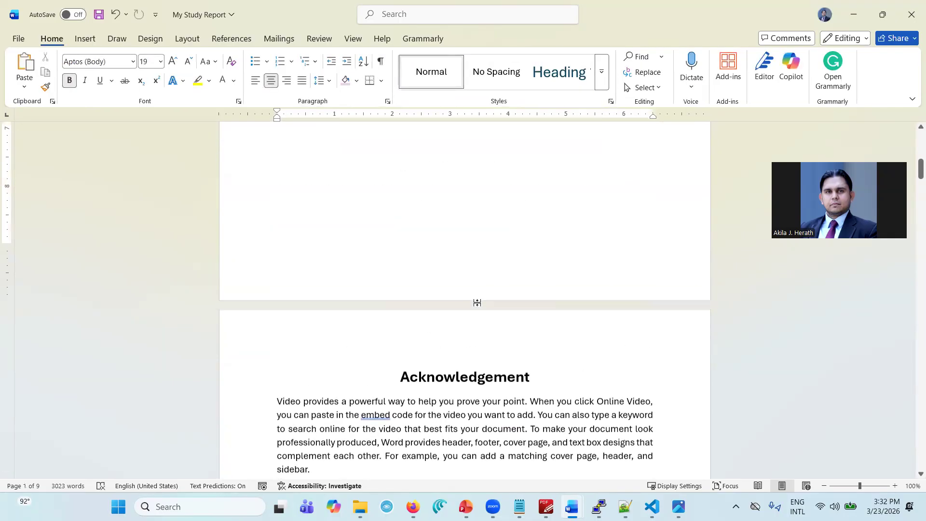
scroll(477, 303, "up", 4)
scroll(477, 303, "down", 3)
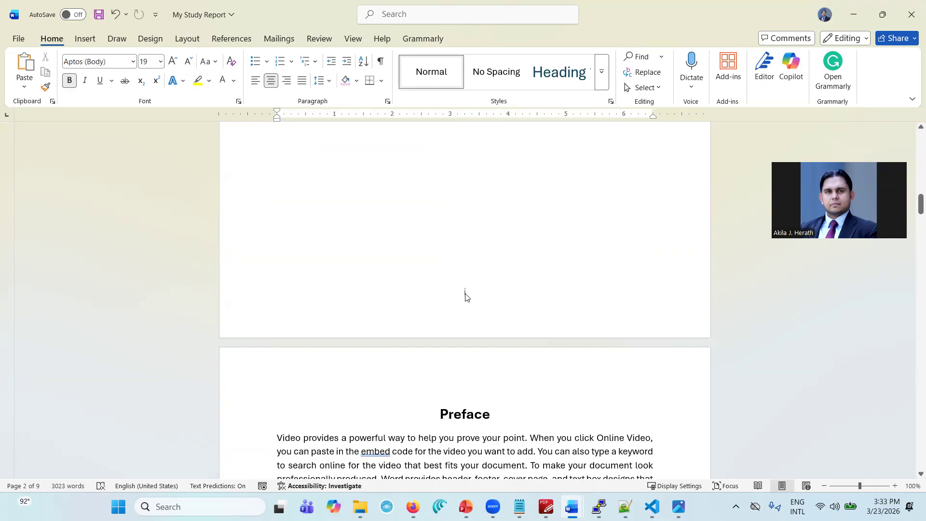
scroll(466, 297, "down", 10)
scroll(461, 392, "down", 14)
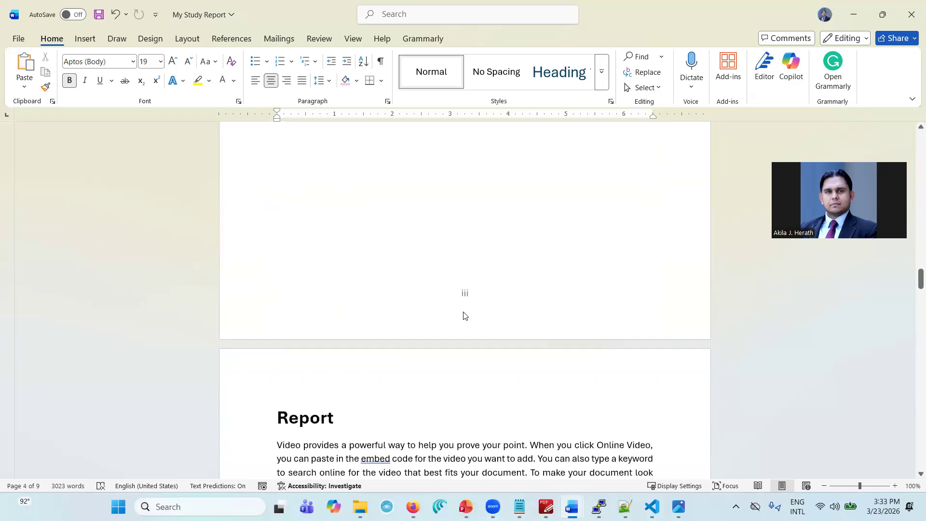
scroll(464, 294, "down", 13)
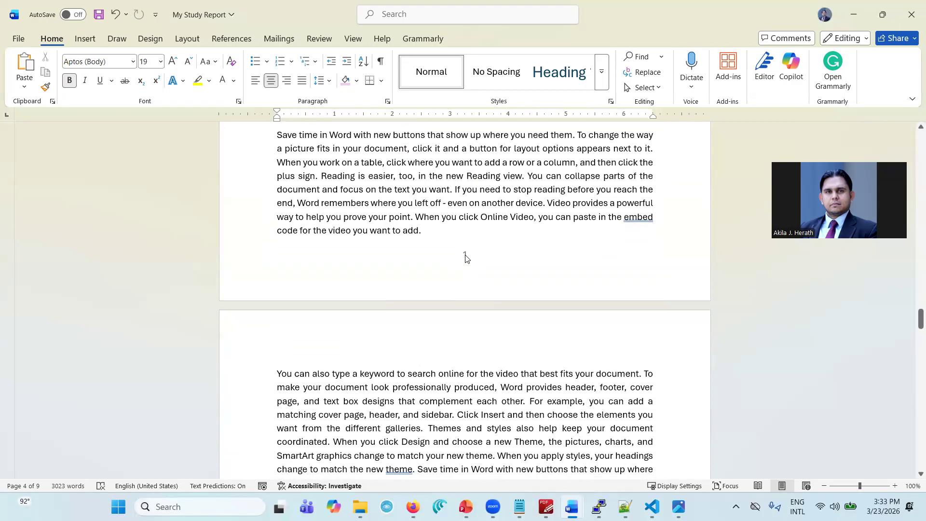
scroll(465, 258, "down", 12)
scroll(467, 259, "down", 5)
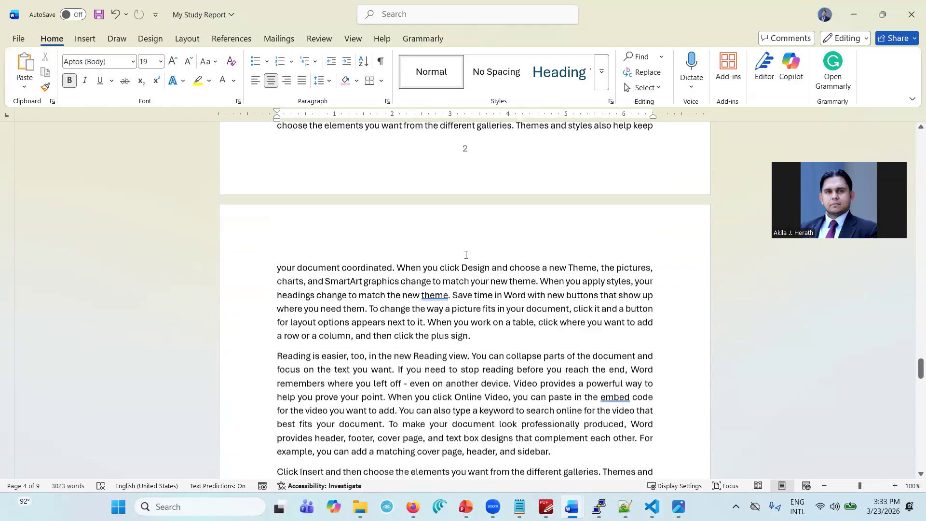
Return to the cover page and check its footer against the Acknowledgement page's footer
scroll(466, 256, "up", 20)
scroll(465, 255, "up", 15)
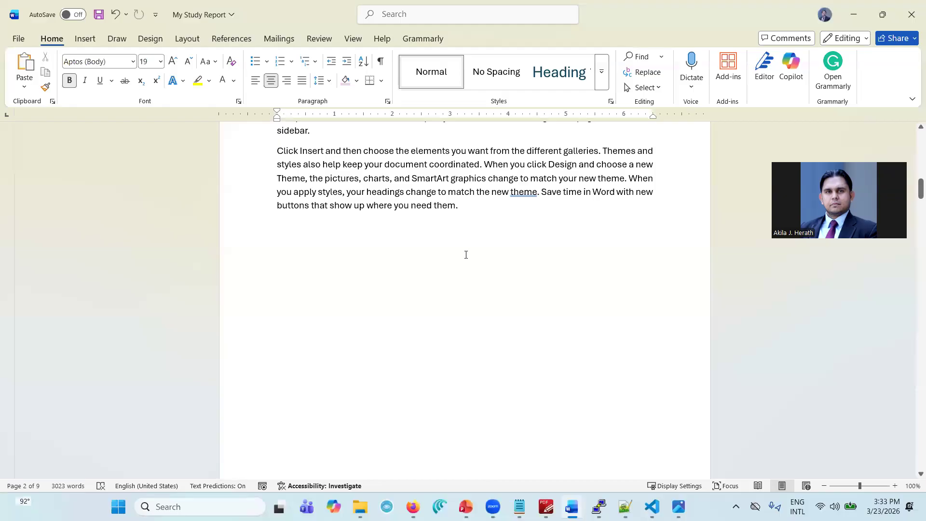
scroll(466, 255, "up", 15)
scroll(465, 254, "down", 8)
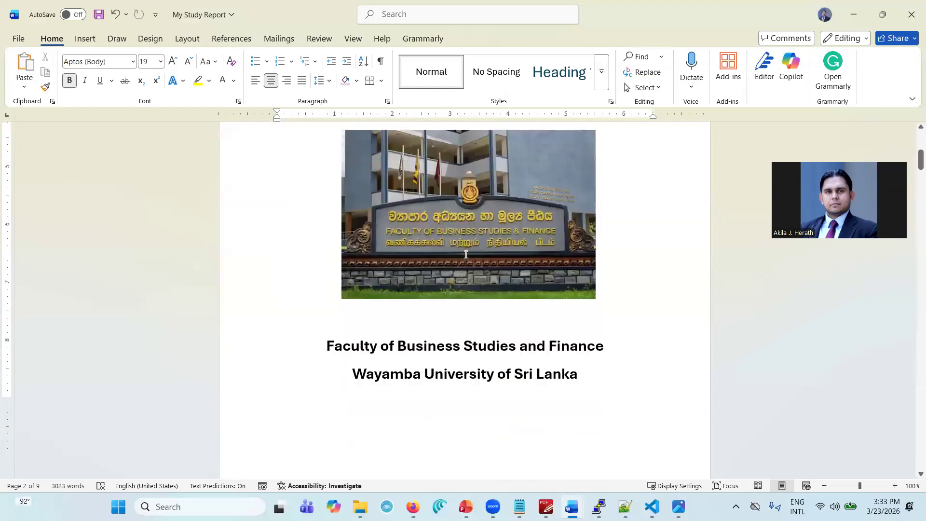
scroll(465, 254, "down", 3)
scroll(440, 149, "up", 3)
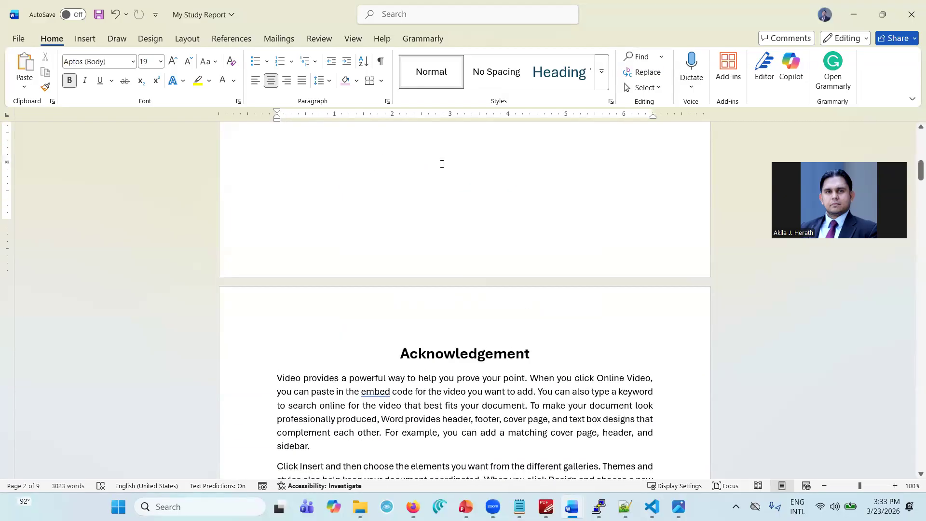
scroll(451, 206, "down", 15)
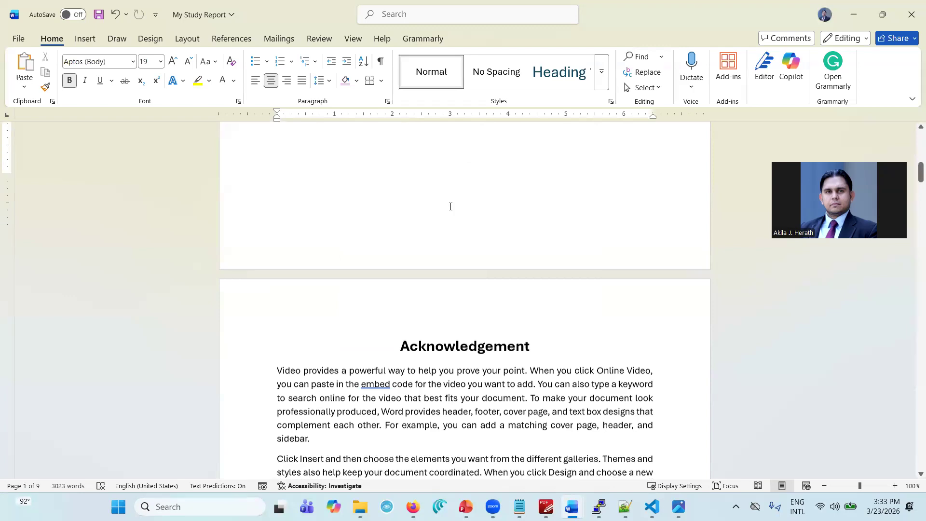
scroll(450, 206, "up", 10)
scroll(451, 207, "up", 5)
scroll(450, 207, "down", 15)
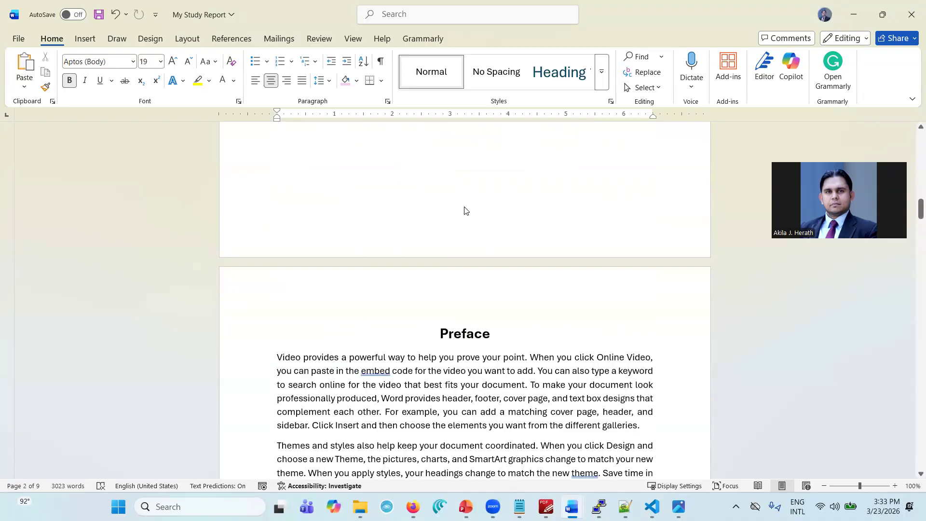
Check the page number format settings in the Acknowledgement page's footer, cancel without changes, and close the footer
double_click(465, 209)
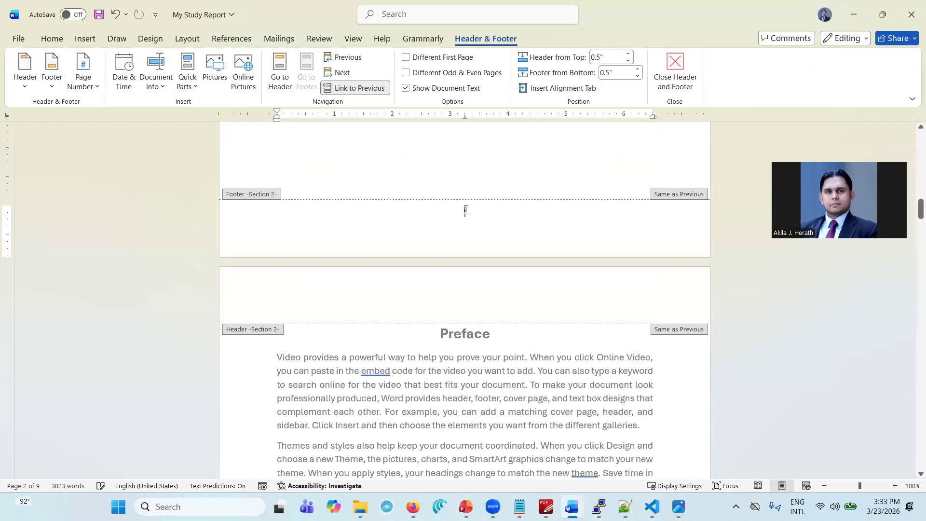
right_click(466, 210)
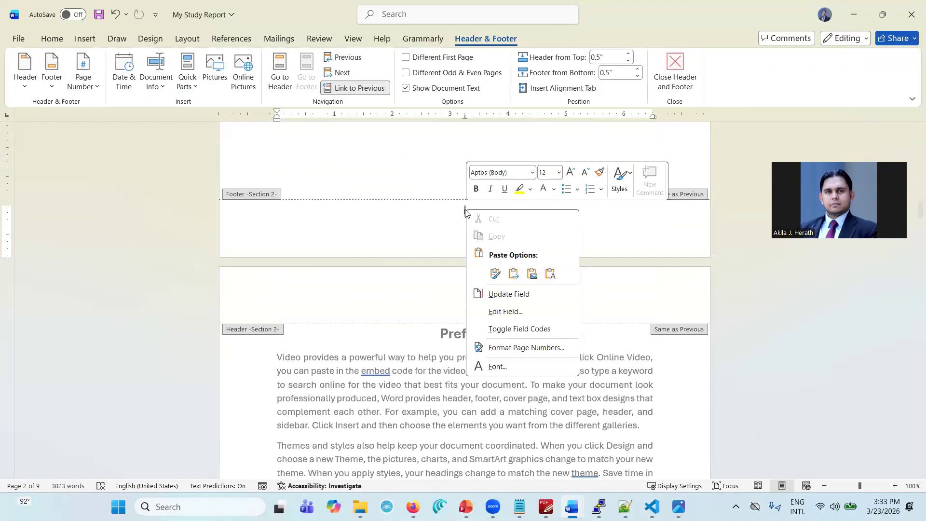
left_click(500, 348)
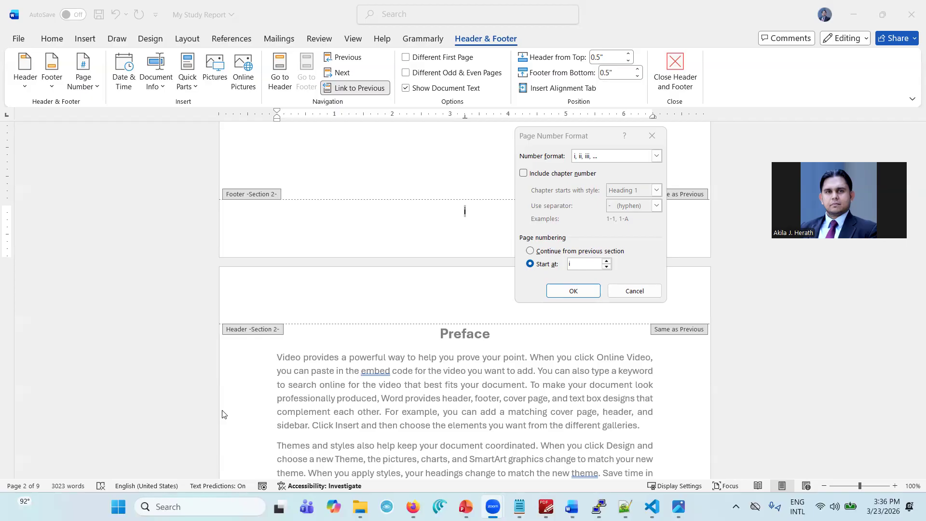
left_click(633, 293)
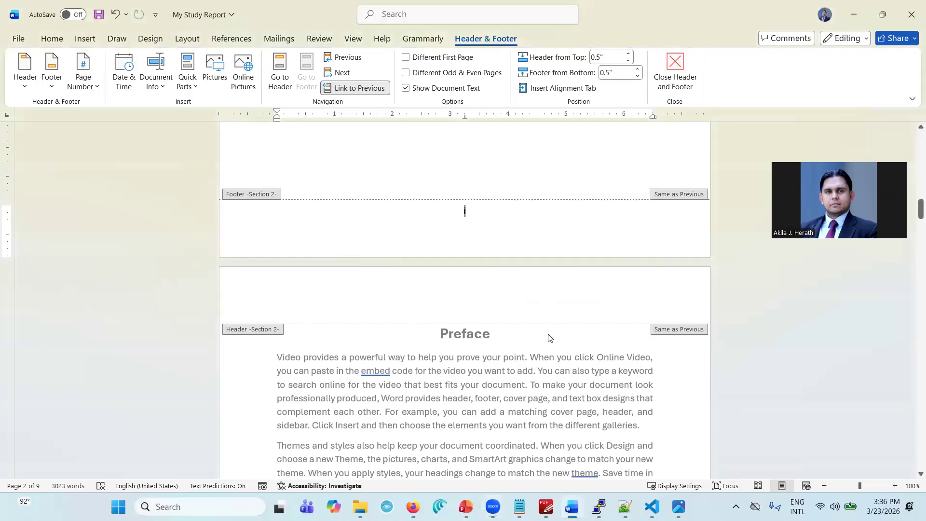
double_click(574, 160)
Insert the date in the "March 23, 2026" format after the Acknowledgement page's footer number, separated by a space
scroll(533, 310, "up", 10)
scroll(531, 309, "down", 4)
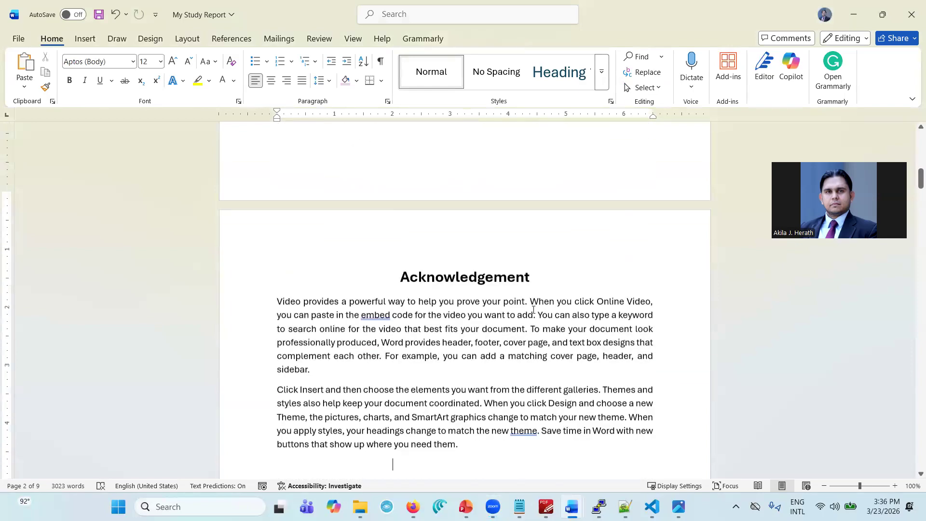
scroll(532, 309, "down", 1, "ctrl")
scroll(532, 310, "down", 2)
scroll(532, 310, "down", 8)
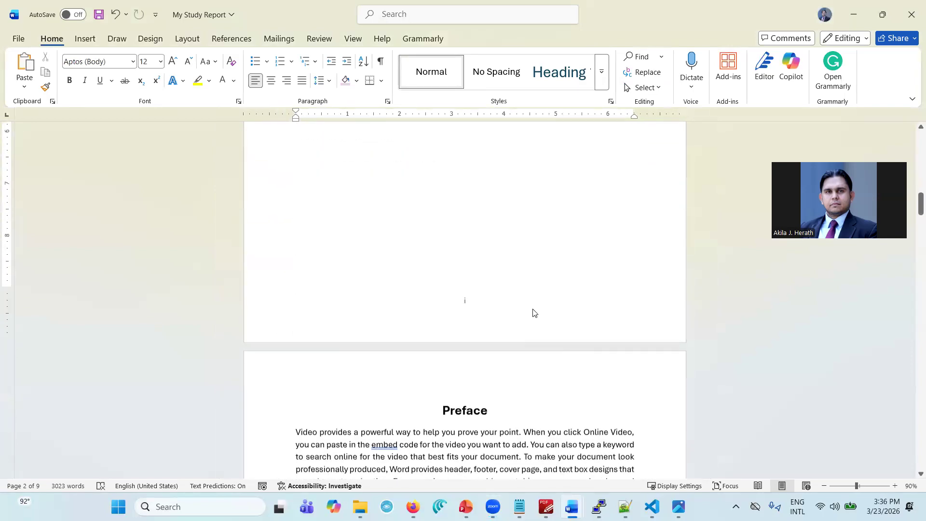
double_click(534, 238)
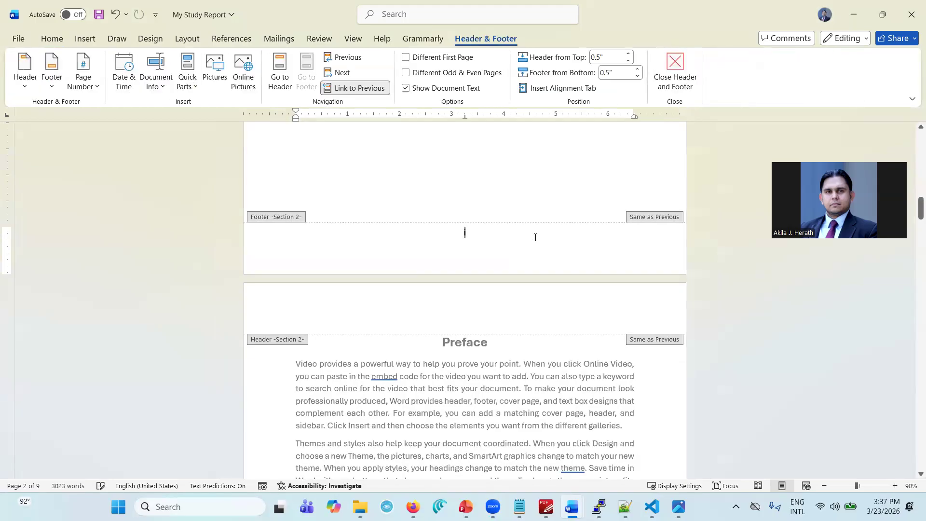
left_click(120, 82)
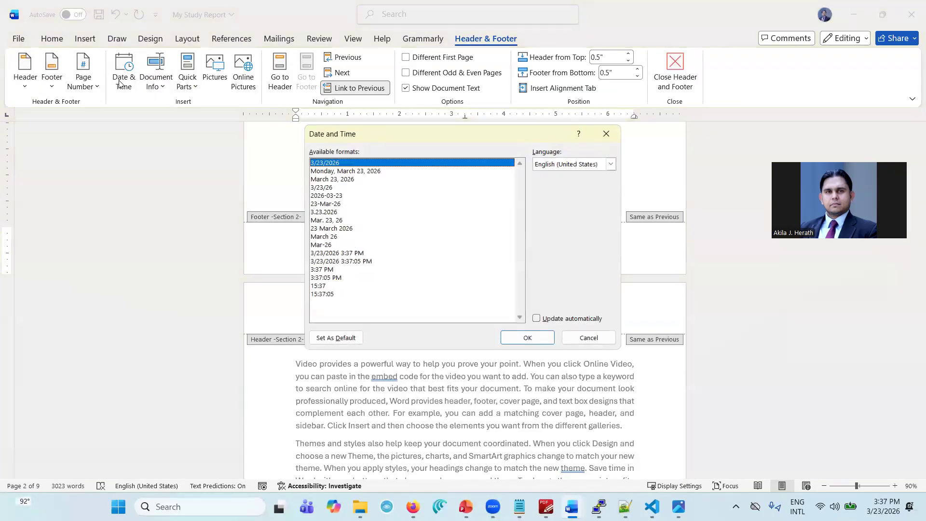
double_click(339, 179)
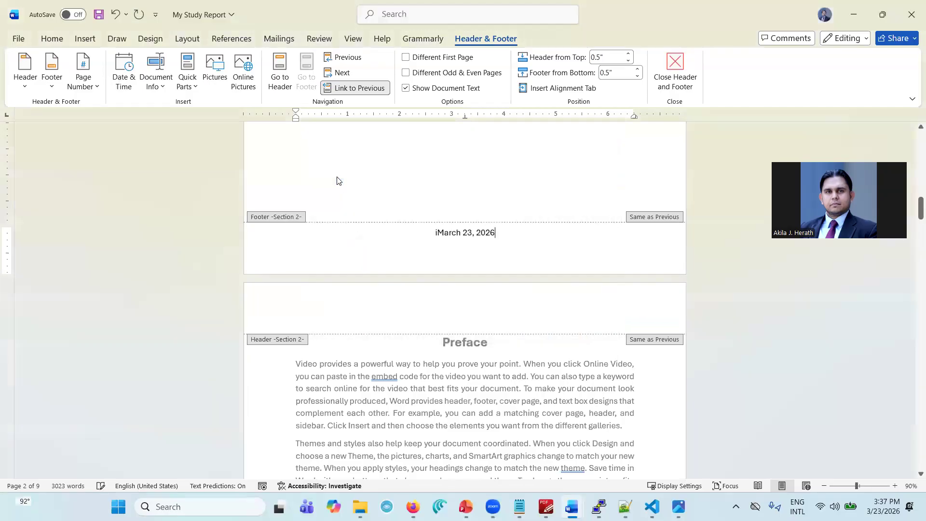
left_click(438, 233)
type("i")
key("ctrl+r")
key("ctrl+e")
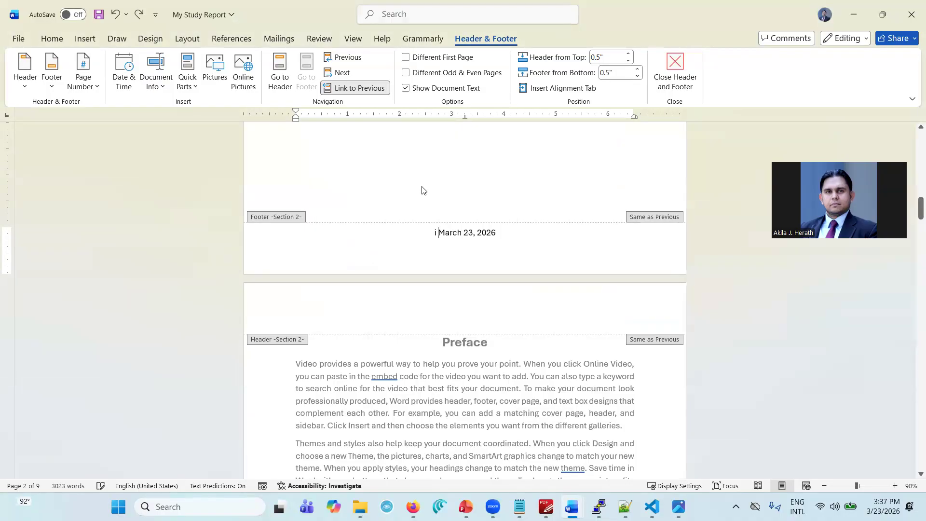
Delete the inserted date from the Acknowledgement page's footer
key("Delete")
key("Delete")
key("Delete")
key("Delete")
key("Delete")
key("Delete")
key("Delete")
key("Delete")
key("Delete")
key("Delete")
key("Delete")
key("Delete")
key("Delete")
key("Delete")
Look through the Quick Parts and Document Info options for the footer, and close the footer without inserting anything
left_click(187, 86)
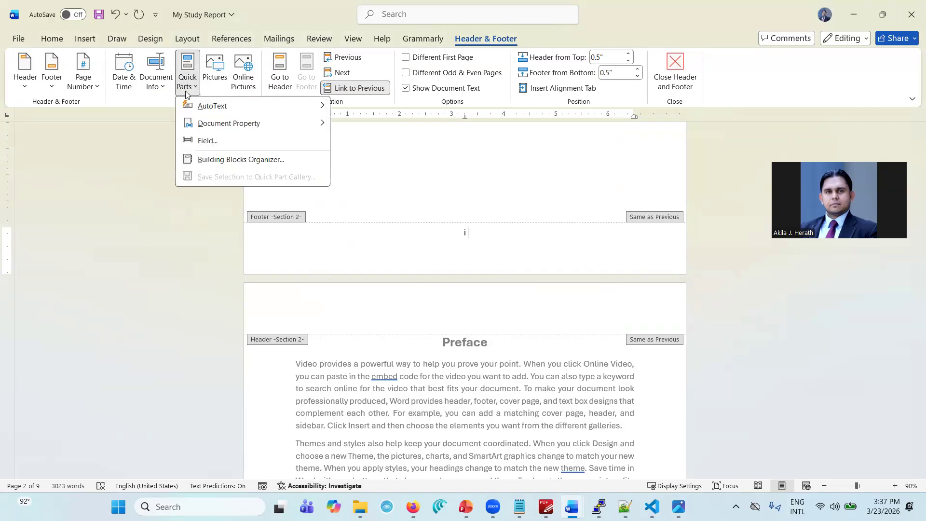
left_click(160, 91)
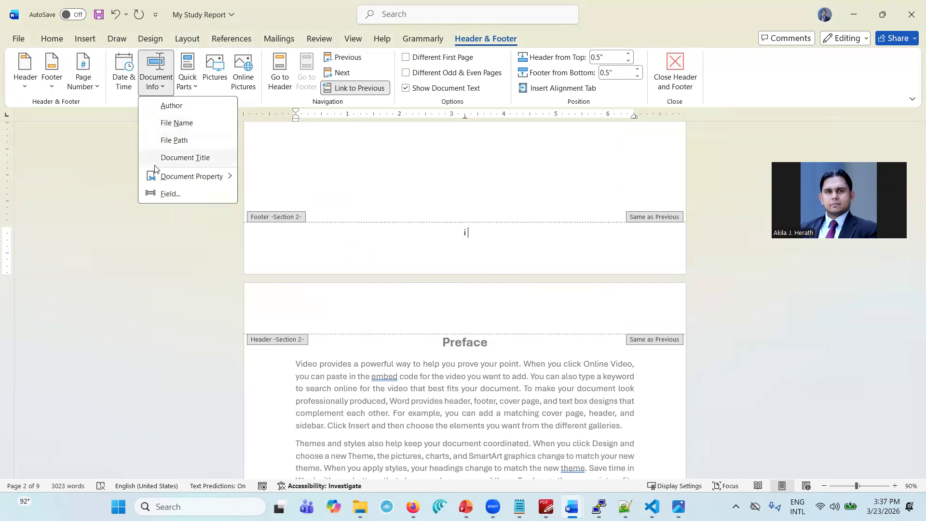
left_click(525, 238)
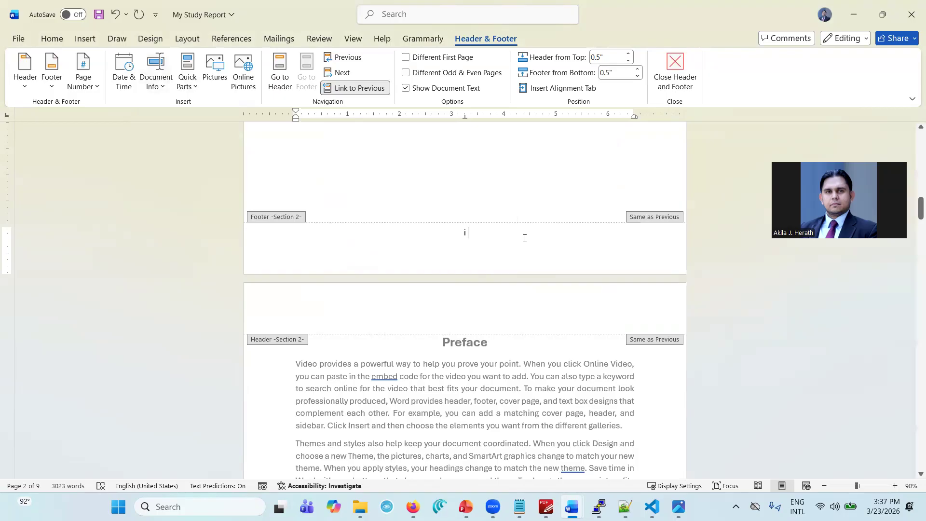
double_click(547, 192)
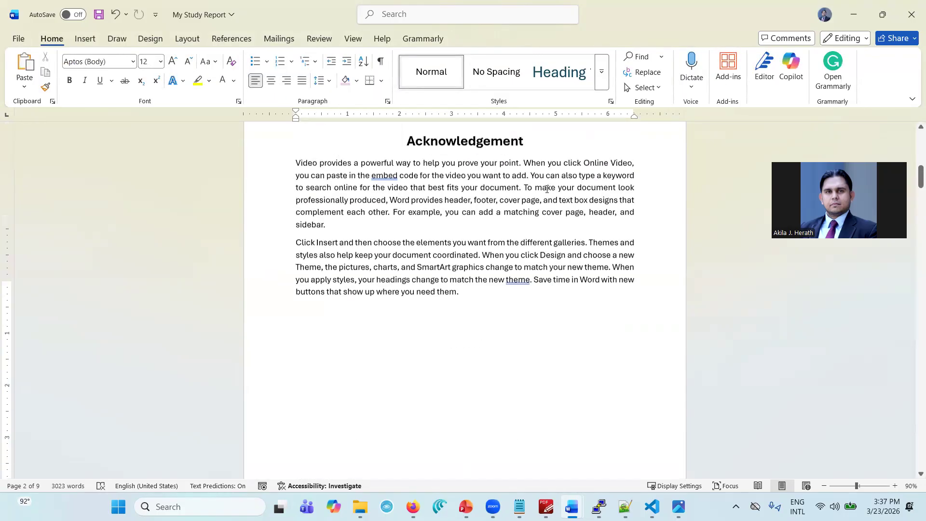
Recheck the page numbering at the end of the cover page and on the Acknowledgement page
scroll(546, 189, "up", 8)
scroll(546, 189, "down", 10)
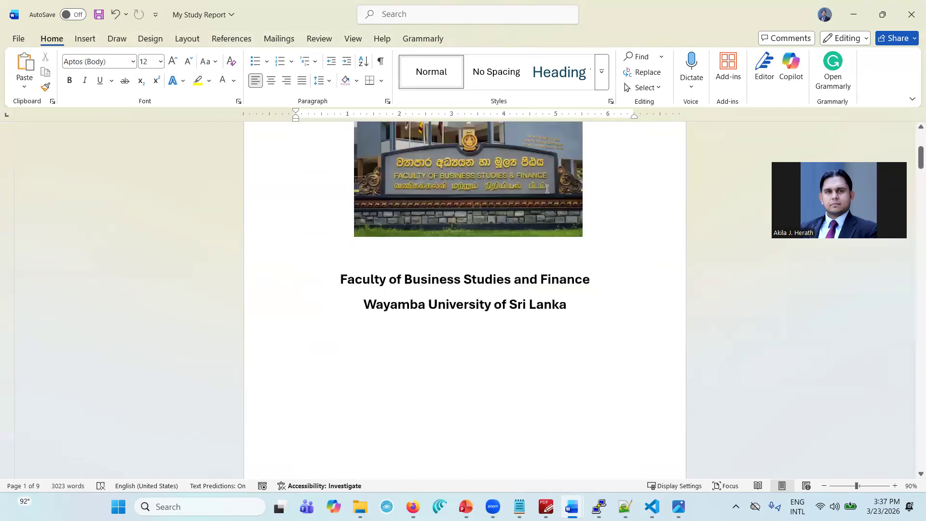
scroll(547, 189, "down", 5)
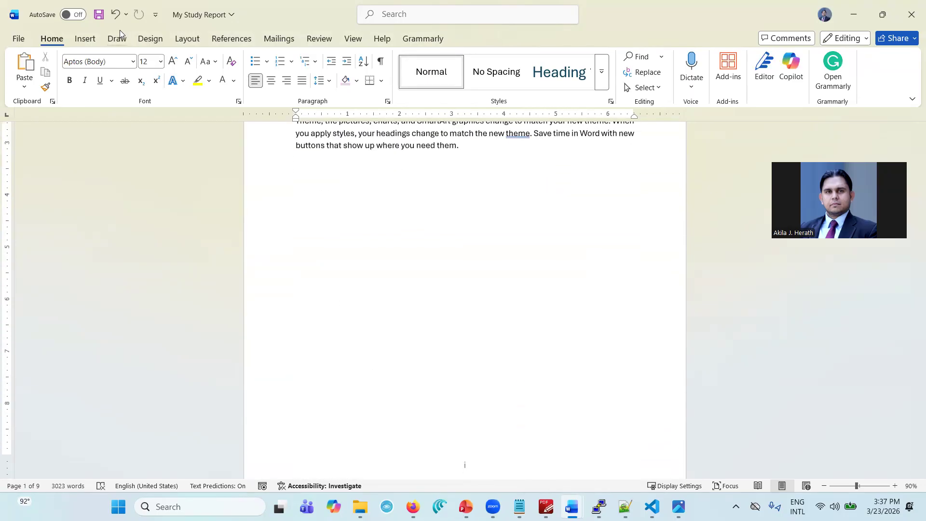
left_click(110, 41)
left_click(141, 42)
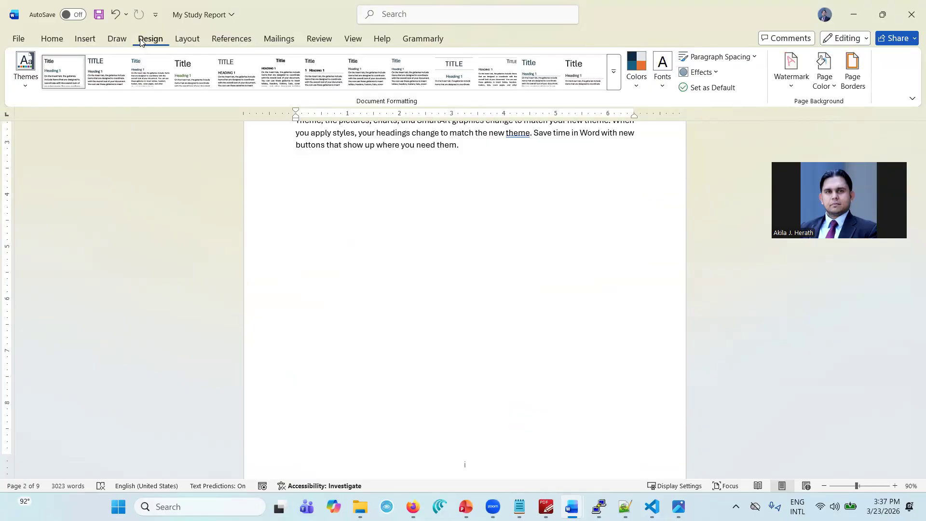
scroll(329, 141, "up", 15)
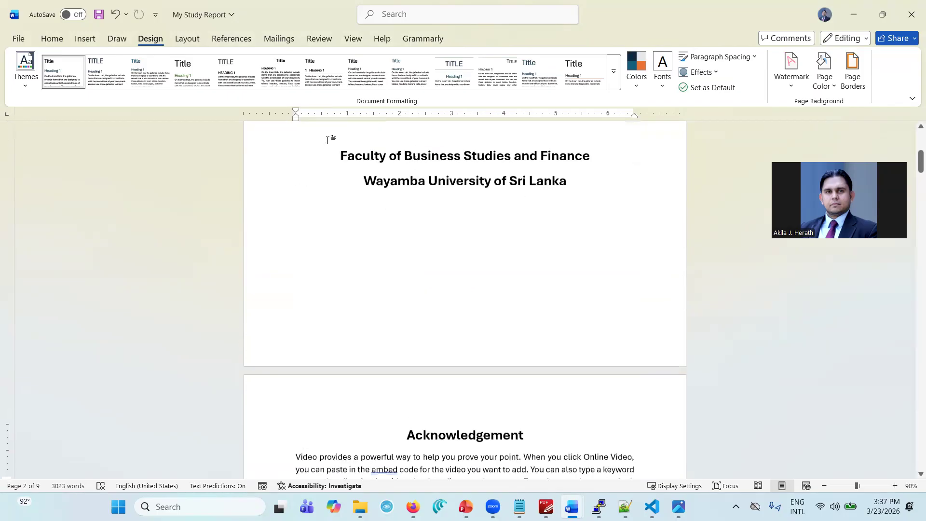
scroll(329, 141, "down", 15)
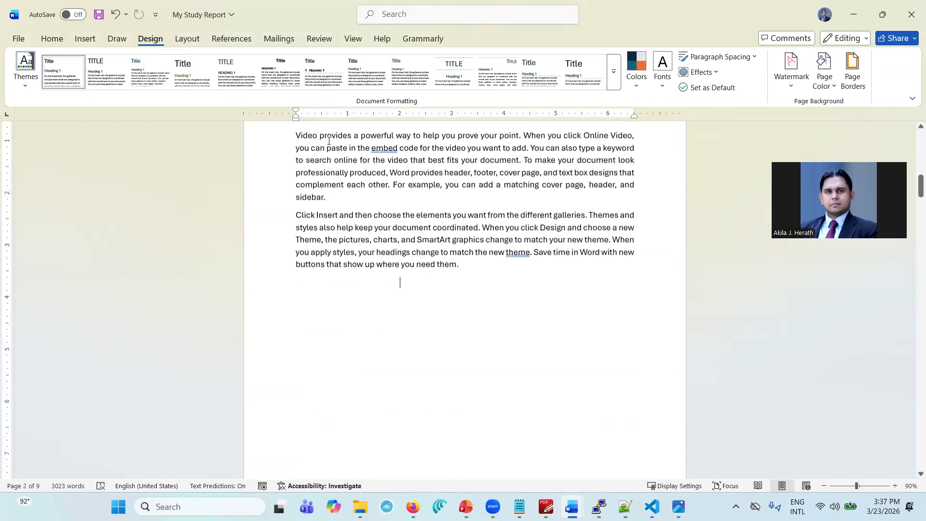
scroll(328, 141, "down", 15)
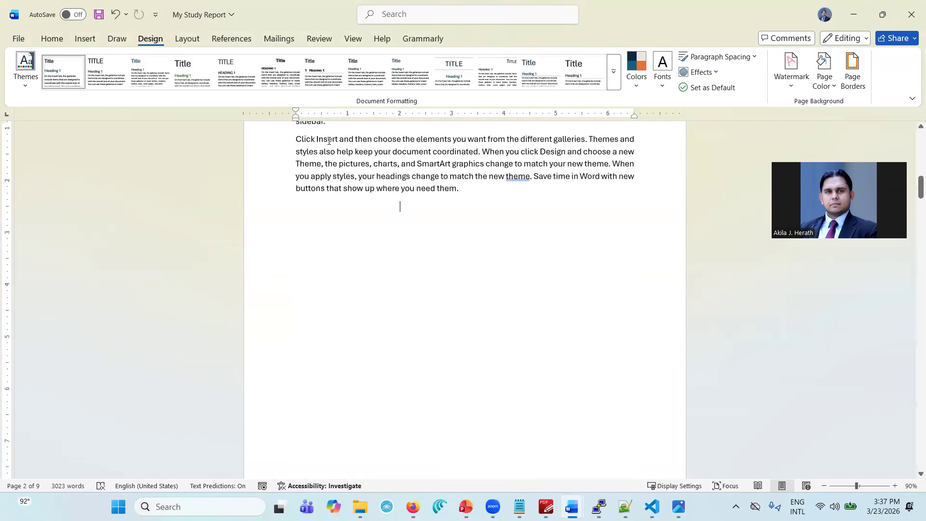
scroll(329, 141, "up", 8)
scroll(329, 141, "down", 8)
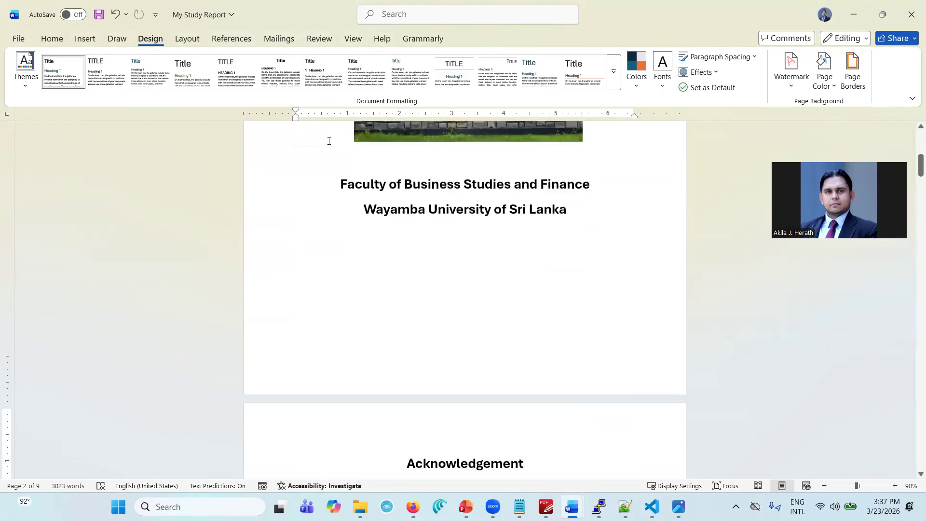
scroll(386, 249, "down", 3)
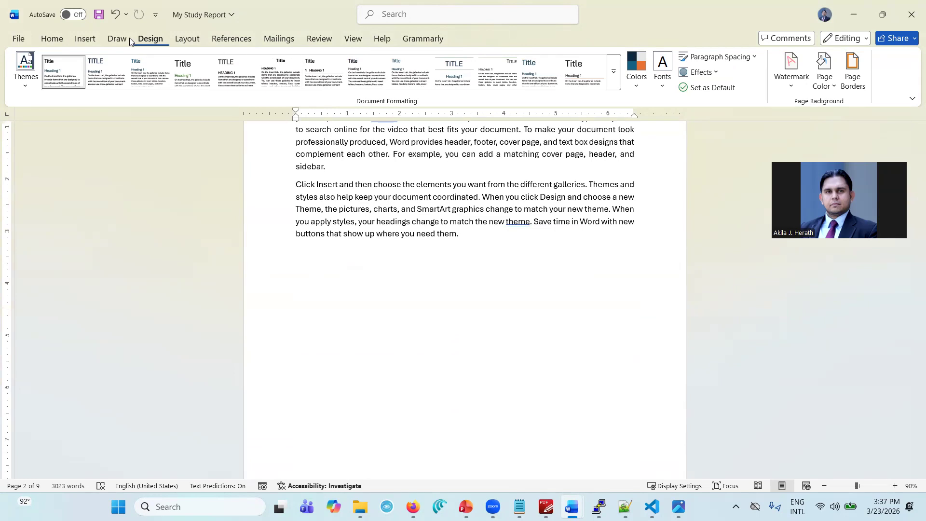
left_click(86, 40)
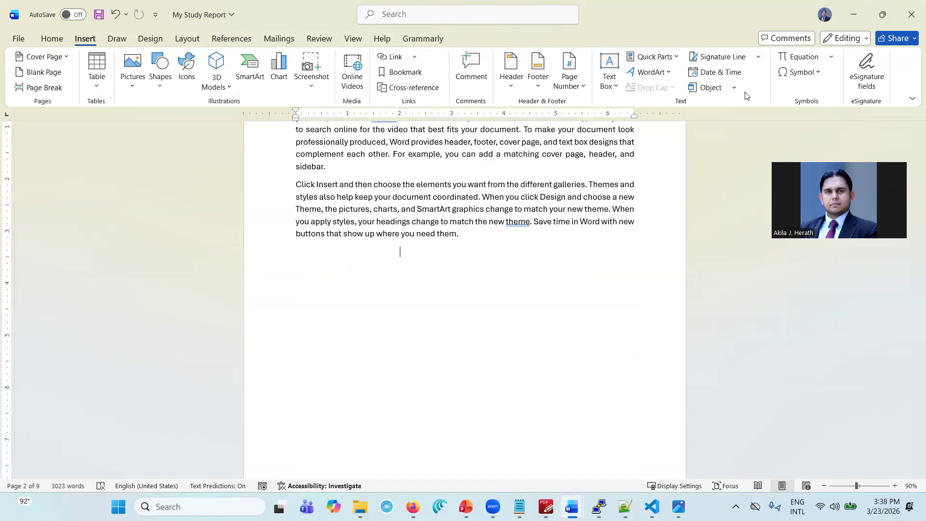
left_click(146, 41)
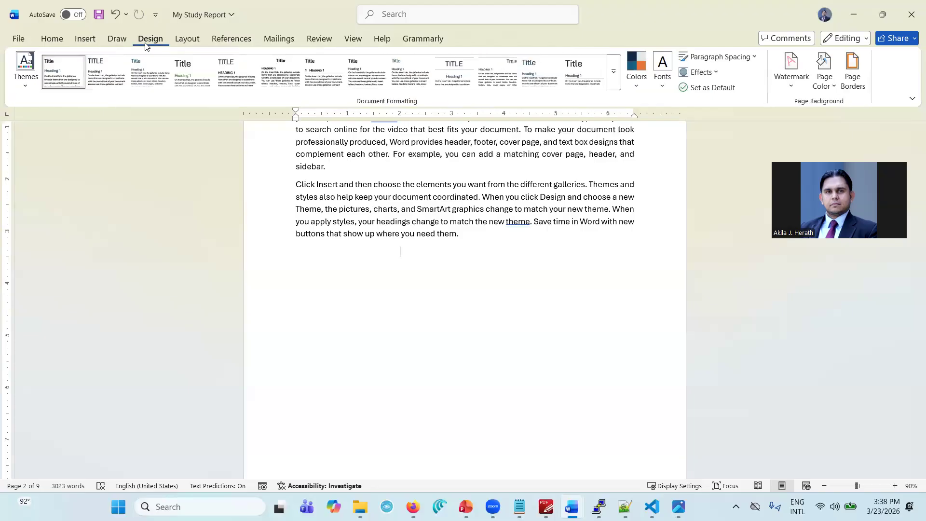
Add a custom text watermark reading "FBSF" to the report, keeping the Calibri font and the semitransparent diagonal layout
left_click(796, 87)
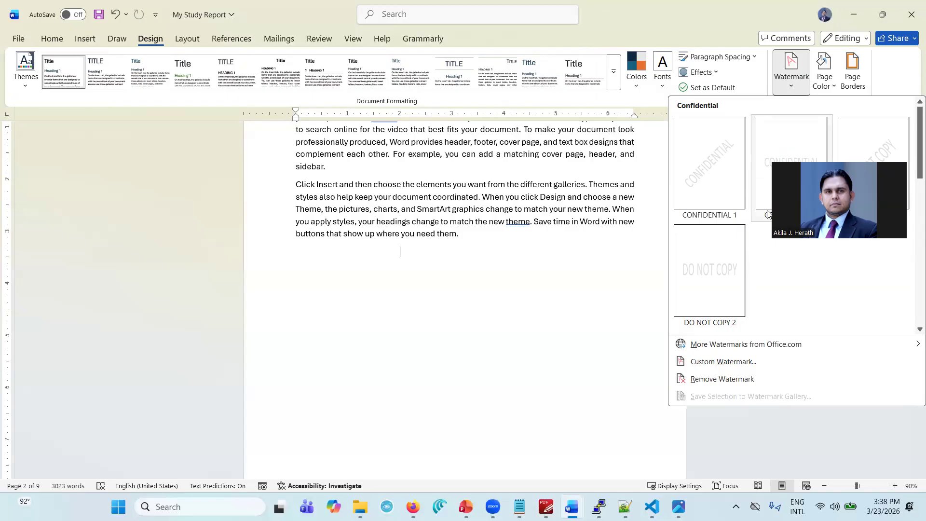
left_click(736, 362)
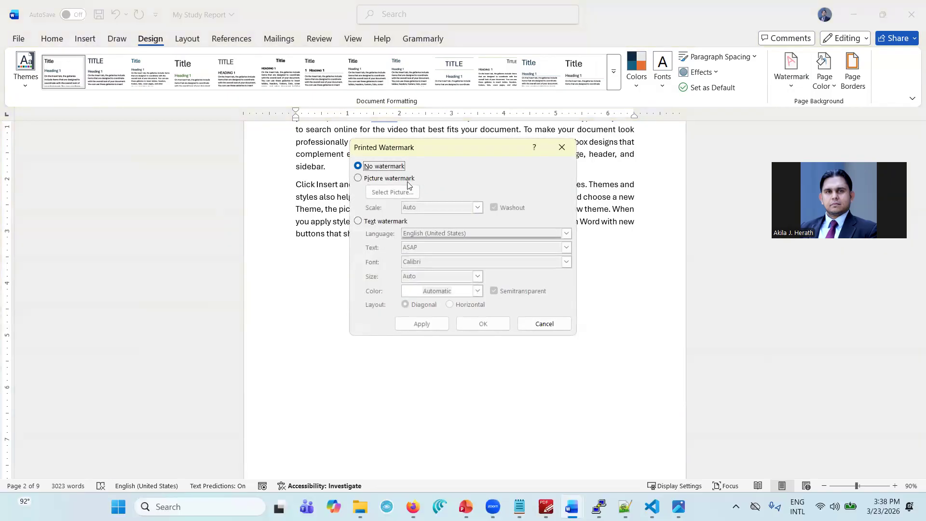
left_click(394, 179)
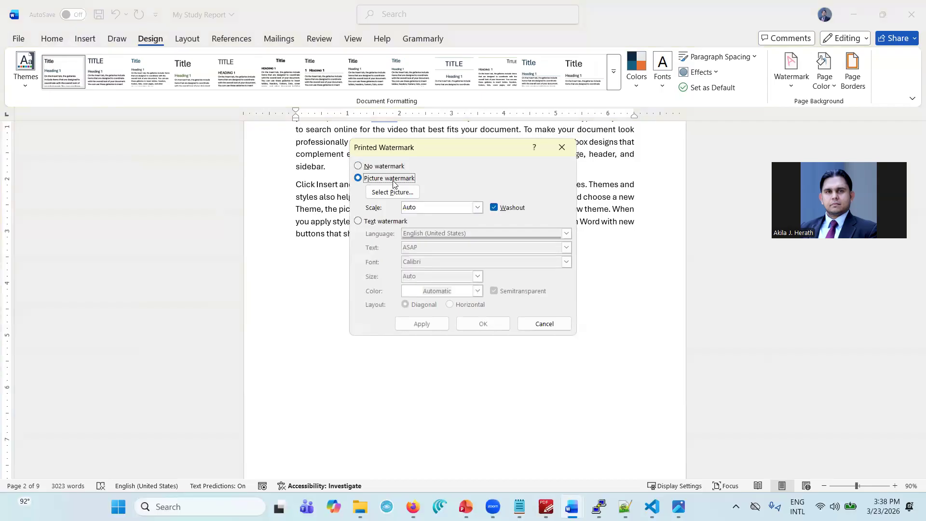
left_click(395, 222)
left_click(426, 247)
double_click(418, 247)
key("BackSpace")
type("F")
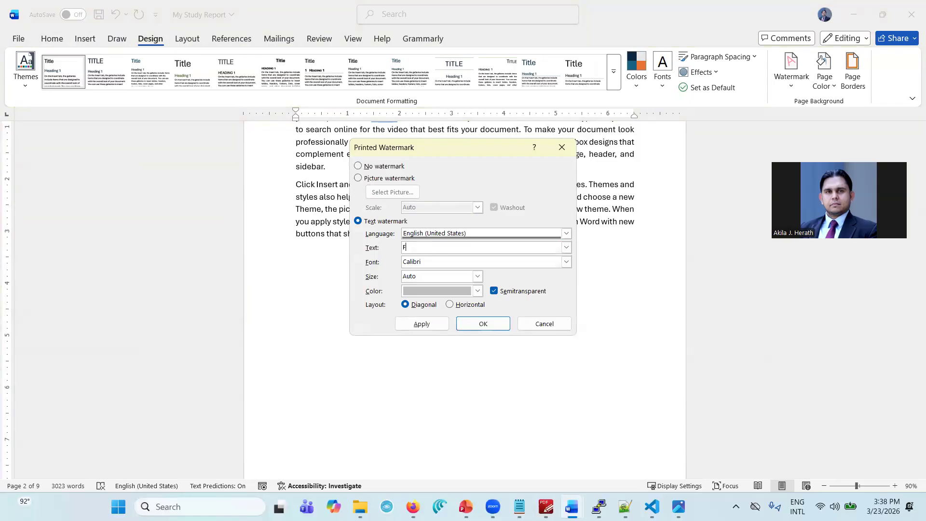
type("BSF")
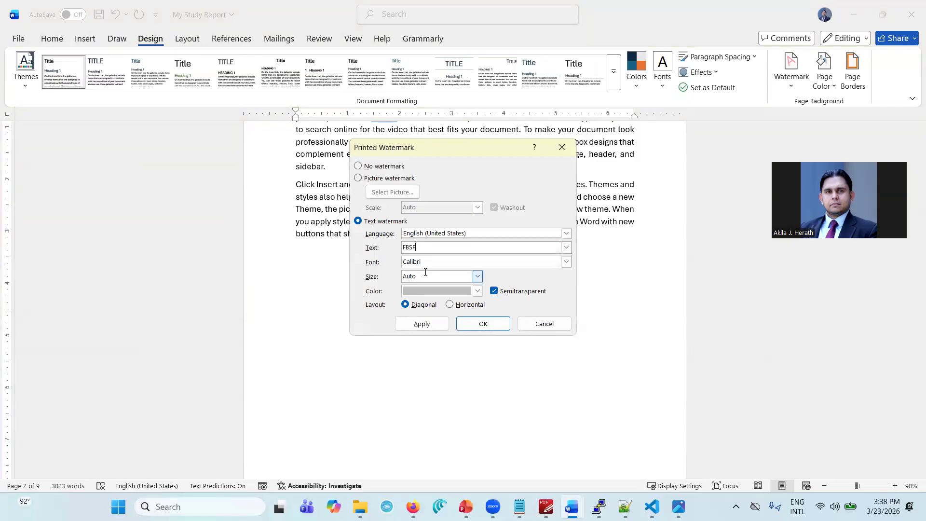
left_click(422, 323)
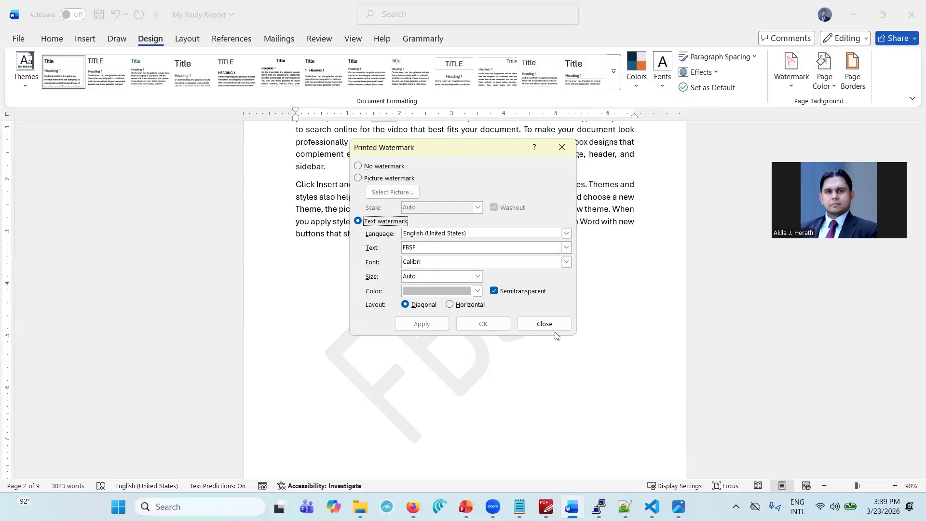
left_click(543, 324)
Look through the report's pages, from the Acknowledgement to the last body page, to check the watermark on each
scroll(543, 331, "up", 15)
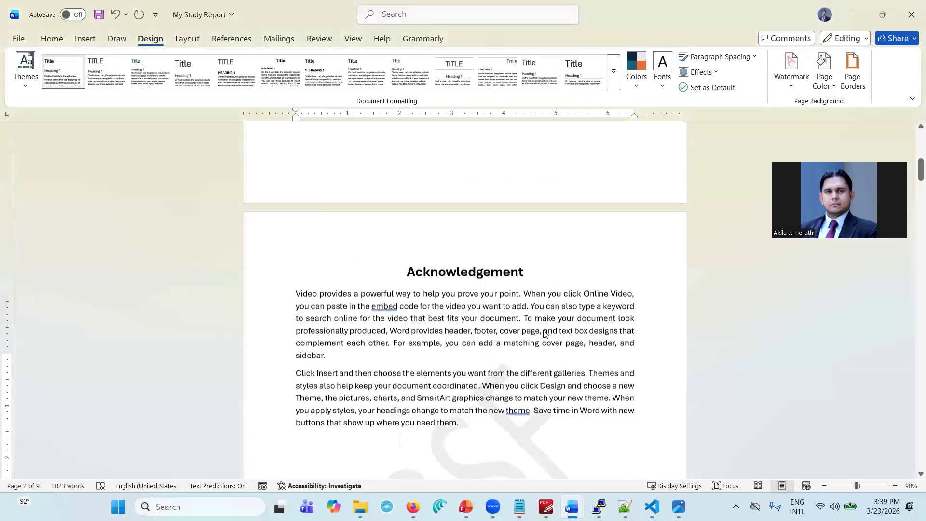
scroll(543, 331, "down", 4)
scroll(544, 332, "down", 20)
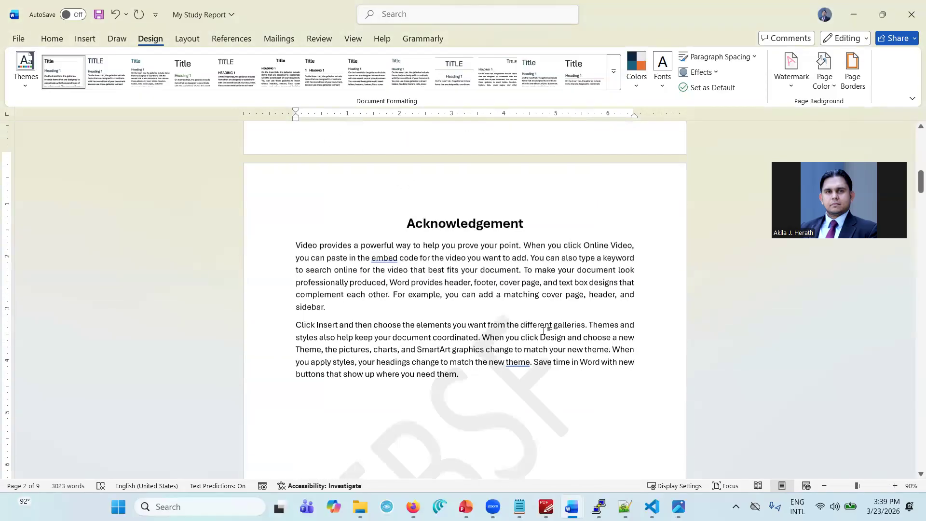
scroll(544, 330, "down", 20)
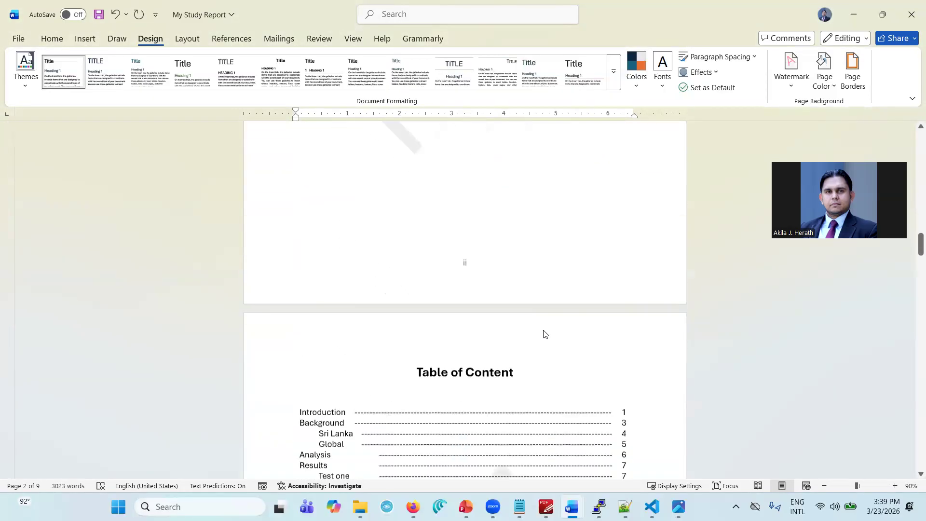
scroll(544, 330, "down", 20)
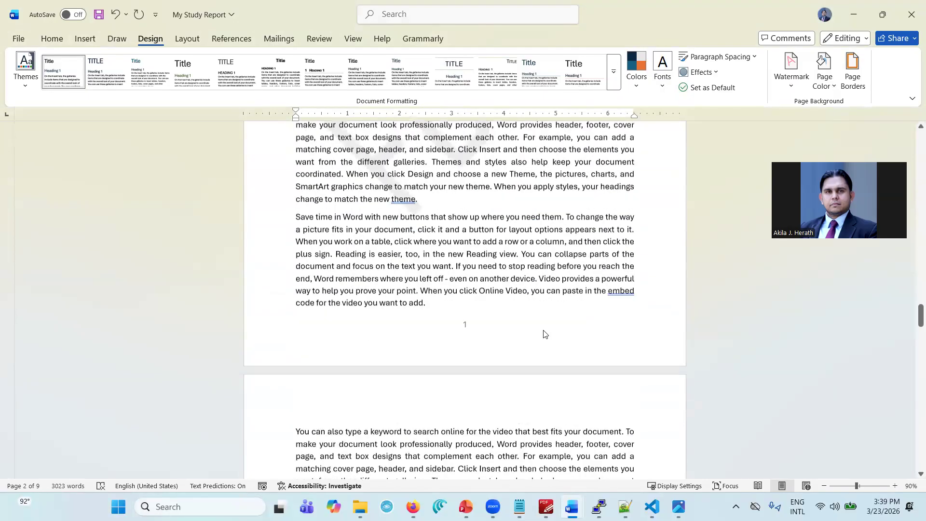
scroll(544, 331, "down", 6)
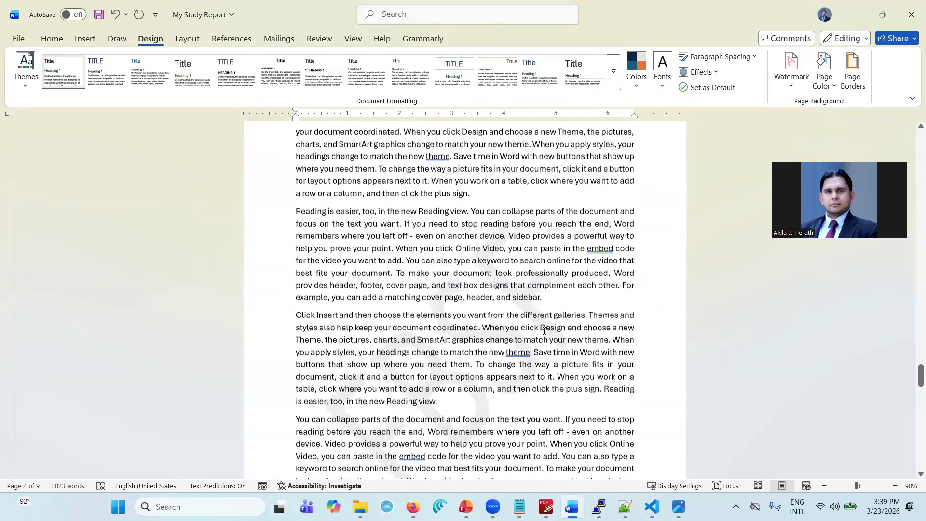
scroll(544, 331, "down", 15)
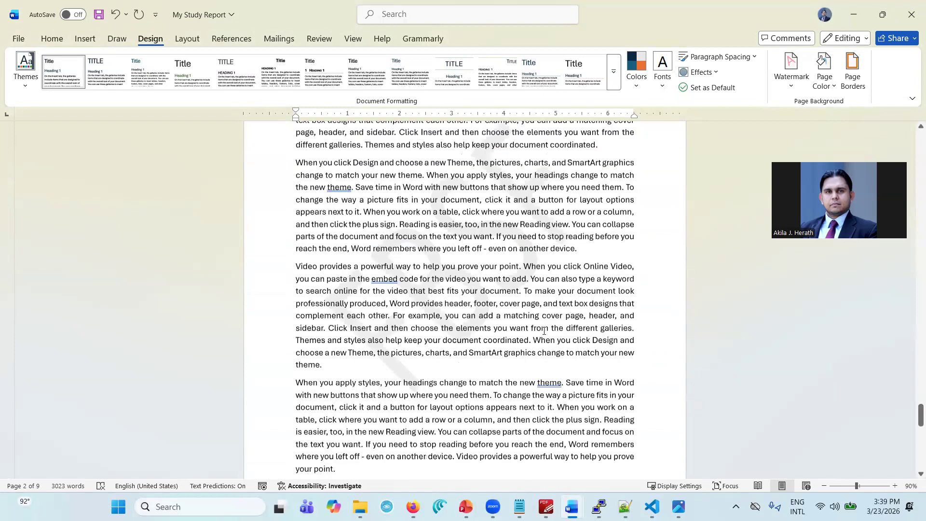
scroll(544, 330, "down", 20)
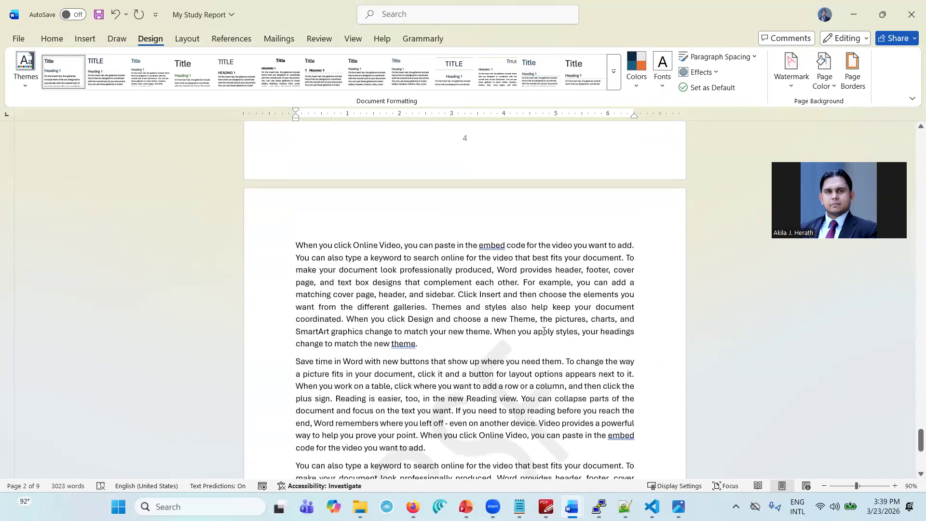
scroll(544, 331, "down", 1)
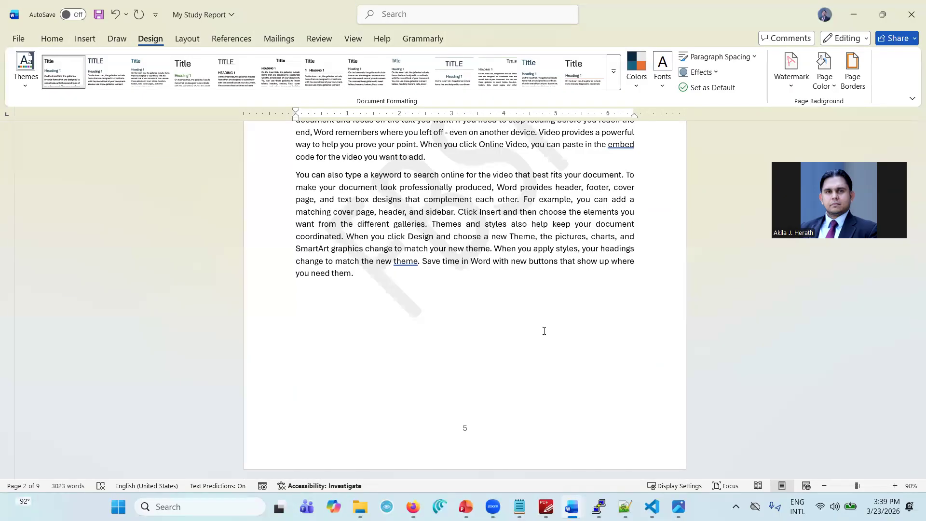
scroll(544, 331, "up", 20)
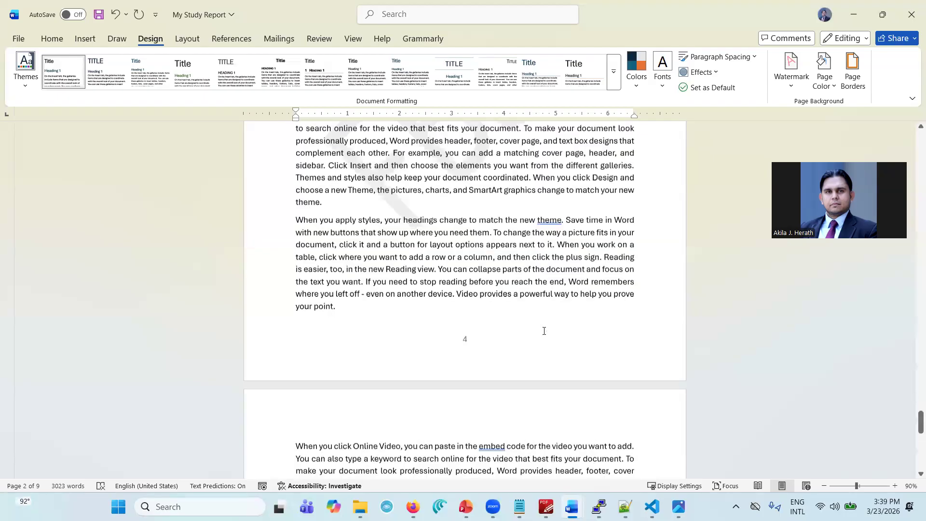
scroll(544, 331, "up", 20)
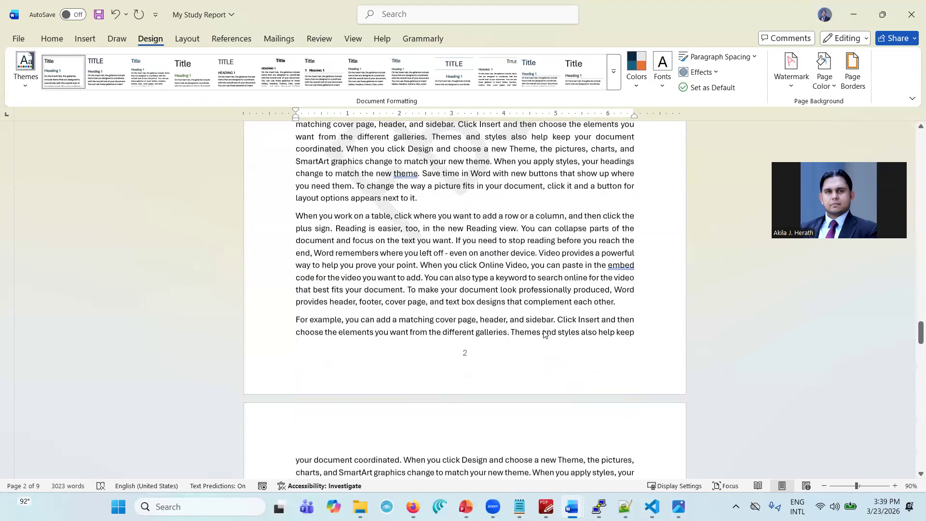
scroll(543, 333, "up", 10)
scroll(544, 331, "down", 15)
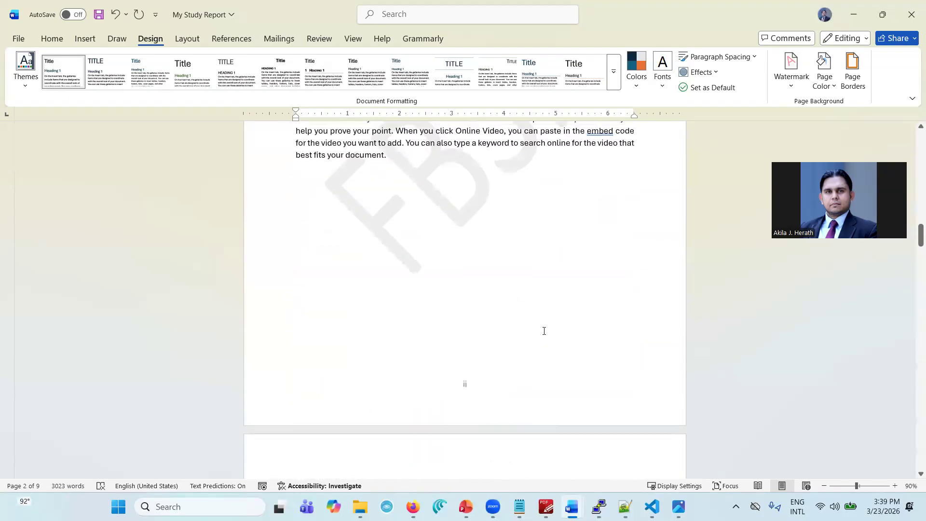
scroll(544, 330, "down", 10)
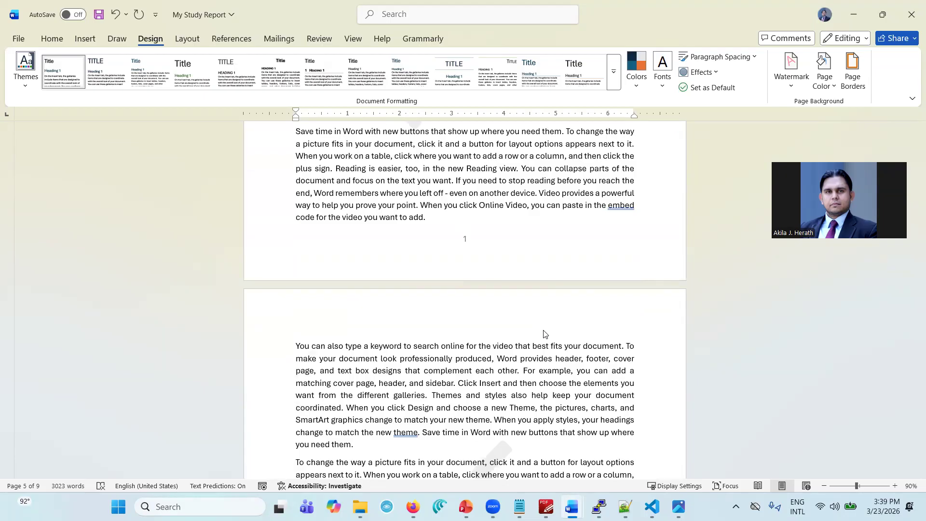
scroll(544, 333, "up", 10)
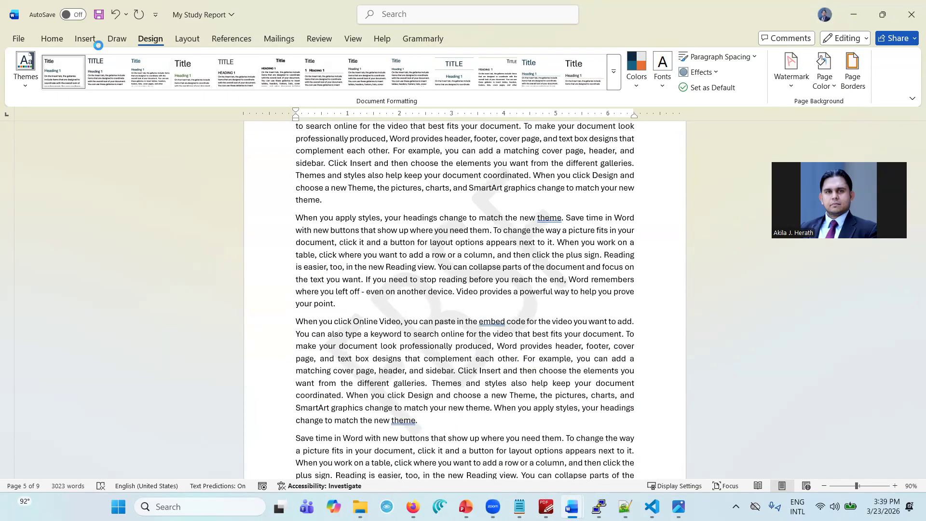
View the available page orientation options and close them without choosing one
left_click(187, 38)
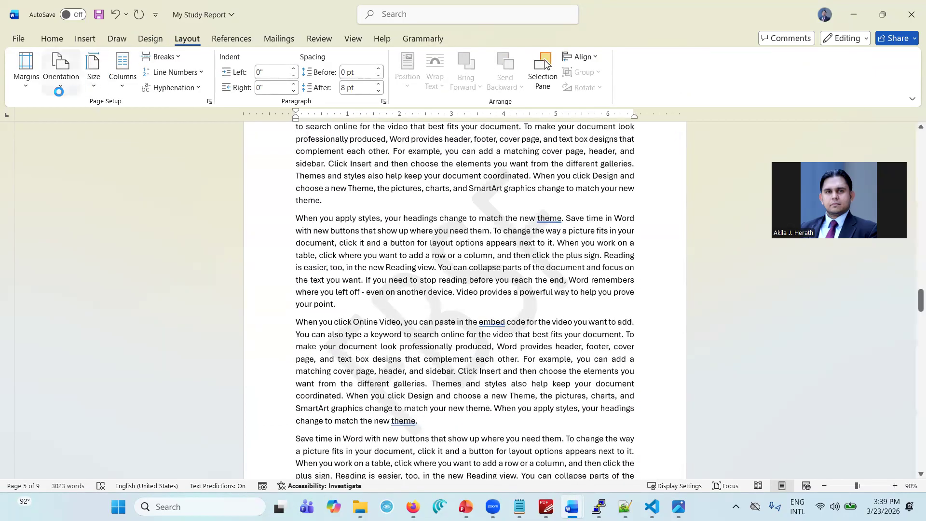
left_click(60, 82)
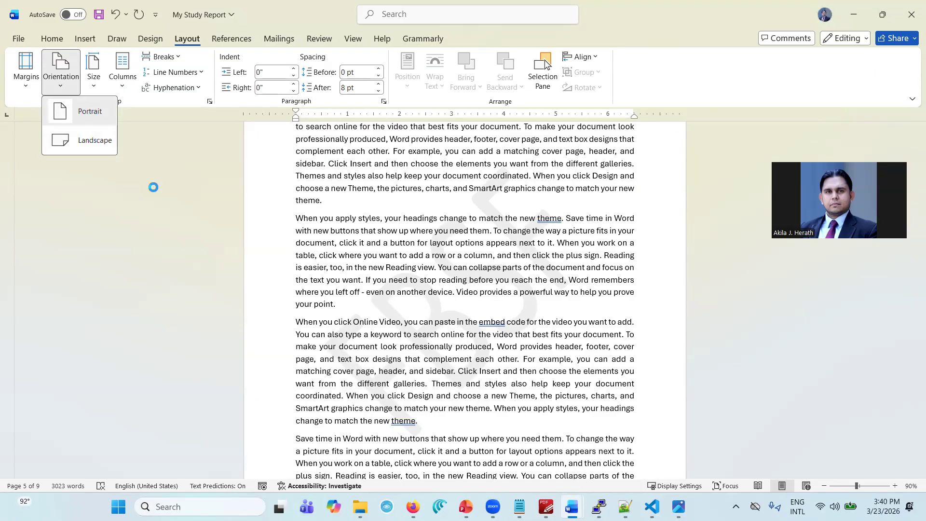
left_click(281, 228)
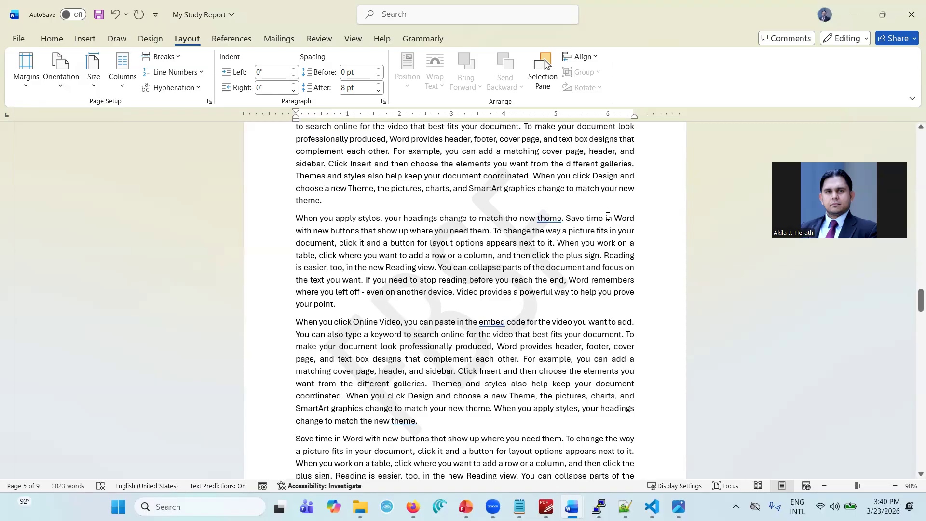
Insert a blank page after the last line of the body page numbered 2
scroll(608, 217, "down", 10)
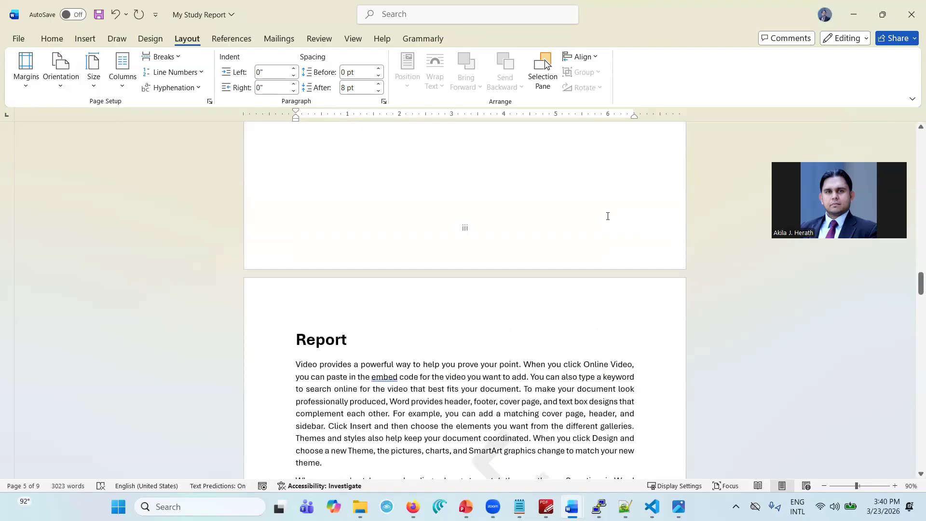
scroll(608, 217, "down", 8)
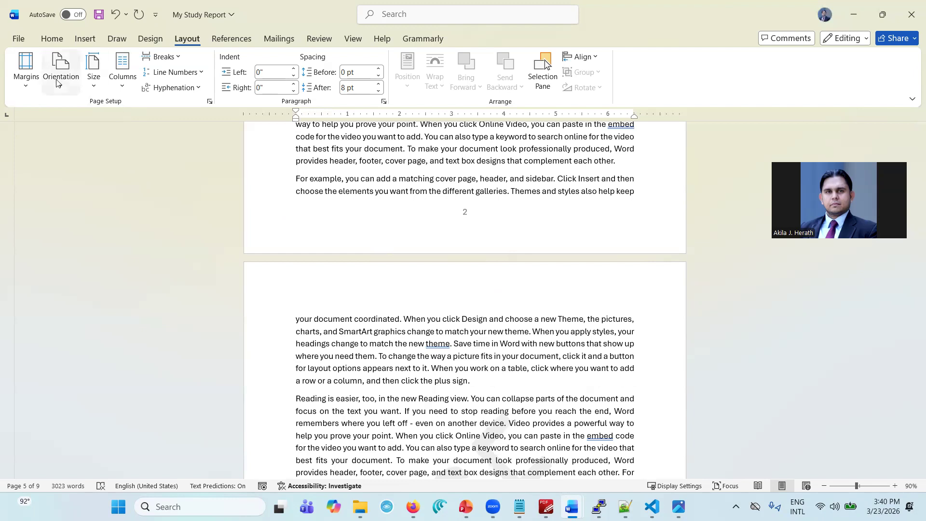
scroll(688, 259, "up", 3)
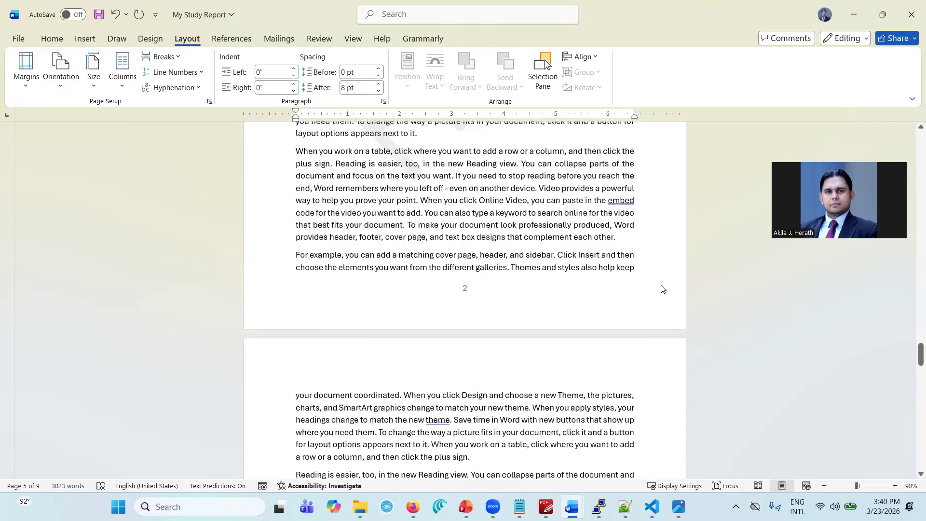
left_click(656, 292)
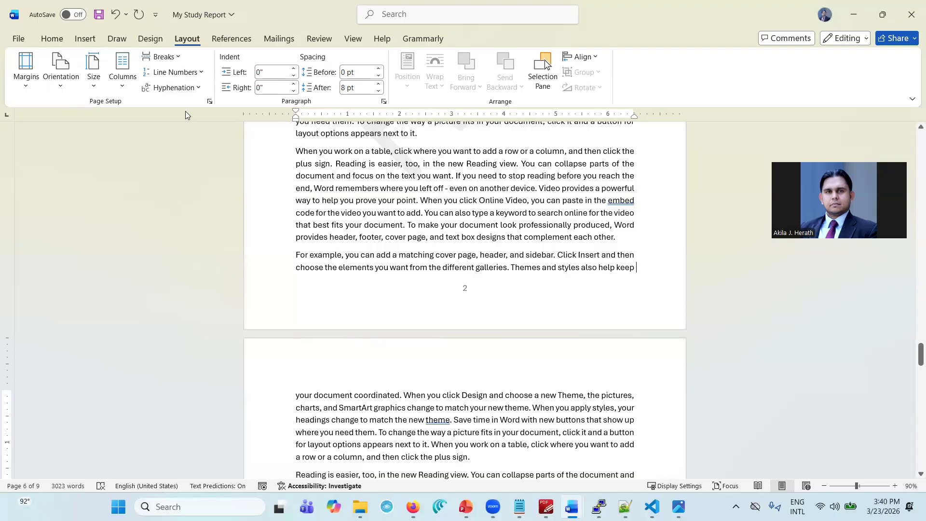
left_click(24, 87)
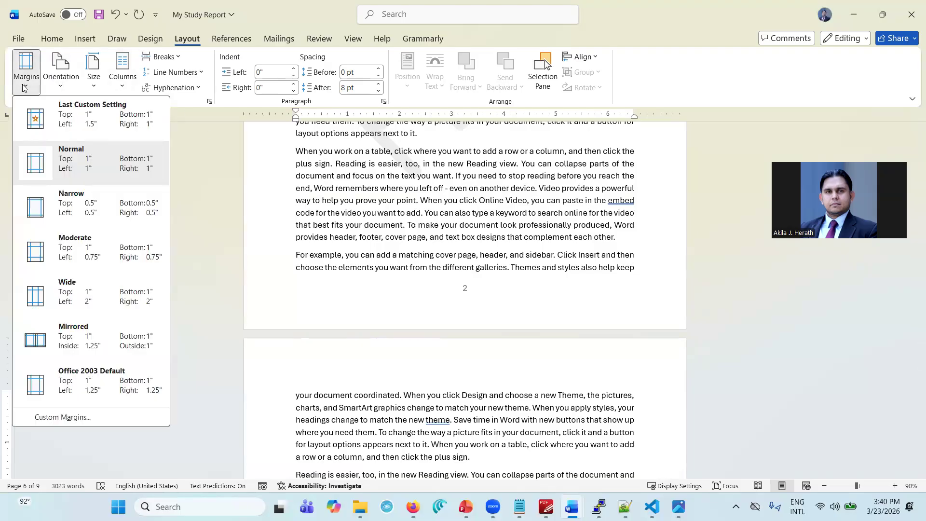
left_click(85, 42)
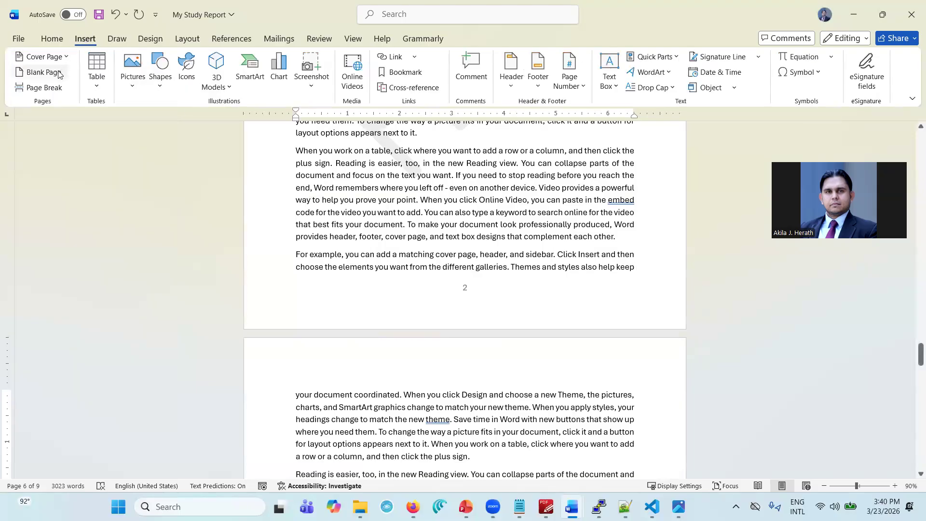
left_click(58, 73)
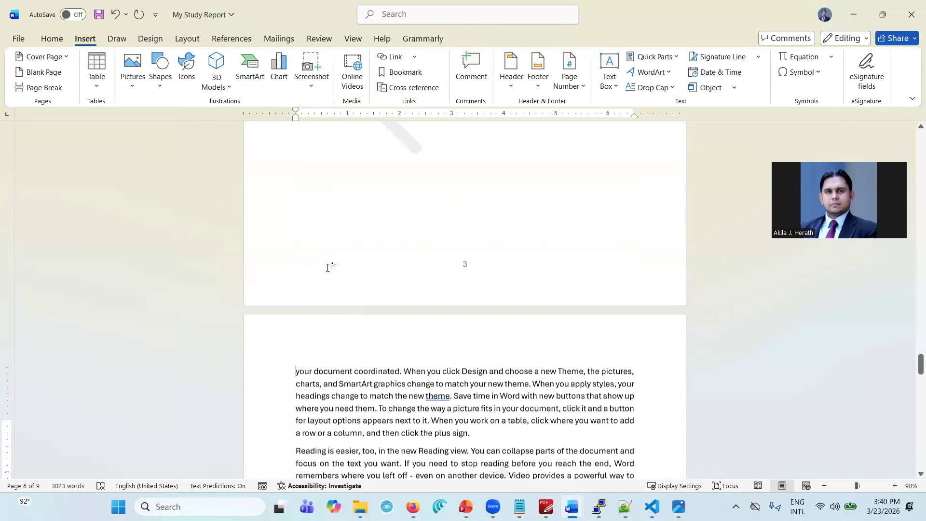
Apply Landscape orientation with the cursor on the new blank page, and check the pages before it
scroll(328, 268, "up", 10)
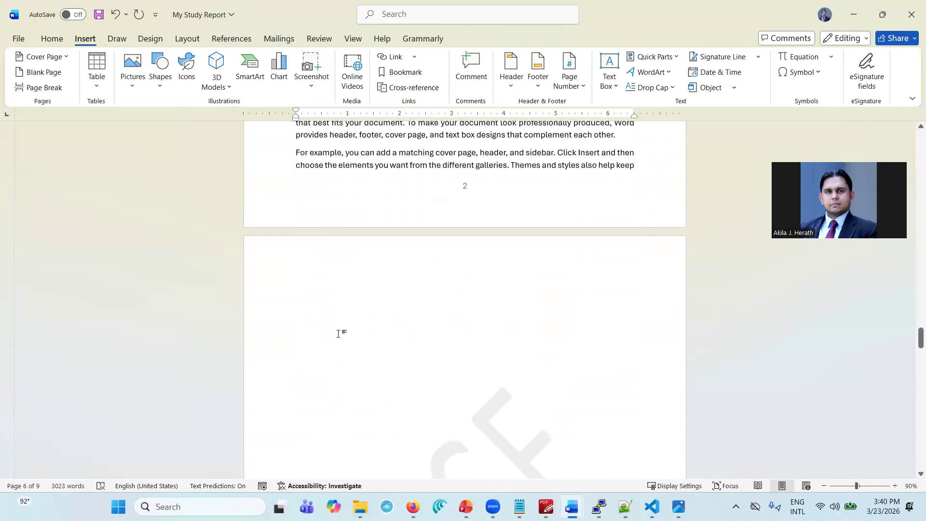
left_click(338, 333)
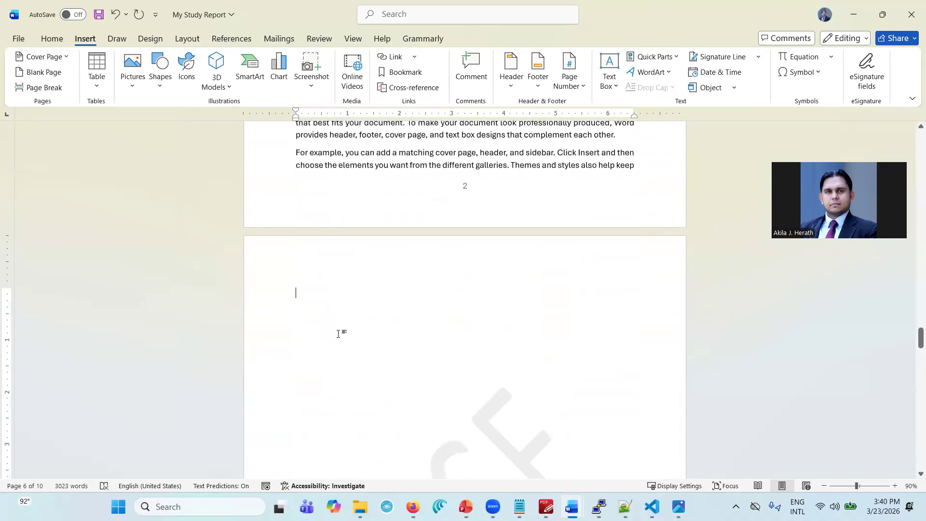
left_click(193, 41)
left_click(62, 77)
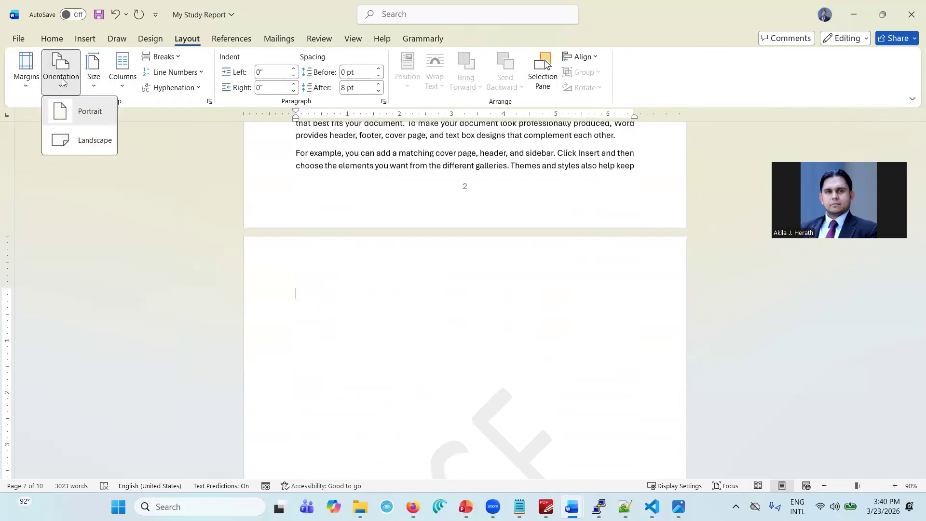
left_click(93, 145)
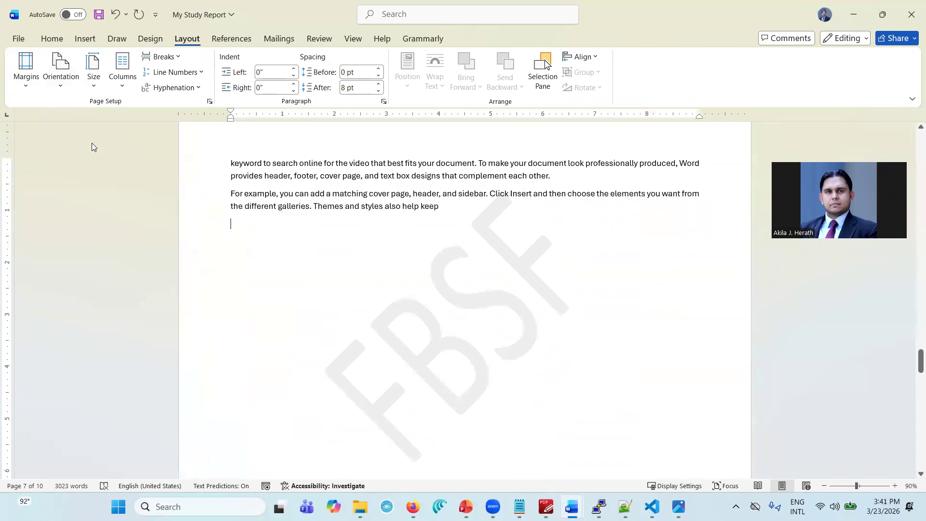
scroll(92, 143, "up", 20)
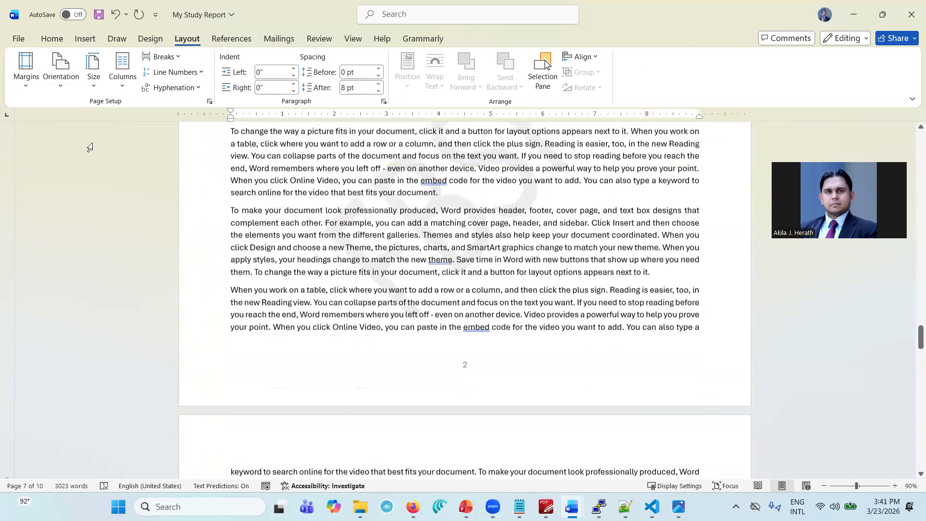
scroll(90, 147, "up", 10)
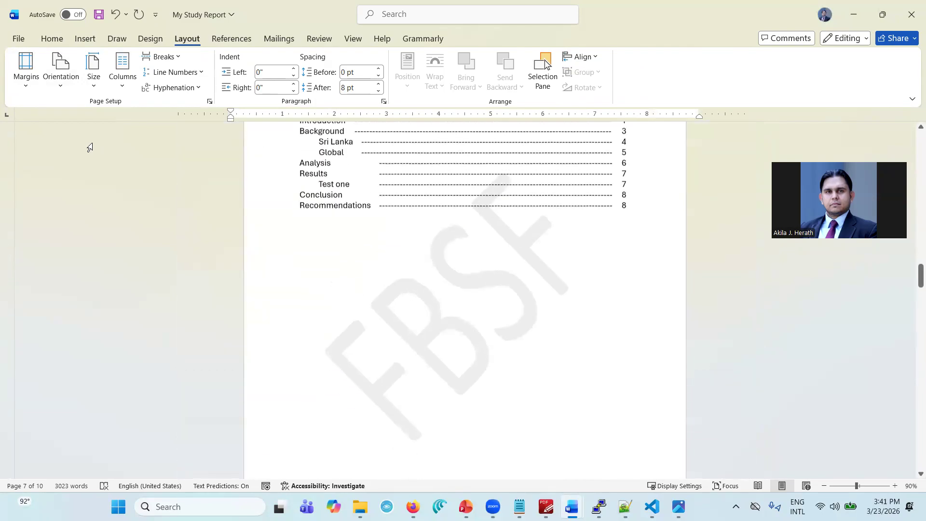
Insert a Next Page section break after the last line of the body page numbered 2
scroll(90, 147, "down", 7)
scroll(90, 147, "down", 15)
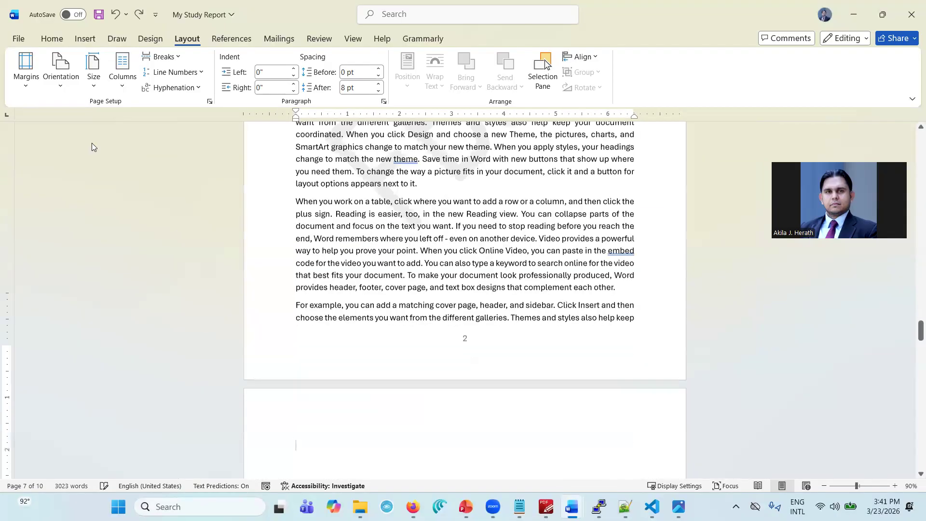
scroll(90, 147, "down", 5)
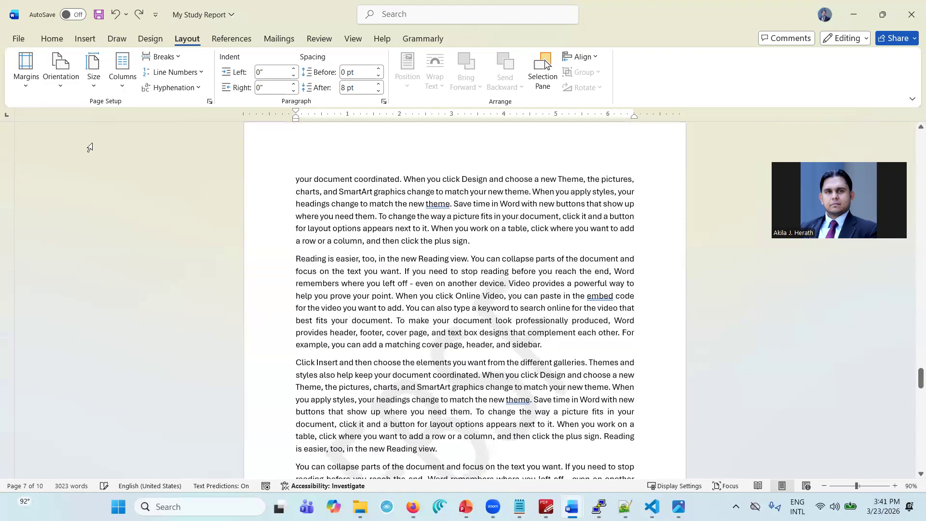
scroll(90, 147, "up", 7)
scroll(89, 147, "up", 7)
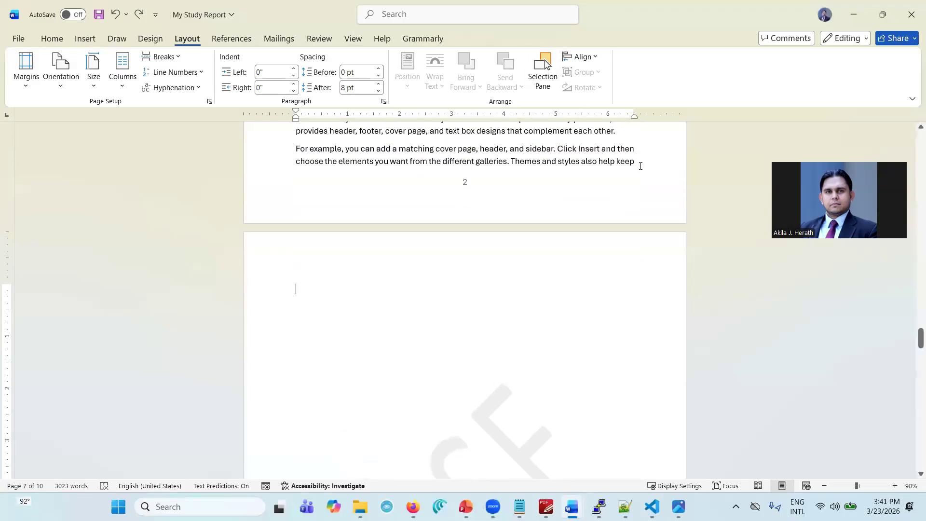
left_click(640, 166)
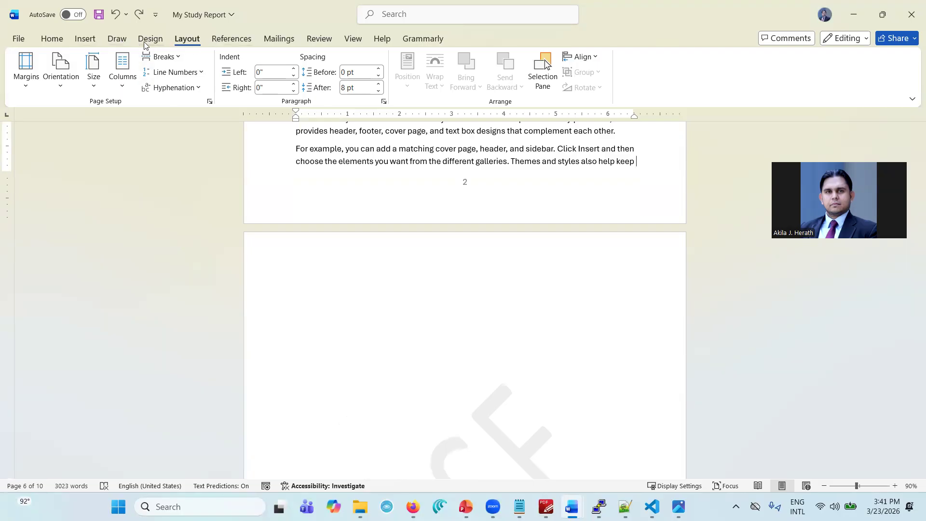
left_click(168, 57)
left_click(206, 235)
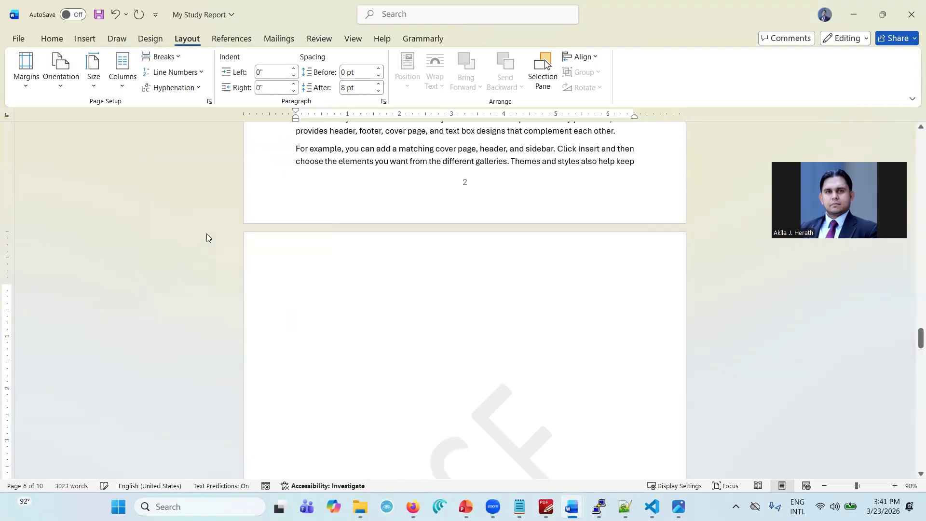
Look over the blank page and the start of the following text page to examine the page break and footer number
scroll(323, 272, "down", 10)
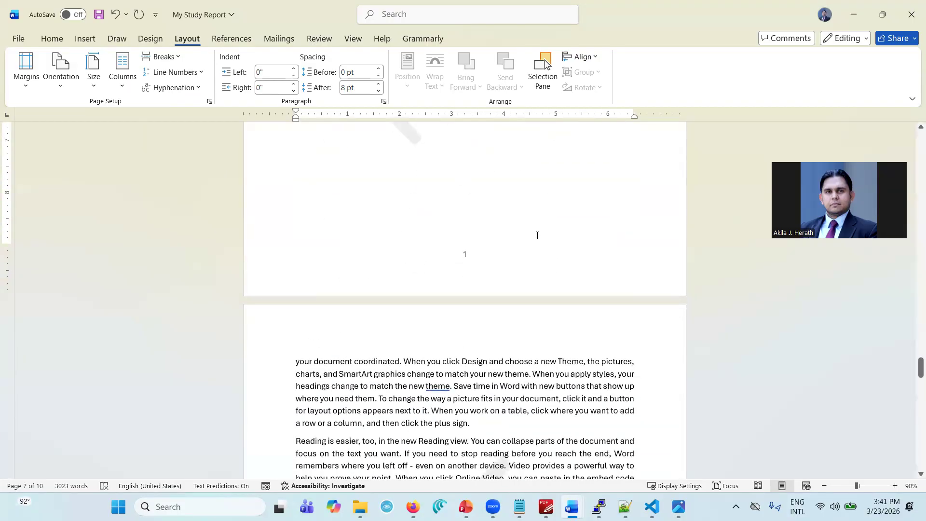
scroll(537, 236, "up", 5)
scroll(537, 235, "down", 3)
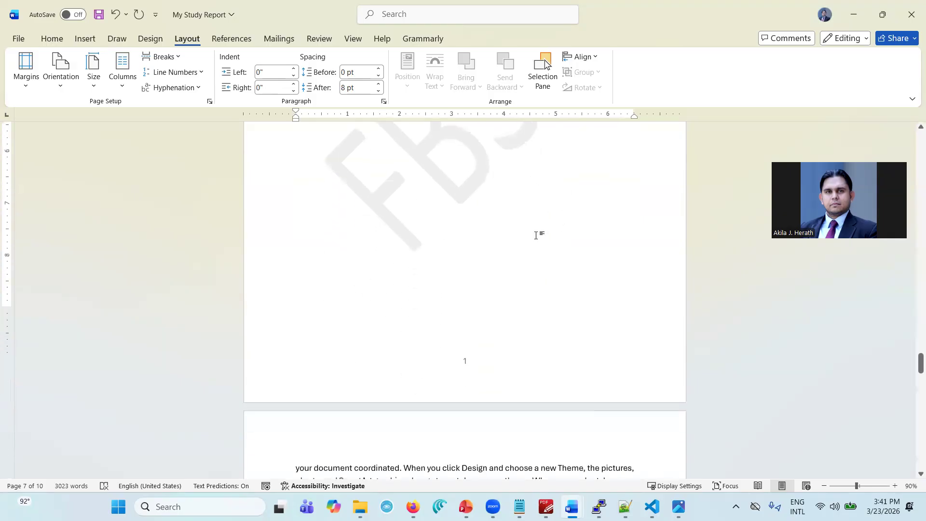
scroll(545, 249, "down", 3)
scroll(554, 240, "up", 10)
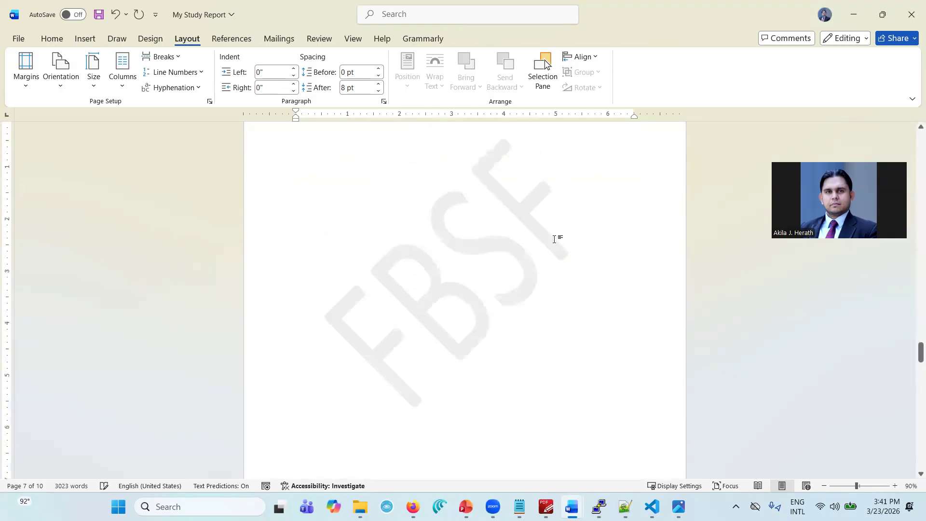
scroll(543, 281, "down", 9)
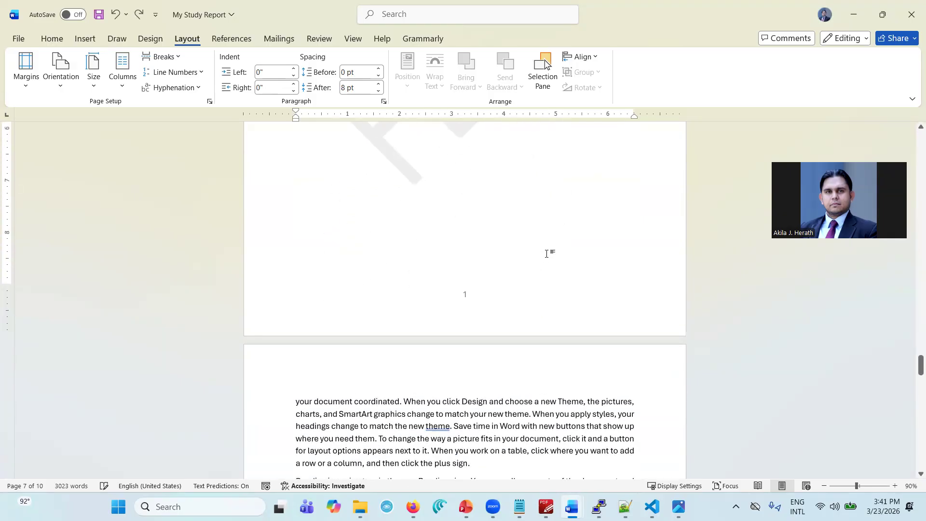
scroll(546, 253, "up", 10)
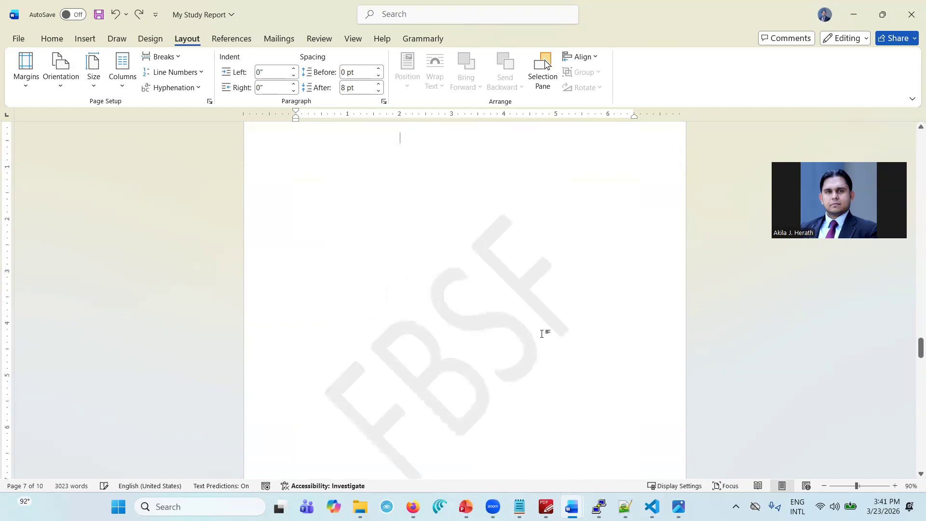
scroll(542, 333, "down", 8)
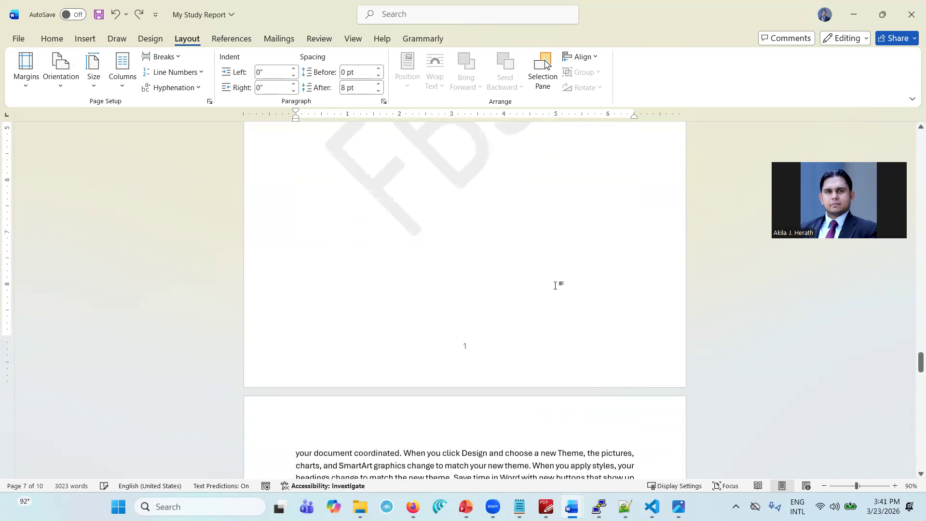
scroll(555, 286, "up", 8)
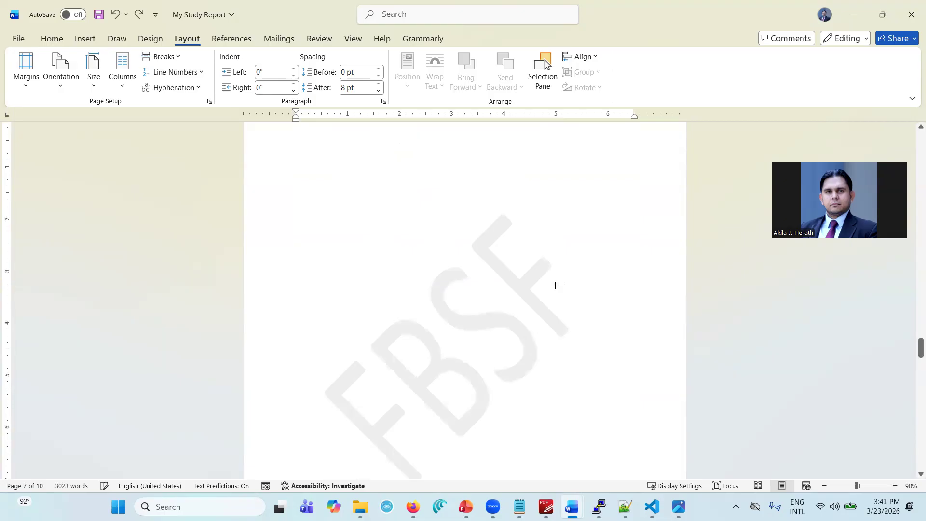
scroll(555, 285, "up", 5)
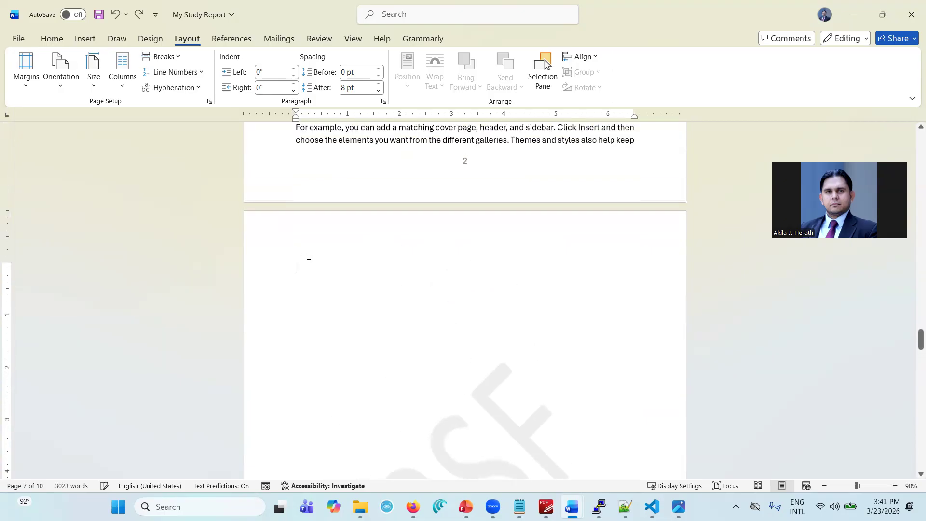
Fill the blank page with empty paragraphs until the cursor sits on its last line, without spilling onto another page
key("Return")
key("Return")
key("Return")
key("Return")
key("Return")
key("Return")
key("Return")
scroll(555, 285, "down", 12)
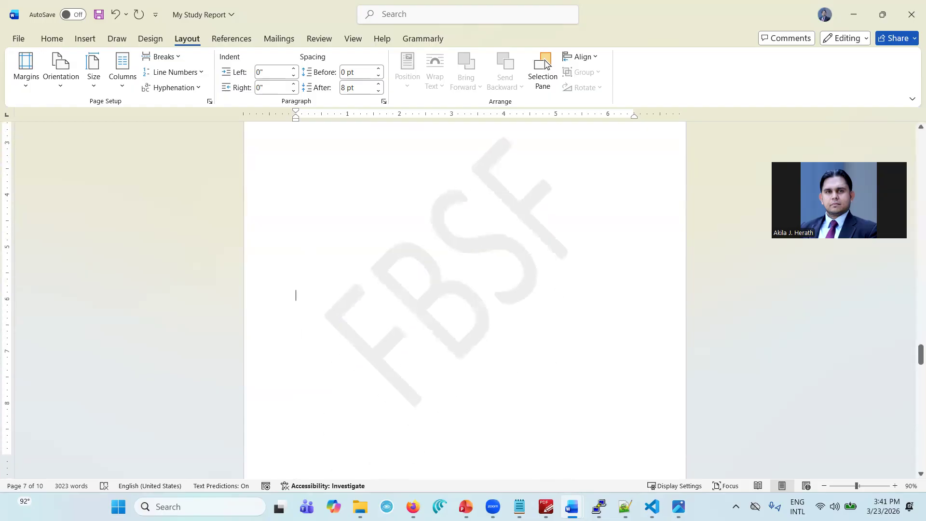
scroll(464, 299, "up", 4)
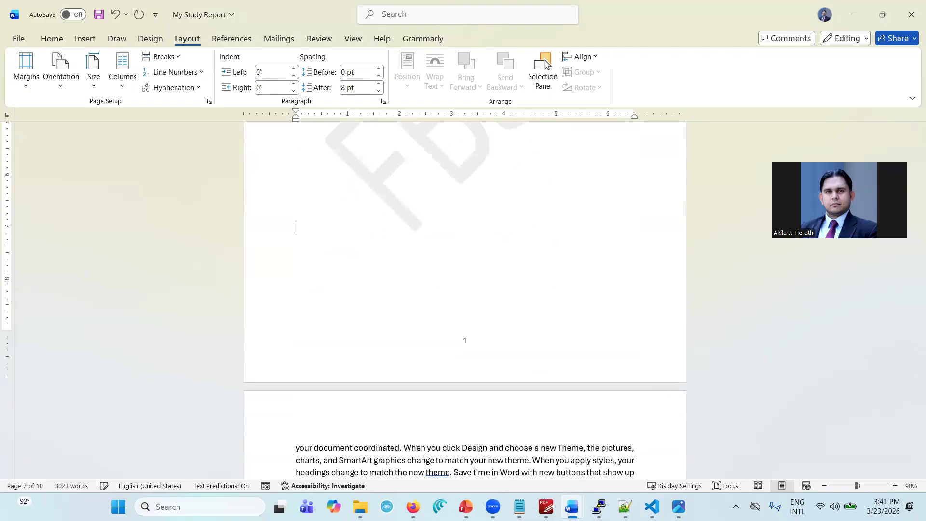
key("Return")
key("Return")
scroll(464, 299, "down", 4)
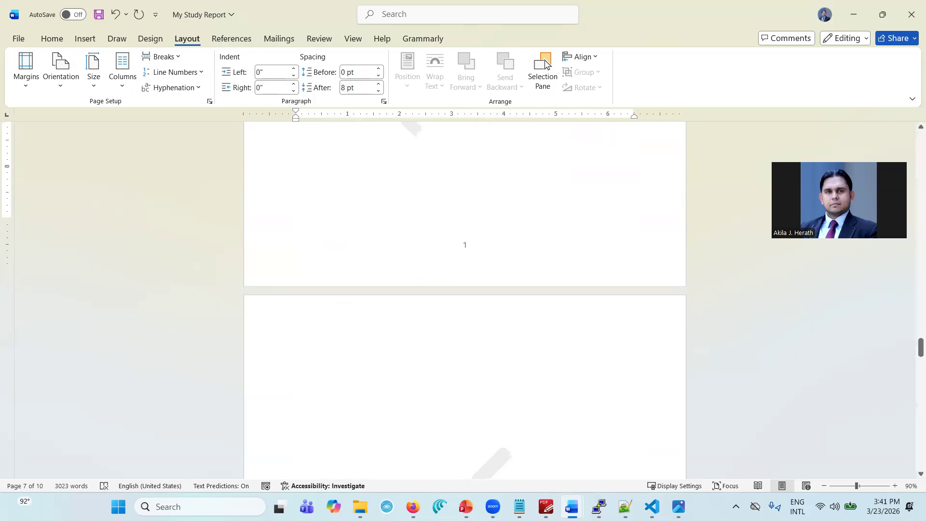
key("BackSpace")
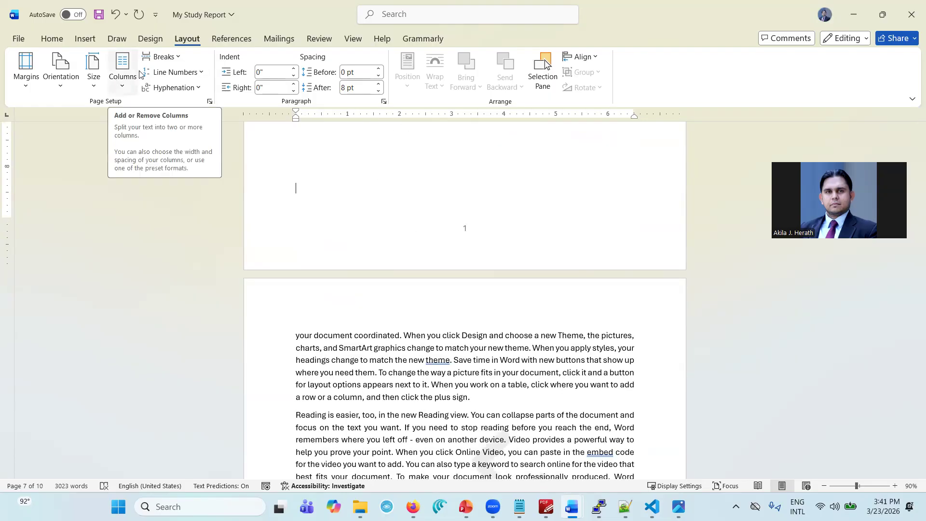
Insert a Next Page section break at the end of the blank page and remove the extra blank page after it
left_click(160, 56)
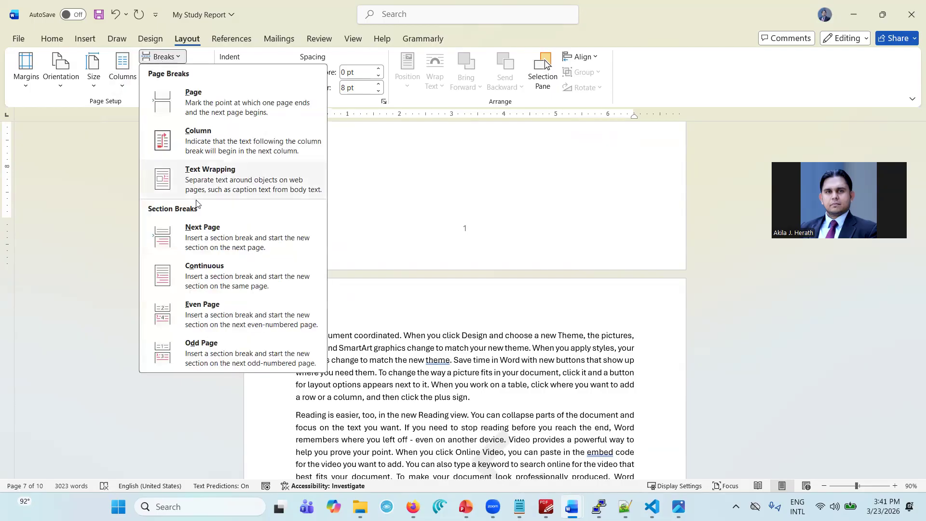
left_click(199, 231)
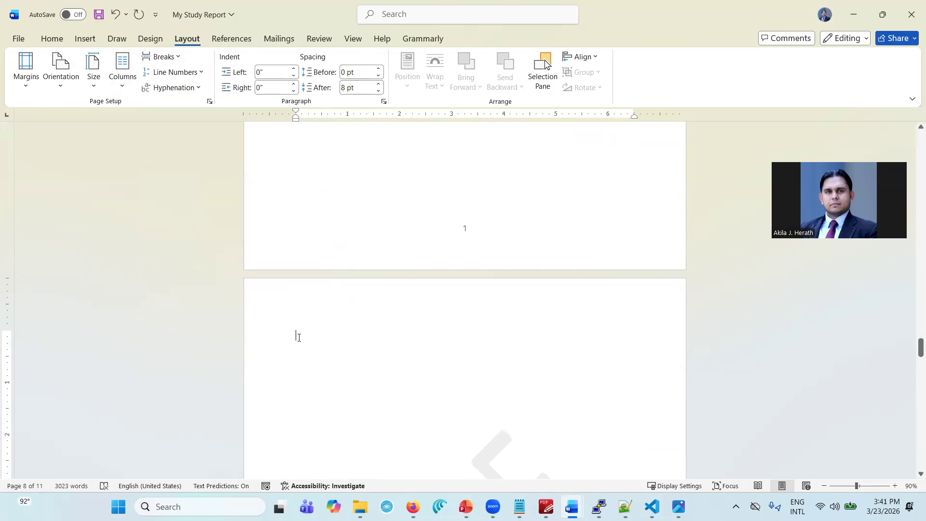
key("Delete")
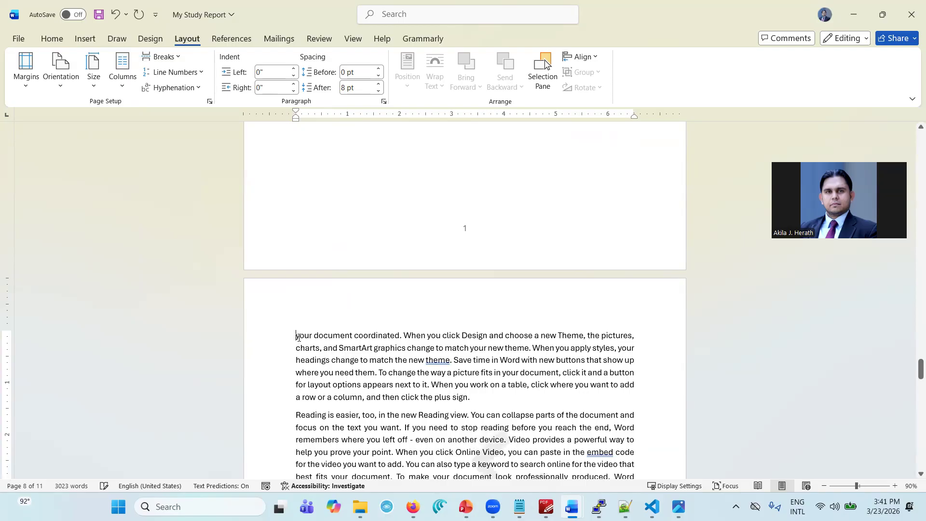
Look through the pages before and after the blank page to examine the footer page numbers in each section
scroll(461, 212, "up", 10)
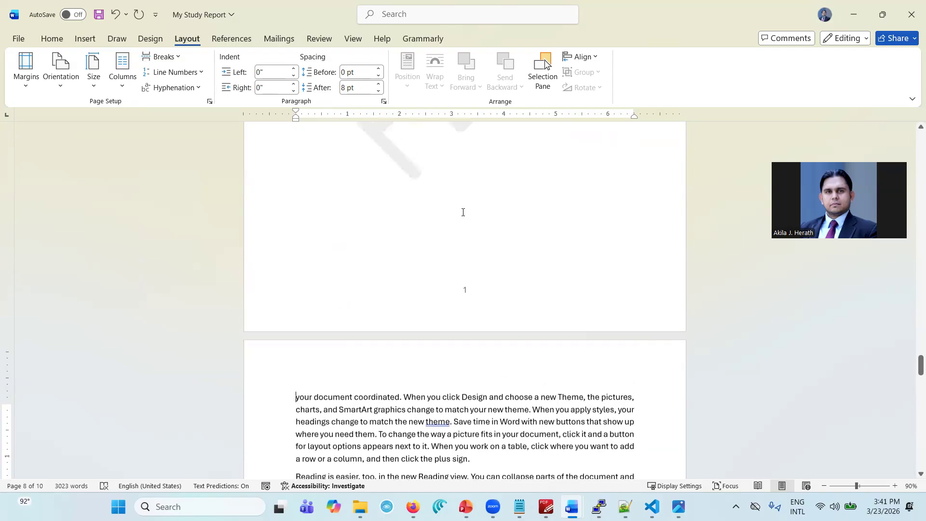
scroll(462, 212, "up", 15)
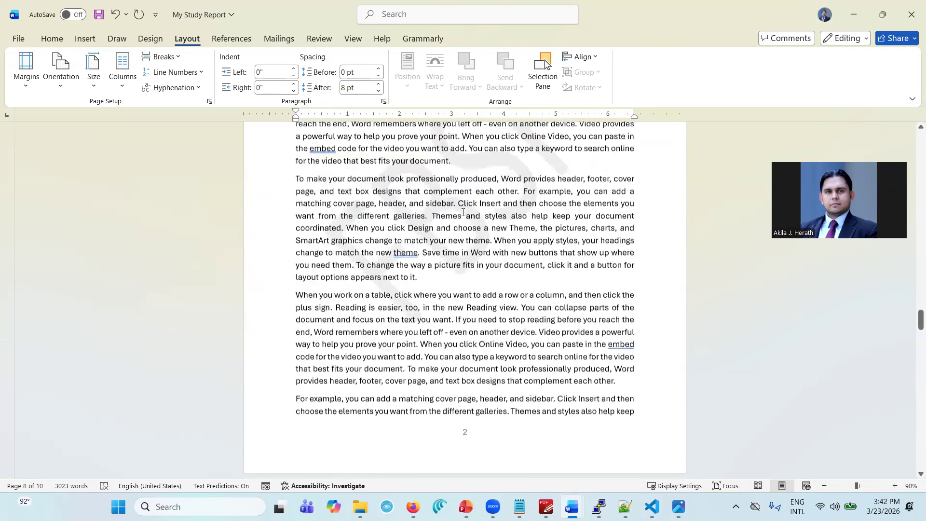
scroll(463, 212, "down", 4)
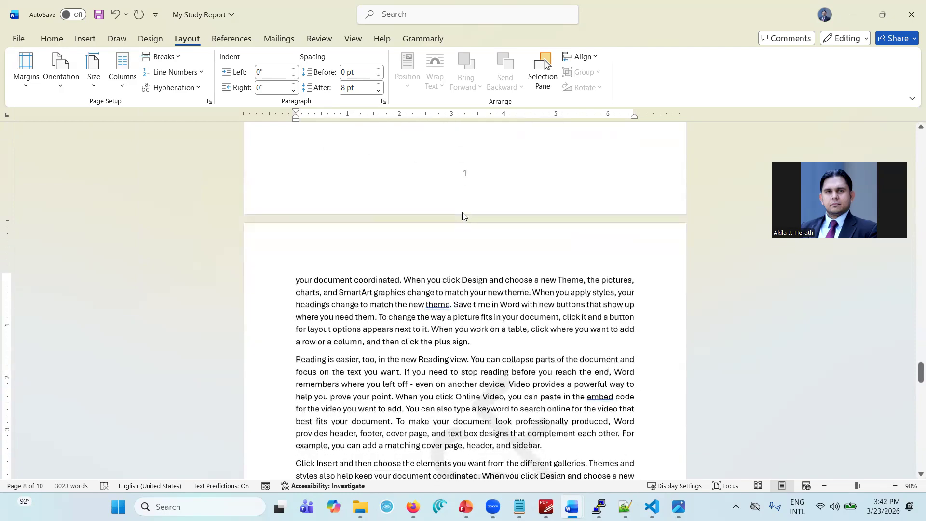
scroll(462, 212, "up", 8)
scroll(462, 212, "up", 4)
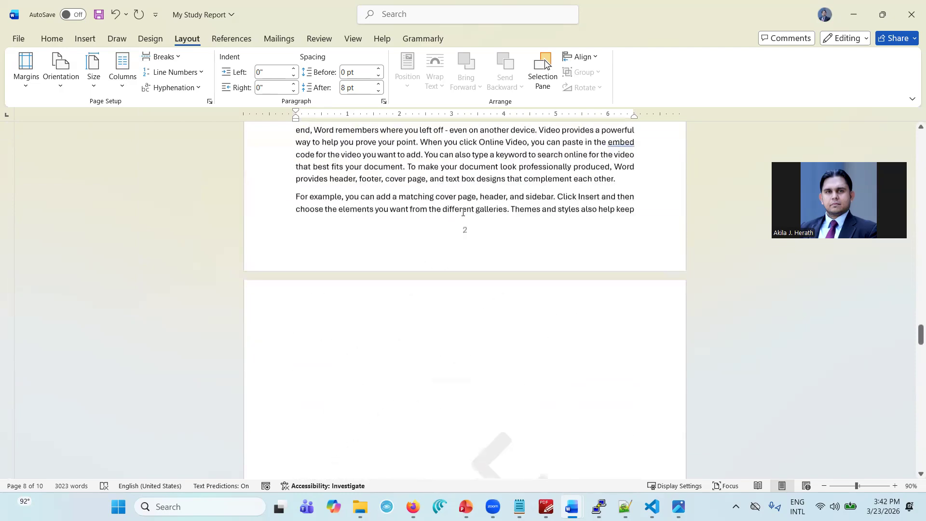
scroll(464, 241, "down", 6)
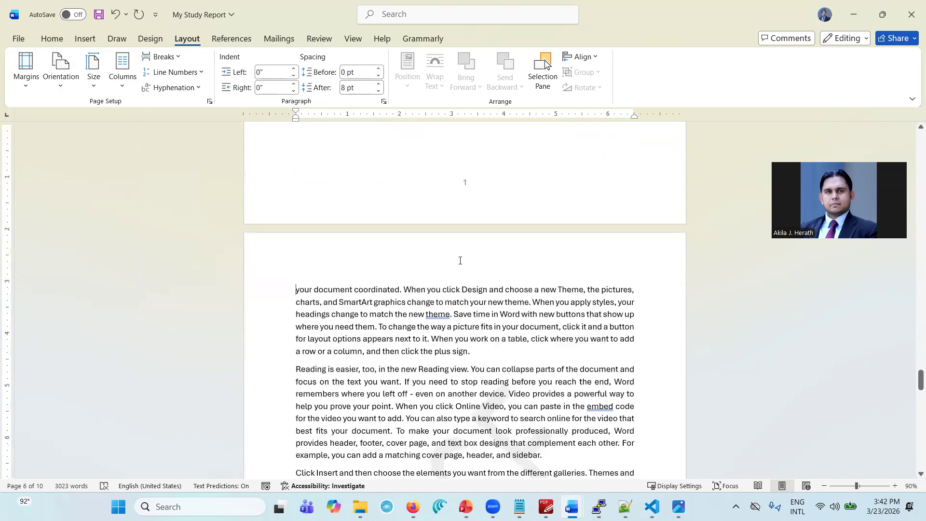
scroll(461, 260, "up", 3)
scroll(460, 261, "up", 1)
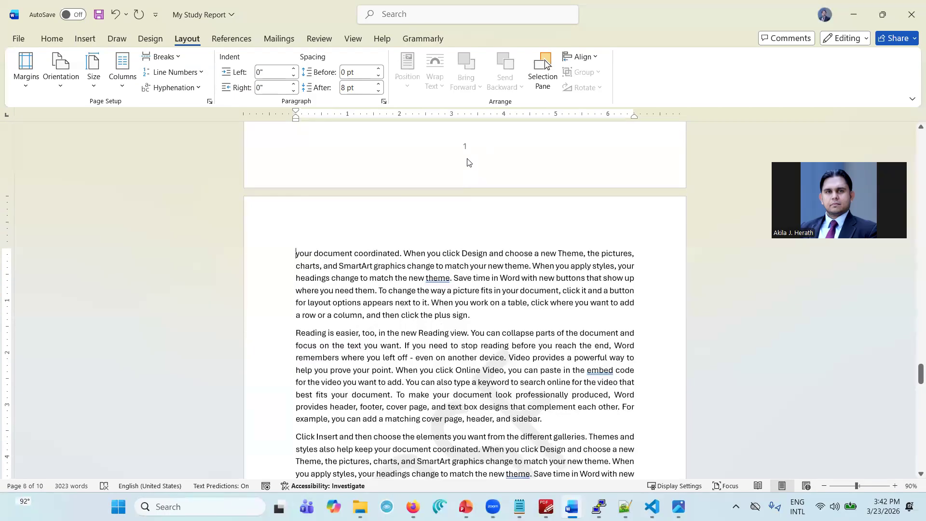
scroll(466, 163, "down", 6)
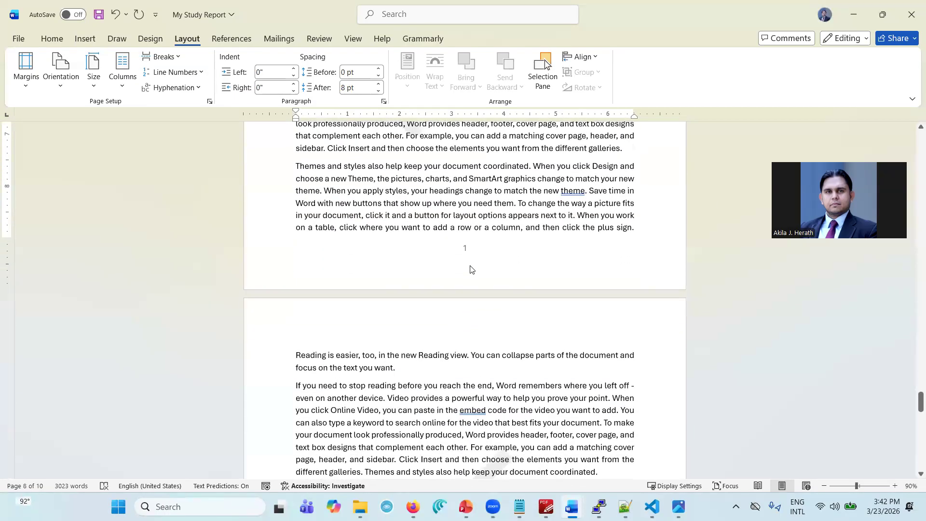
scroll(472, 267, "down", 1)
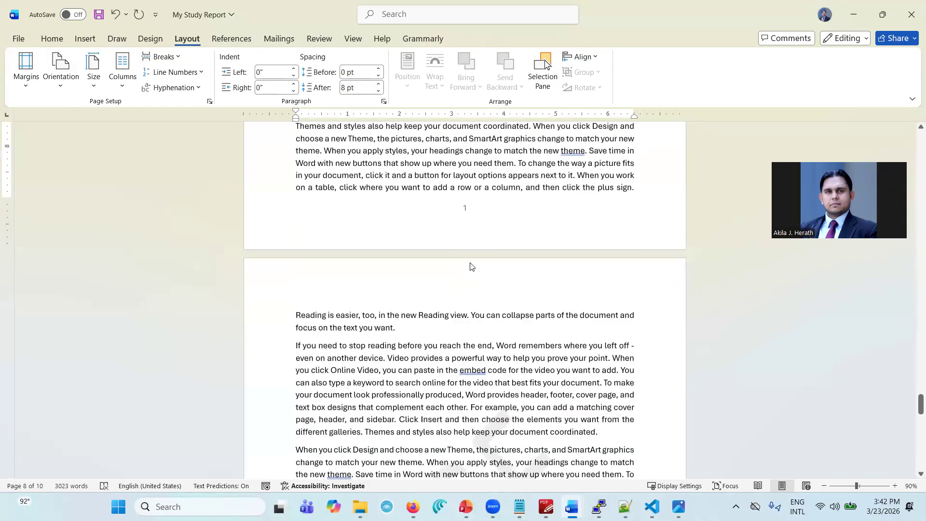
scroll(471, 266, "up", 10)
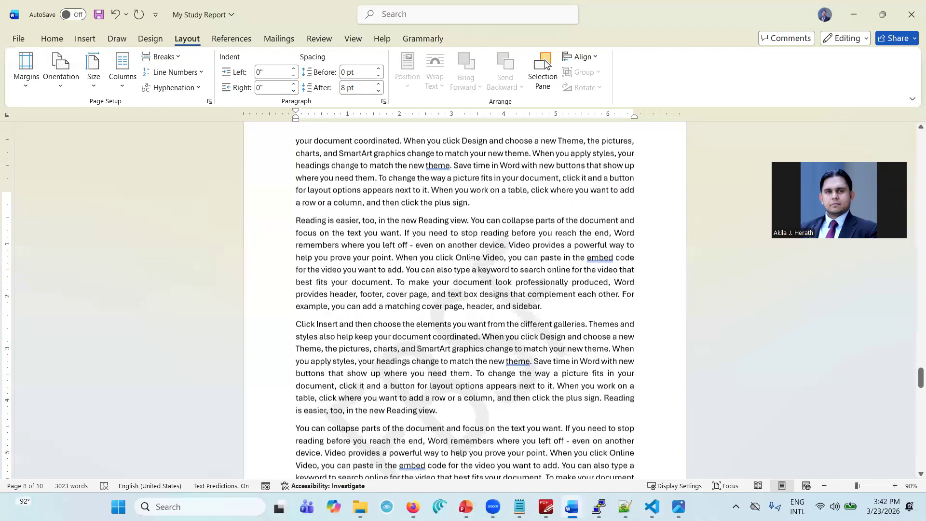
scroll(470, 266, "up", 10)
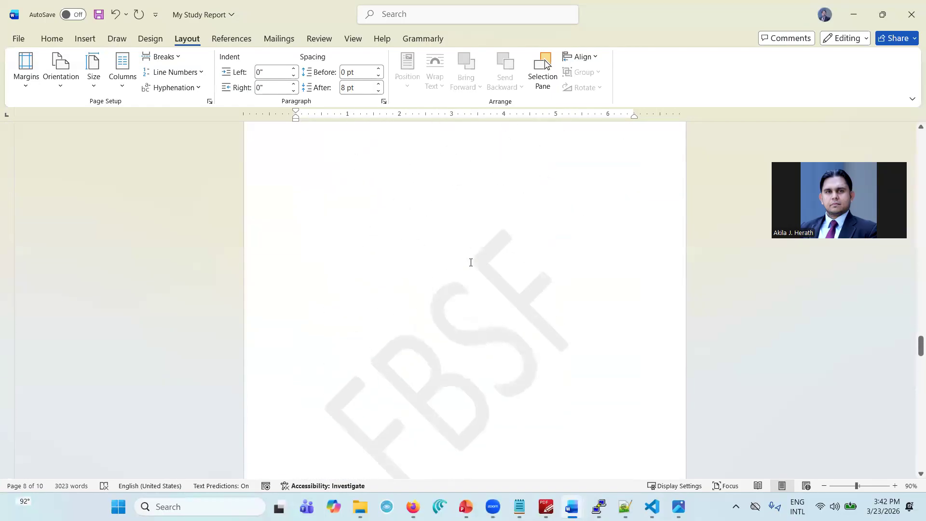
scroll(472, 266, "down", 7)
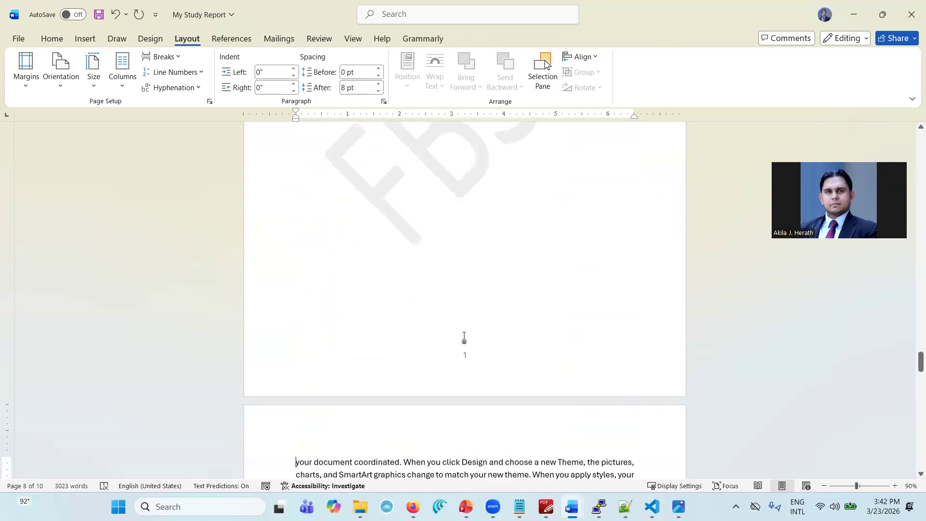
Set the page numbering in the blank page's footer to continue from the previous section
double_click(474, 358)
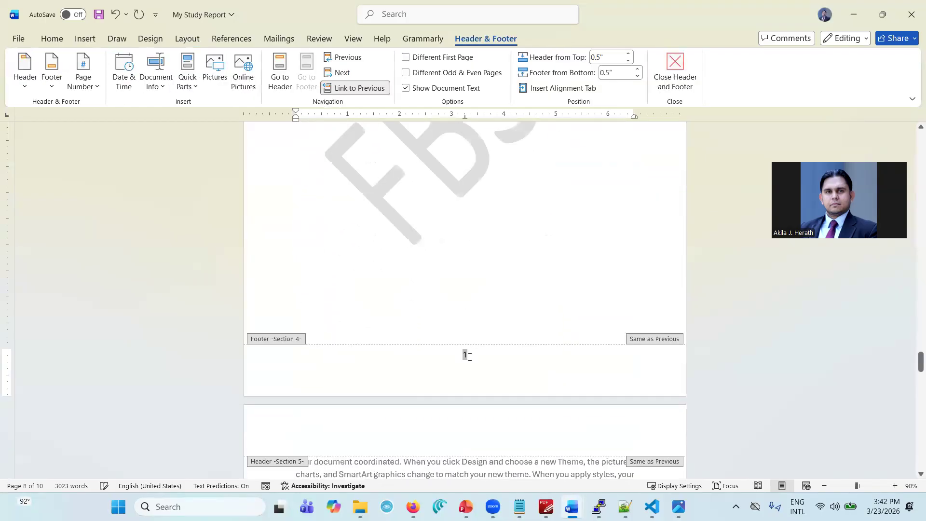
right_click(465, 356)
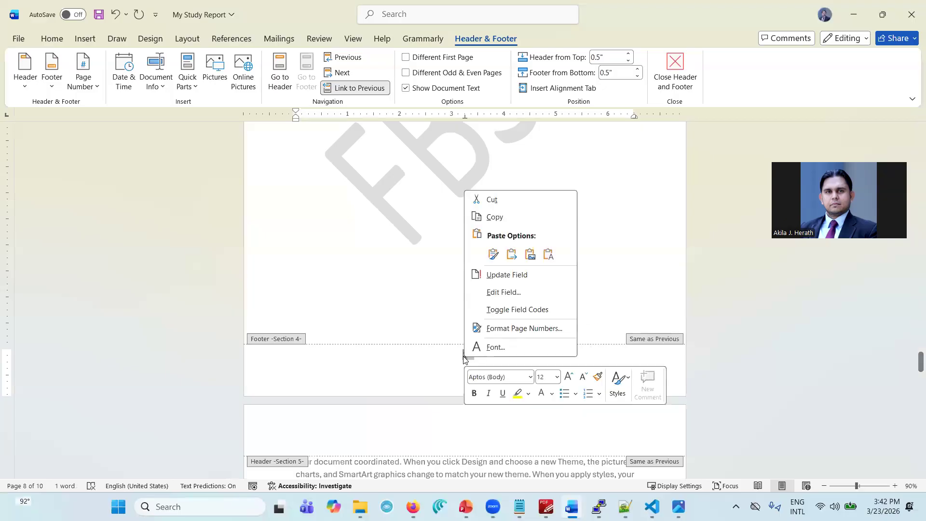
left_click(502, 329)
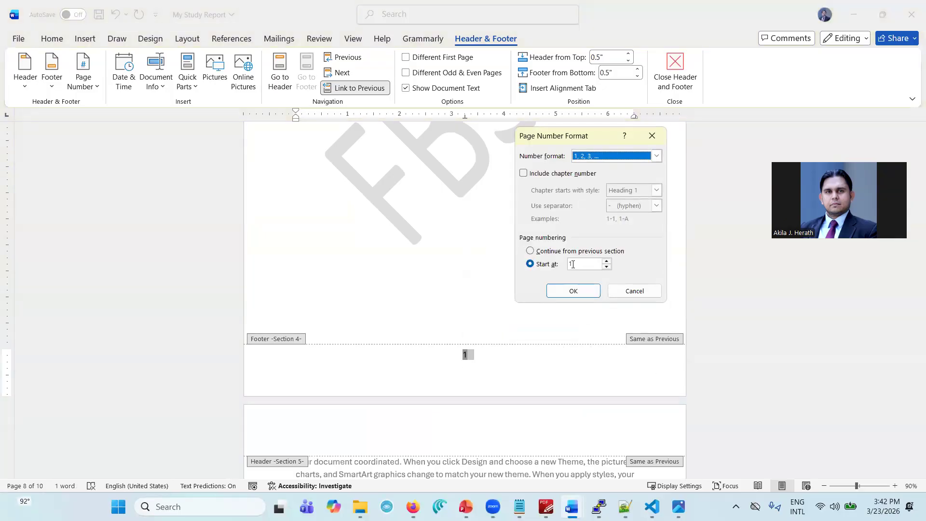
left_click(551, 254)
left_click(575, 290)
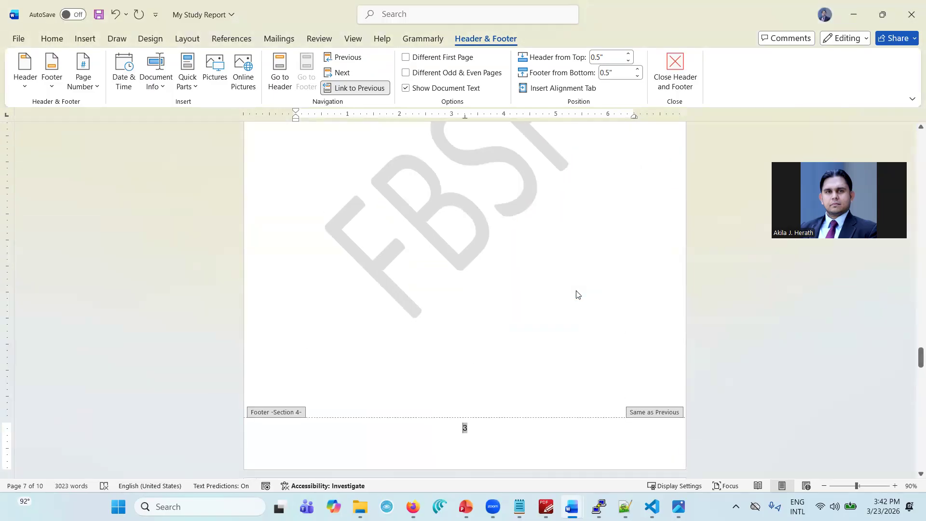
Set the page numbering in the Section 5 footer to continue from the previous section
scroll(577, 294, "down", 12)
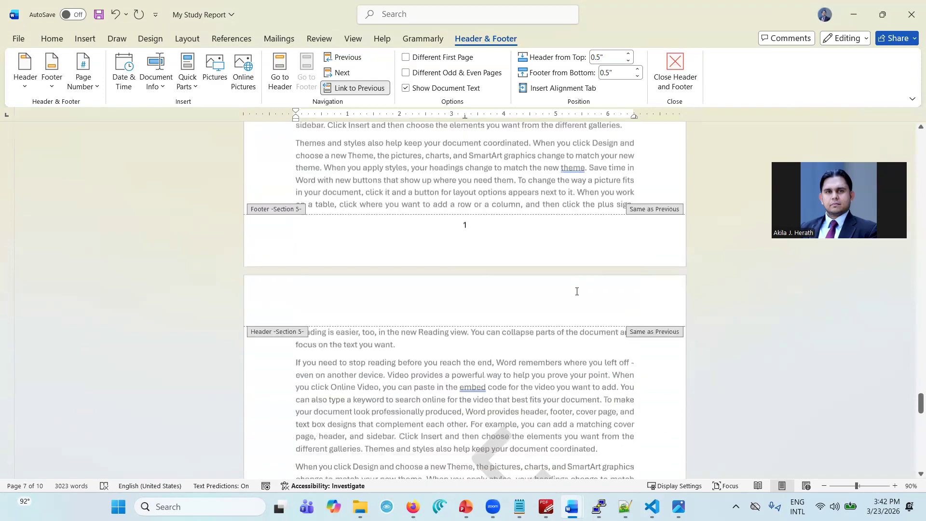
scroll(576, 291, "down", 1)
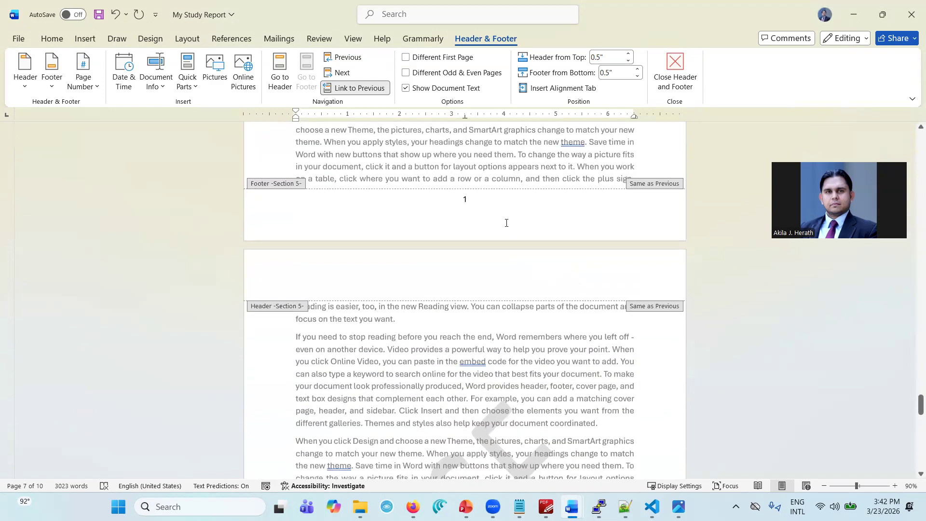
right_click(465, 199)
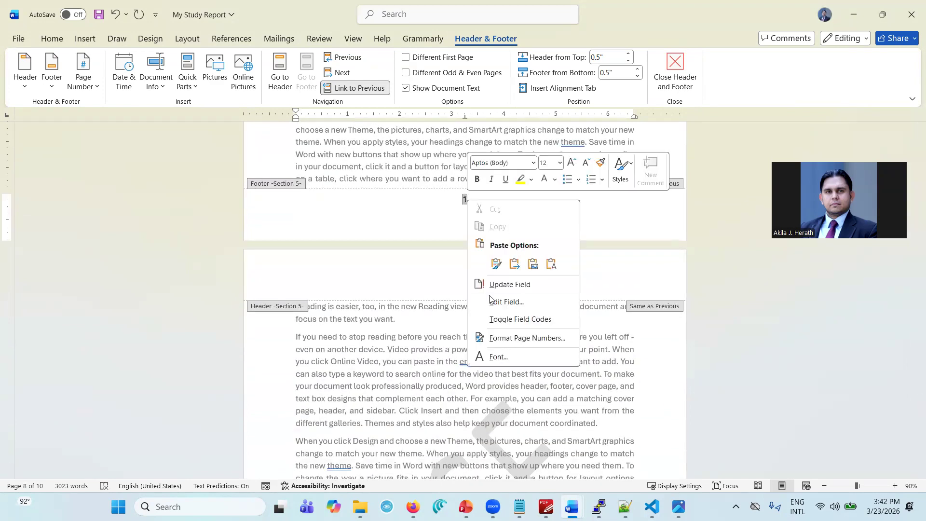
left_click(500, 337)
left_click(549, 251)
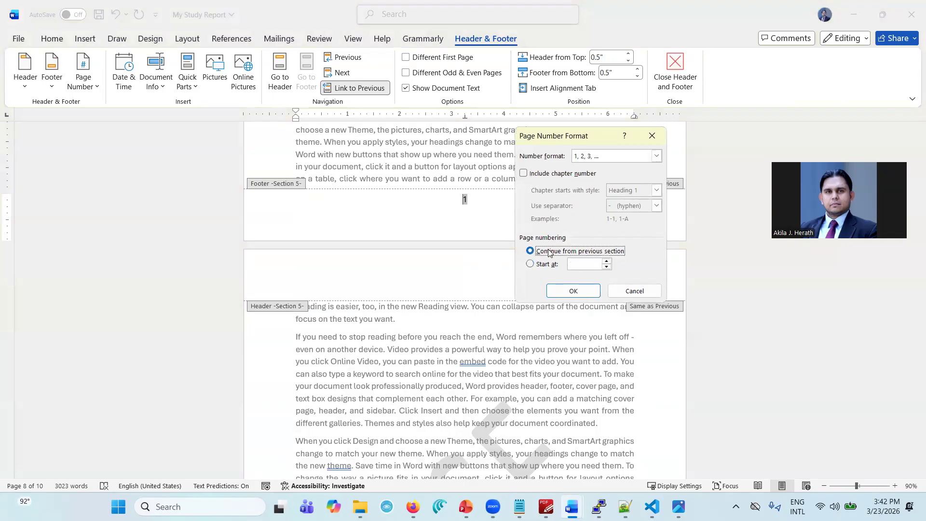
left_click(567, 294)
Look through the footers of Sections 3, 4 and 5 to check that the page numbers run consecutively
scroll(567, 299, "up", 7)
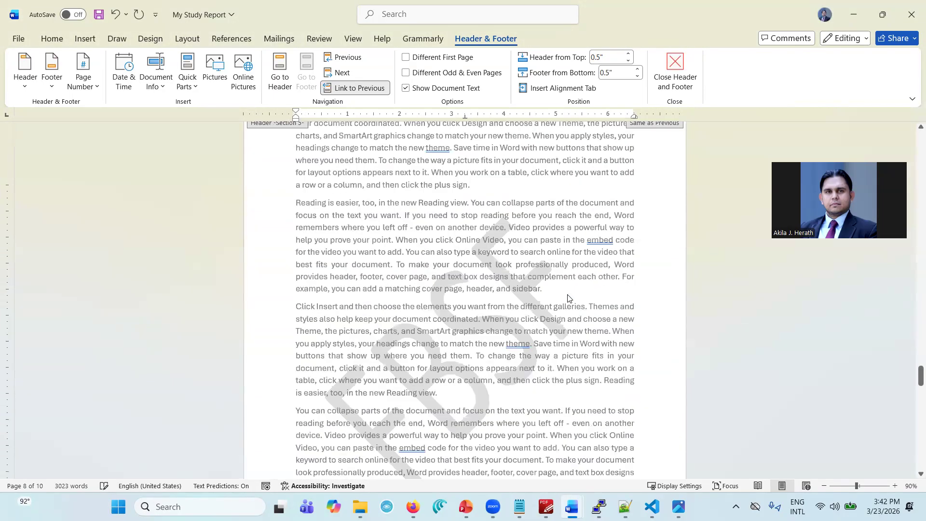
scroll(567, 298, "down", 9)
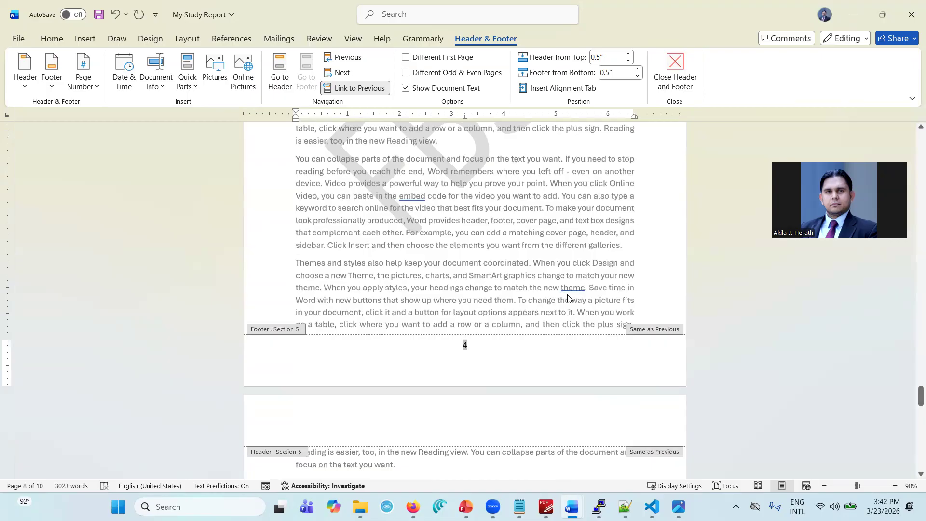
scroll(567, 298, "up", 10)
scroll(567, 298, "up", 10)
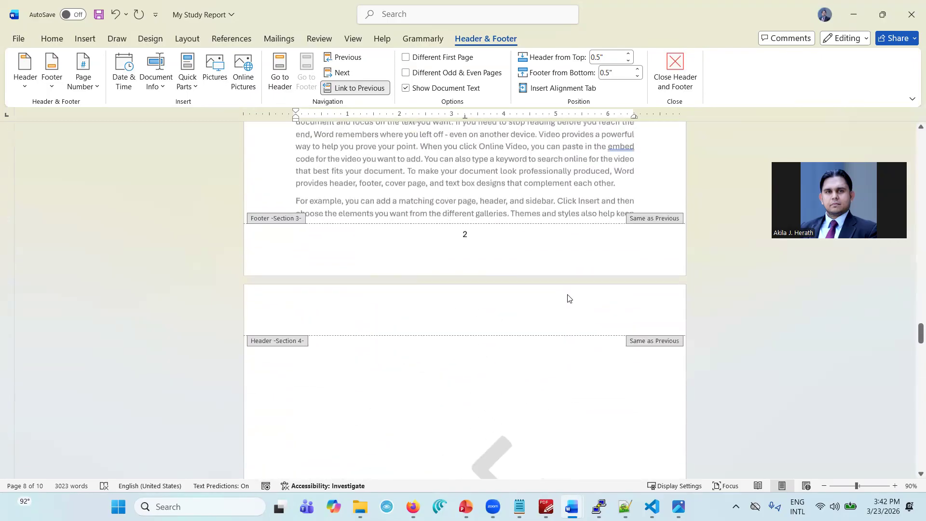
scroll(567, 299, "up", 10)
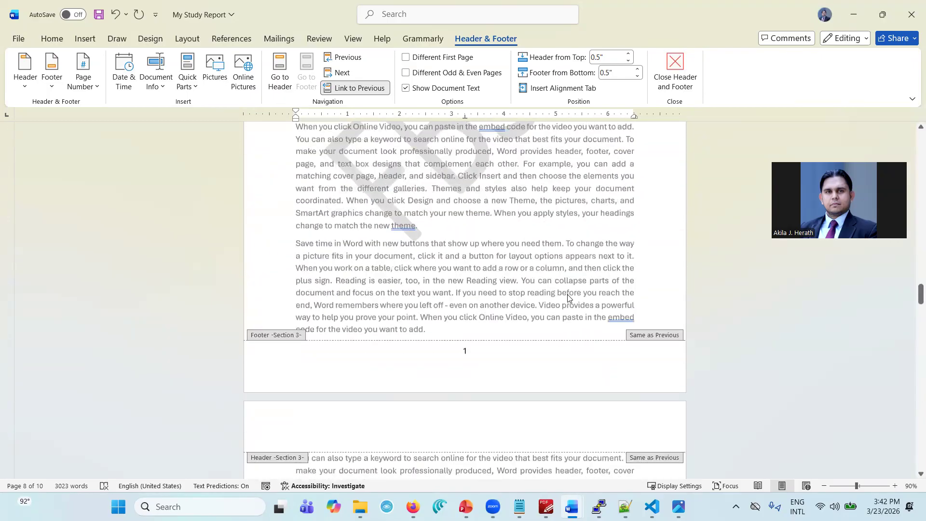
scroll(567, 298, "down", 6)
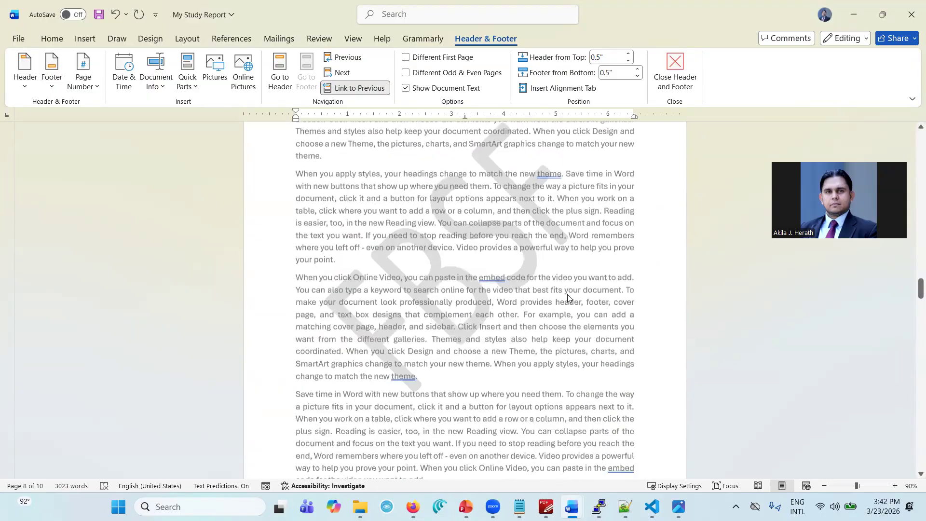
scroll(567, 297, "down", 2)
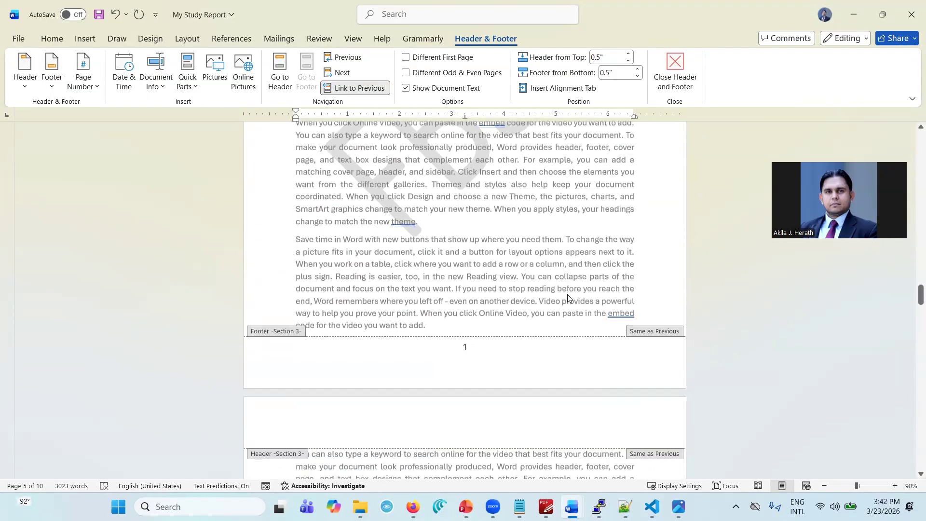
scroll(567, 299, "down", 11)
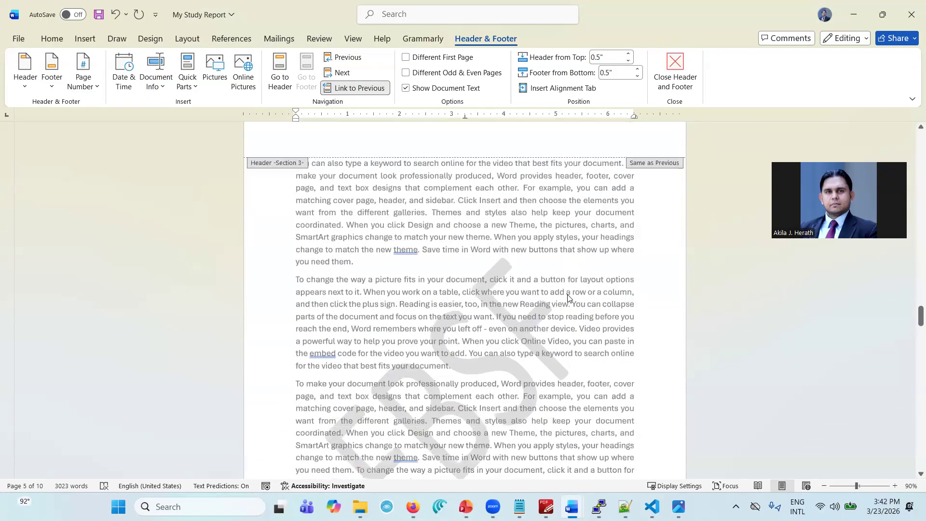
scroll(567, 295, "down", 6)
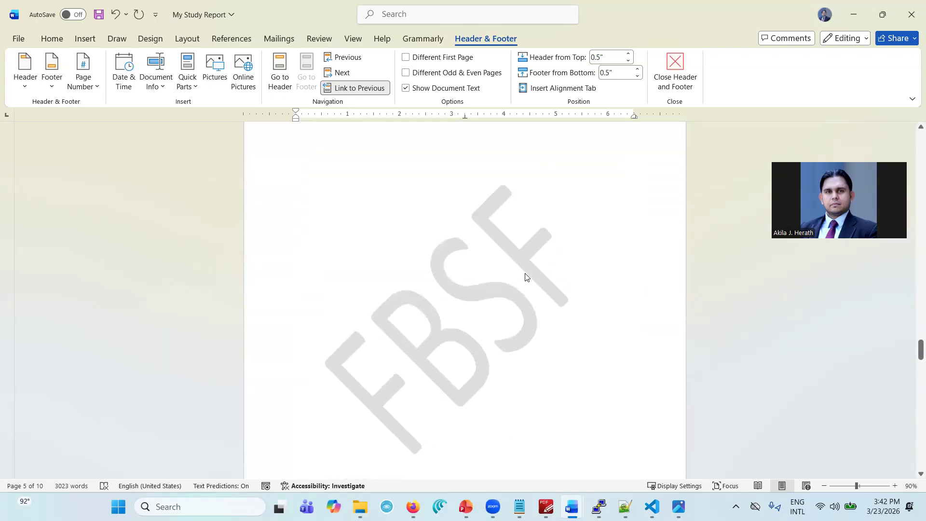
Leave footer editing and set the blank page's section to Landscape orientation
scroll(525, 274, "down", 6)
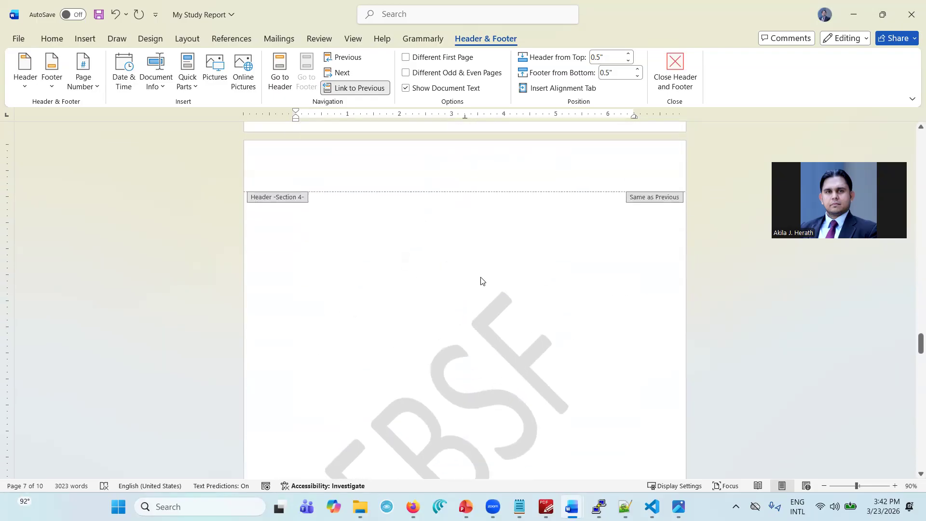
double_click(480, 278)
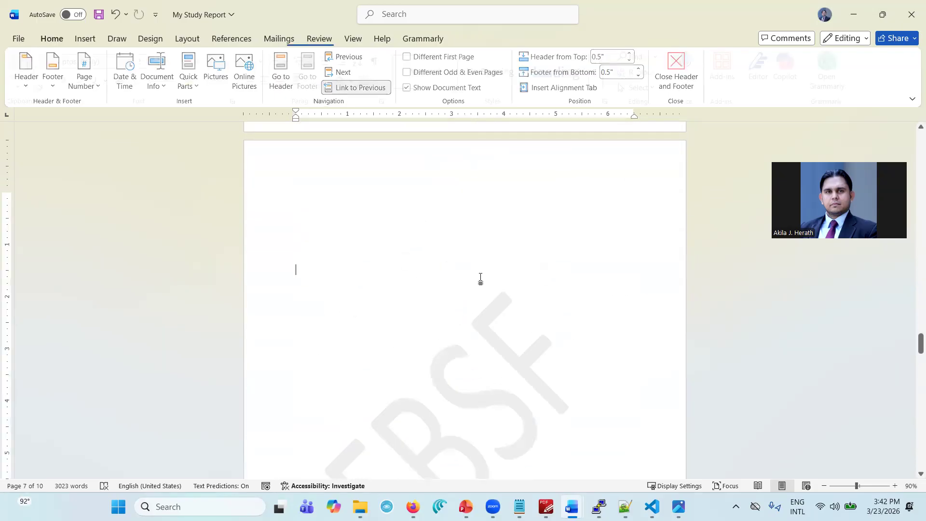
left_click(187, 40)
left_click(61, 72)
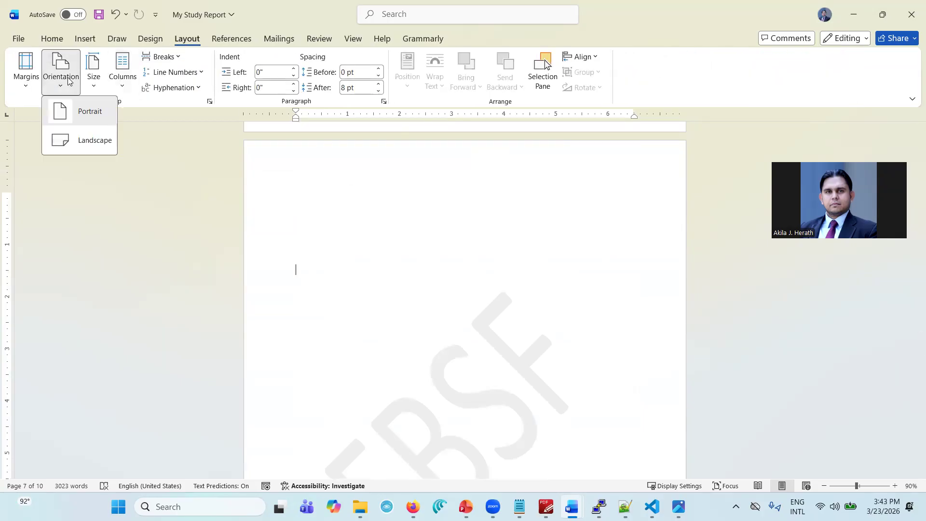
left_click(79, 138)
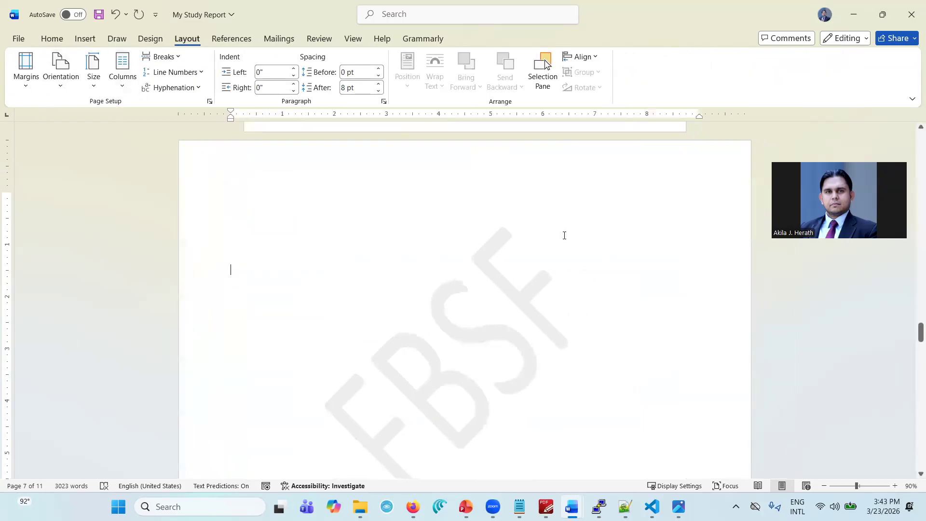
Remove the extra blank landscape page that follows the Section 4 page
left_click(825, 485)
left_click(825, 484)
left_click(825, 484)
left_click(825, 485)
left_click(825, 485)
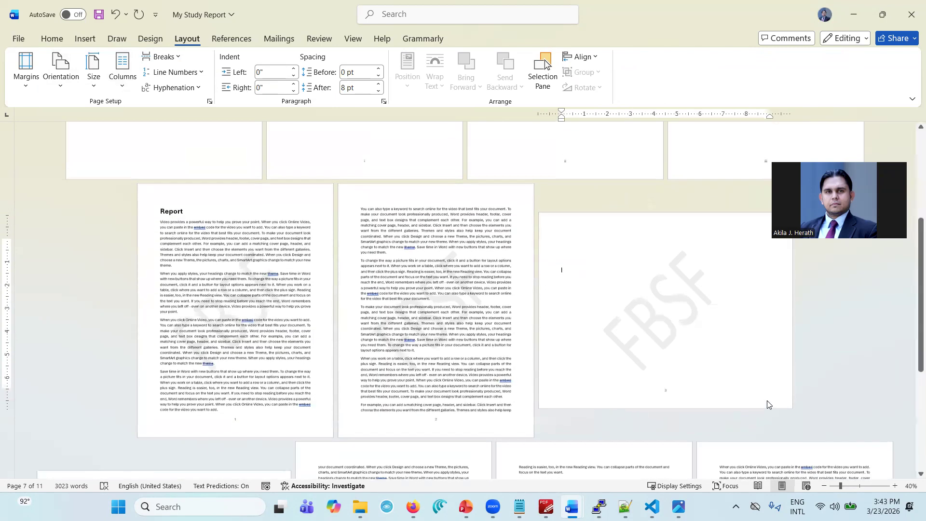
scroll(768, 402, "down", 1)
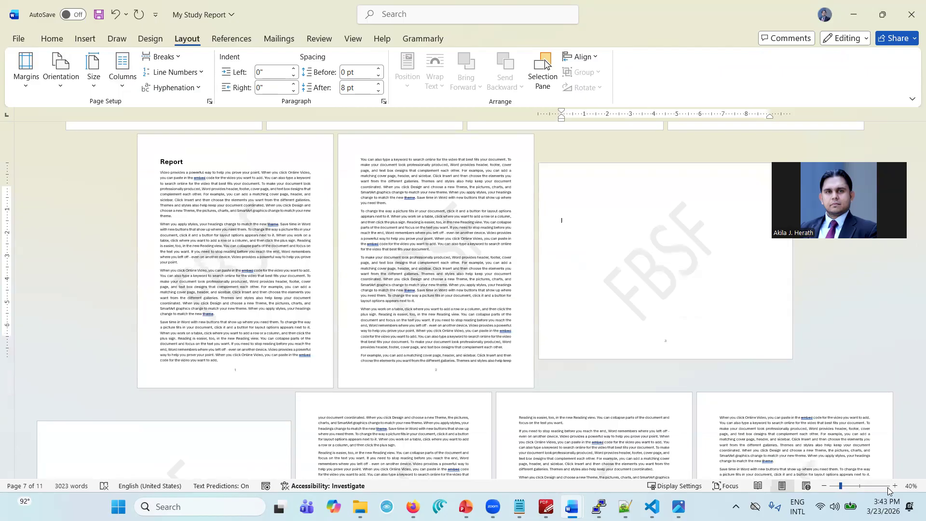
left_click(895, 486)
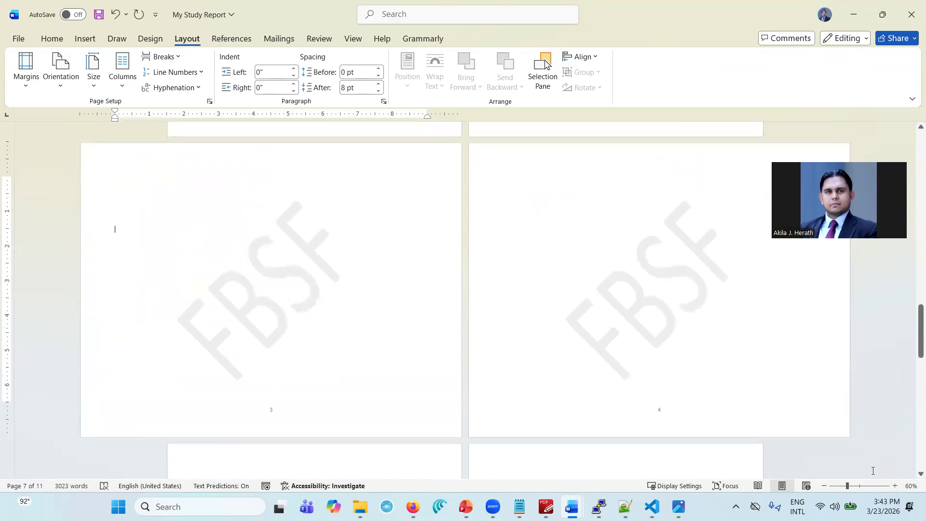
left_click(690, 408)
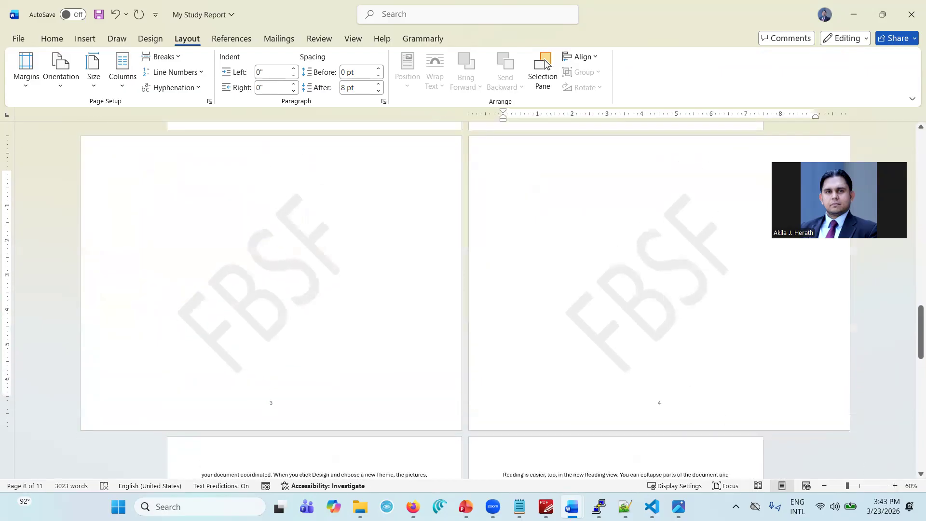
key("BackSpace")
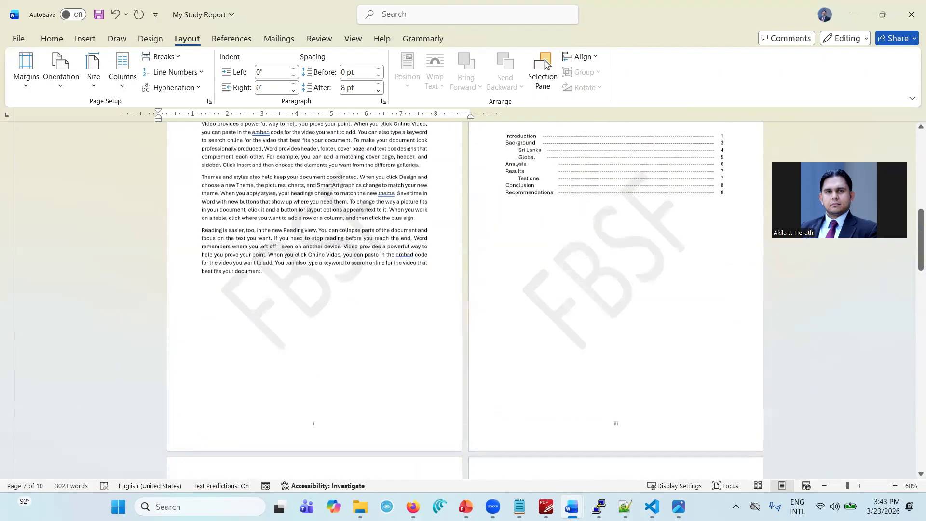
Insert a table of seven columns and three rows on the landscape page and remove the blank page it pushes out
scroll(424, 344, "down", 9)
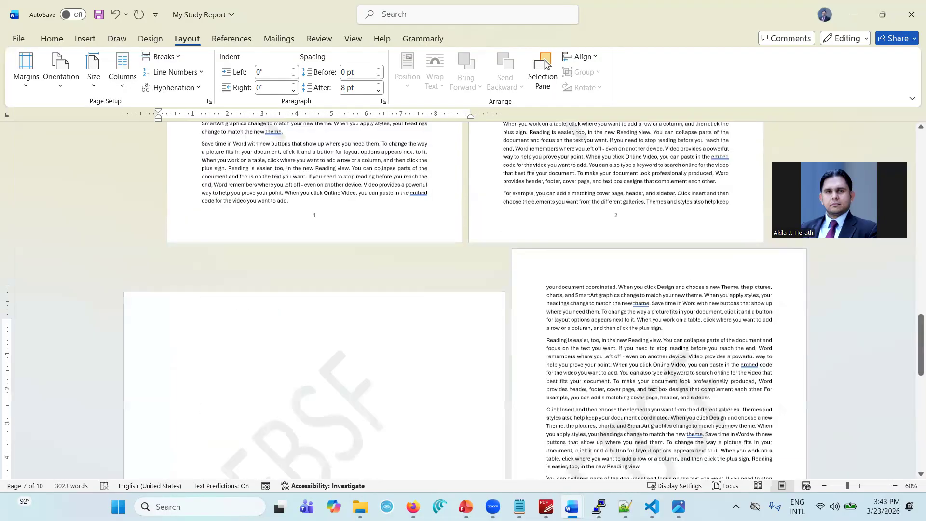
scroll(424, 343, "down", 3)
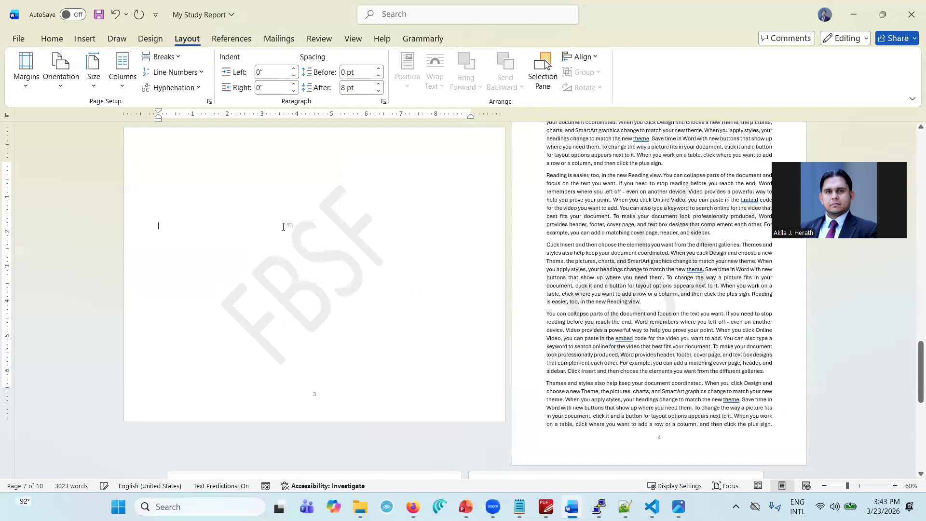
left_click(90, 39)
left_click(99, 77)
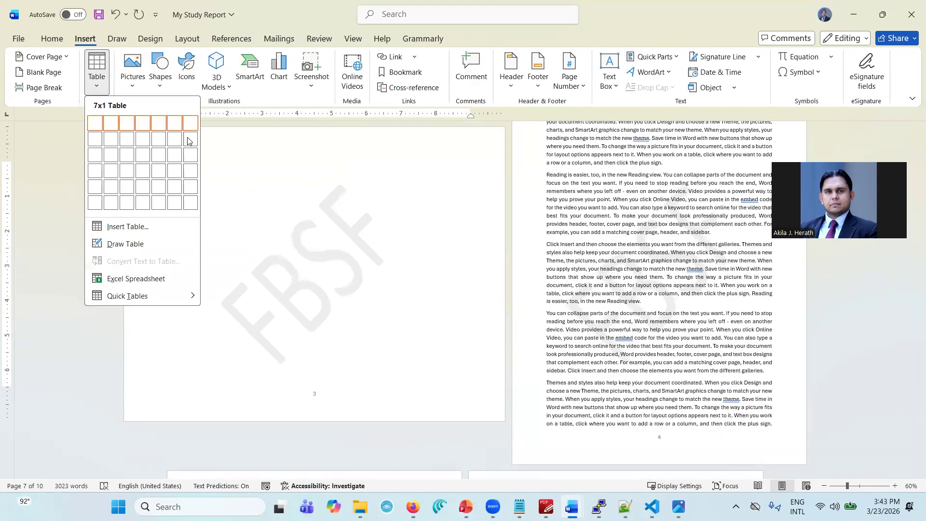
left_click(187, 154)
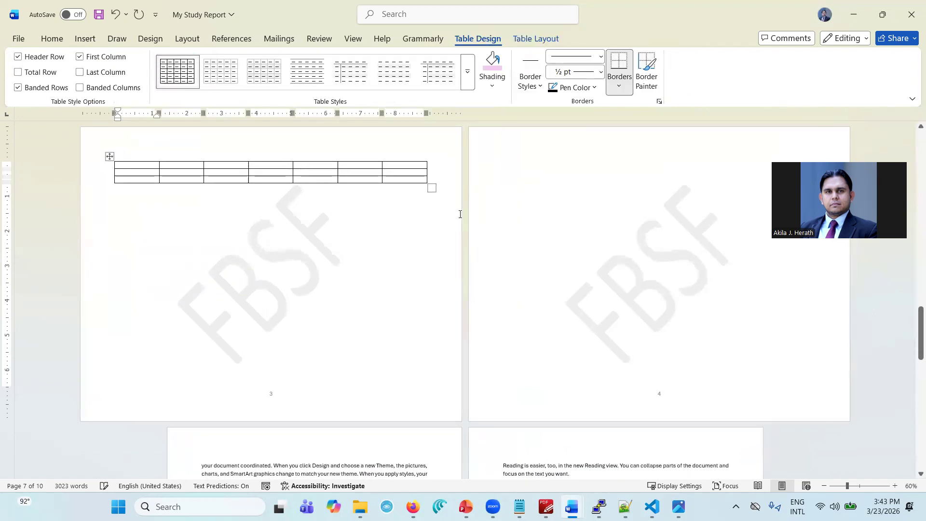
key("BackSpace")
key("BackSpace")
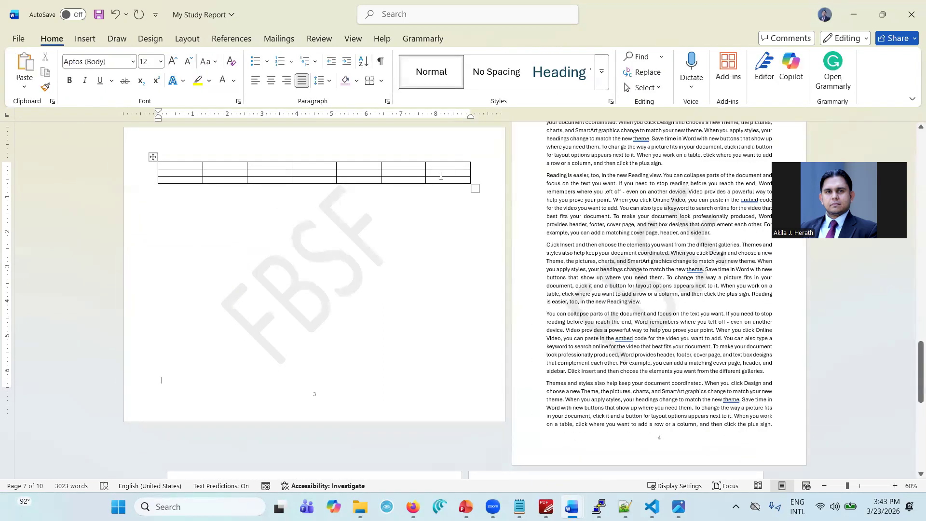
Extend the table on the landscape page with new rows until it has about 21 rows
left_click(441, 183)
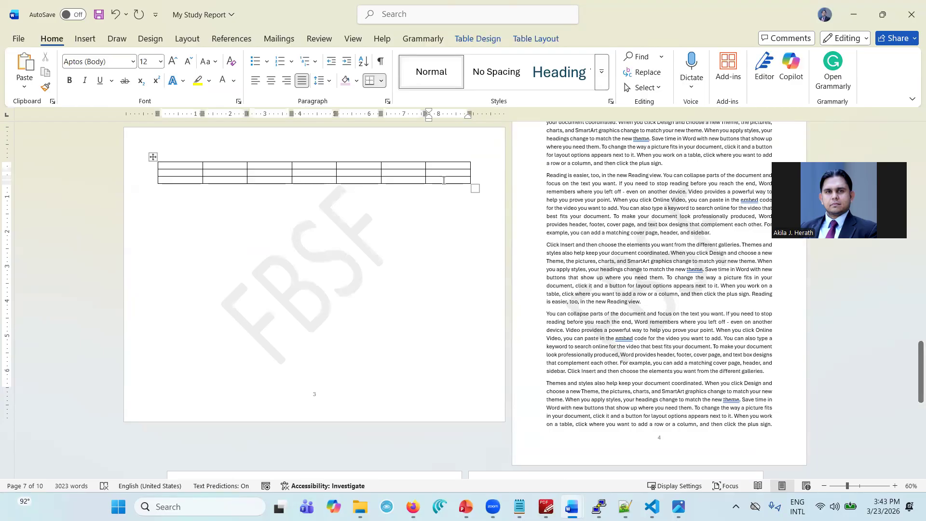
key("Tab")
key("Tab")
key("Tab")
key("Tab")
key("Tab")
key("Tab")
key("Tab")
key("Tab")
key("Tab")
key("Tab")
key("Tab")
key("Tab")
key("Tab")
key("Tab")
key("Tab")
key("Tab")
key("Tab")
key("Tab")
key("Tab")
key("Tab")
key("Tab")
key("Tab")
key("Tab")
key("Tab")
key("Tab")
key("Tab")
key("Tab")
key("Tab")
key("Tab")
key("Tab")
key("Tab")
key("Tab")
key("Tab")
key("Tab")
key("Tab")
key("Tab")
key("Tab")
key("Tab")
key("Tab")
key("Tab")
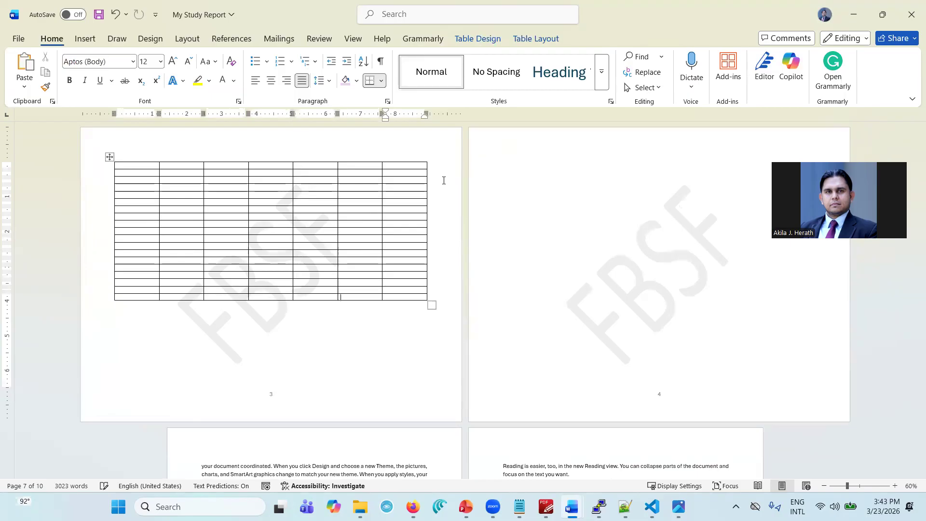
key("Tab")
key("Tab")
key("Tab")
key("Tab")
key("Tab")
key("Tab")
key("Tab")
key("Tab")
key("Tab")
key("Tab")
key("Tab")
key("Tab")
key("Tab")
Delete the surplus empty paragraphs below the table to remove the extra blank landscape page, and return to the report's cover page
left_click(511, 165)
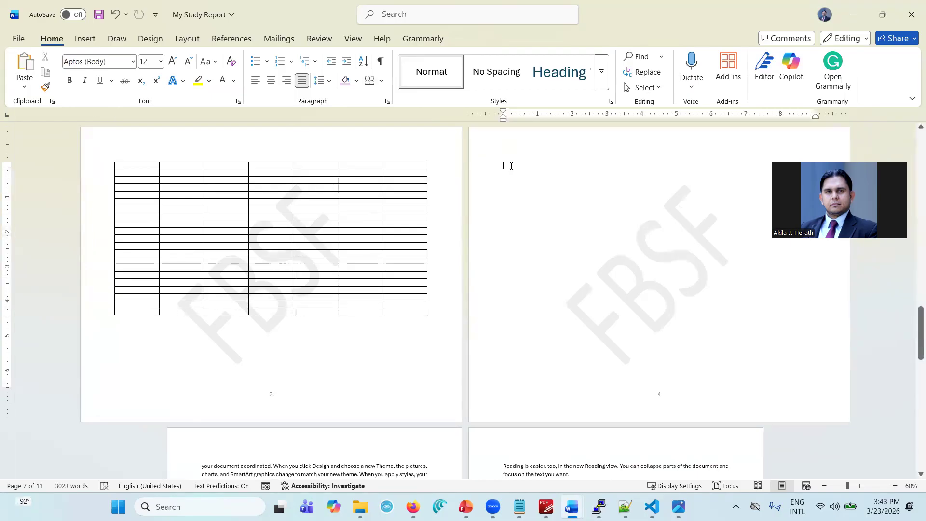
key("ctrl+z")
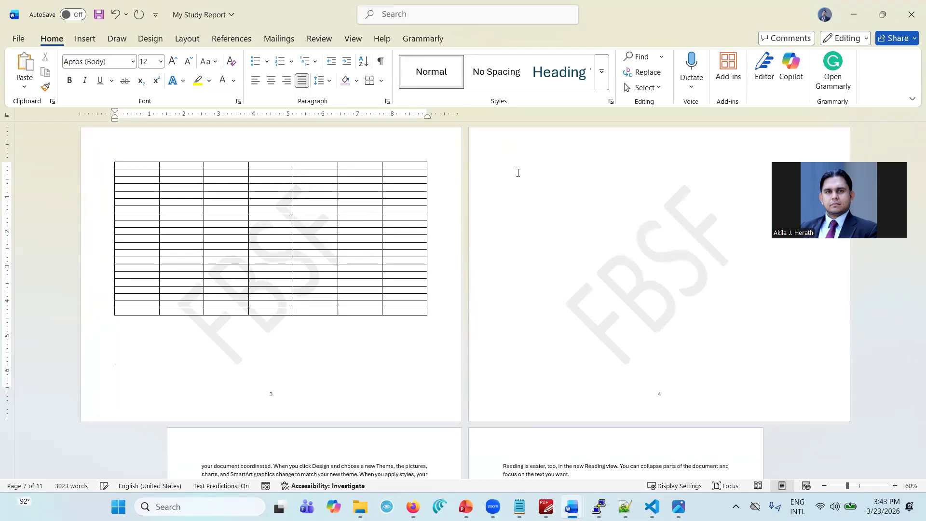
left_click(541, 220)
key("BackSpace")
key("BackSpace")
key("BackSpace")
key("BackSpace")
key("BackSpace")
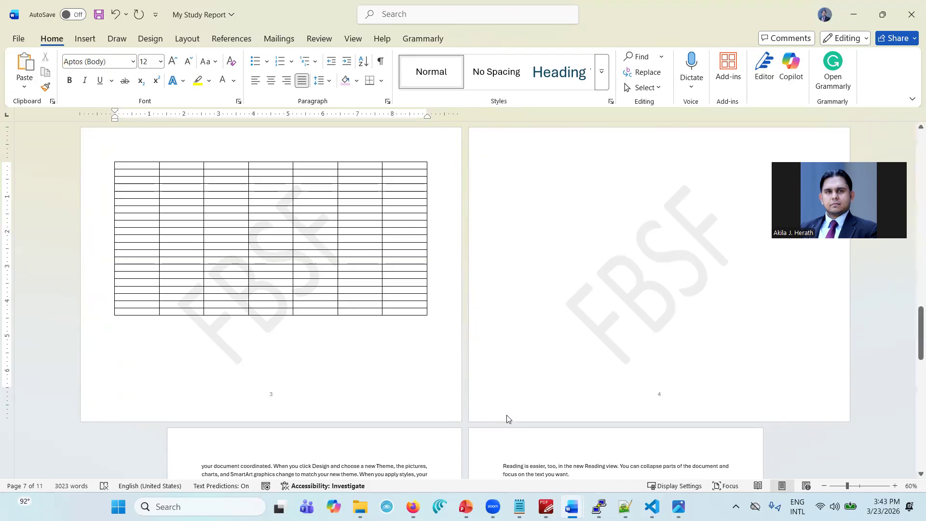
left_click(511, 388)
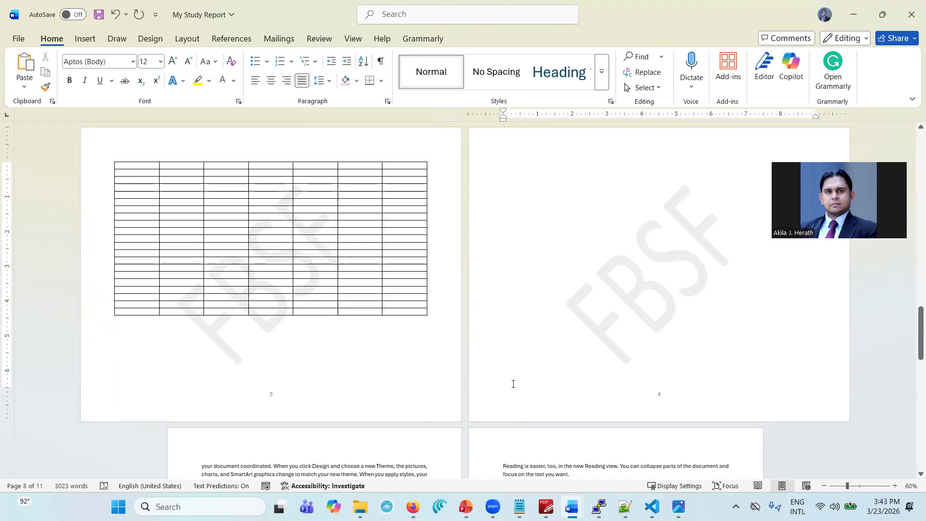
key("BackSpace")
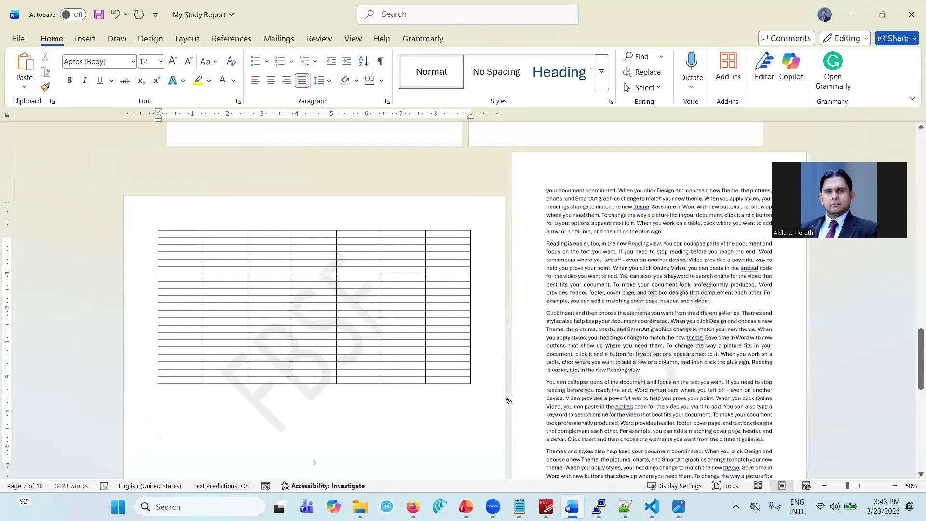
scroll(510, 399, "up", 15)
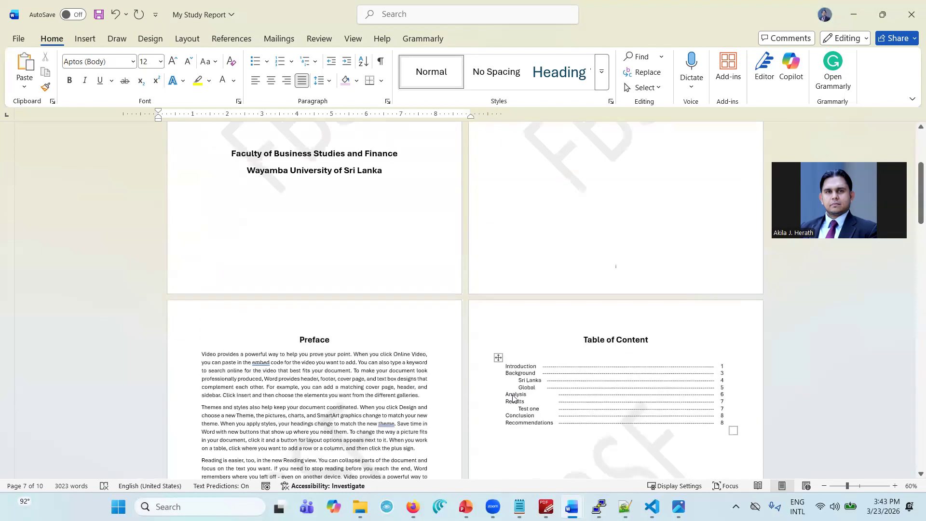
scroll(514, 398, "up", 5)
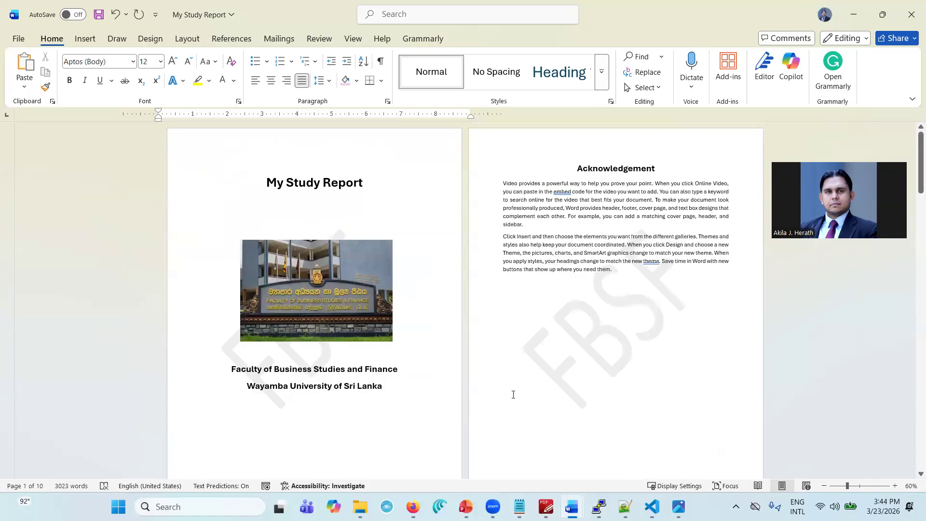
Review the report from the cover page to the last page, checking the page numbers, the watermark and the landscape table page
scroll(513, 394, "down", 5)
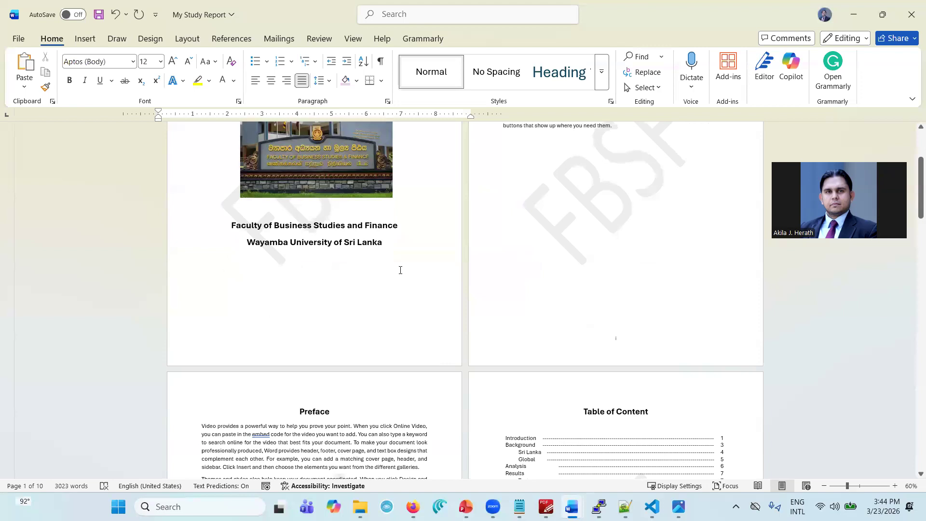
left_click(625, 260)
scroll(625, 261, "down", 4)
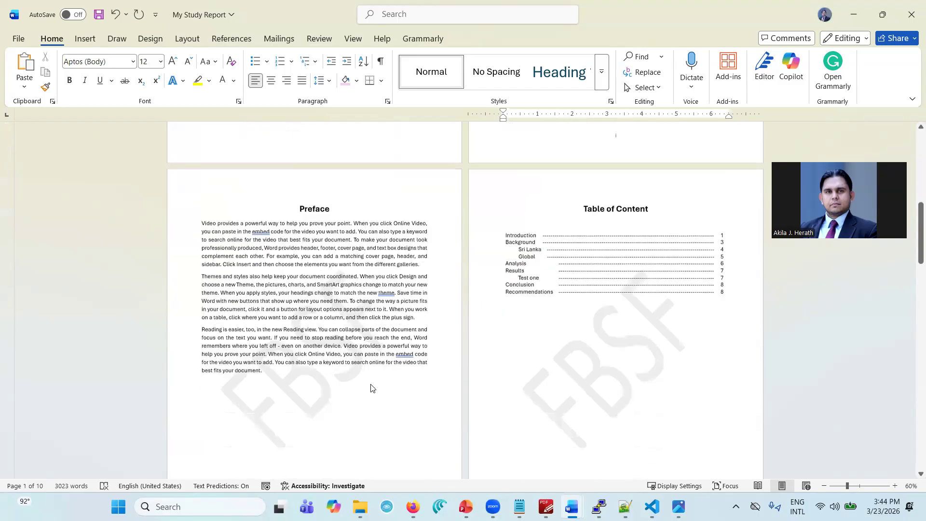
scroll(356, 385, "down", 8)
scroll(648, 385, "down", 3)
scroll(648, 384, "down", 10)
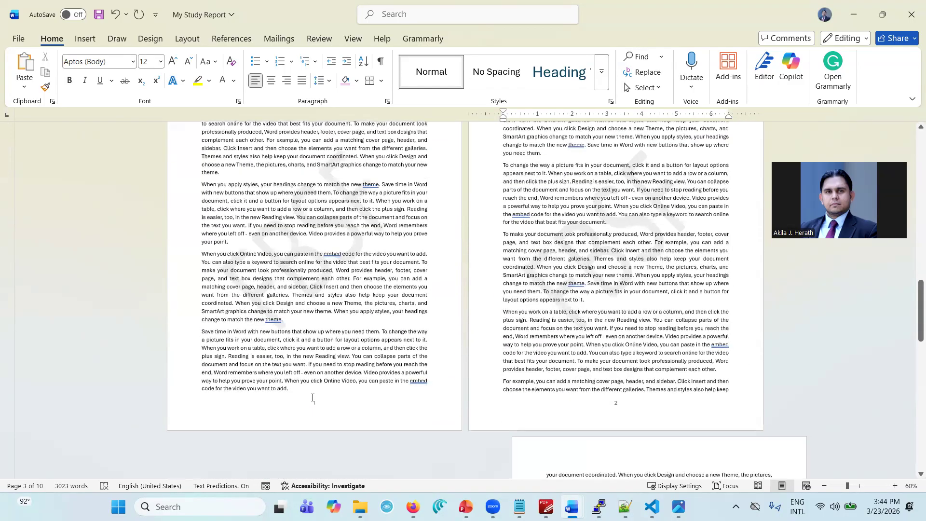
scroll(569, 396, "down", 9)
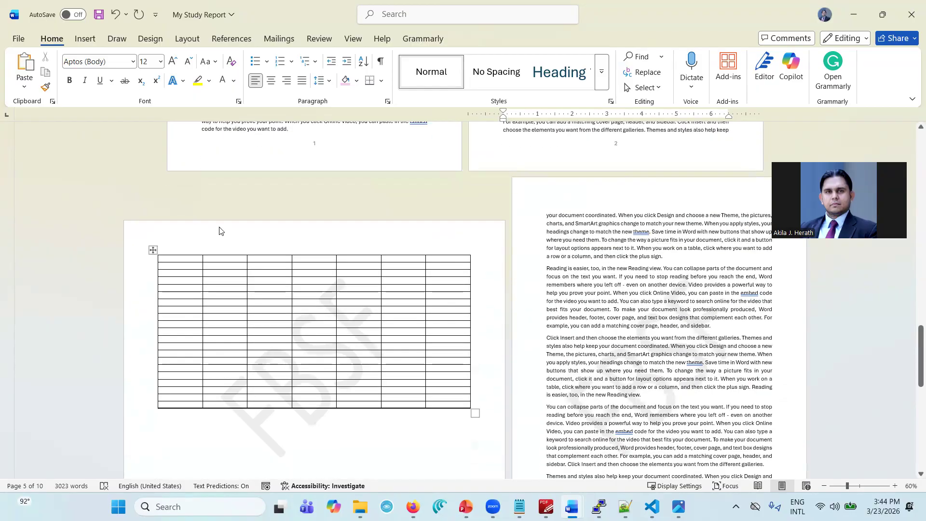
scroll(469, 322, "down", 3)
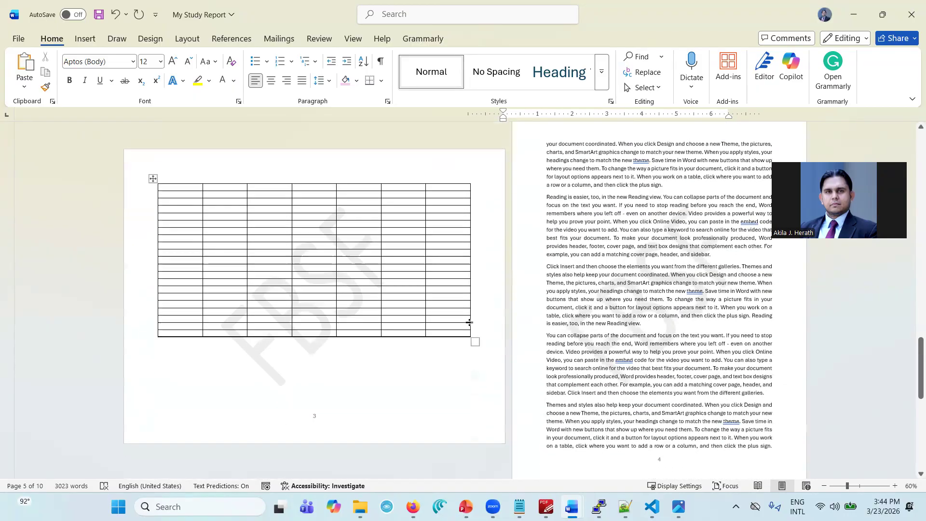
scroll(391, 362, "down", 5)
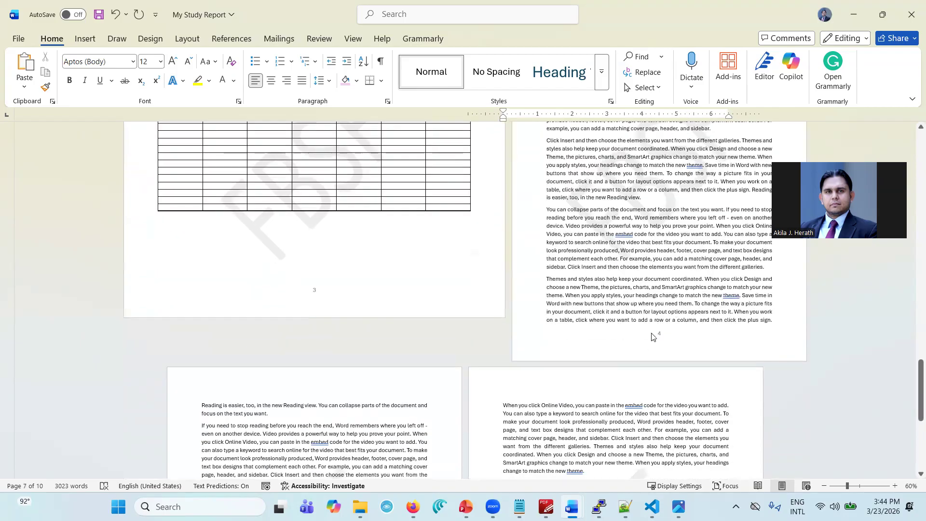
scroll(652, 334, "down", 5)
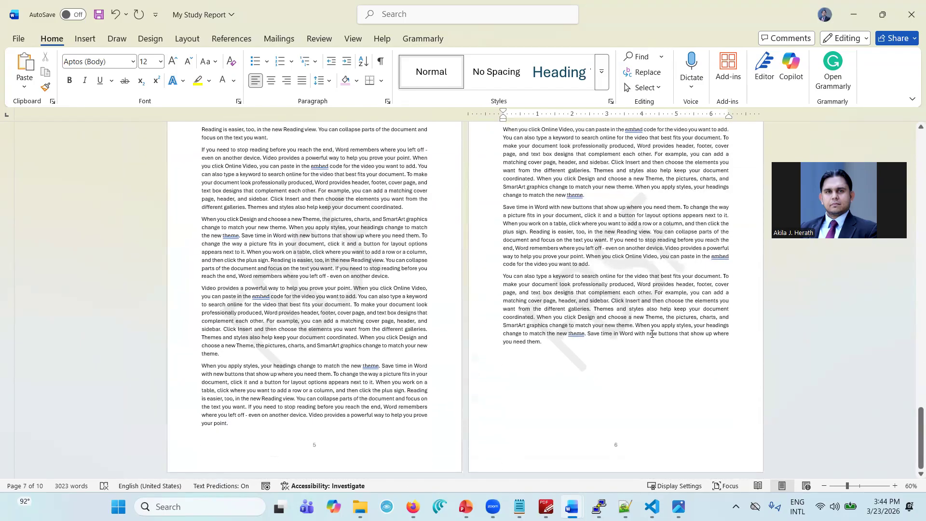
scroll(652, 336, "up", 20)
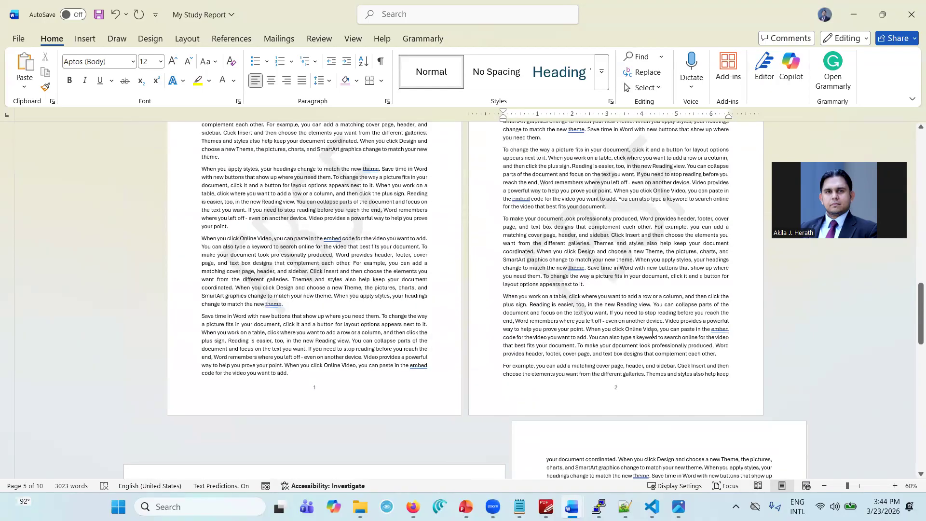
scroll(652, 334, "down", 5)
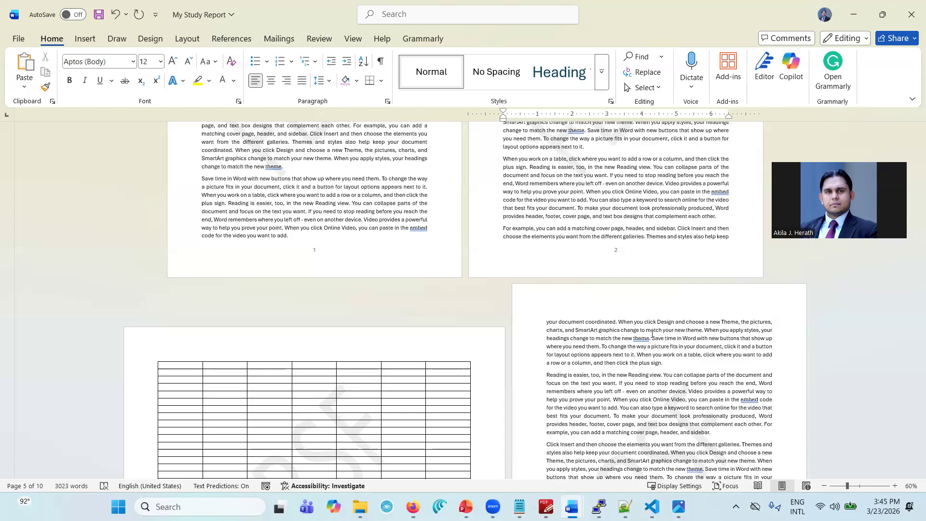
scroll(730, 313, "down", 5)
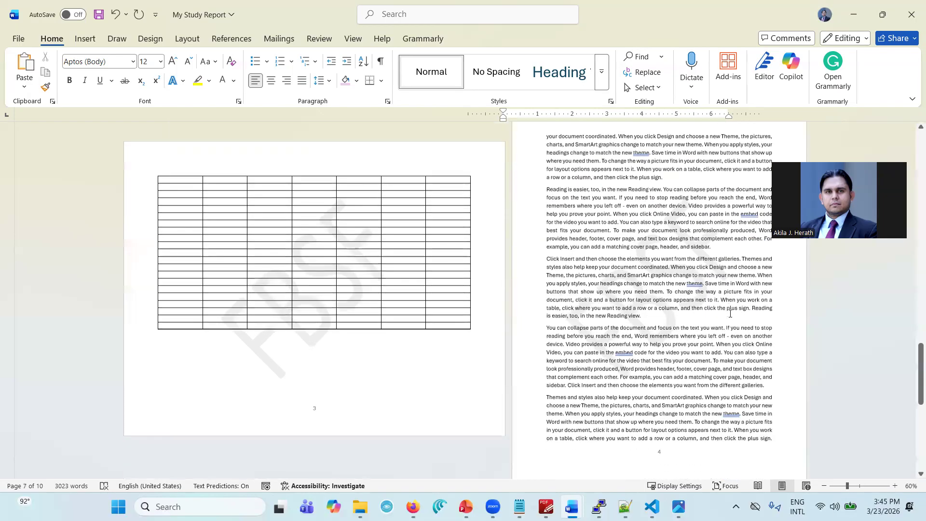
scroll(730, 313, "down", 1)
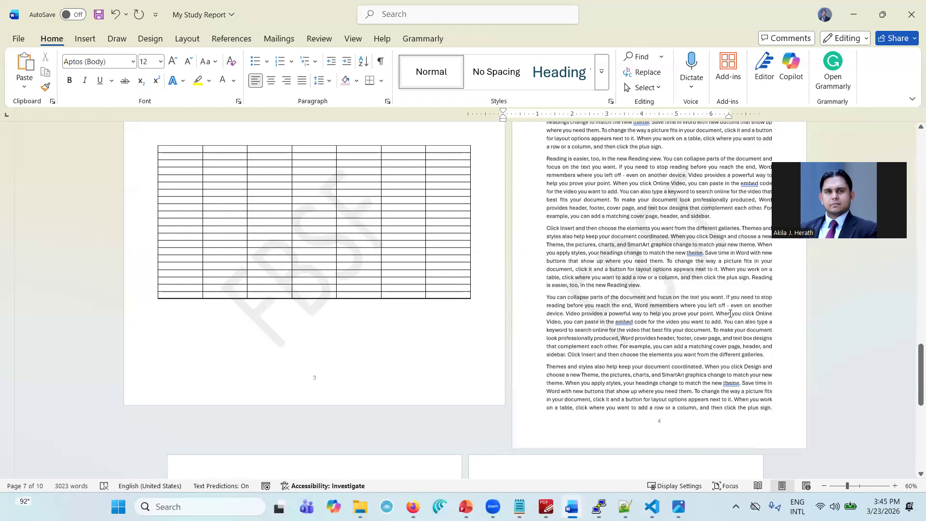
scroll(730, 313, "up", 1)
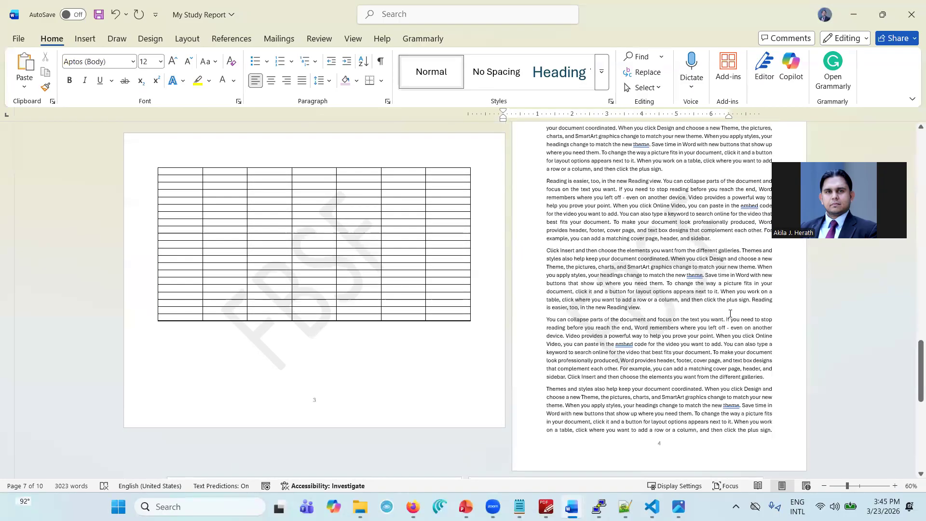
Set the zoom to 40% and examine the layout of the portrait and landscape pages side by side through the end of the report
left_click(824, 486)
left_click(824, 486)
left_click(824, 485)
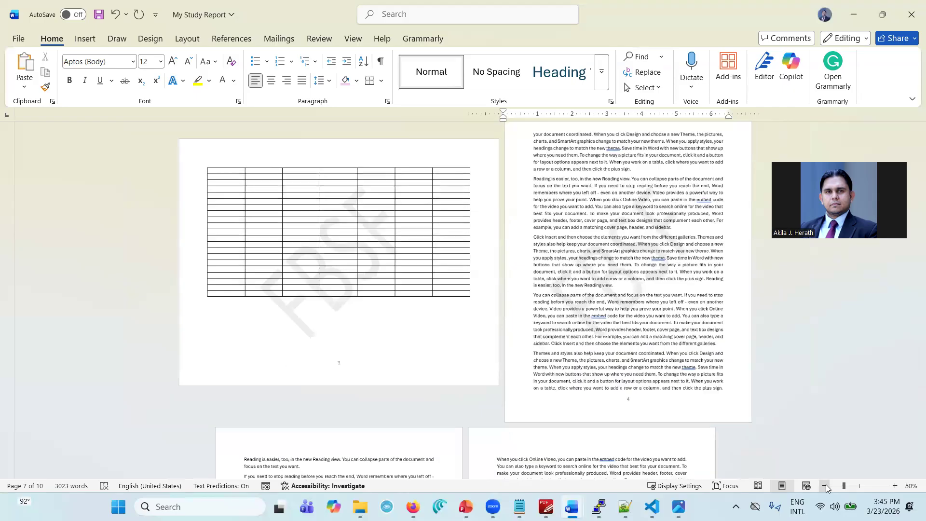
left_click(824, 486)
left_click(825, 485)
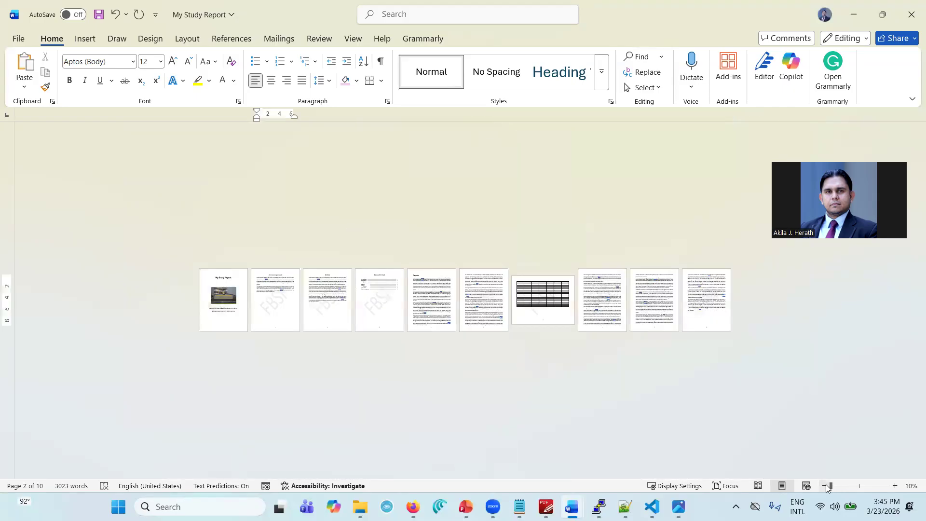
left_click(895, 485)
left_click(894, 485)
left_click(895, 486)
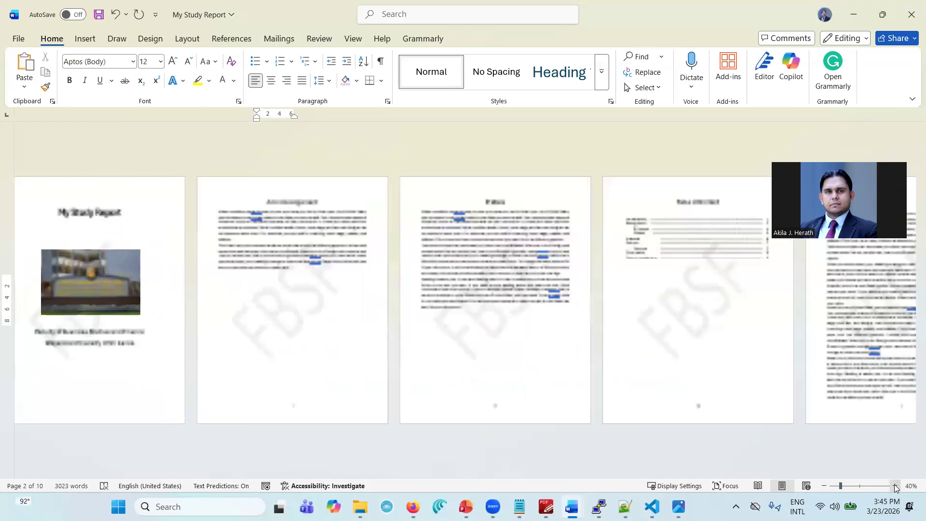
scroll(725, 295, "down", 3)
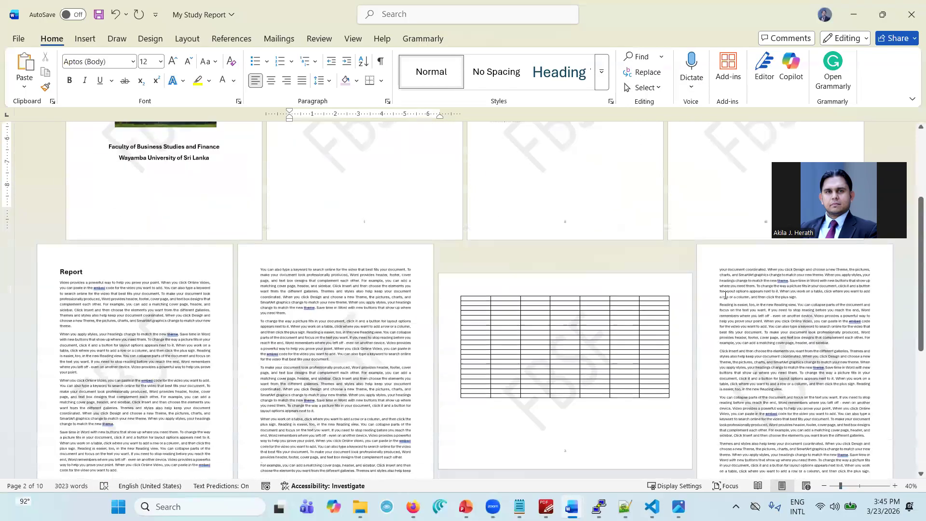
scroll(725, 295, "down", 2)
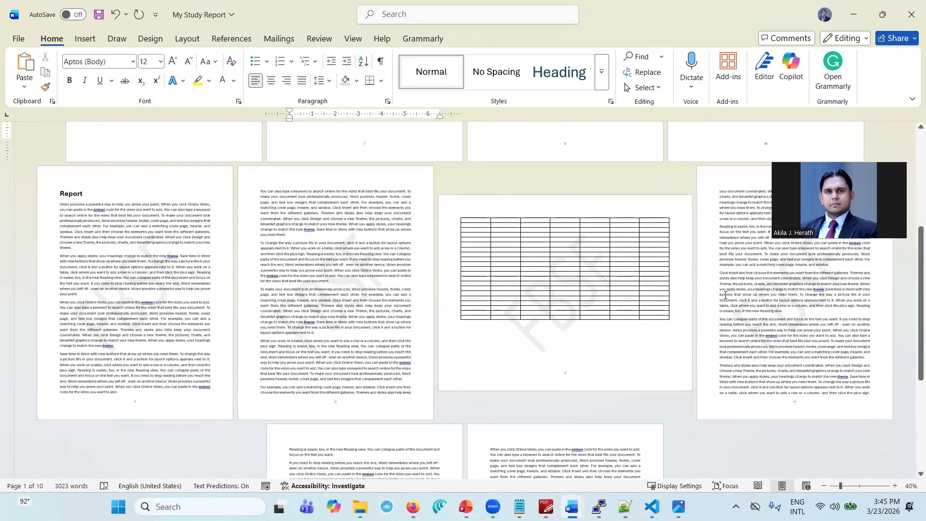
scroll(725, 295, "down", 1)
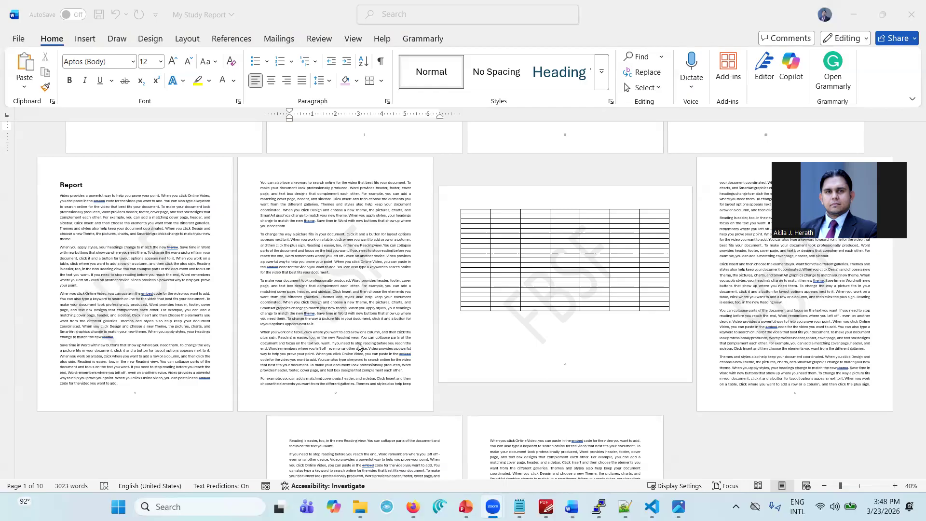
scroll(394, 300, "down", 4)
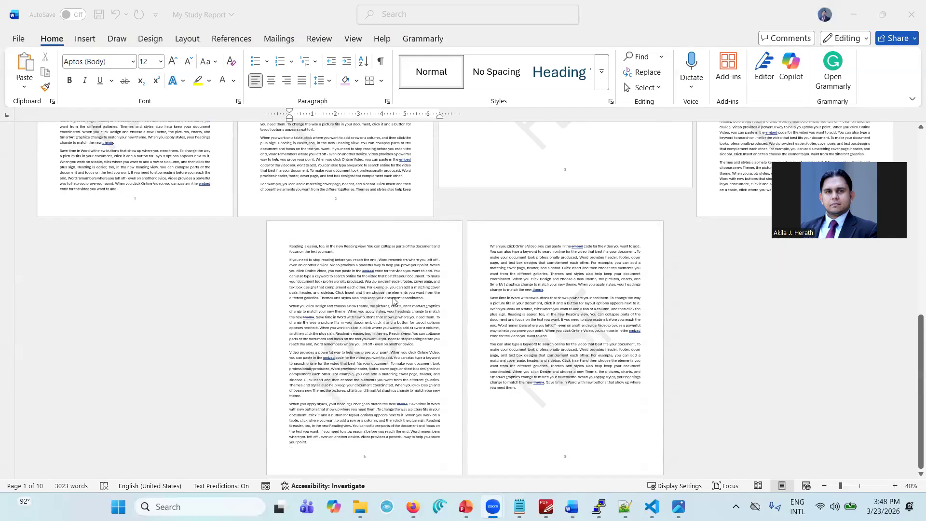
left_click(394, 301)
left_click(106, 41)
left_click(111, 38)
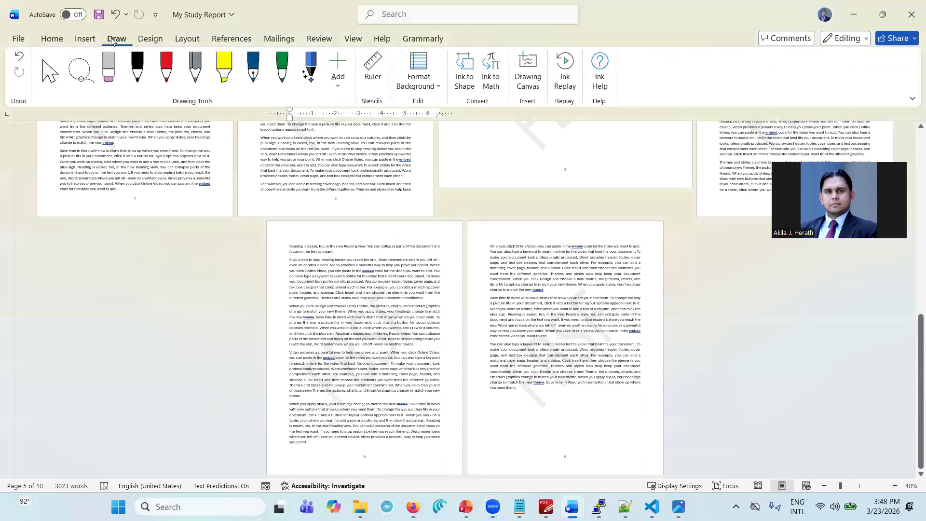
left_click(151, 40)
left_click(182, 43)
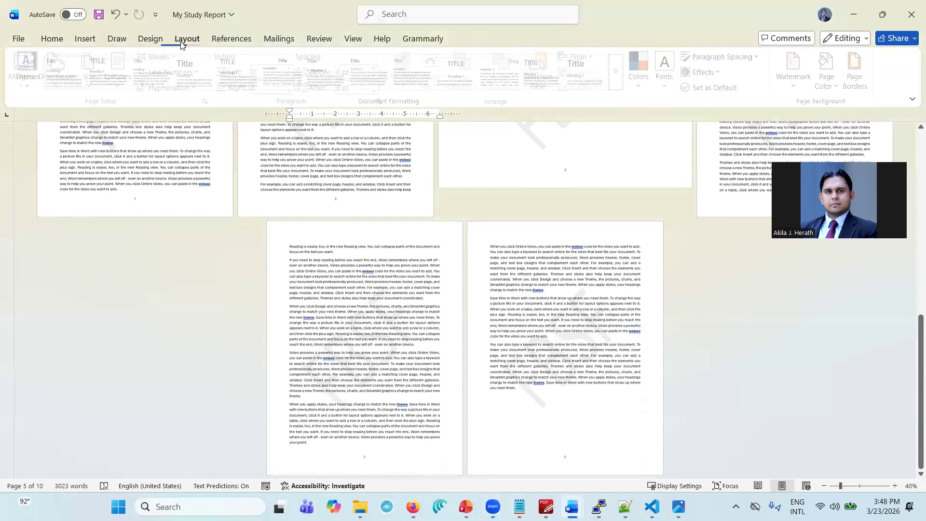
left_click(229, 46)
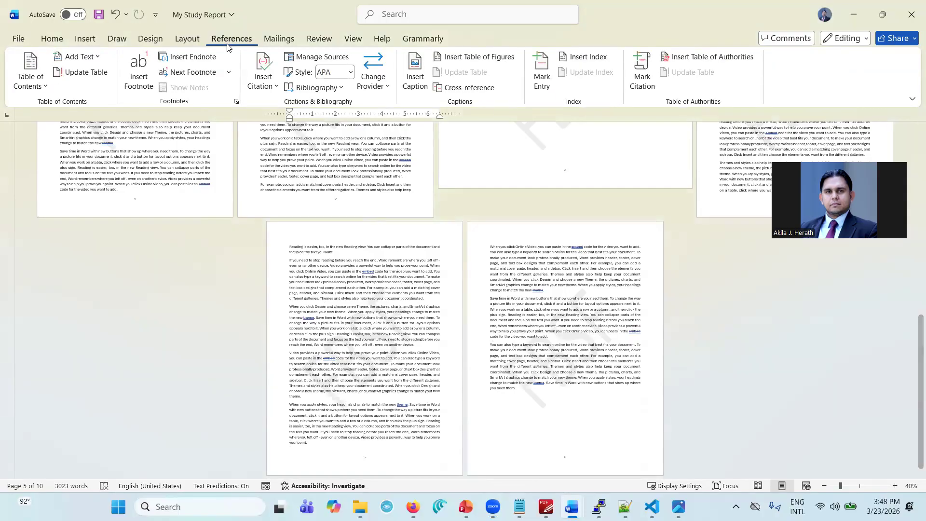
left_click(282, 39)
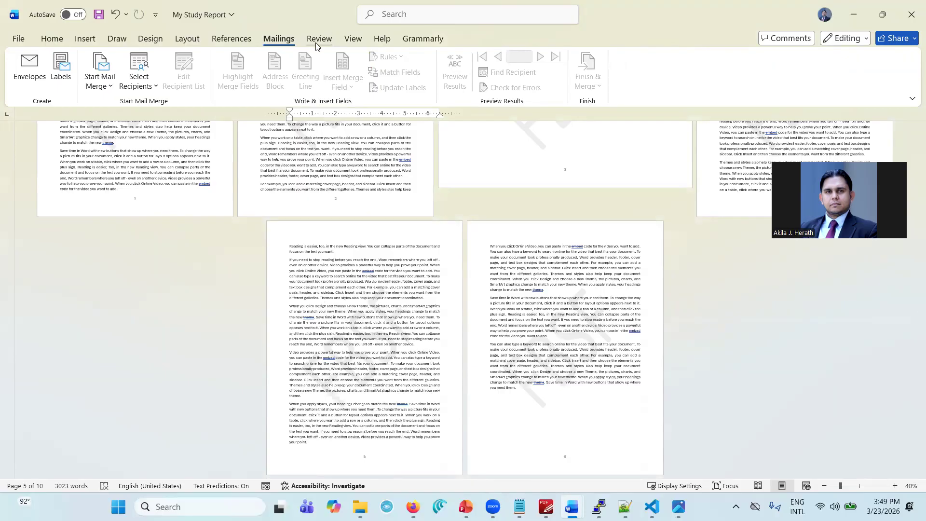
left_click(333, 39)
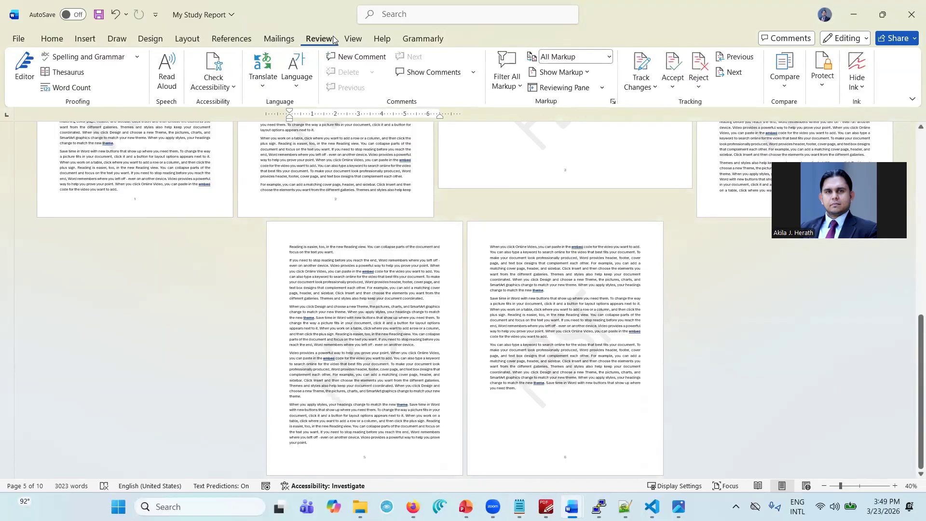